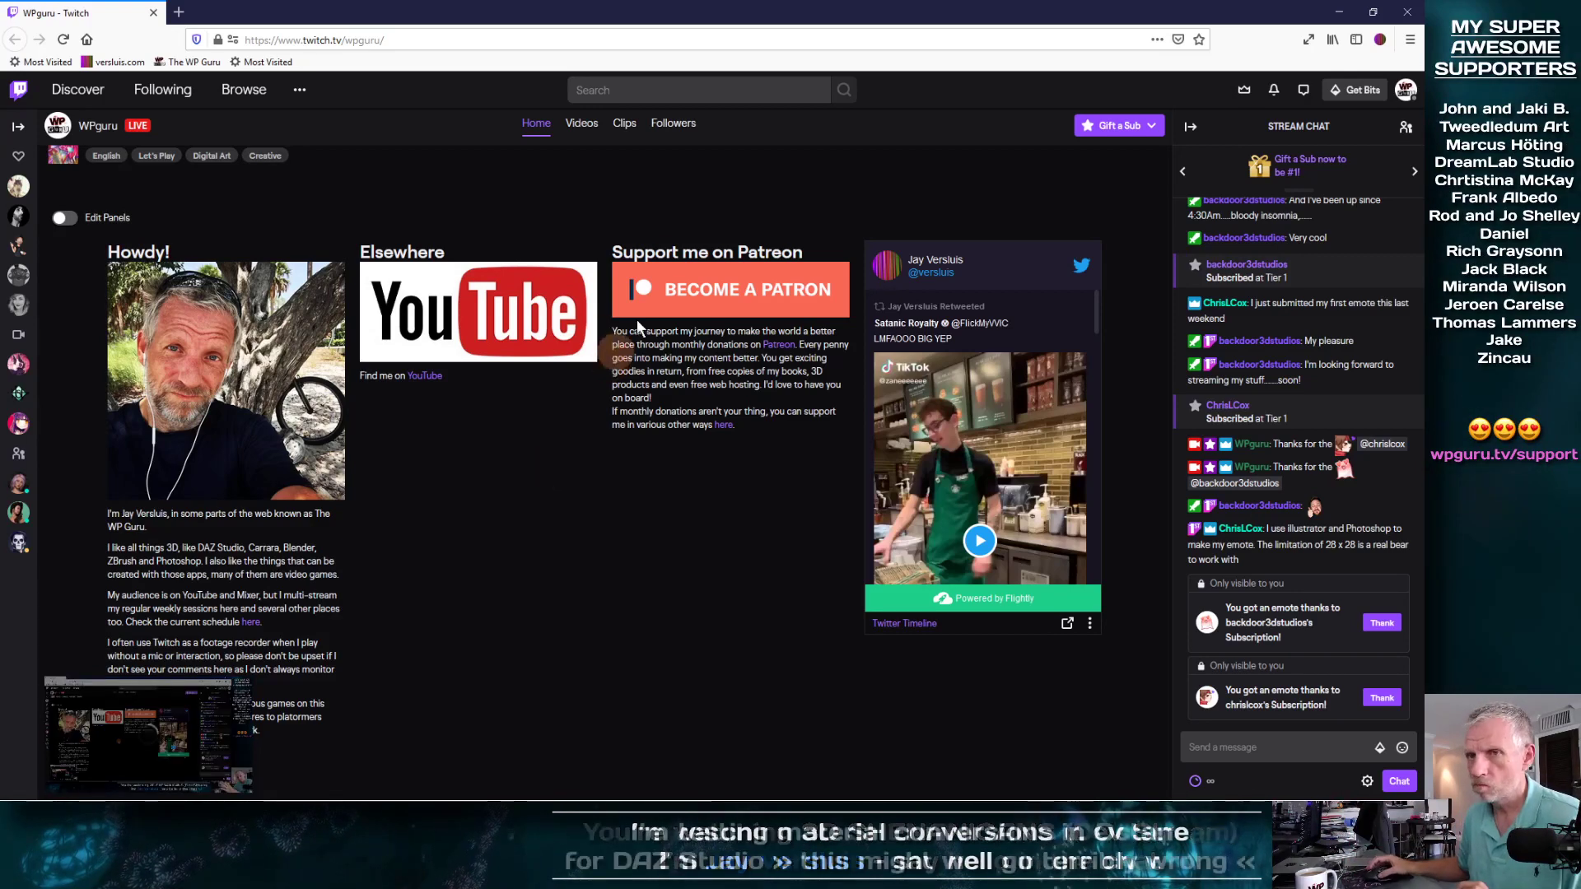
Open the Creator Dashboard of the Twitch channel from the account options
left_click(1405, 91)
left_click(1375, 206)
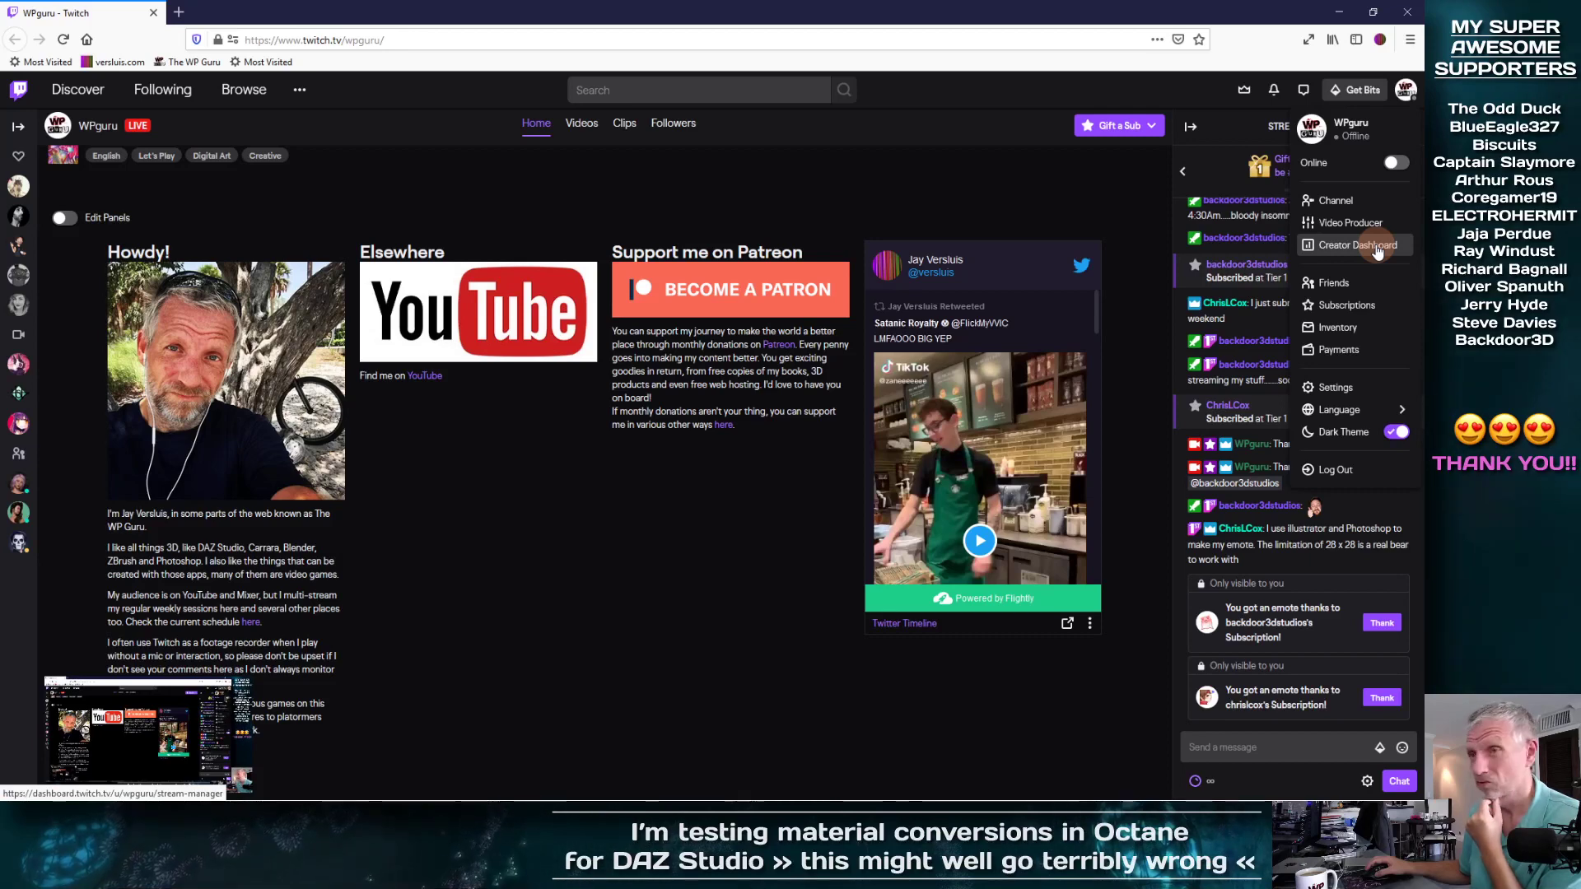
left_click(1377, 247)
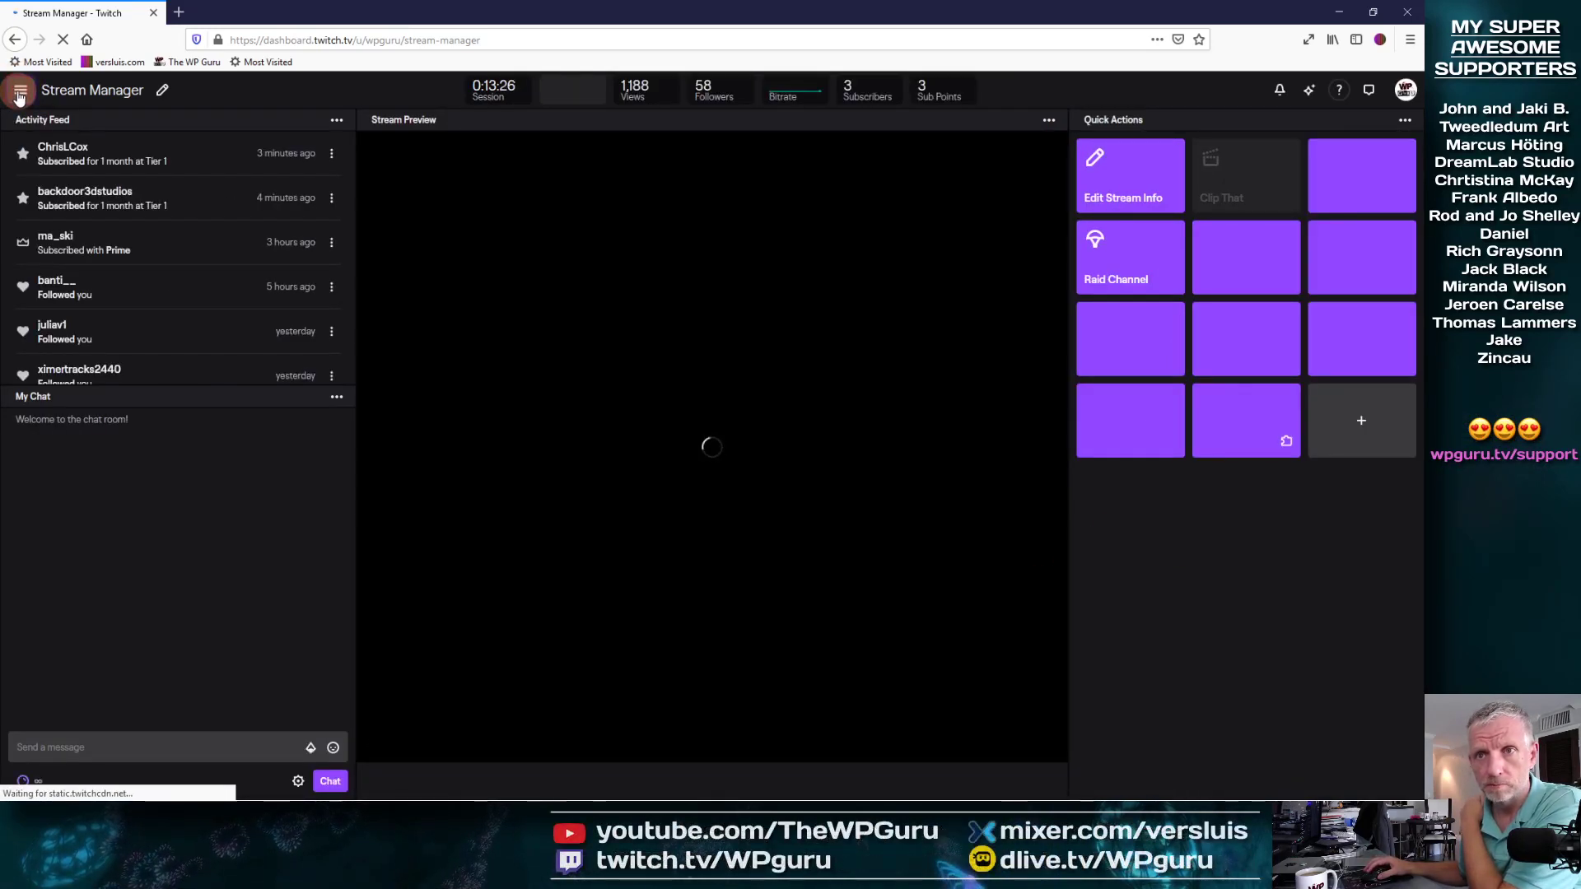
left_click(19, 92)
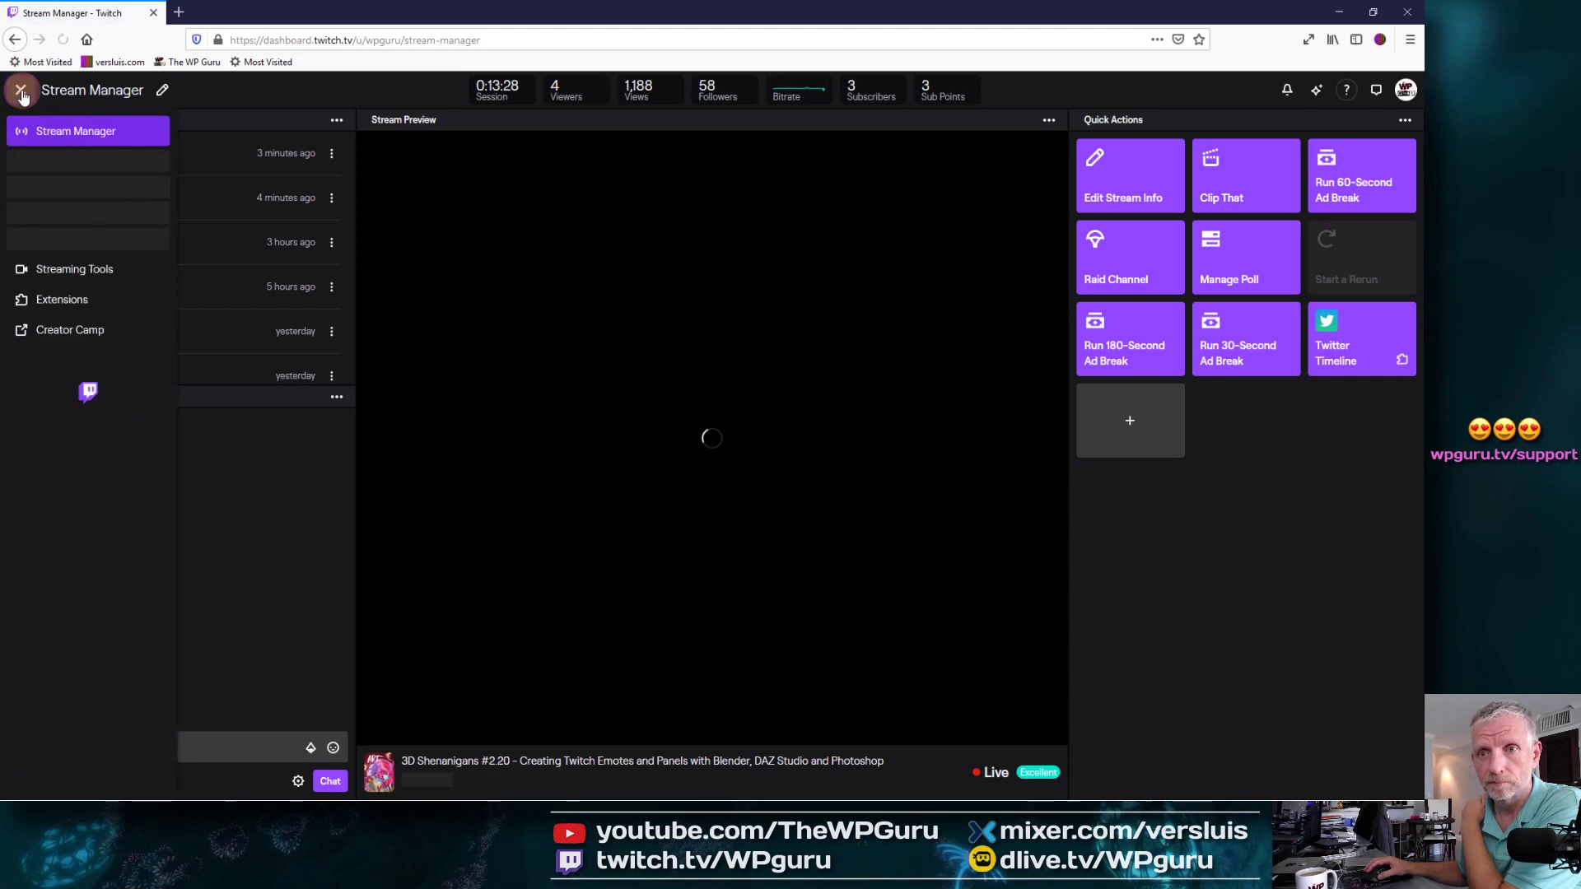
left_click(239, 93)
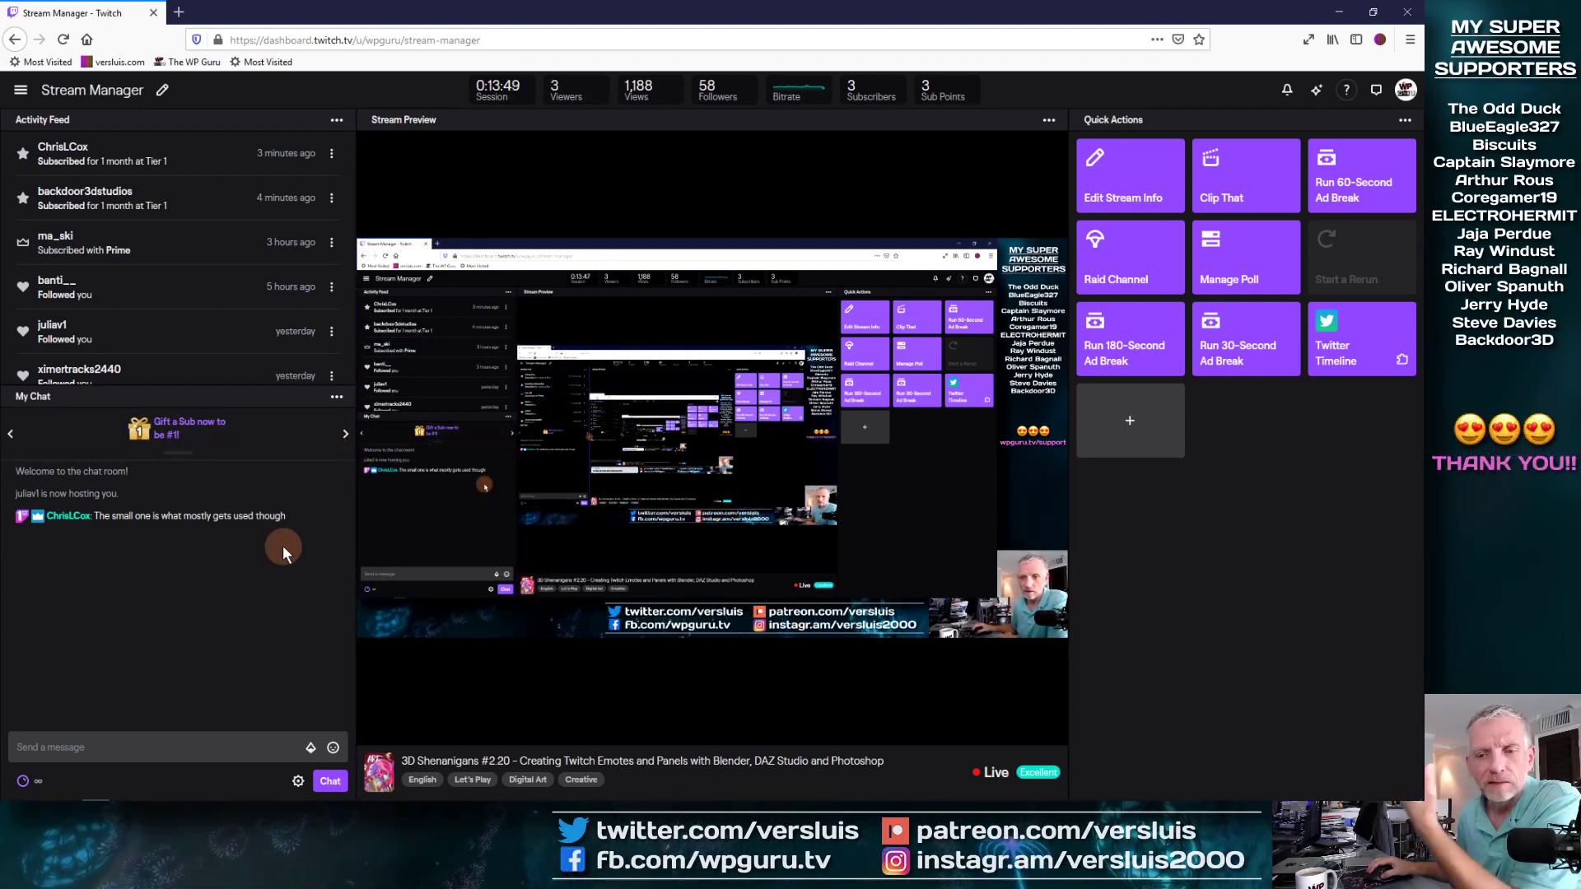
Open the Affiliate settings under the dashboard's Preferences
left_click(22, 91)
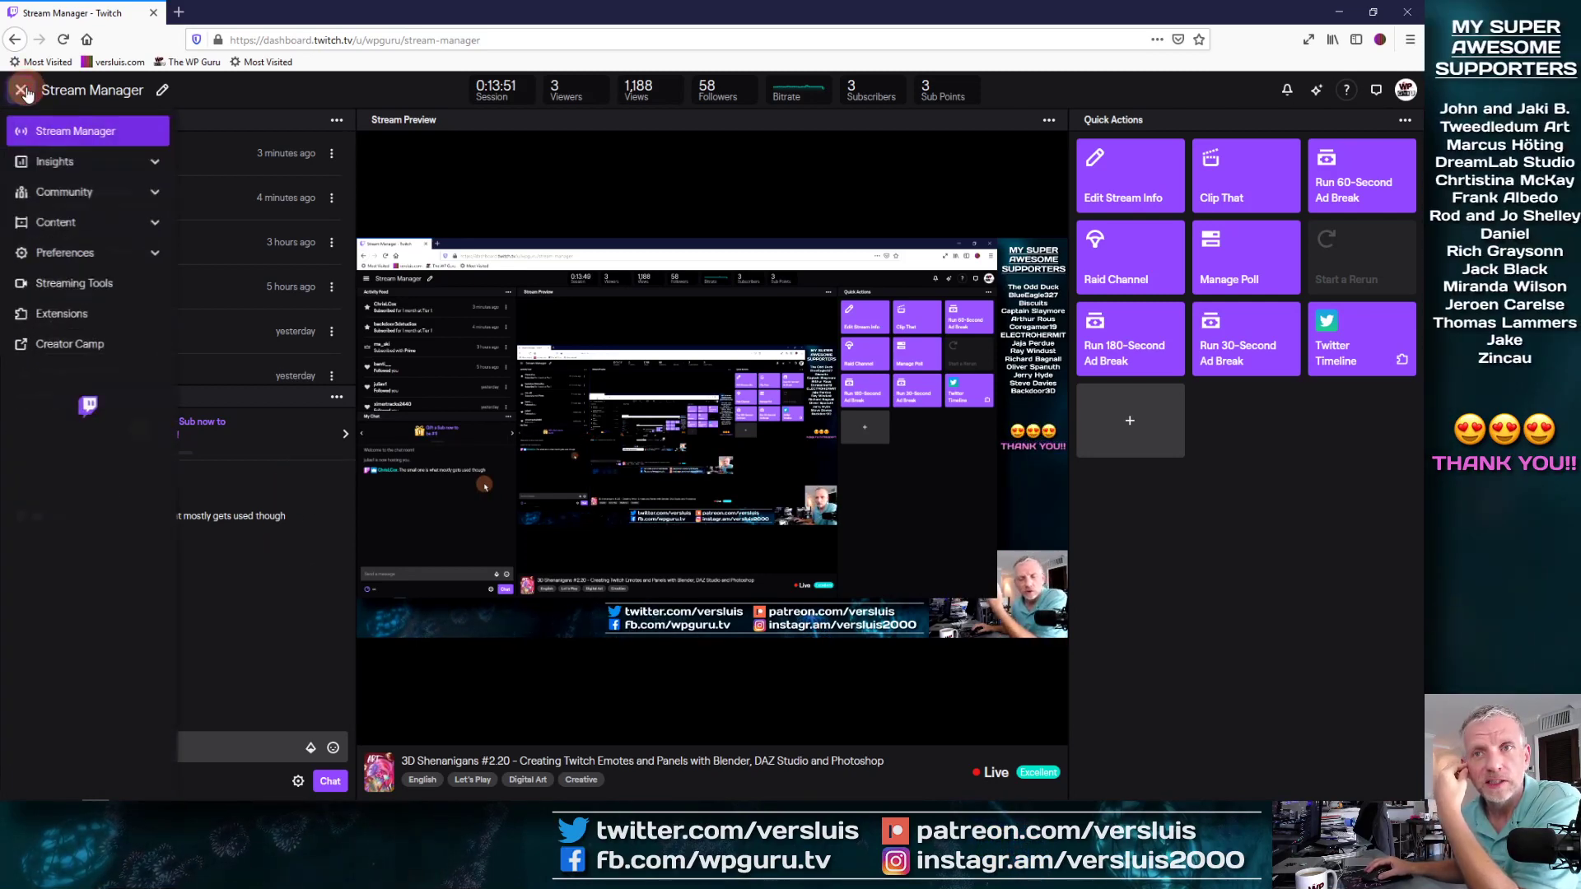
left_click(155, 222)
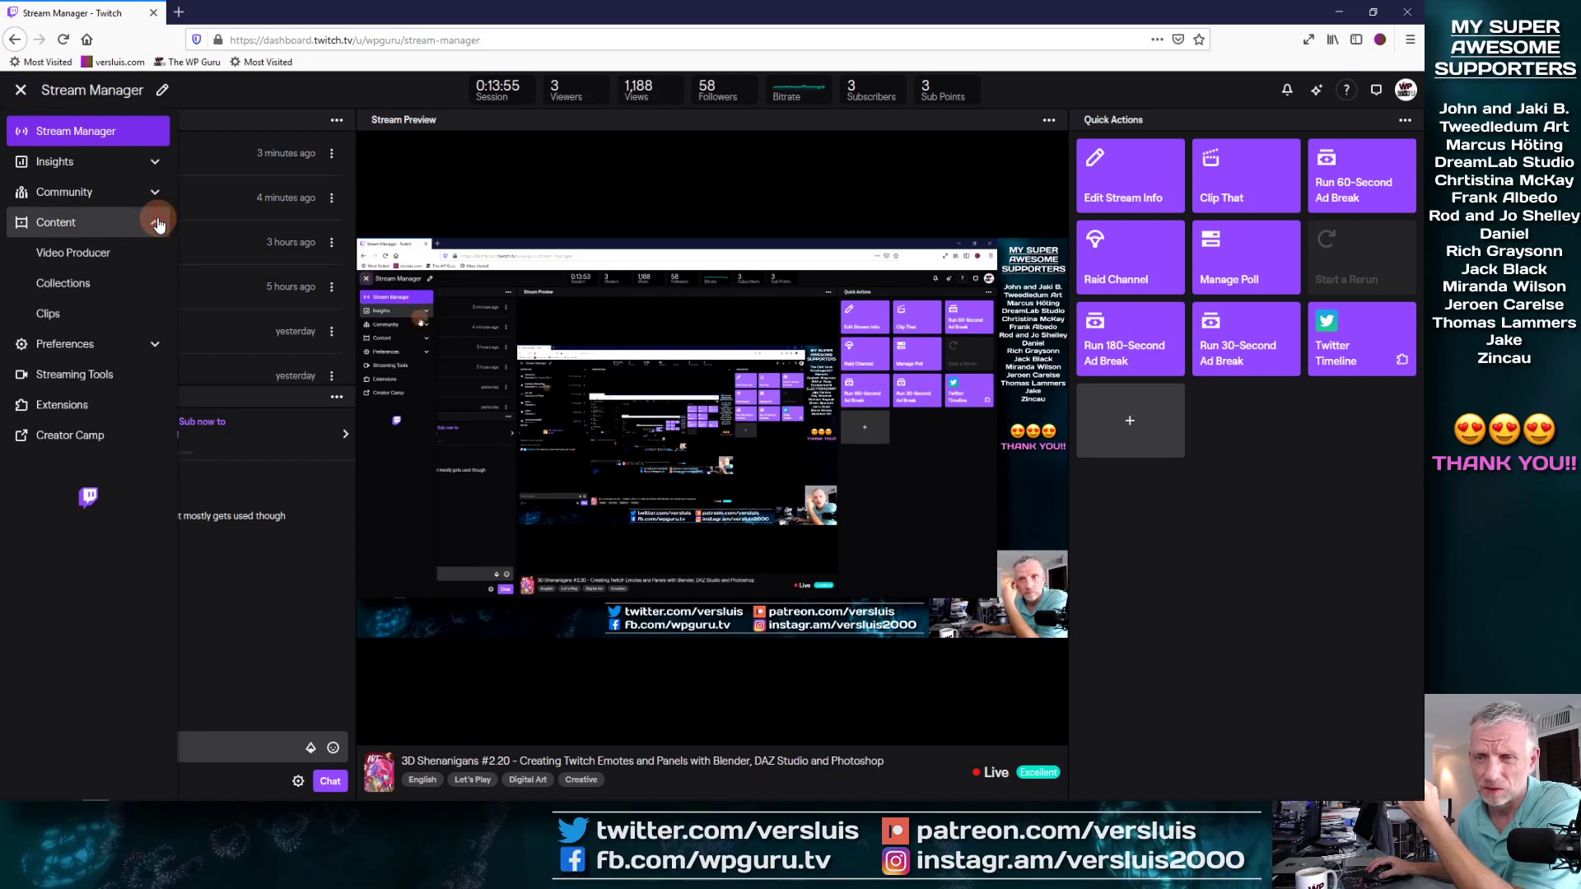
left_click(157, 196)
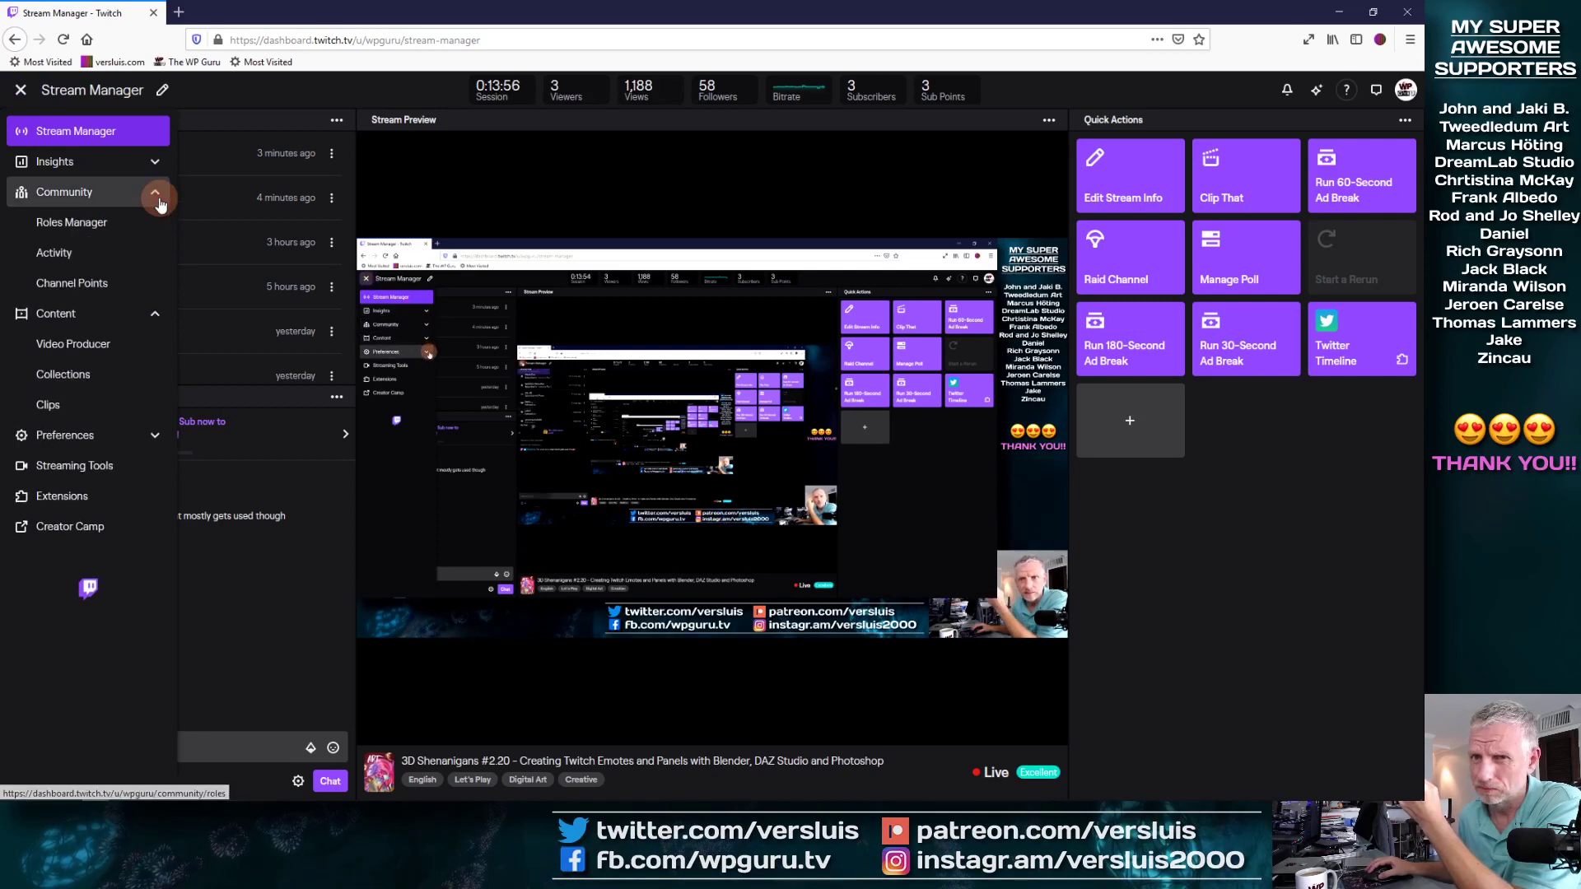
left_click(157, 437)
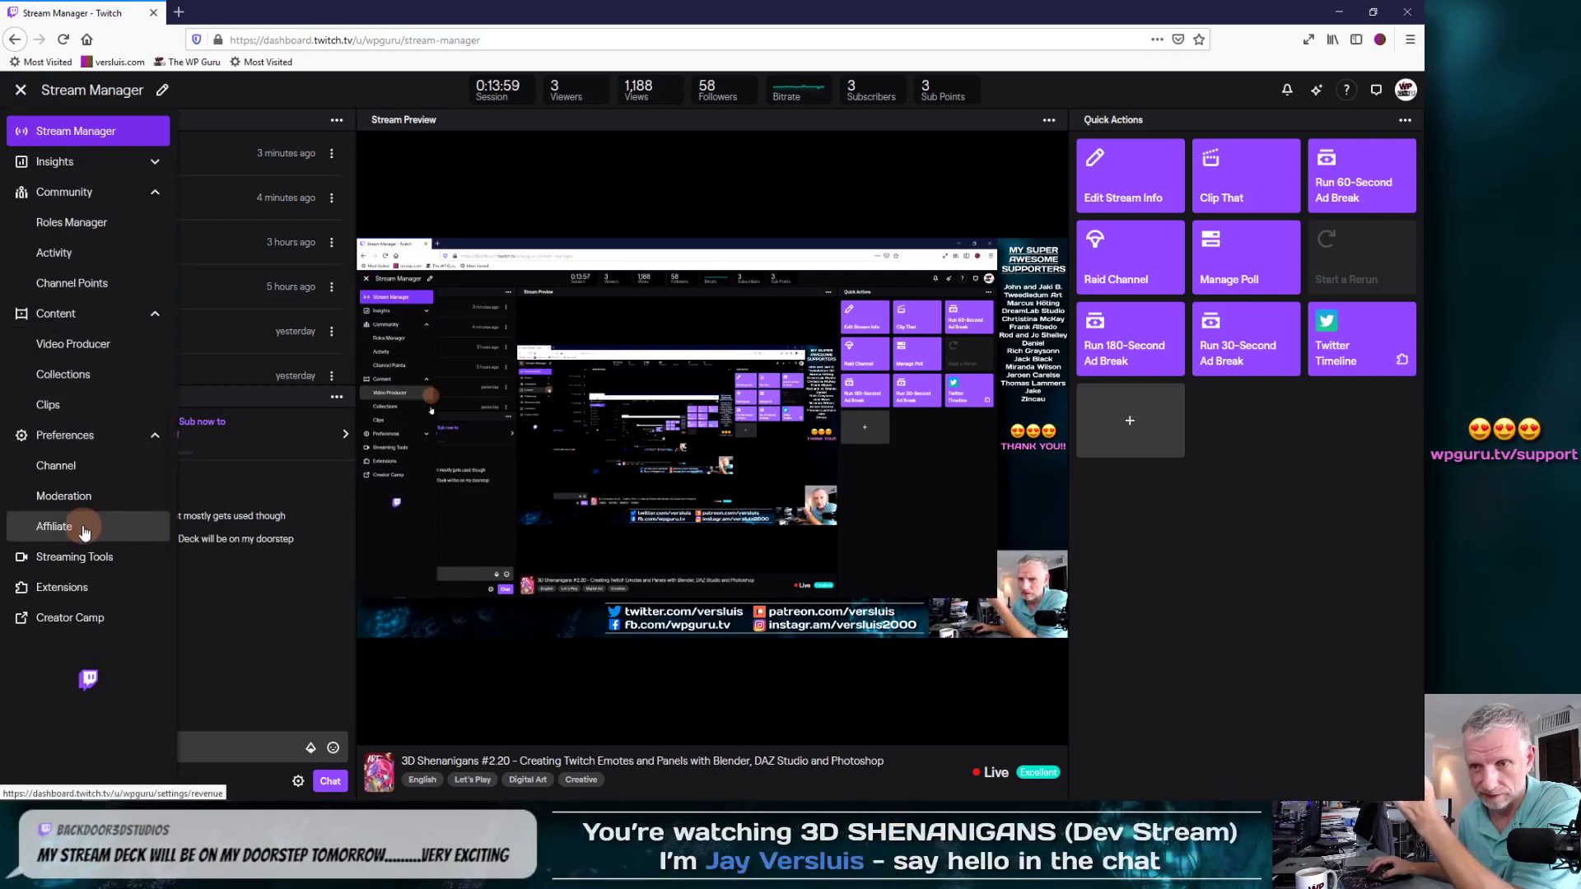
left_click(83, 527)
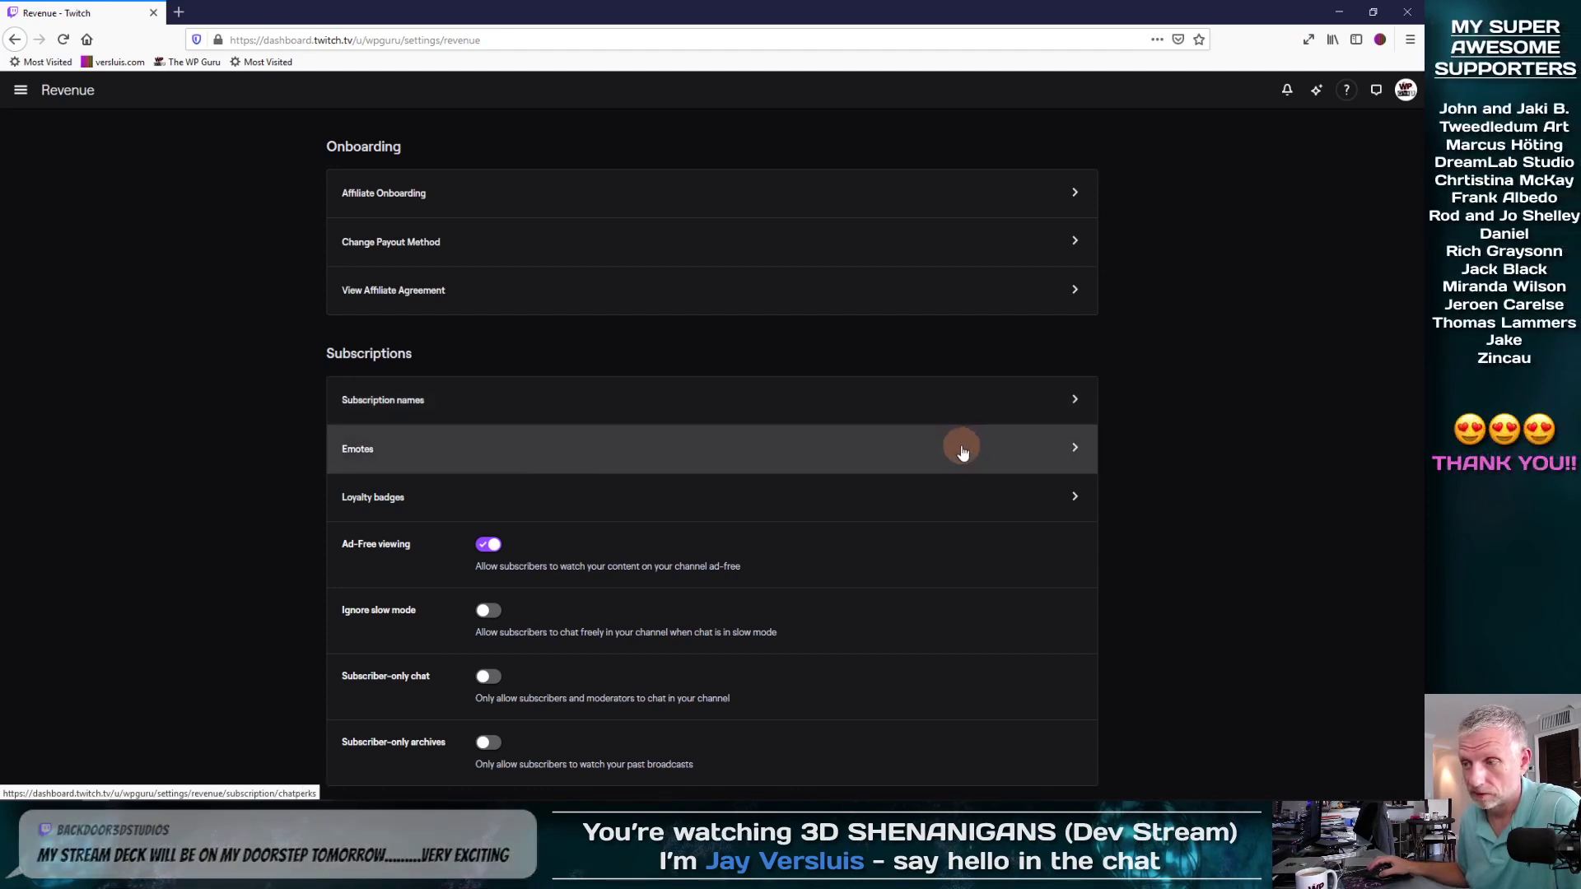
Examine the loyalty badge requirements and the emote settings, including the upload slots and sizes for Tier 1 and Tier 3
left_click(1039, 510)
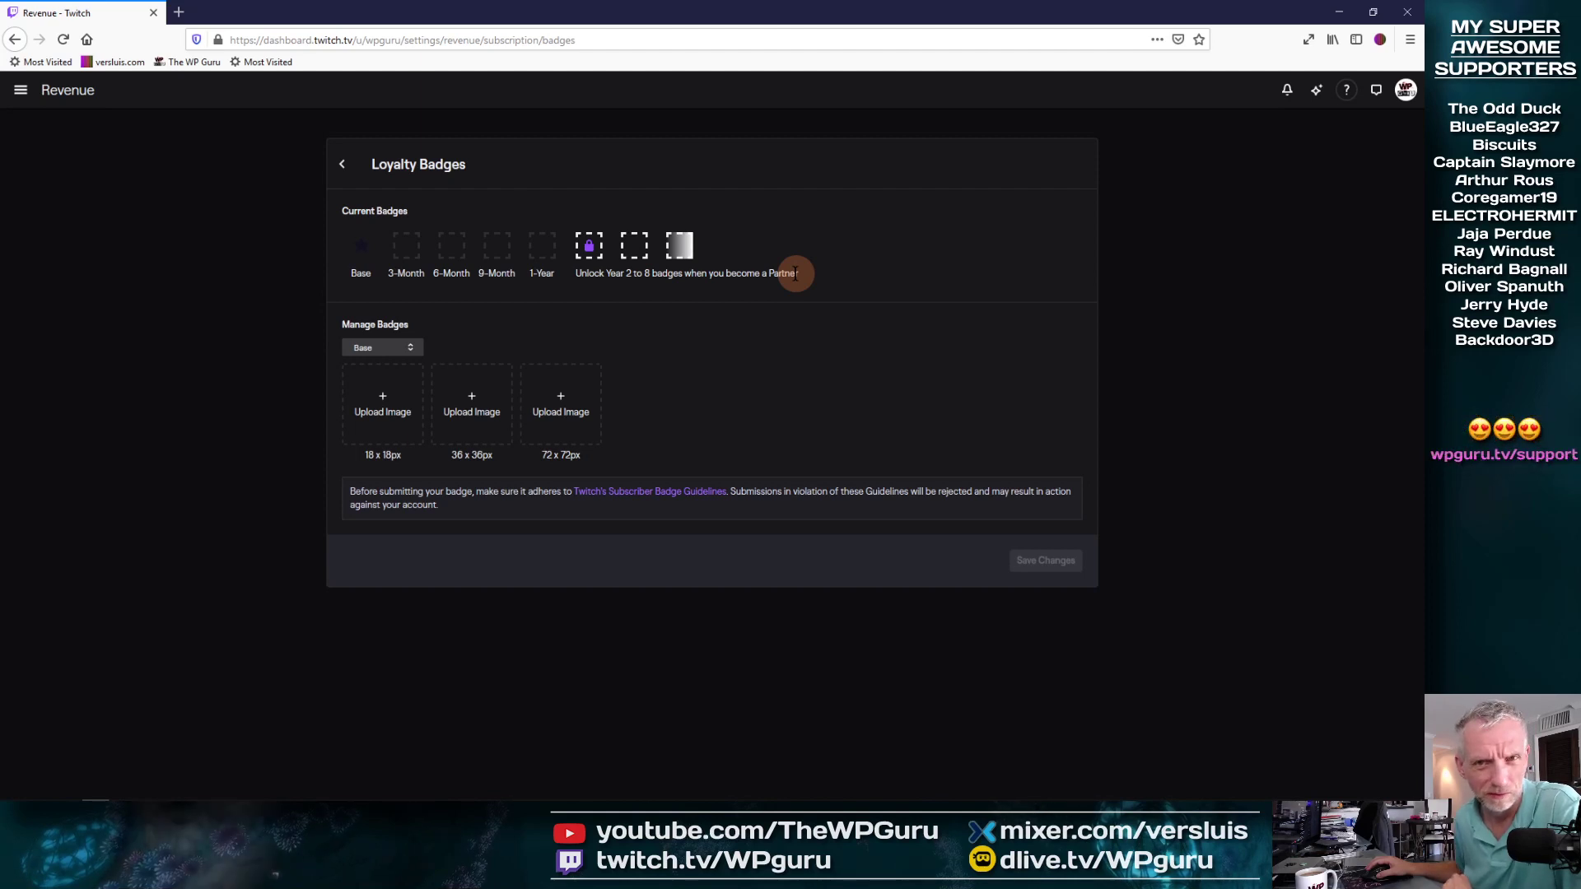
left_click(344, 168)
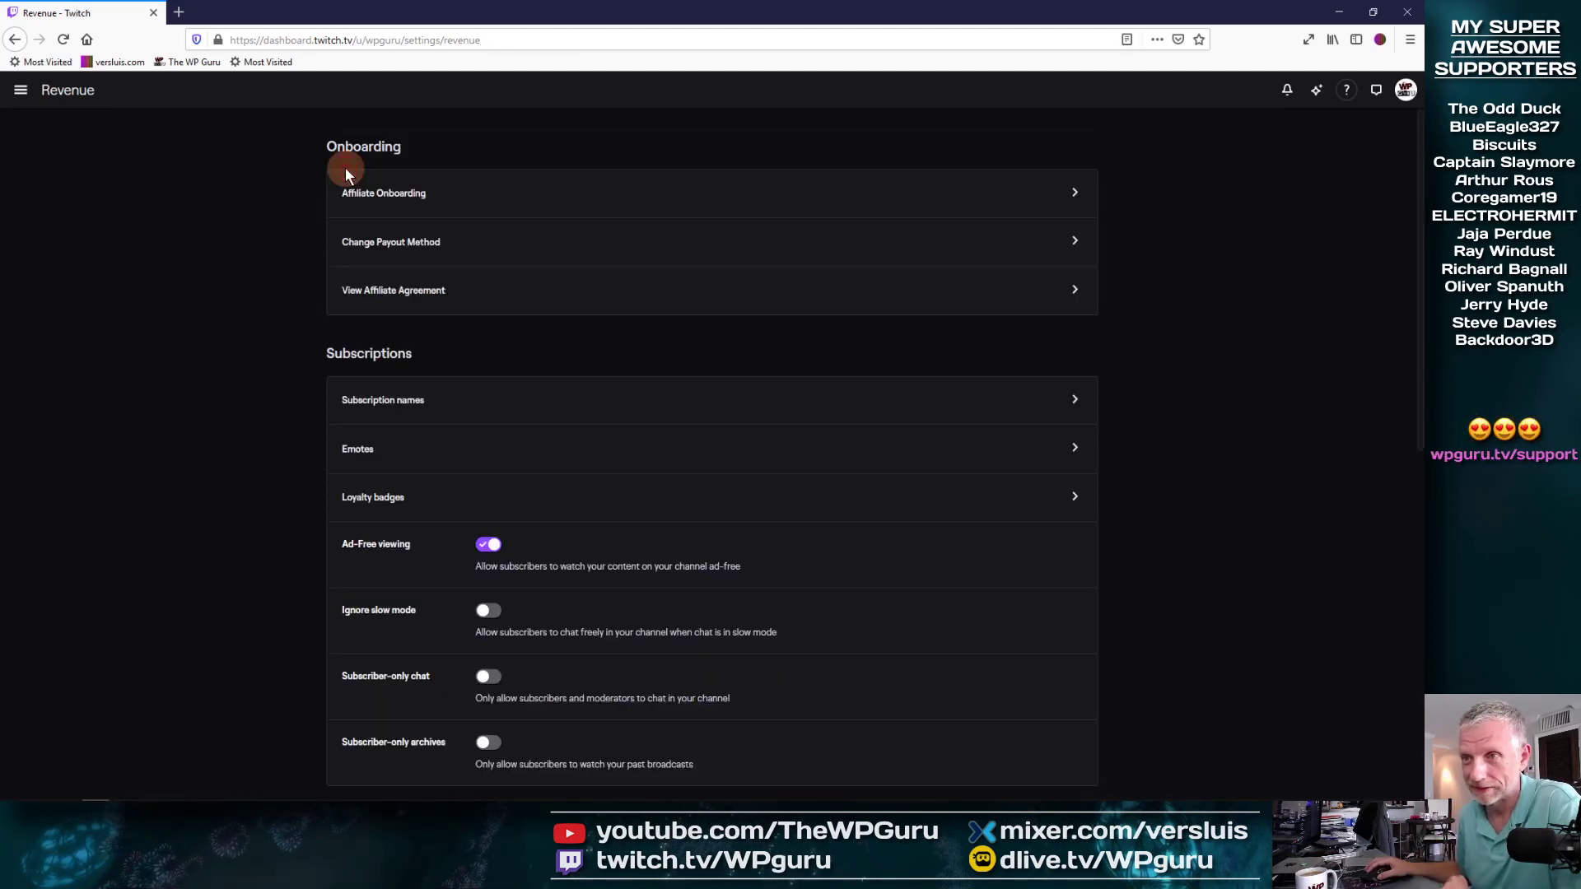
left_click(908, 460)
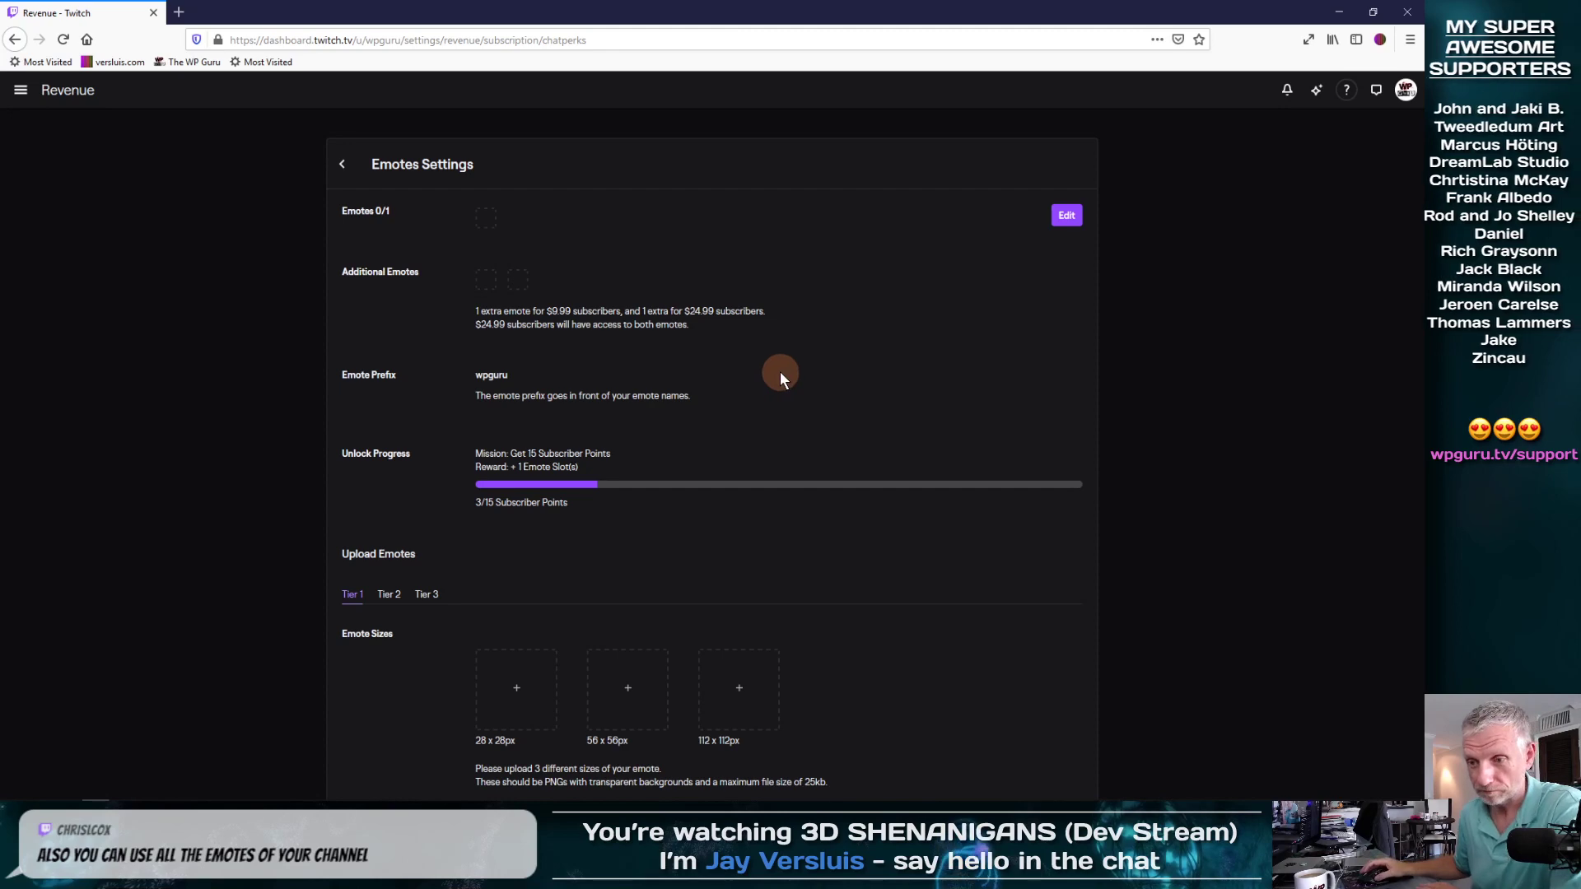
scroll(828, 395, "down", 3)
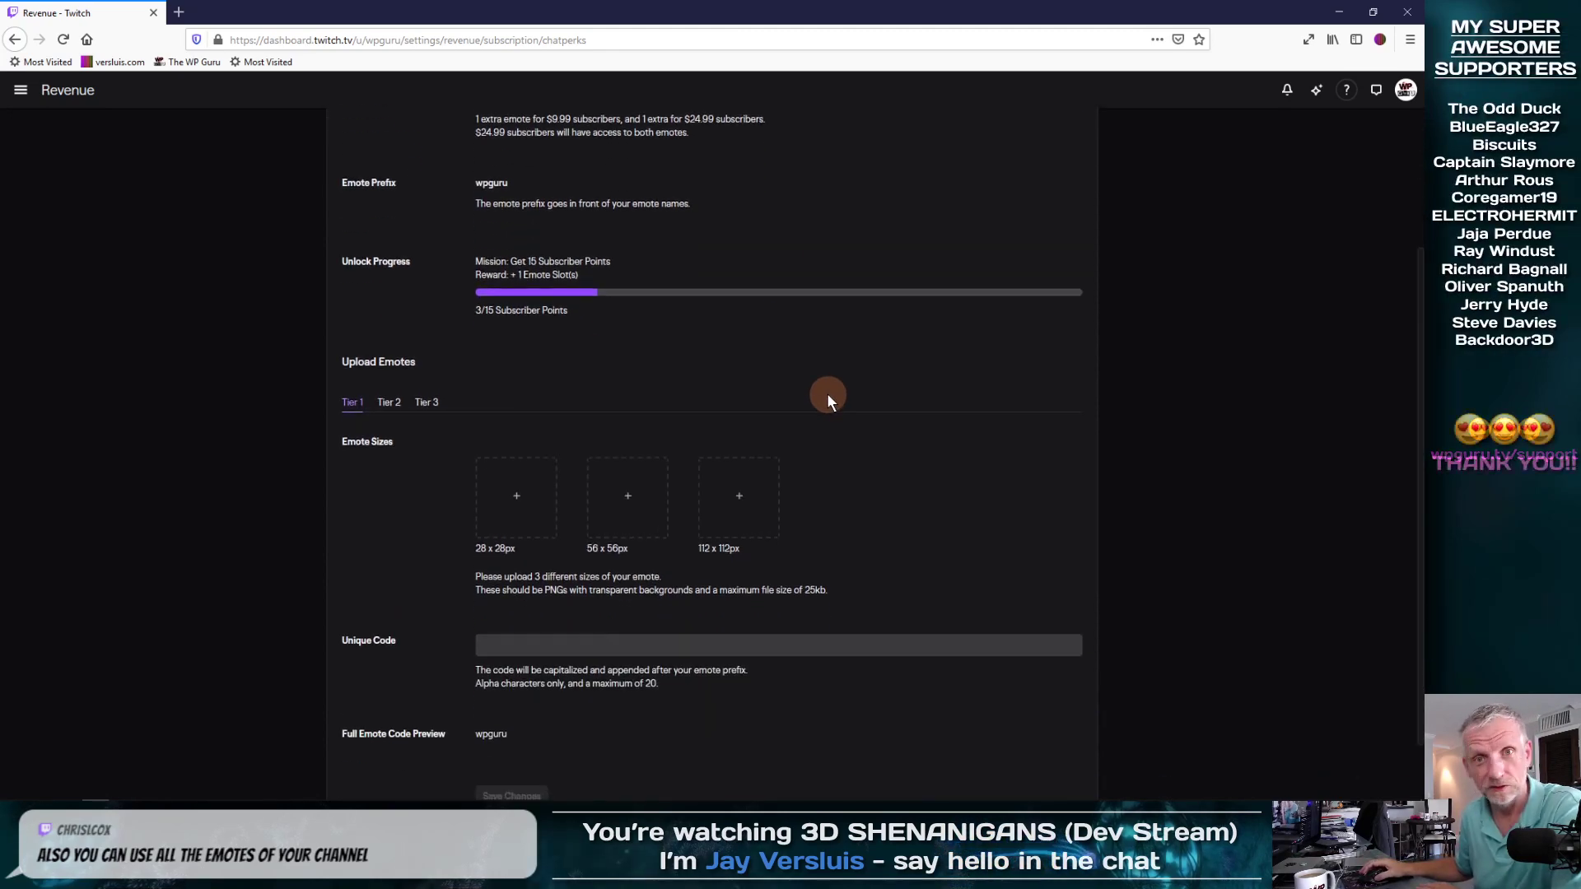
scroll(826, 394, "down", 1)
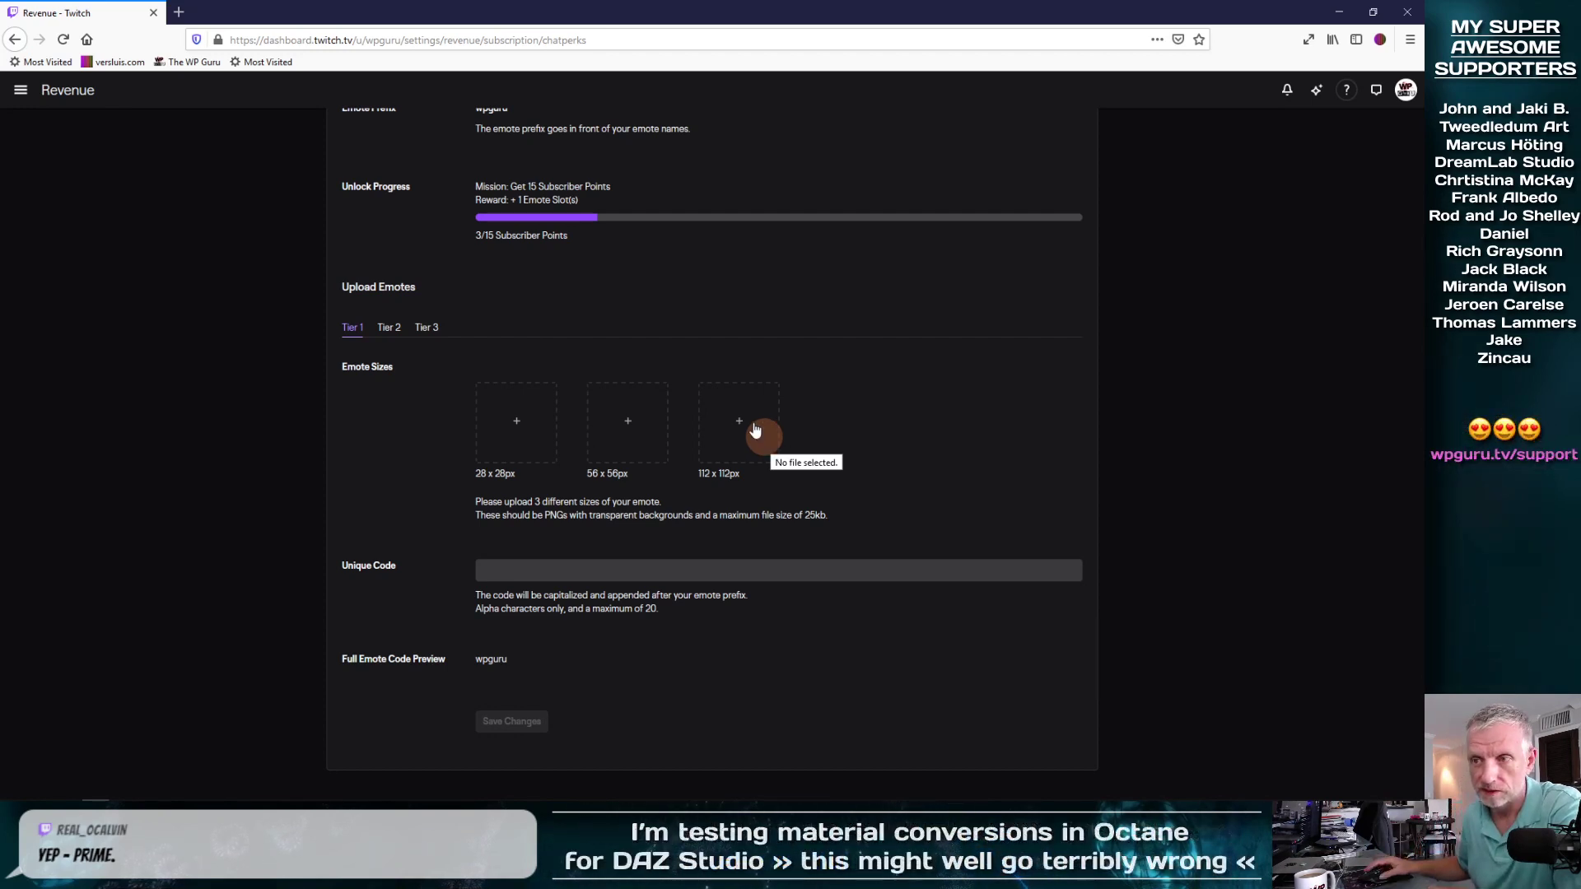
left_click(439, 328)
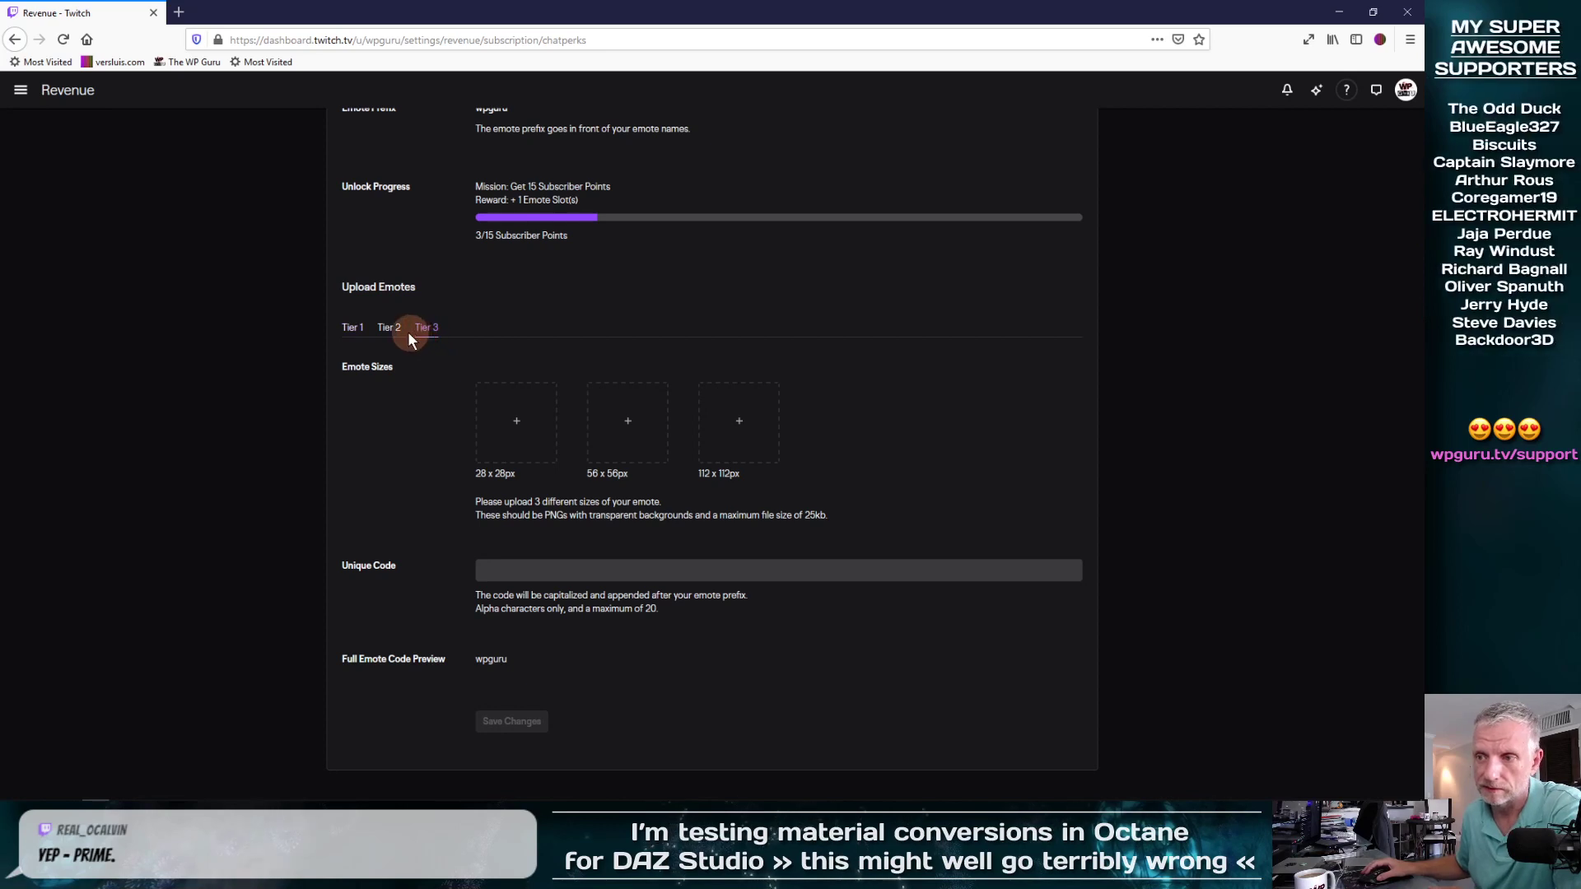
left_click(352, 327)
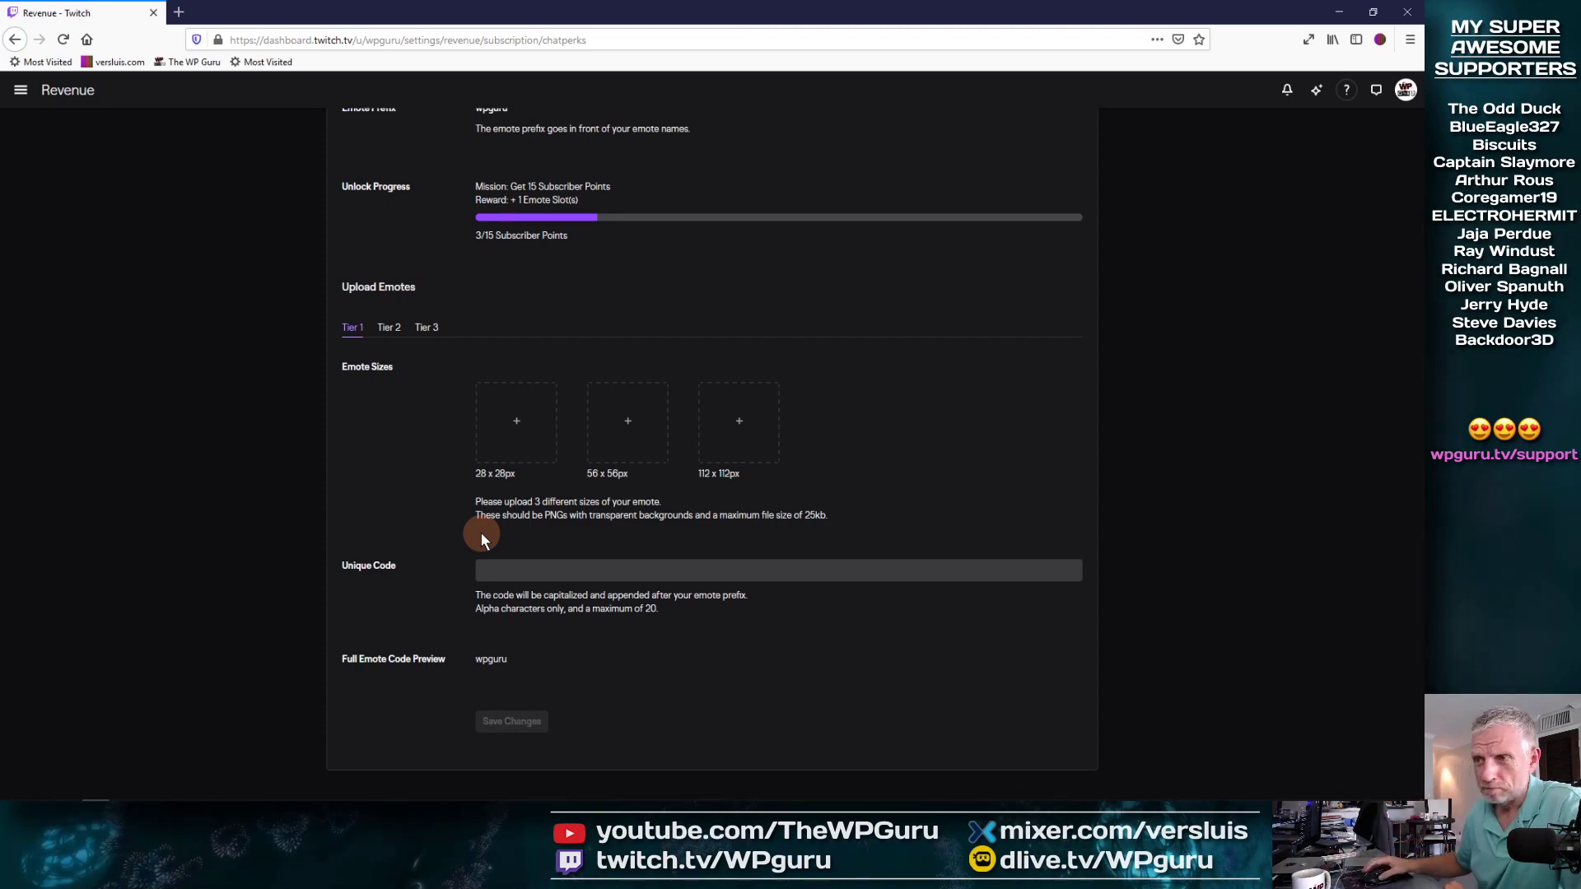
Minimise the browser, launch DAZ Studio 4.12 and bring up its 3D viewport
left_click(1338, 11)
left_click(13, 790)
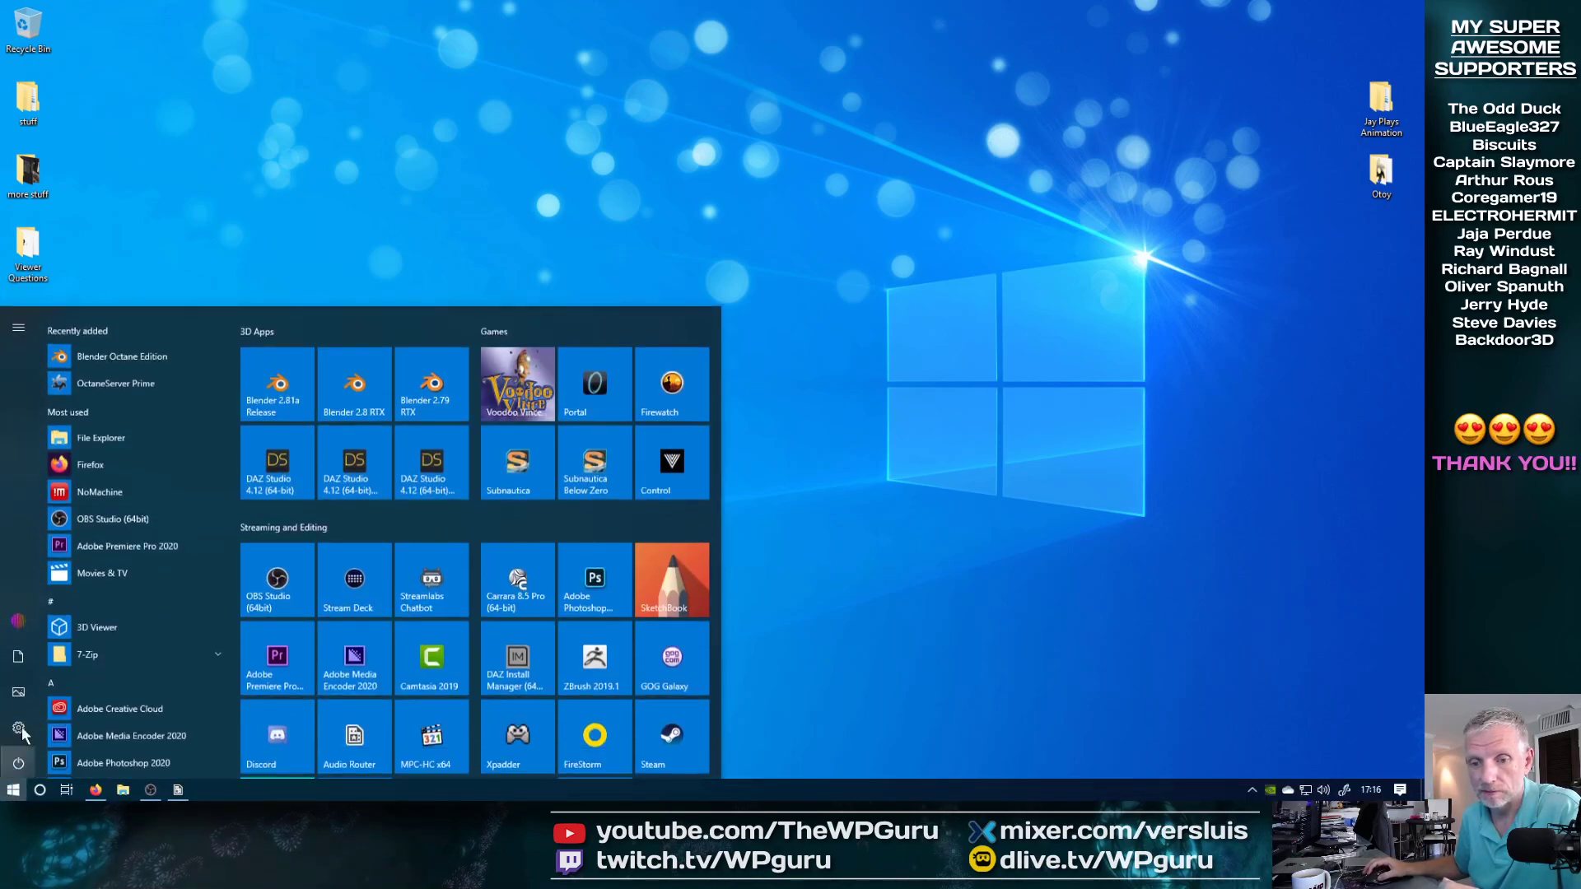
left_click(301, 467)
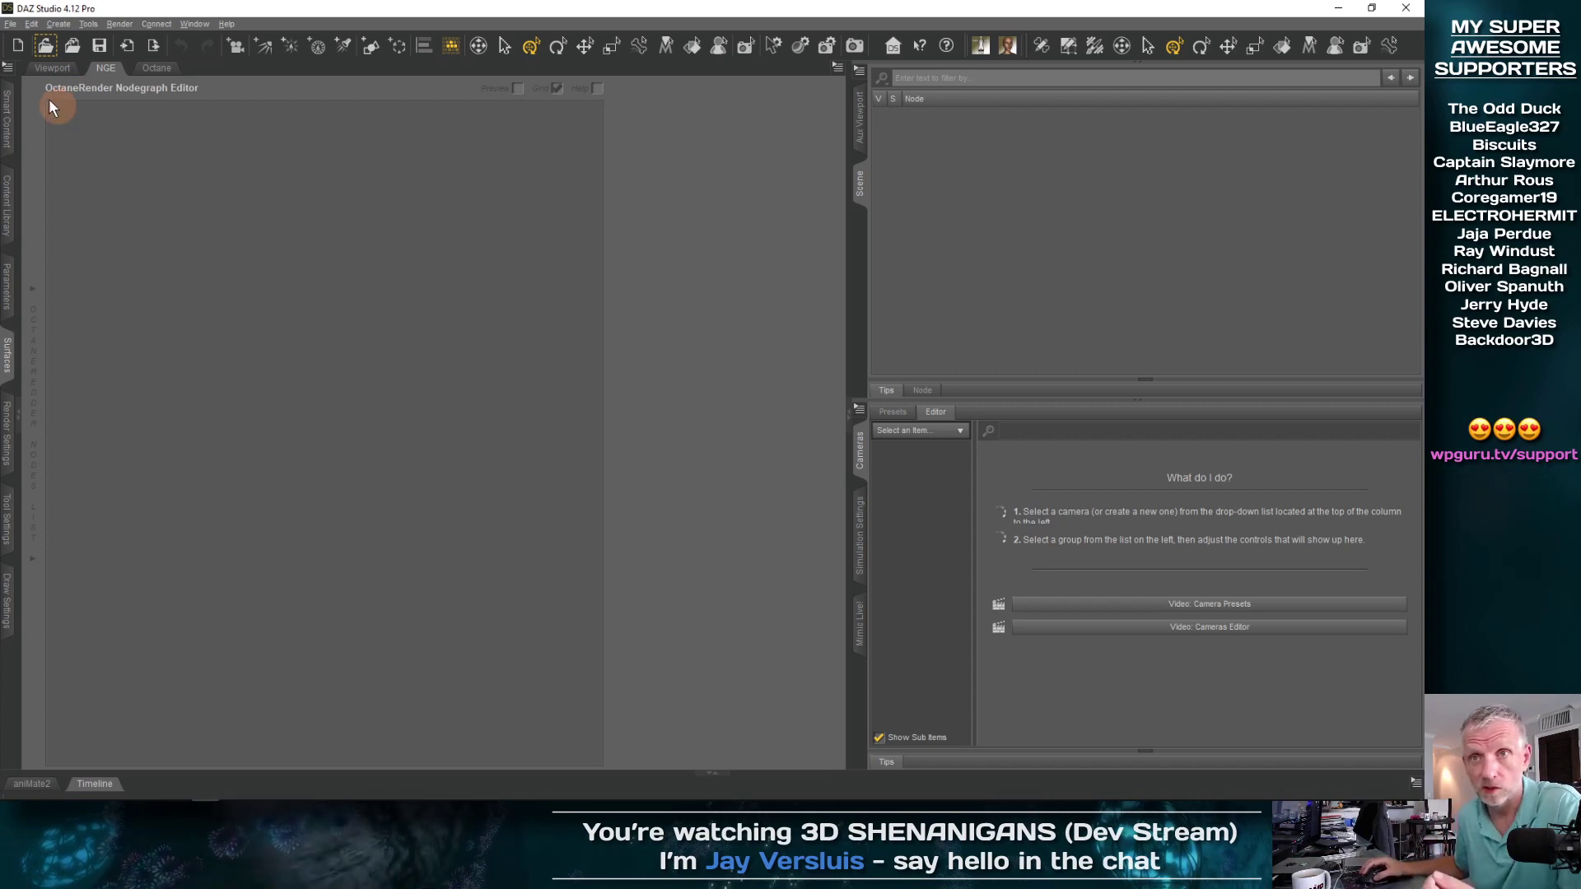
left_click(52, 67)
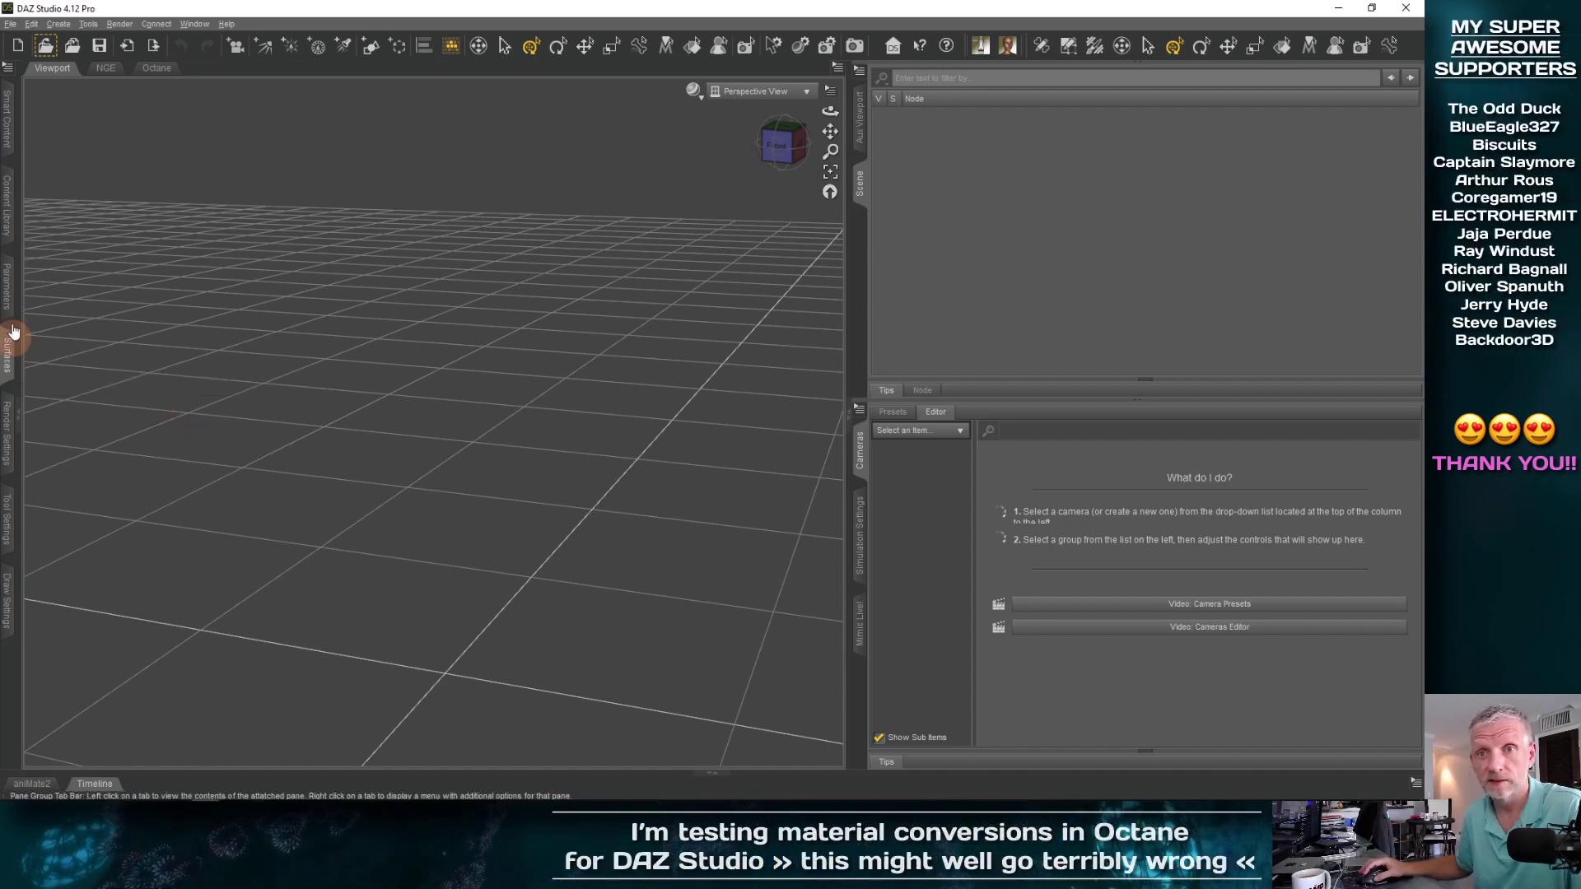
Load the Toon Mouse figure from the 3D Universe Toon Mouse product into the empty scene
left_click(6, 140)
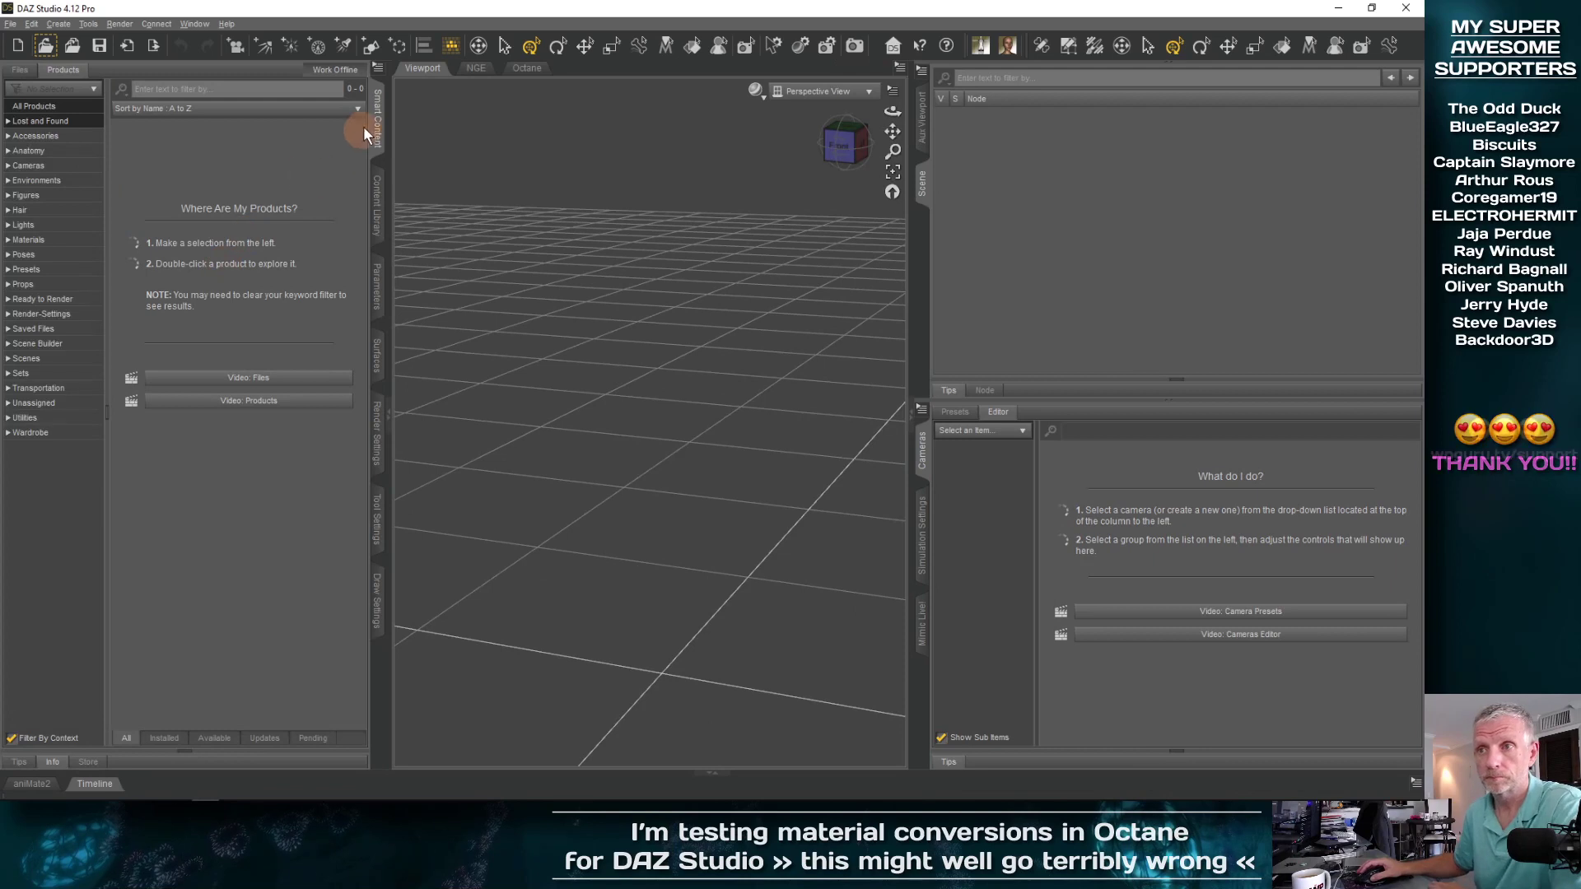
left_click(71, 198)
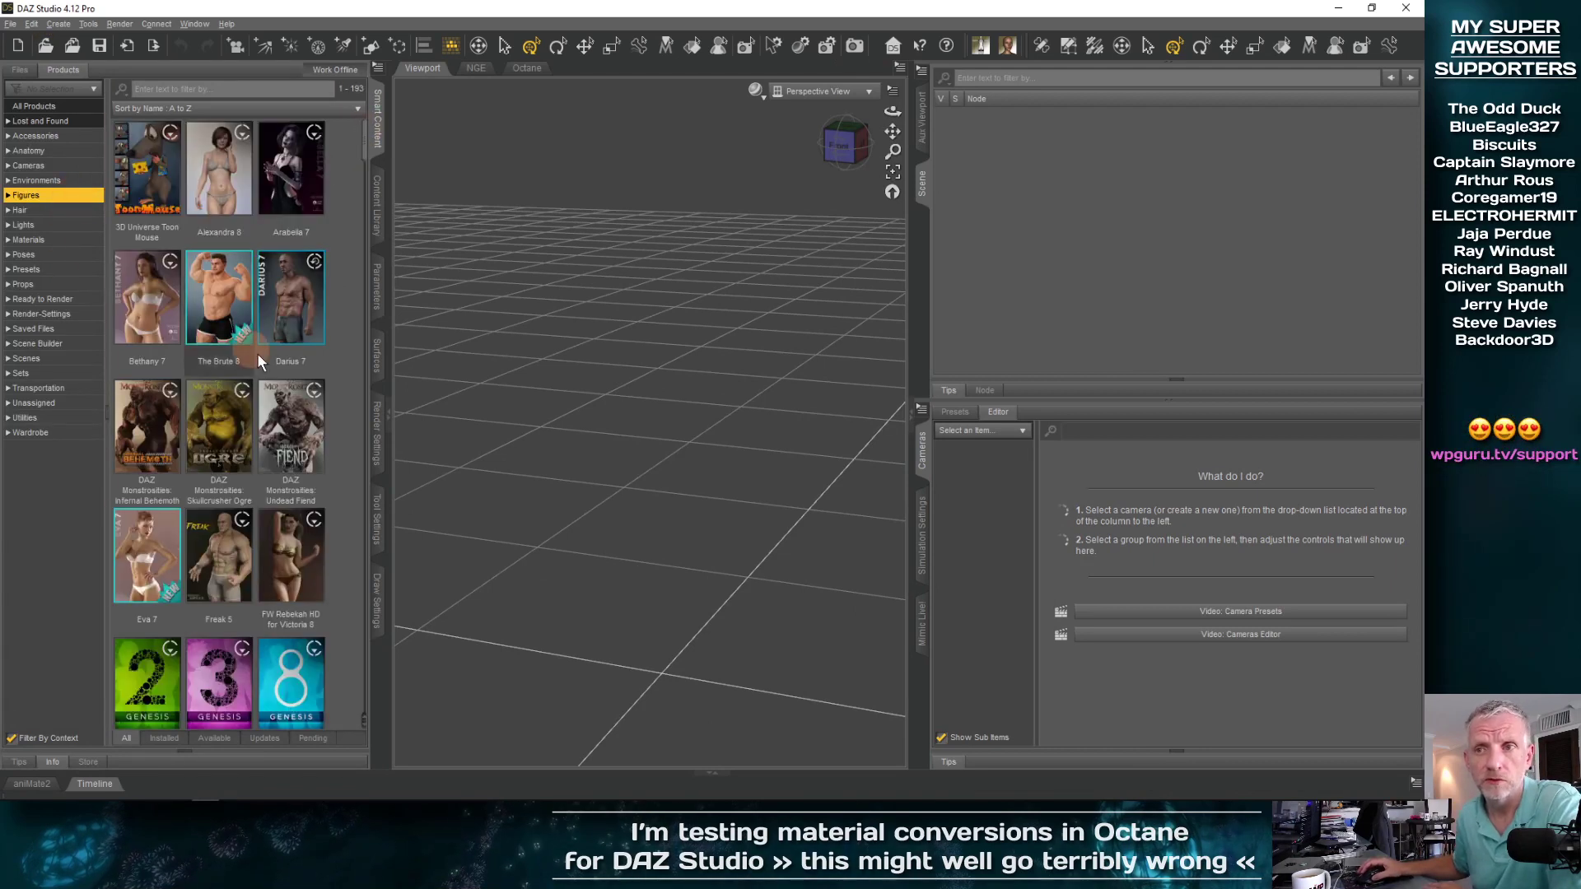
double_click(142, 166)
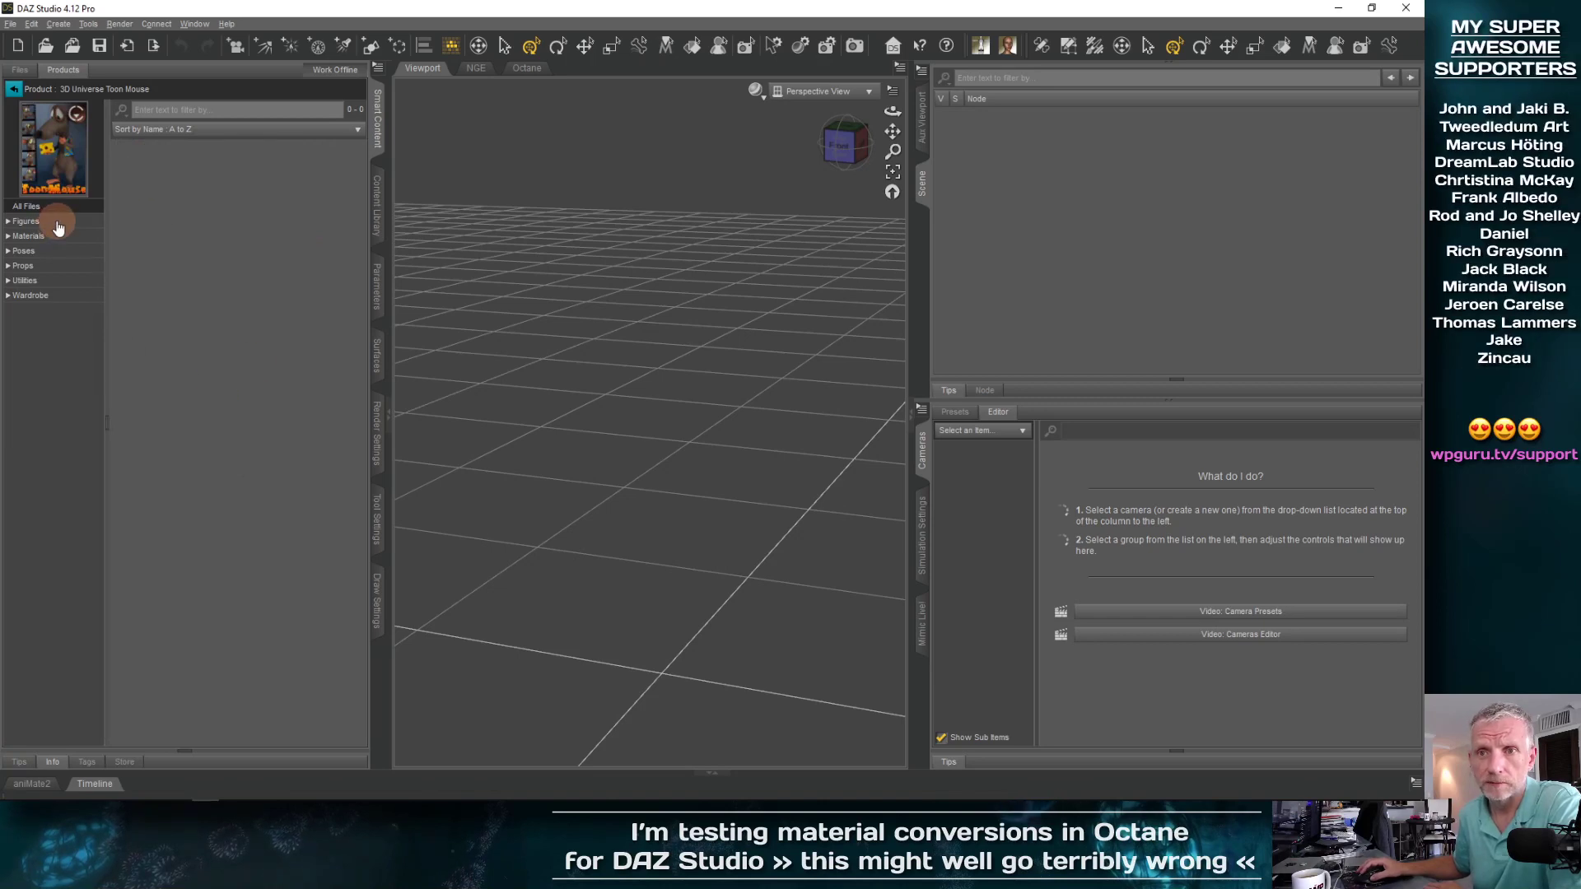
left_click(59, 222)
double_click(146, 175)
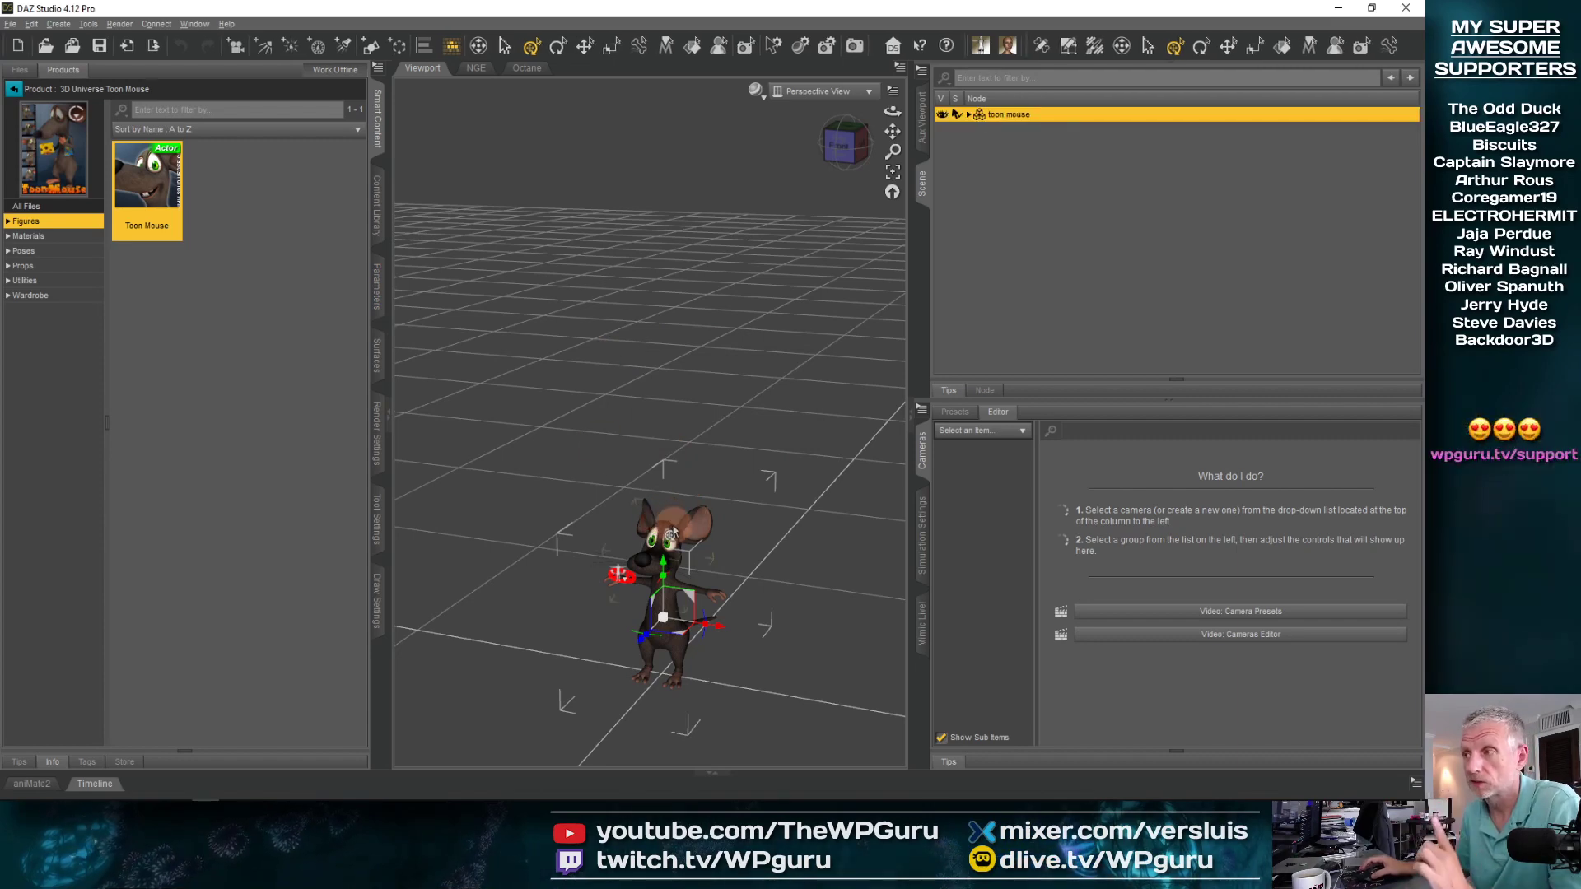
Toggle automatic material updates after content loads in the OctaneRender preferences and return to the viewport
left_click(526, 67)
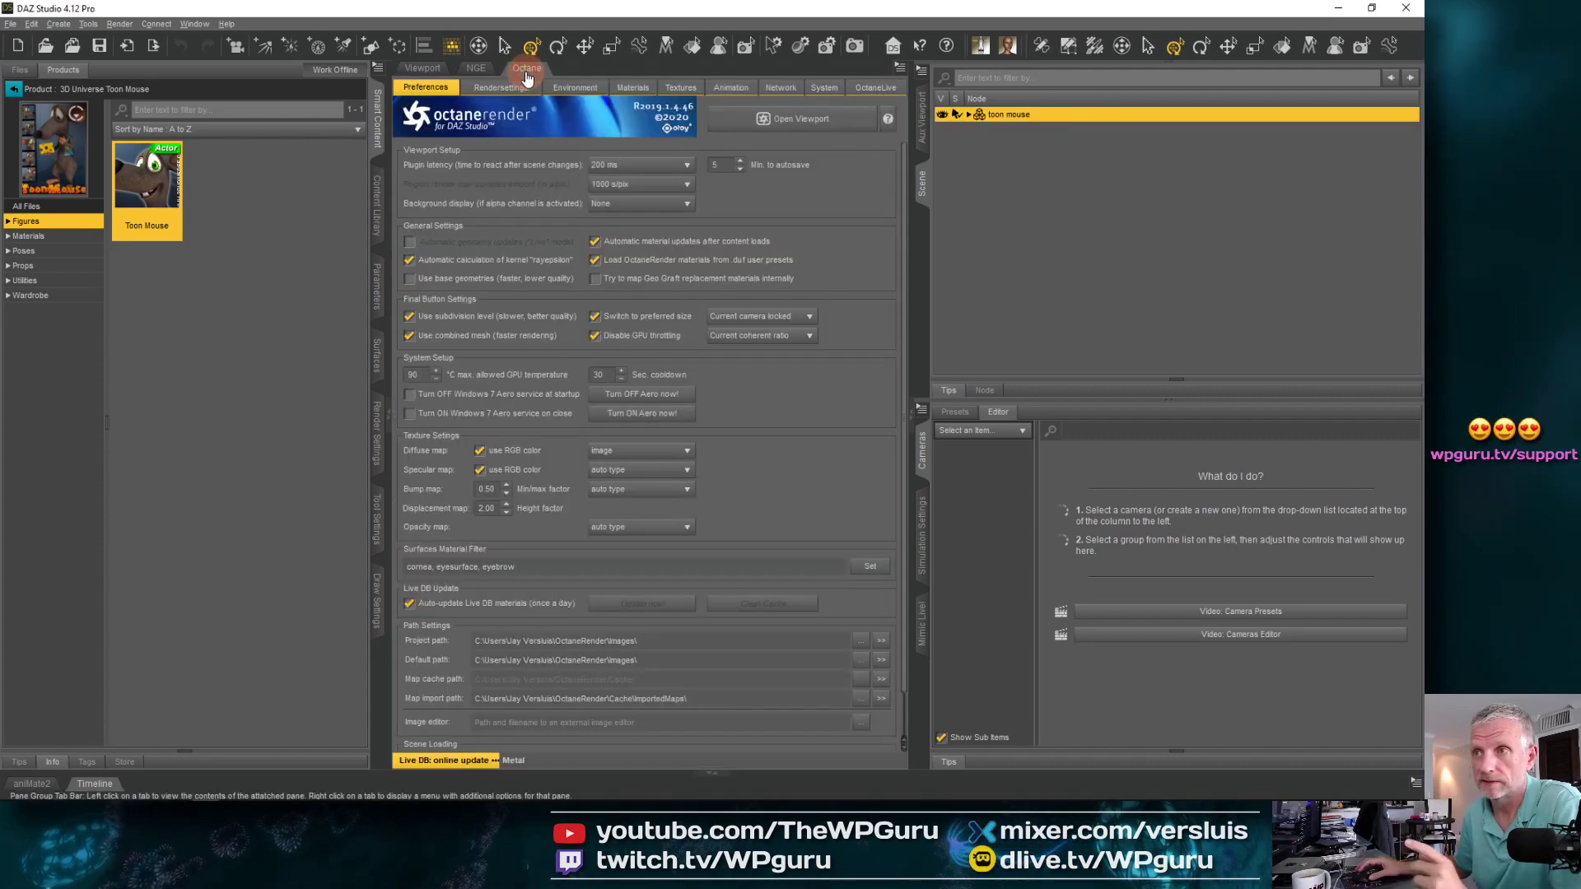
left_click(383, 132)
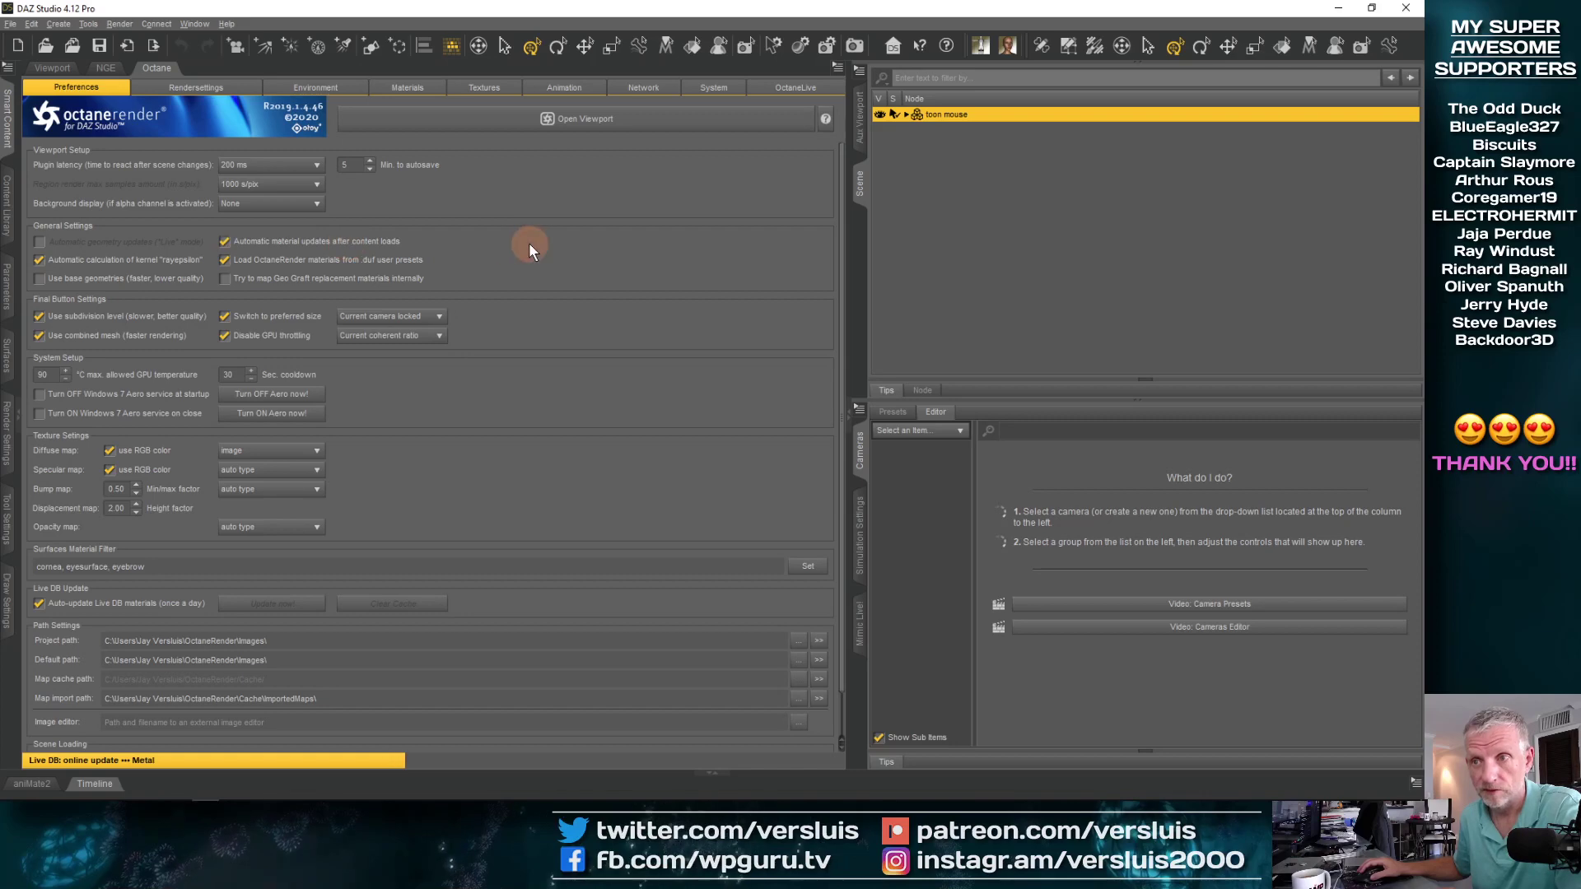
left_click(293, 243)
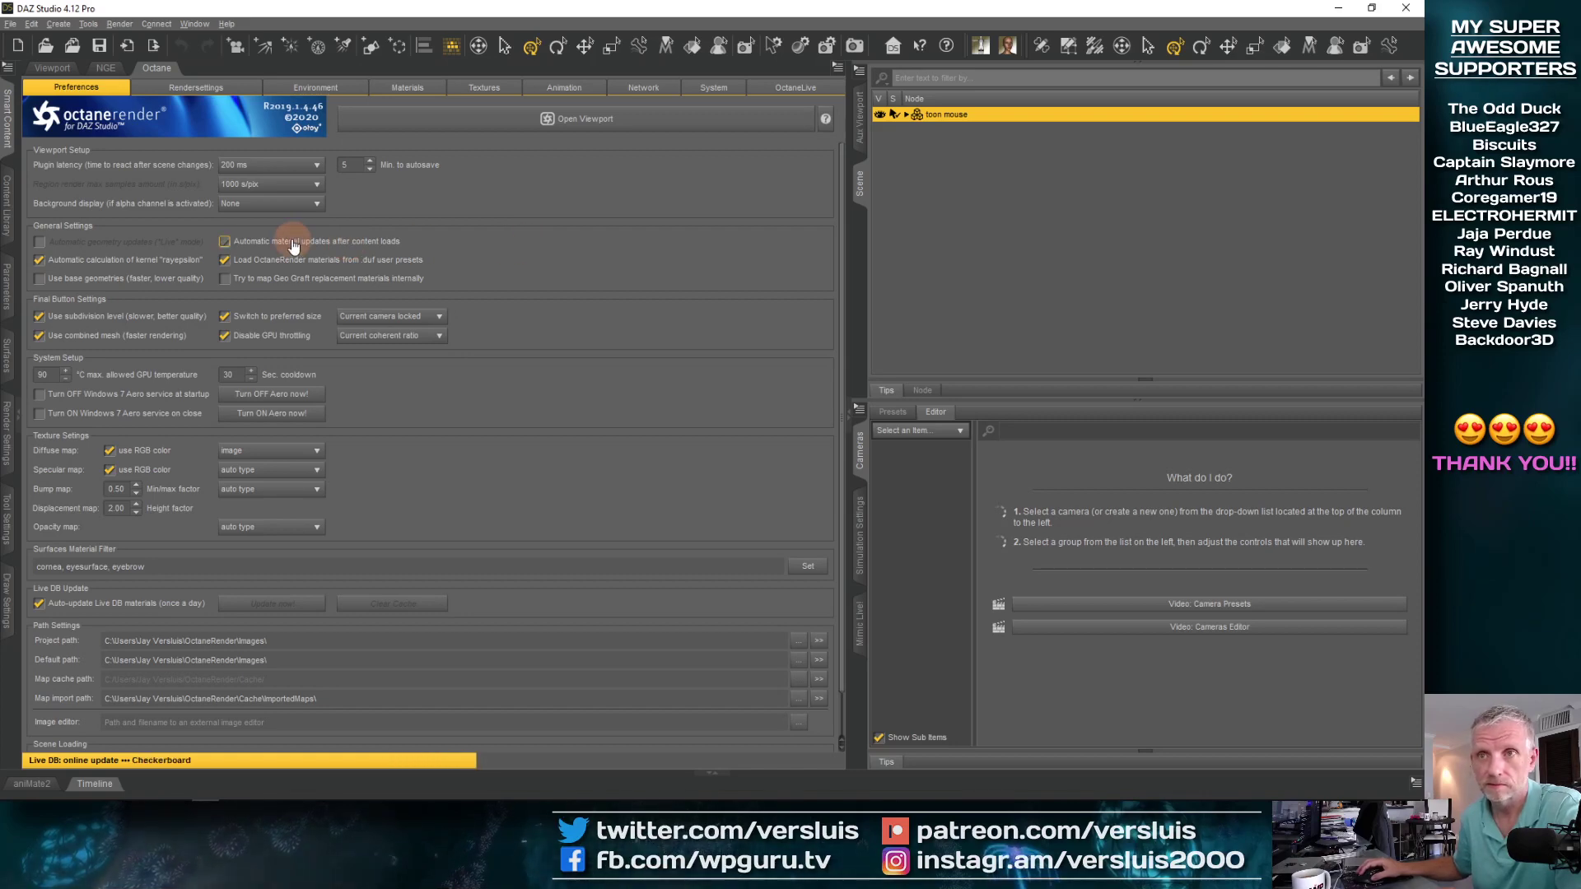
left_click(54, 74)
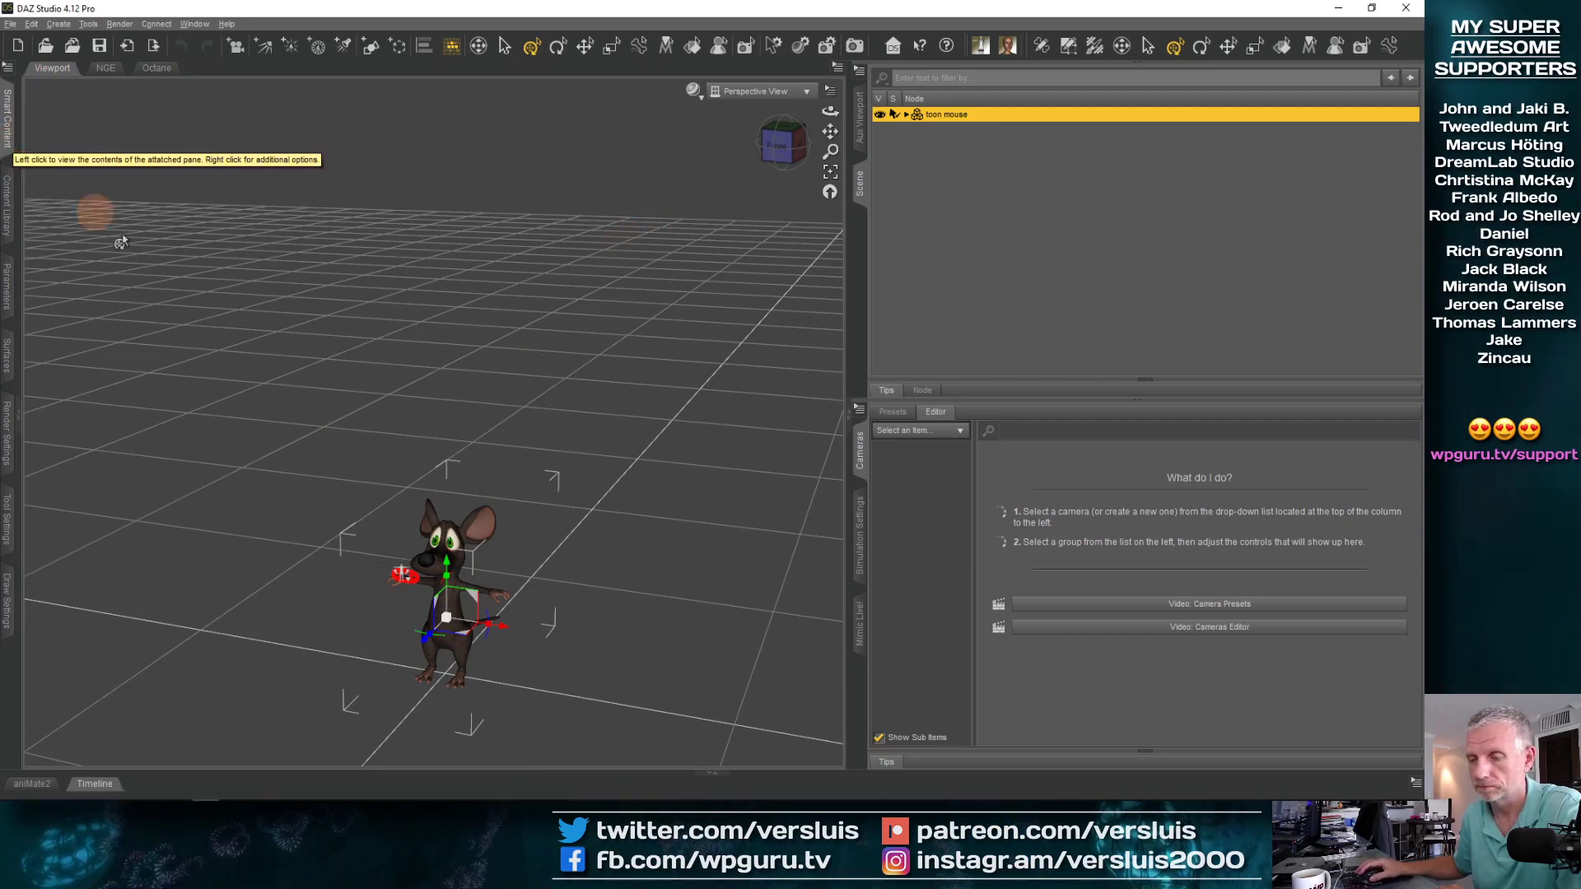
Apply the second Figure Pose 04 preset from the product's poses to the toon mouse
left_click(12, 123)
left_click(74, 250)
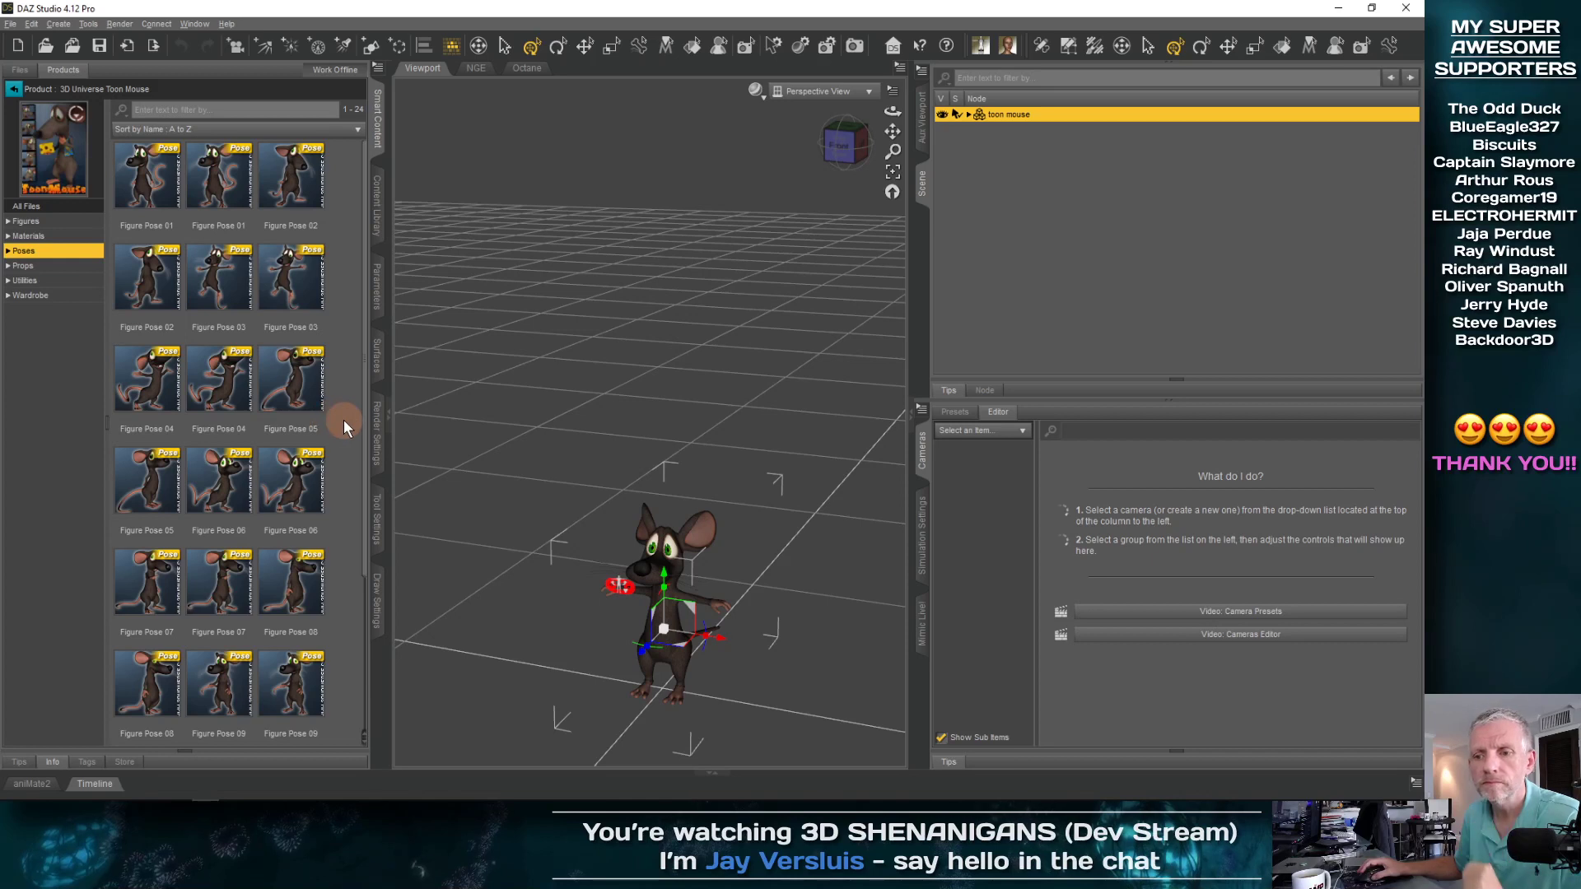
scroll(354, 272, "down", 2)
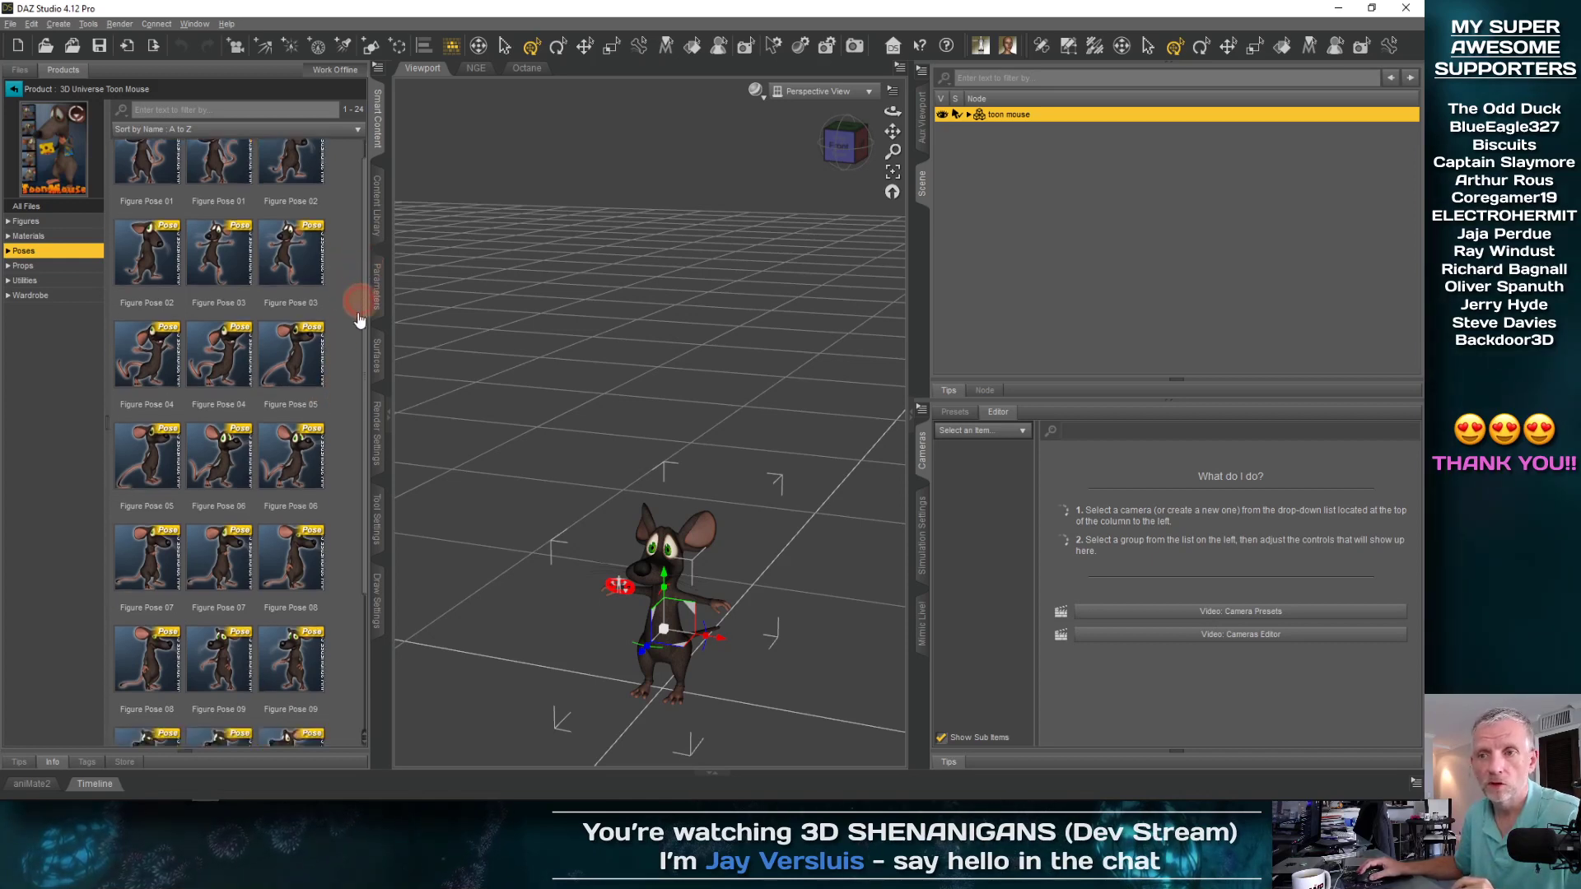
double_click(228, 276)
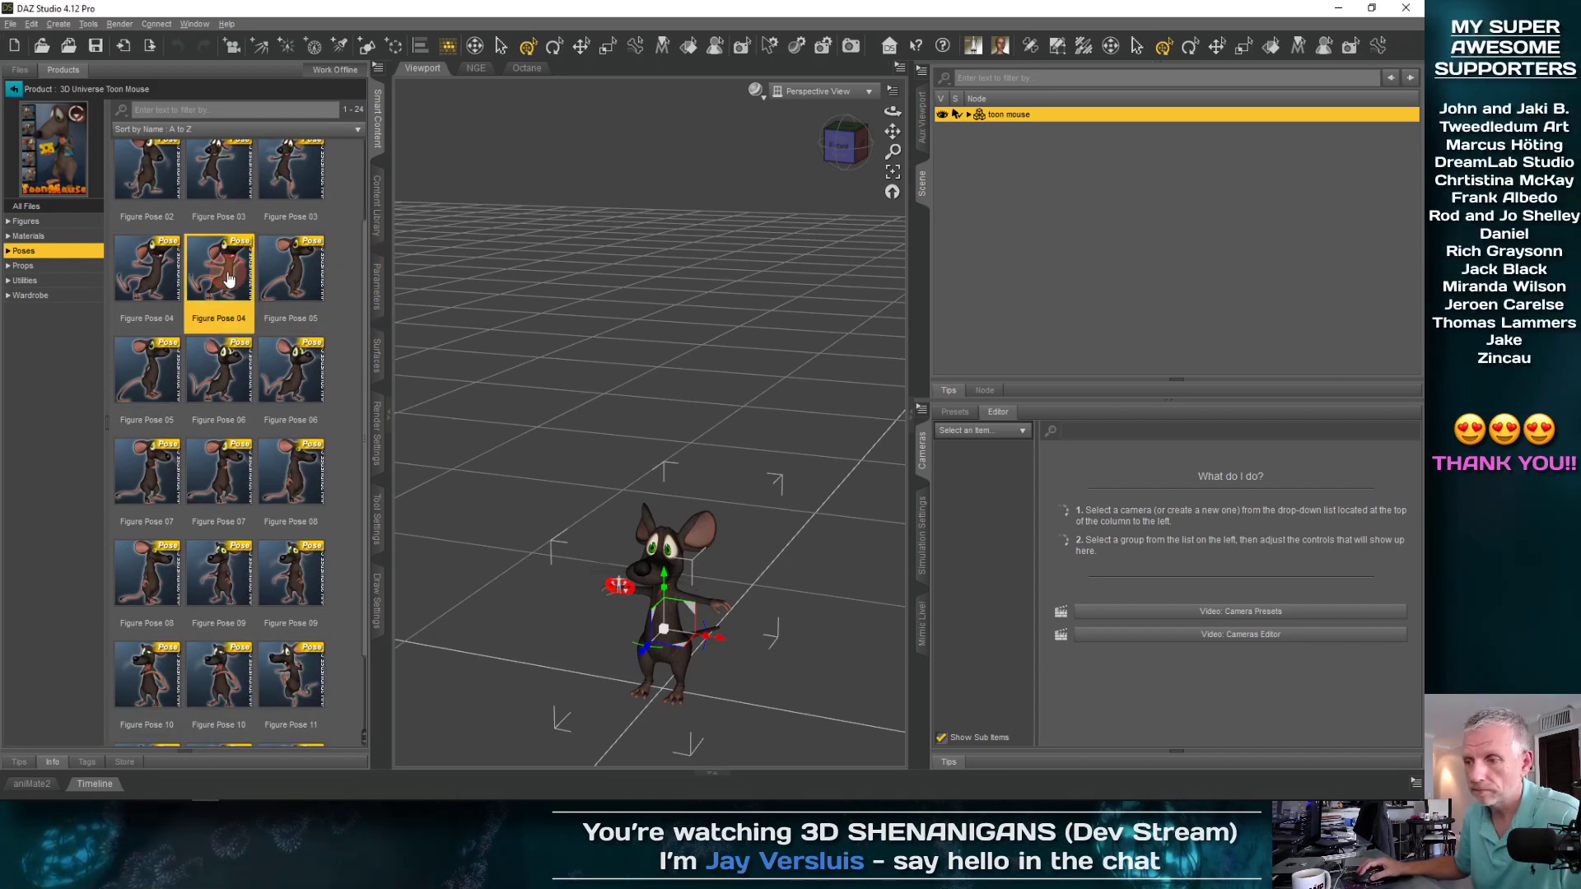
Frame the whole toon mouse from a three-quarter angle and create a new camera that copies the active perspective view
scroll(782, 404, "up", 5)
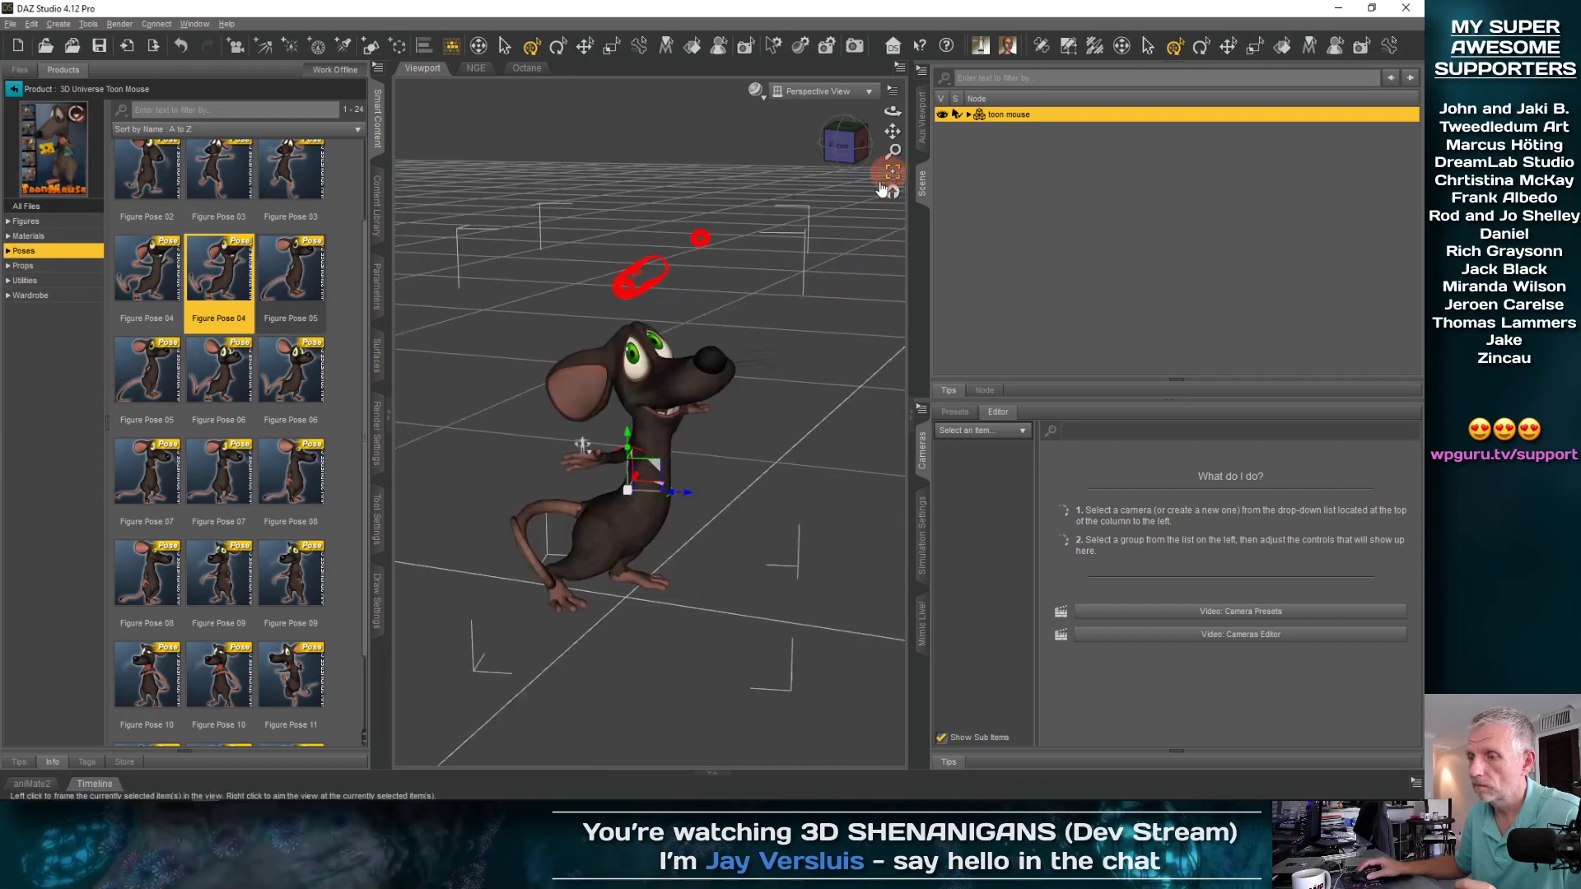
scroll(778, 420, "up", 3)
scroll(779, 419, "up", 2)
middle_click_drag(776, 452, 781, 449)
middle_click_drag(660, 478, 581, 492)
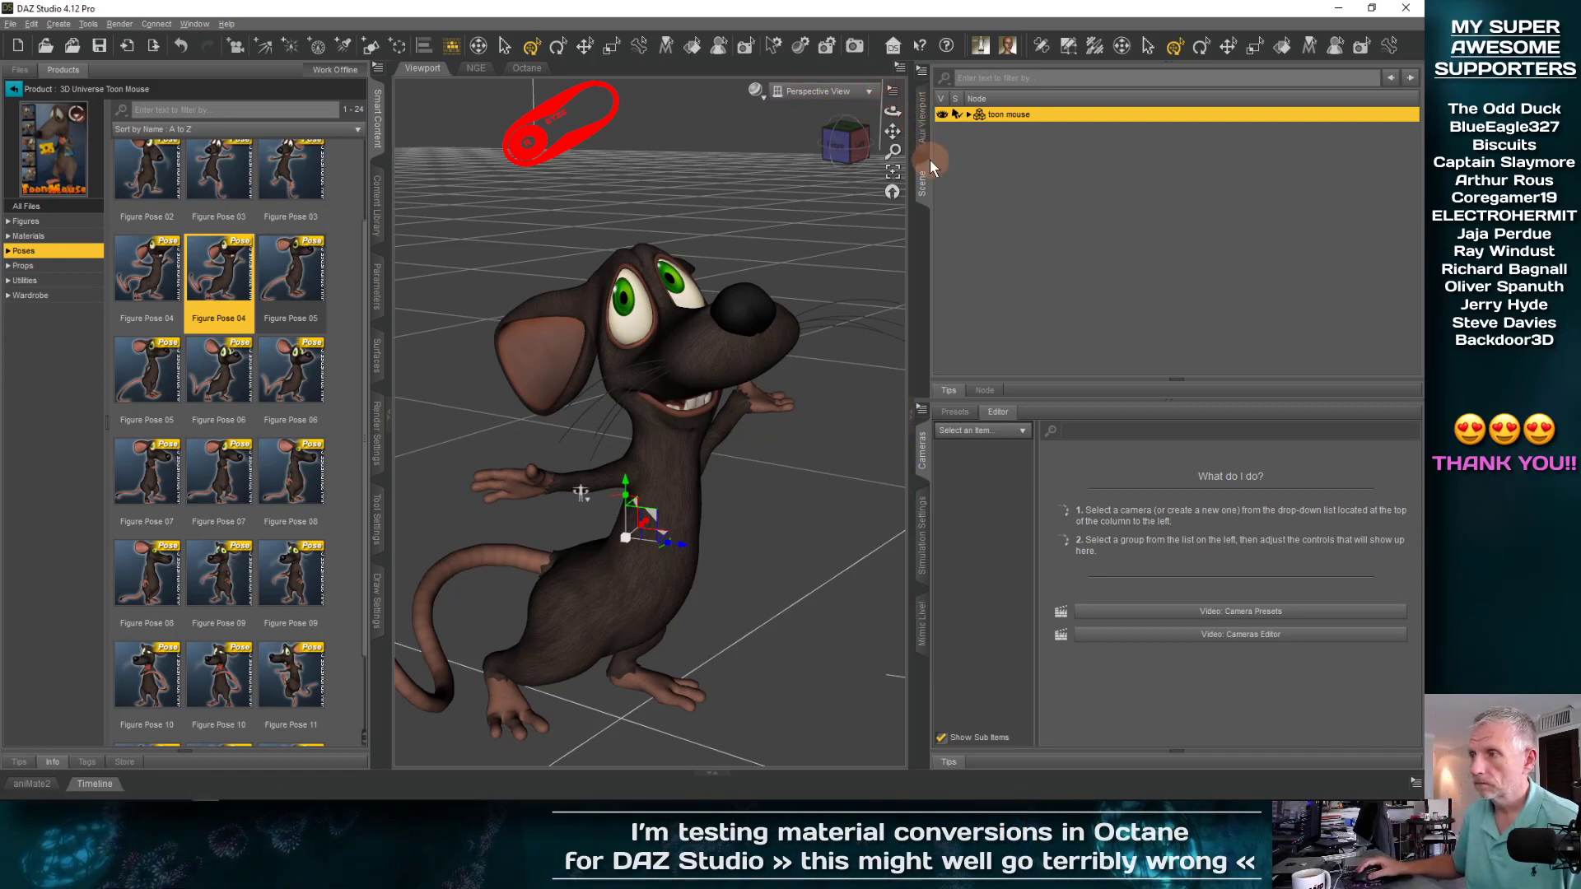
left_click_drag(911, 137, 978, 144)
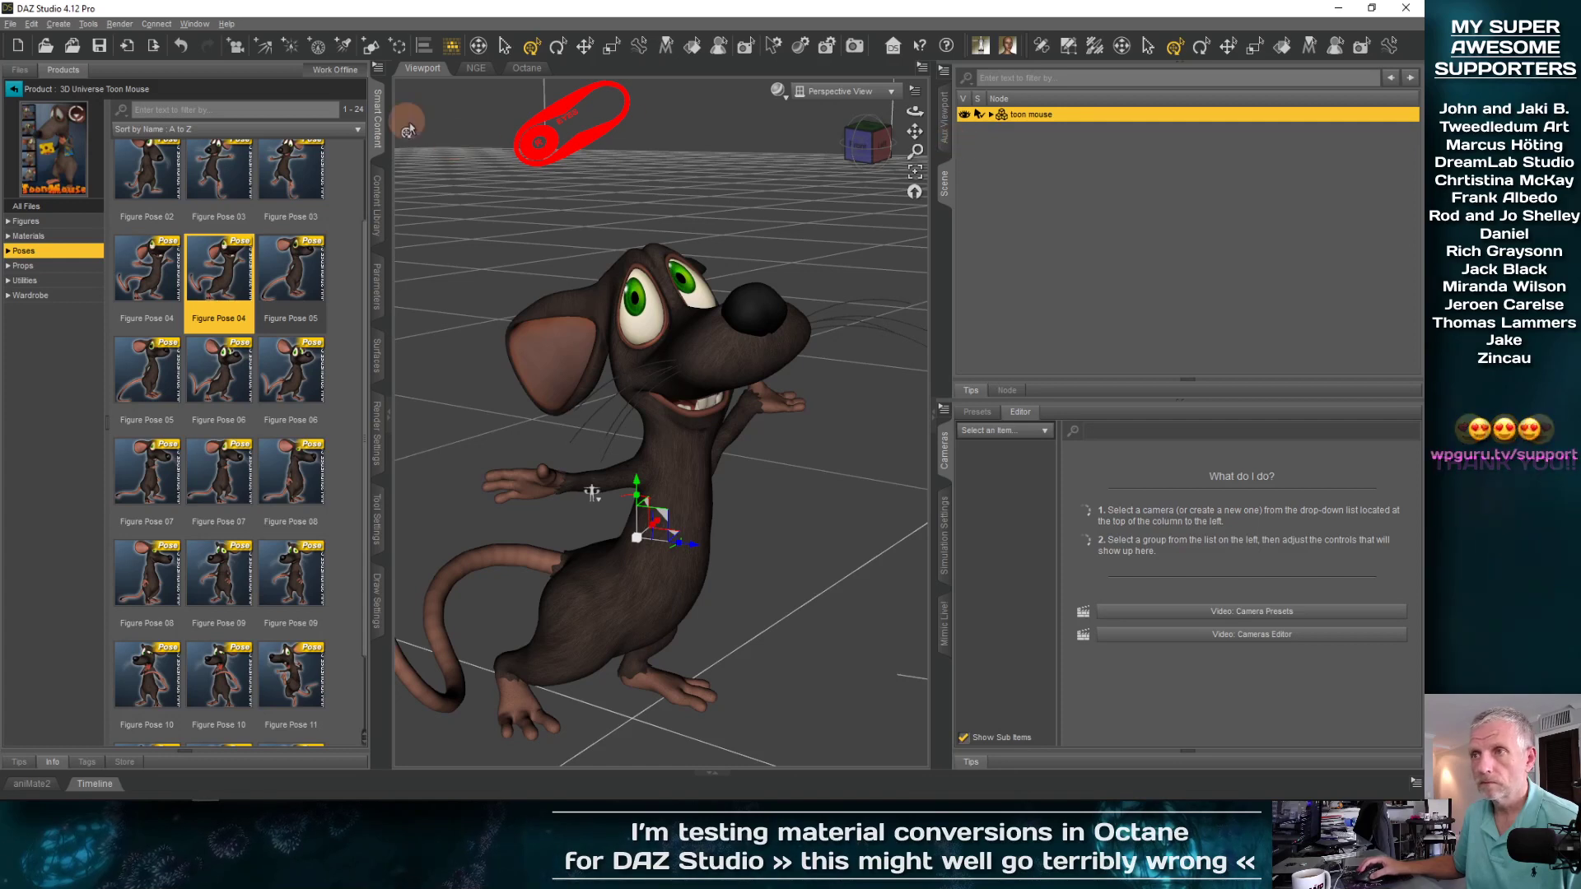
left_click(60, 25)
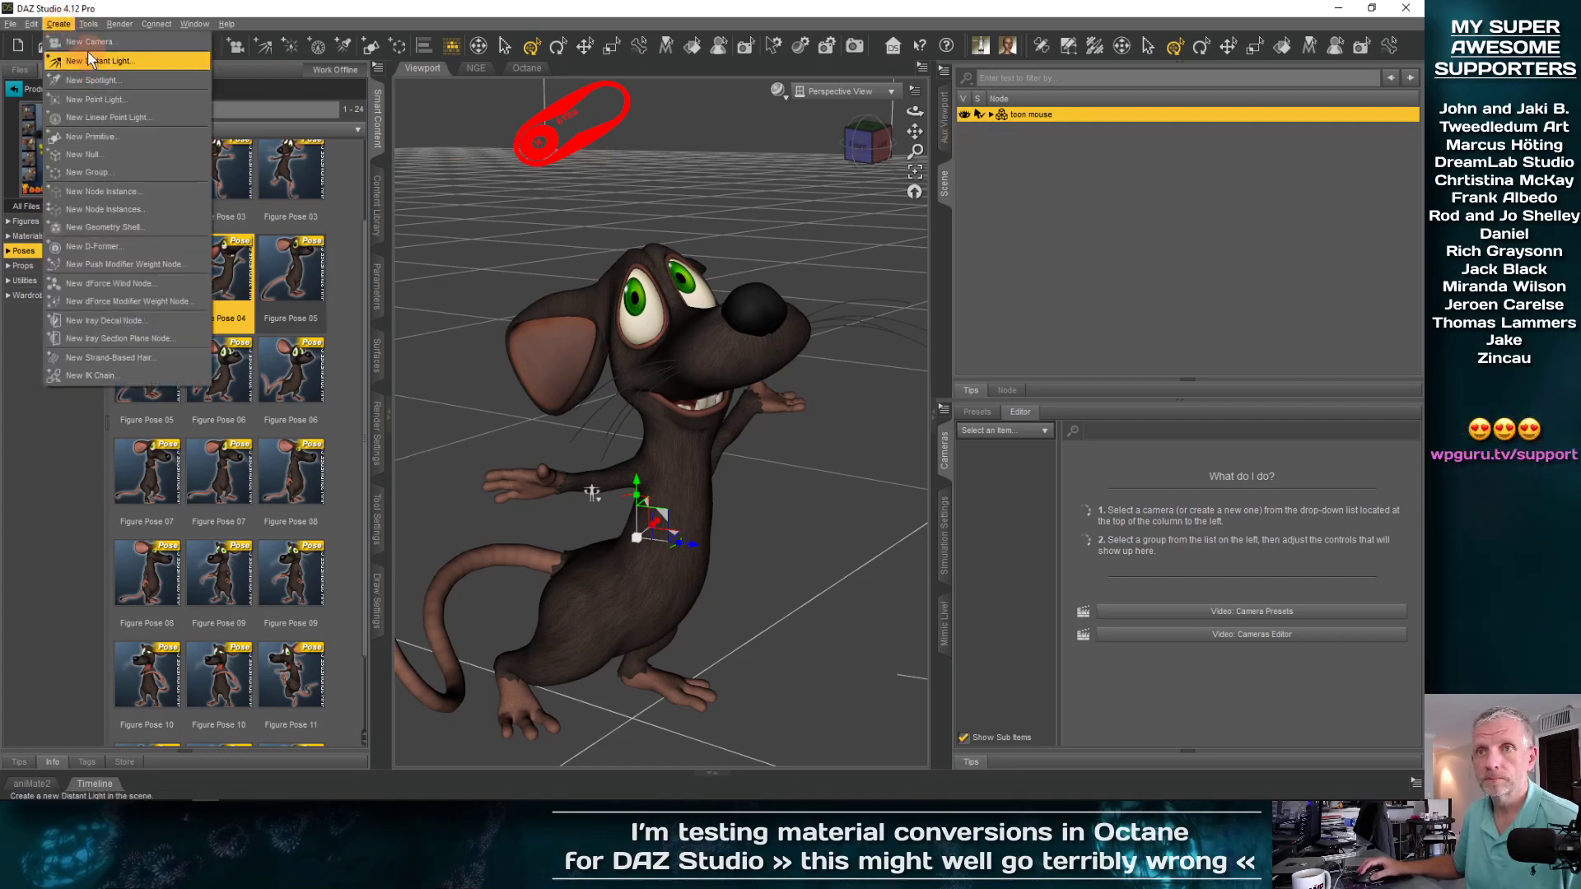
left_click(82, 41)
left_click(344, 266)
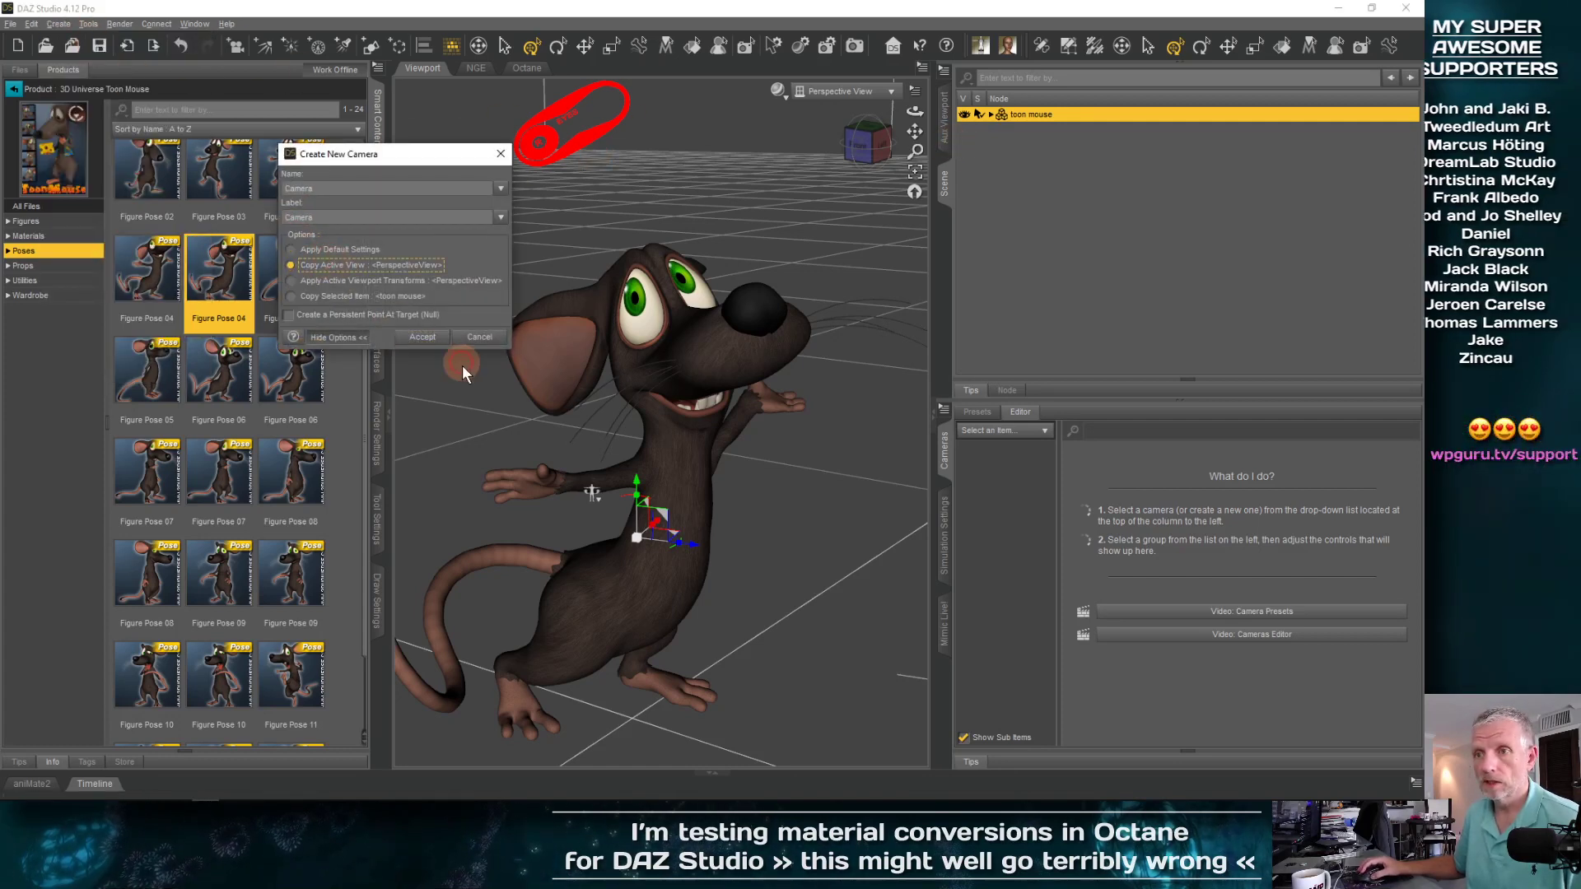
left_click(423, 337)
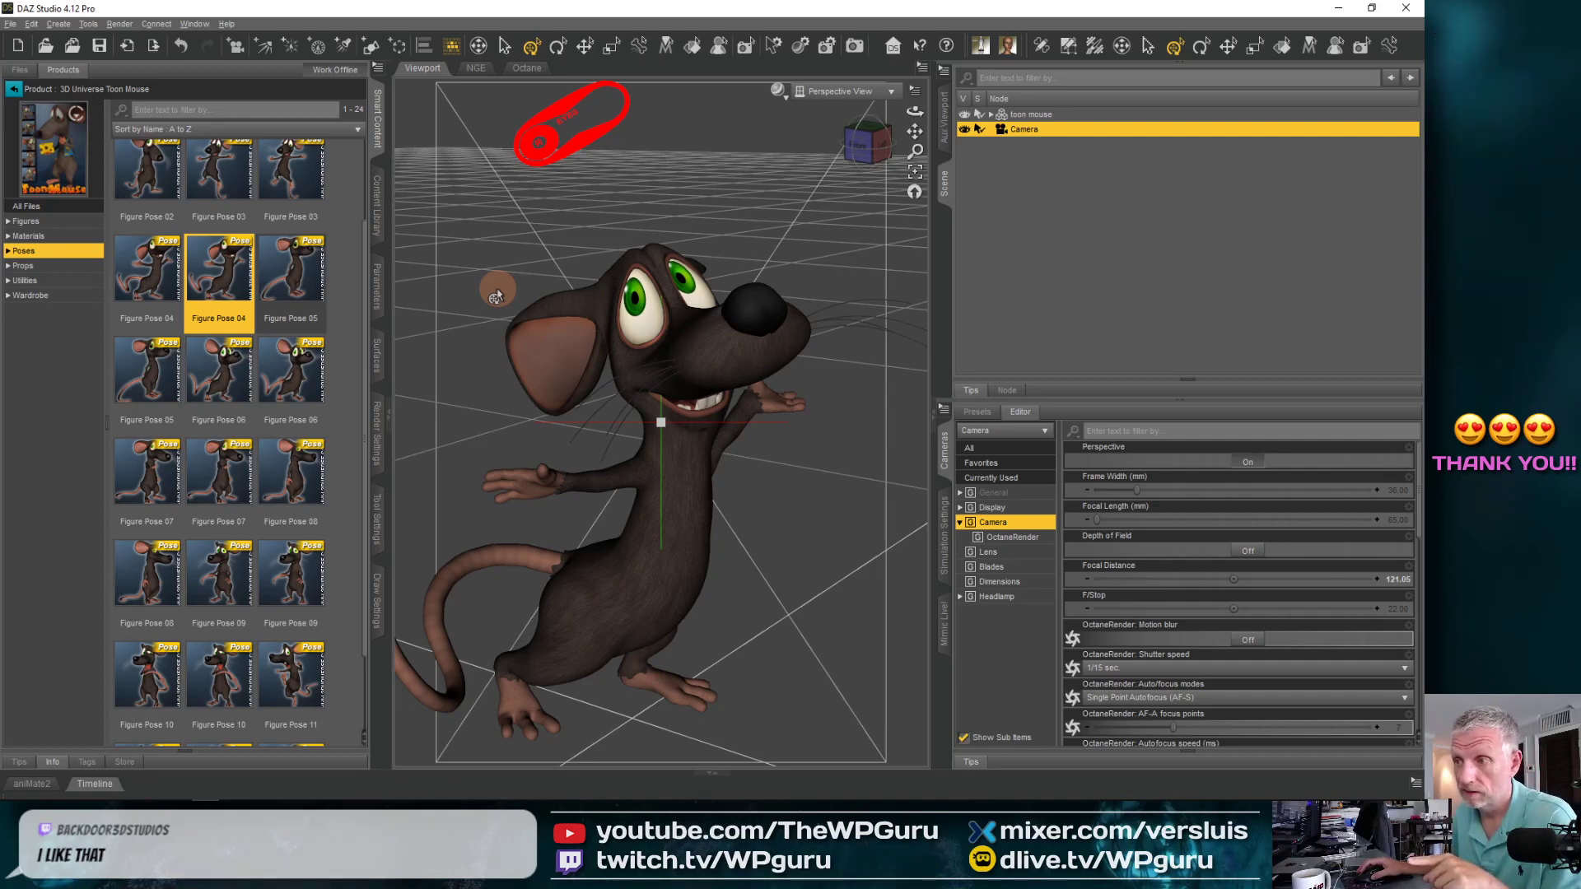
Switch the viewport from the perspective view to the new camera
scroll(495, 296, "down", 2)
scroll(495, 296, "up", 5)
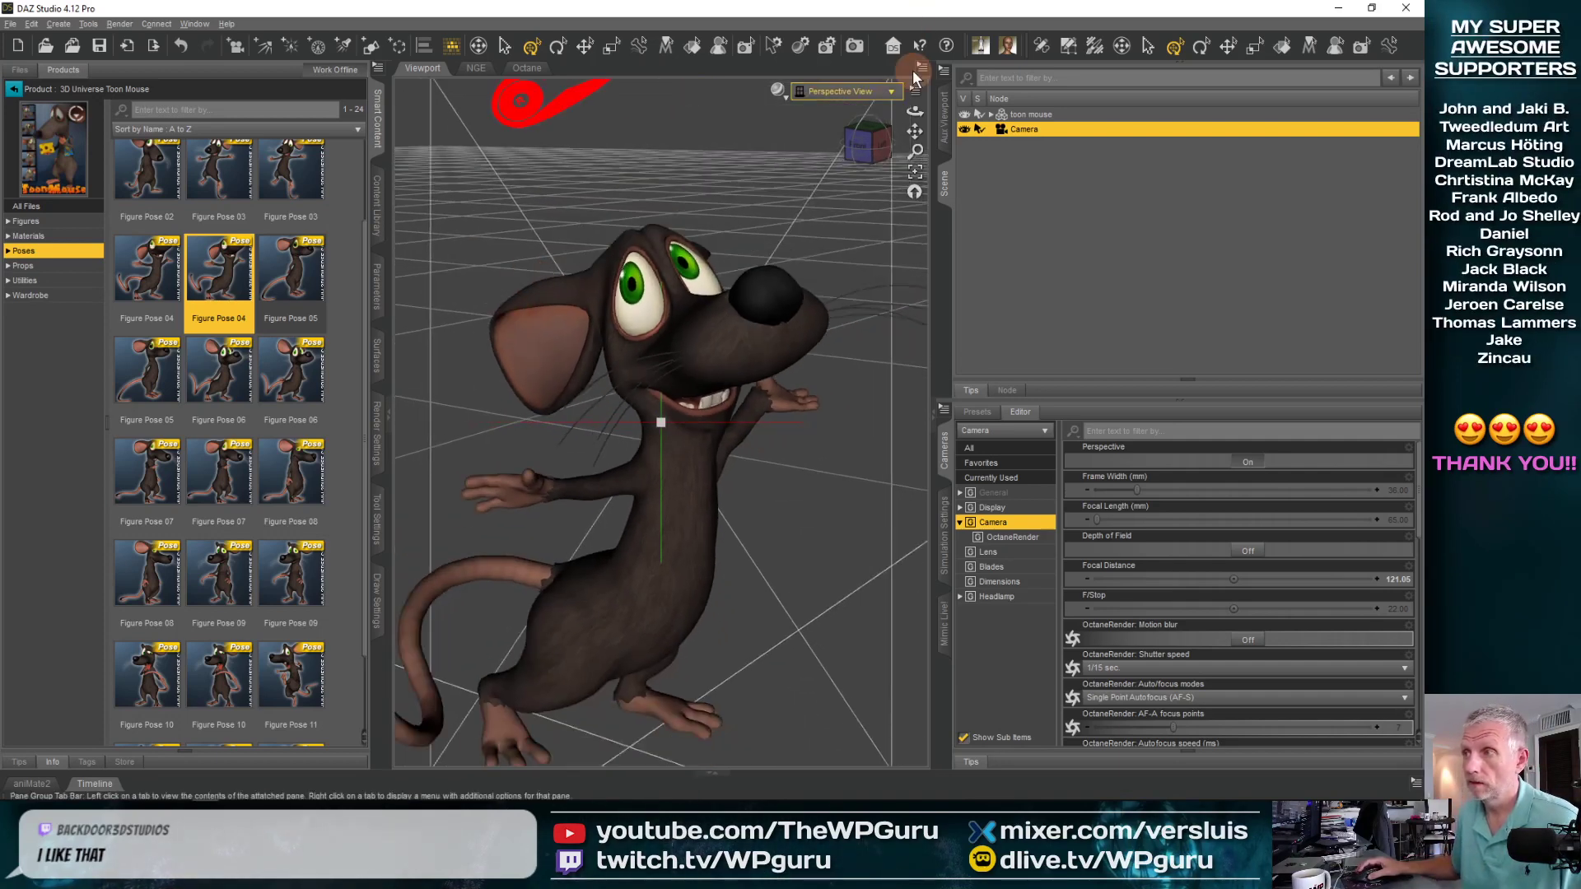
left_click(845, 91)
left_click(836, 223)
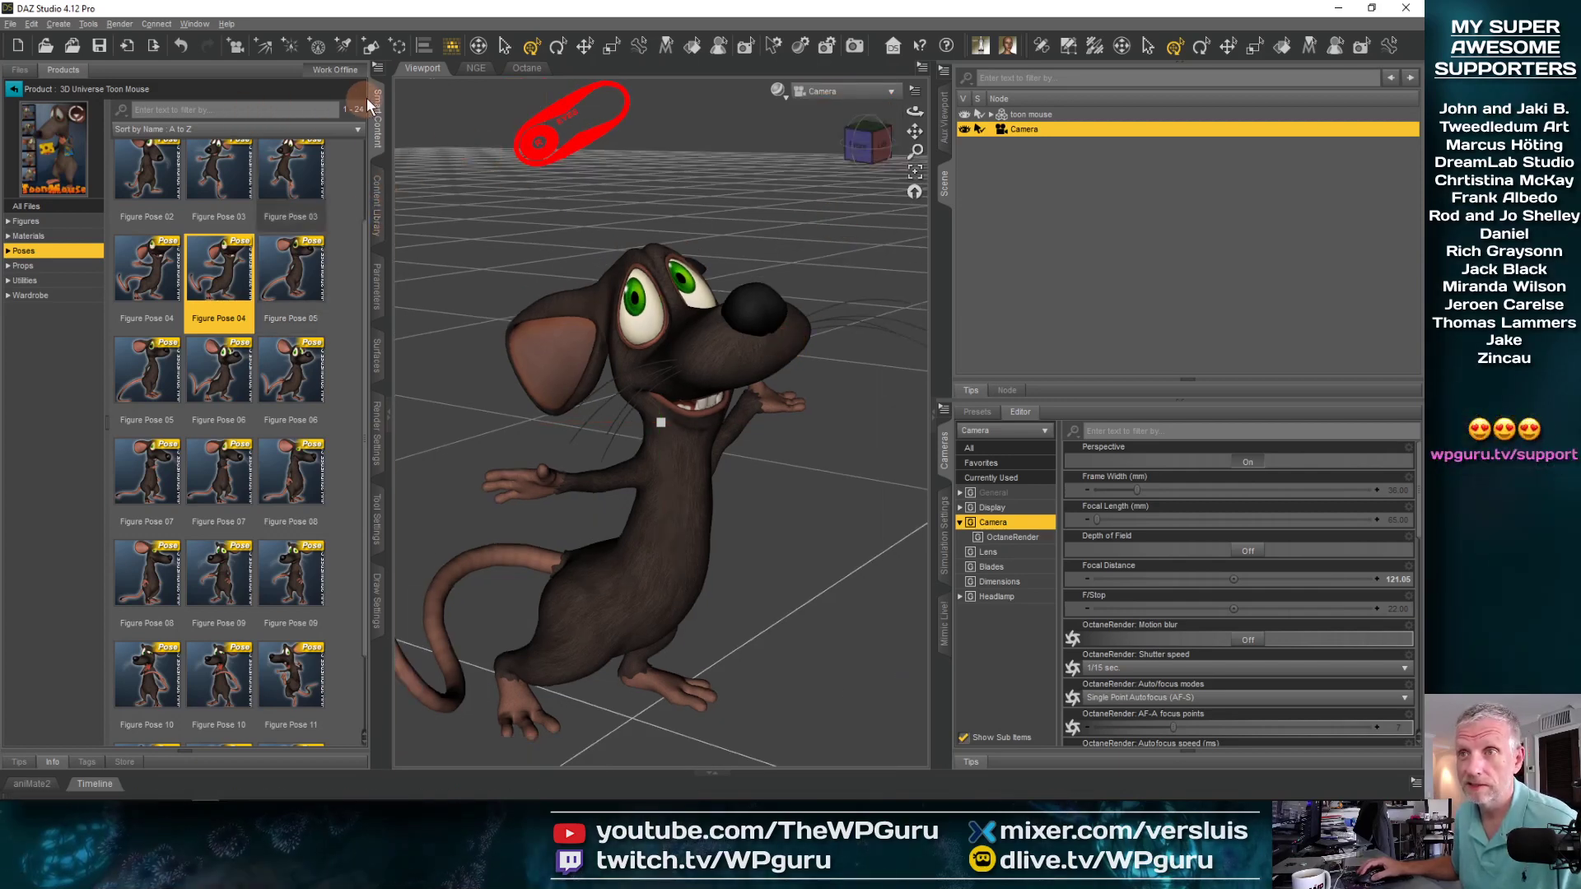
Collapse the content library pane and set the aspect ratio to Square (1 : 1) in the OctaneRender render settings
left_click(526, 69)
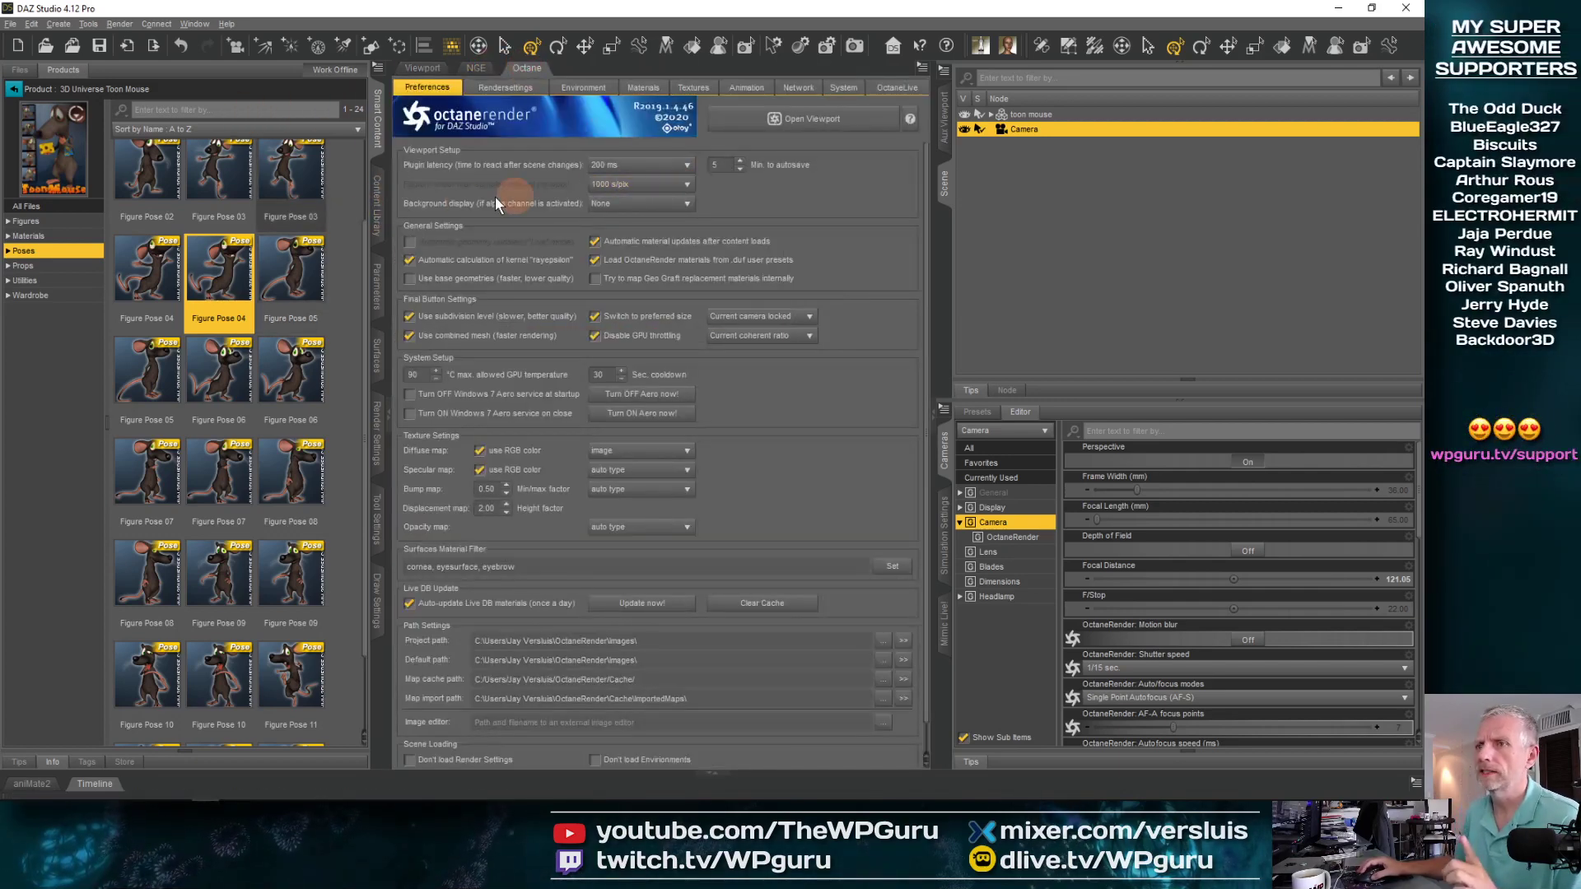
left_click(384, 129)
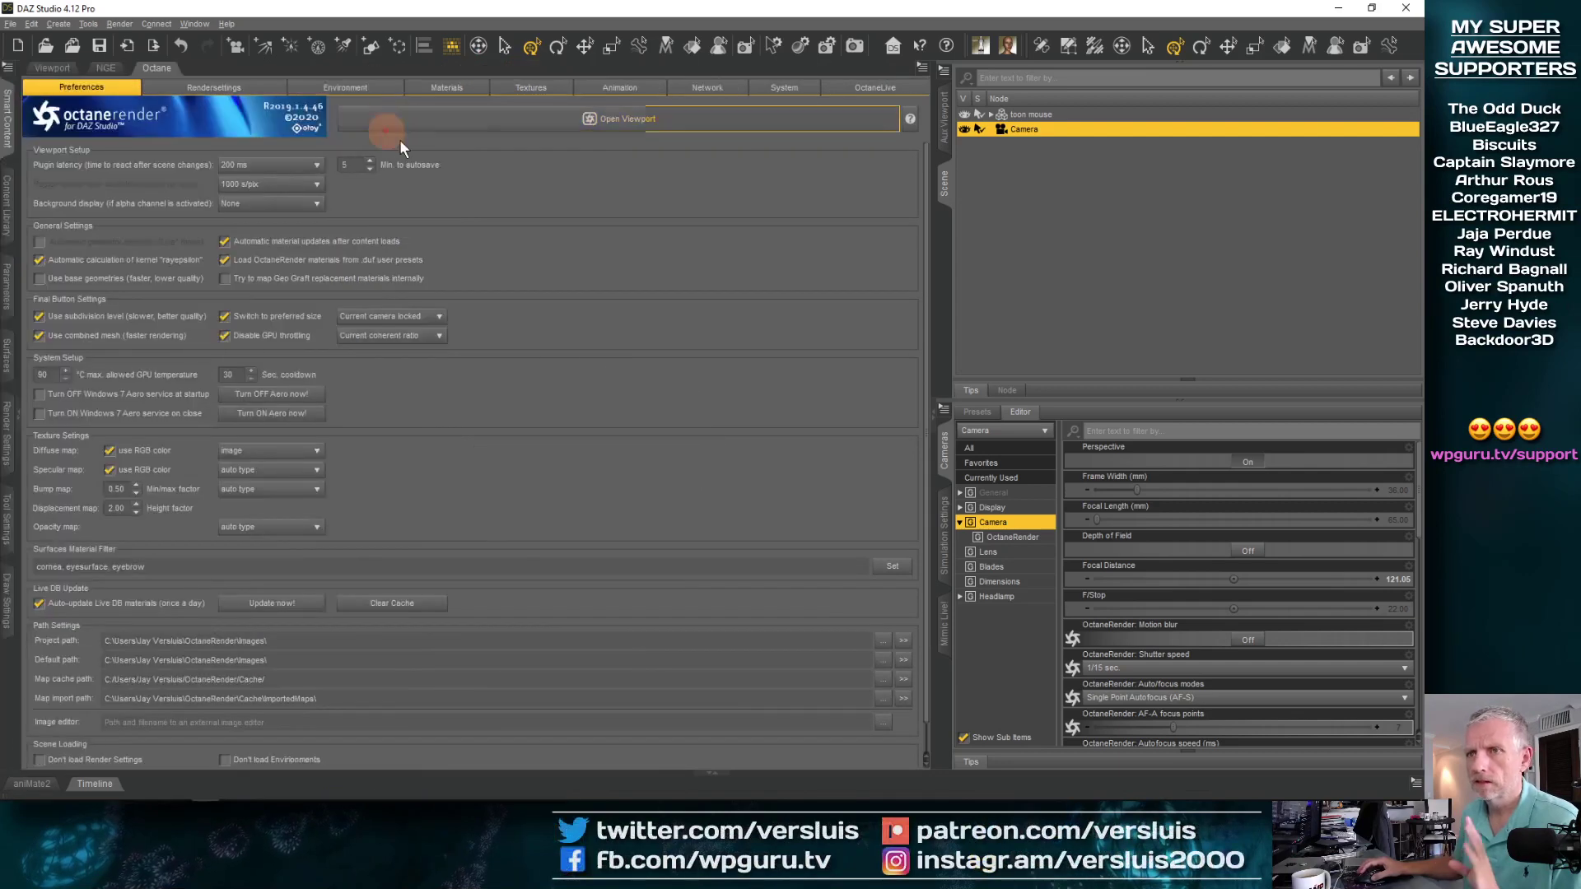
left_click(260, 89)
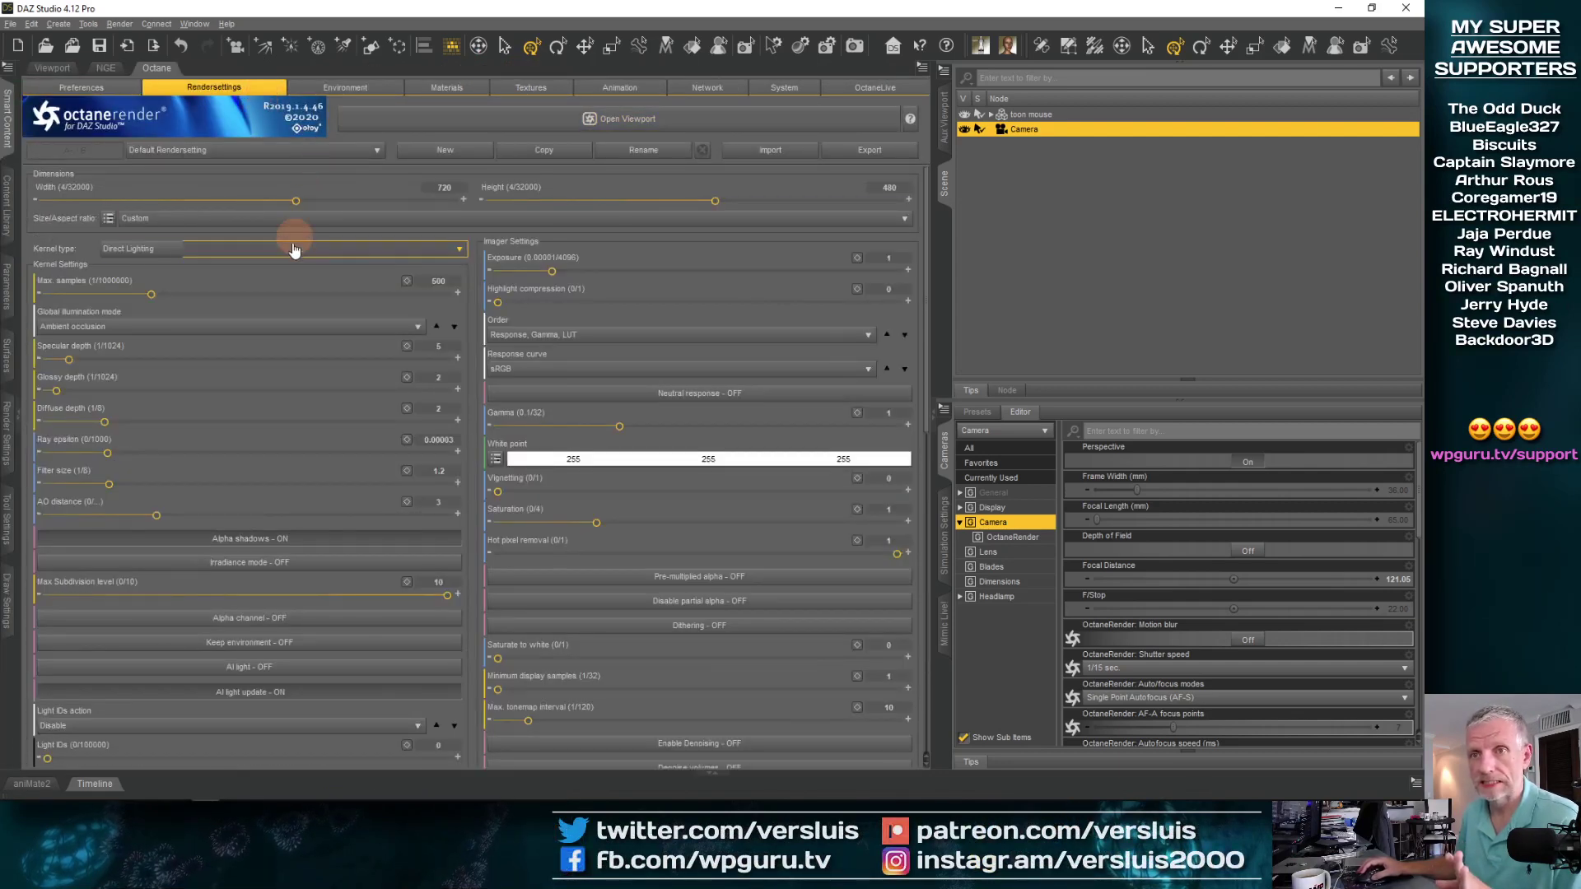
left_click(359, 219)
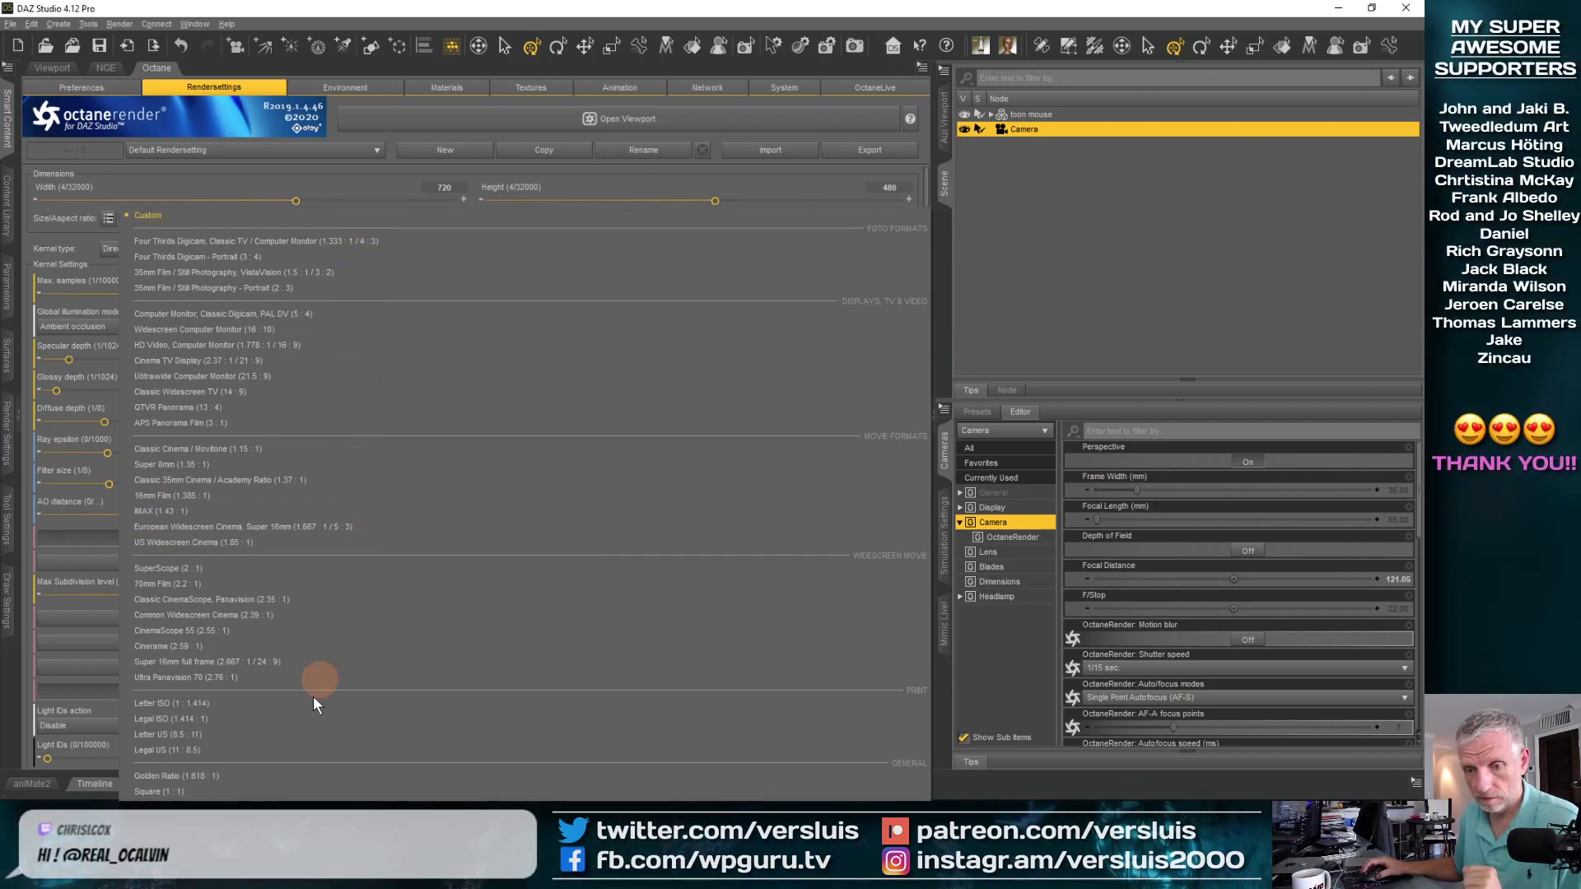
left_click(300, 791)
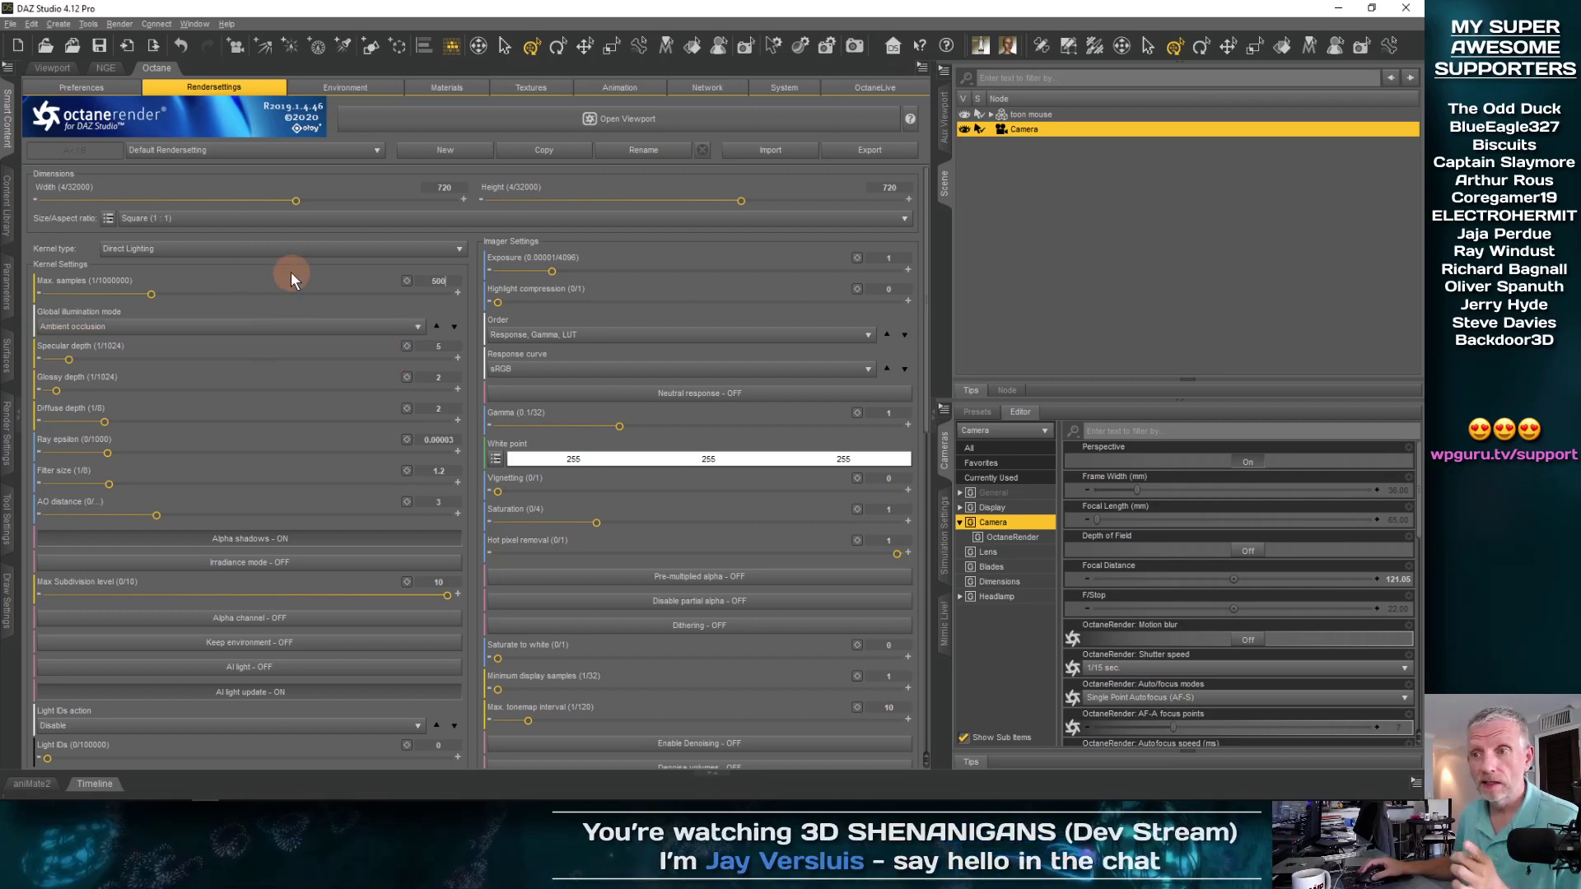
Change the kernel type to Path Tracing and set the GI clamp to 2
left_click(327, 249)
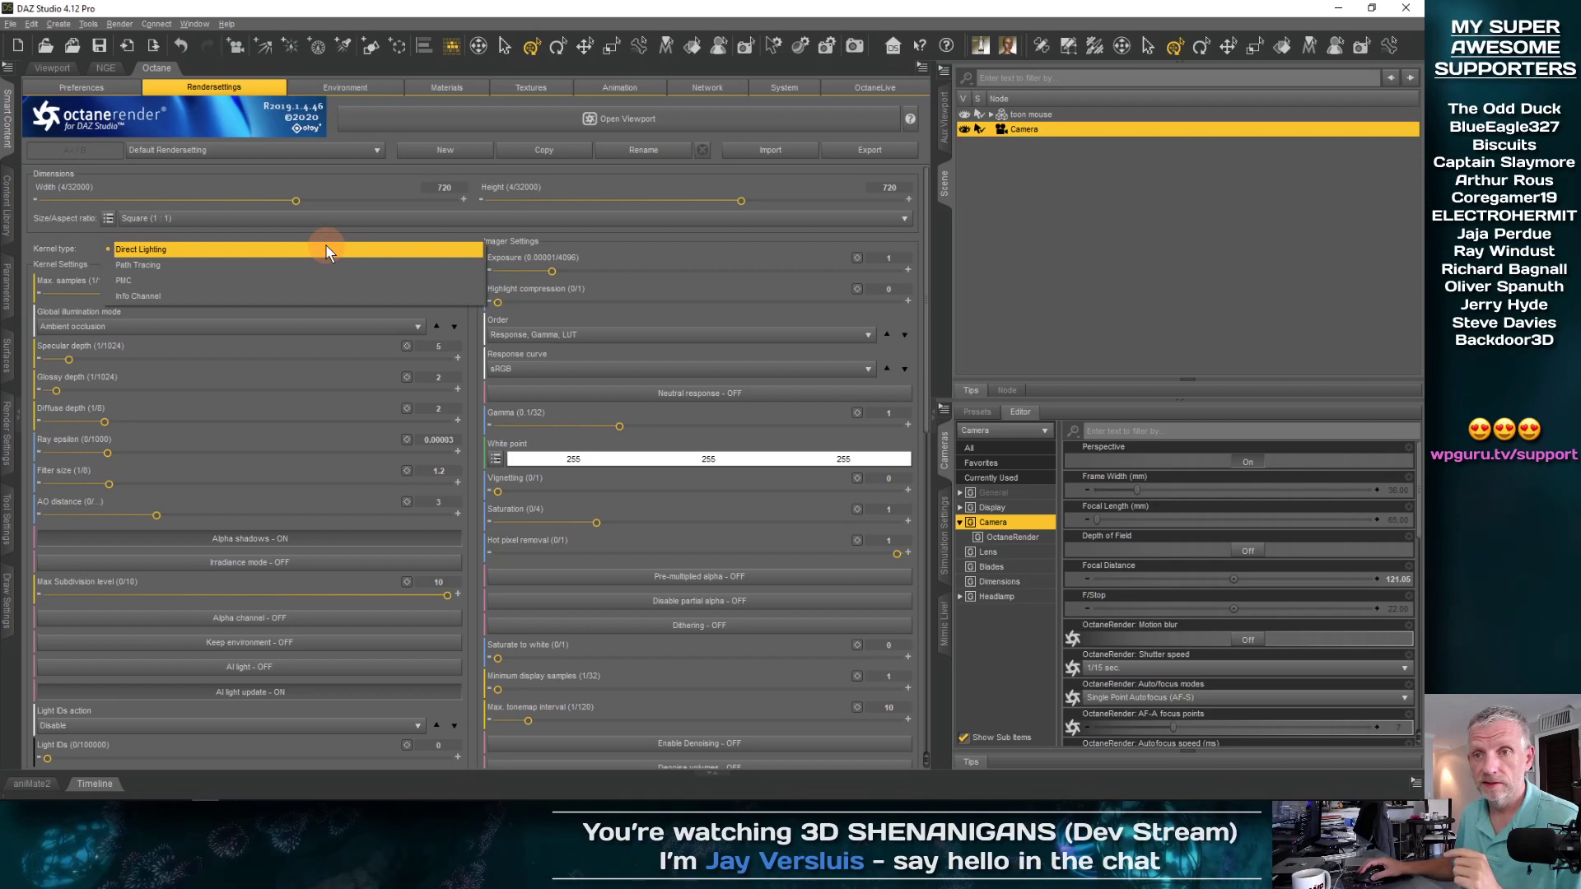
left_click(325, 260)
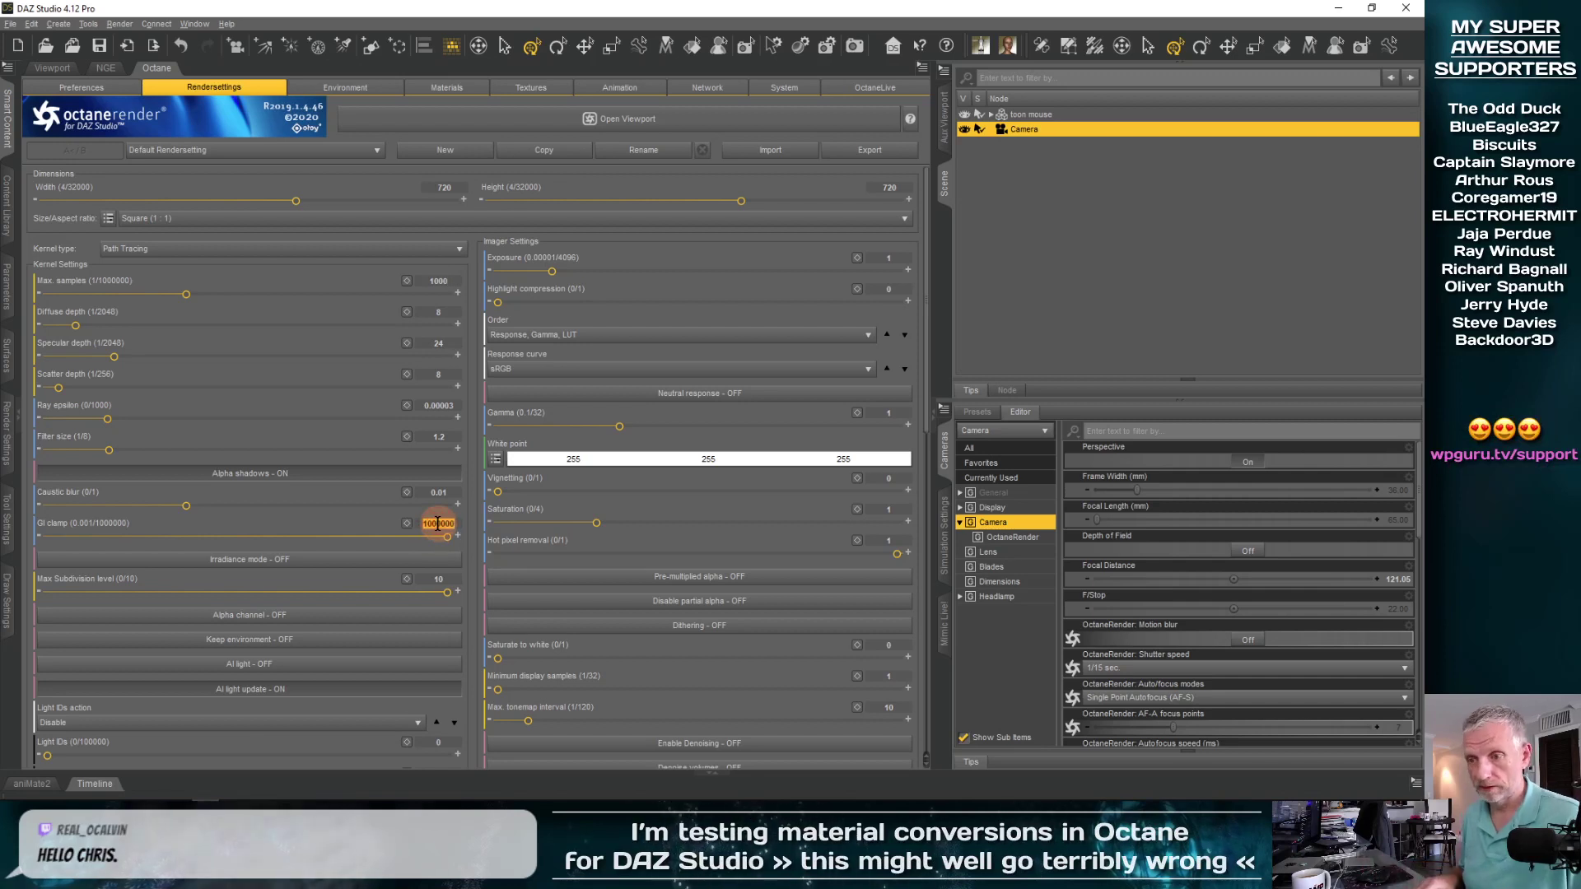
key("Return")
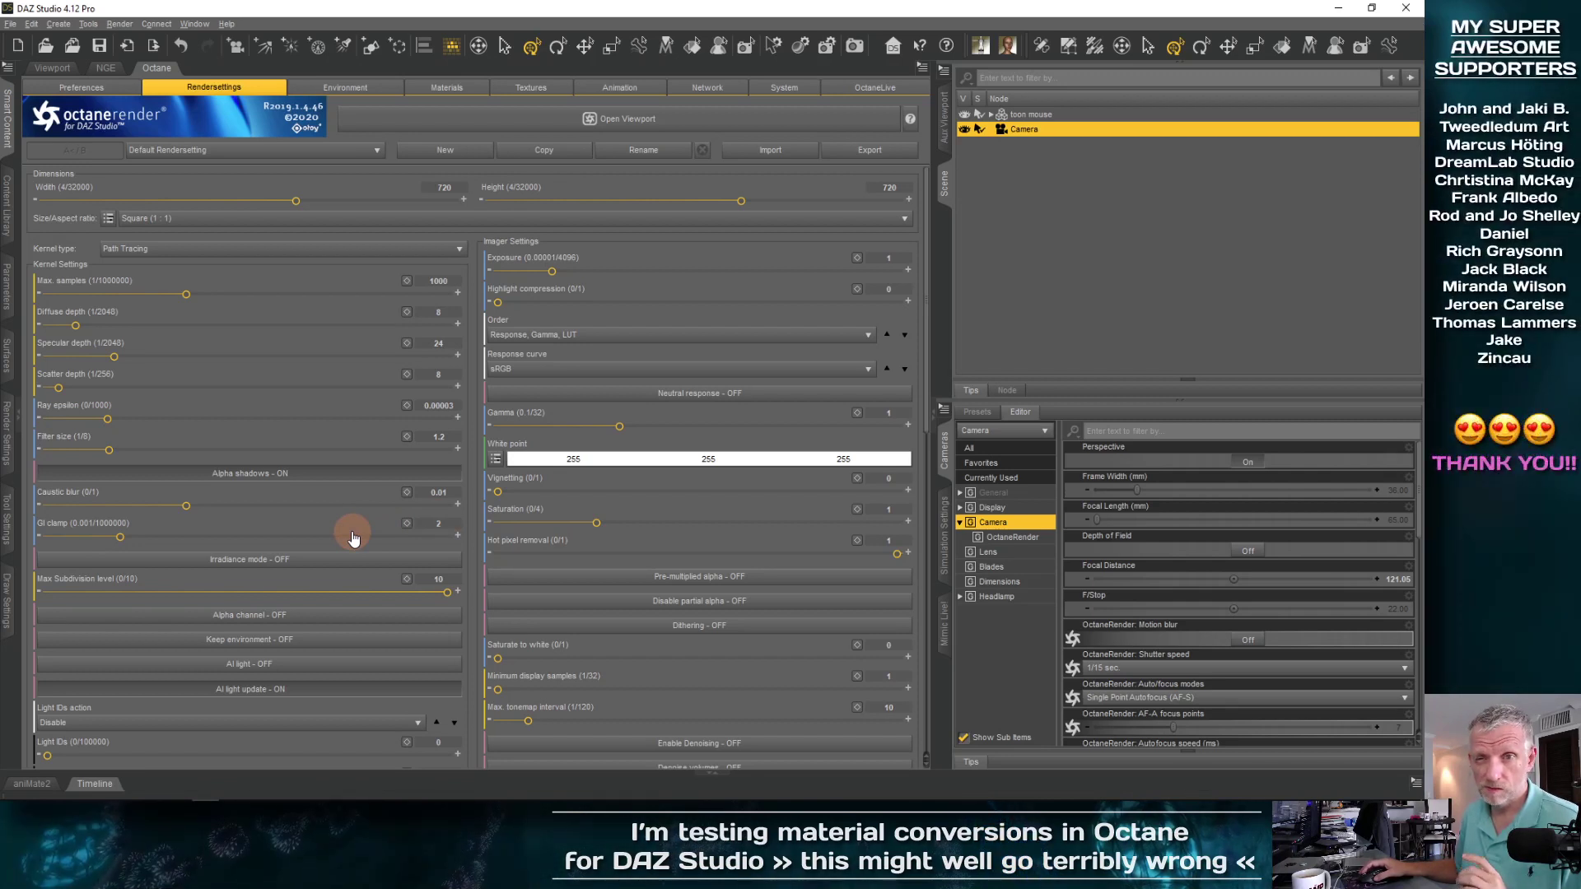
scroll(353, 538, "down", 4)
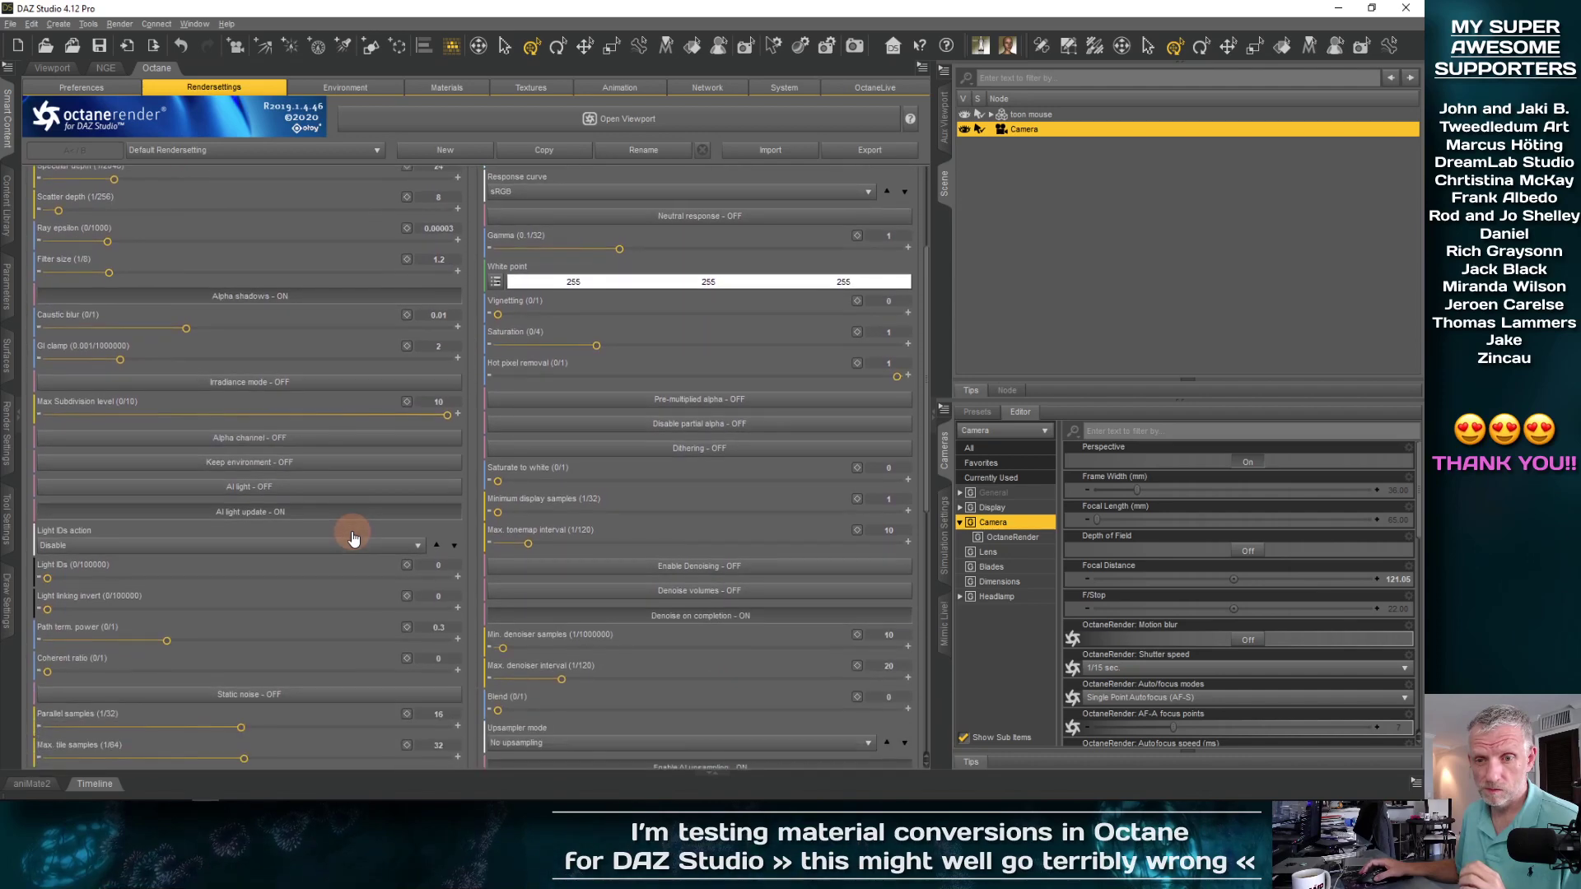
scroll(353, 537, "down", 5)
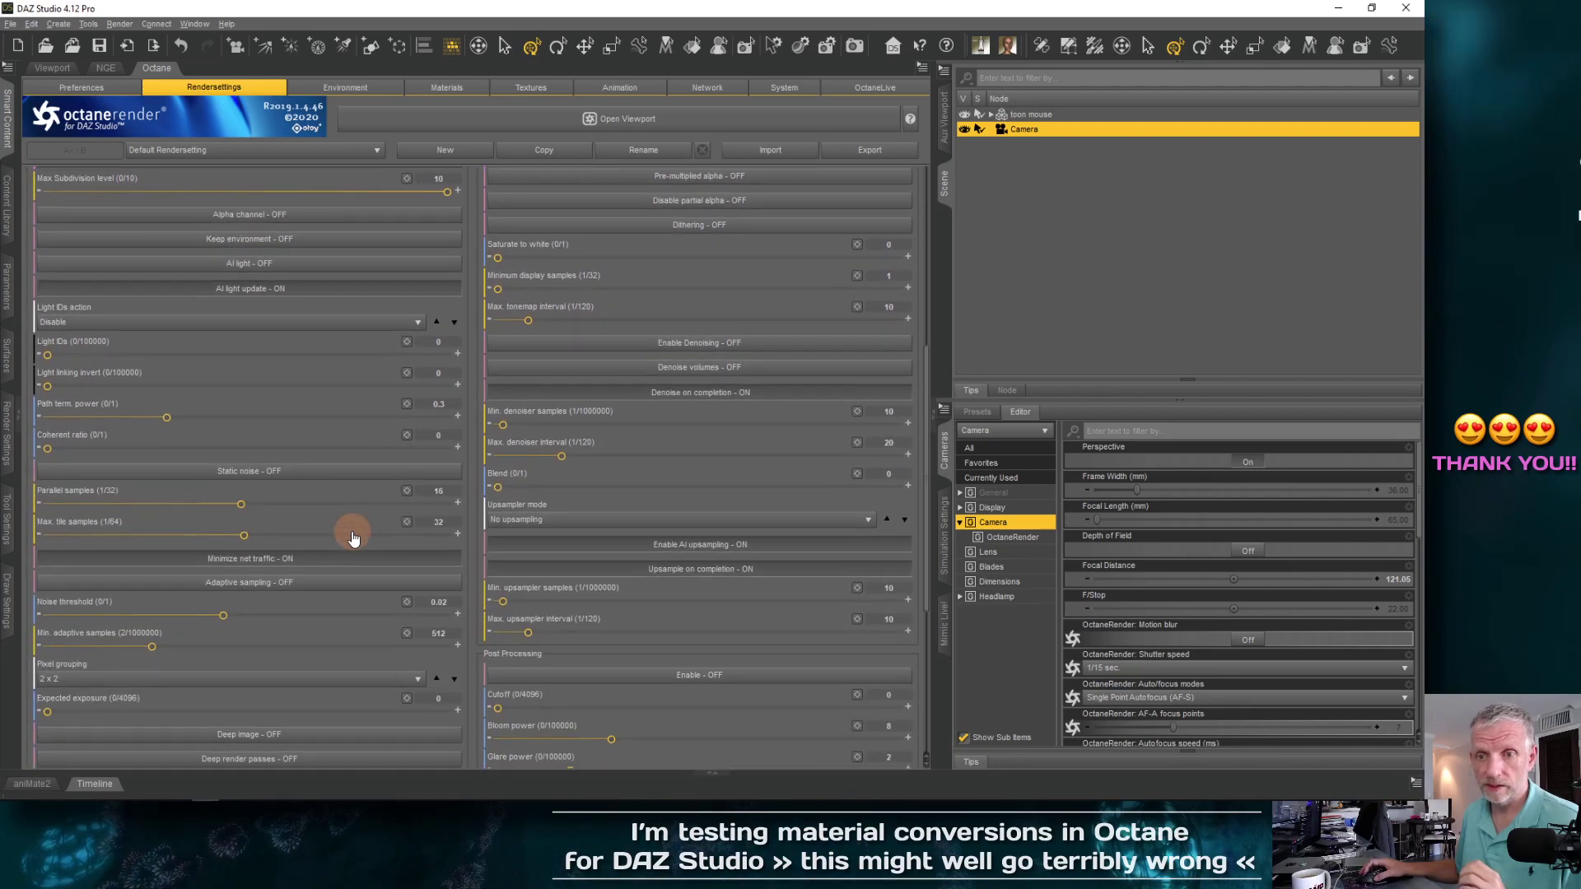
scroll(352, 537, "up", 9)
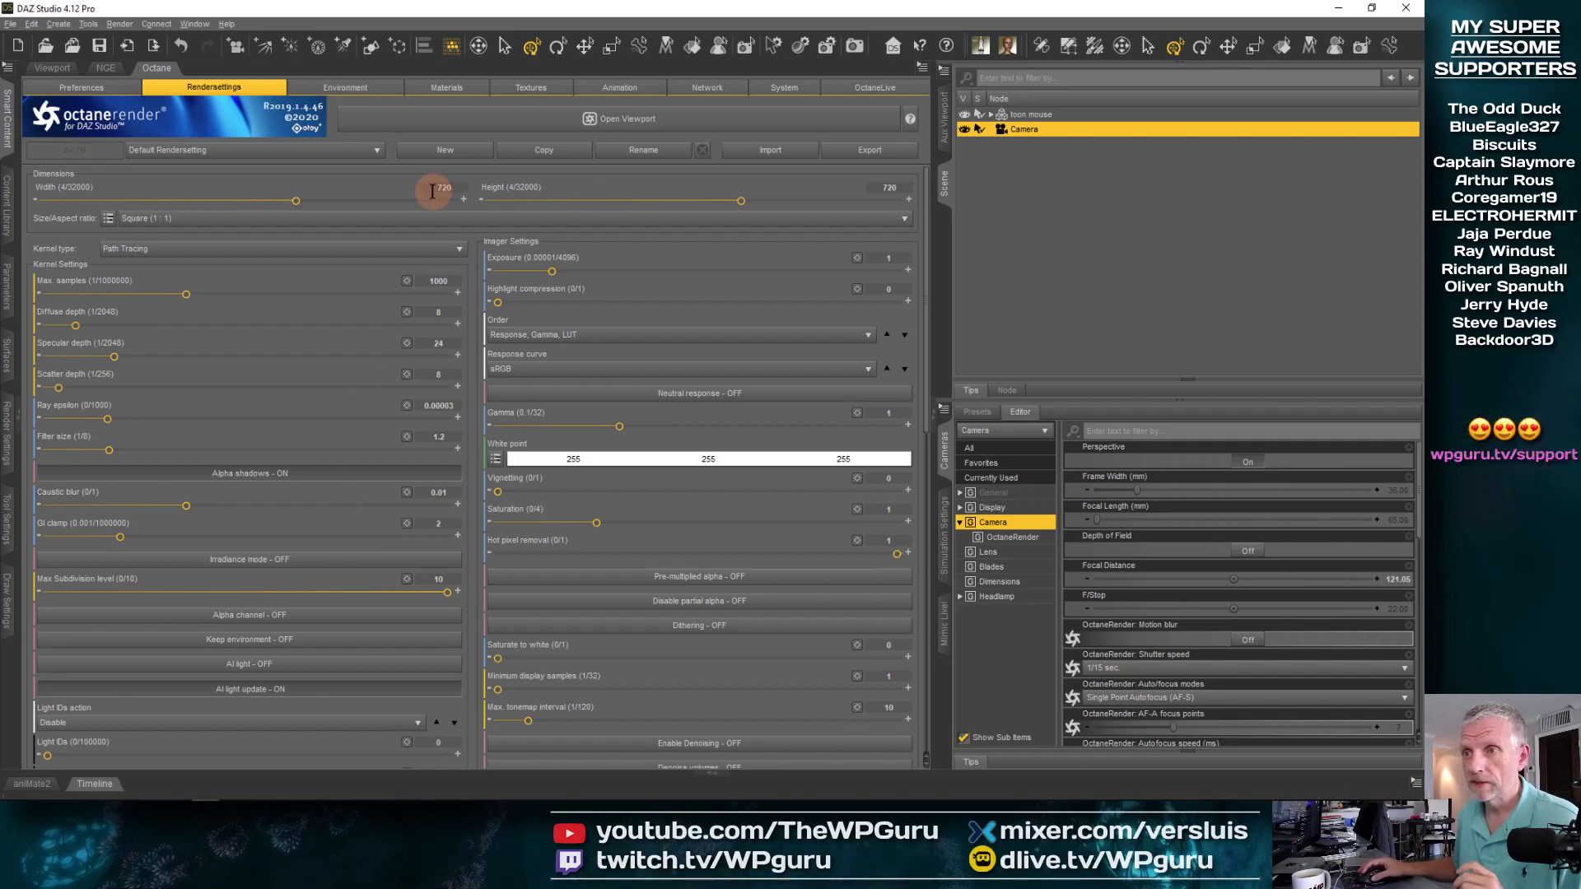
Start the live OctaneRender preview, place its window beside the 3D viewport and check that it renders through the scene camera
left_click(488, 123)
left_click_drag(392, 97, 1141, 91)
left_click(52, 67)
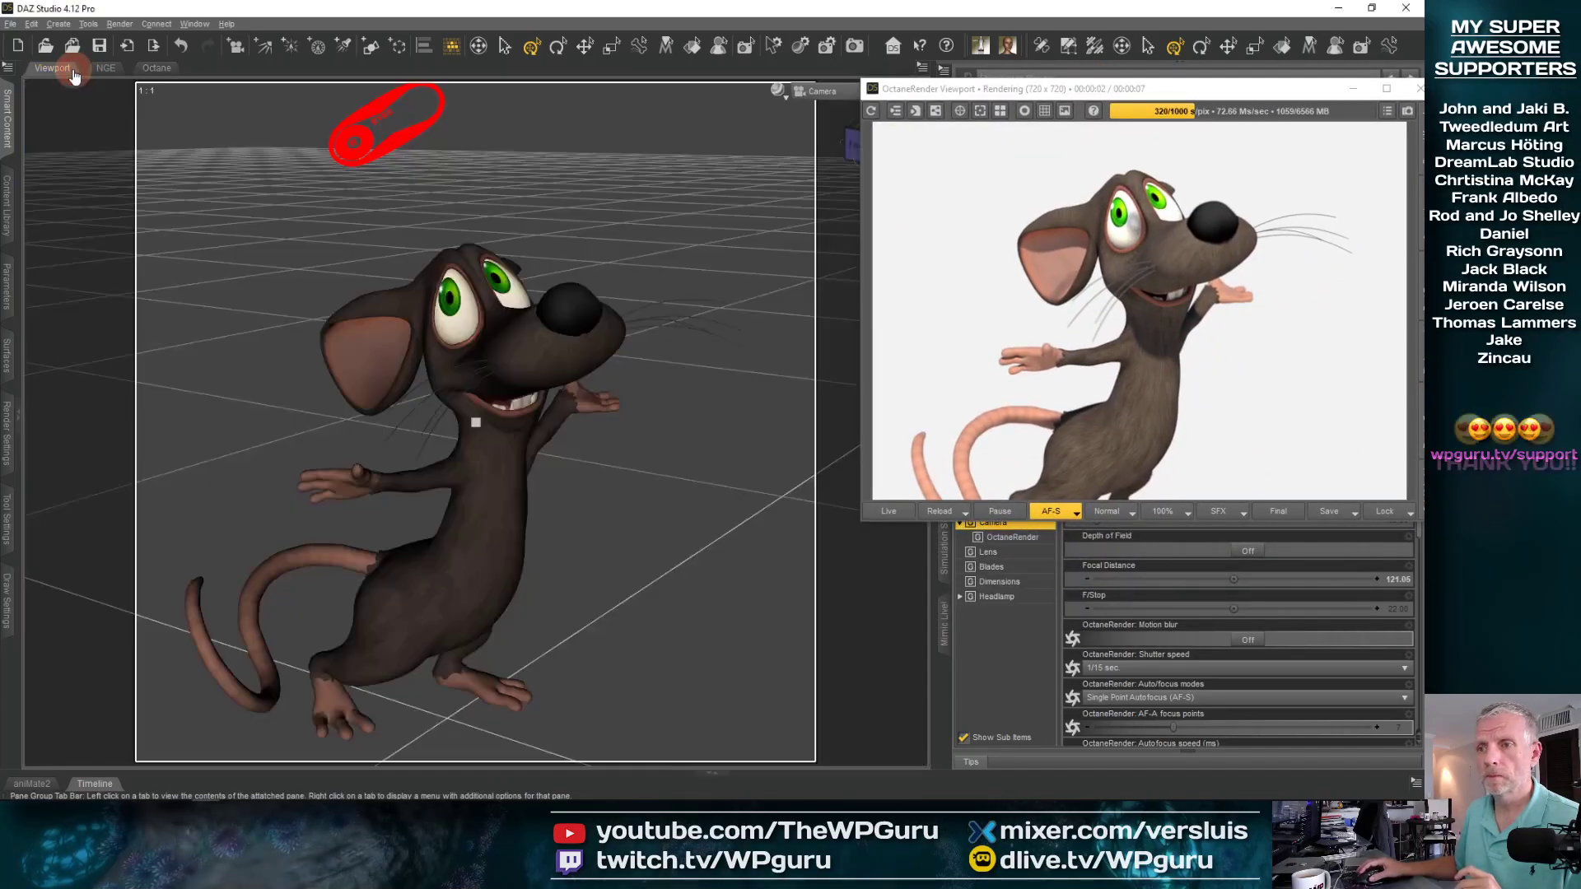
left_click(1275, 132)
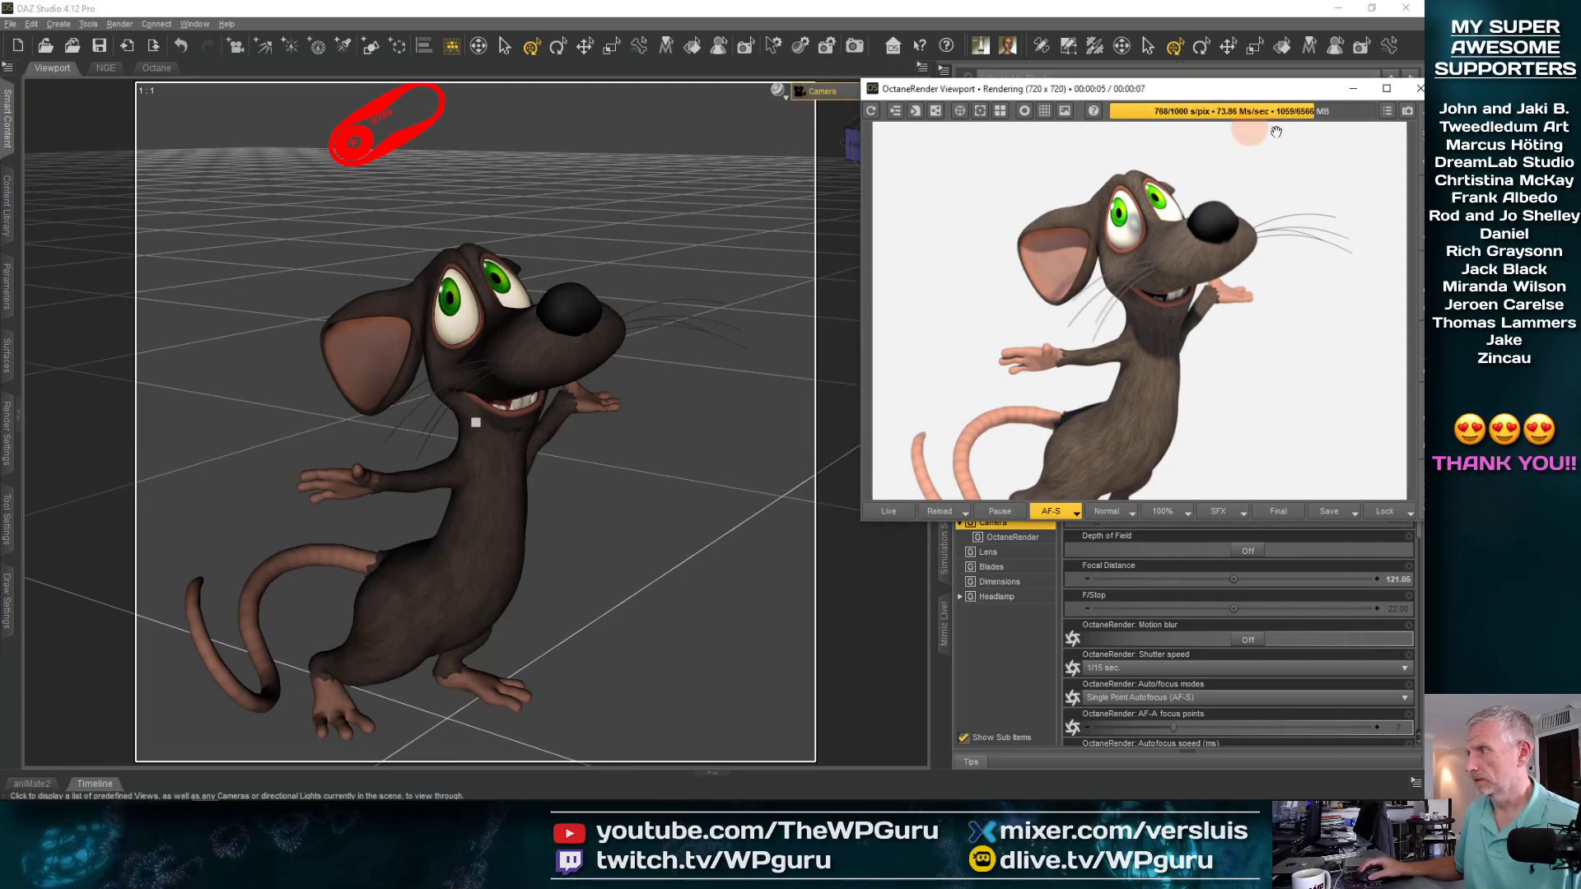
left_click(1389, 118)
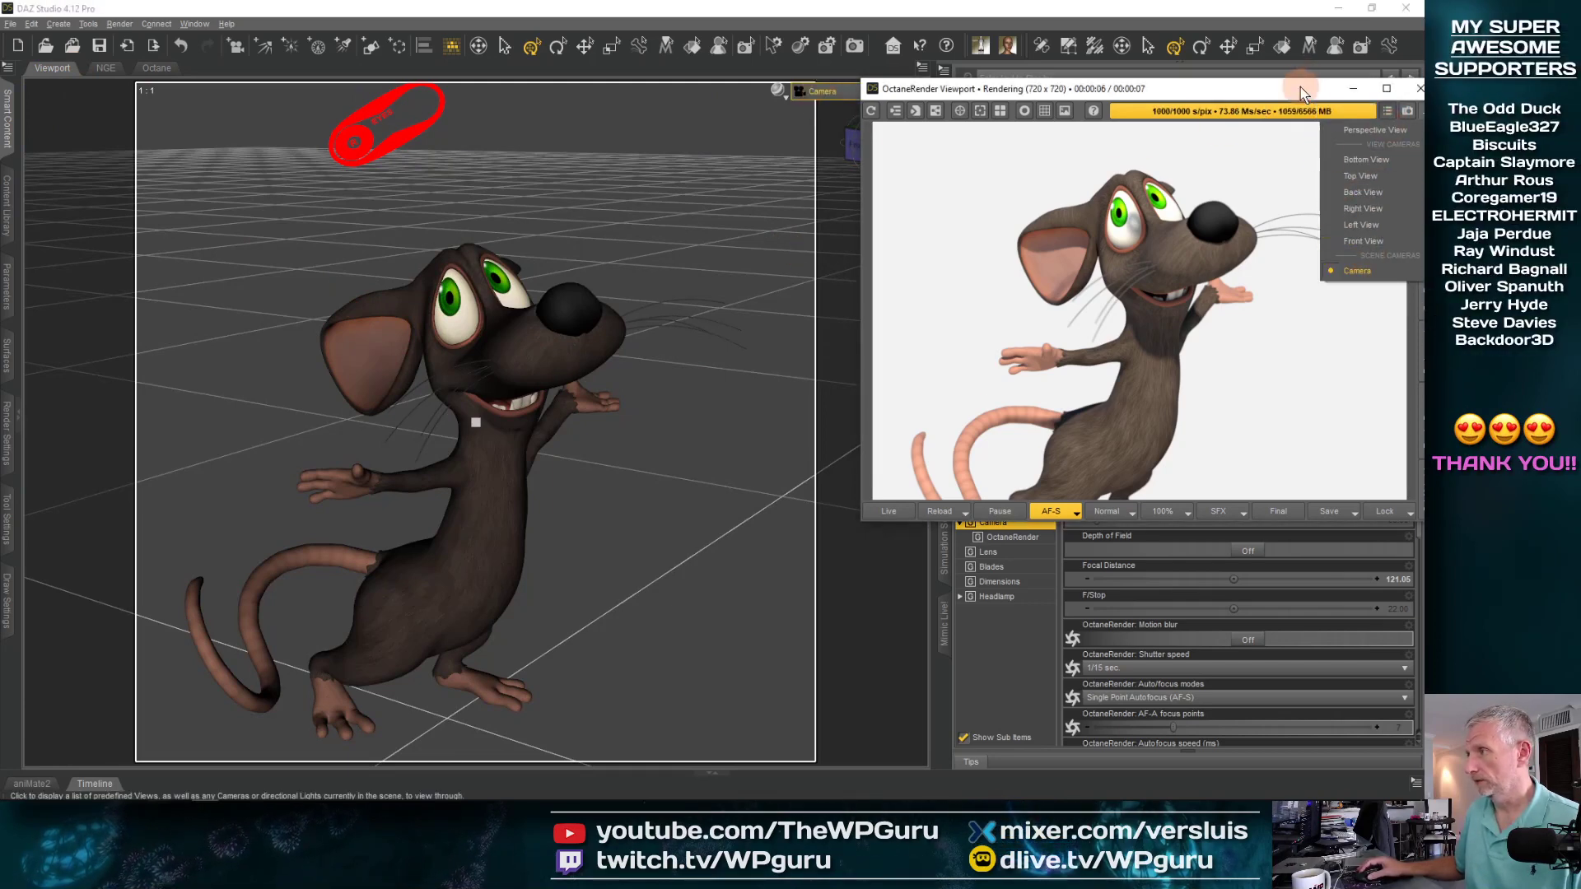
left_click(584, 418)
Move the camera in close on the mouse's head and enlarge the render preview window to show the full square image
scroll(584, 419, "up", 10)
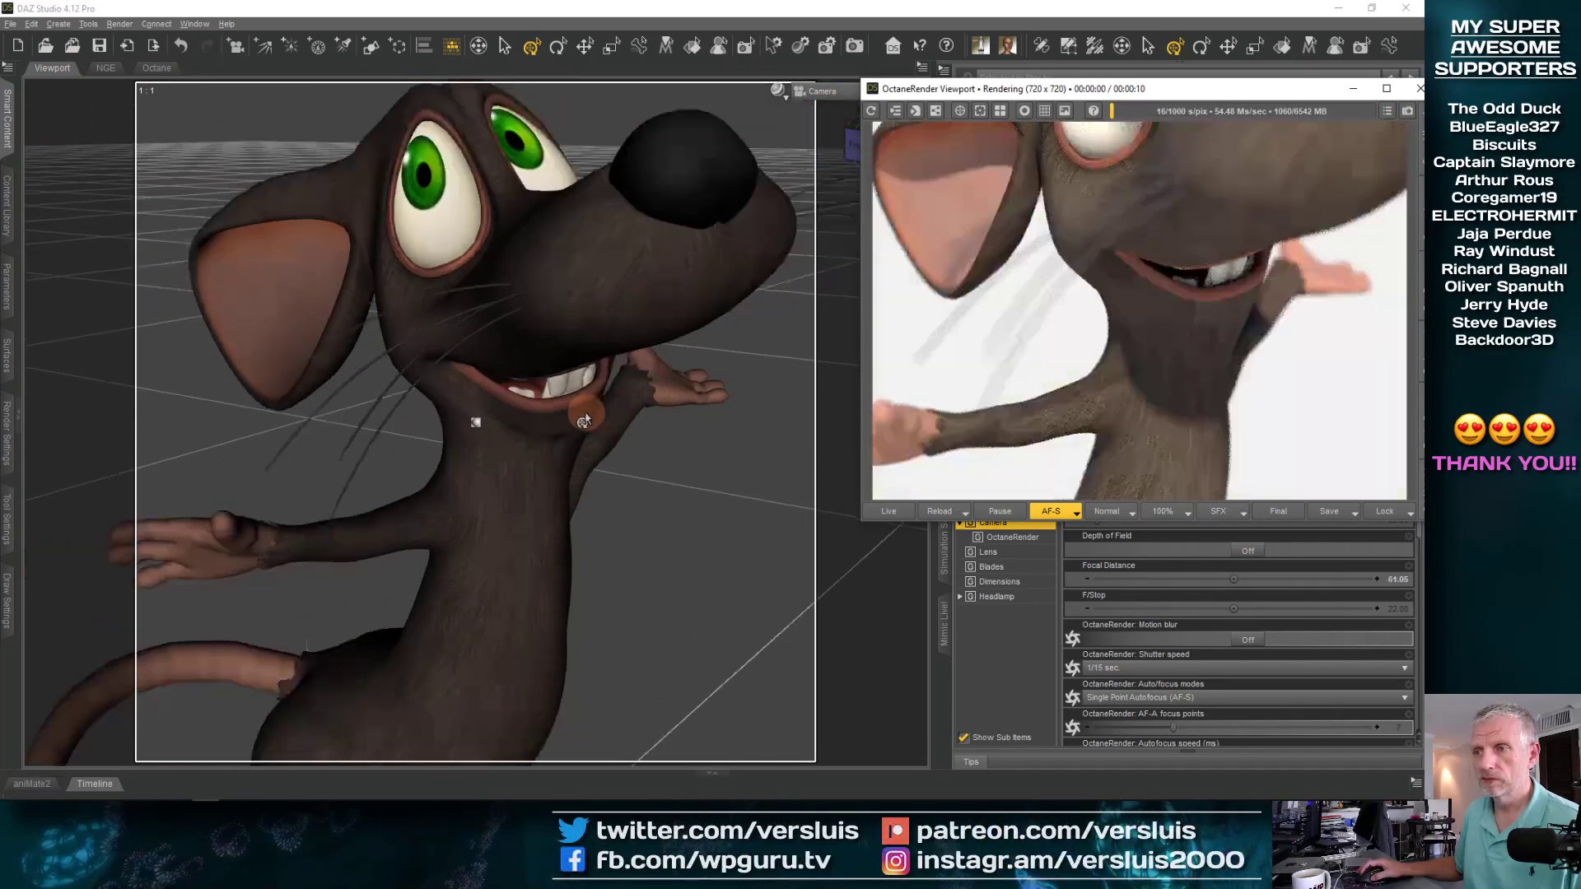
middle_click_drag(550, 391, 550, 385)
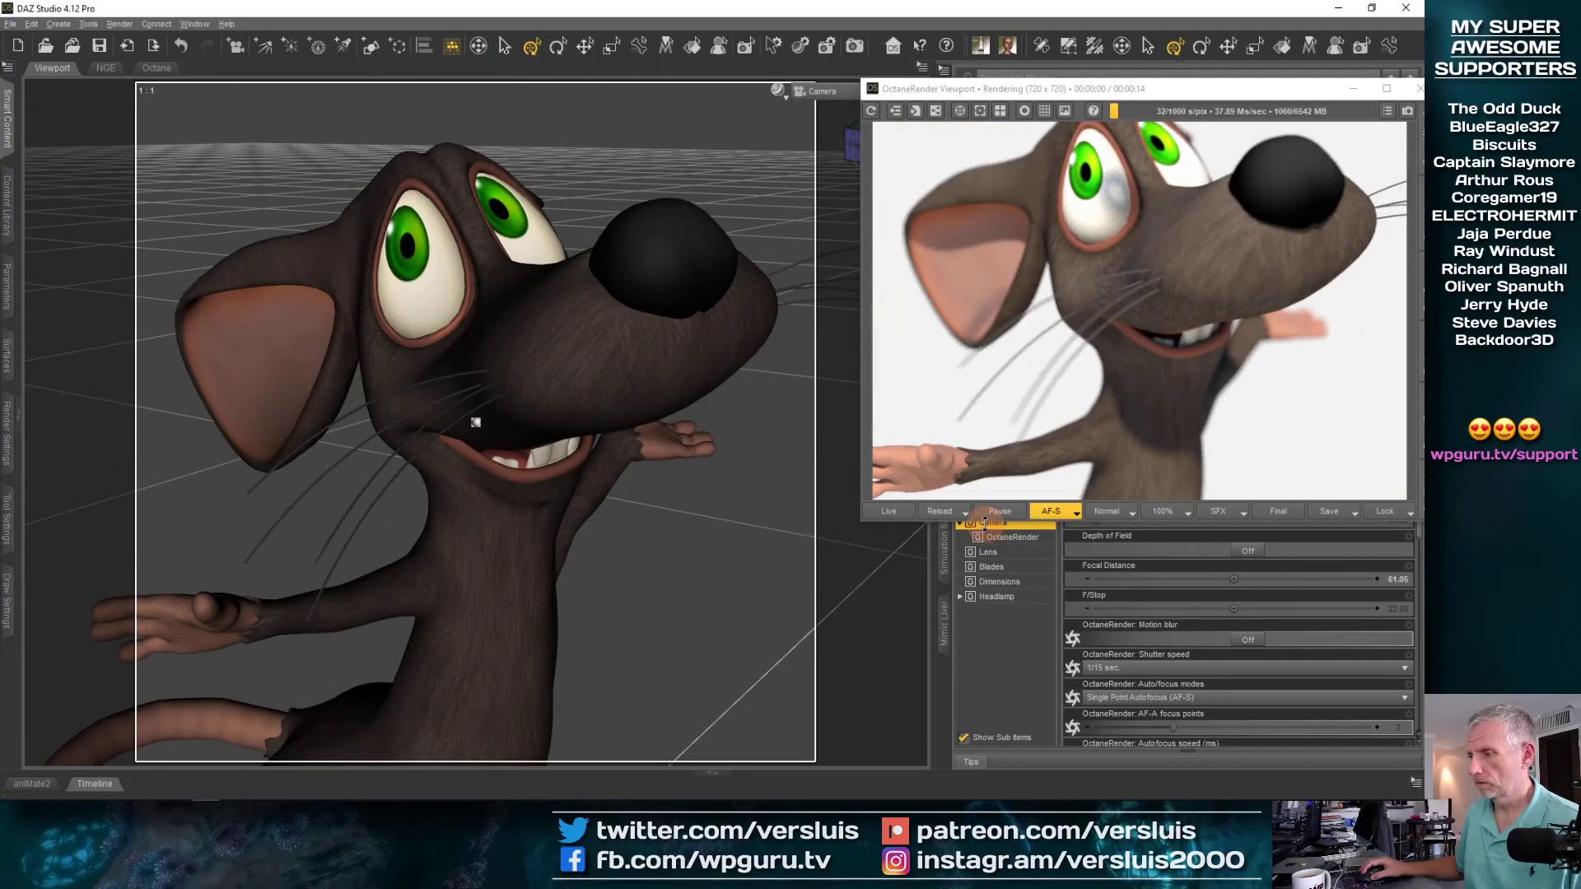
left_click_drag(985, 522, 947, 729)
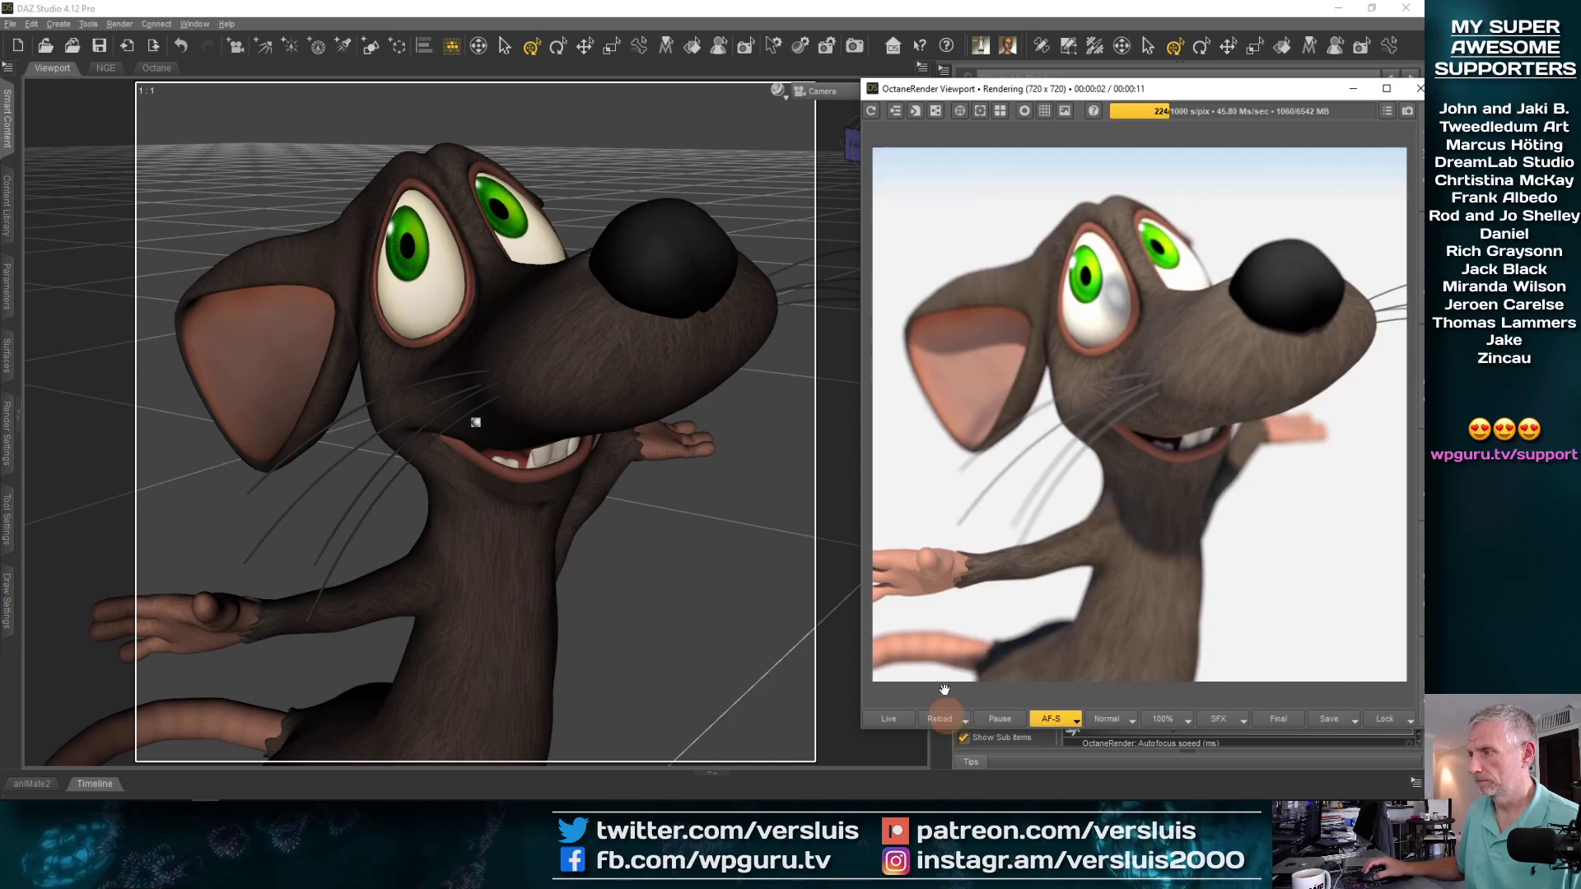
scroll(476, 499, "up", 2)
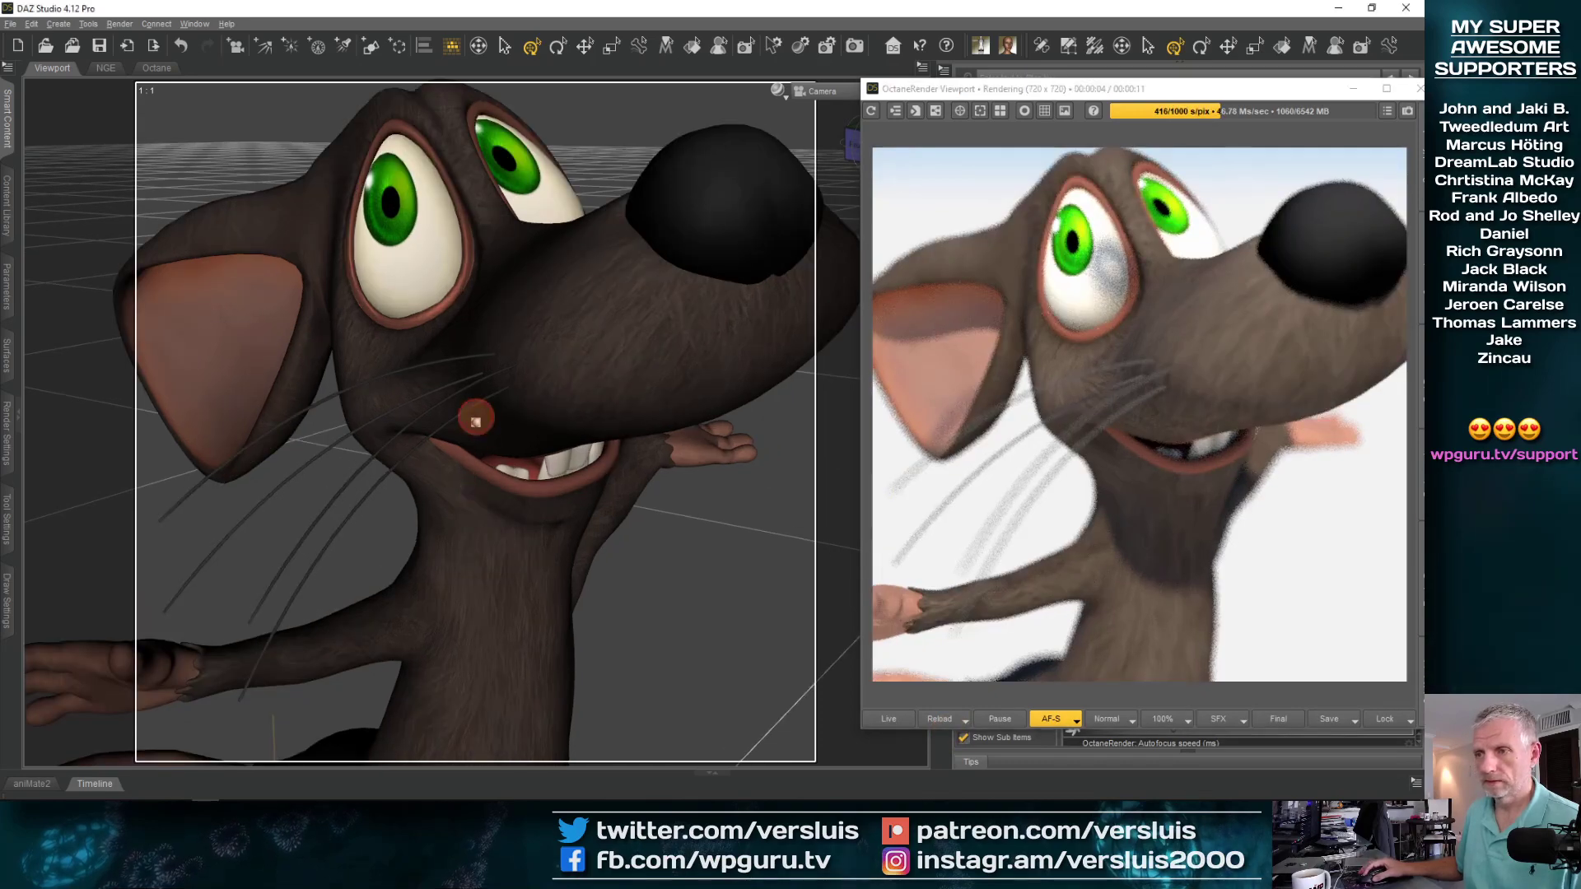
left_click_drag(476, 421, 474, 424)
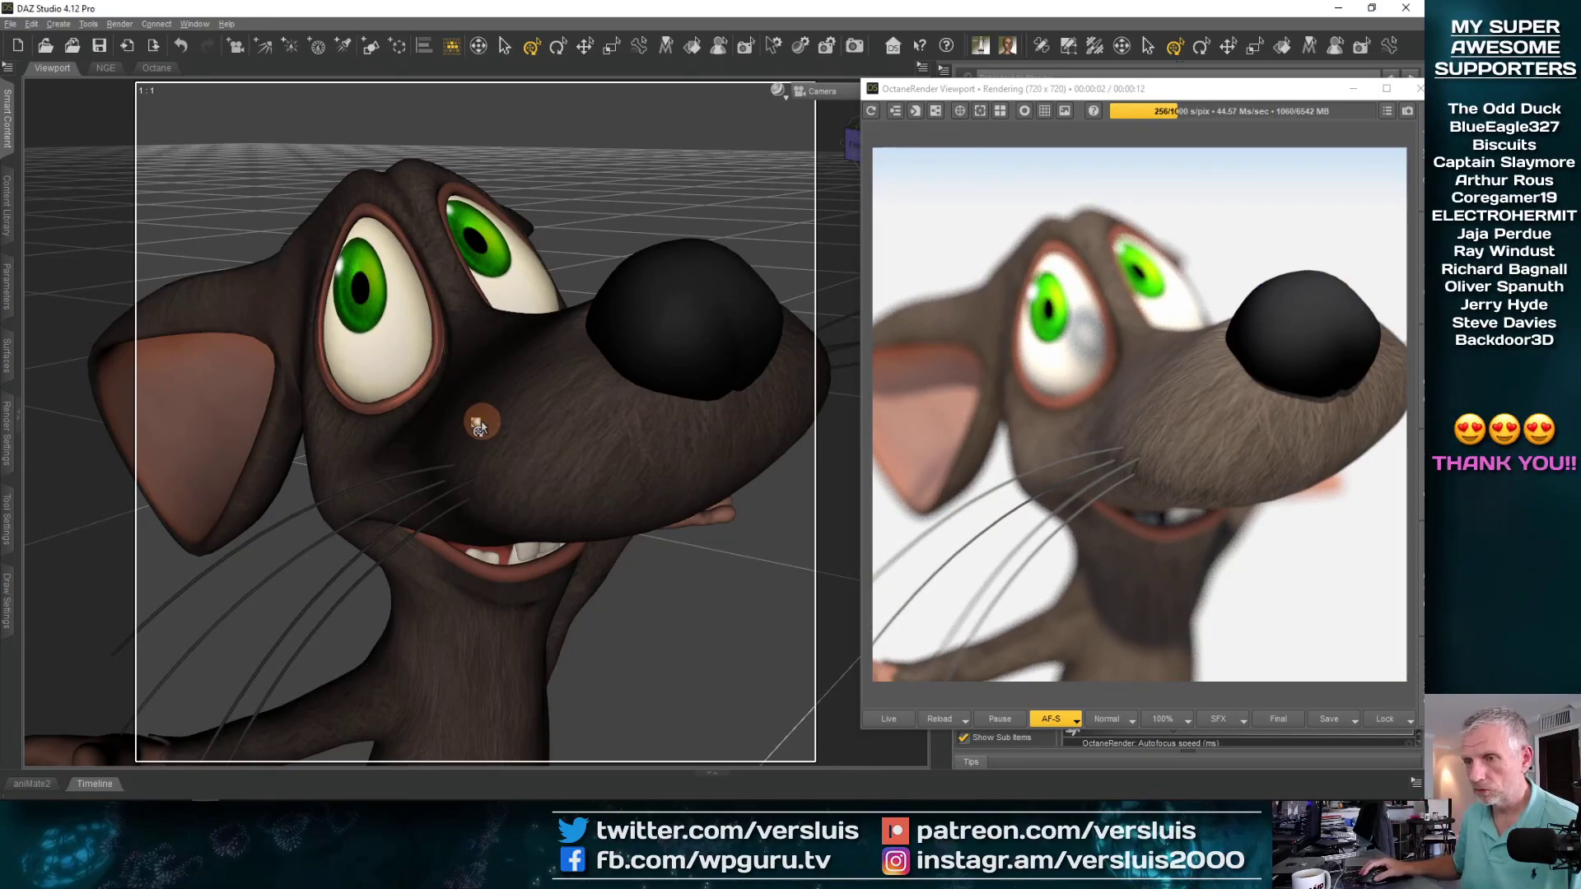
left_click_drag(477, 425, 476, 423)
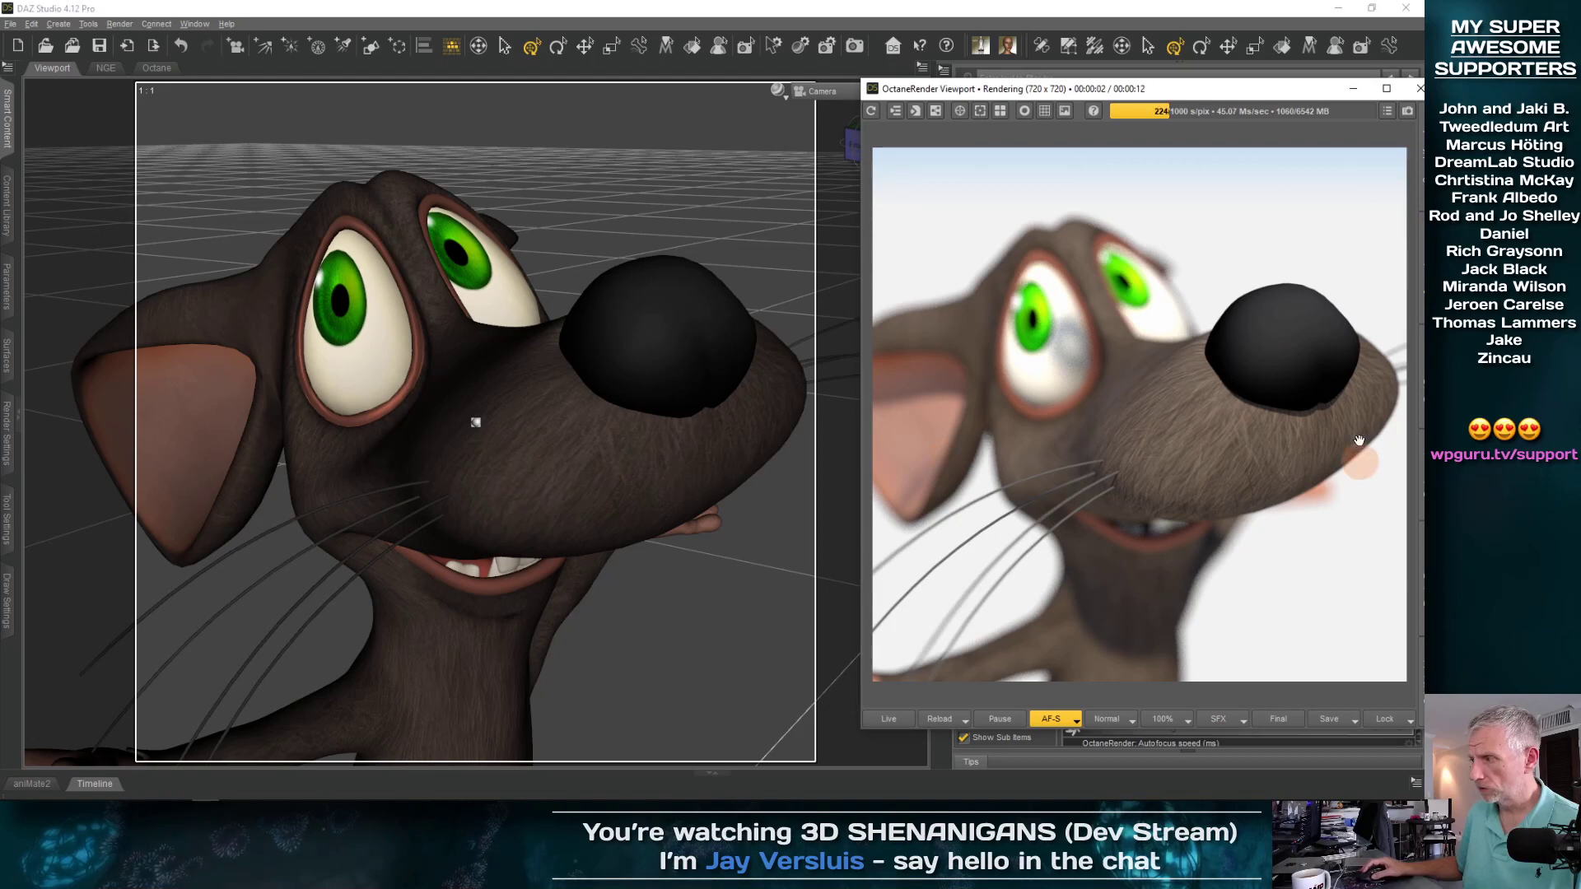
left_click_drag(553, 361, 487, 360)
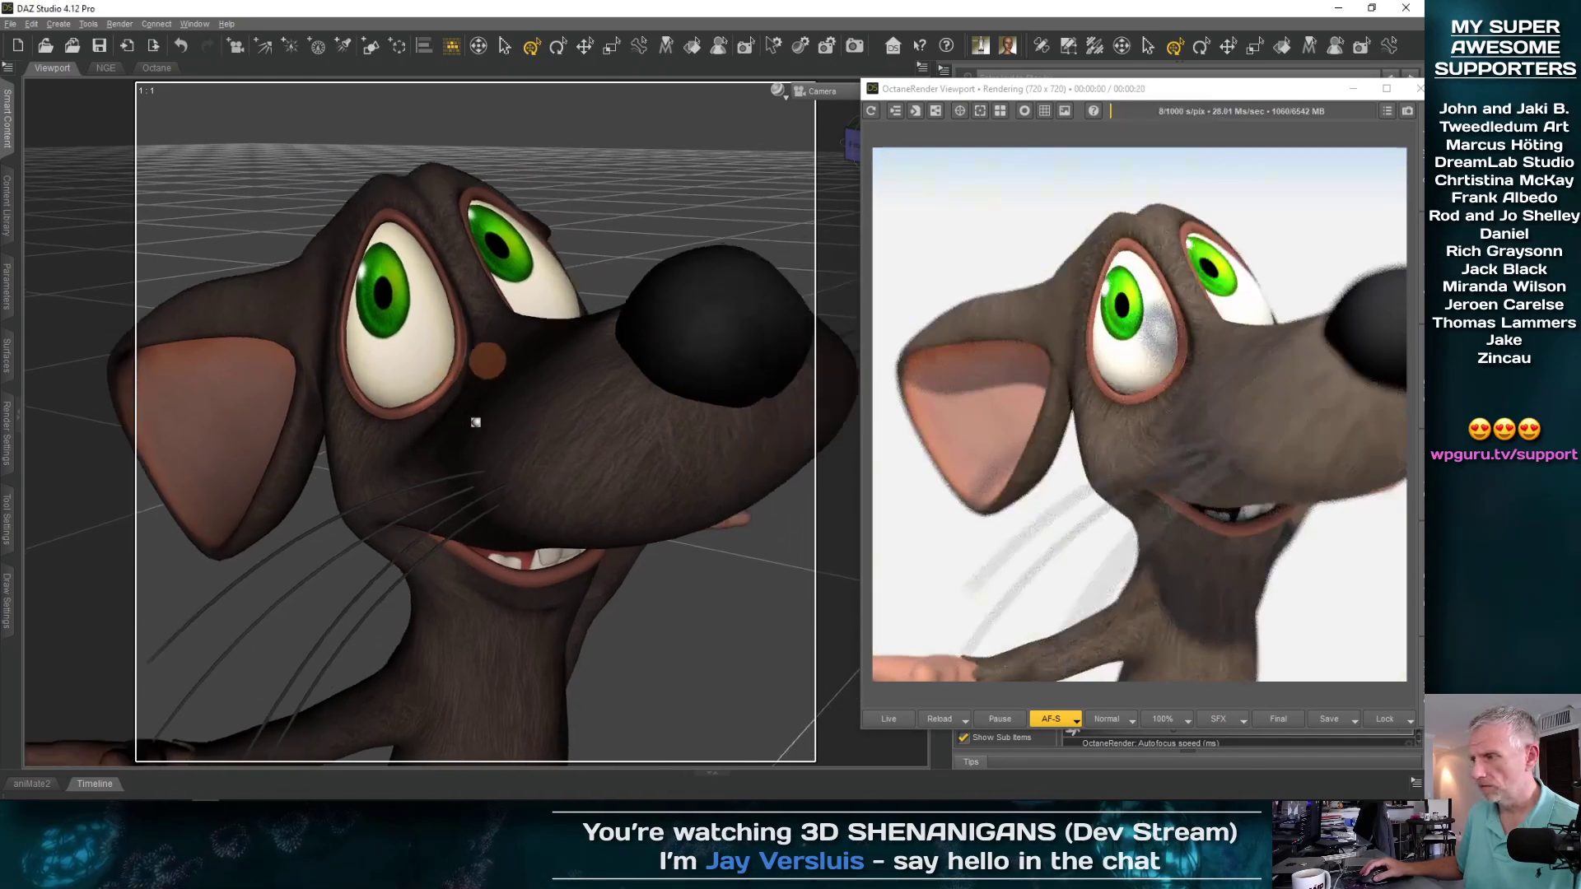
left_click_drag(476, 423, 476, 422)
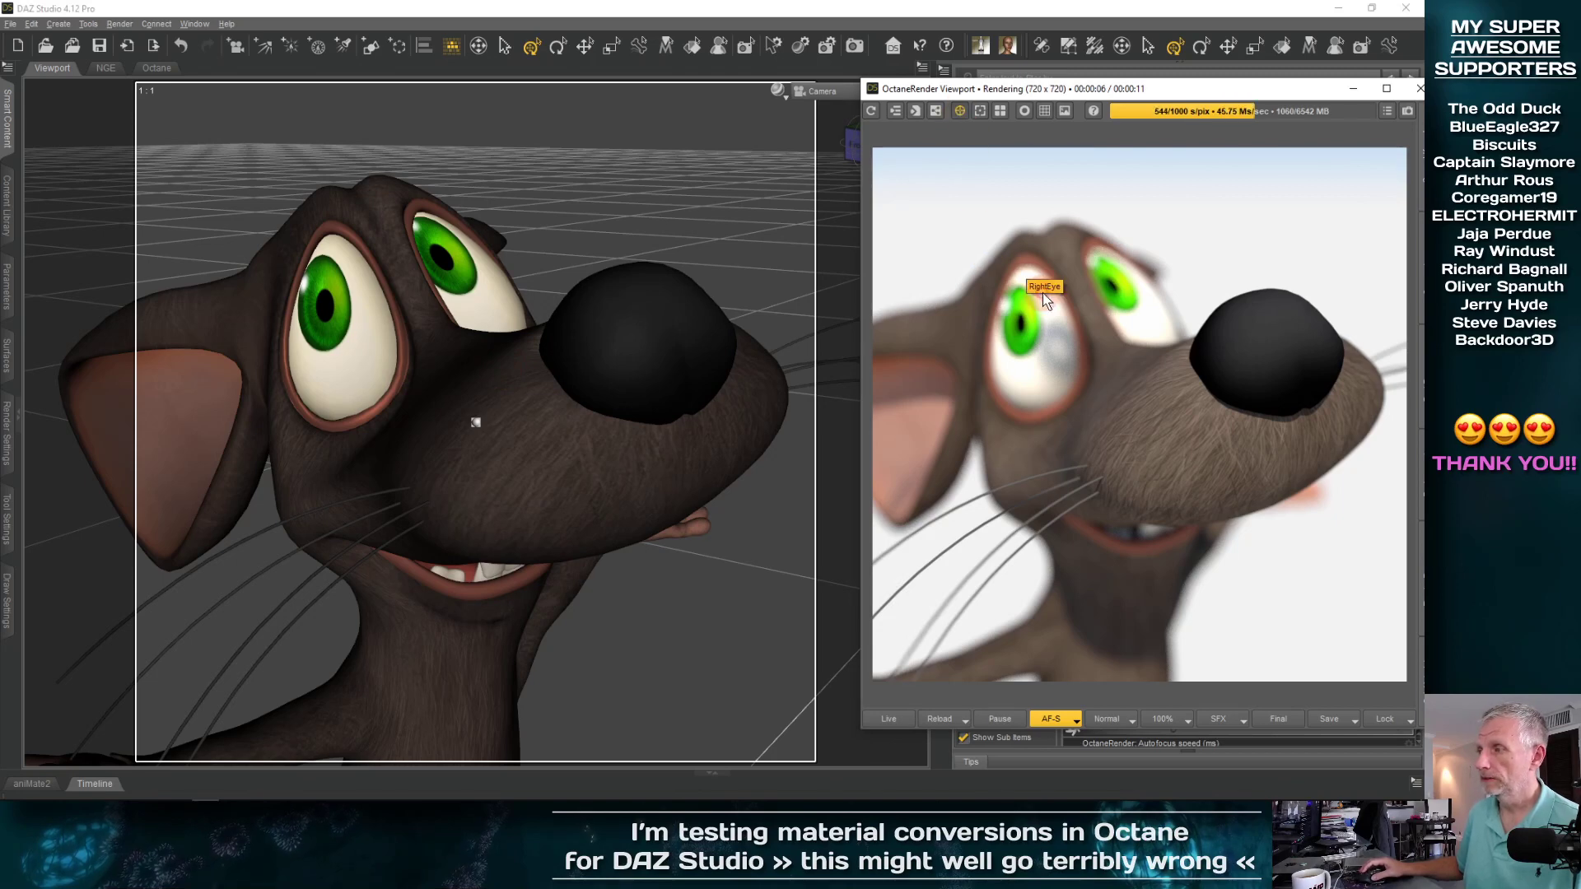
Set the render camera's focus point on the mouse's right eye with the focus picker
left_click(1075, 315)
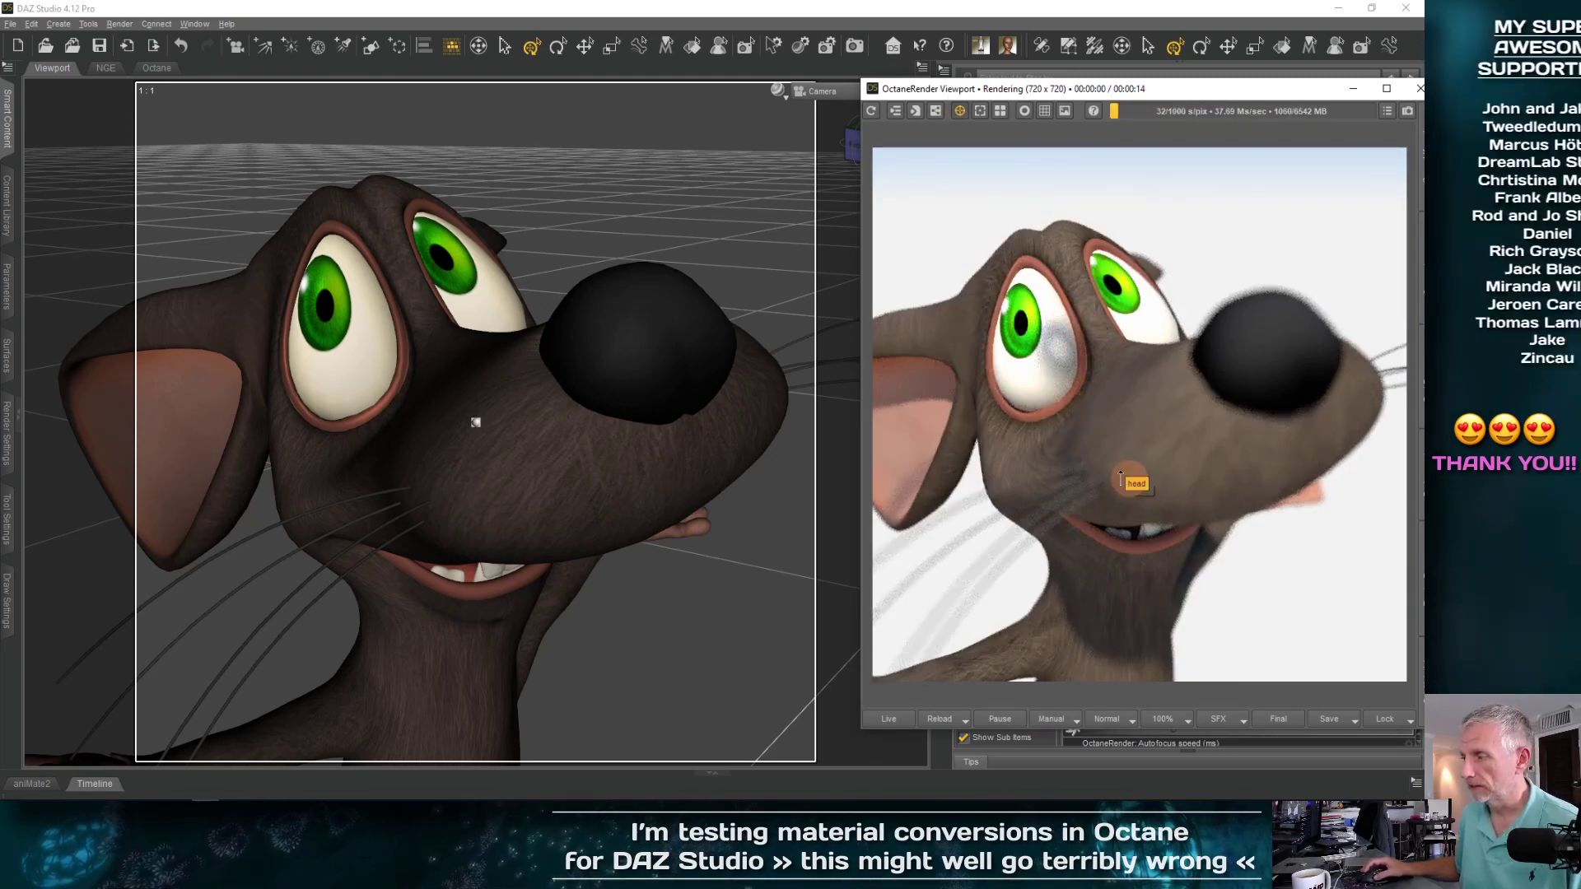
left_click(1228, 502)
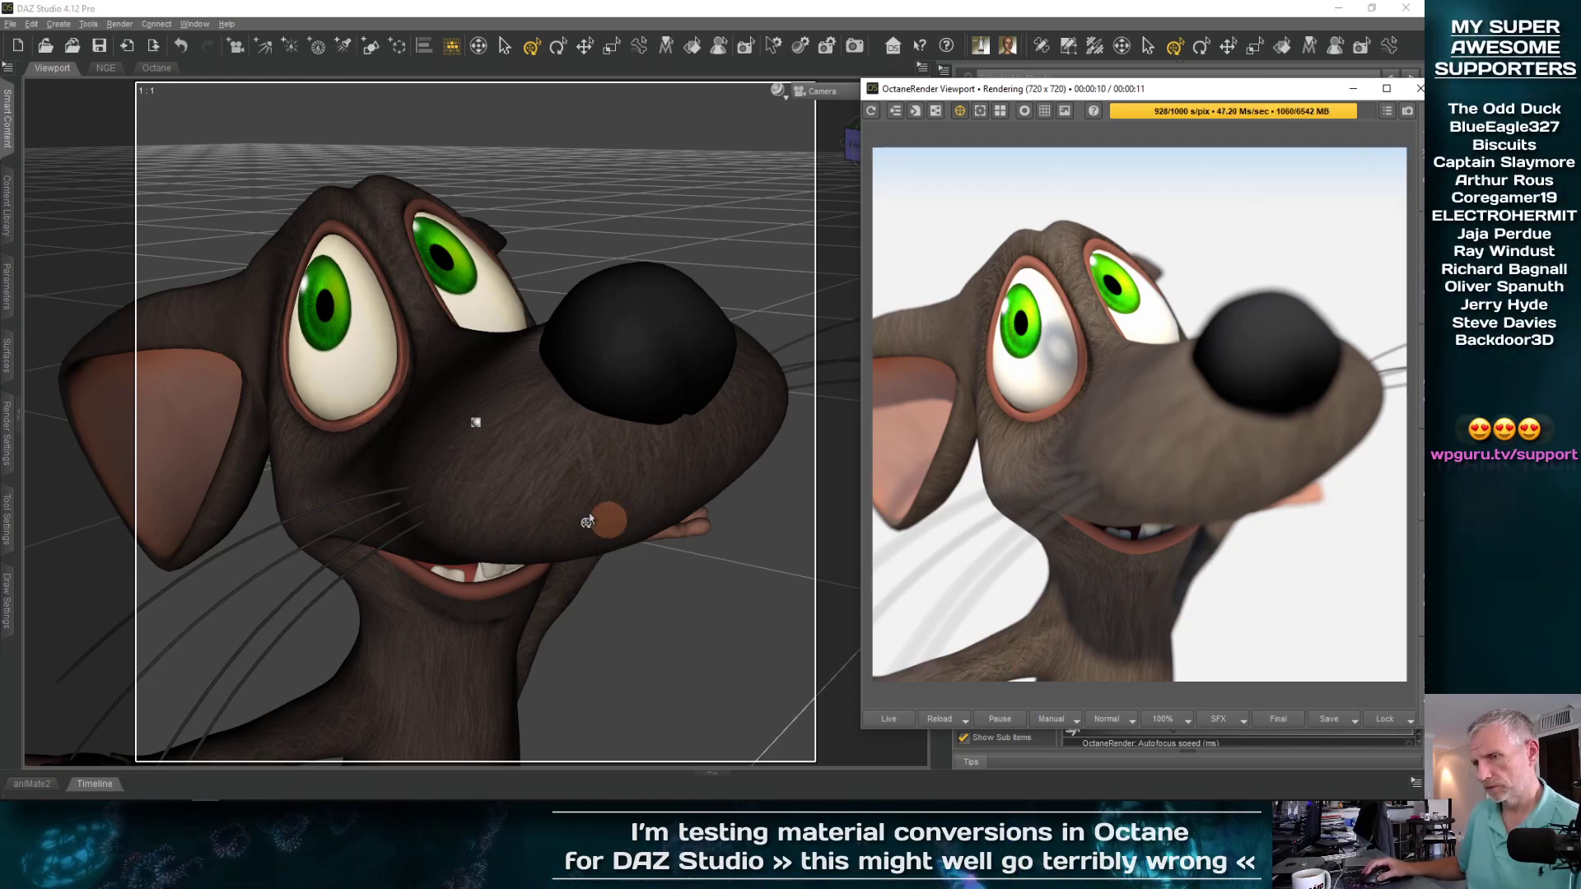
scroll(448, 469, "up", 1)
scroll(449, 469, "down", 1)
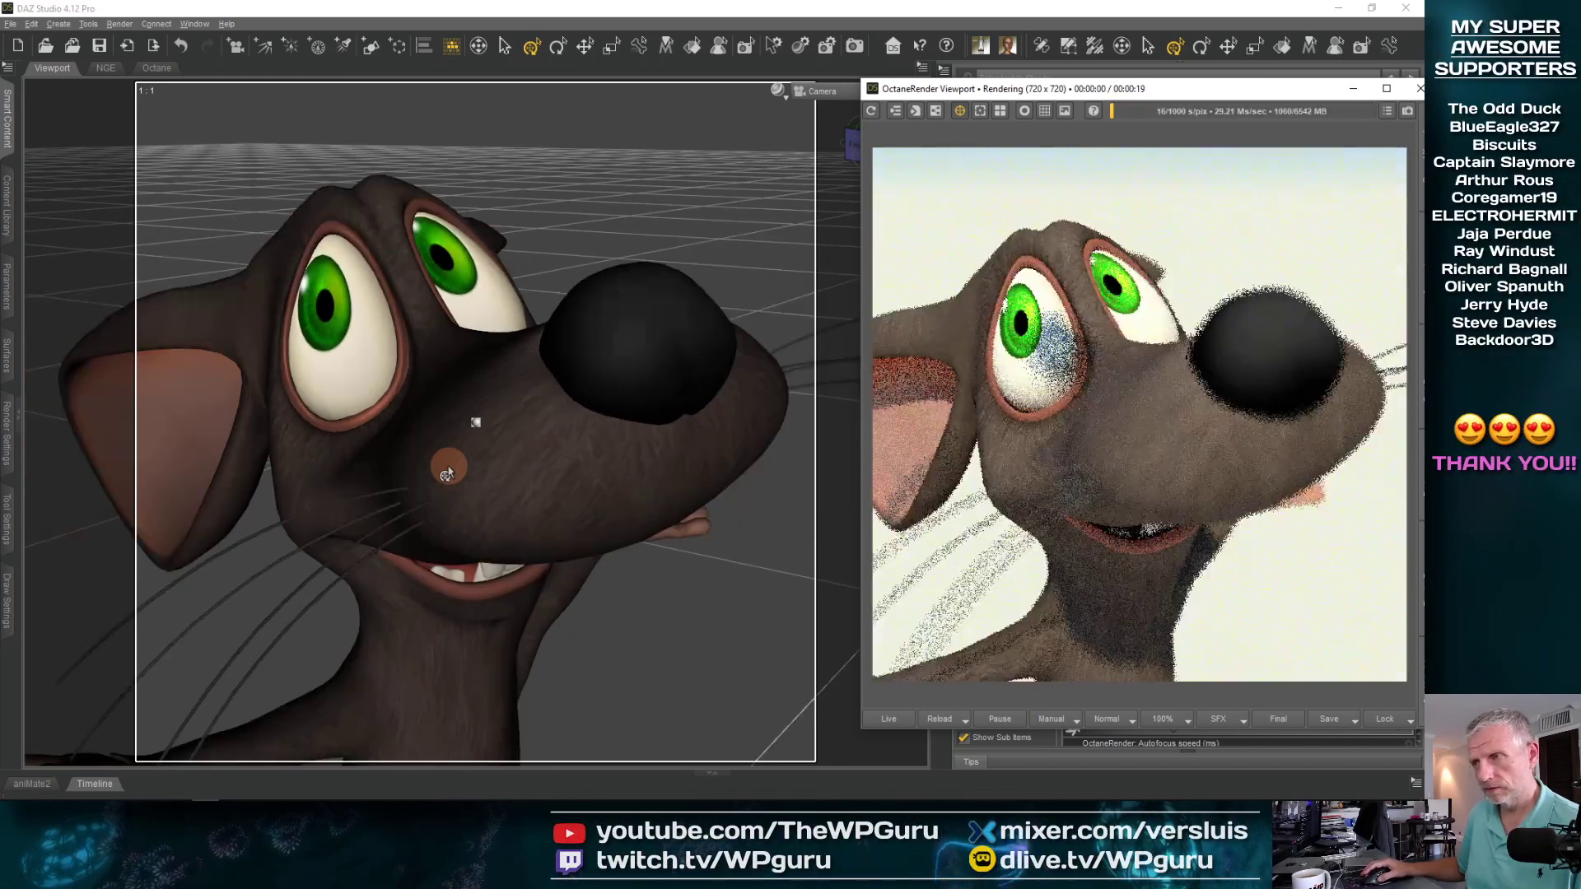
scroll(447, 472, "up", 1)
scroll(447, 472, "down", 1)
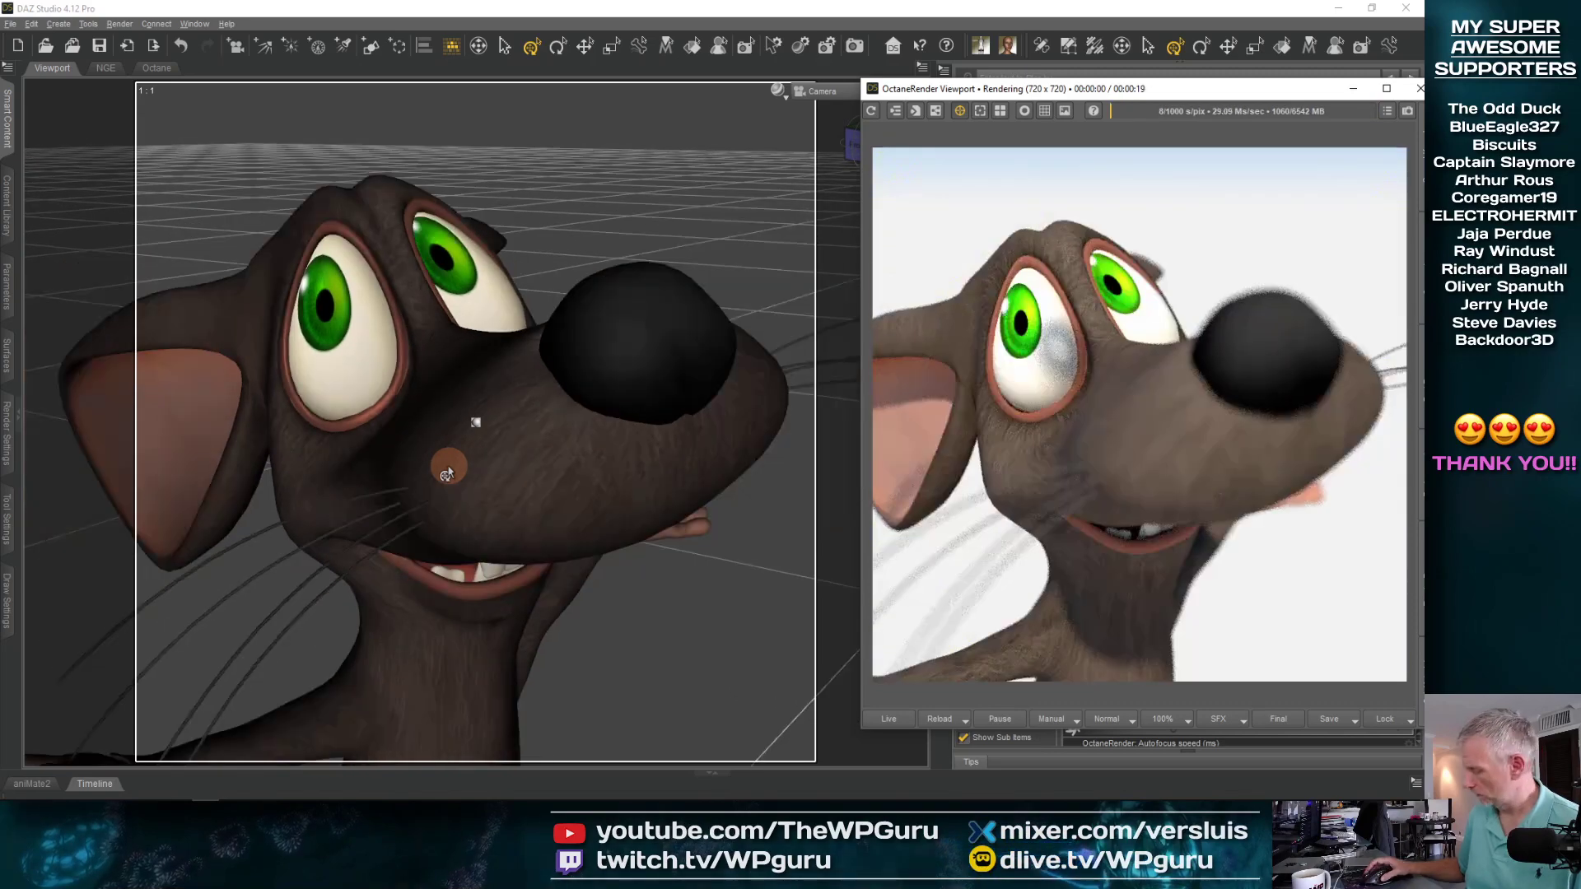
key("super+Tab")
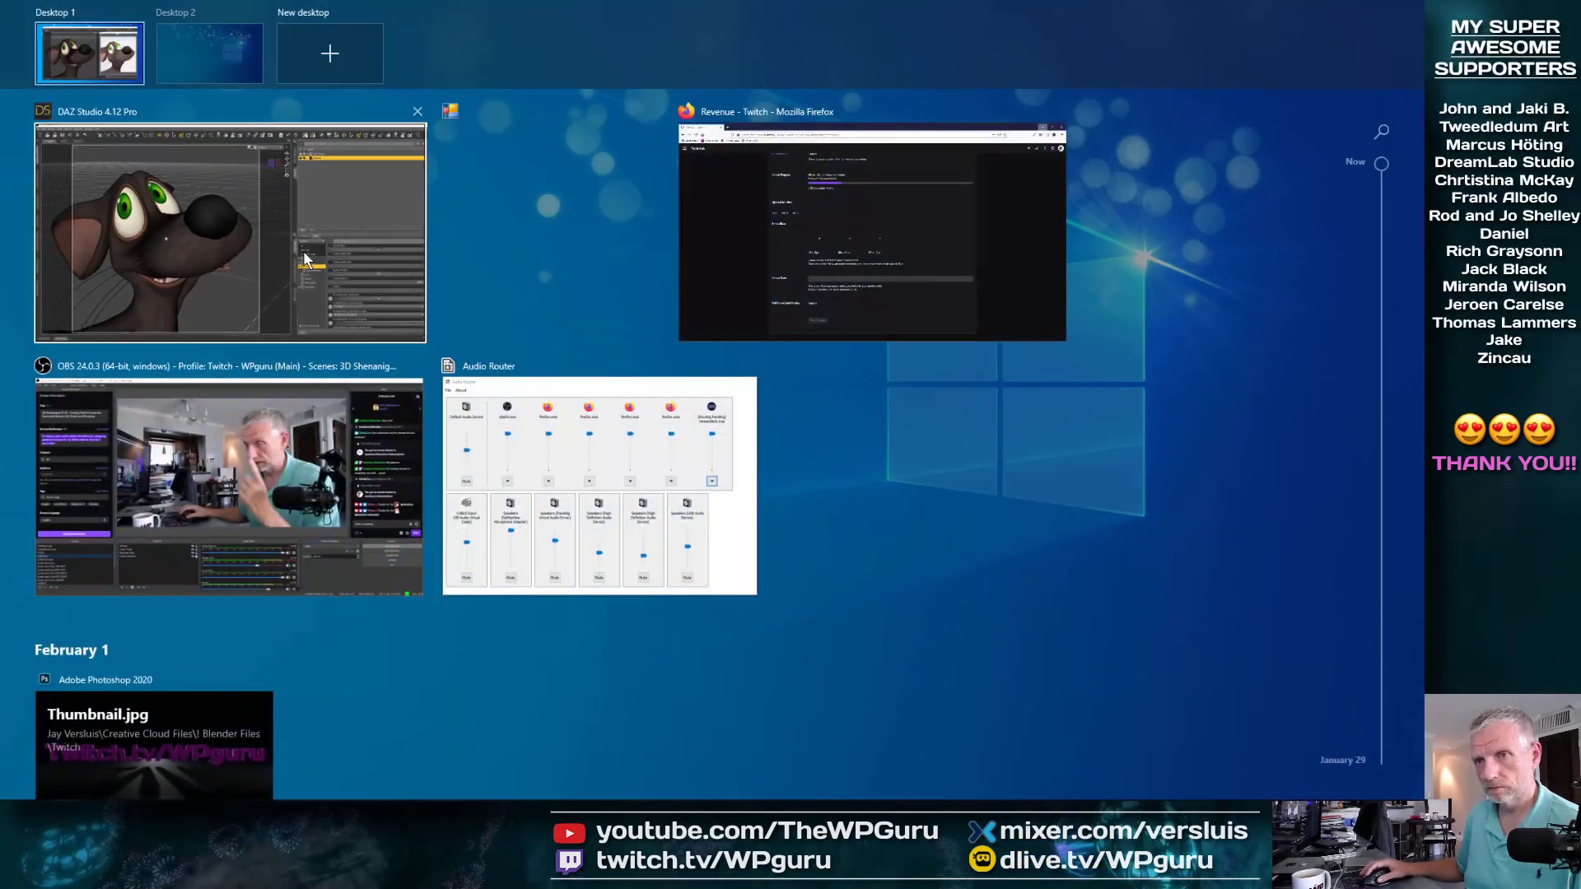
left_click(313, 254)
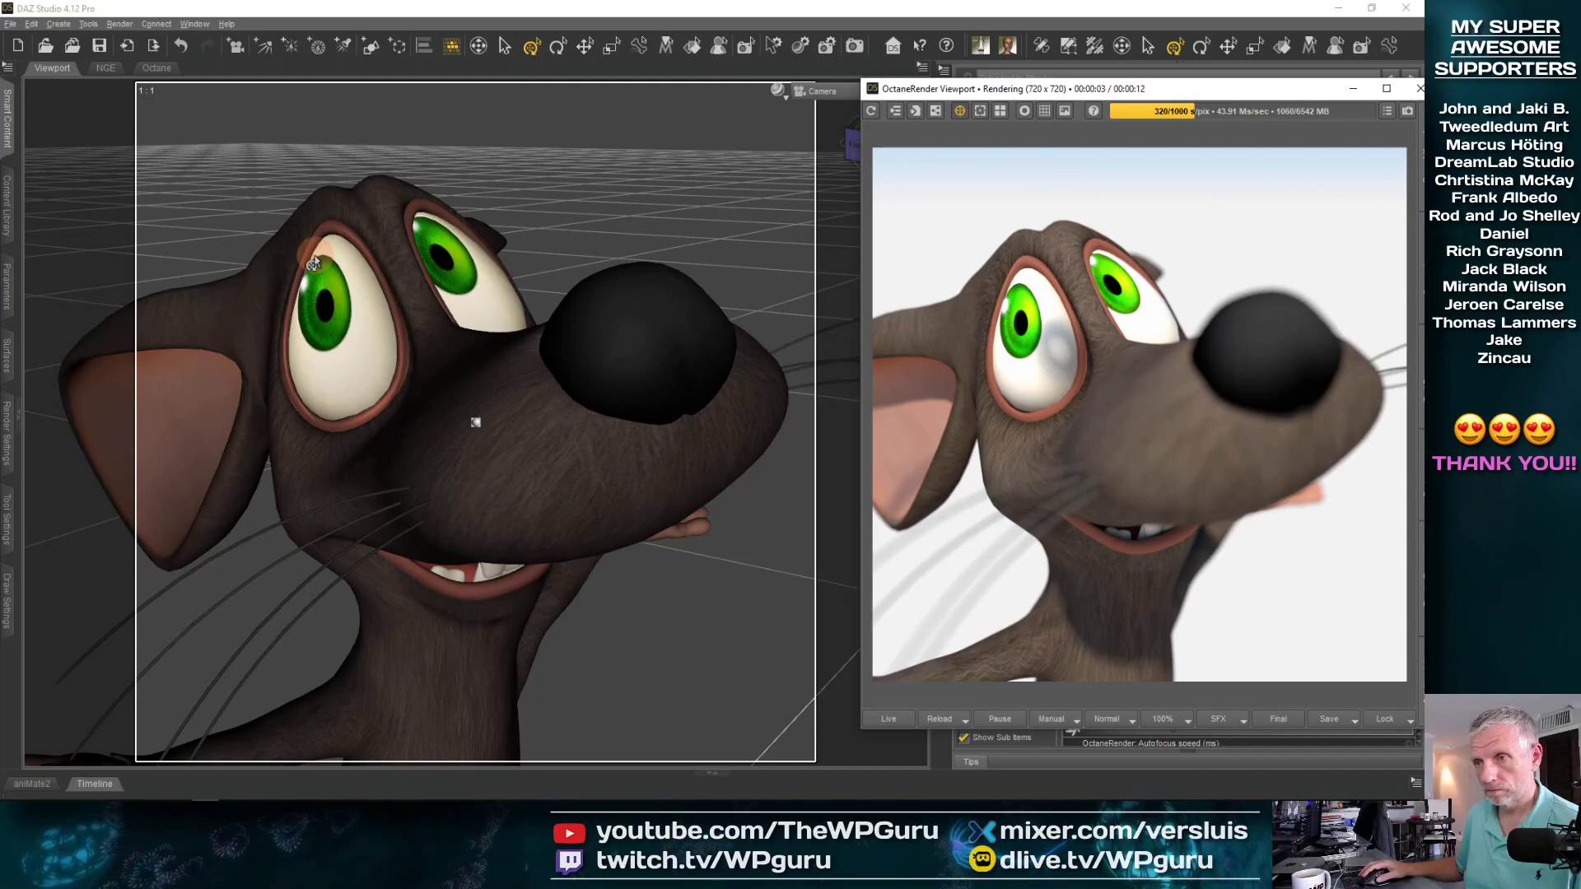
scroll(314, 262, "up", 1)
scroll(313, 262, "down", 1)
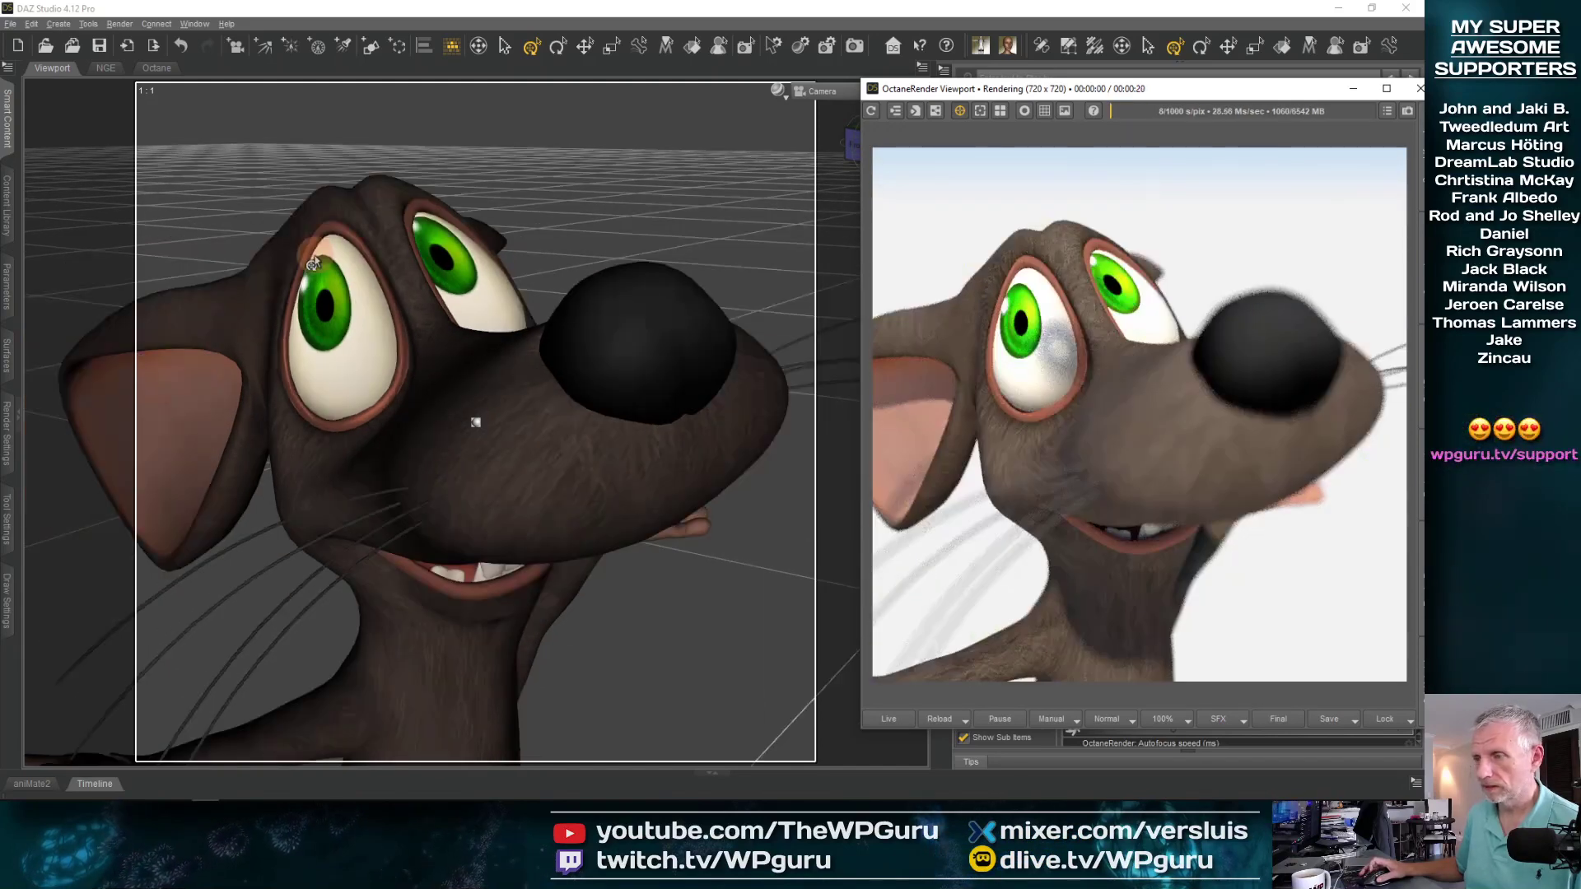
key("super+Tab")
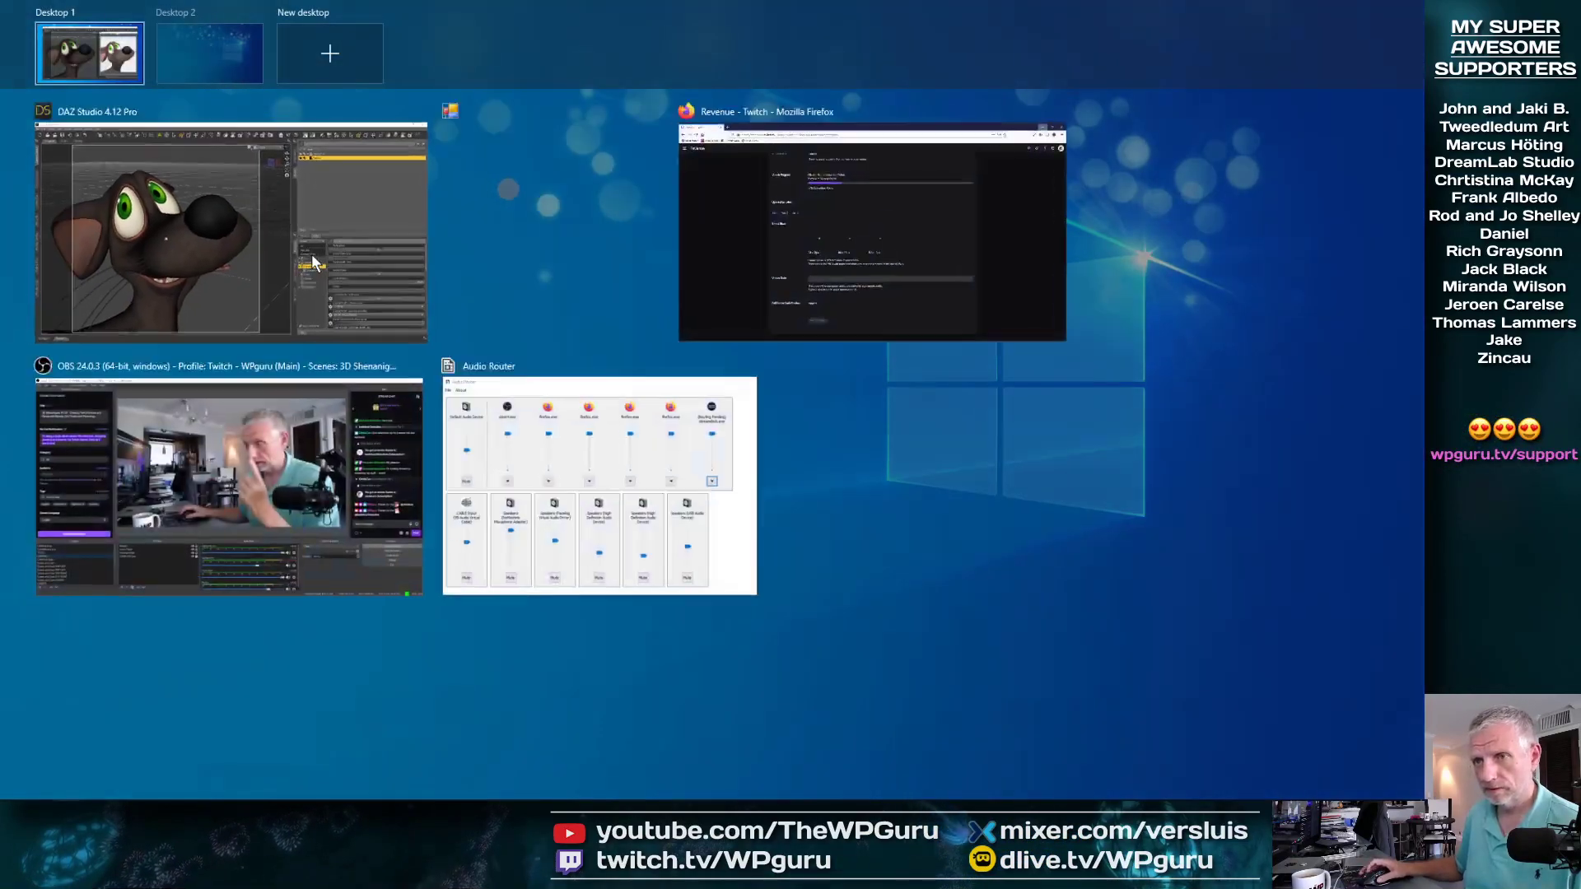
left_click(312, 264)
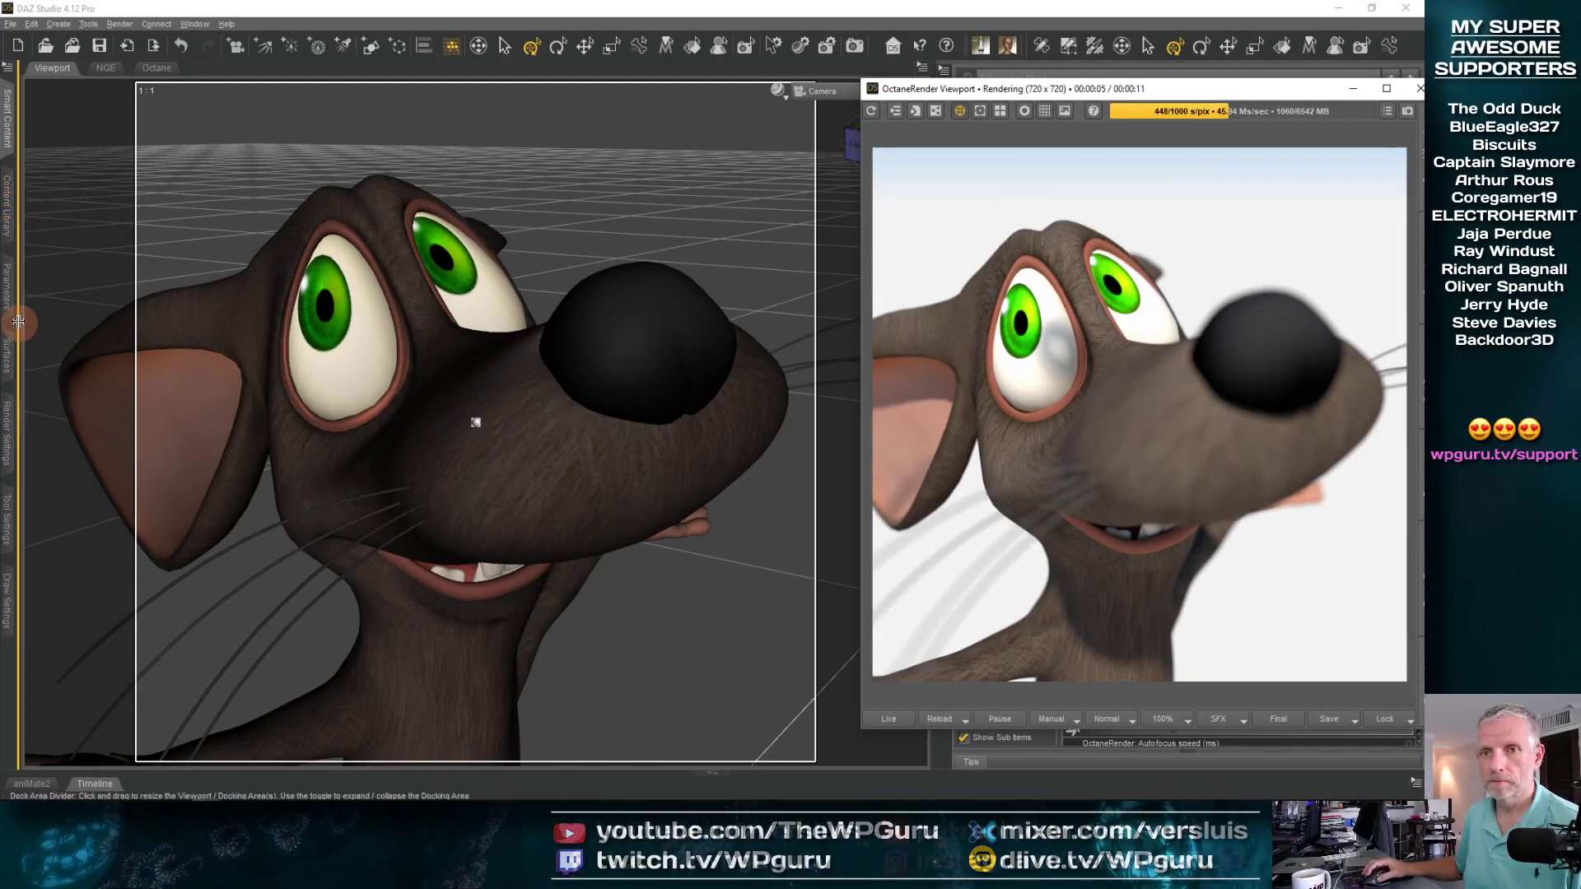
Show the camera's transform parameters, keep the render preview beside the viewport, and shift the camera along X to about 35.60
left_click(6, 284)
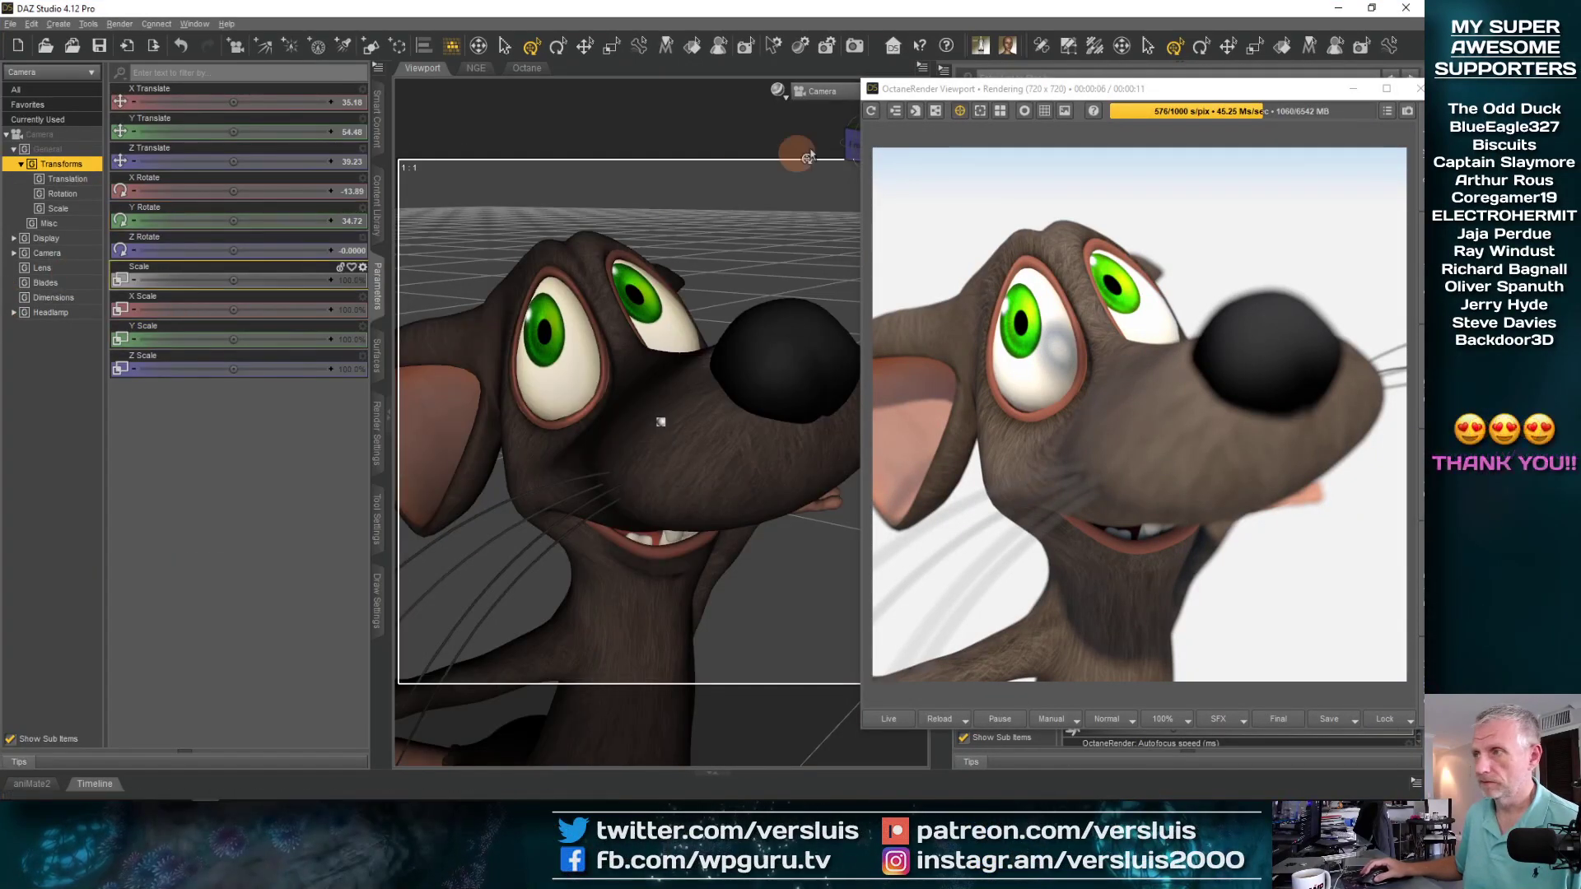
left_click_drag(1030, 88, 370, 112)
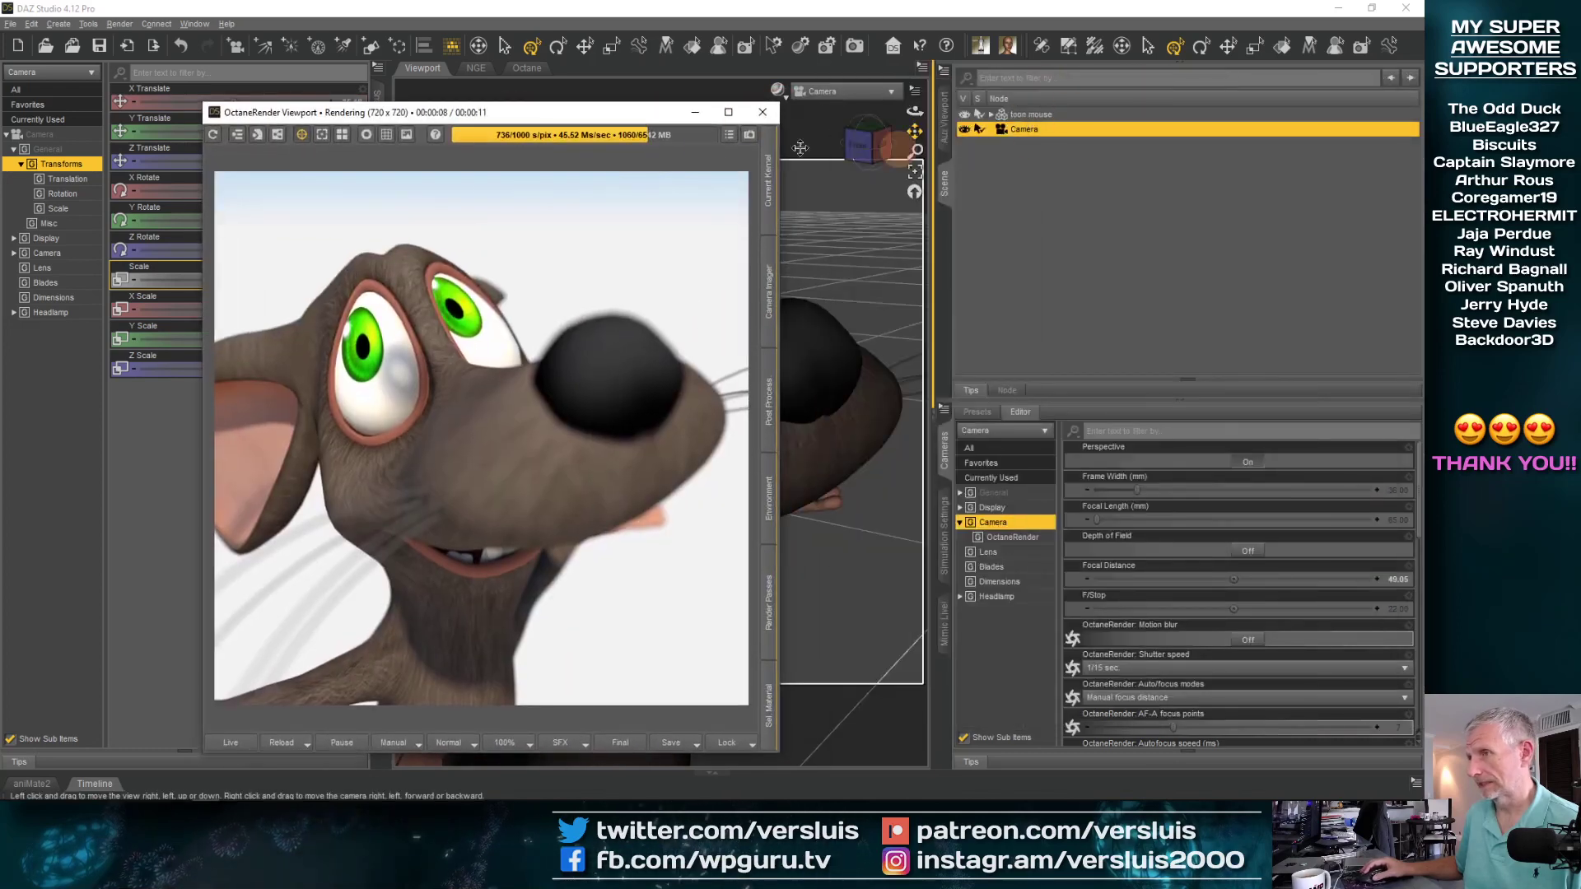
left_click_drag(520, 112, 1180, 103)
left_click(264, 117)
mouse_move(234, 100)
left_mouse_down()
mouse_move(255, 100)
mouse_move(235, 100)
left_mouse_up()
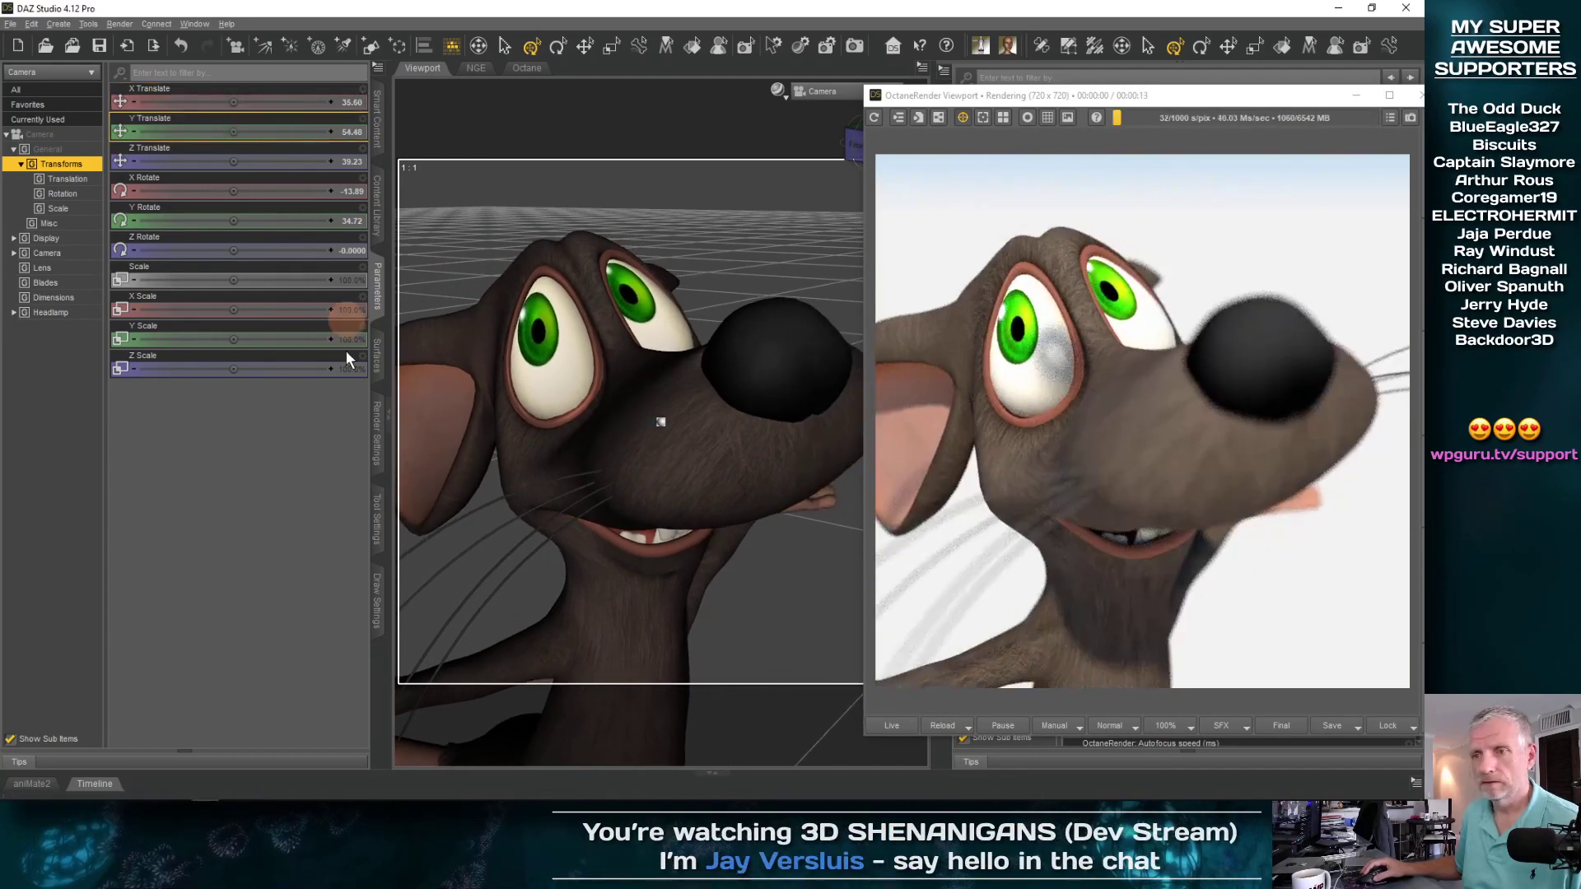
Switch the universal tool to Use World Coordinates and set the camera's X Translate to about 34.75
left_click(376, 519)
left_click(185, 93)
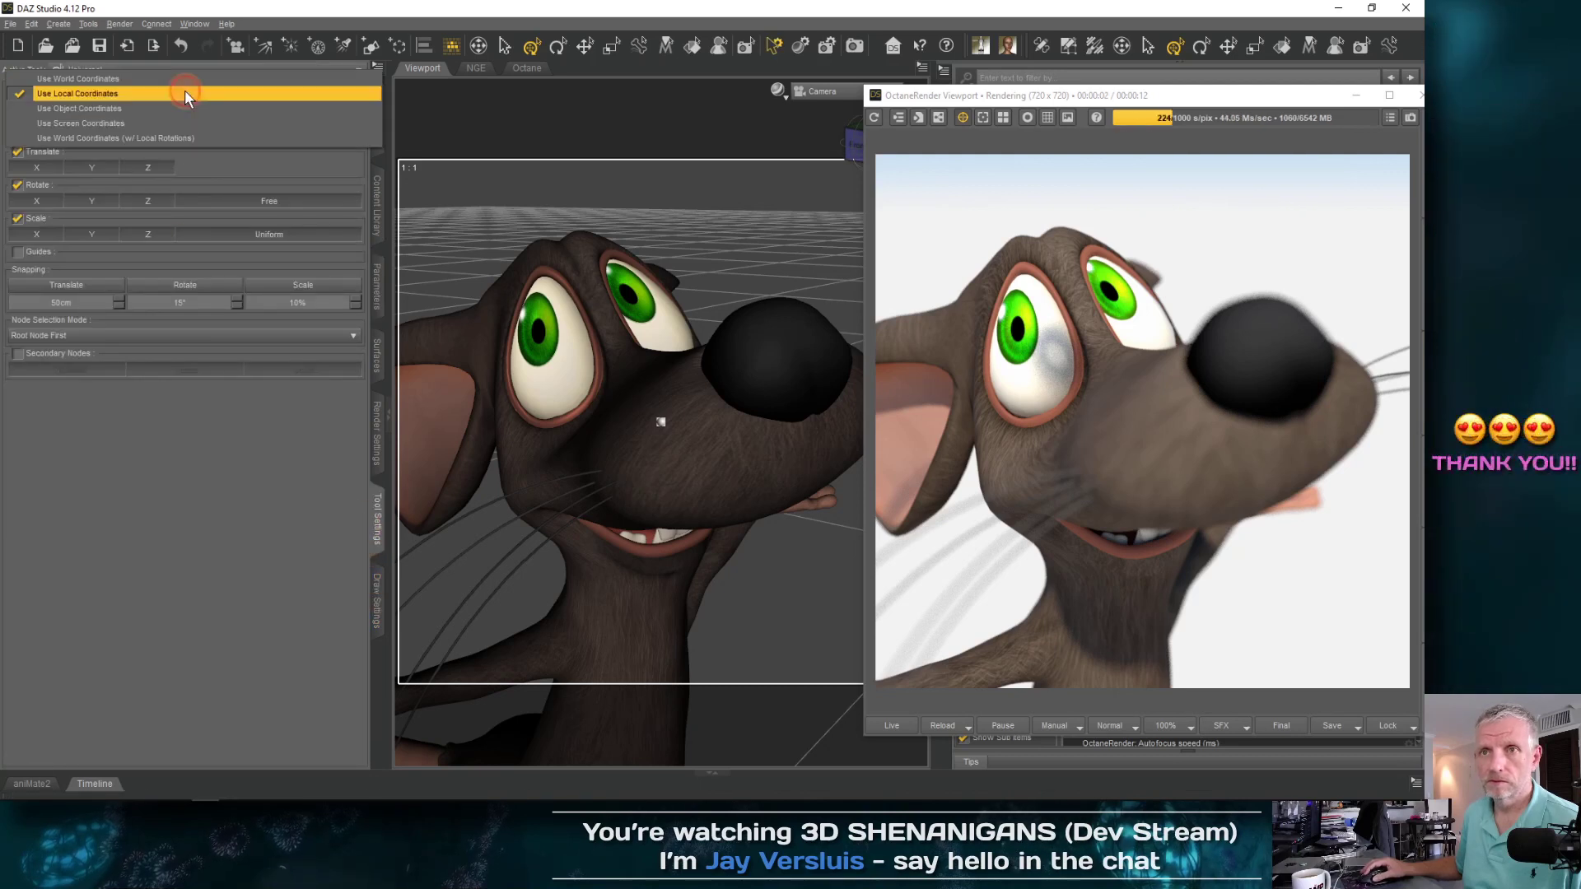
left_click(190, 79)
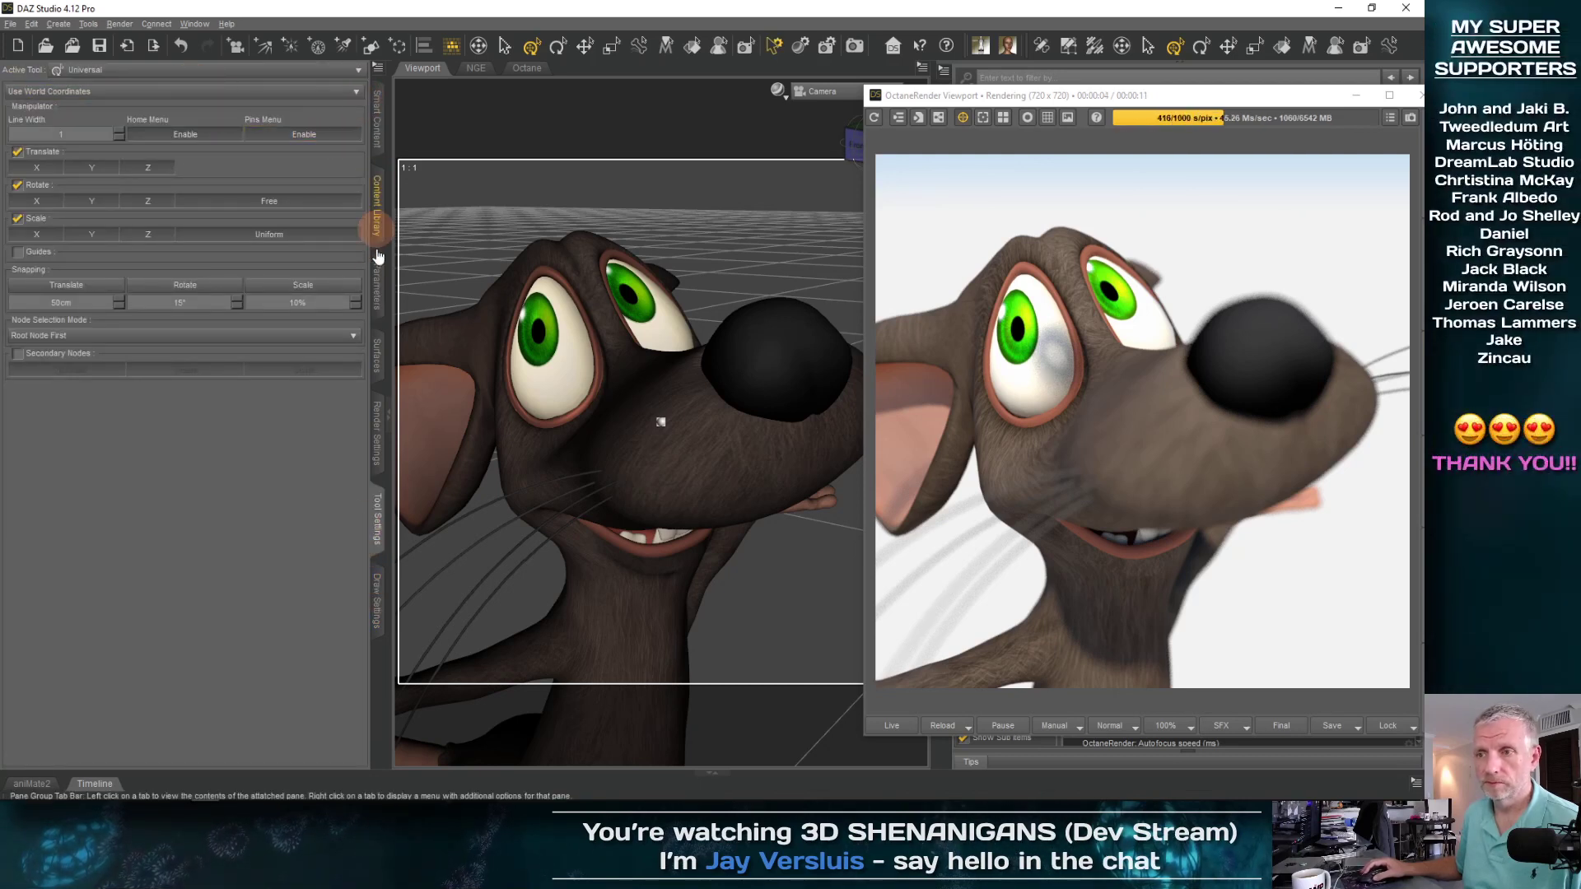
left_click(378, 290)
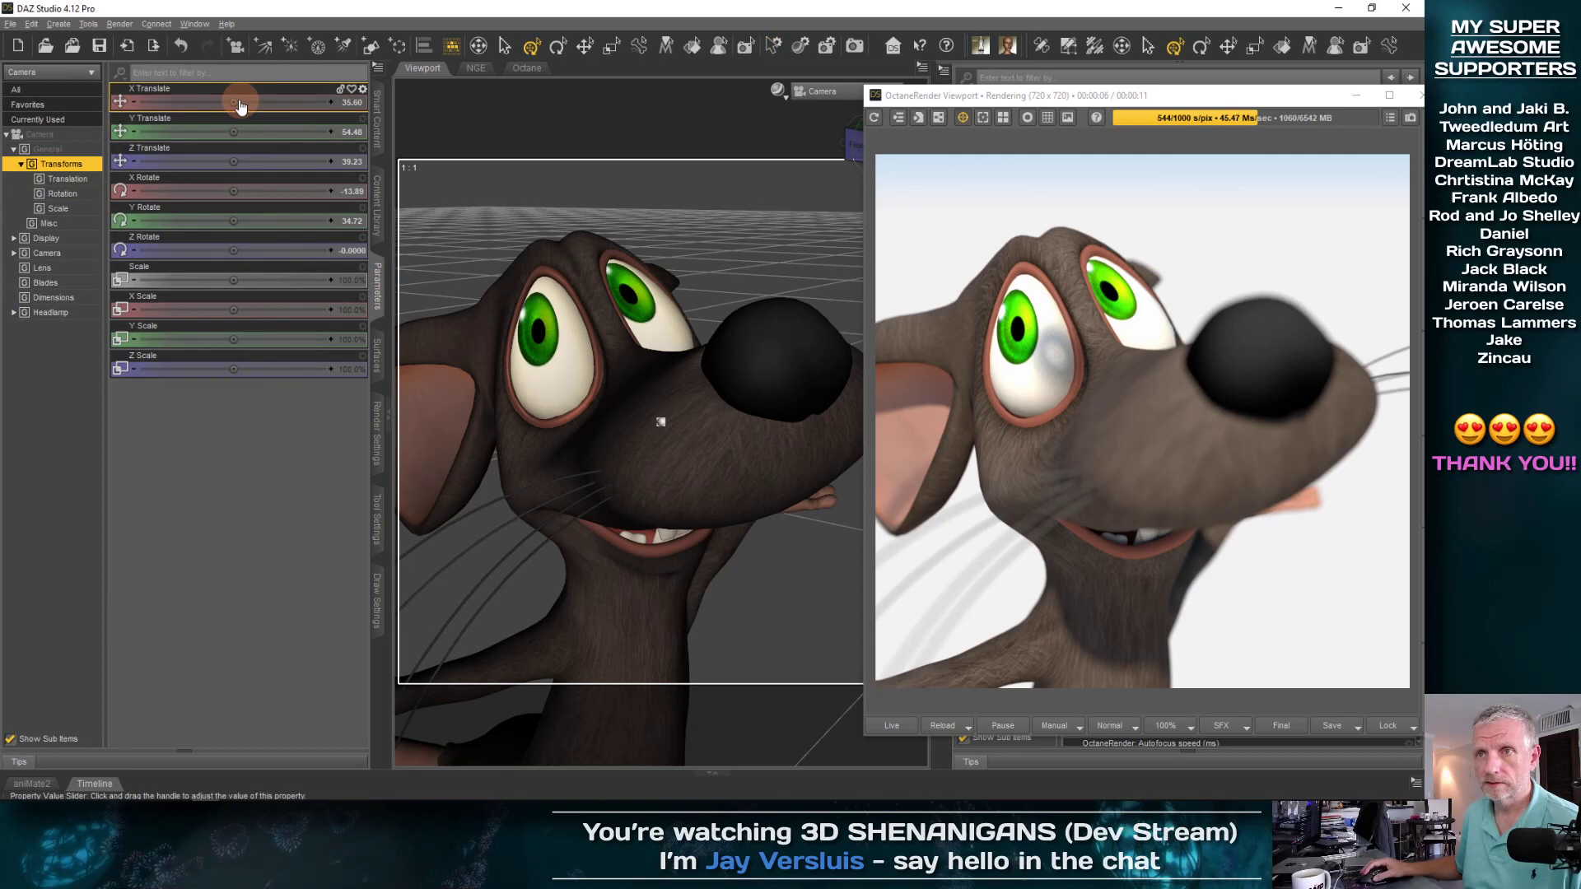
left_click_drag(234, 100, 229, 102)
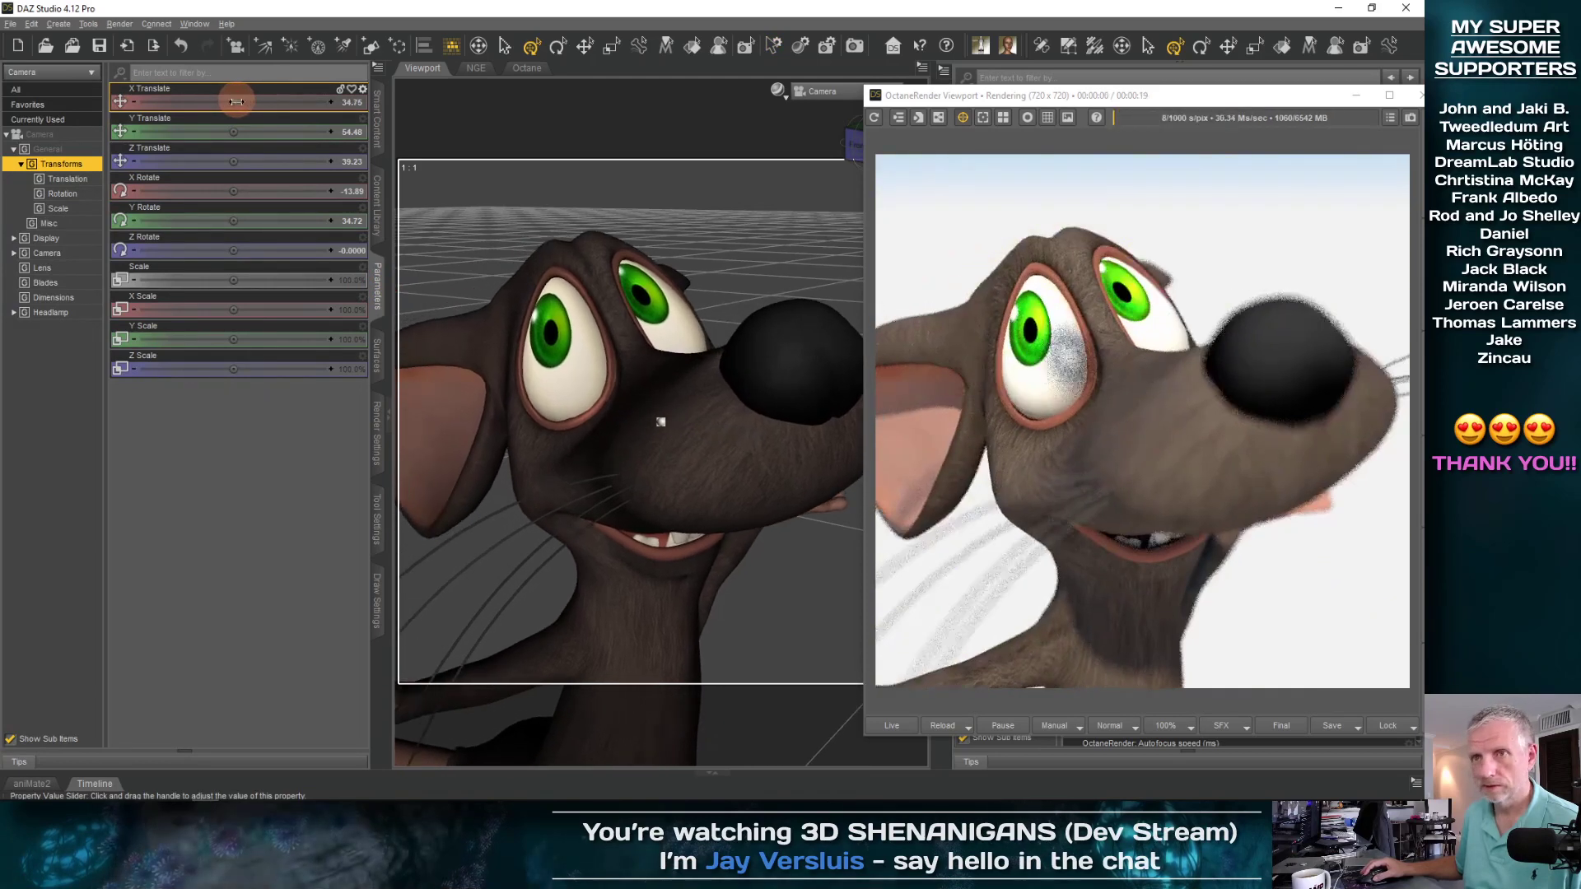
Try shifting the camera along Z and X to reframe the mouse's head, and undo these moves
left_click(234, 159)
left_click_drag(234, 159, 215, 159)
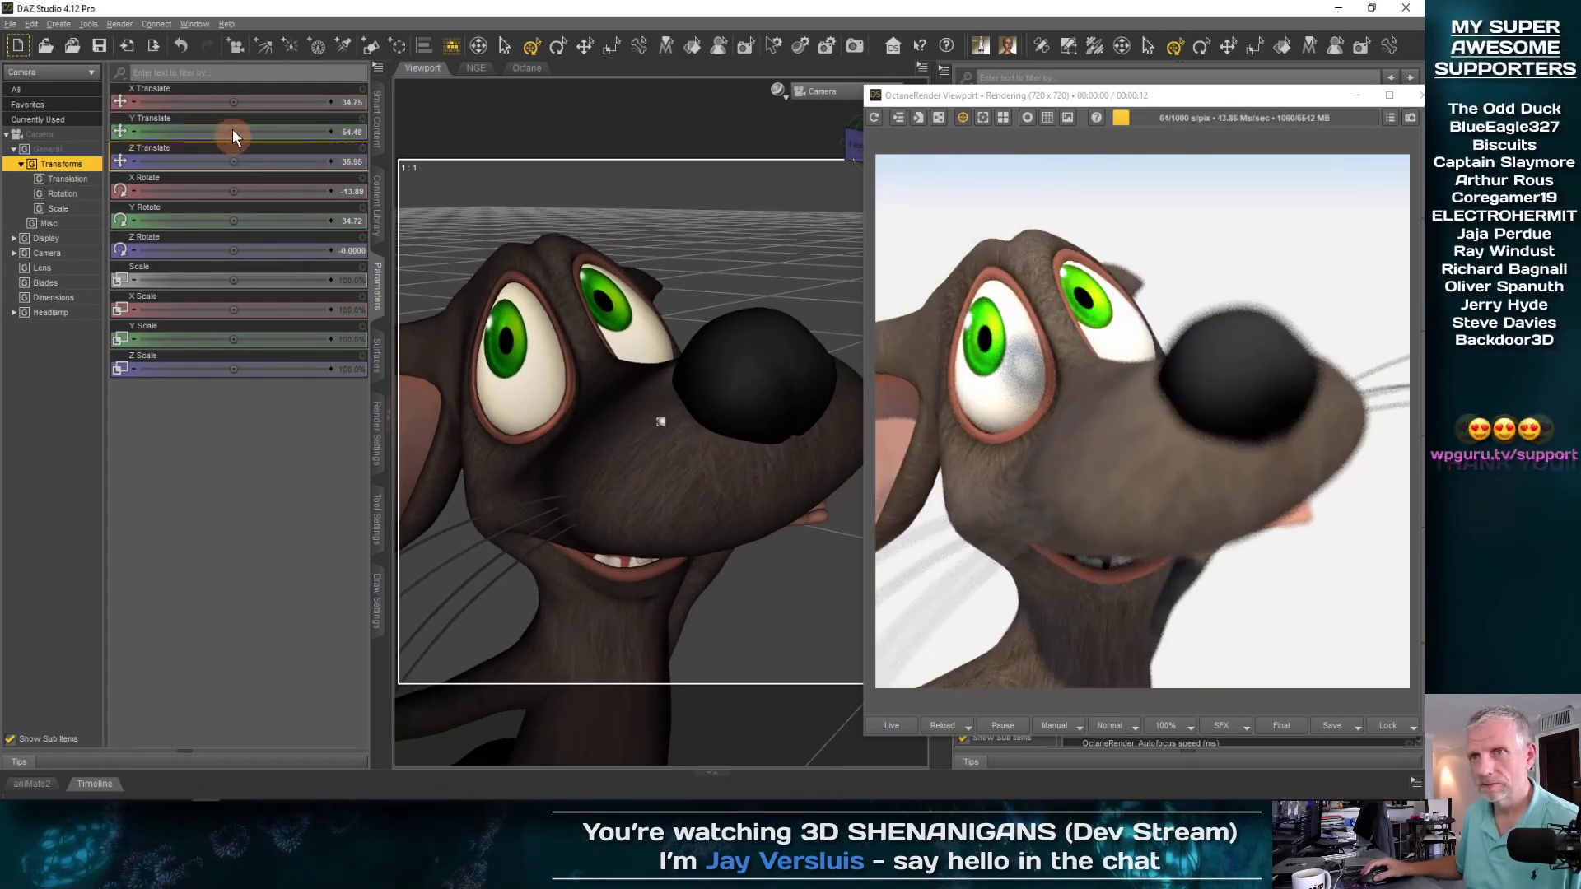
left_click_drag(233, 100, 233, 100)
left_click(234, 161)
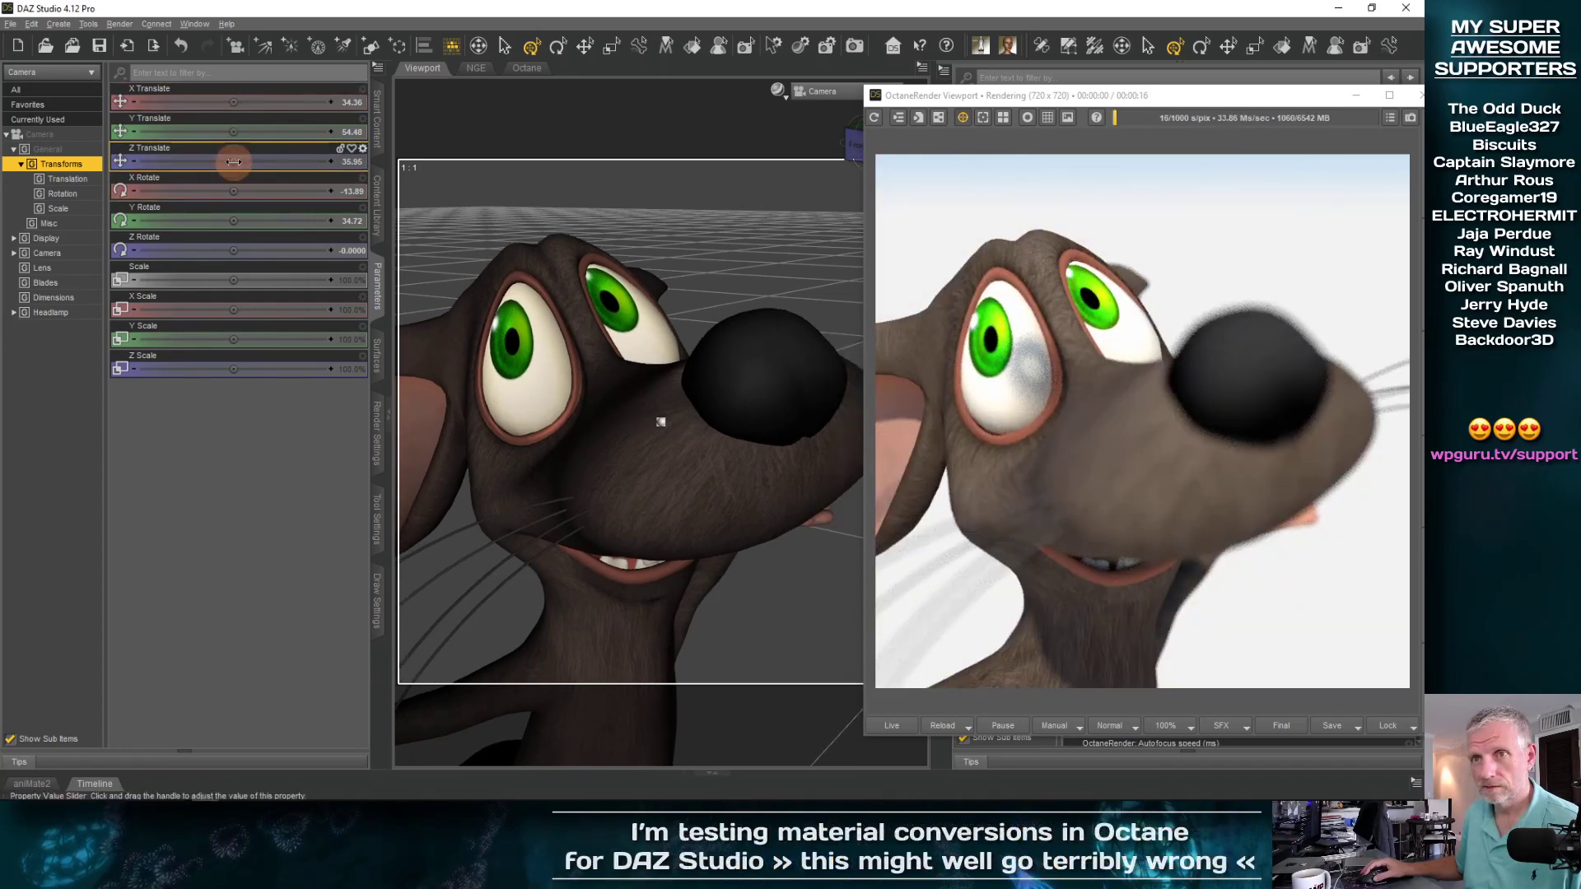
left_click_drag(234, 160, 234, 161)
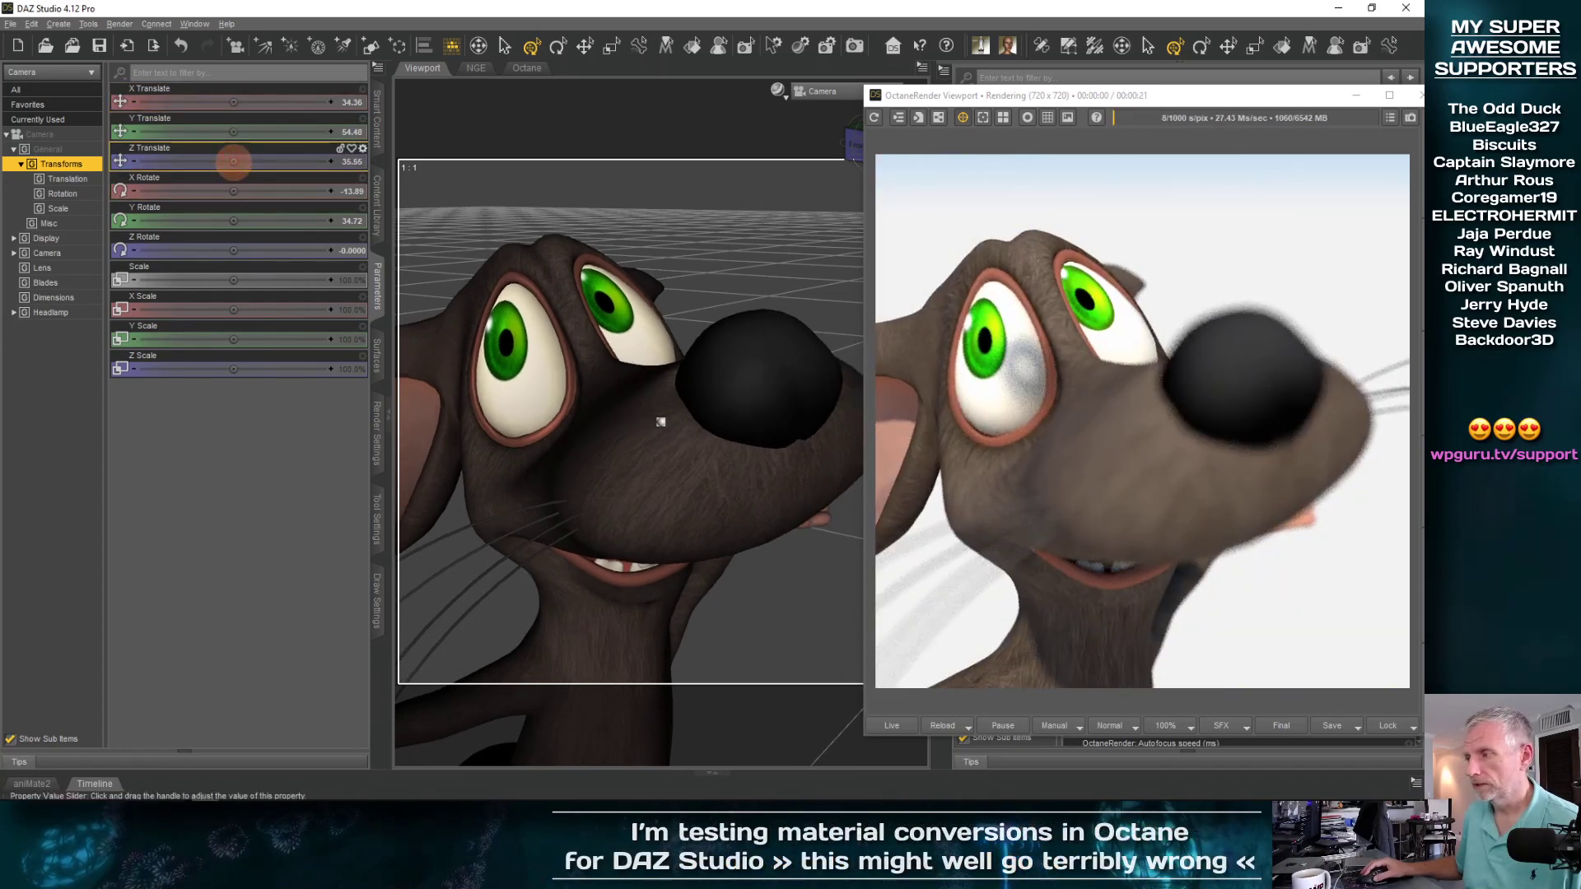
key("ctrl+z")
key("ctrl+z")
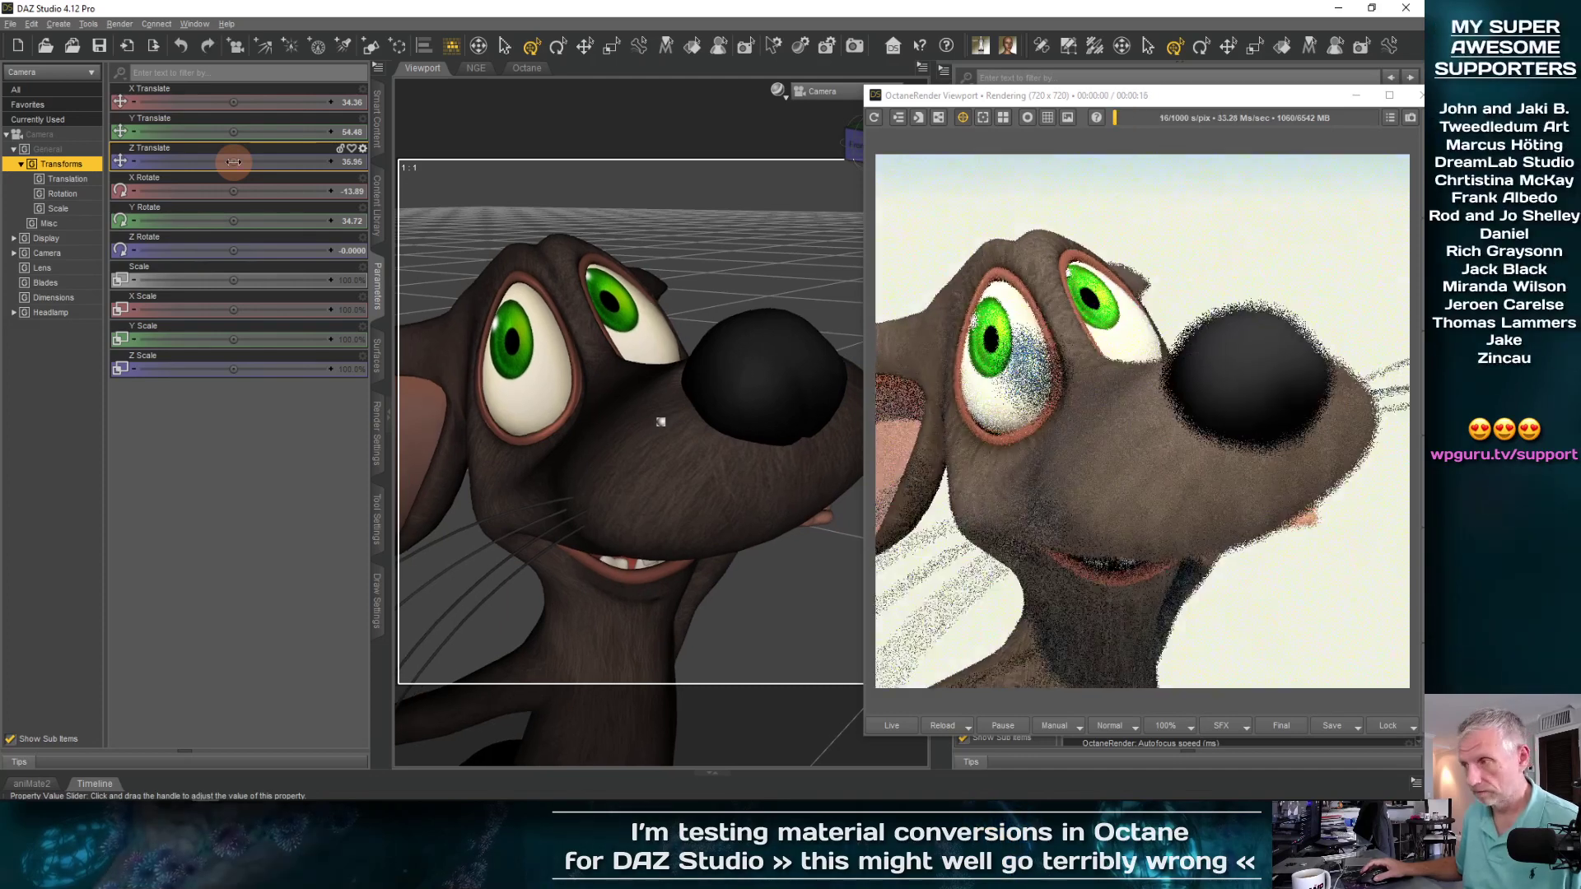
left_click_drag(234, 161, 236, 161)
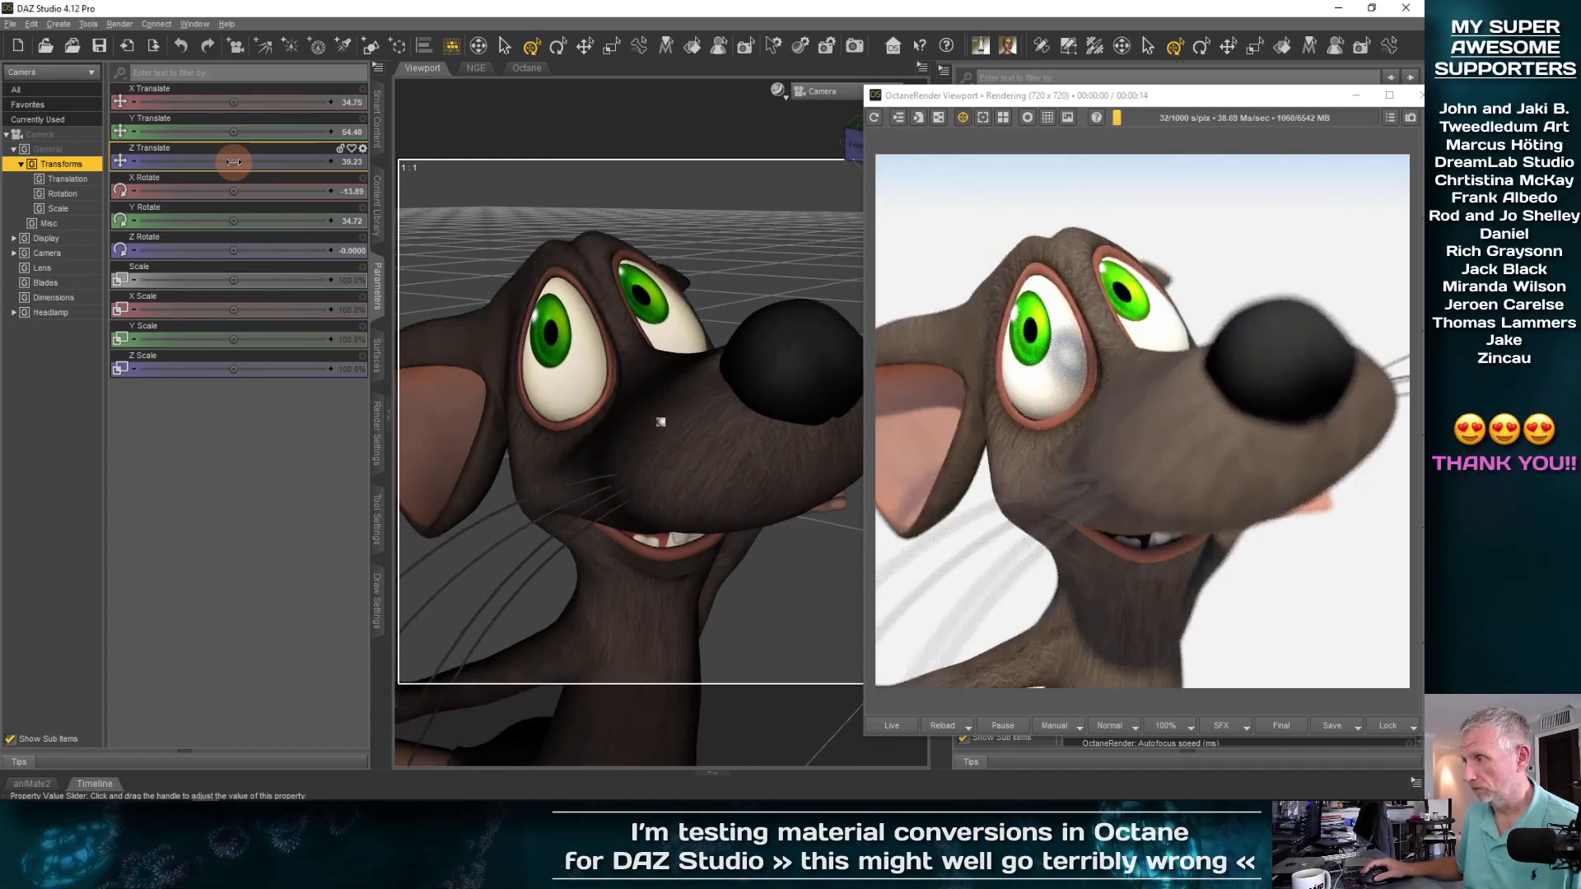
Compare camera focal lengths of 70 mm and 65 mm in the render preview and settle on 70 mm
left_click_drag(980, 99, 439, 92)
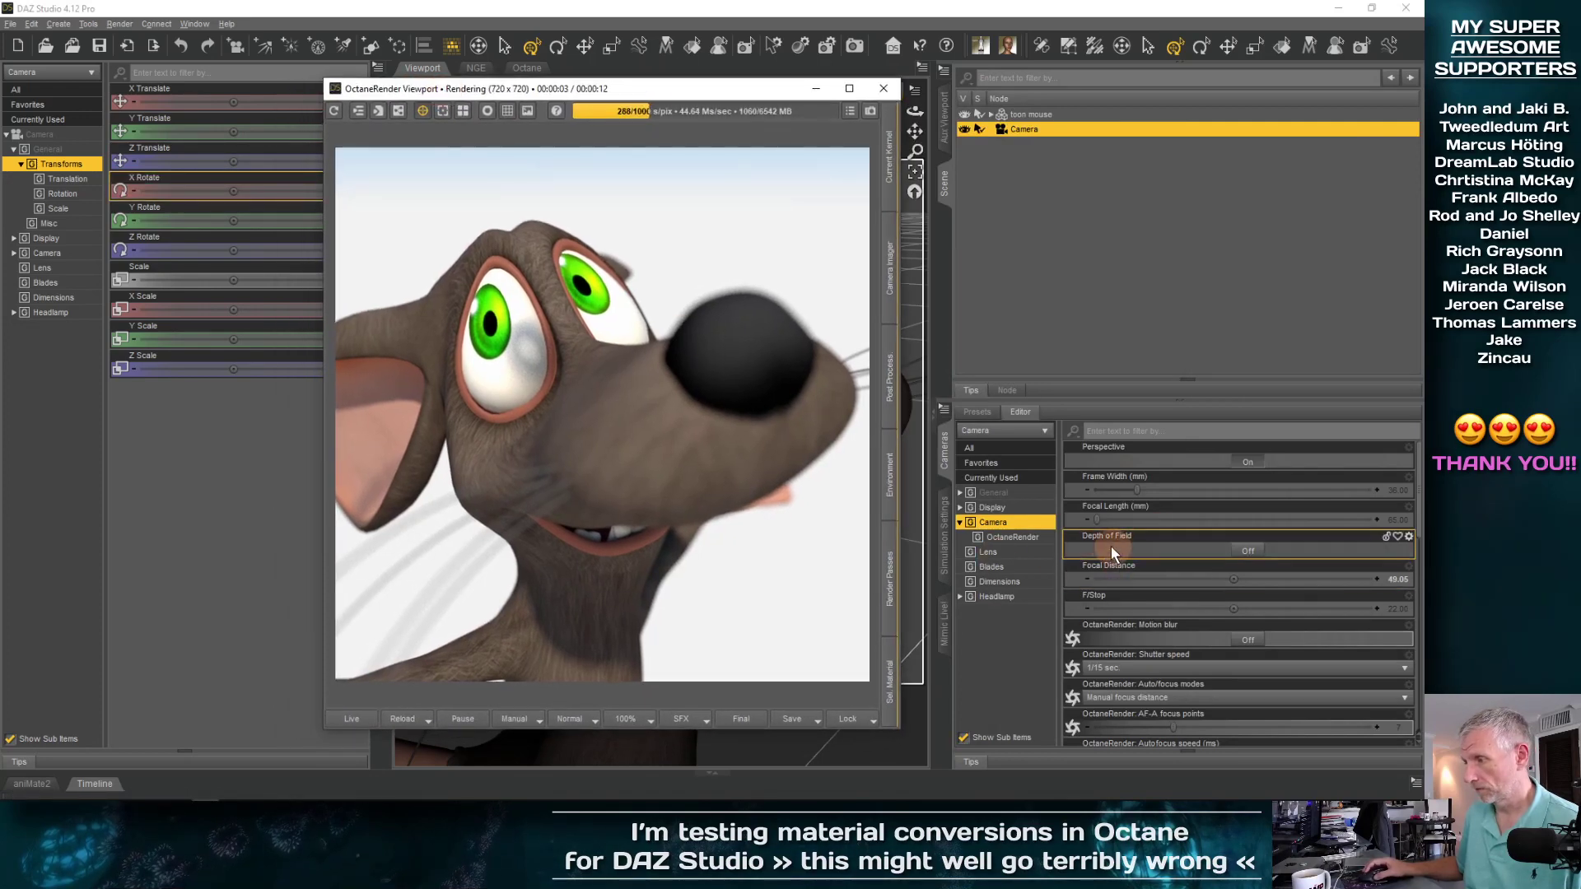
left_click_drag(1097, 521, 1095, 521)
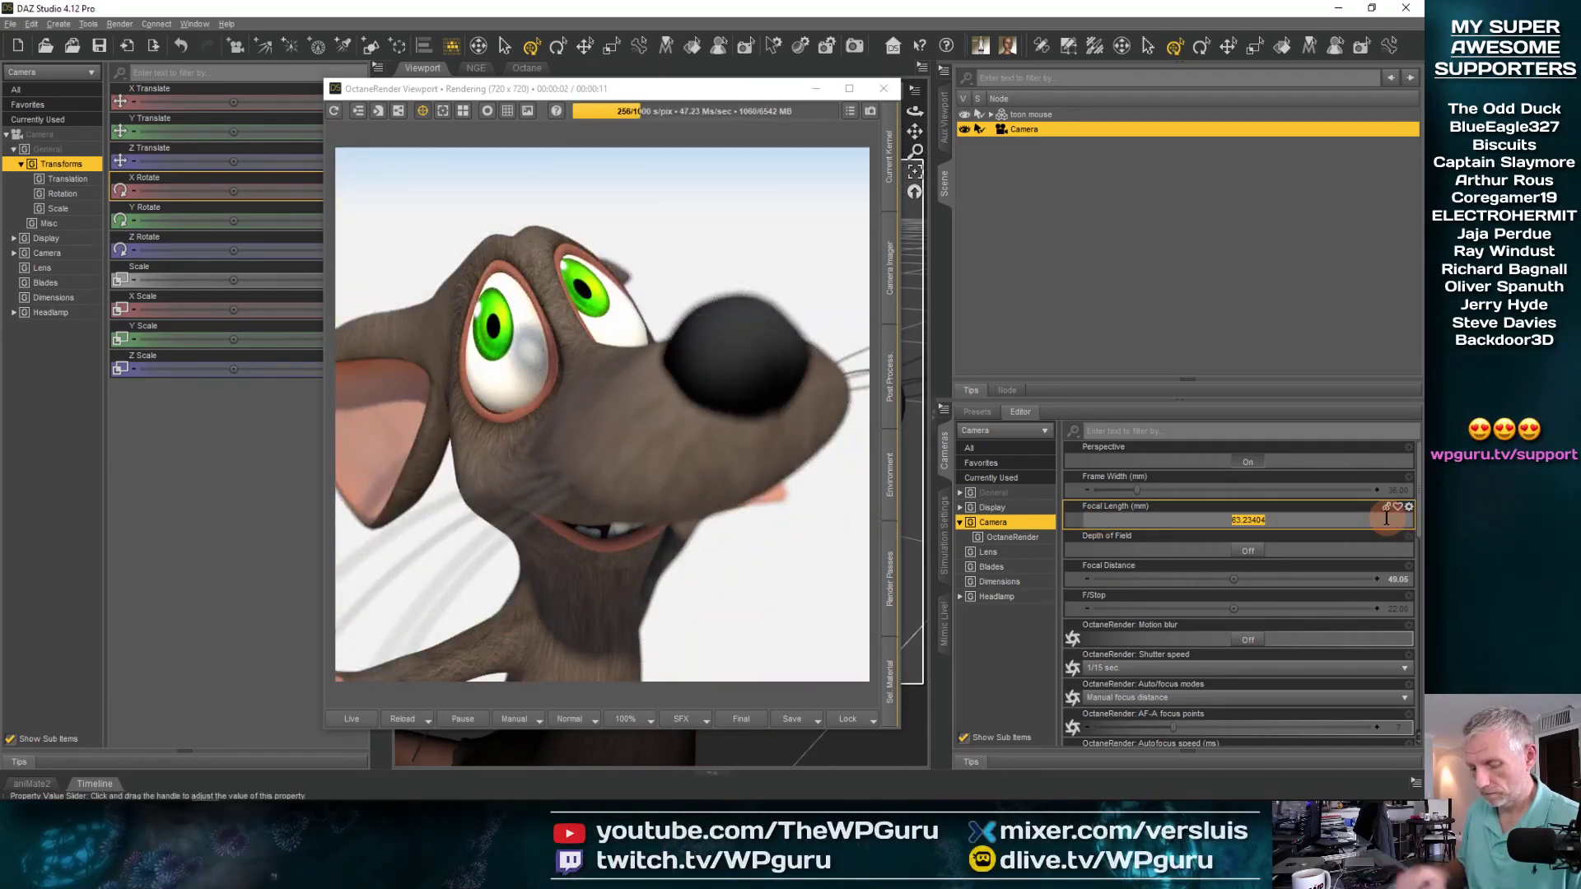
type("70")
key("Return")
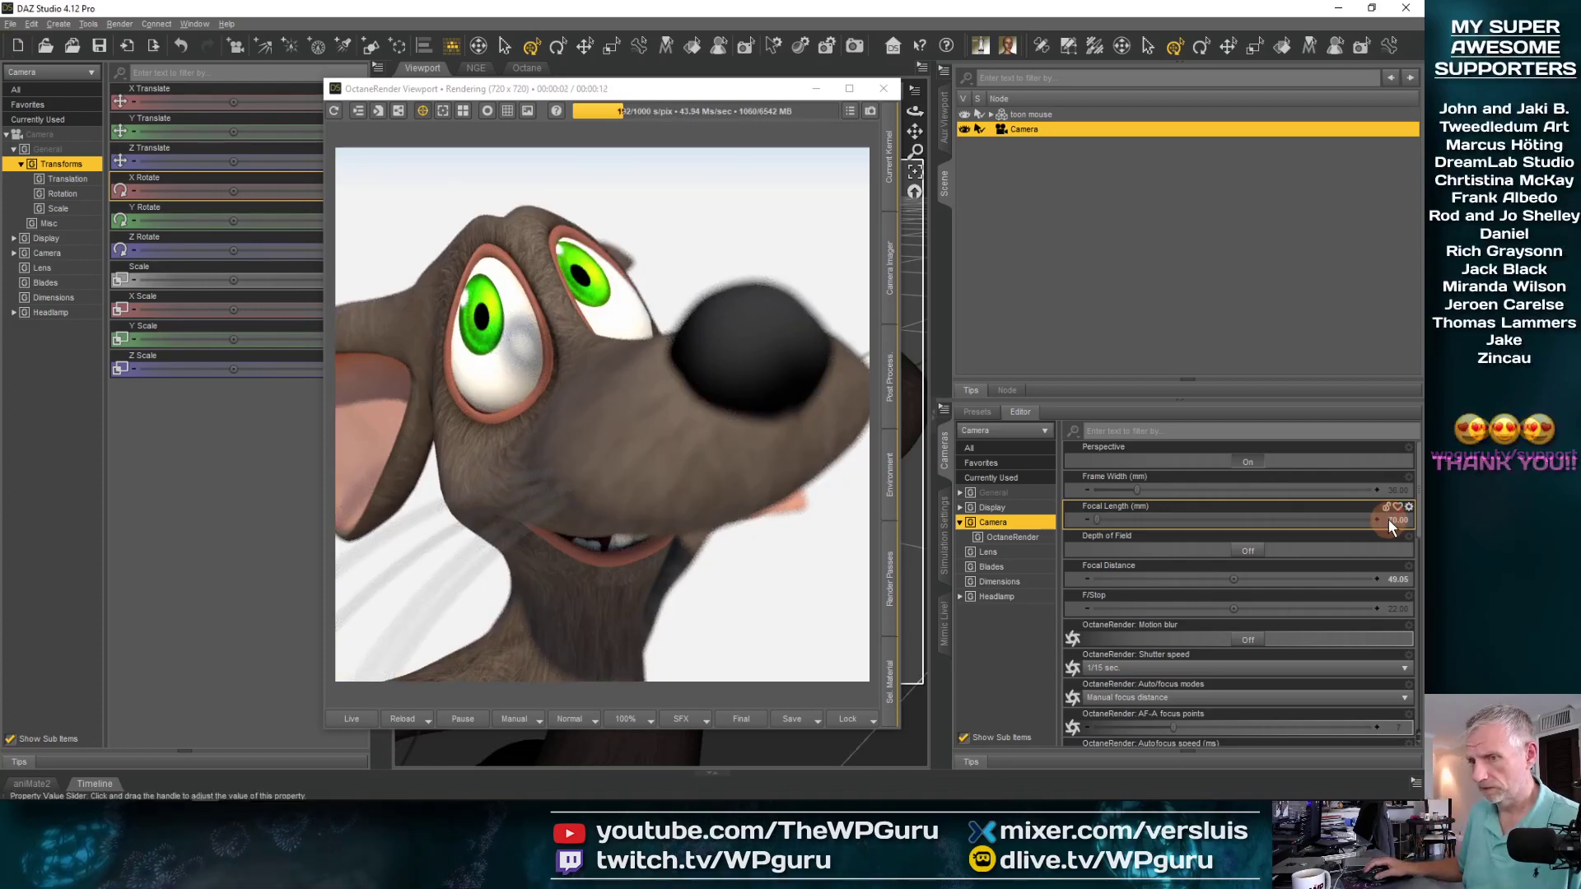
left_click(1390, 521)
type("65")
key("Return")
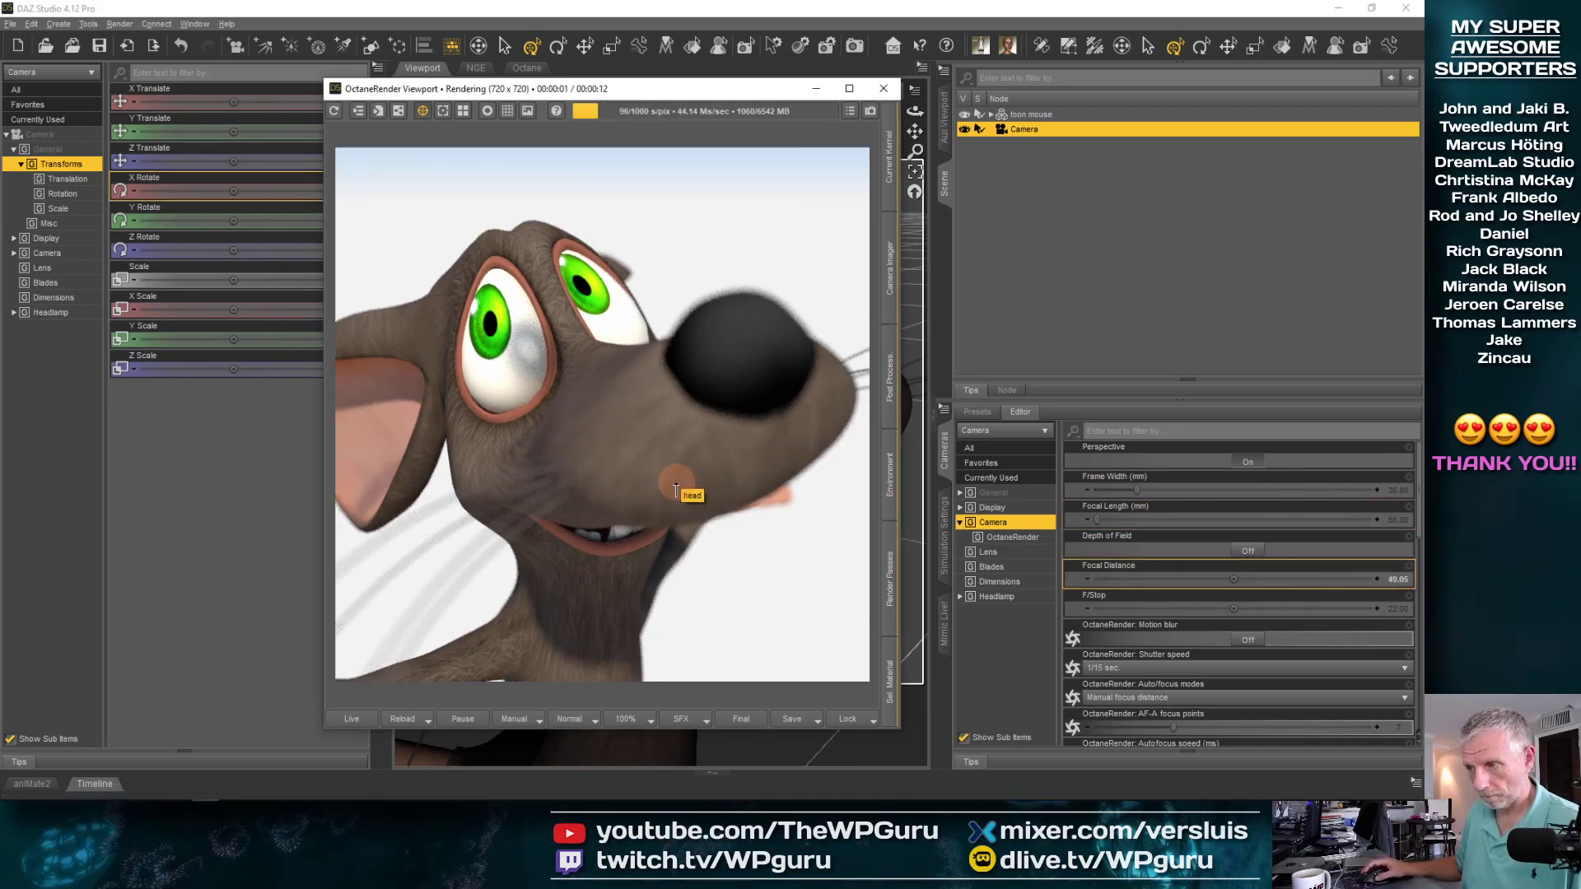
left_click(1400, 520)
type("70")
key("Return")
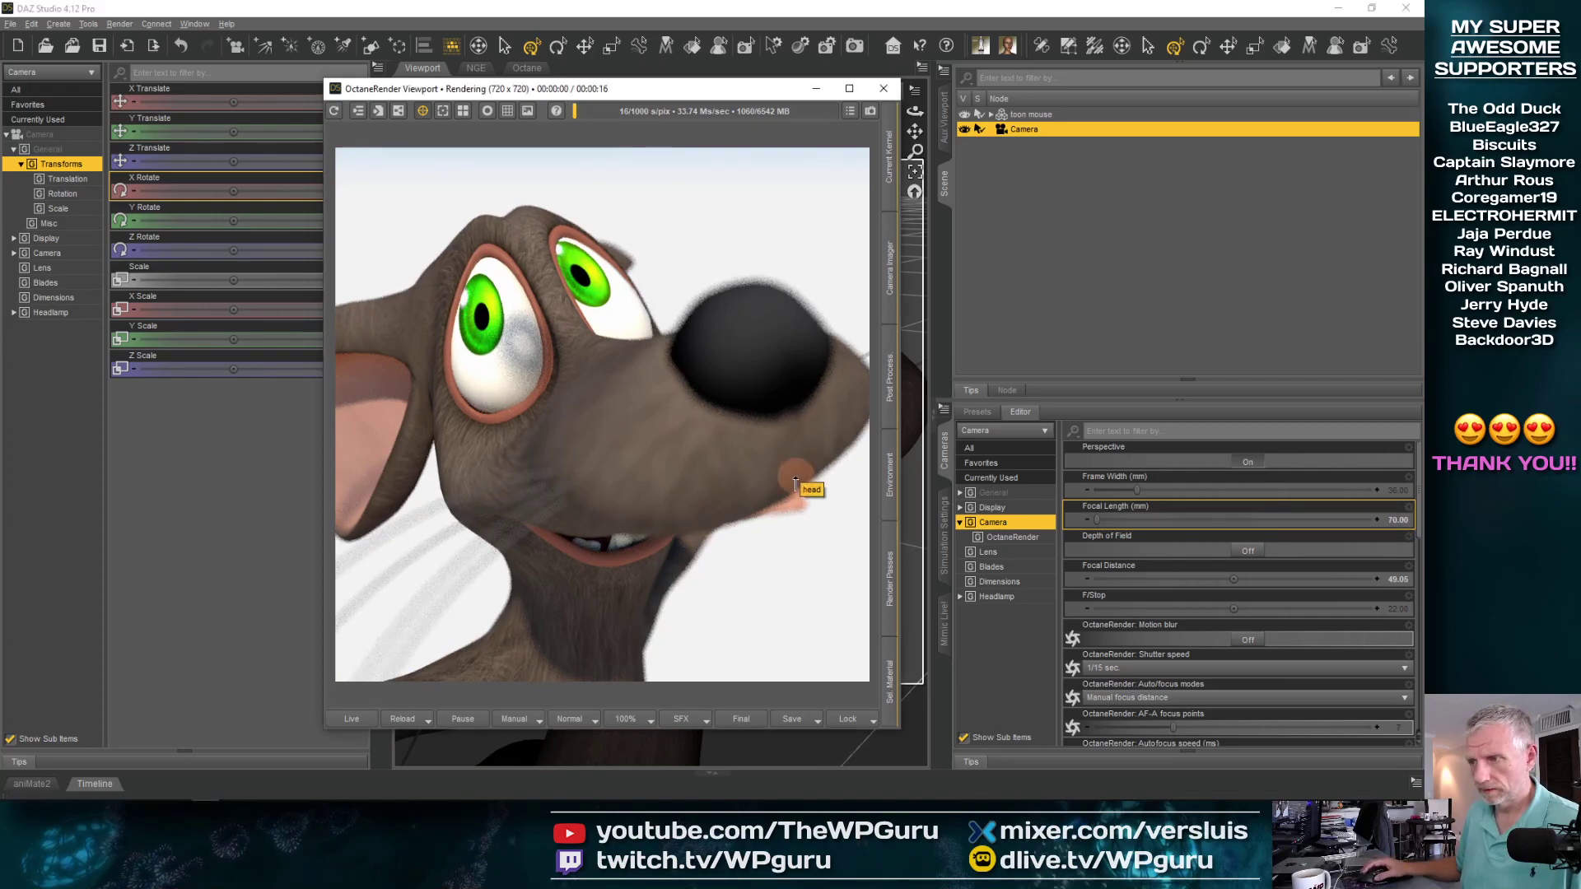
Place the render preview beside the viewport and shift the camera along X to about 36.31 to reframe the head
left_click_drag(710, 93, 1236, 82)
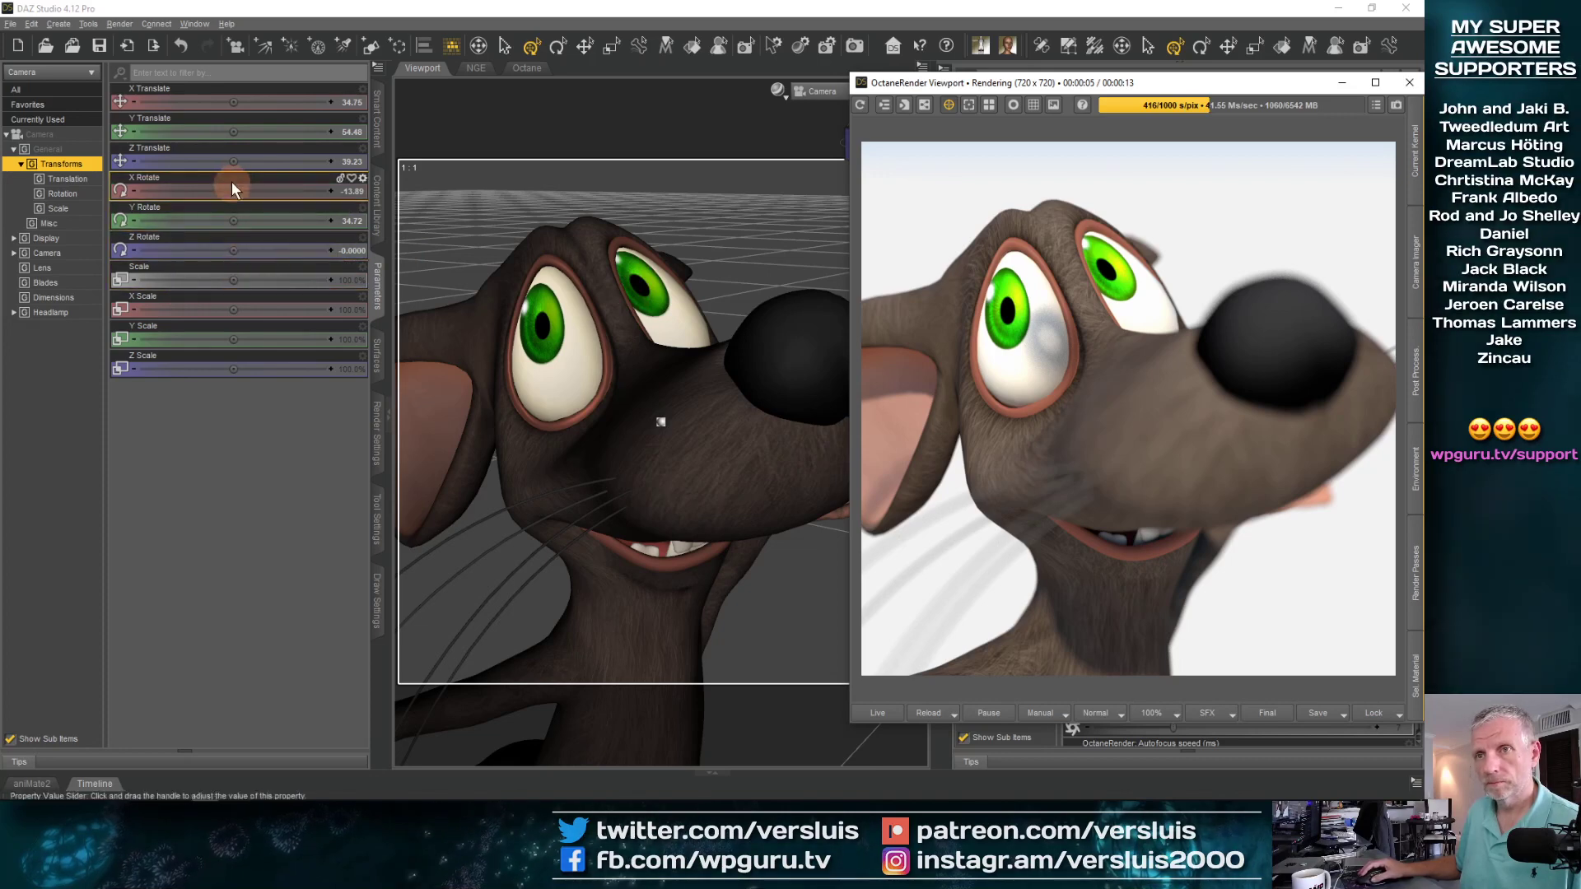
left_click_drag(234, 132, 244, 103)
key("ctrl+z")
left_click(231, 102)
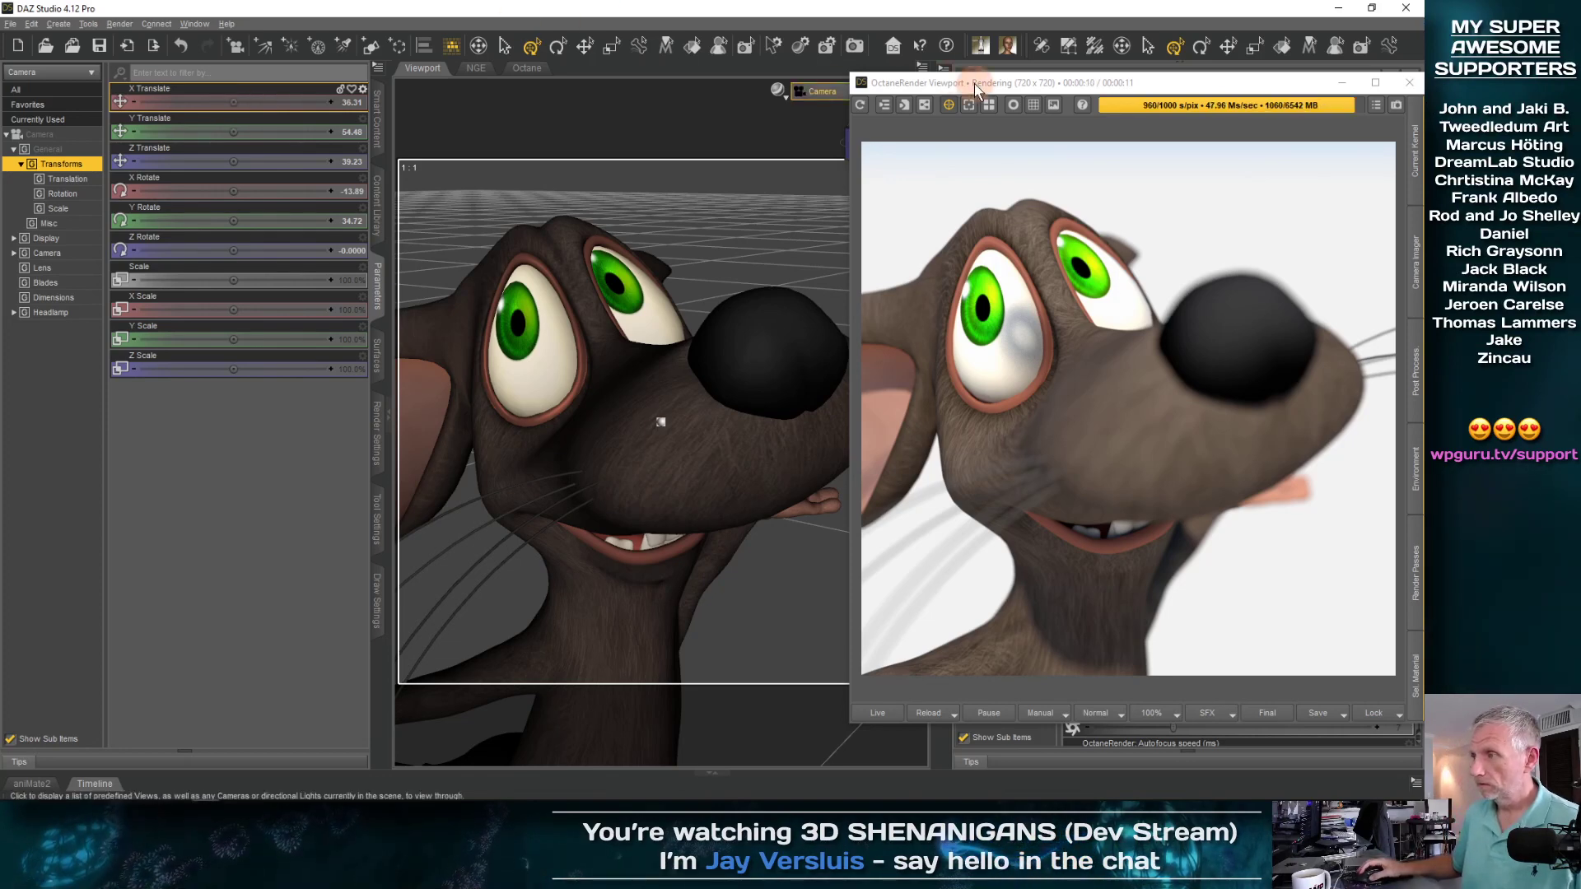
Bring up the Octane render settings and collapse the camera parameters pane to make room for them
left_click_drag(975, 83, 883, 82)
left_click(527, 67)
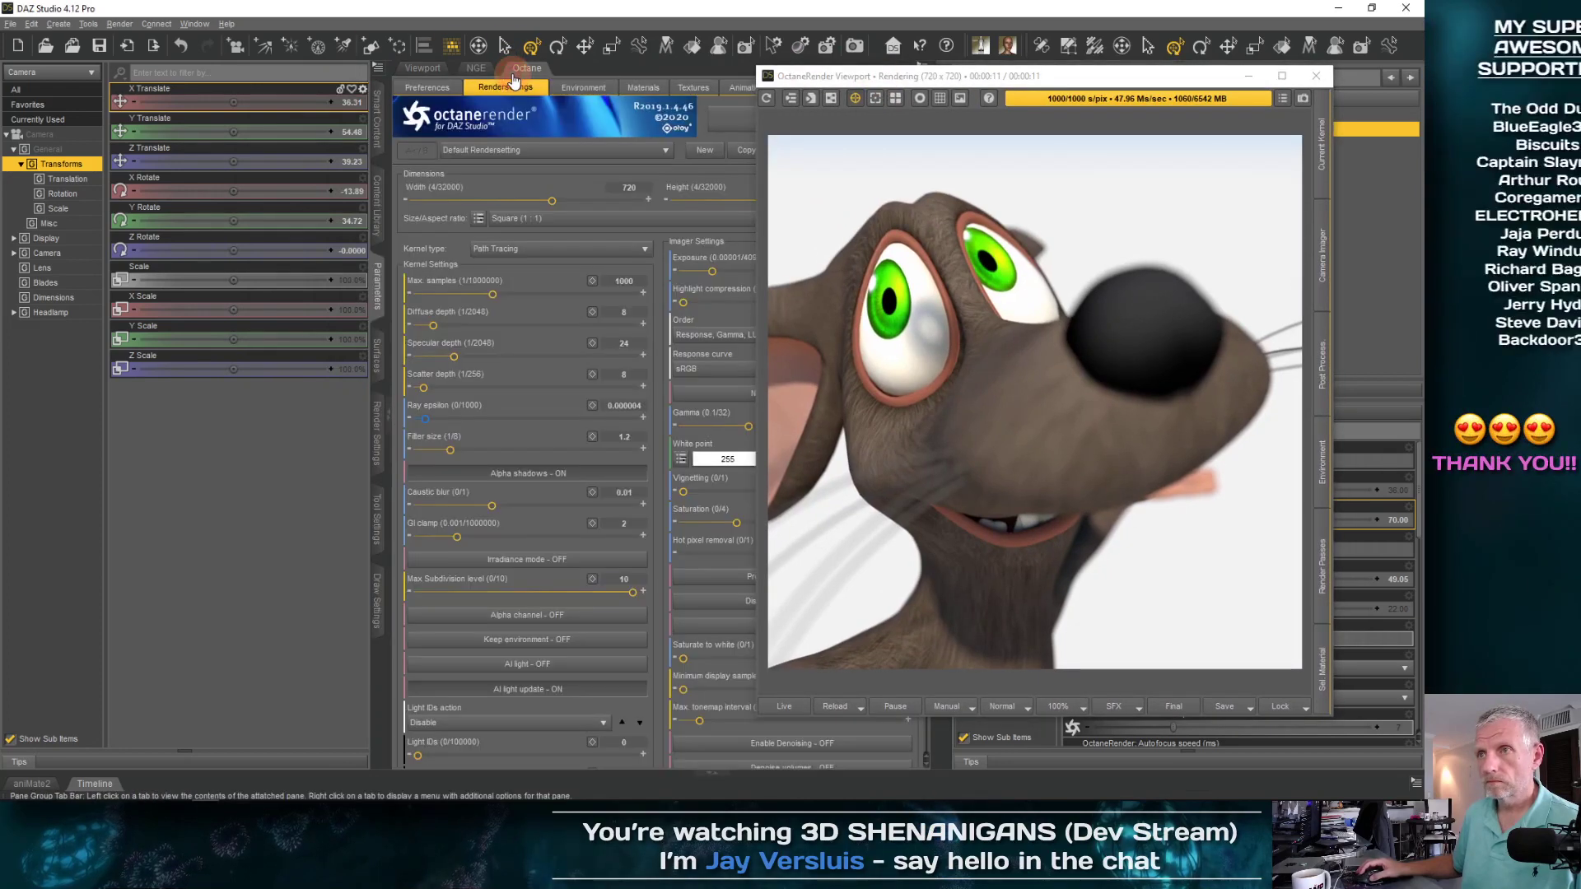
left_click(372, 282)
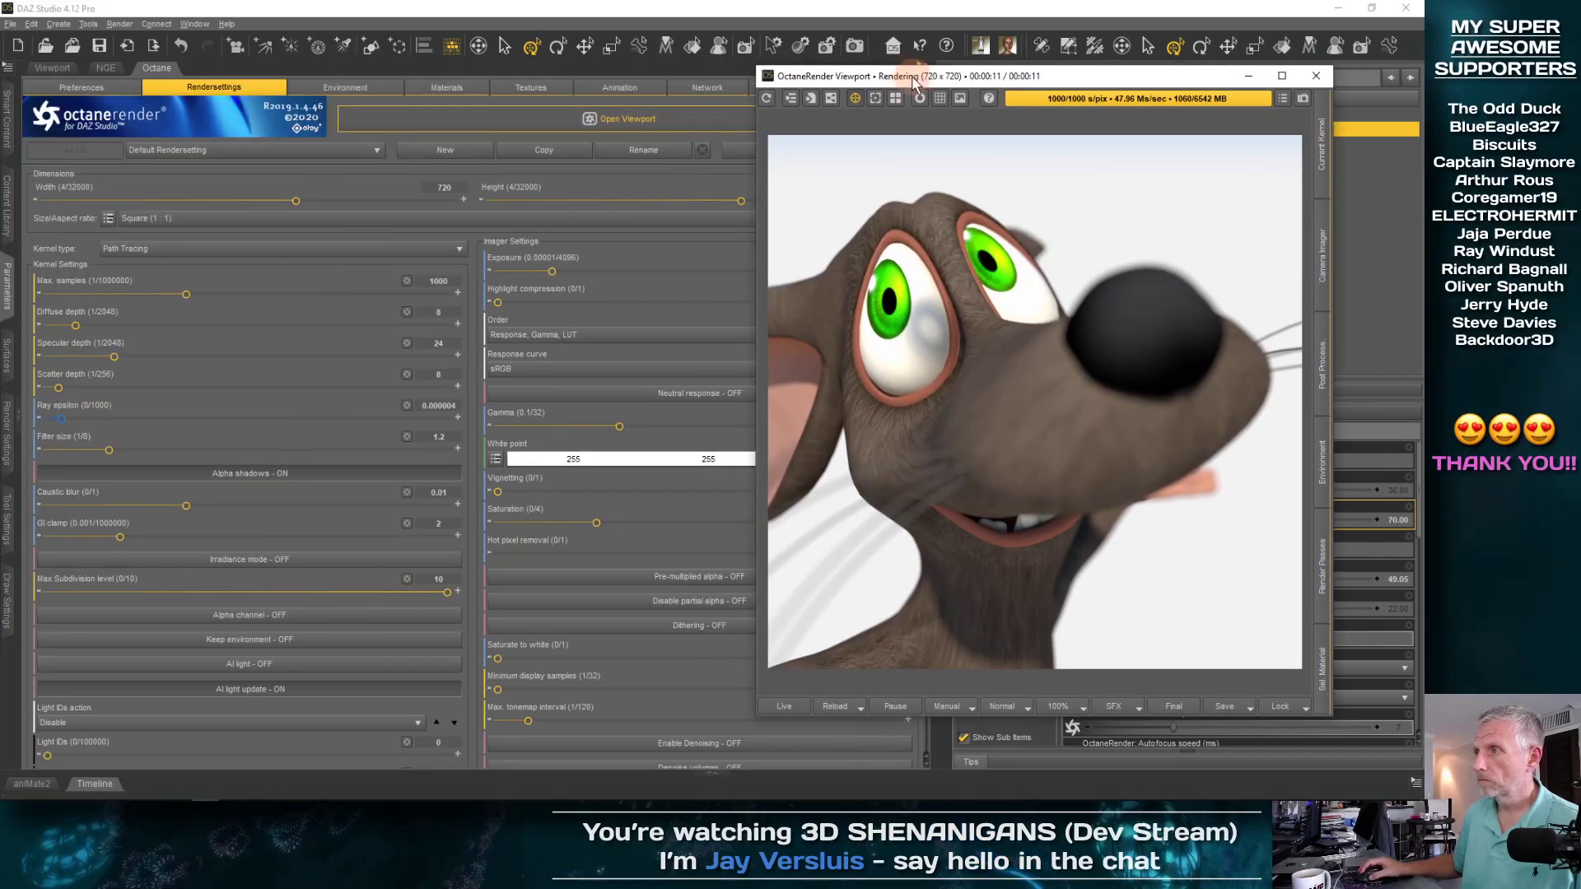
Show the camera controls inside the render preview and raise the OctaneRender F/Stop to 32 to reduce the depth-of-field blur
left_click_drag(914, 80, 772, 90)
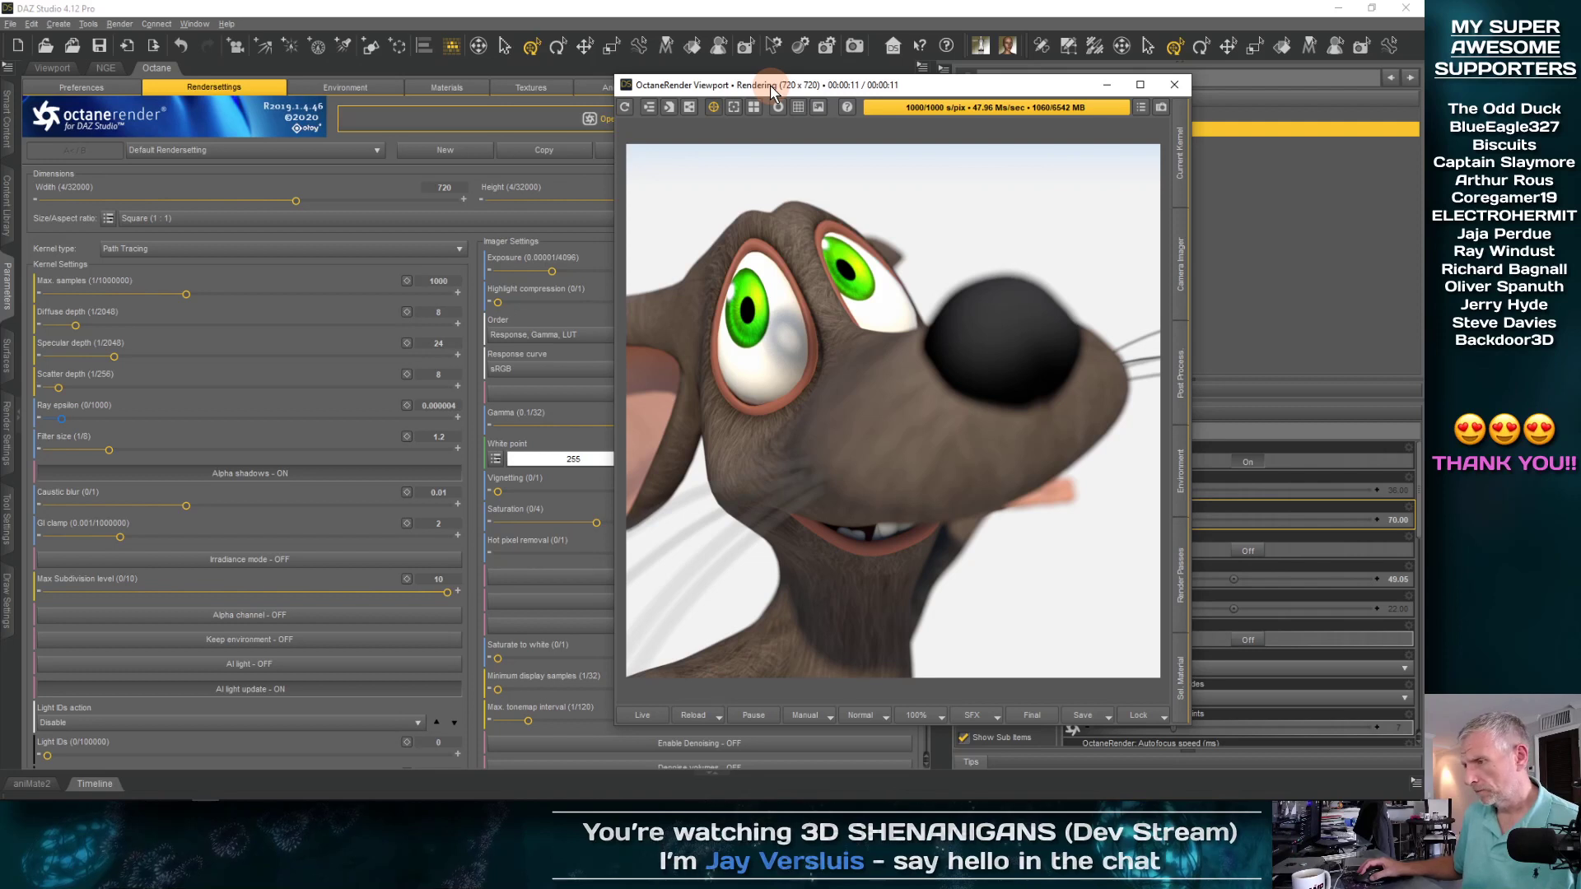
left_click(1140, 113)
left_click(1163, 109)
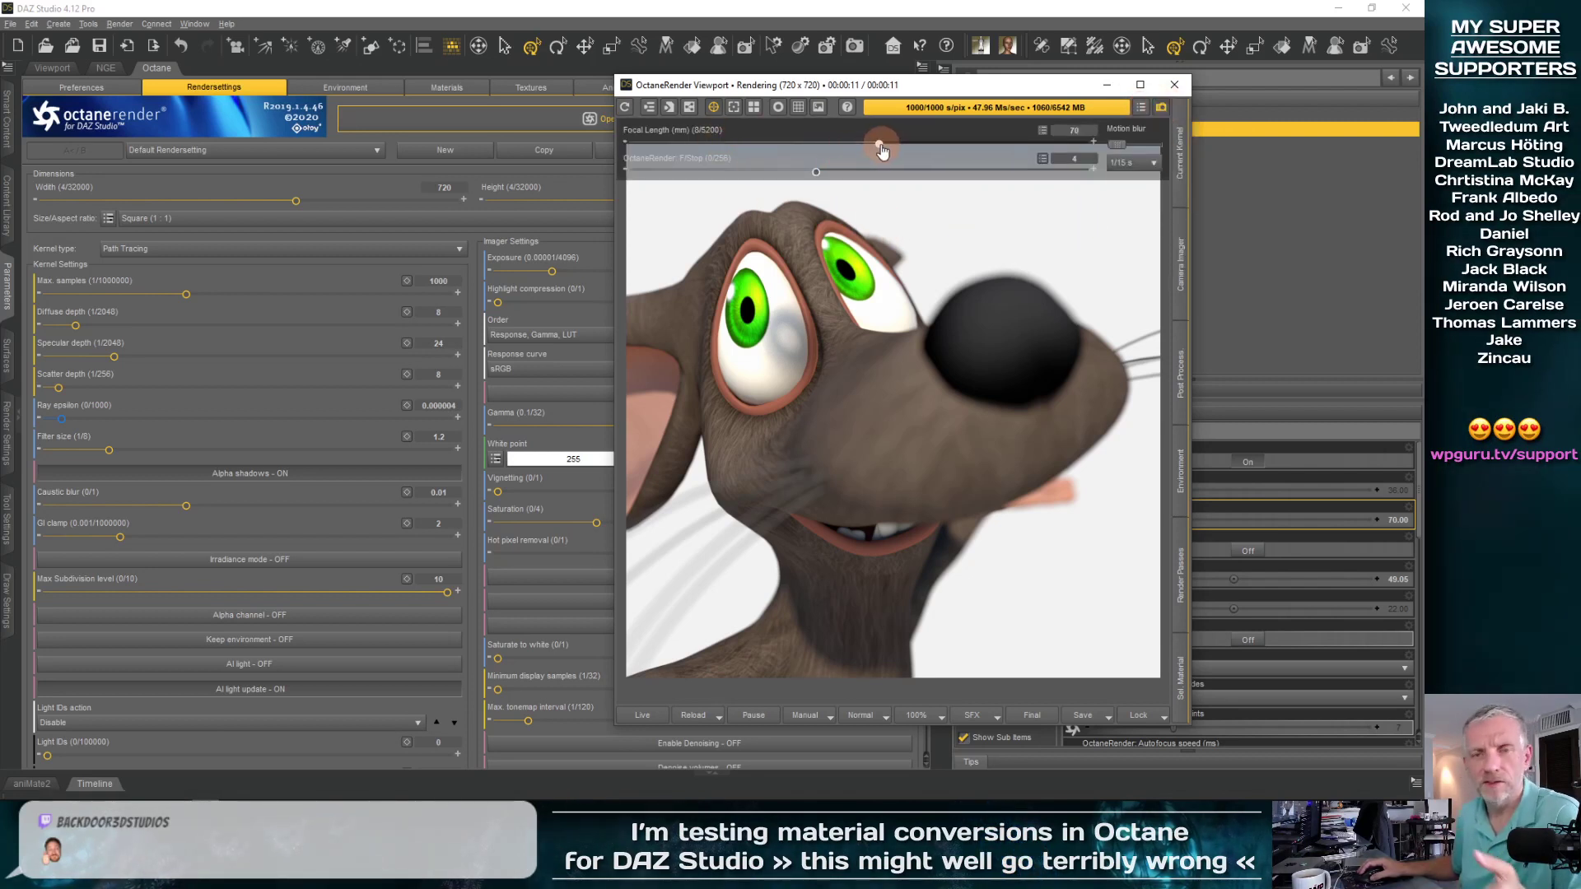
left_click_drag(954, 91, 819, 83)
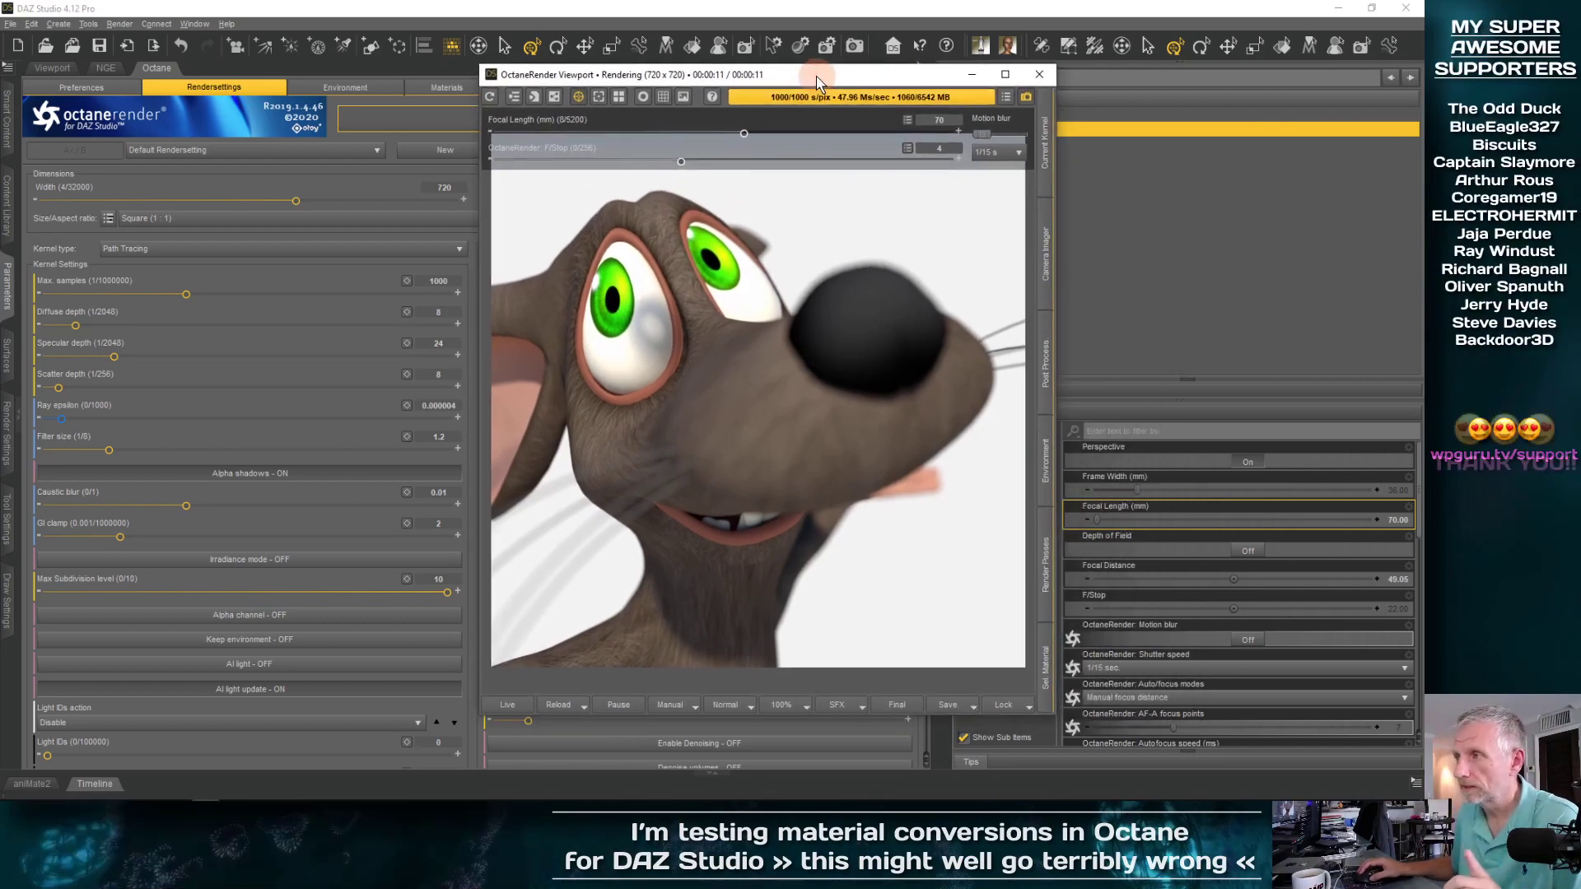
left_click_drag(681, 162, 770, 156)
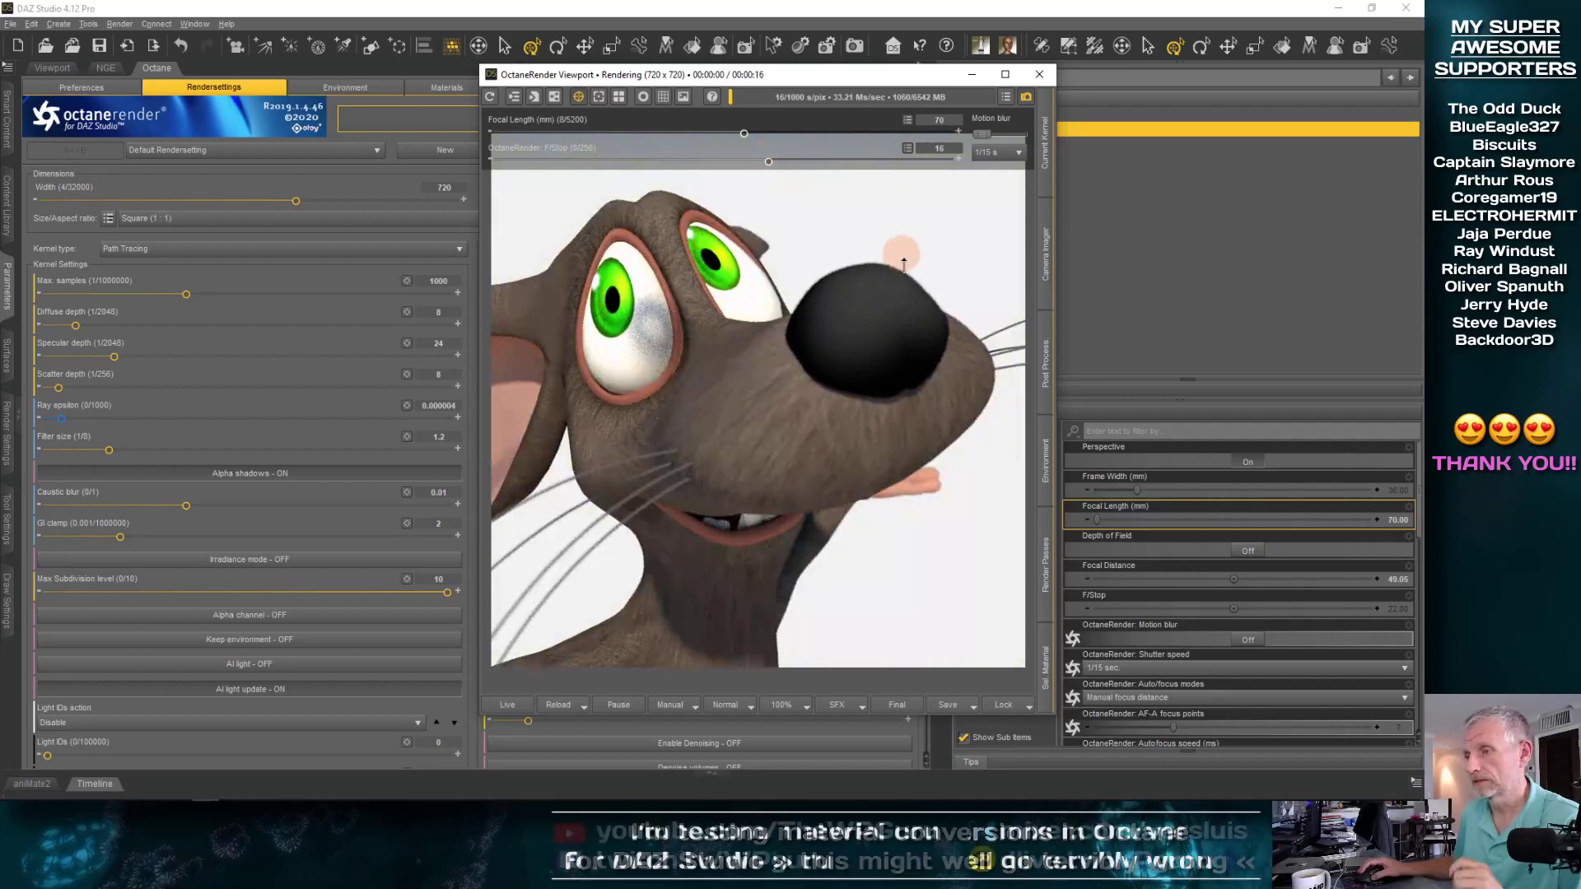
left_click_drag(772, 168, 813, 162)
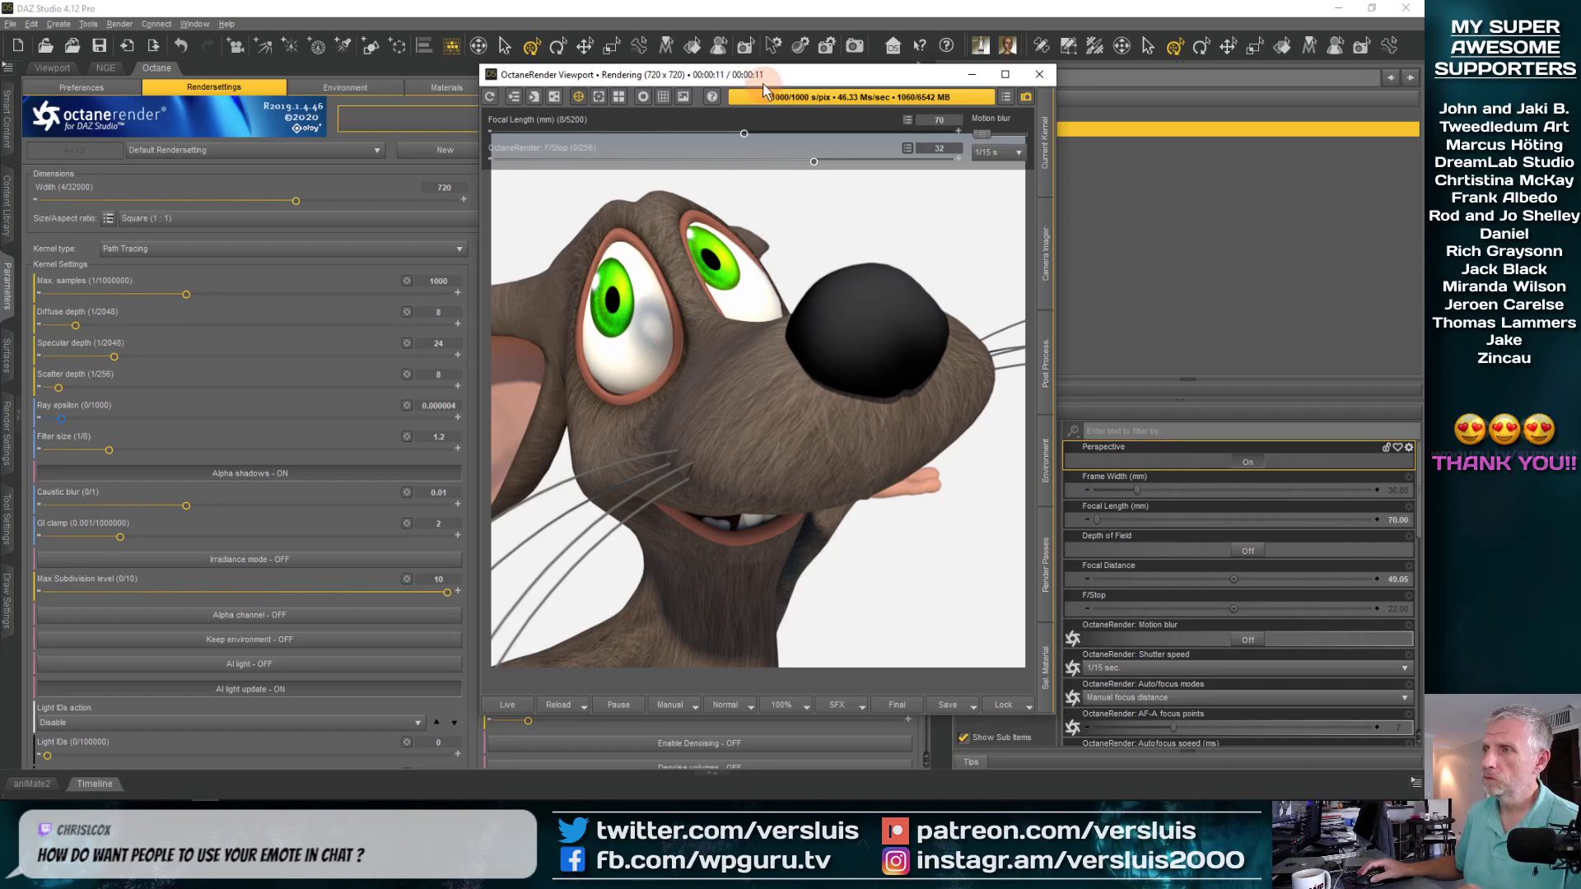
Move the render preview aside and browse the Toon Mouse product's Utilities presets for the eye target and eye pointing options
left_click_drag(762, 82, 639, 88)
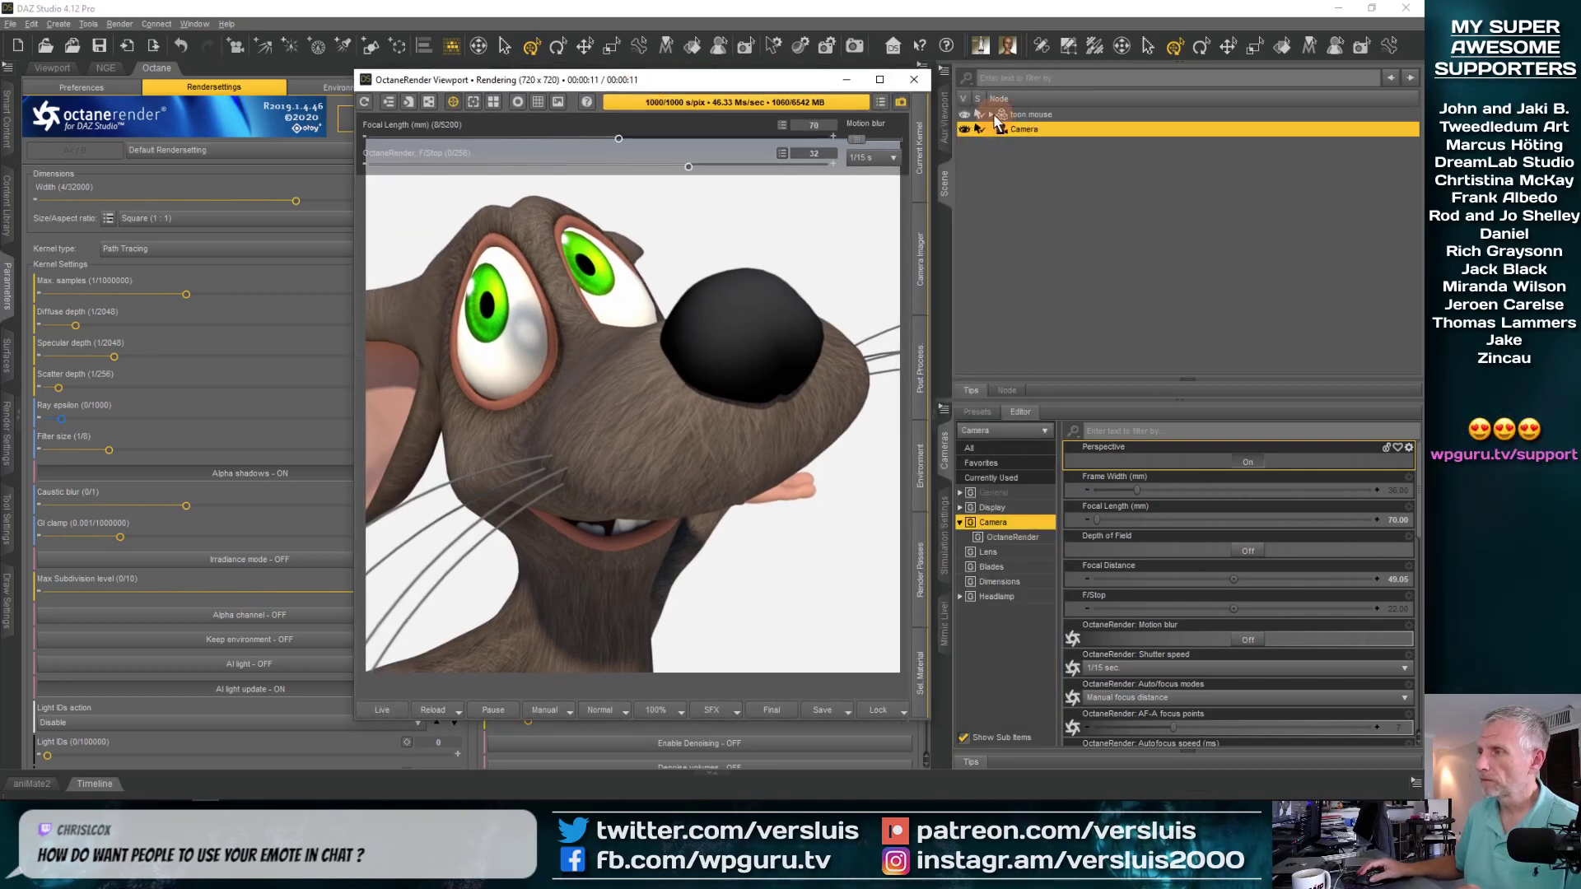
left_click_drag(746, 84, 1029, 109)
left_click(7, 201)
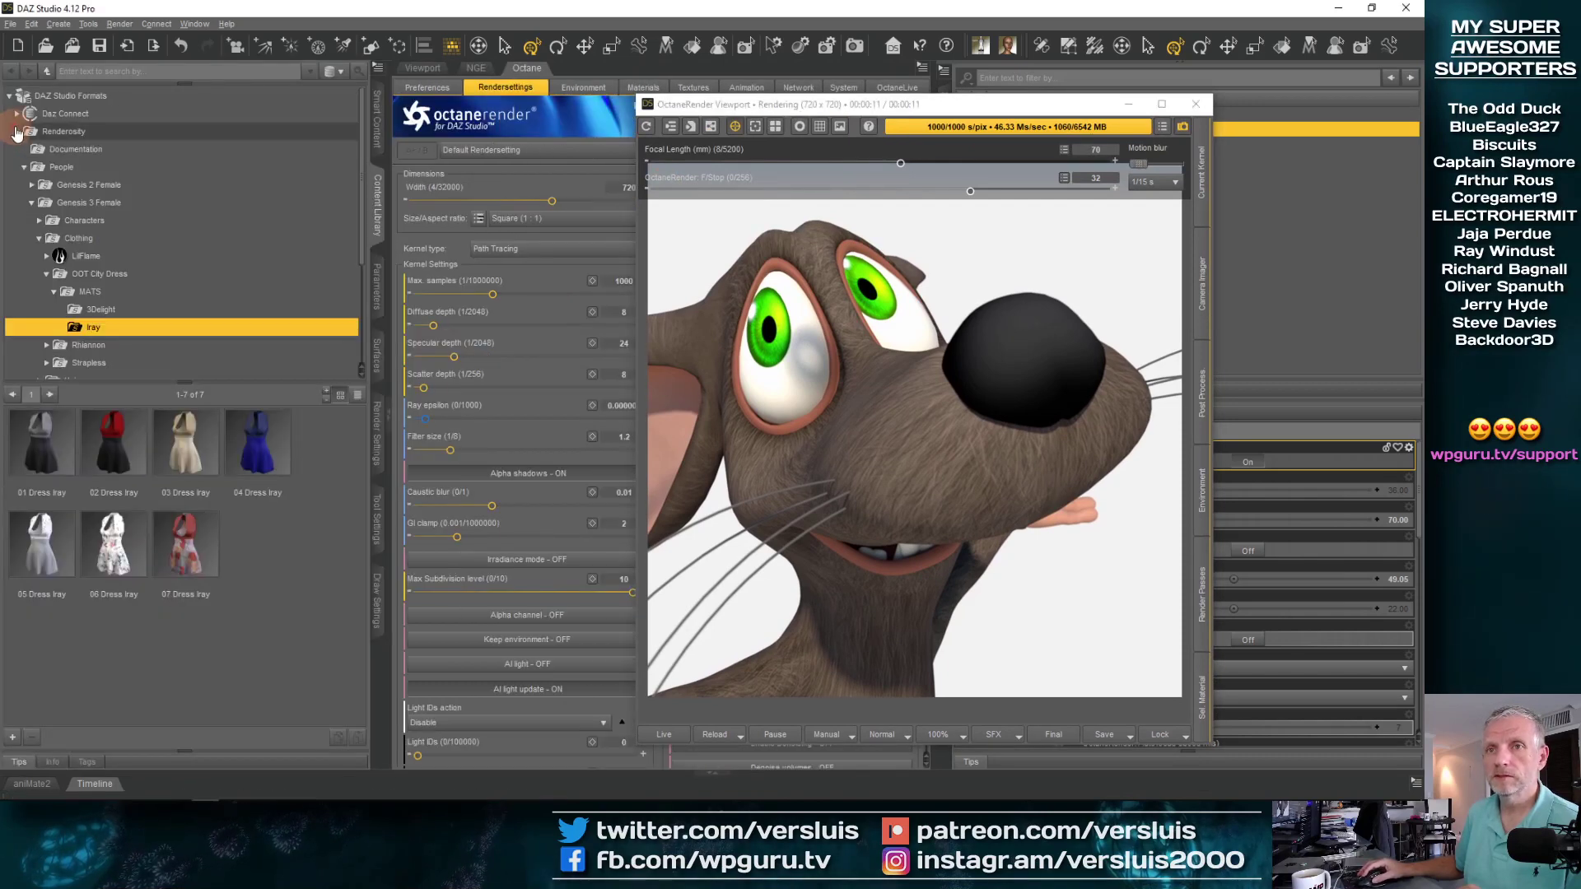
left_click(377, 122)
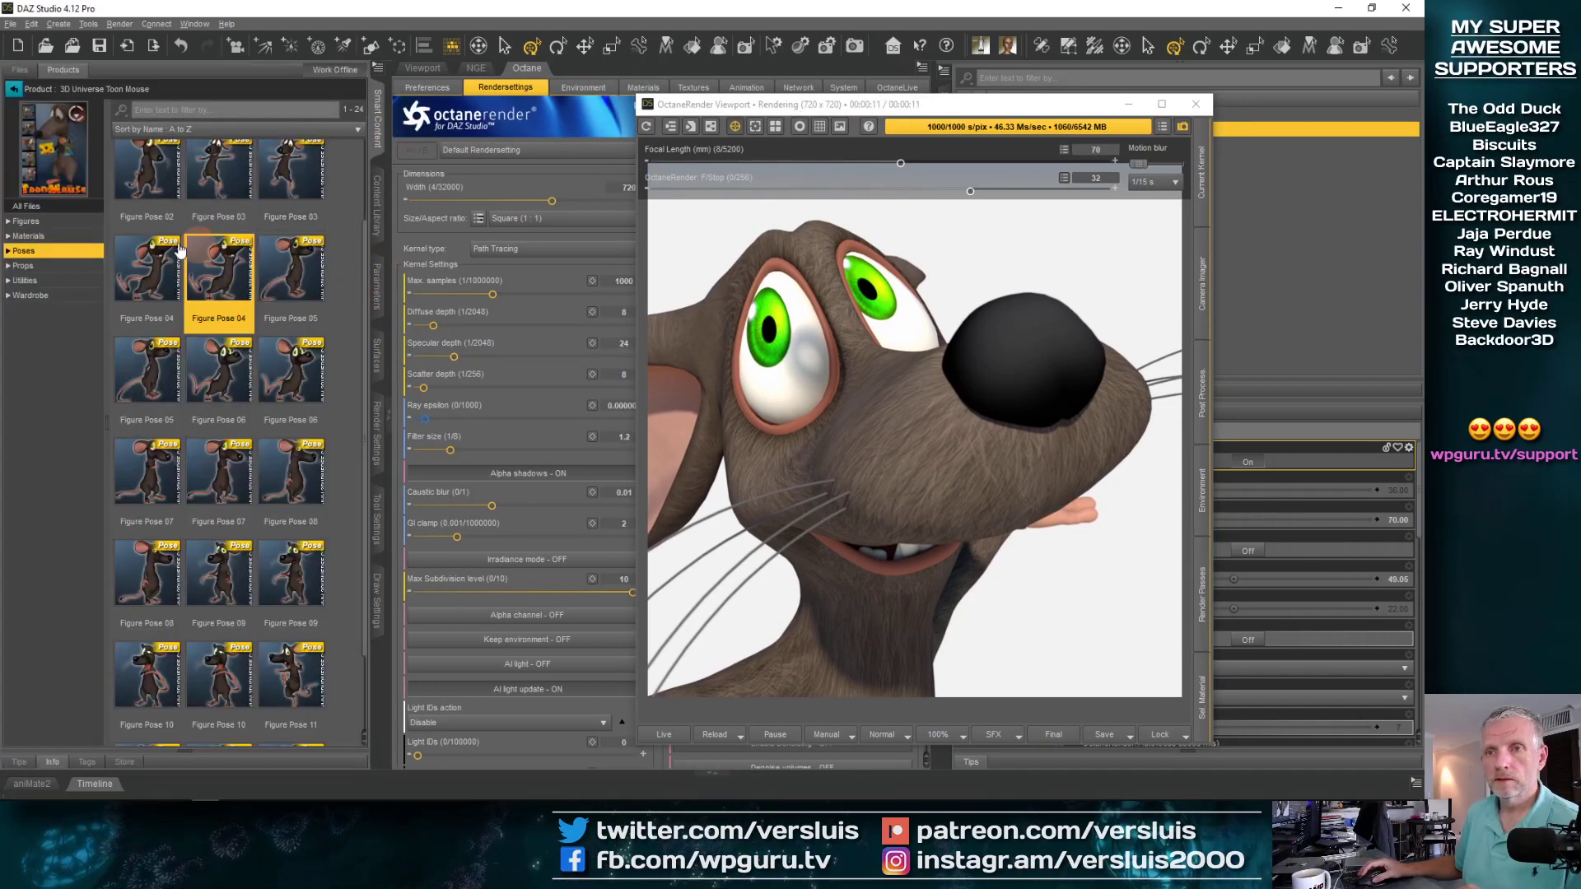
left_click(59, 266)
left_click(33, 281)
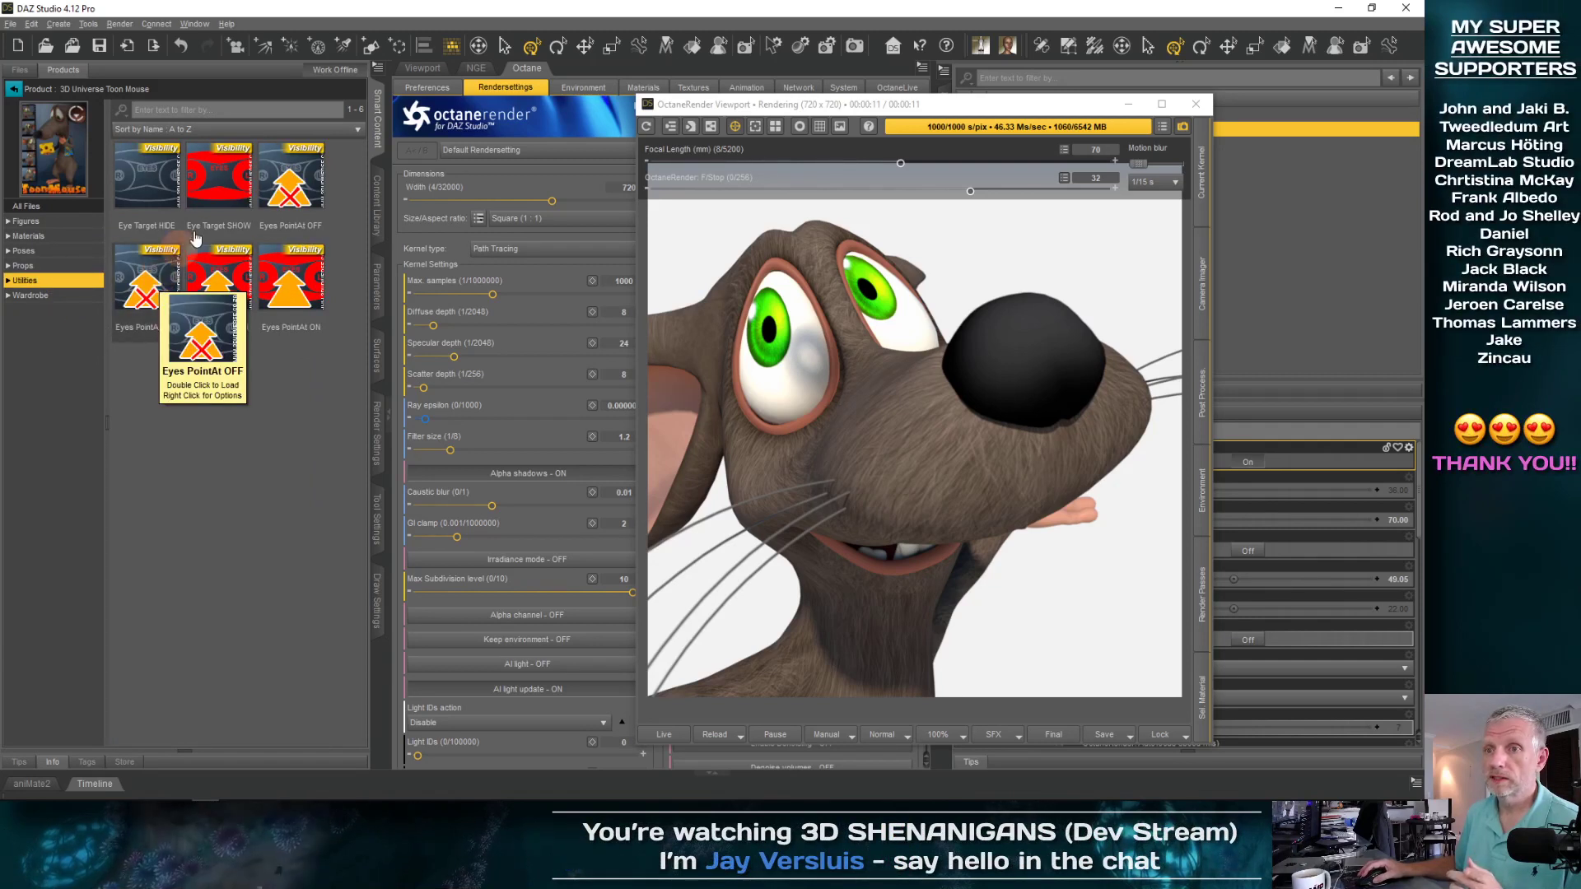
Apply the Eye Target HIDE preset to the toon mouse, turn on live updates in the render preview and reload the scene
mouse_move(222, 201)
left_click(173, 192)
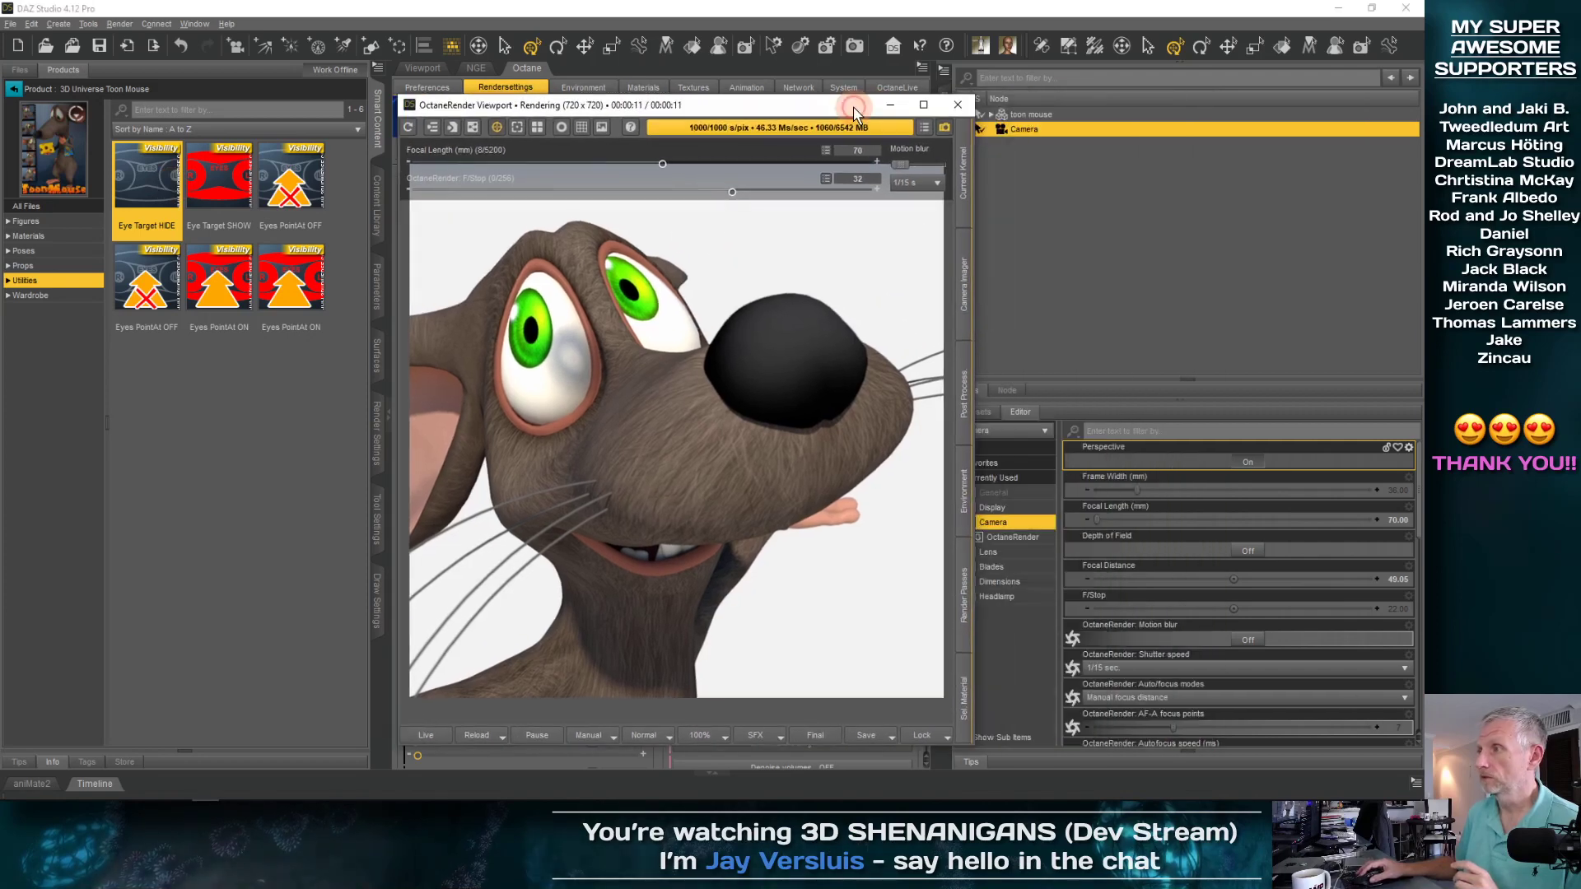
left_click_drag(1090, 105, 1135, 107)
left_click(165, 194)
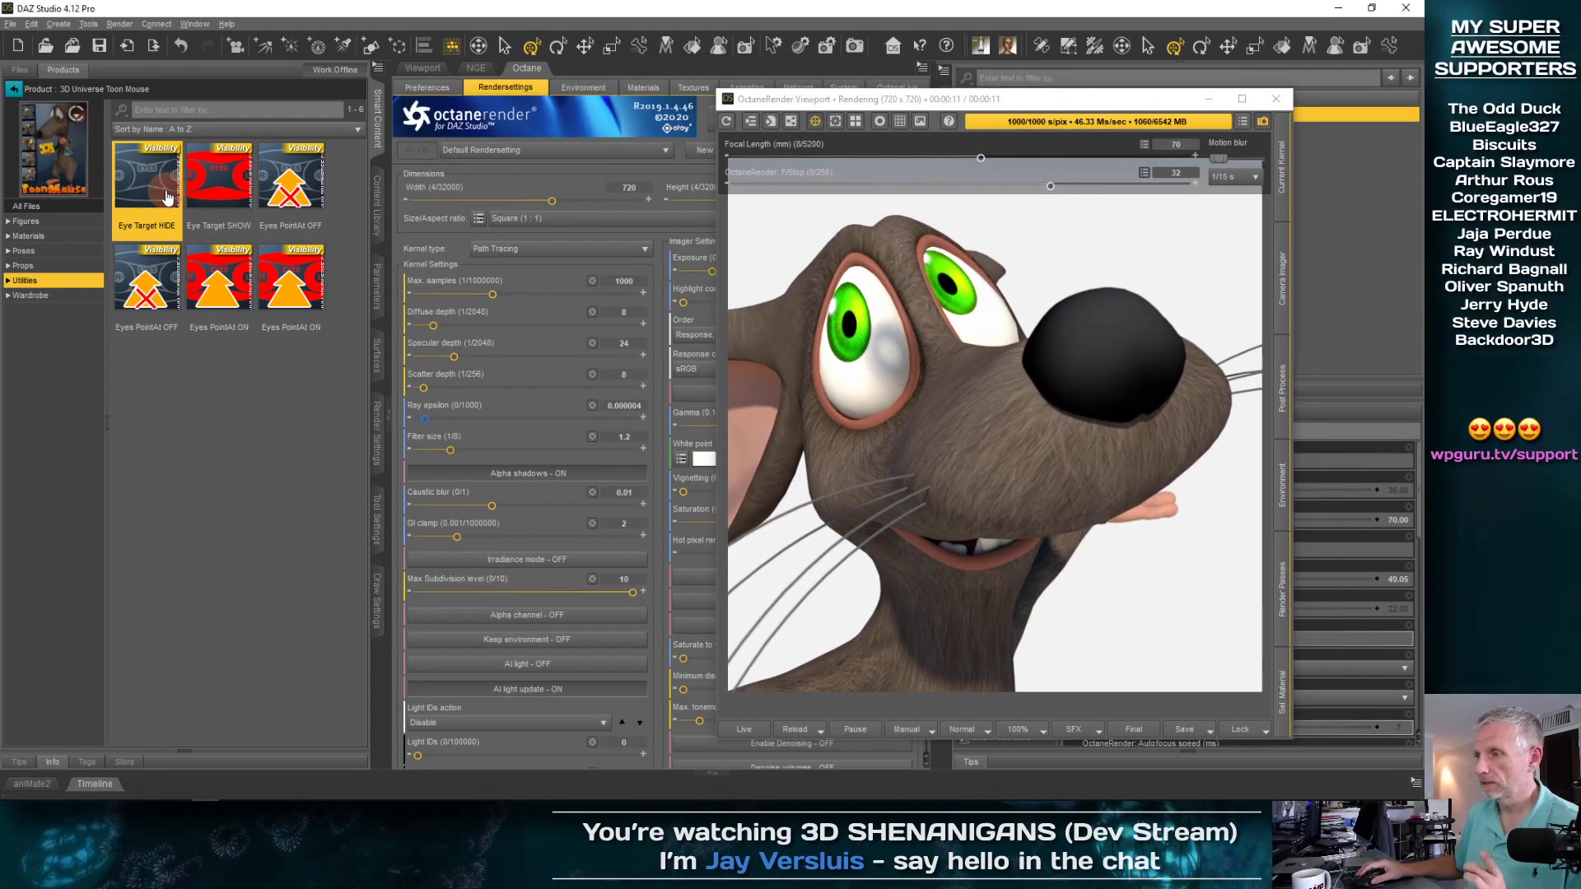
left_click(749, 729)
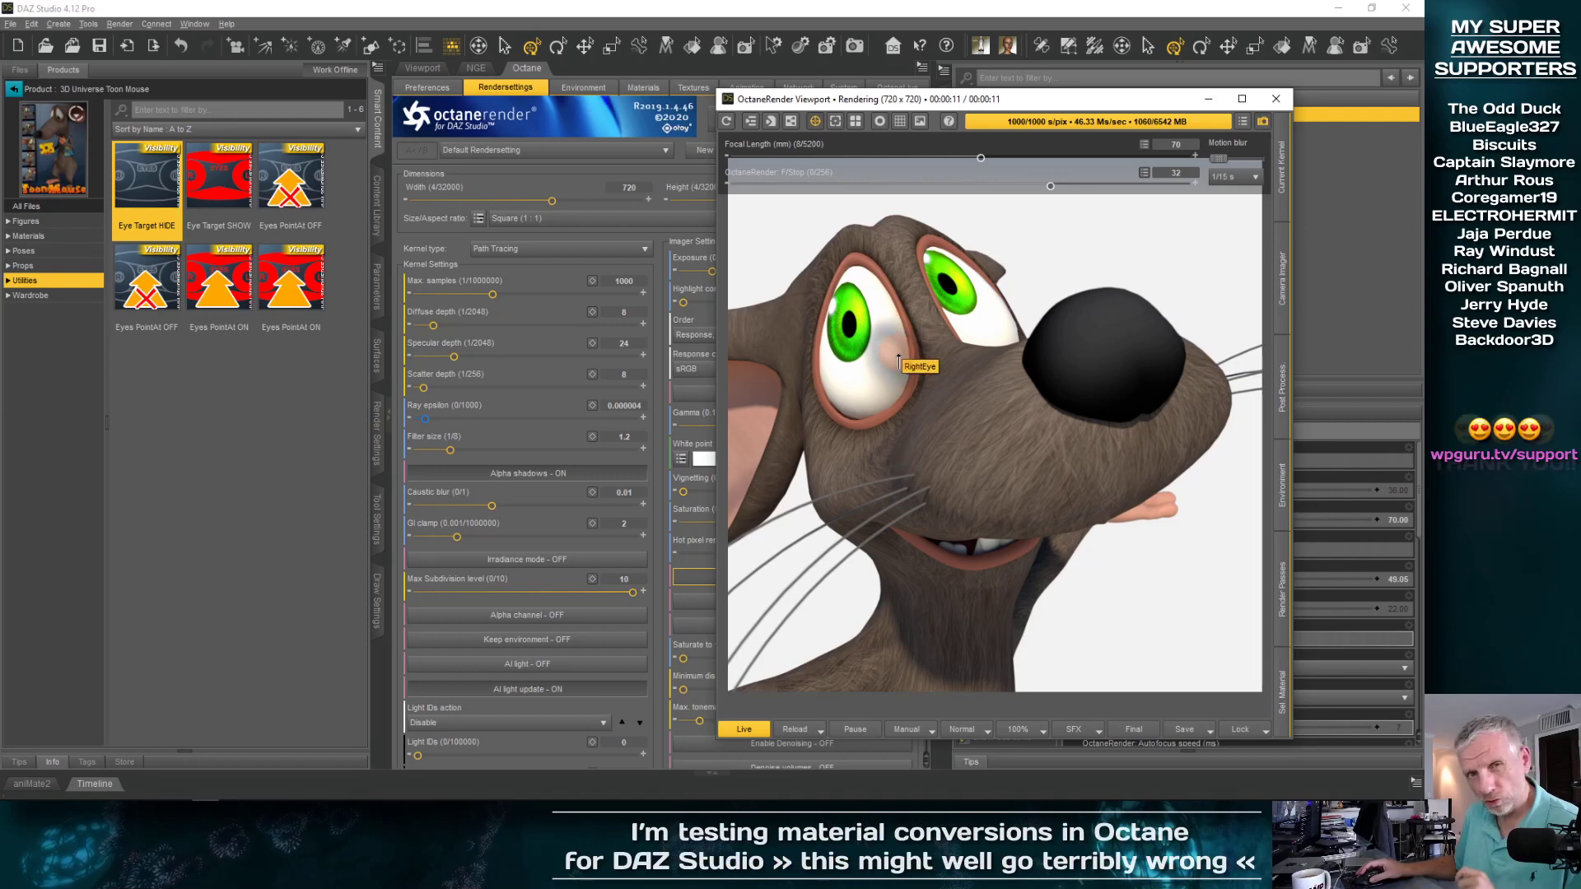
left_click(821, 730)
left_click(824, 681)
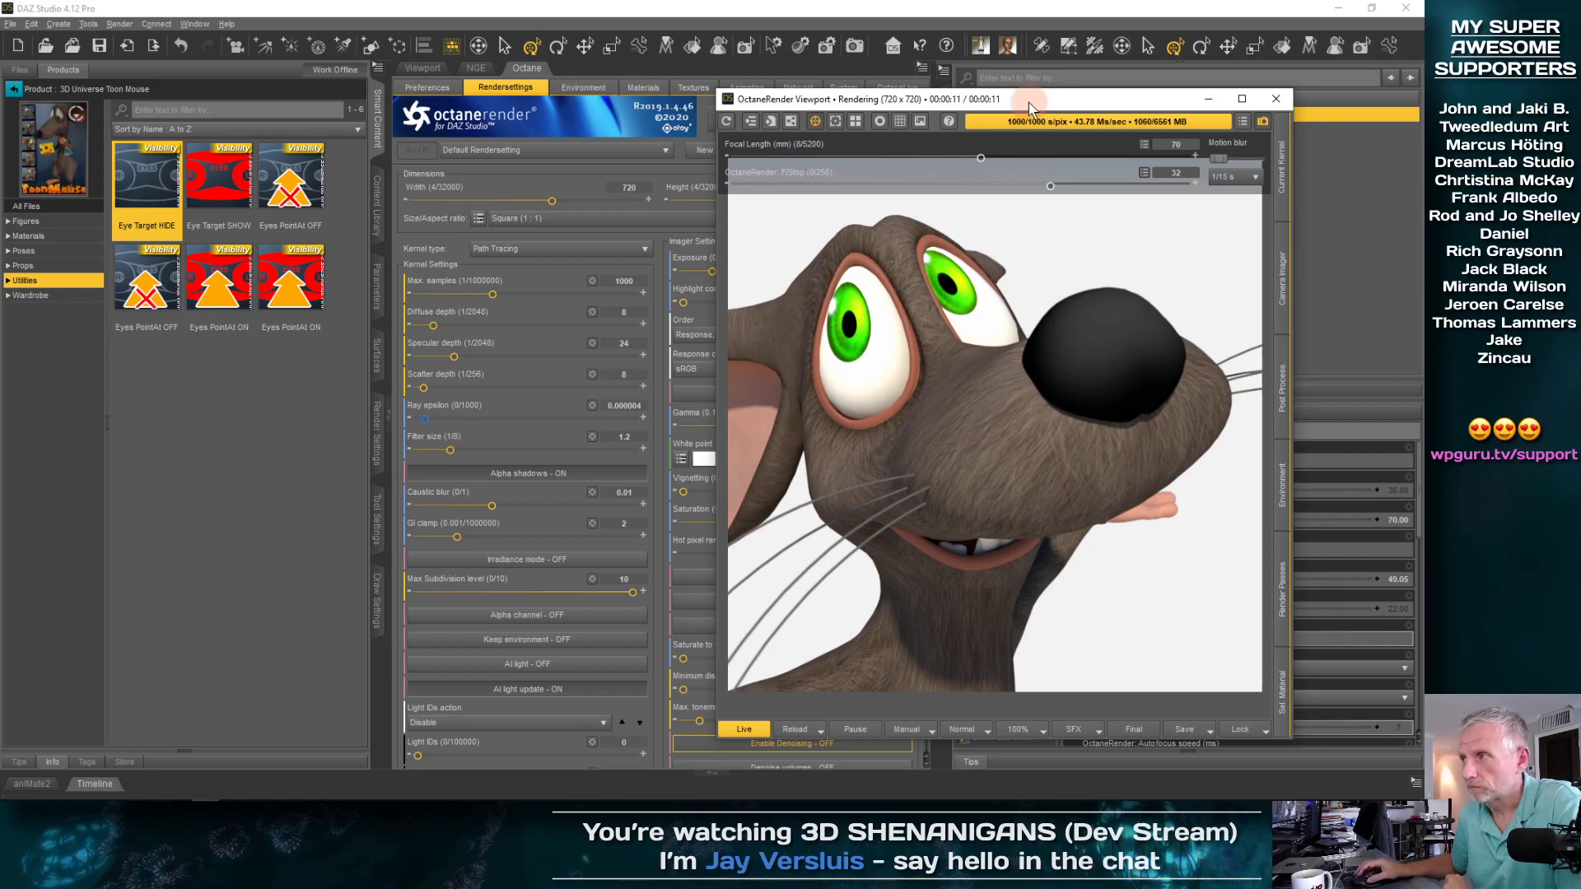
Turn on the alpha channel in the render preview's current kernel settings to make the background transparent
left_click_drag(1029, 107, 964, 96)
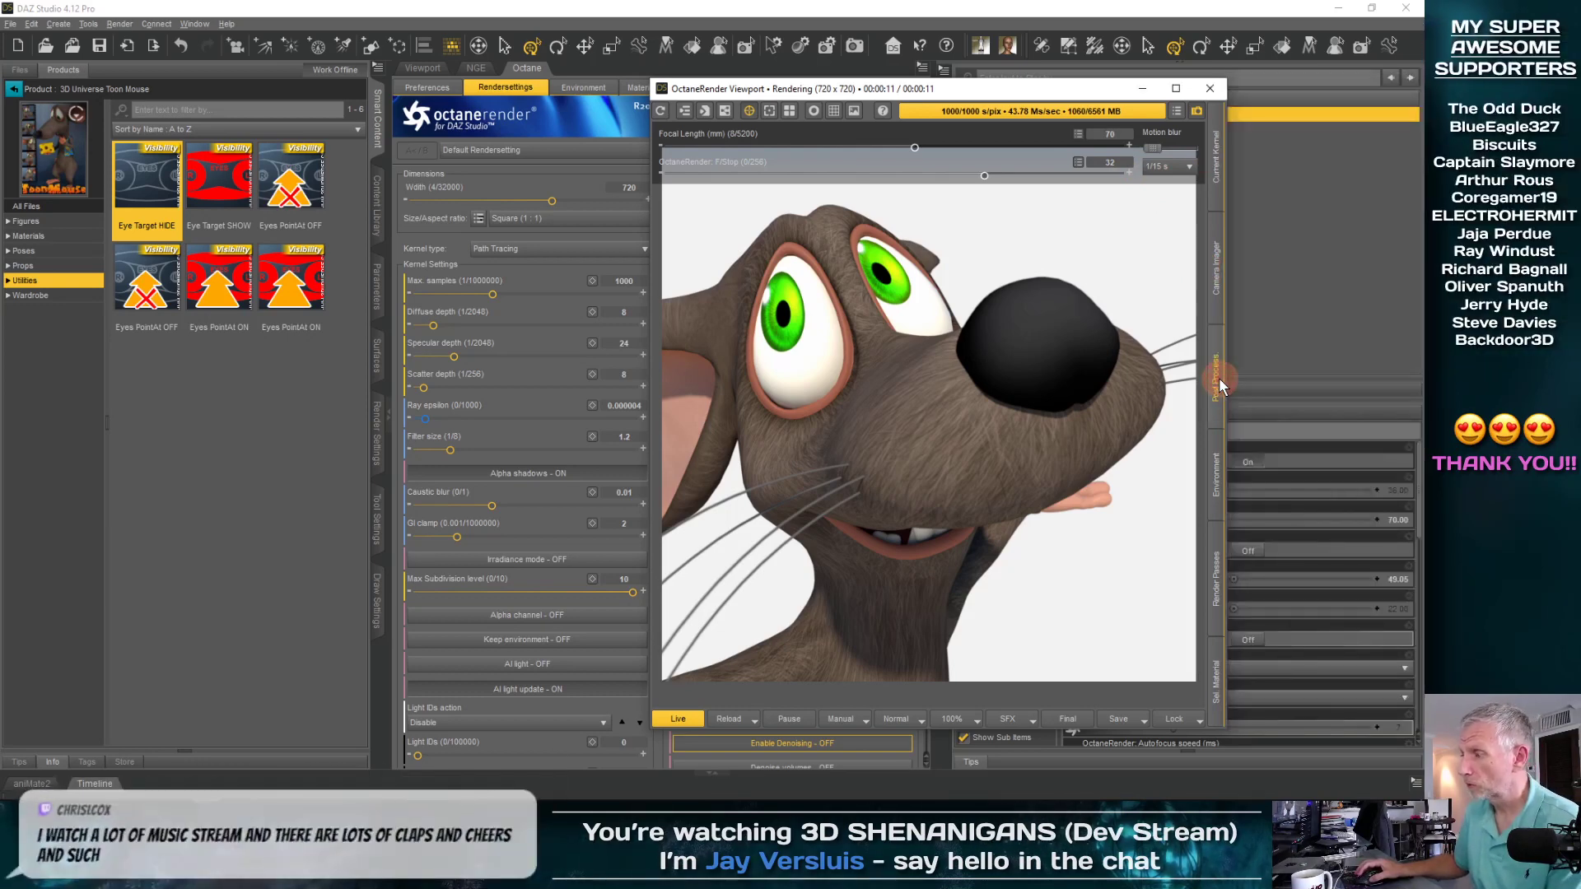
left_click_drag(1104, 92, 906, 84)
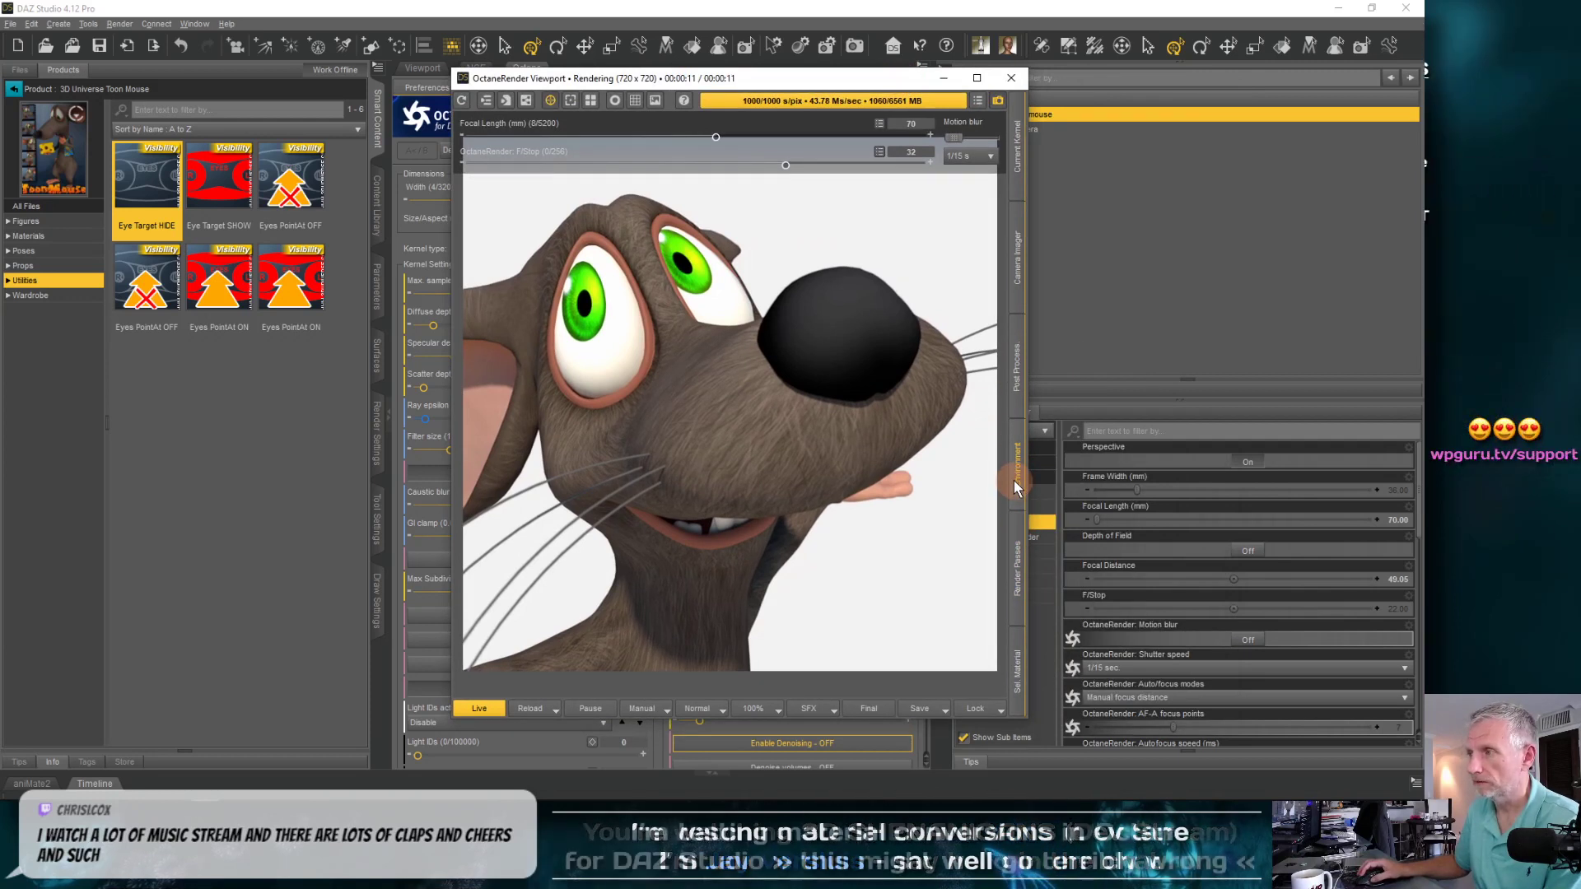
left_click(1019, 249)
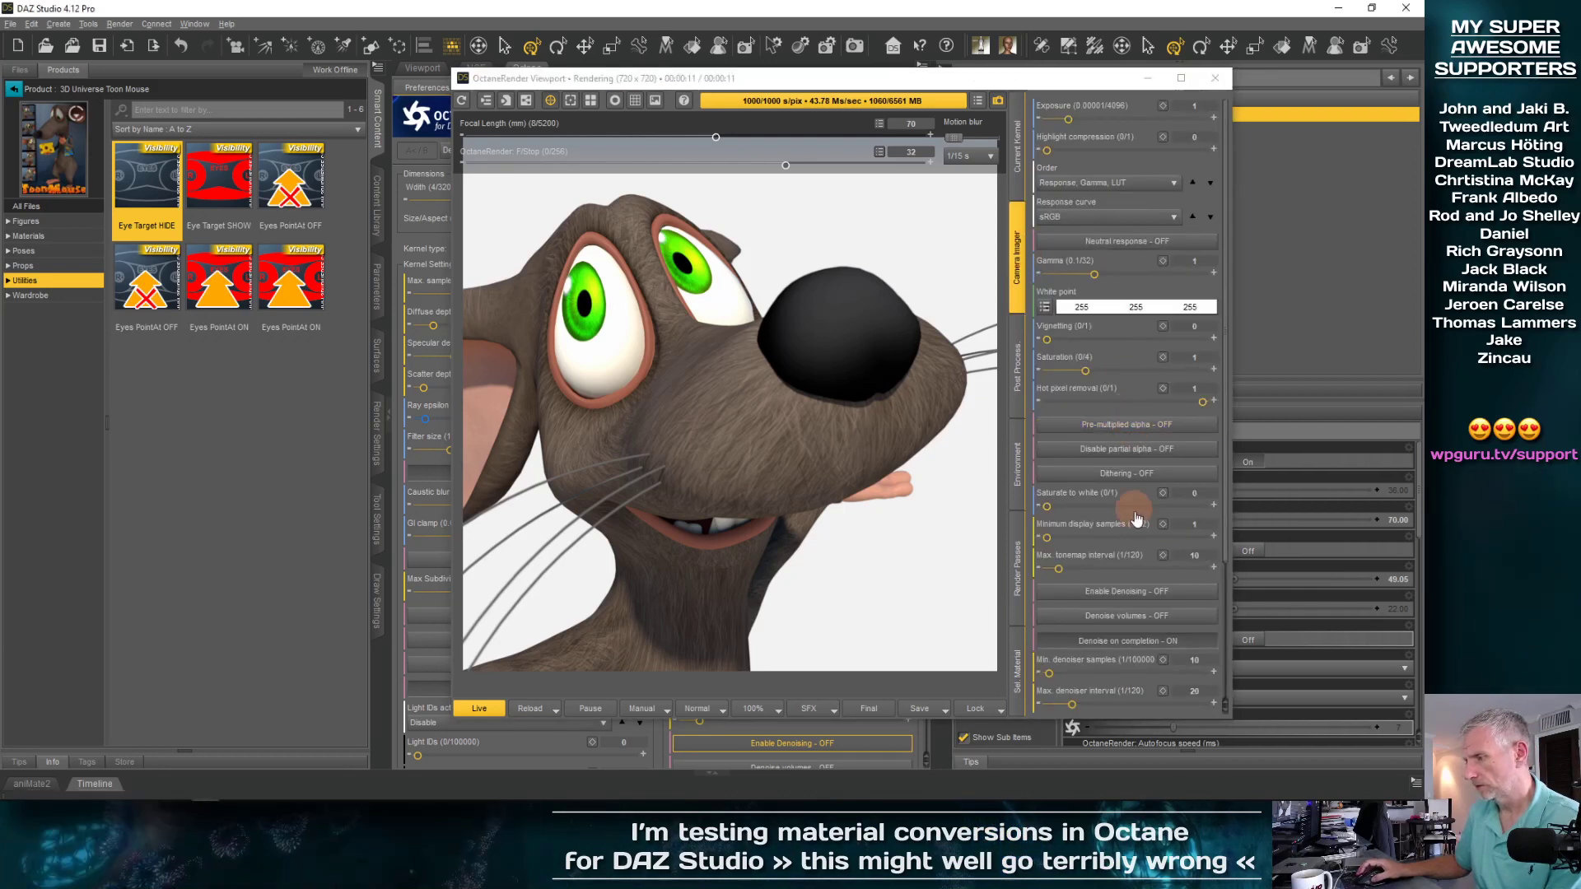
left_click_drag(1225, 459, 1235, 619)
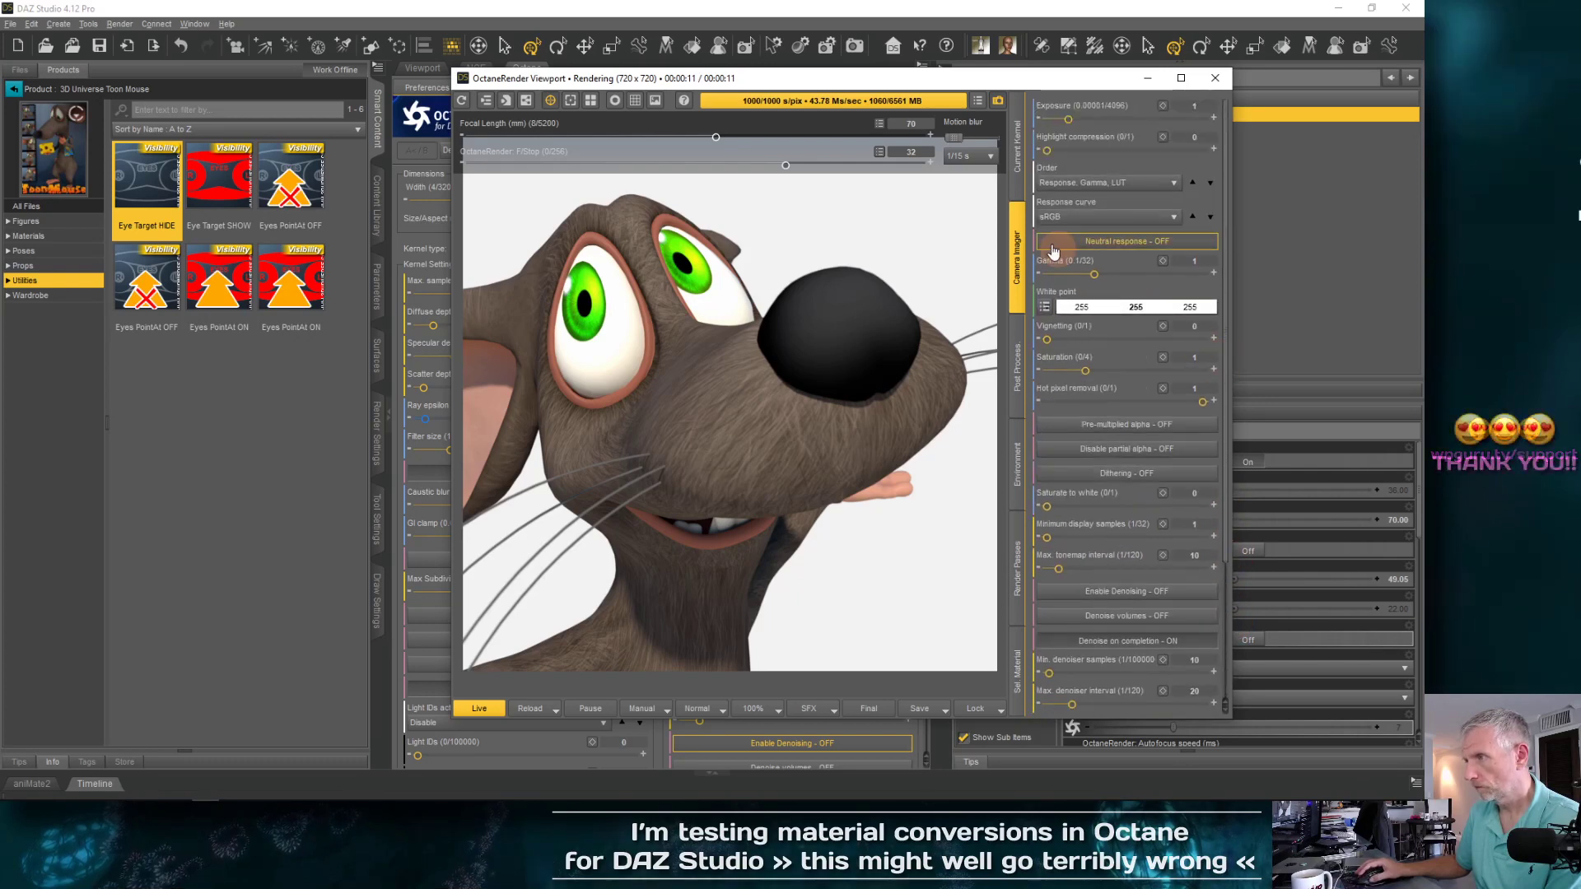
left_click(1013, 185)
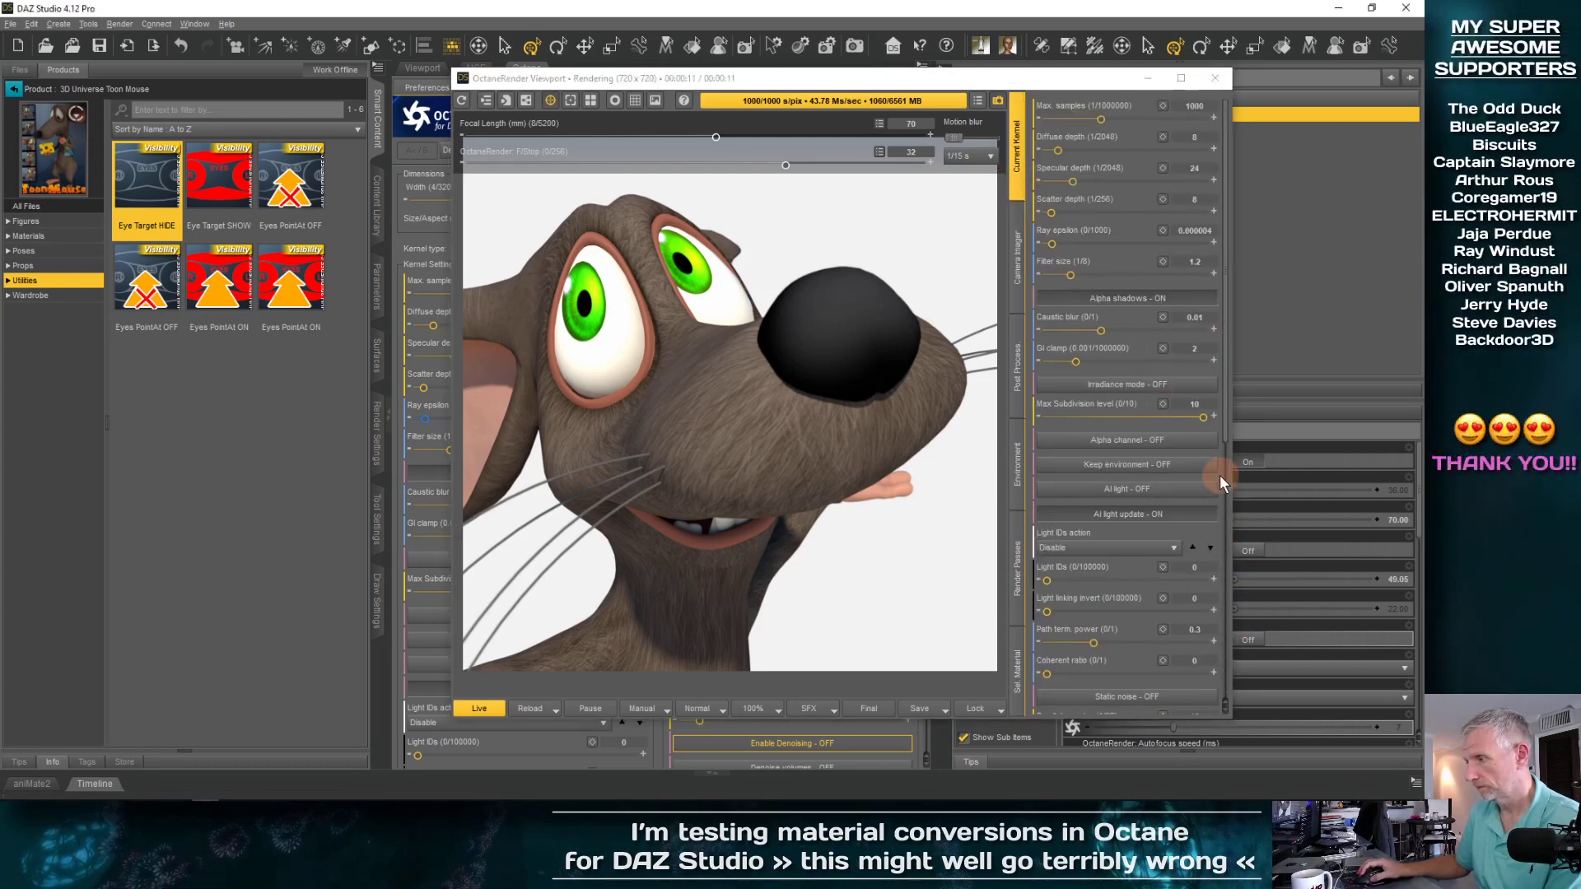
left_click(1164, 445)
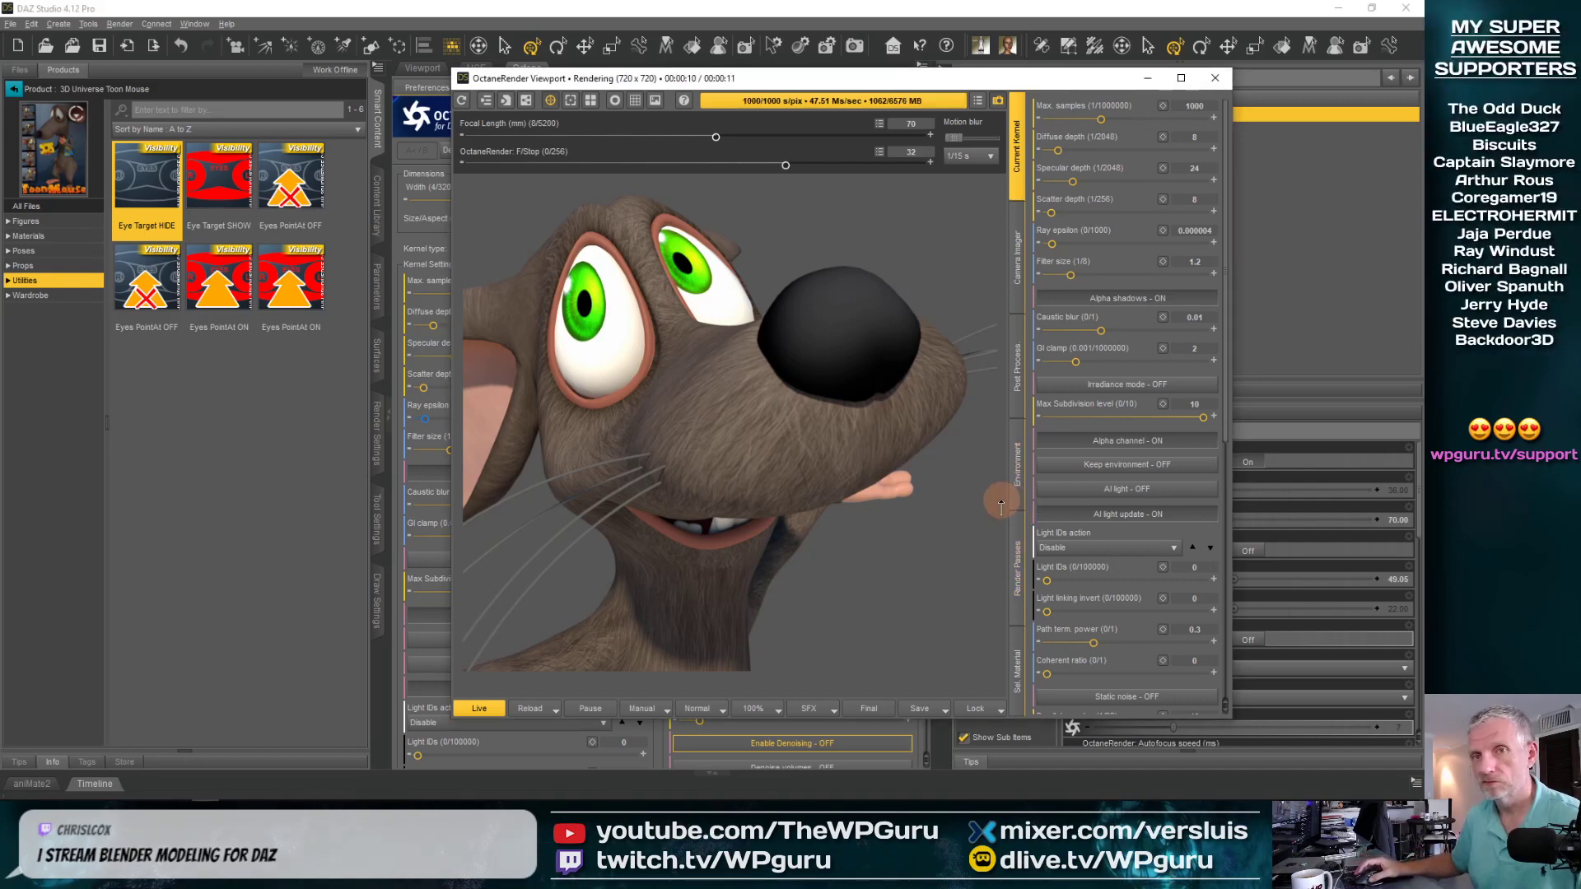
Return to the 3D viewport with the mouse's right eye parameters shown and minimise the render preview
left_click_drag(1006, 81, 943, 56)
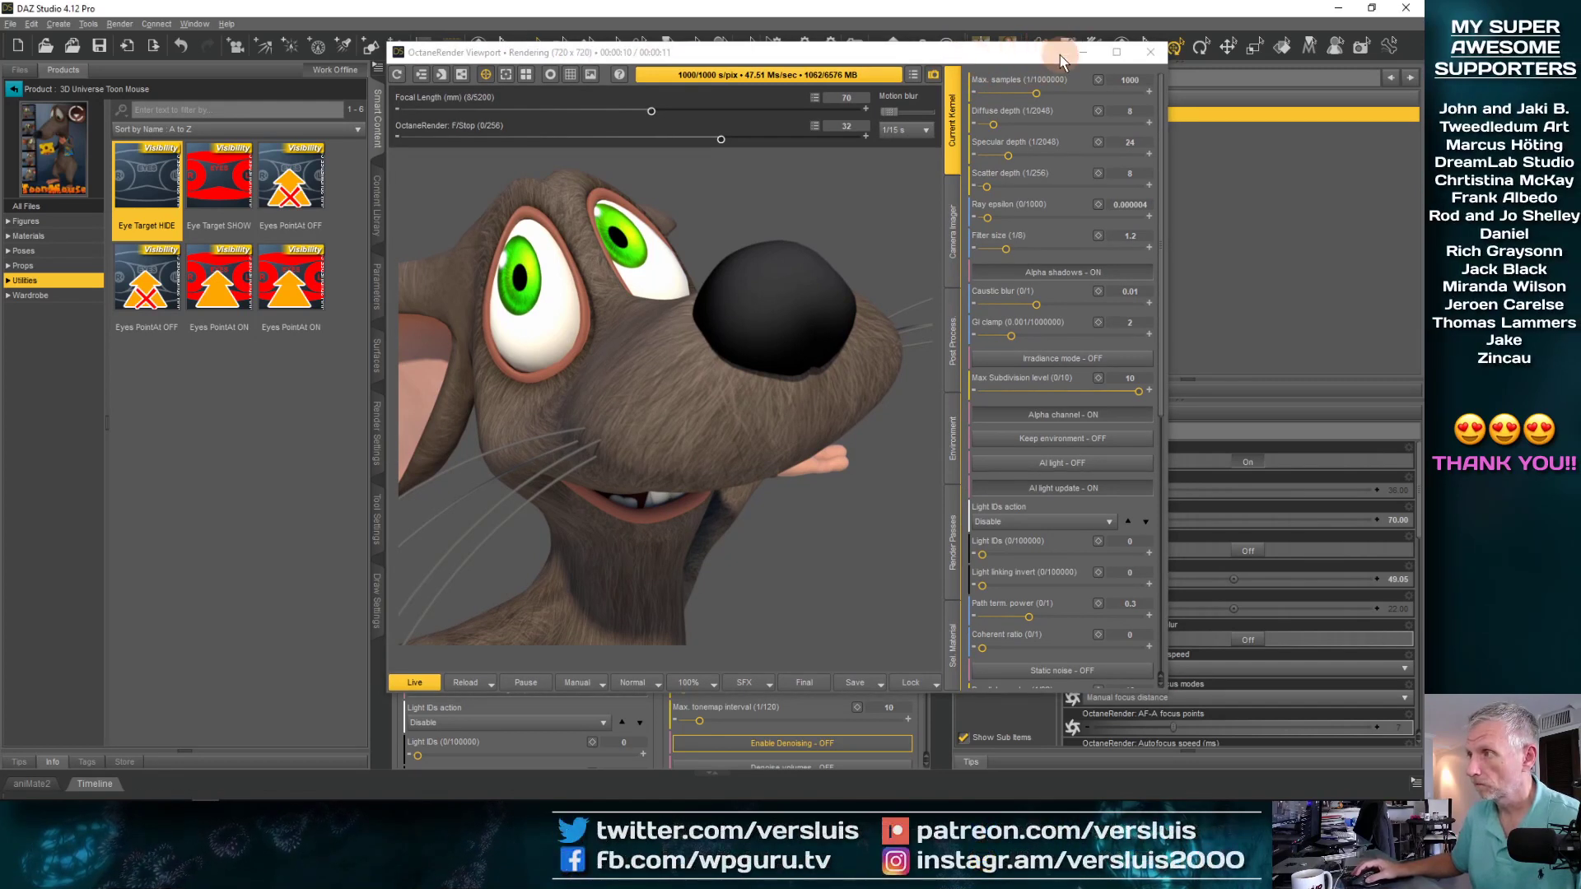
left_click(912, 517)
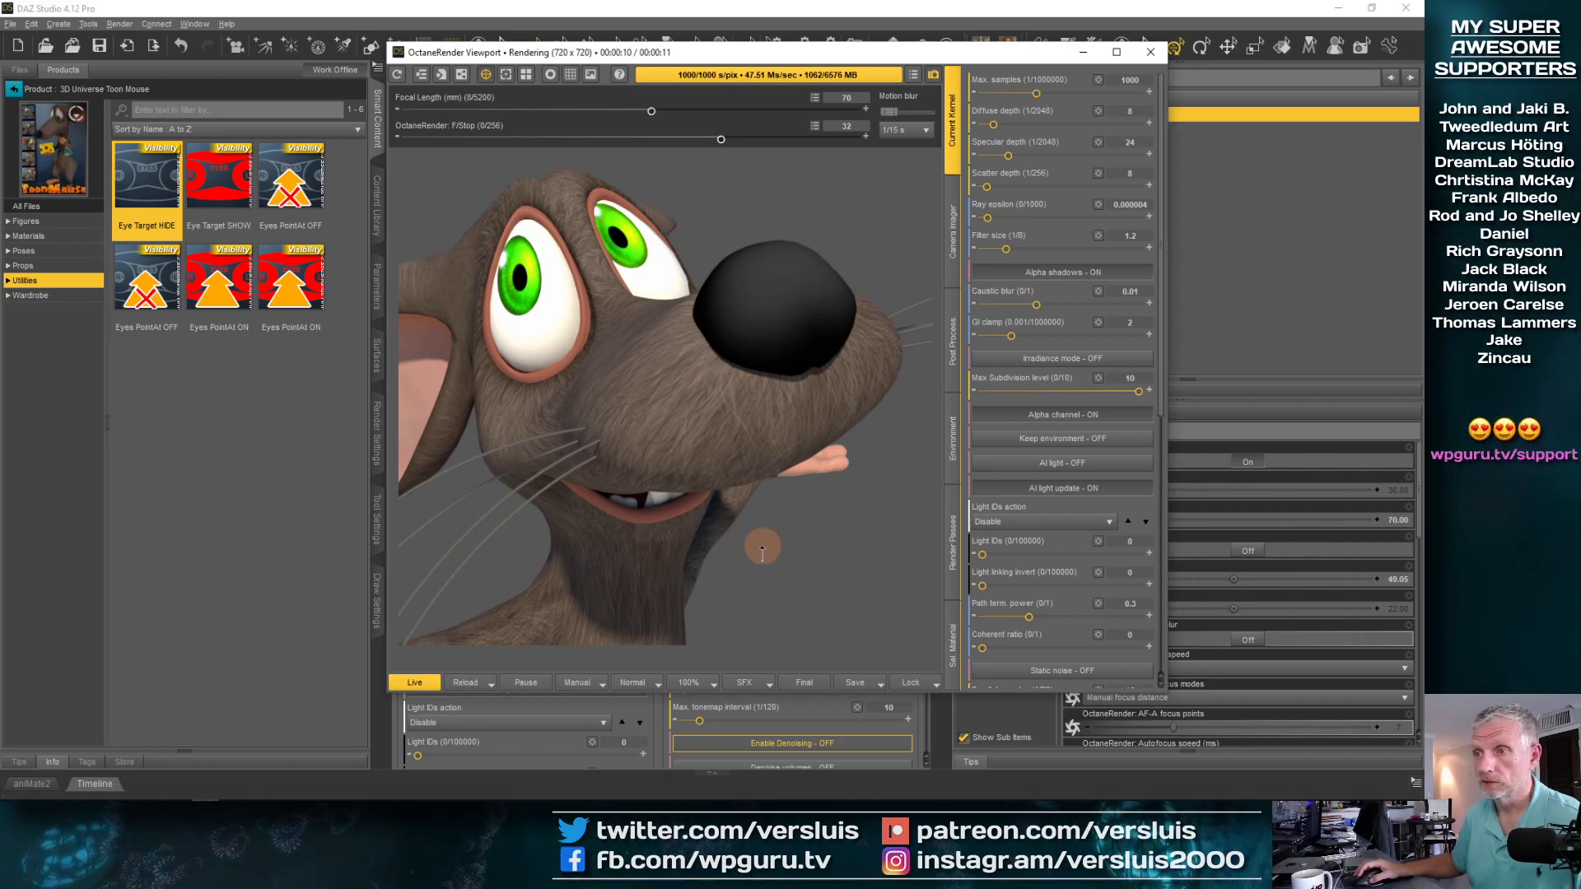
left_click_drag(787, 56, 1235, 66)
left_click(425, 70)
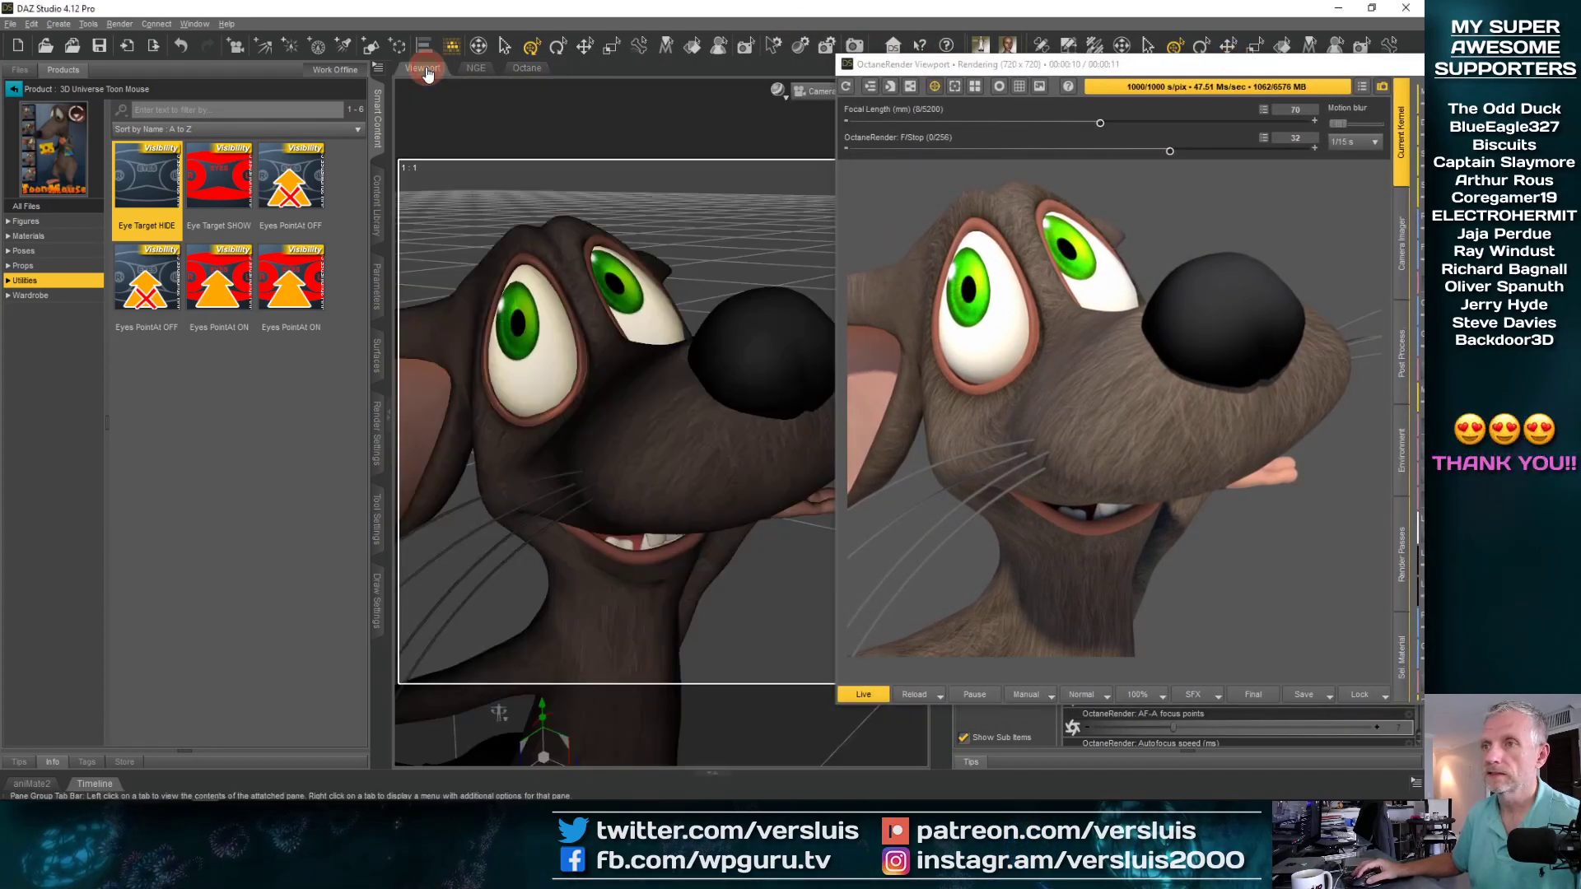
left_click(376, 288)
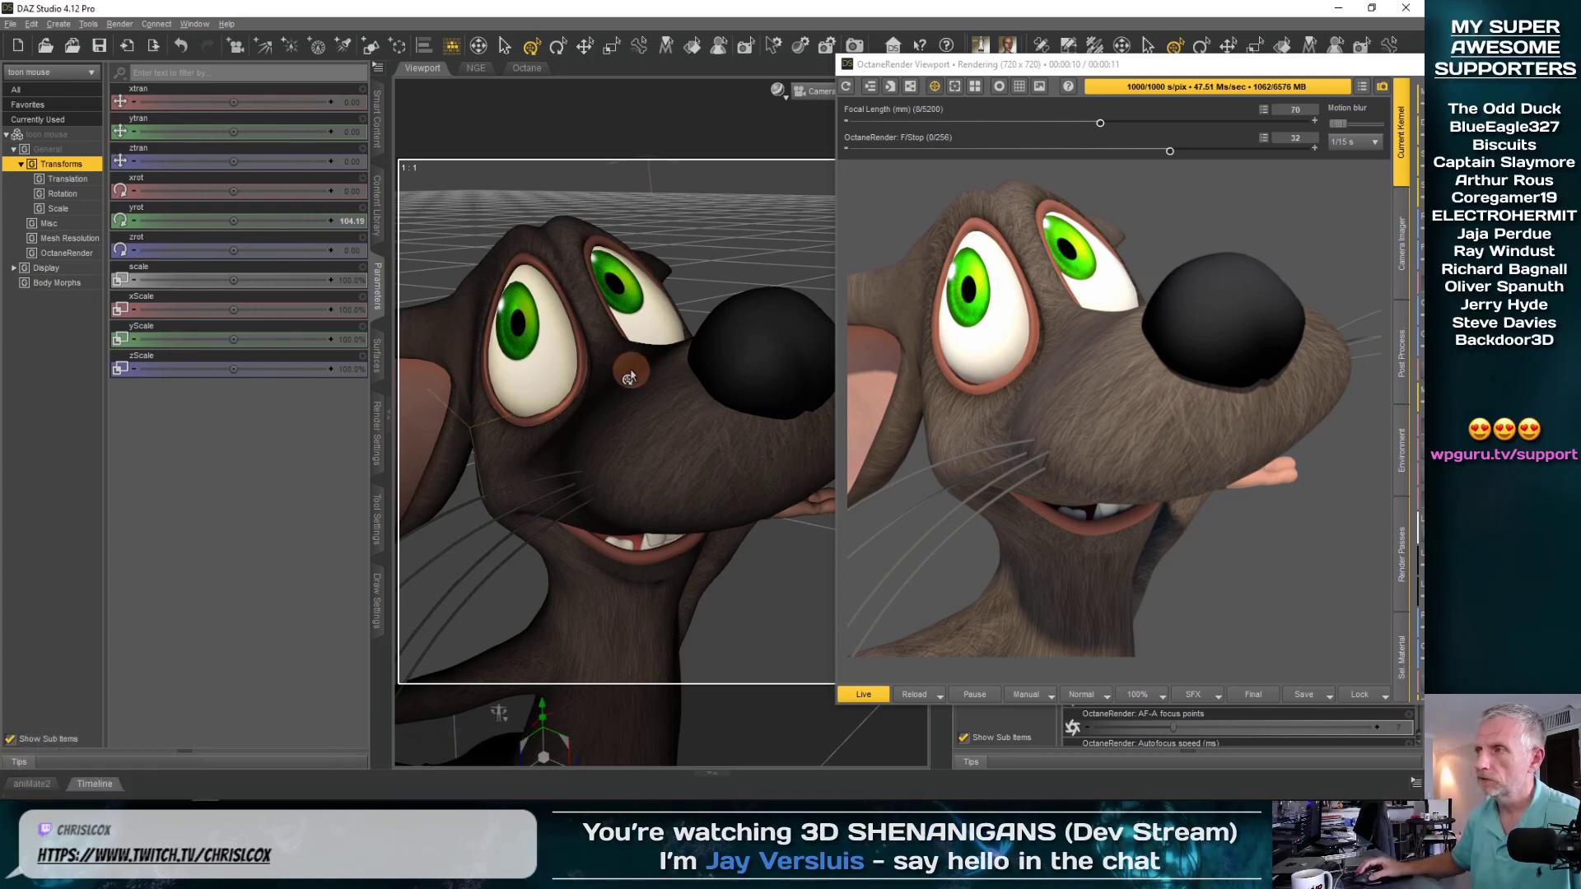
left_click_drag(895, 72, 935, 70)
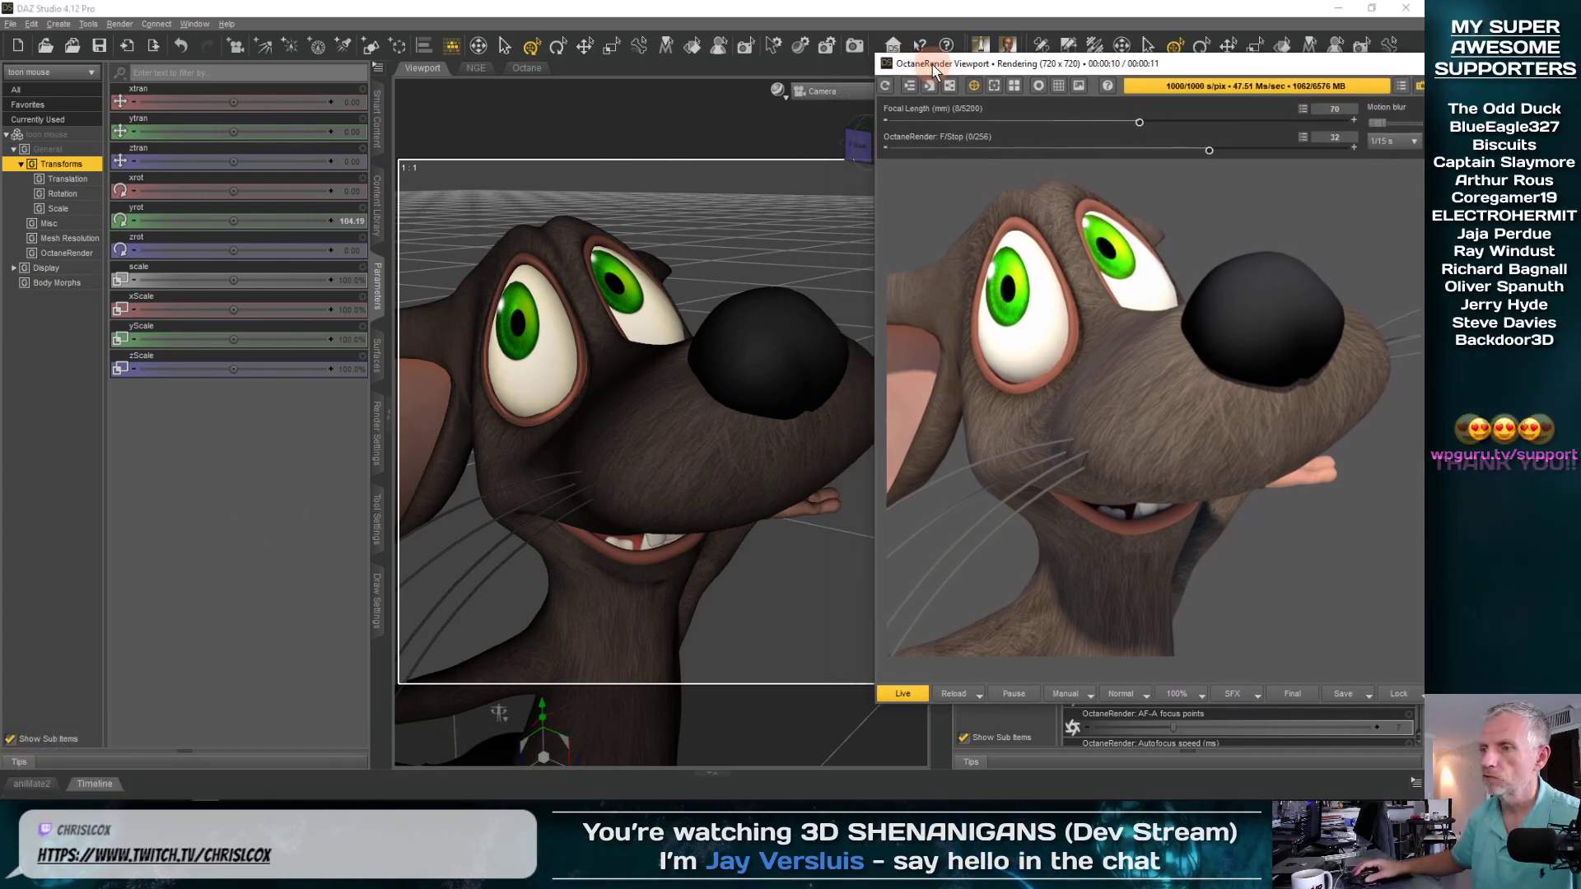
left_click(546, 365)
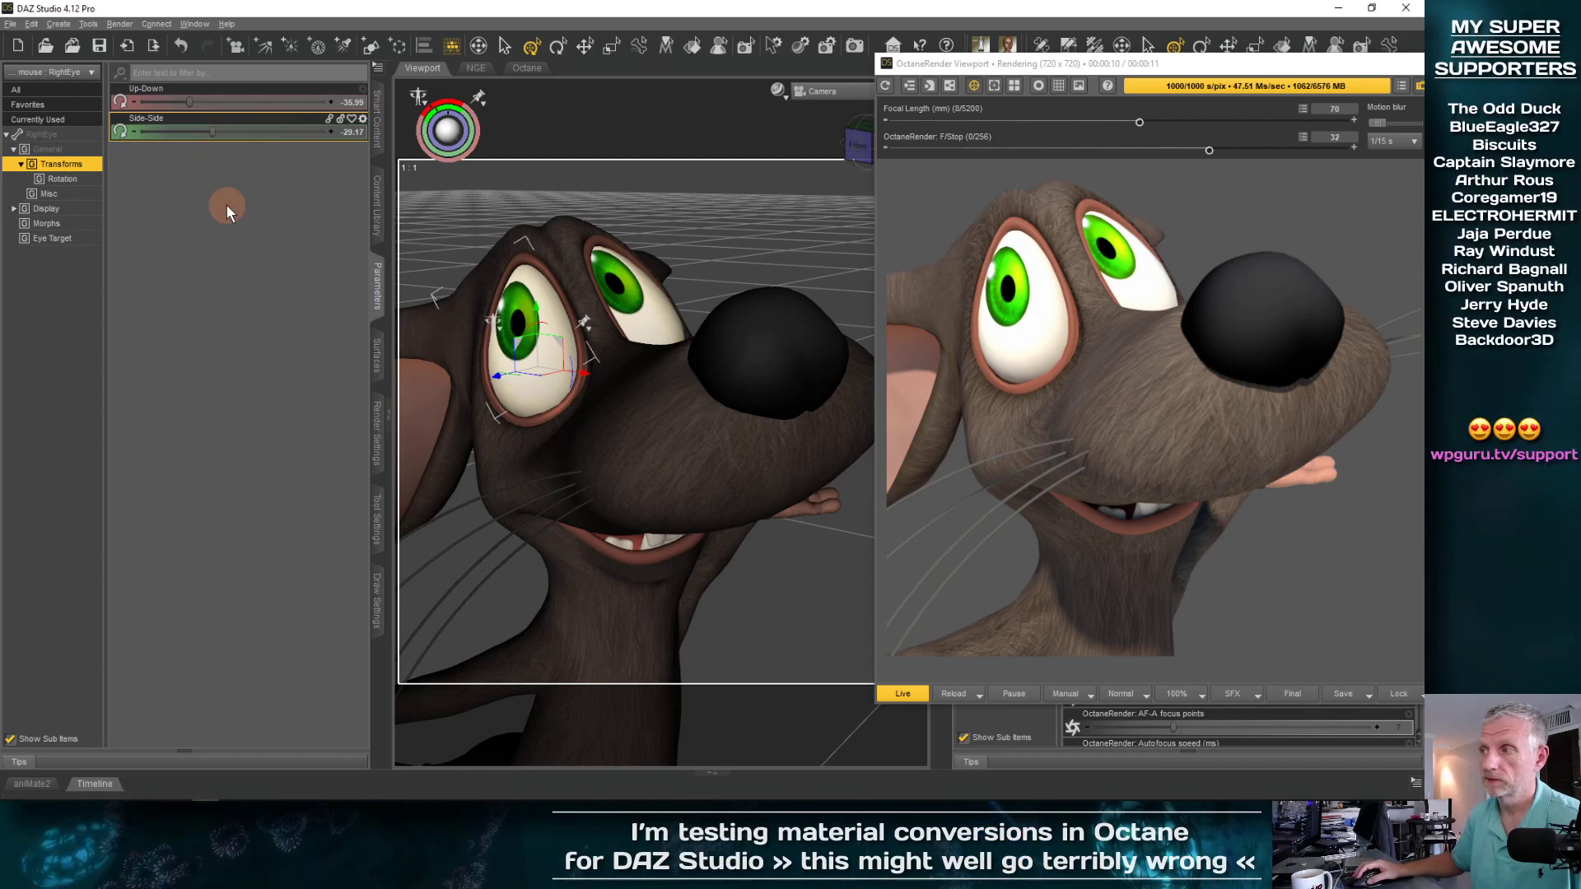
left_click_drag(1166, 63, 976, 82)
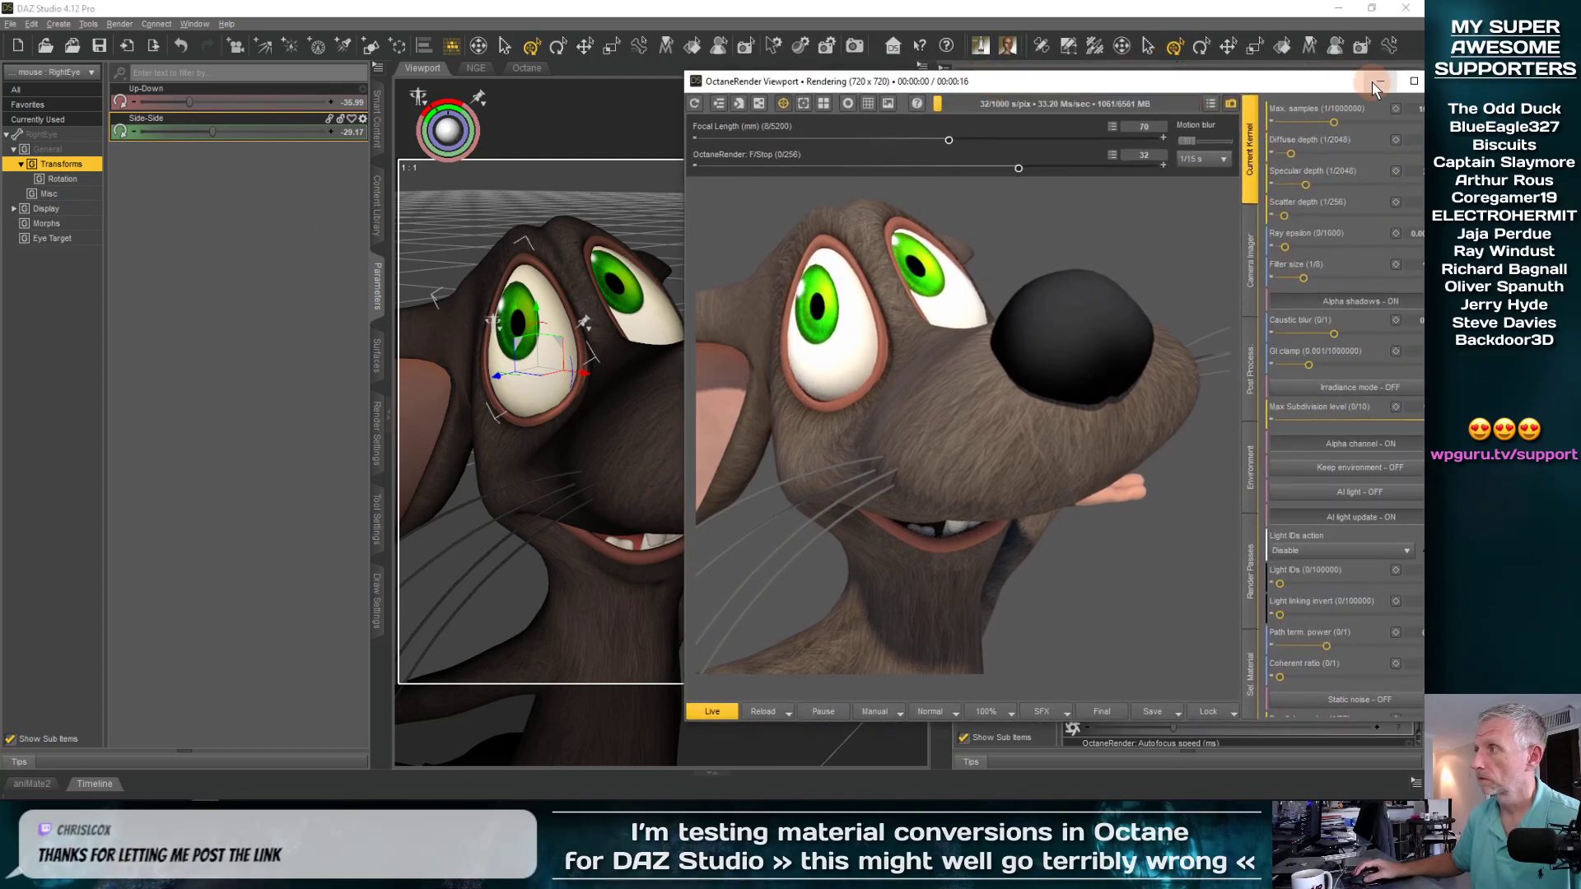
left_click(1379, 81)
Examine the toon mouse's display settings and body morphs, the head's expression morphs and the rotation parameters of both eyes
left_click(1030, 115)
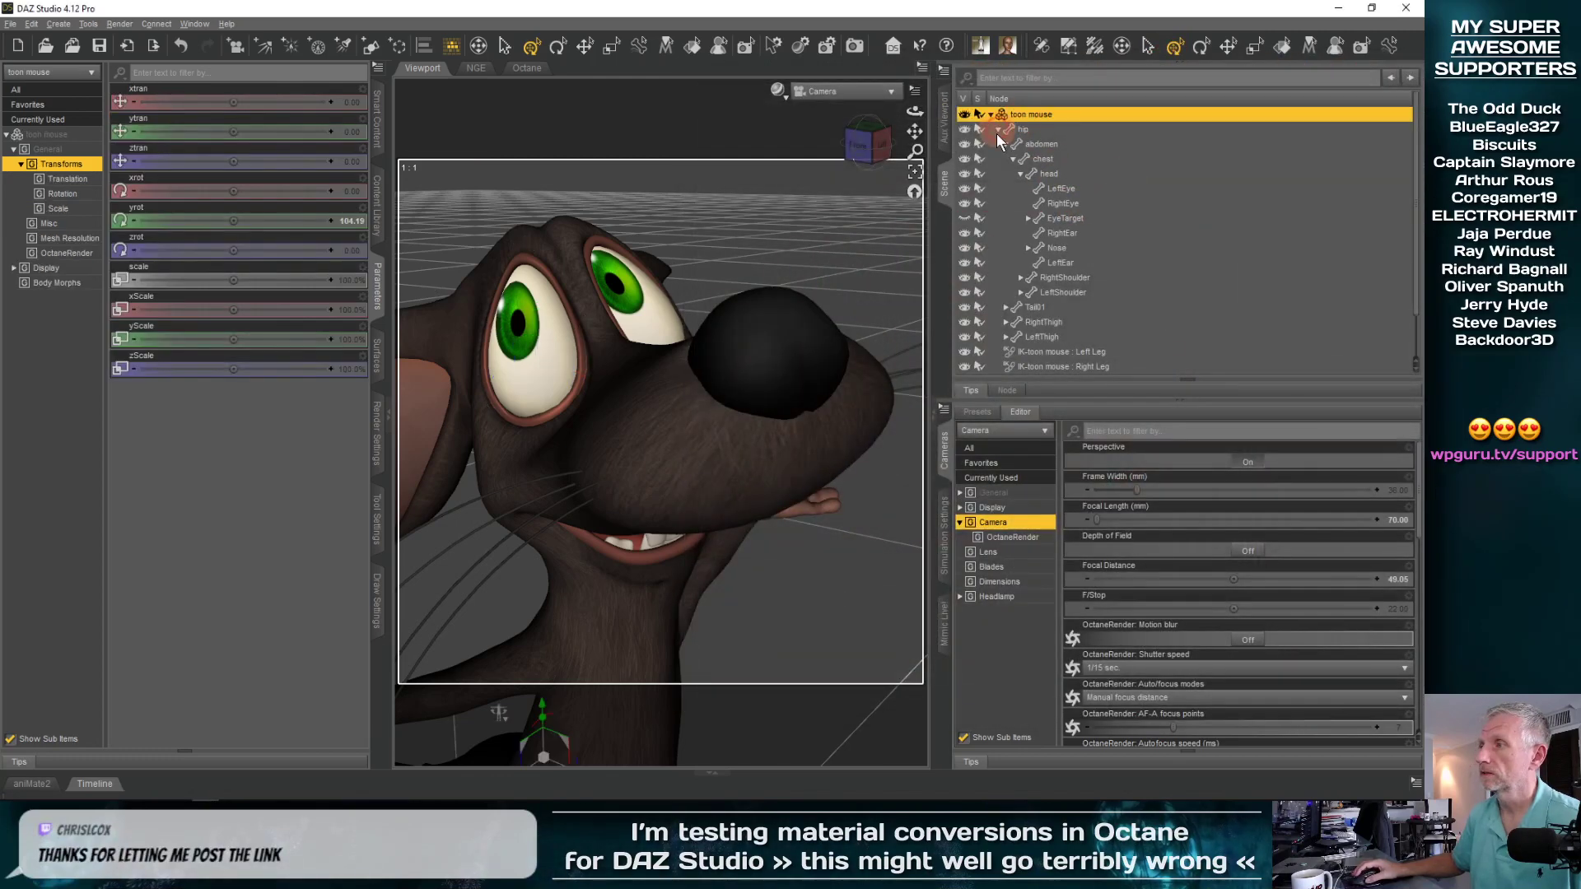
left_click(49, 268)
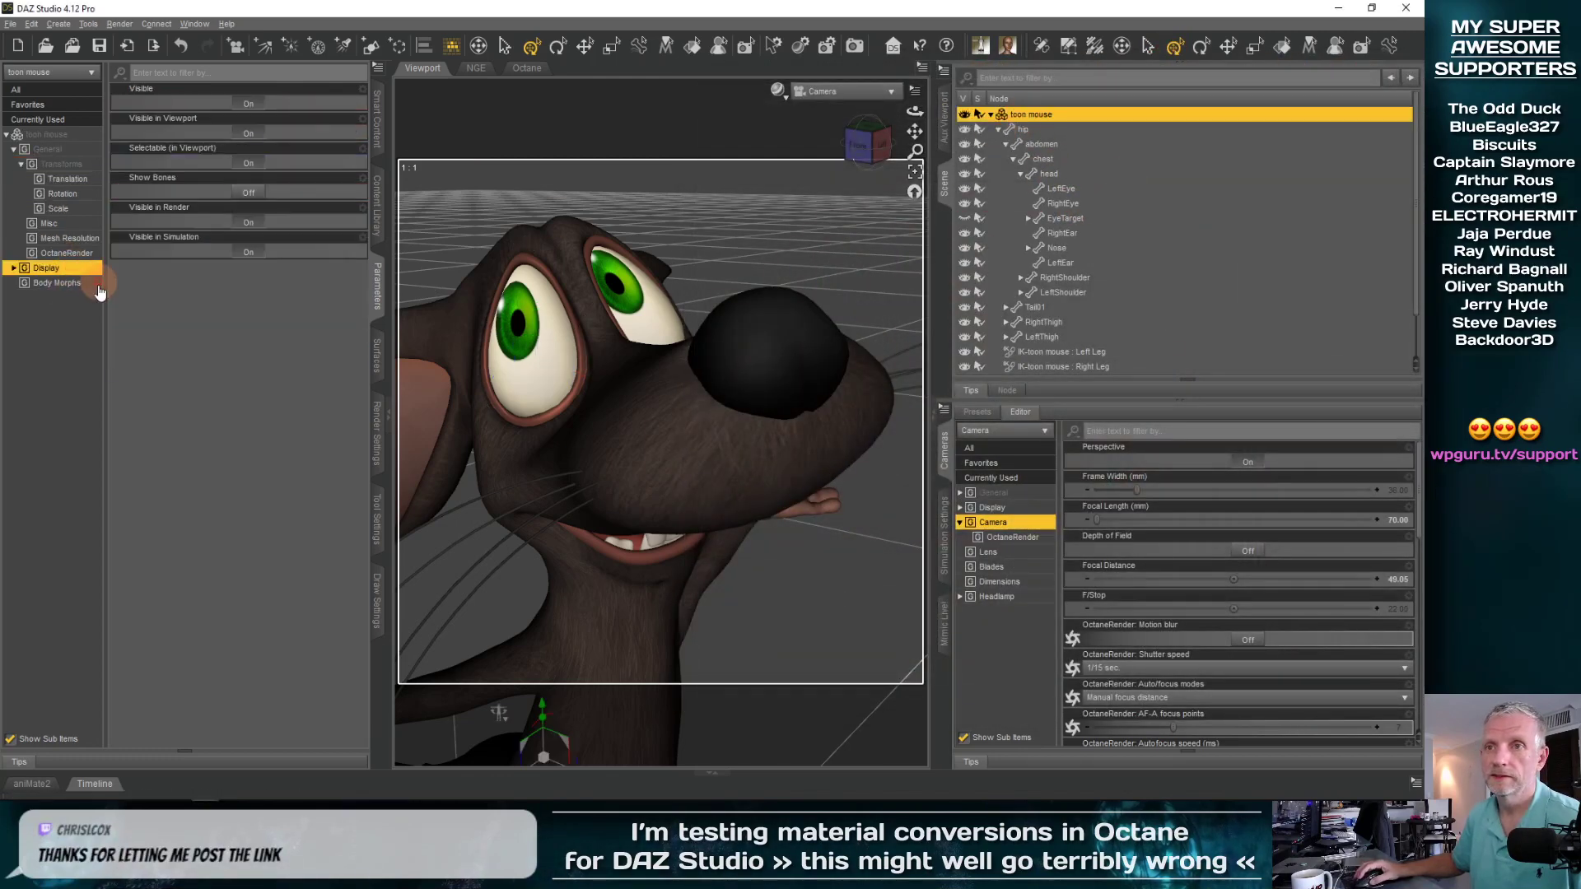
left_click(66, 287)
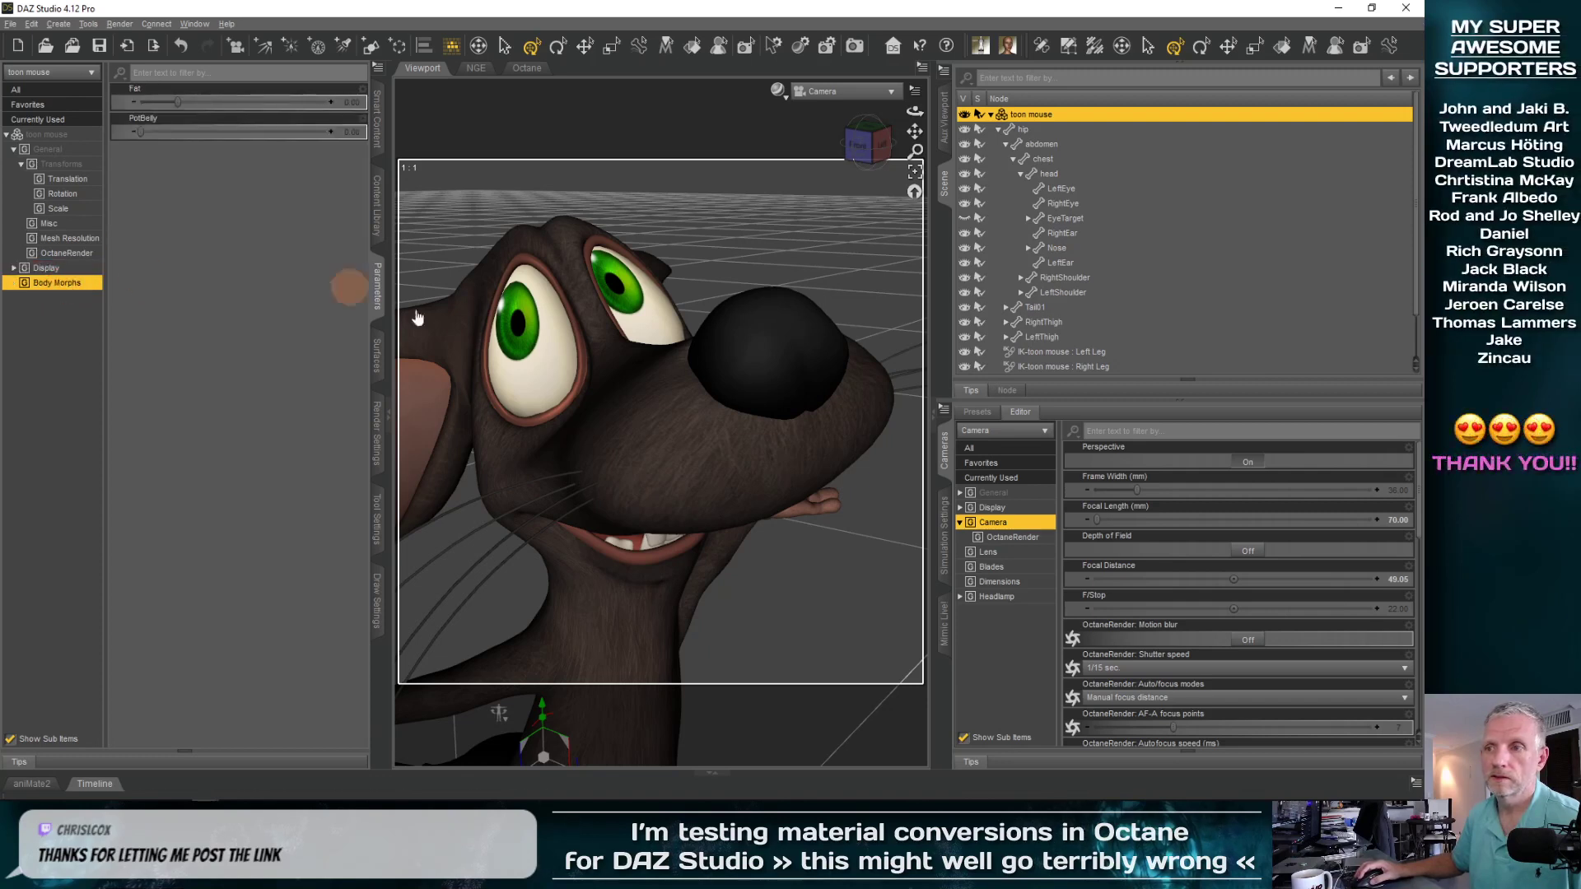
right_click(672, 405)
left_click(744, 432)
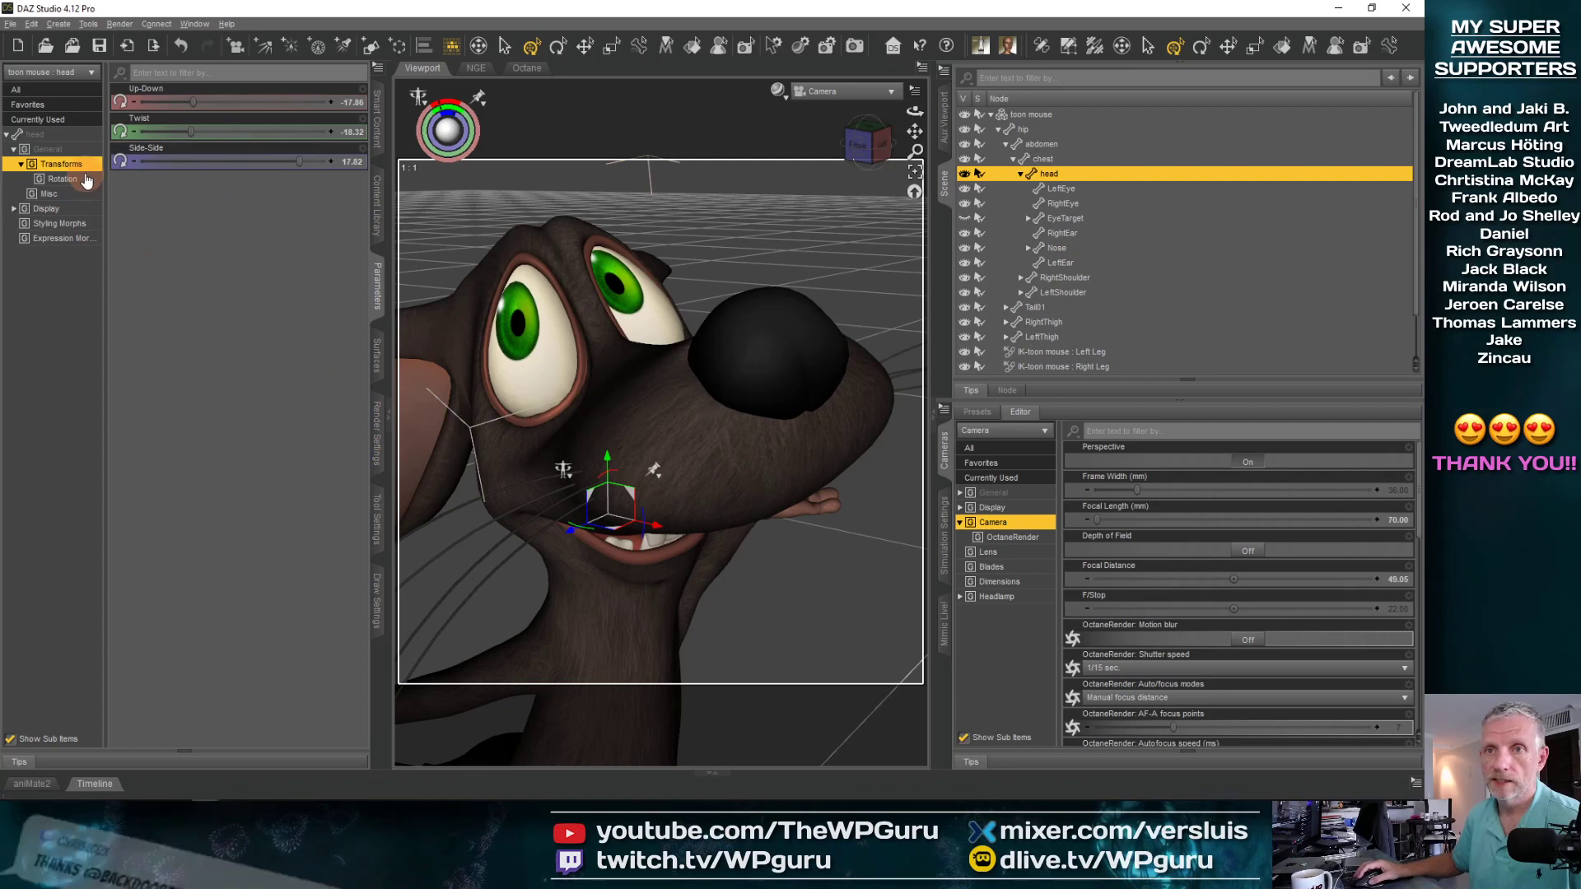
left_click(80, 238)
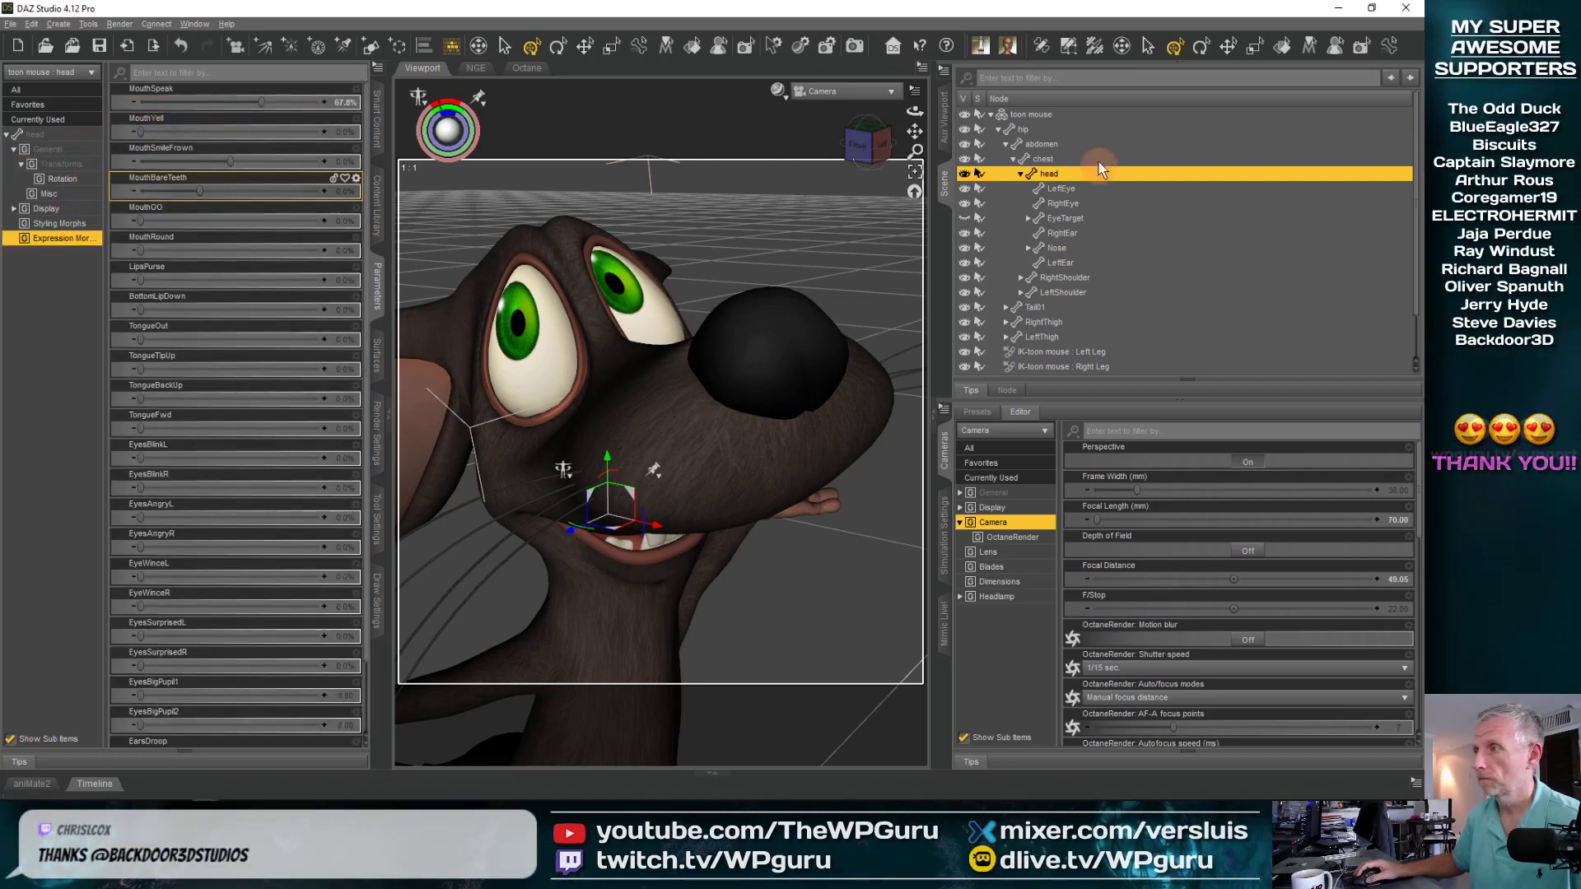
left_click(1029, 114)
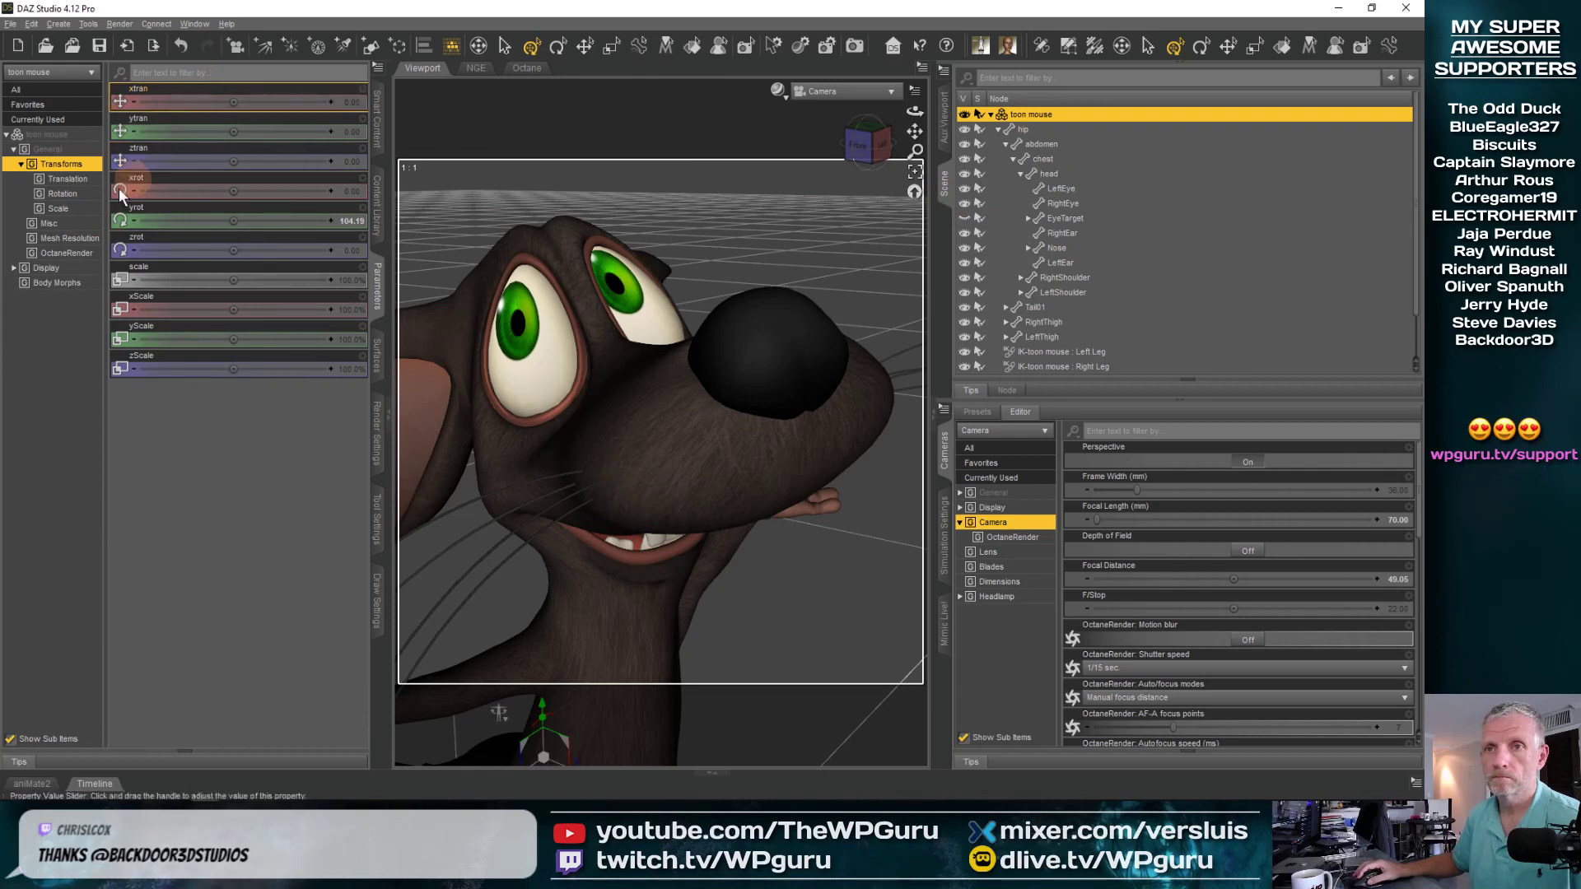
left_click(51, 269)
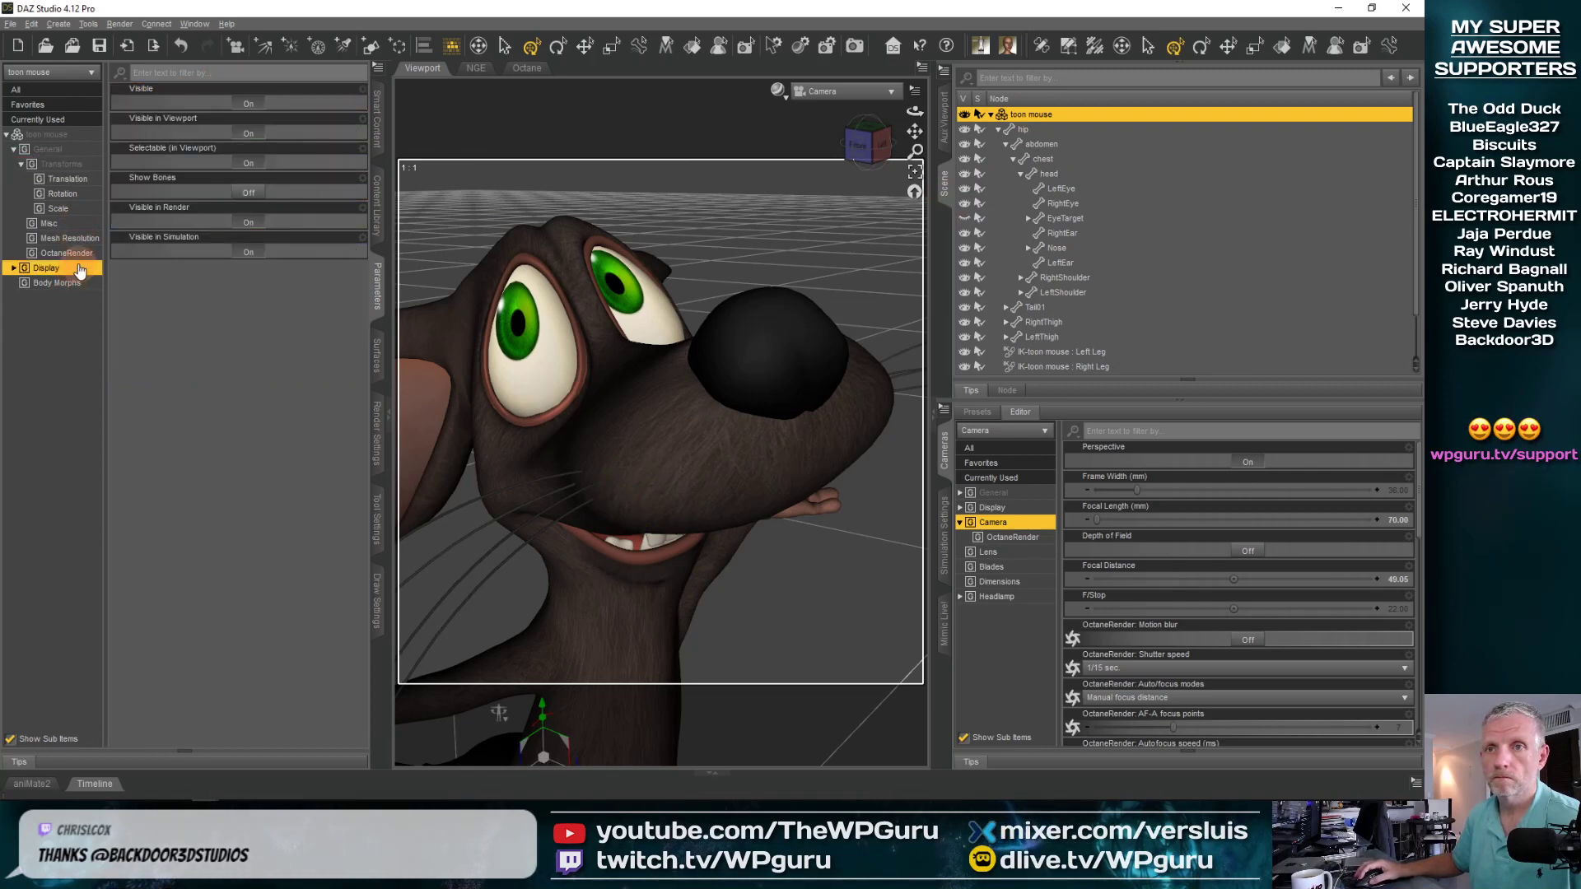
left_click(58, 283)
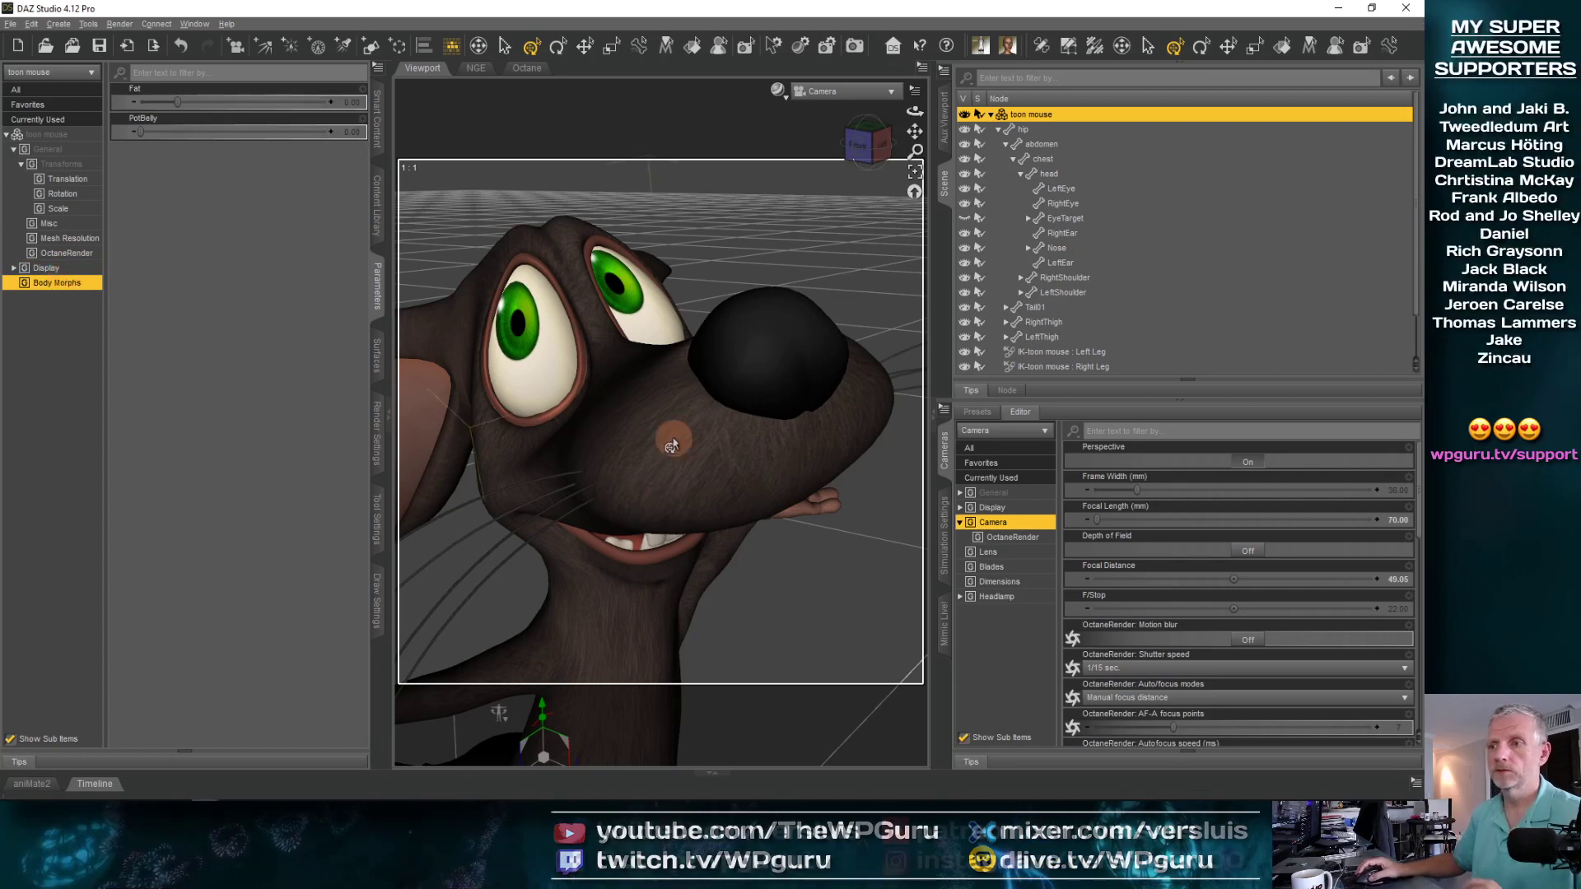
left_click(523, 356)
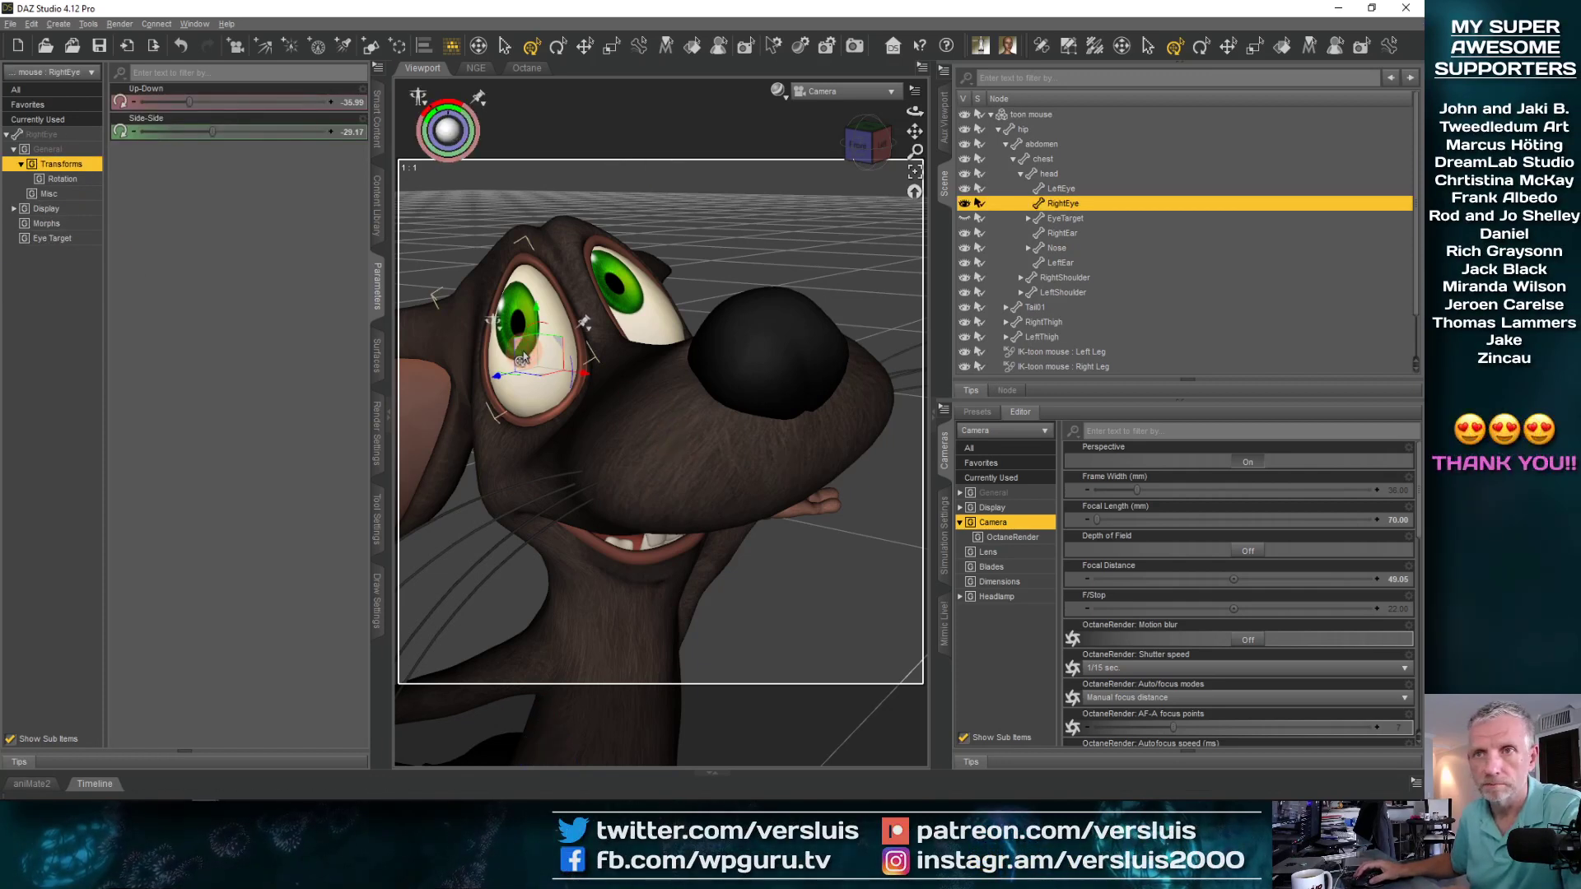
left_click(1050, 175)
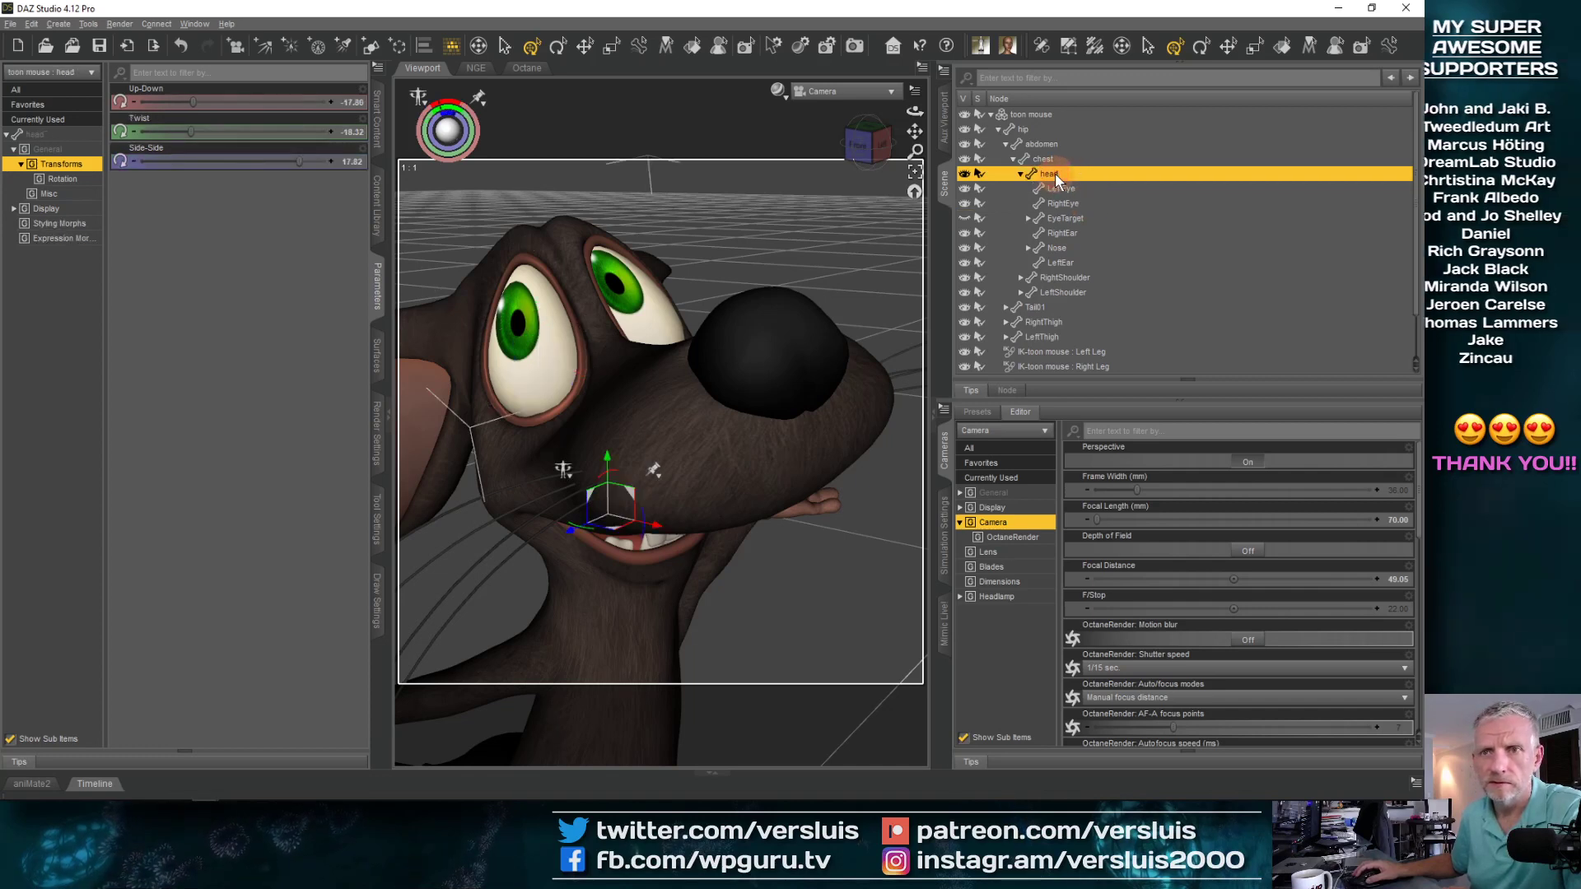
left_click(1054, 189)
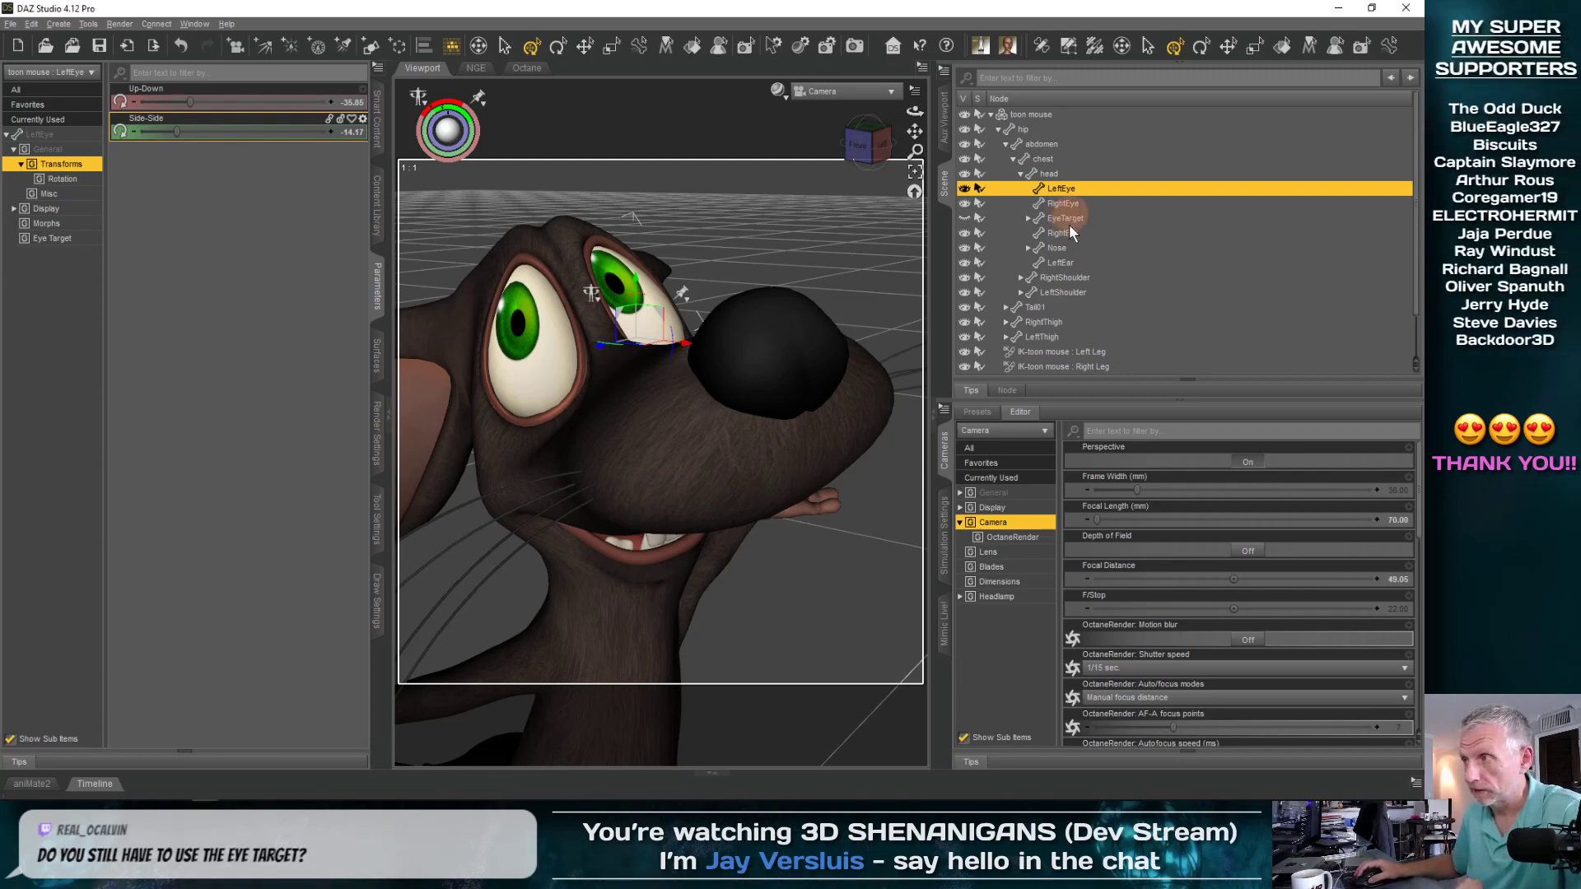
Collapse the head and chest branches in the scene hierarchy, switch the main viewport to Perspective View and select the toon mouse
left_click(1021, 175)
left_click(1014, 160)
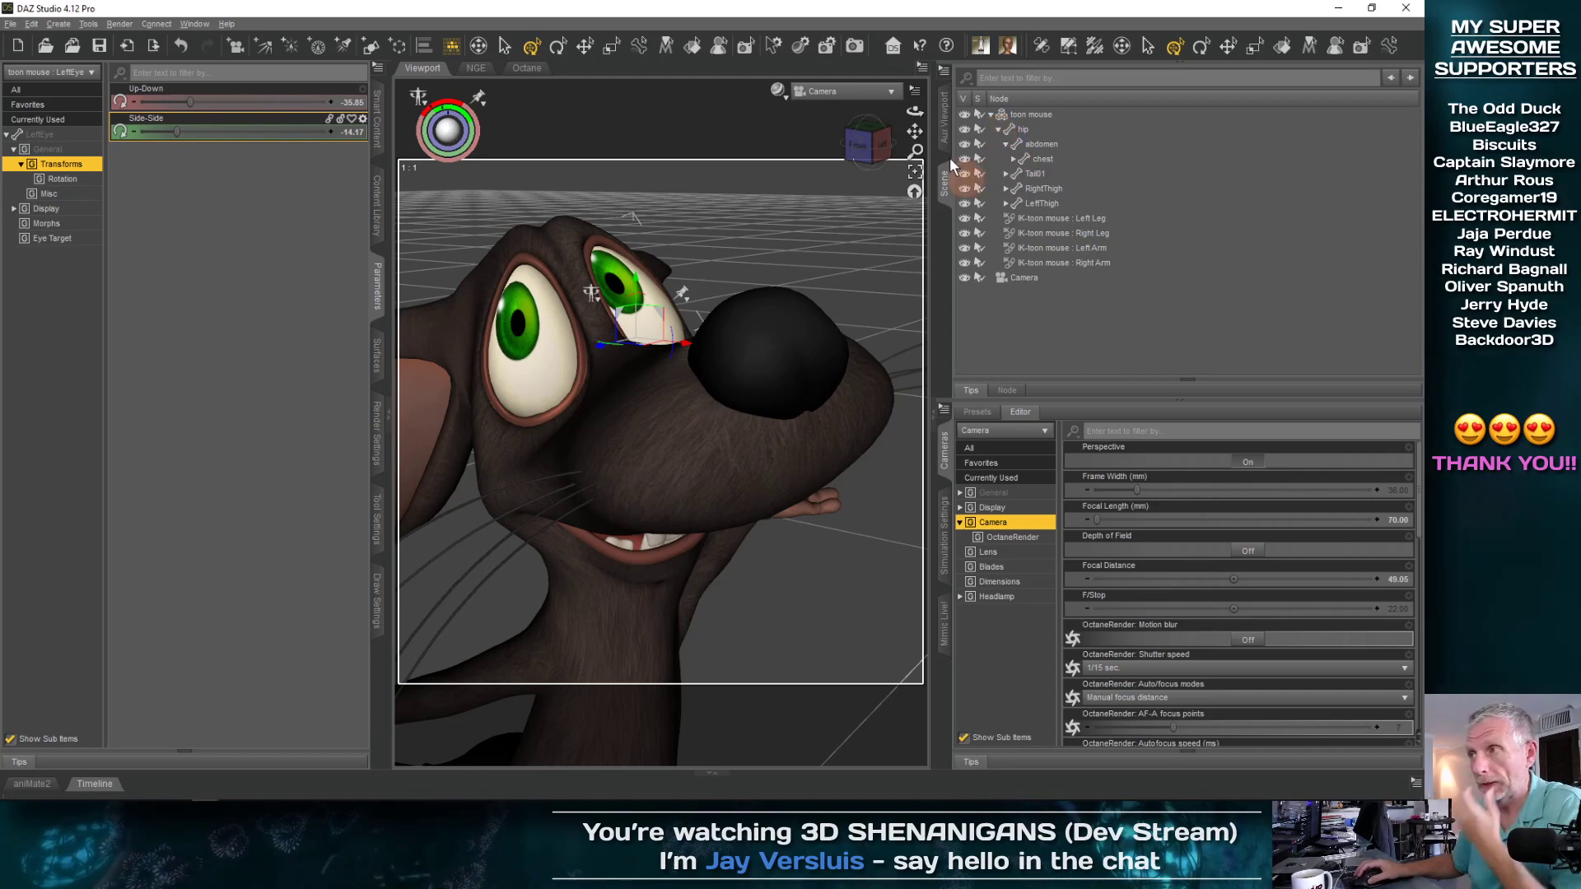
left_click(844, 91)
left_click(856, 111)
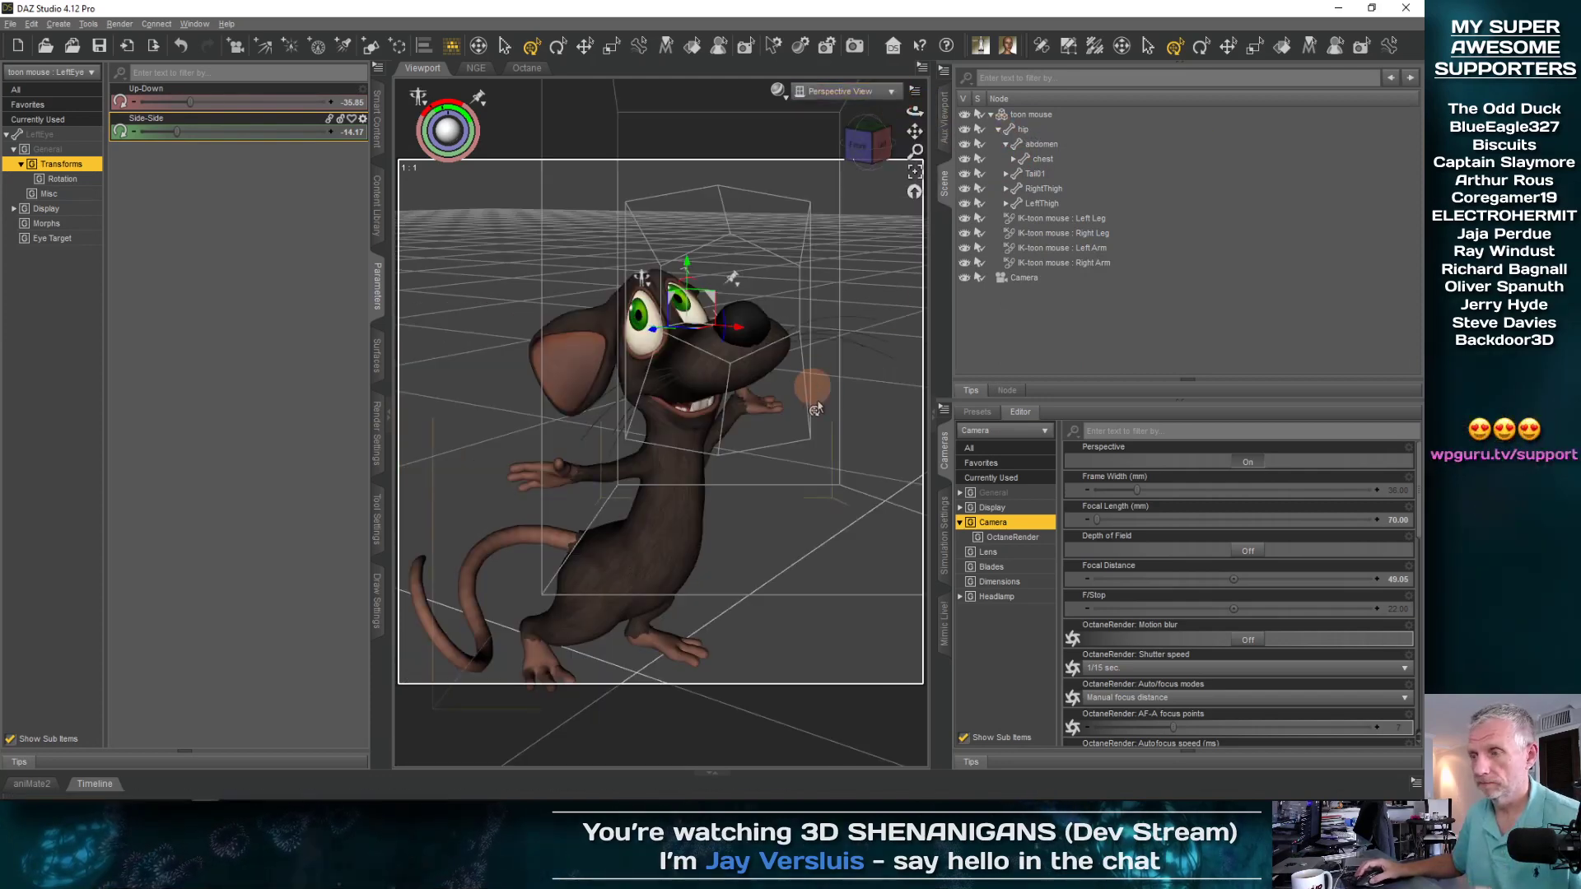
left_click(1030, 115)
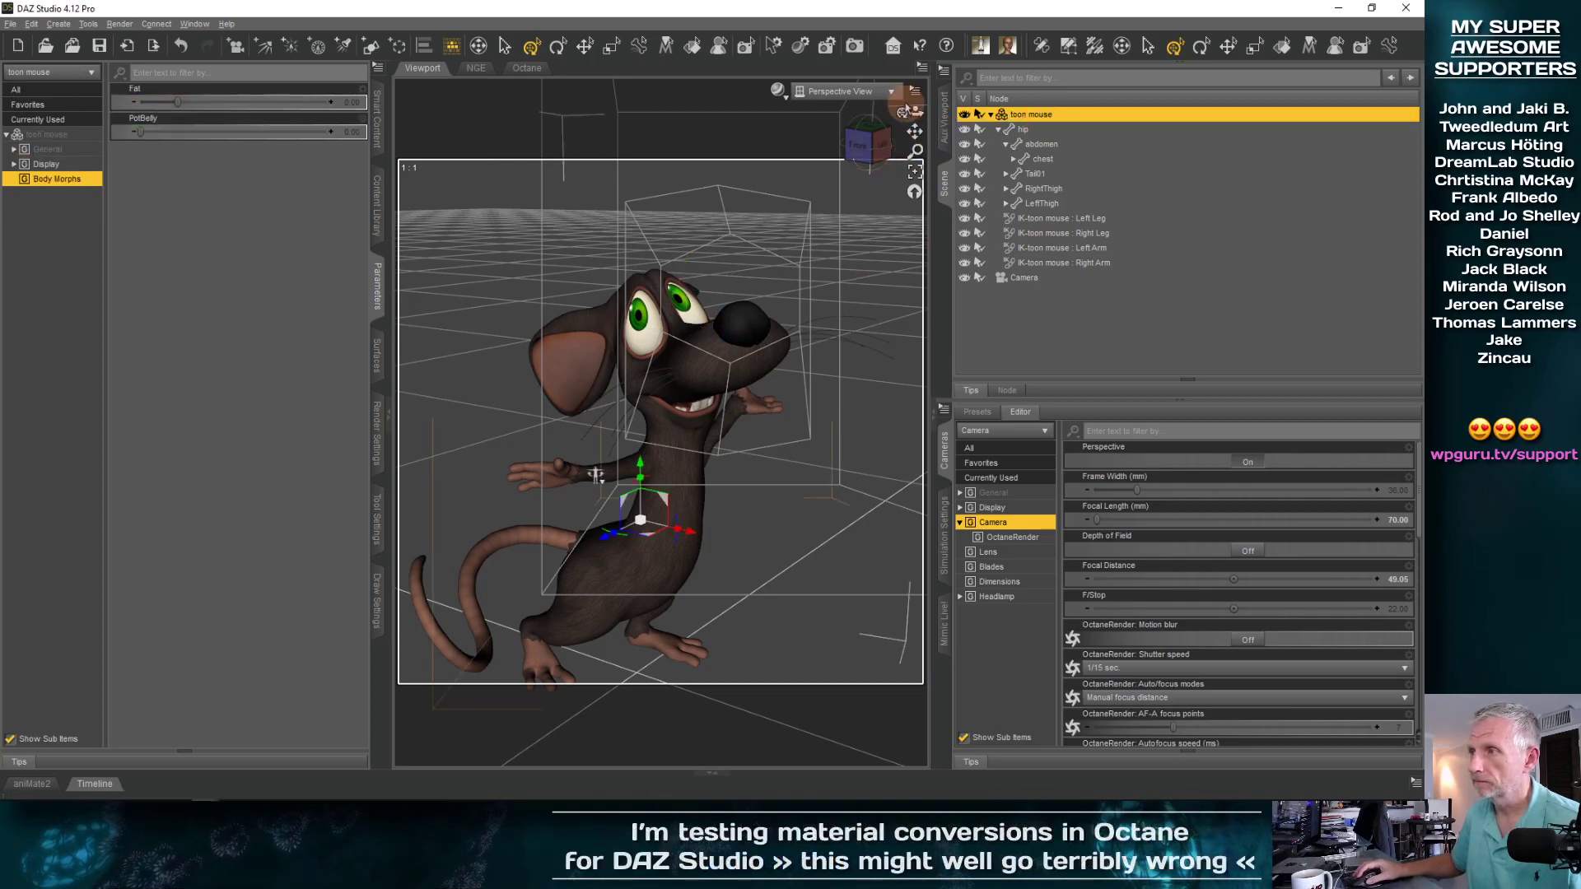
Show the Aux Viewport and set it to look through the scene camera while the main viewport keeps the perspective view
left_click(947, 124)
left_click(1146, 238)
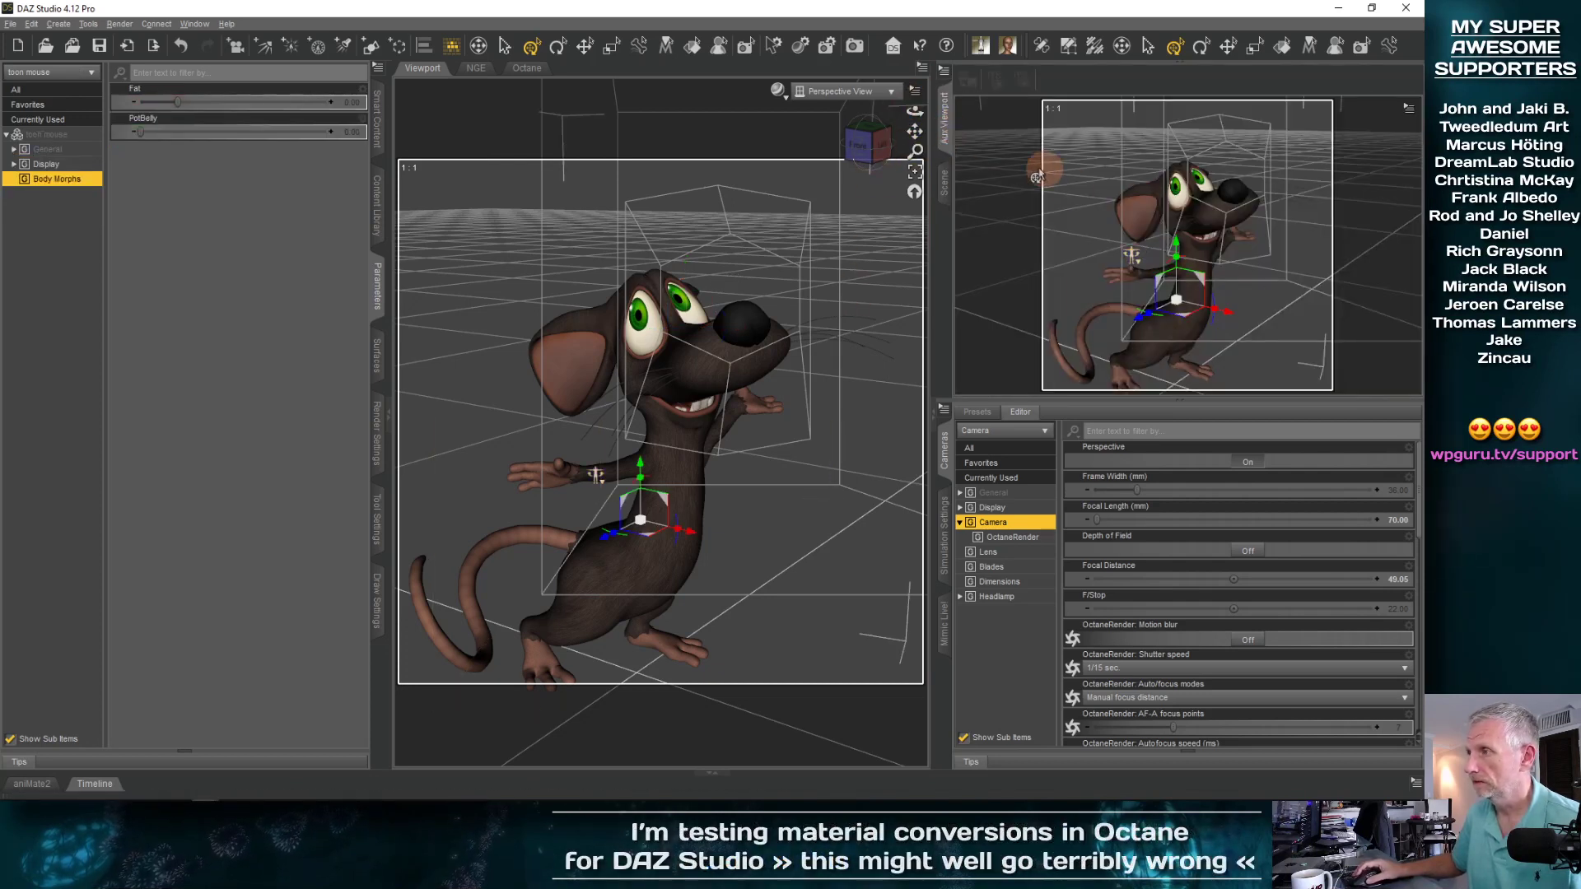
left_click(1408, 108)
left_click(1377, 237)
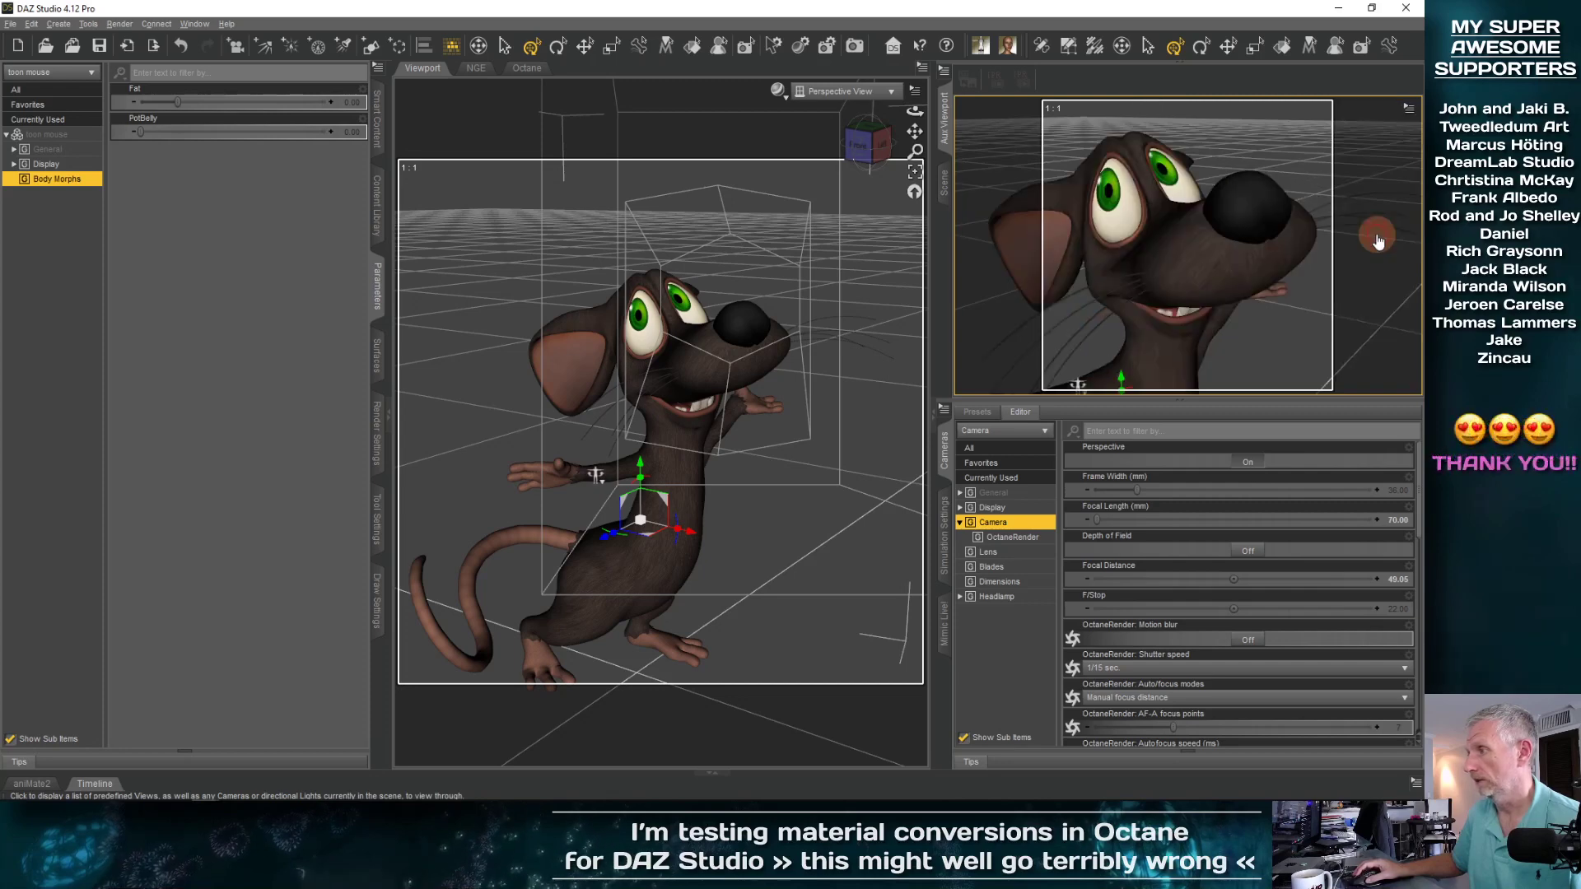
left_click(703, 398)
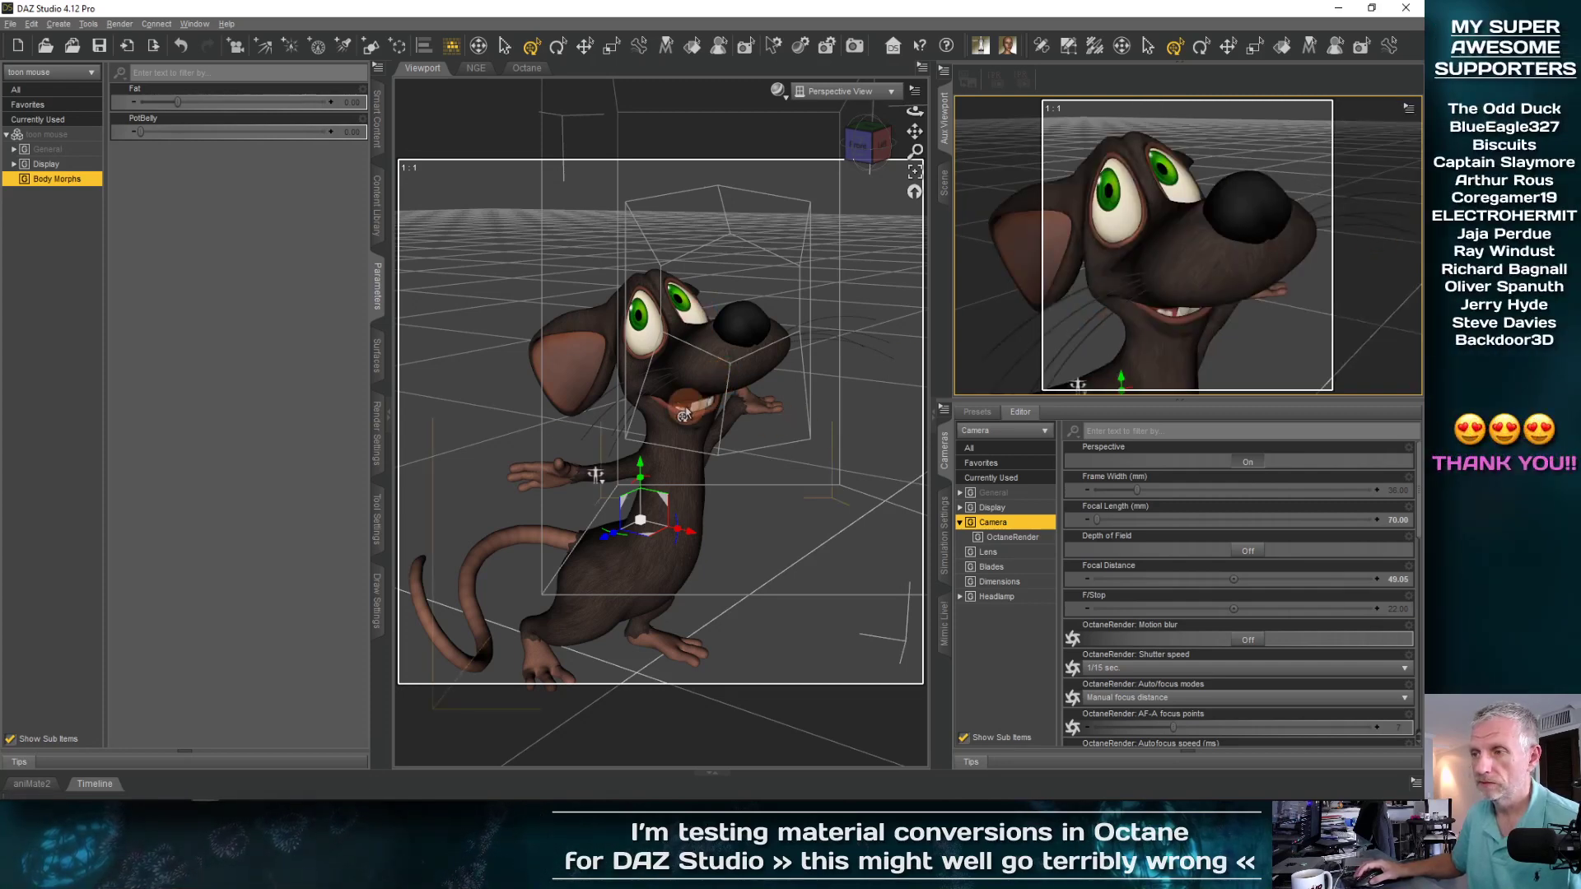
middle_click_drag(681, 407, 685, 403)
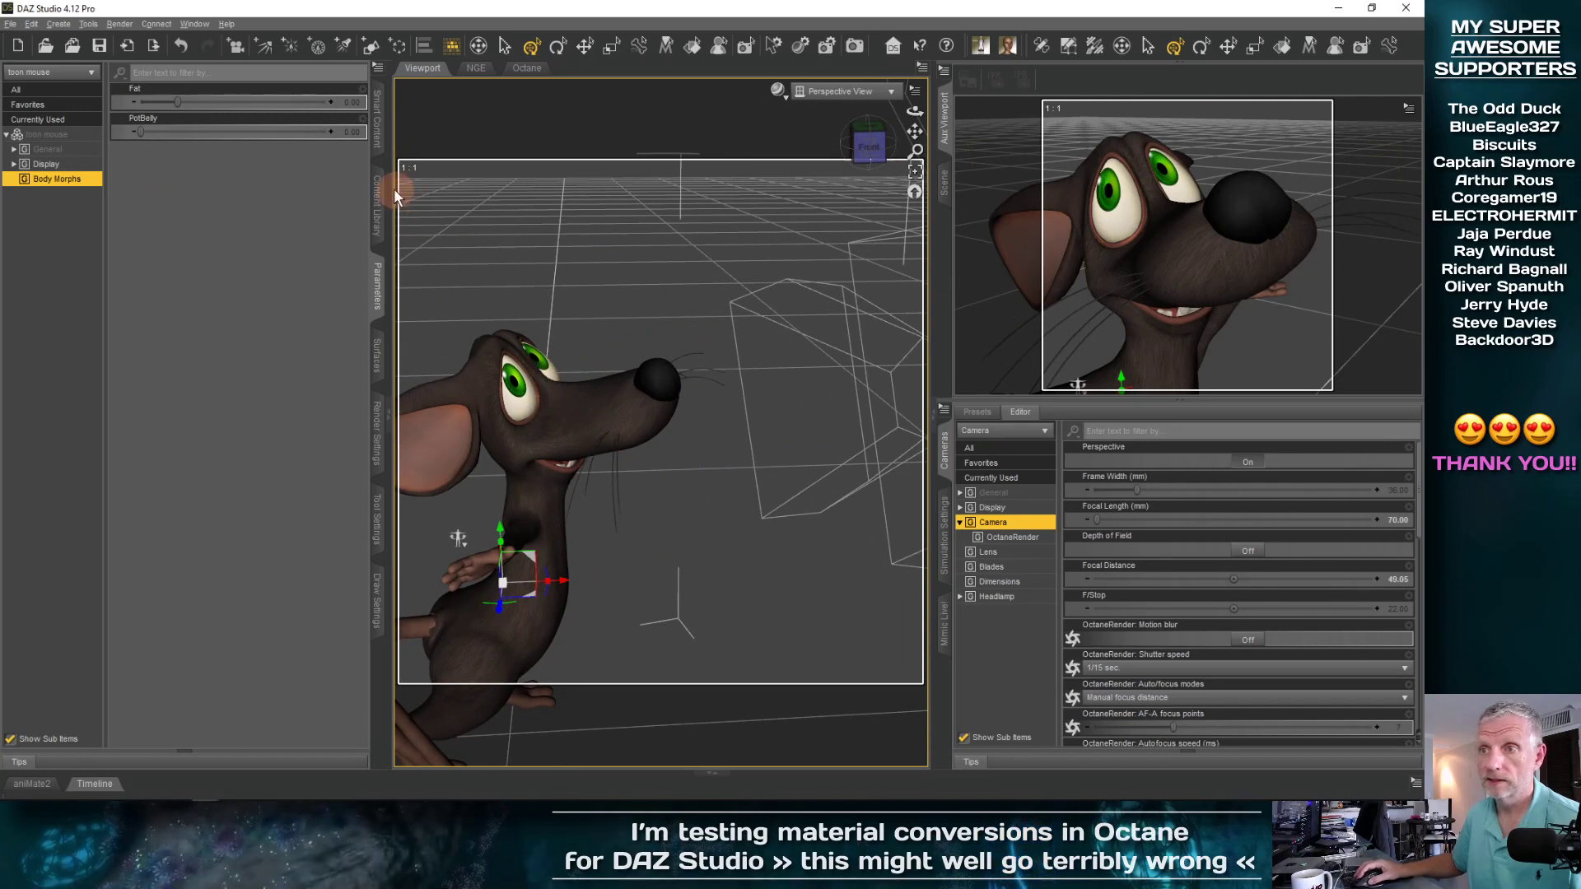
Show the toon mouse's eye target with Eye Target SHOW and make the eyes follow it with the Eyes PointAt ON preset
left_click(385, 148)
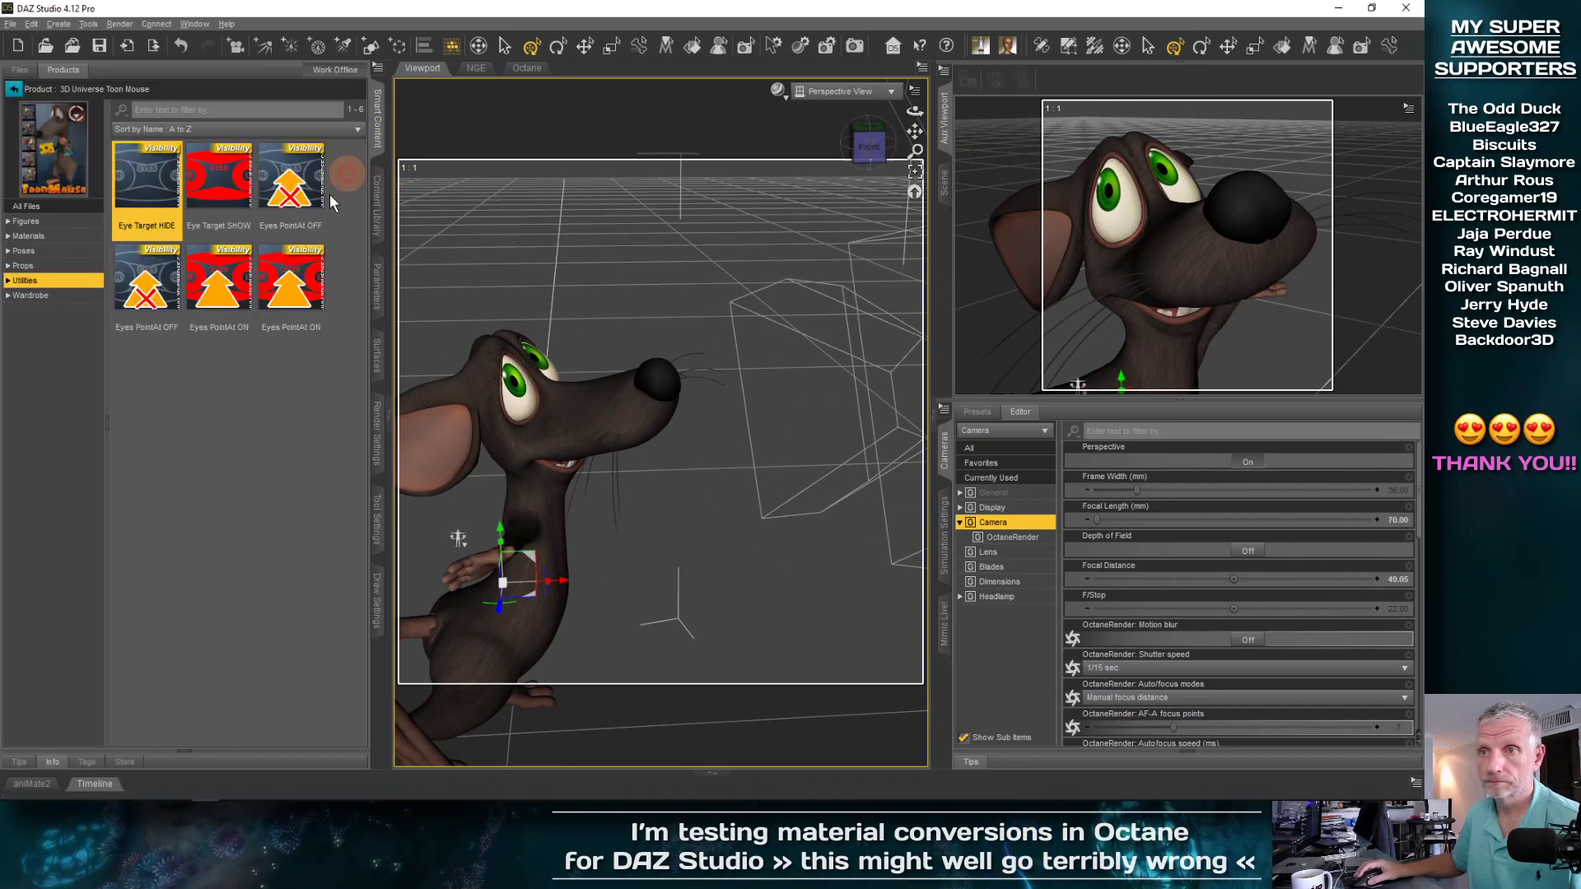
left_click(224, 189)
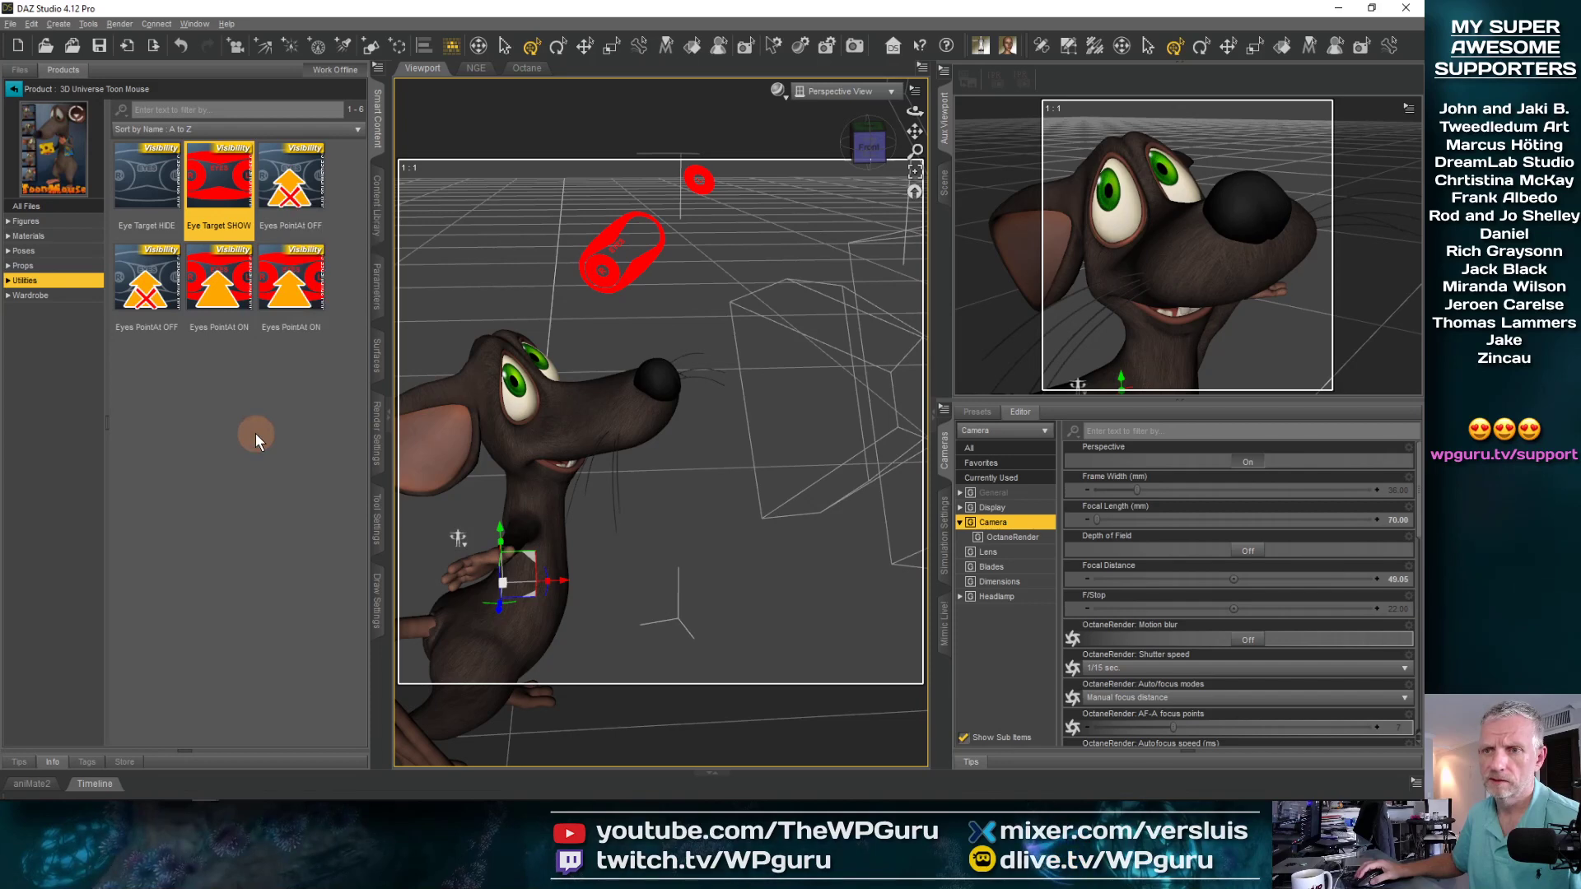
left_click(230, 286)
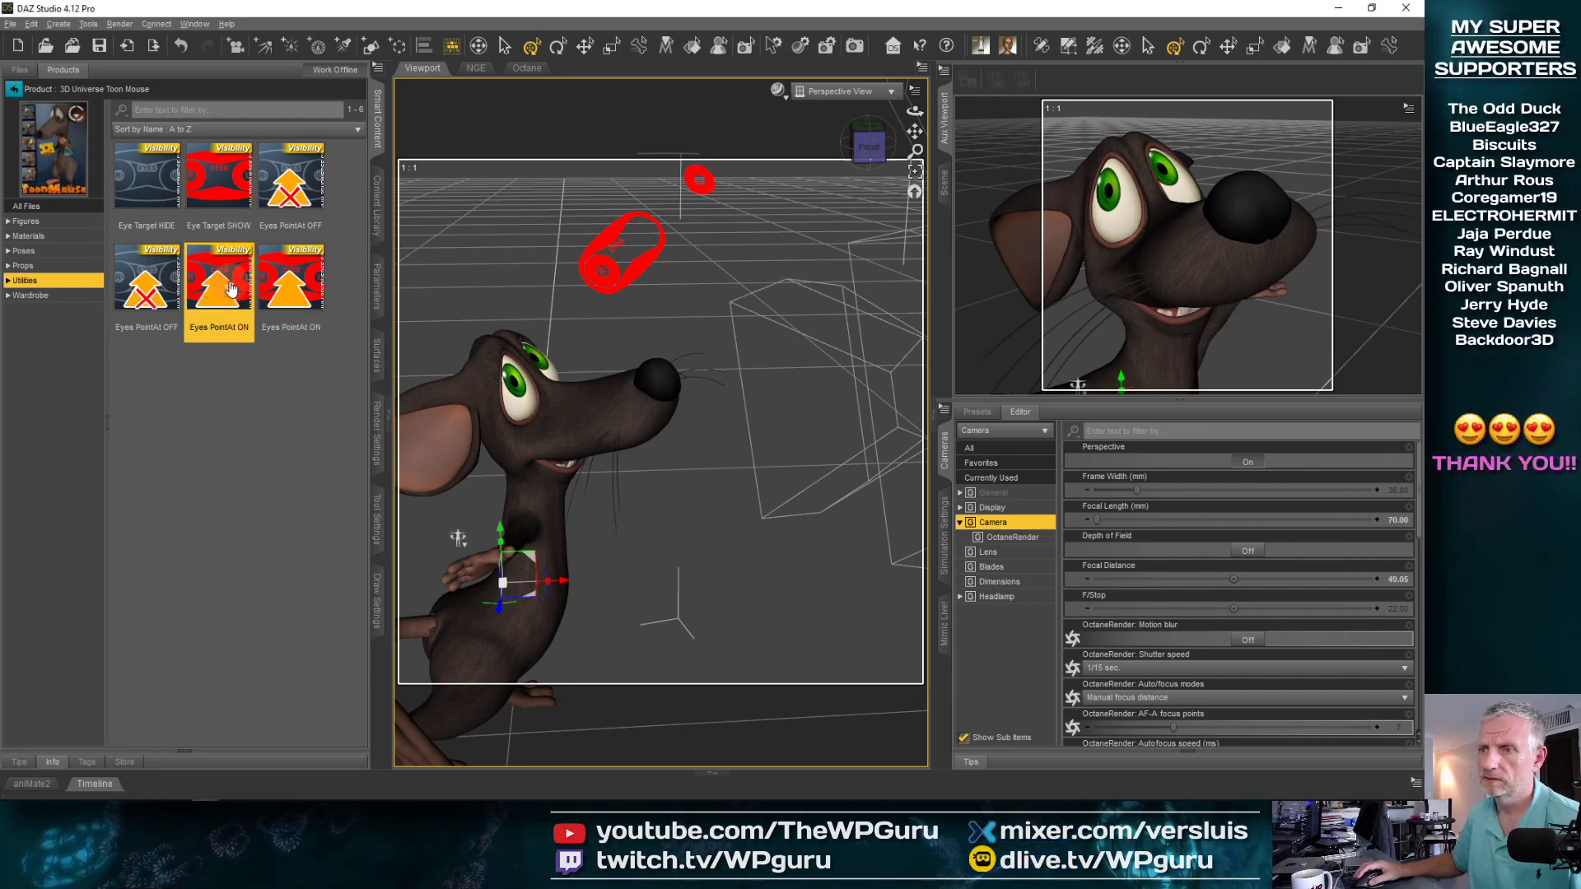
scroll(700, 399, "down", 5)
middle_click_drag(684, 399, 663, 401)
middle_click_drag(580, 477, 659, 403)
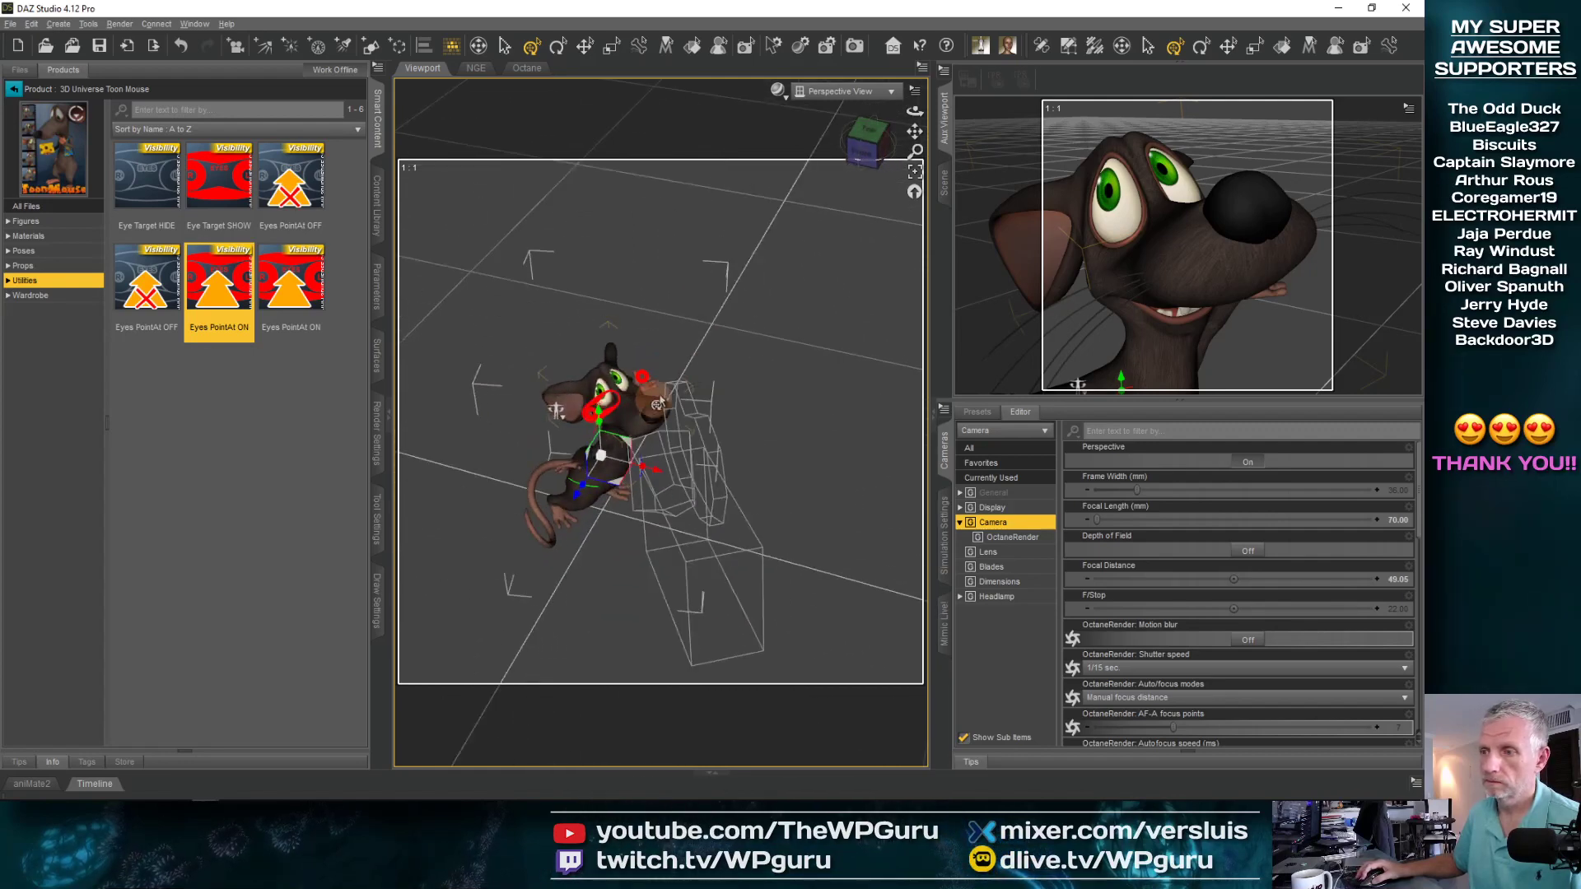
Select the eye target and move it in front of the scene camera, using the Aux Viewport to judge the mouse's gaze
left_click(613, 391)
mouse_move(637, 421)
middle_mouse_down()
mouse_move(657, 378)
mouse_move(645, 371)
mouse_move(641, 412)
mouse_move(598, 417)
mouse_move(638, 412)
middle_mouse_up()
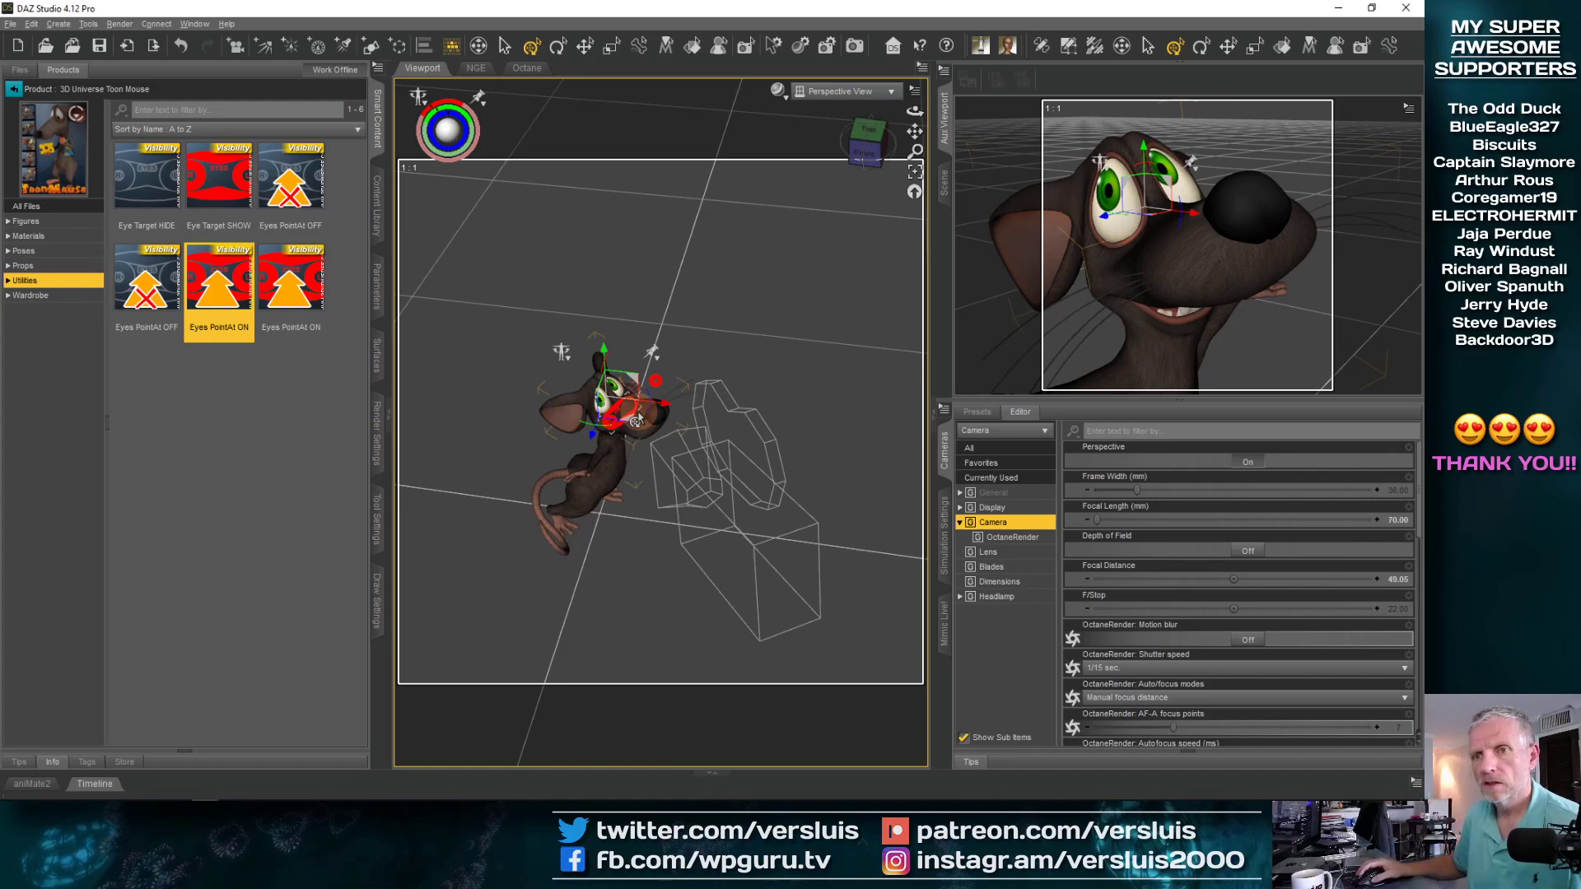
middle_click_drag(628, 427, 617, 387)
middle_click_drag(688, 439, 689, 443)
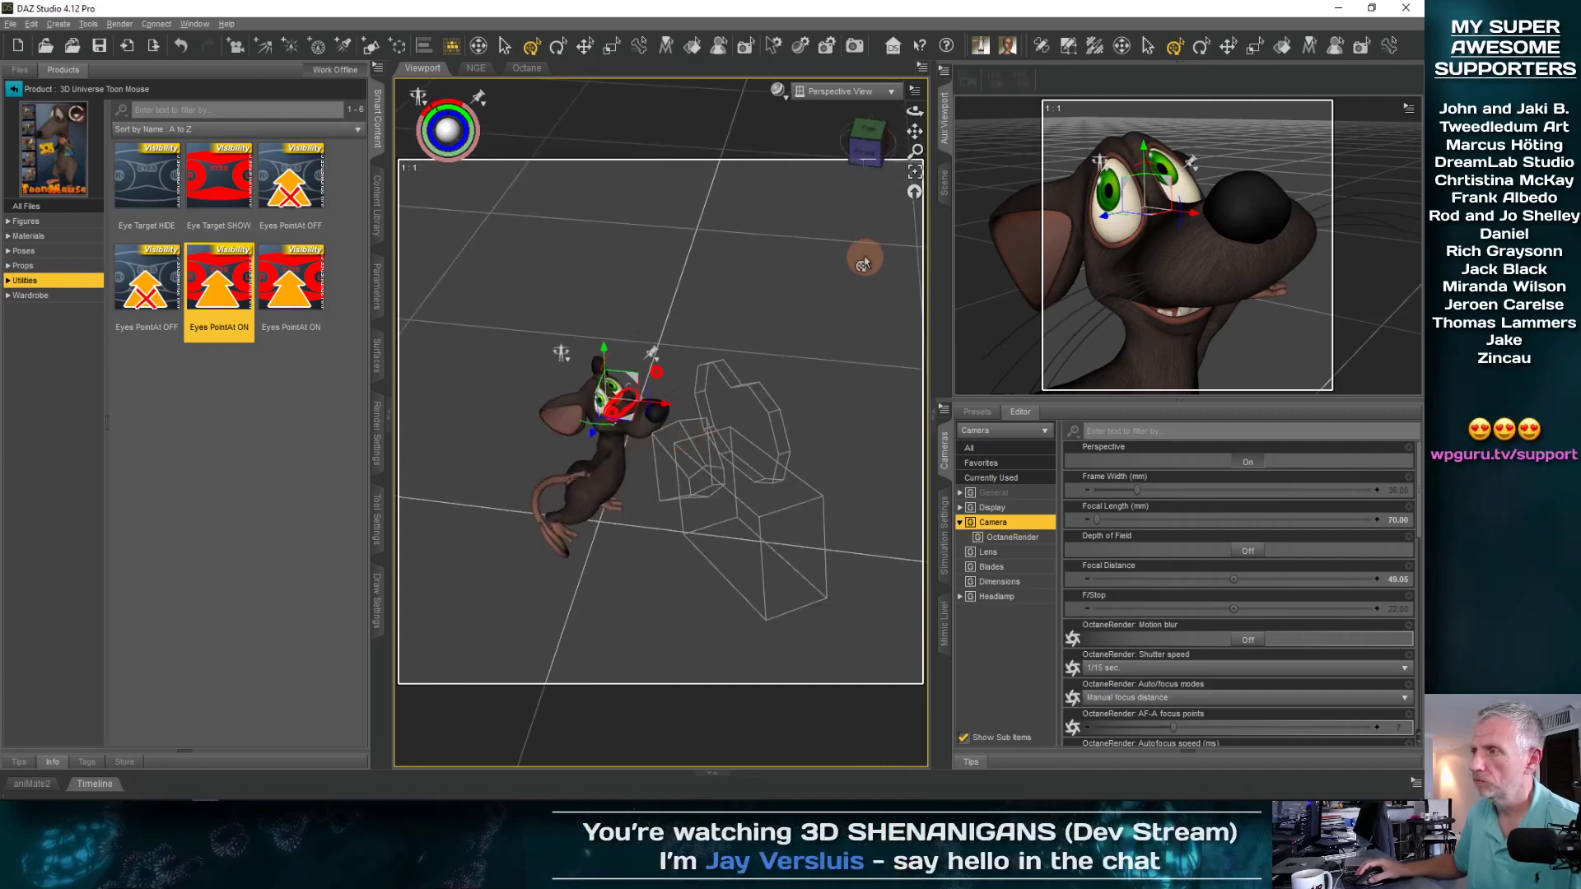
left_click(945, 185)
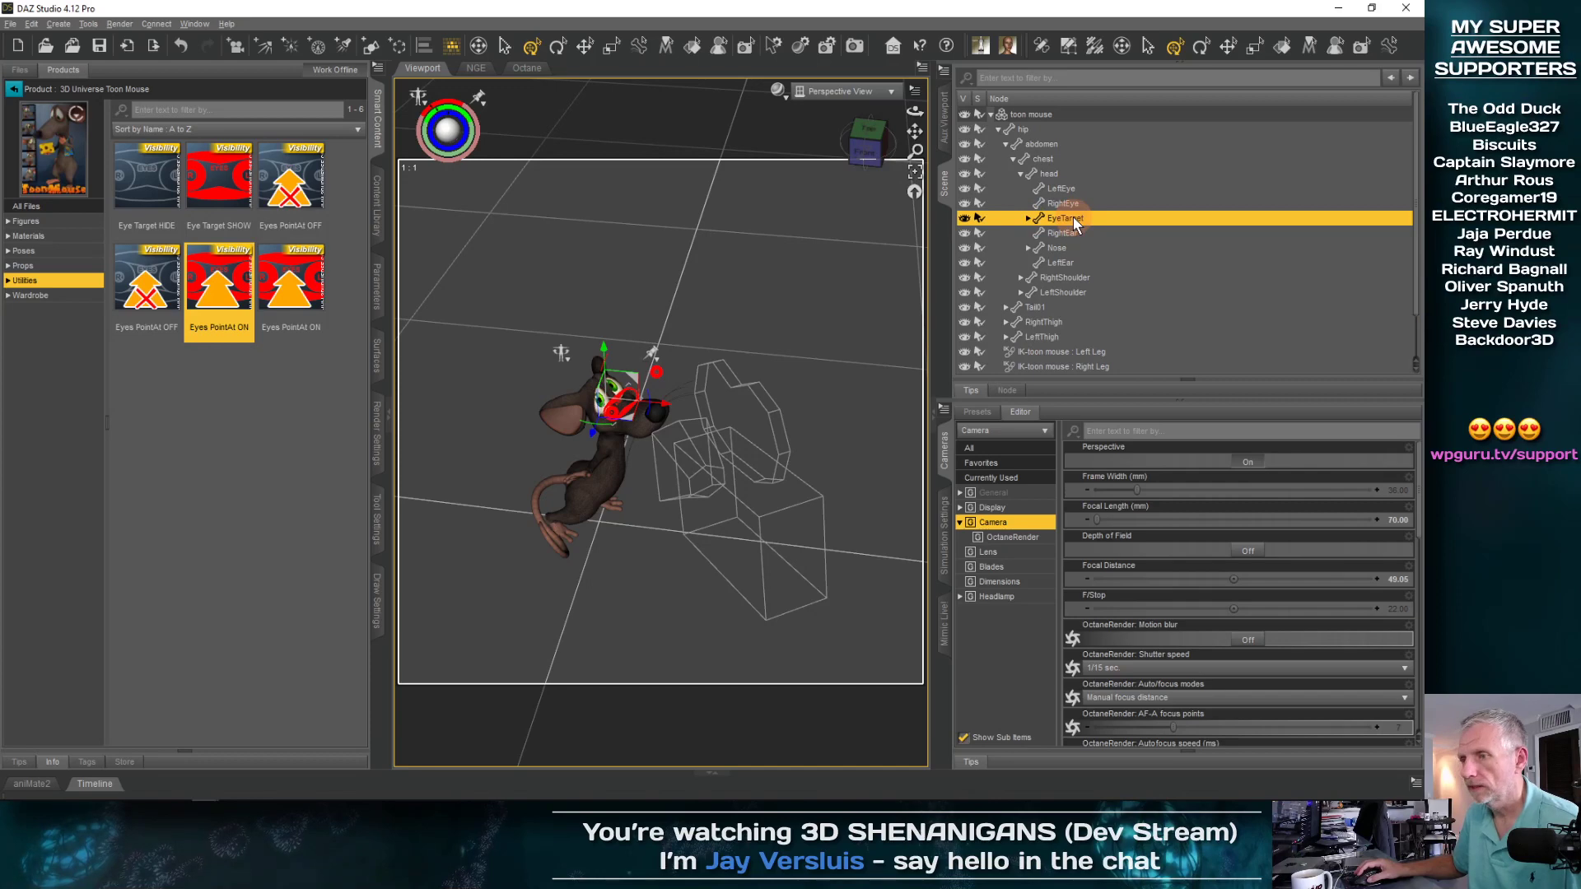
middle_click_drag(687, 380, 683, 374)
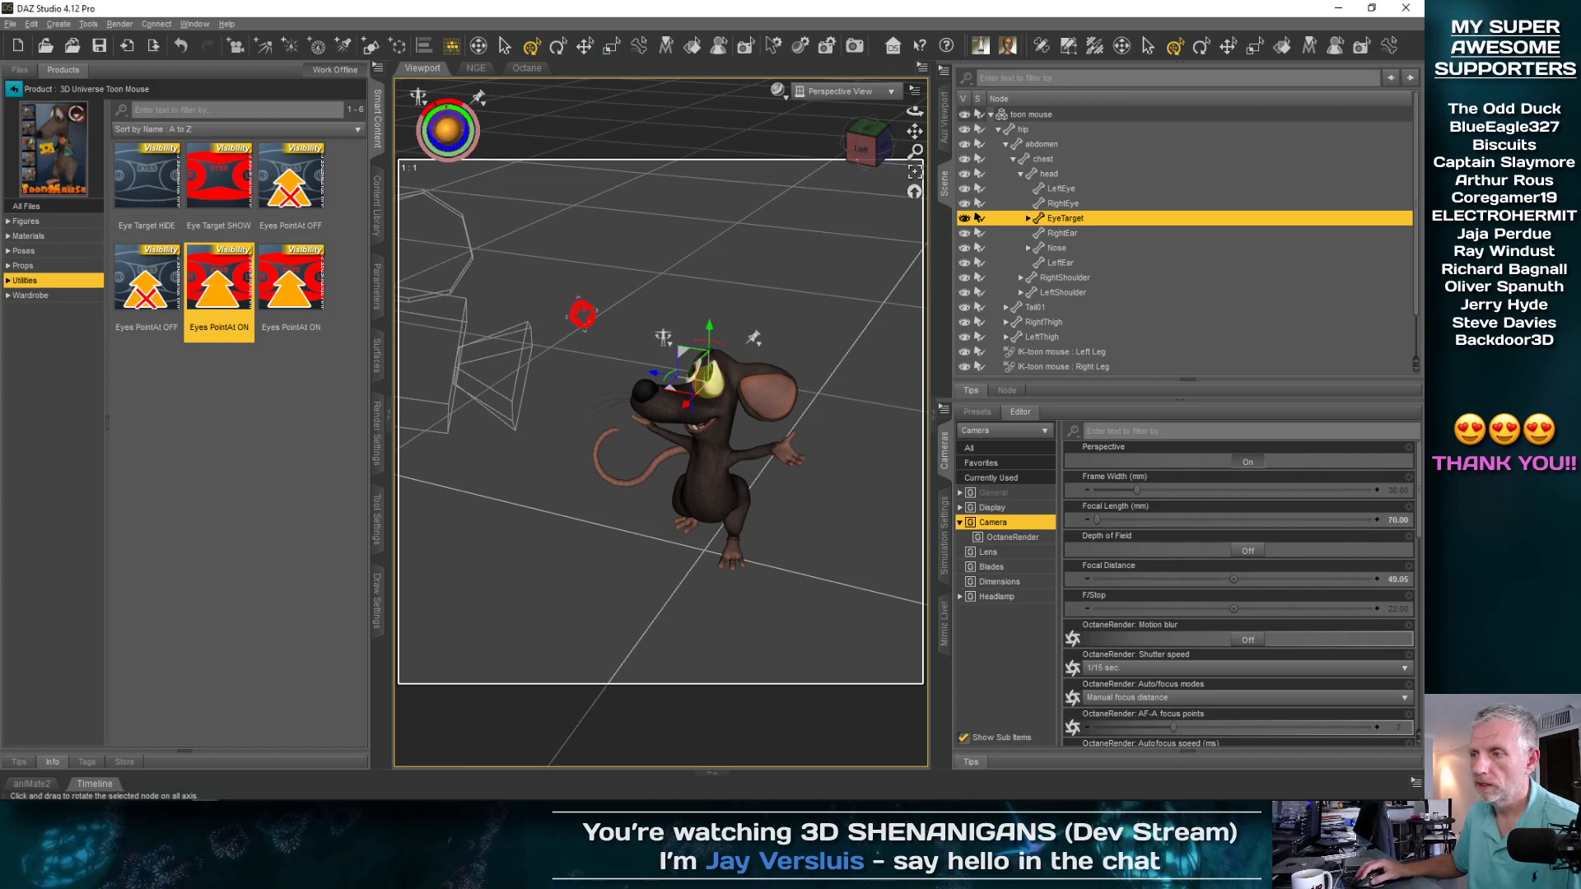
left_click_drag(663, 338, 662, 337)
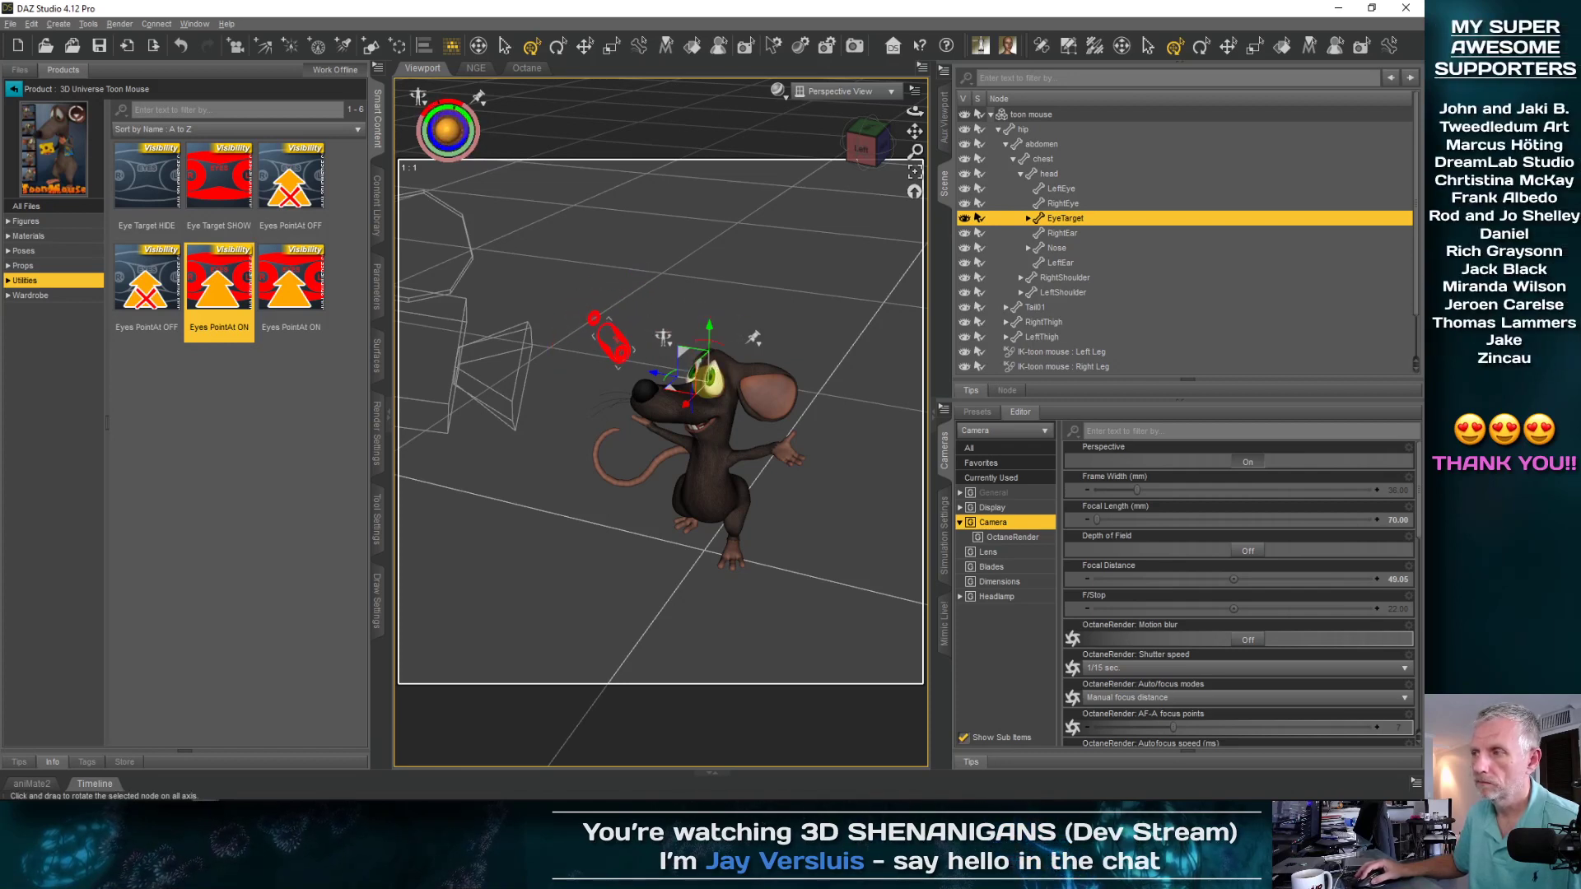
left_click(945, 117)
left_click_drag(447, 130, 447, 177)
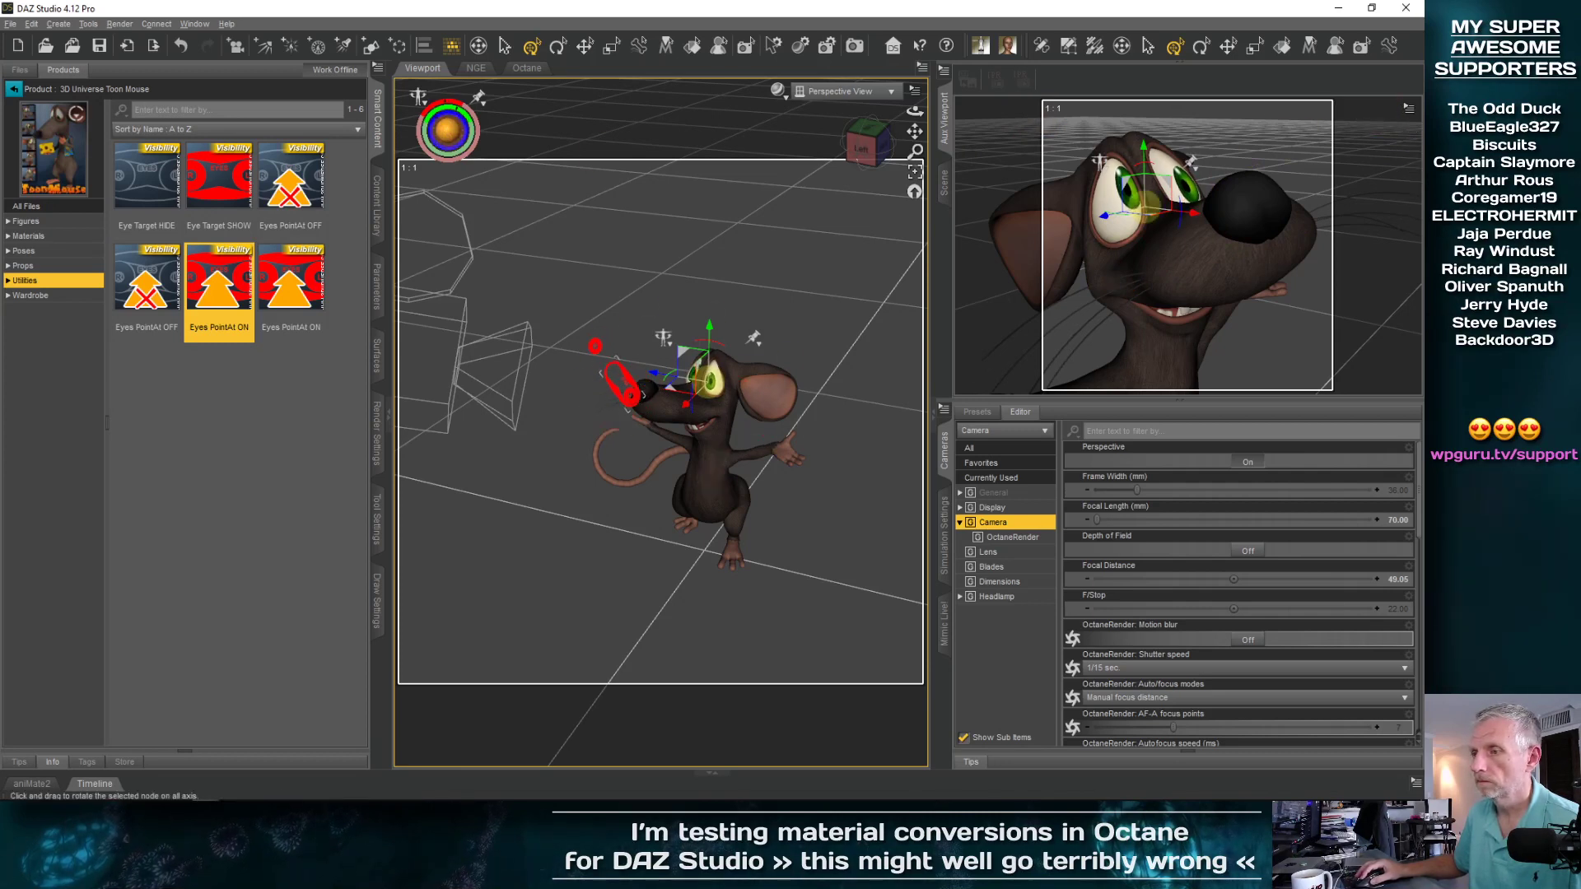
mouse_move(447, 130)
left_mouse_down()
mouse_move(457, 118)
mouse_move(440, 131)
mouse_move(428, 117)
left_mouse_up()
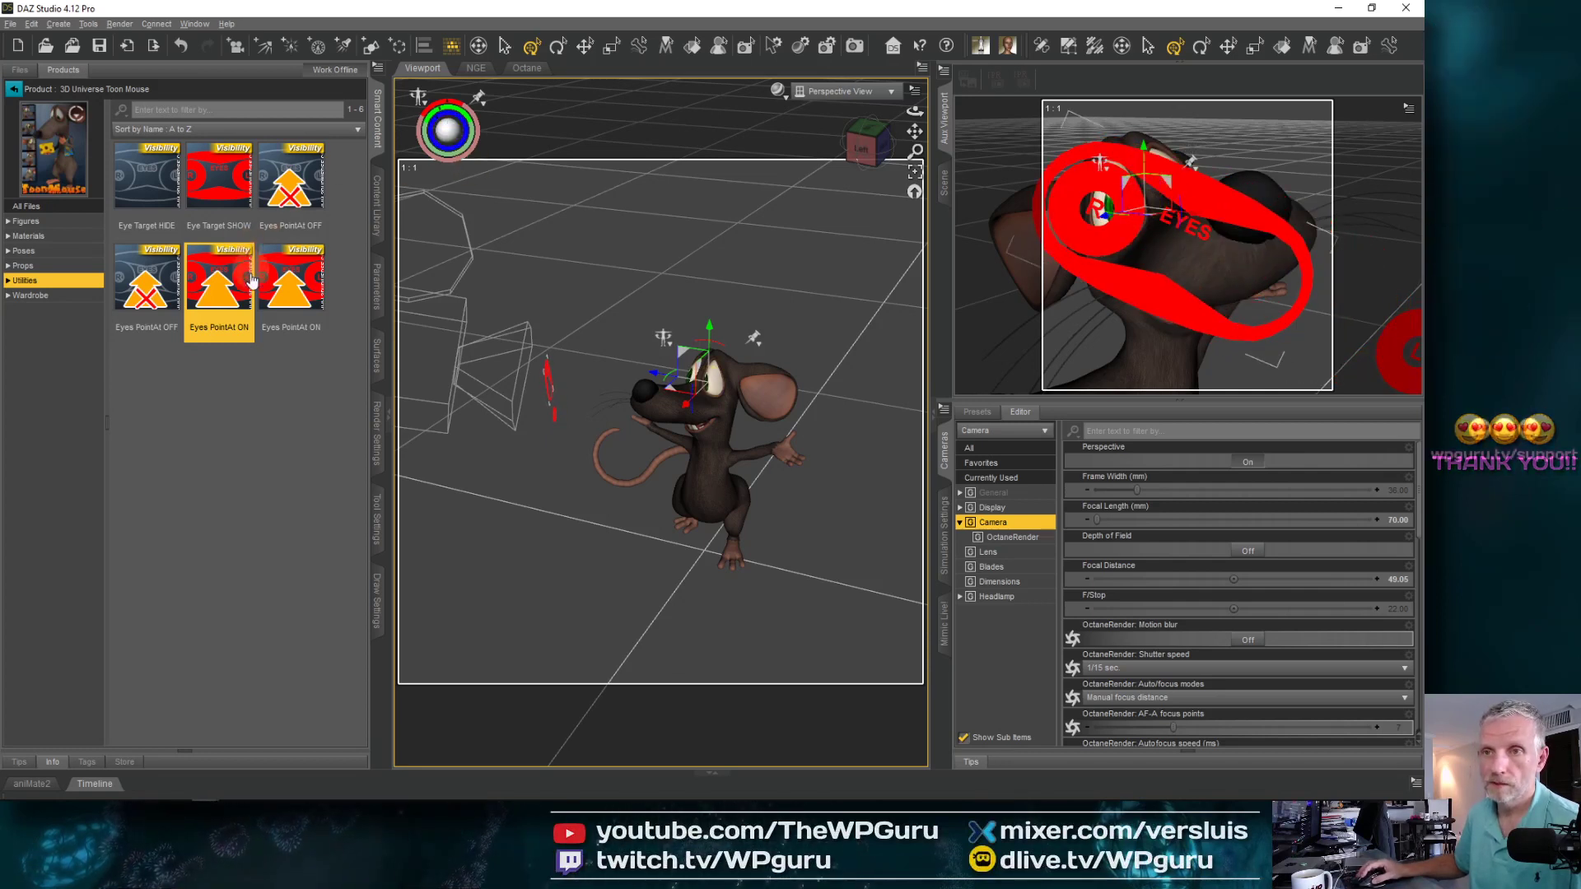
Check the mouse's gaze through the camera by temporarily hiding the eye target
double_click(144, 186)
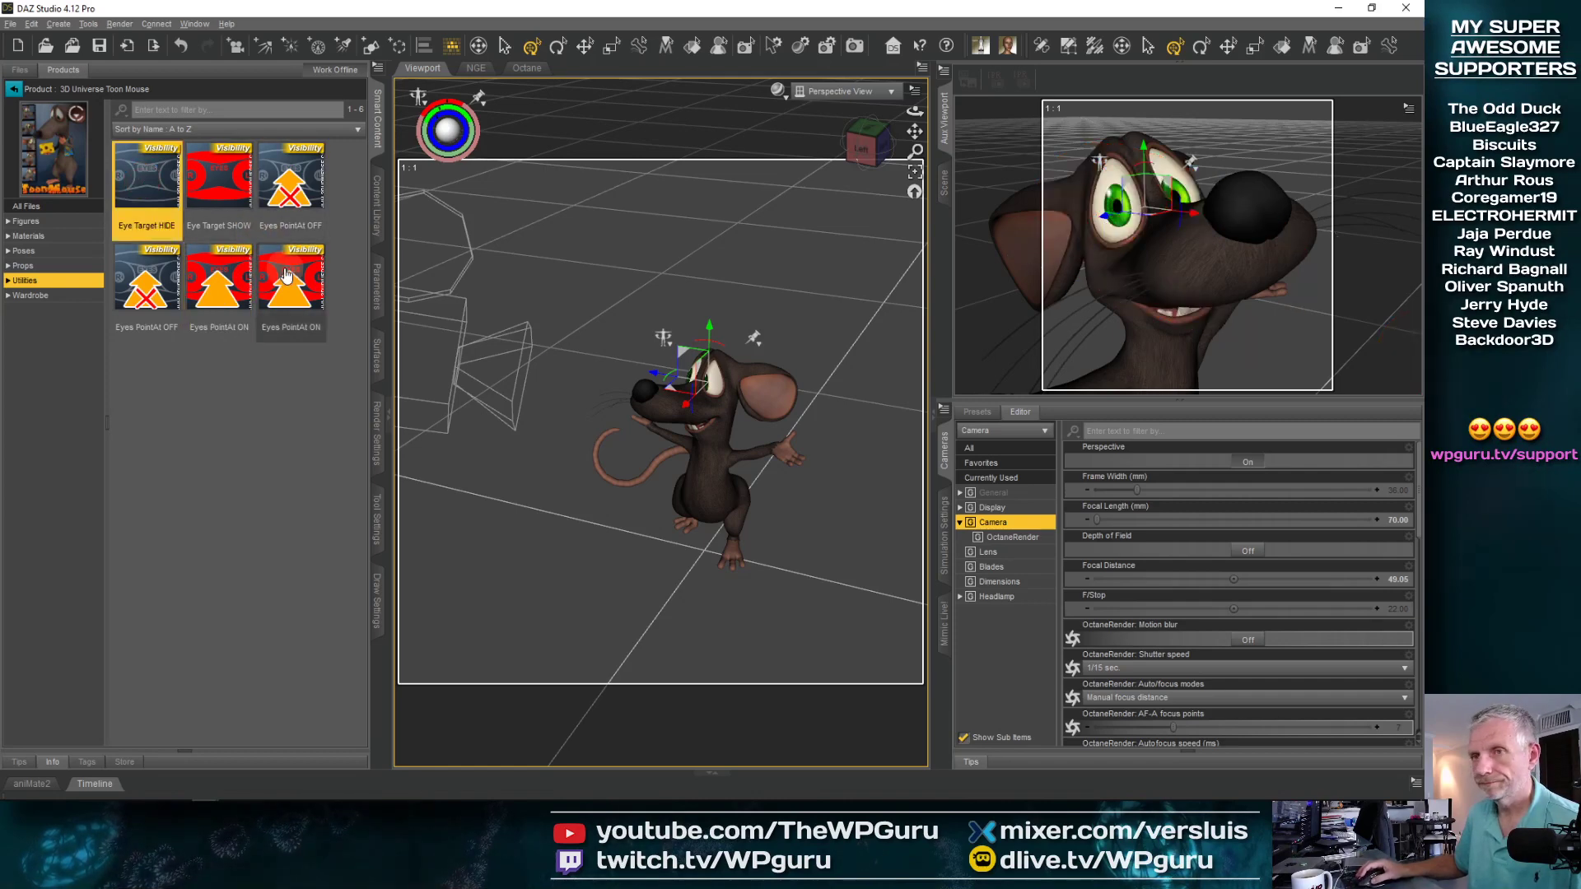
left_click(219, 181)
double_click(219, 181)
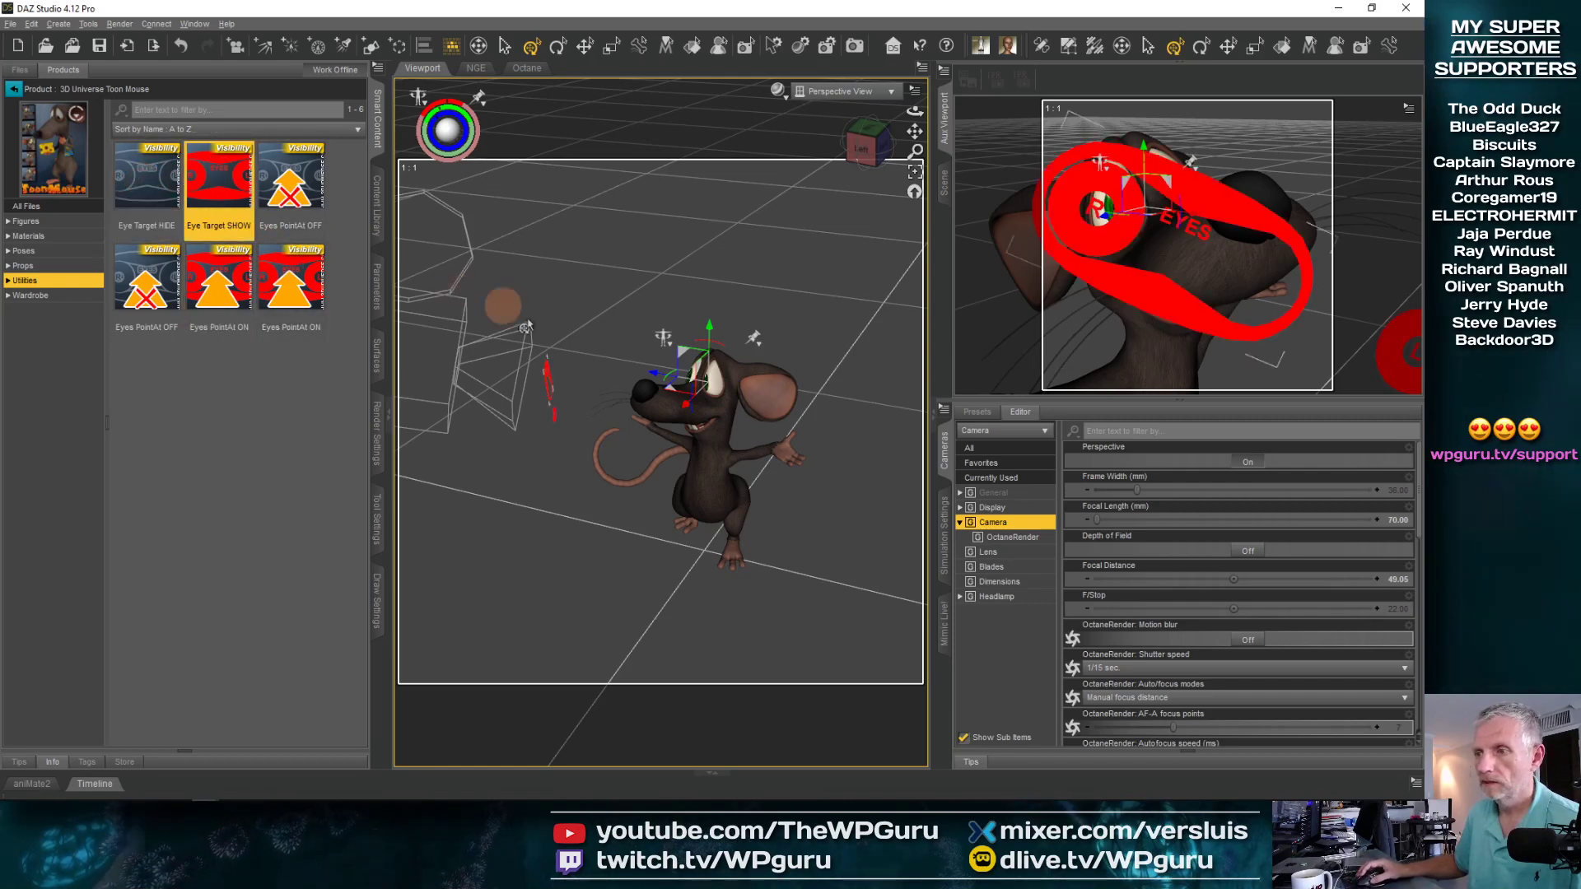
Raise the eye target slightly in the camera view and hide it with the Eye Target HIDE preset
middle_click_drag(542, 393, 540, 397)
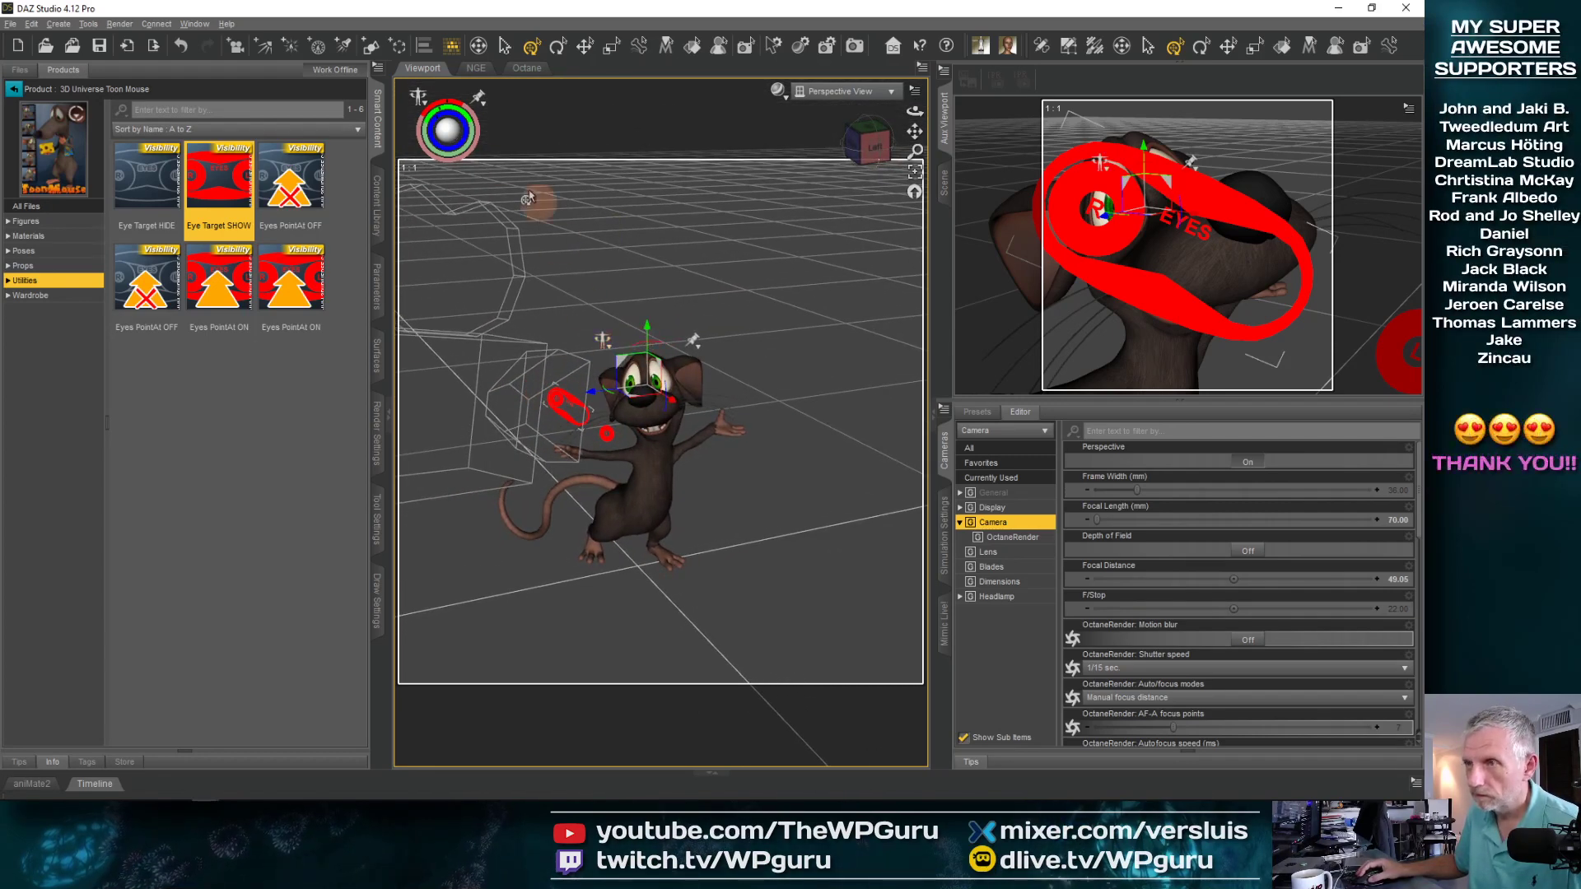
left_click_drag(447, 130, 447, 117)
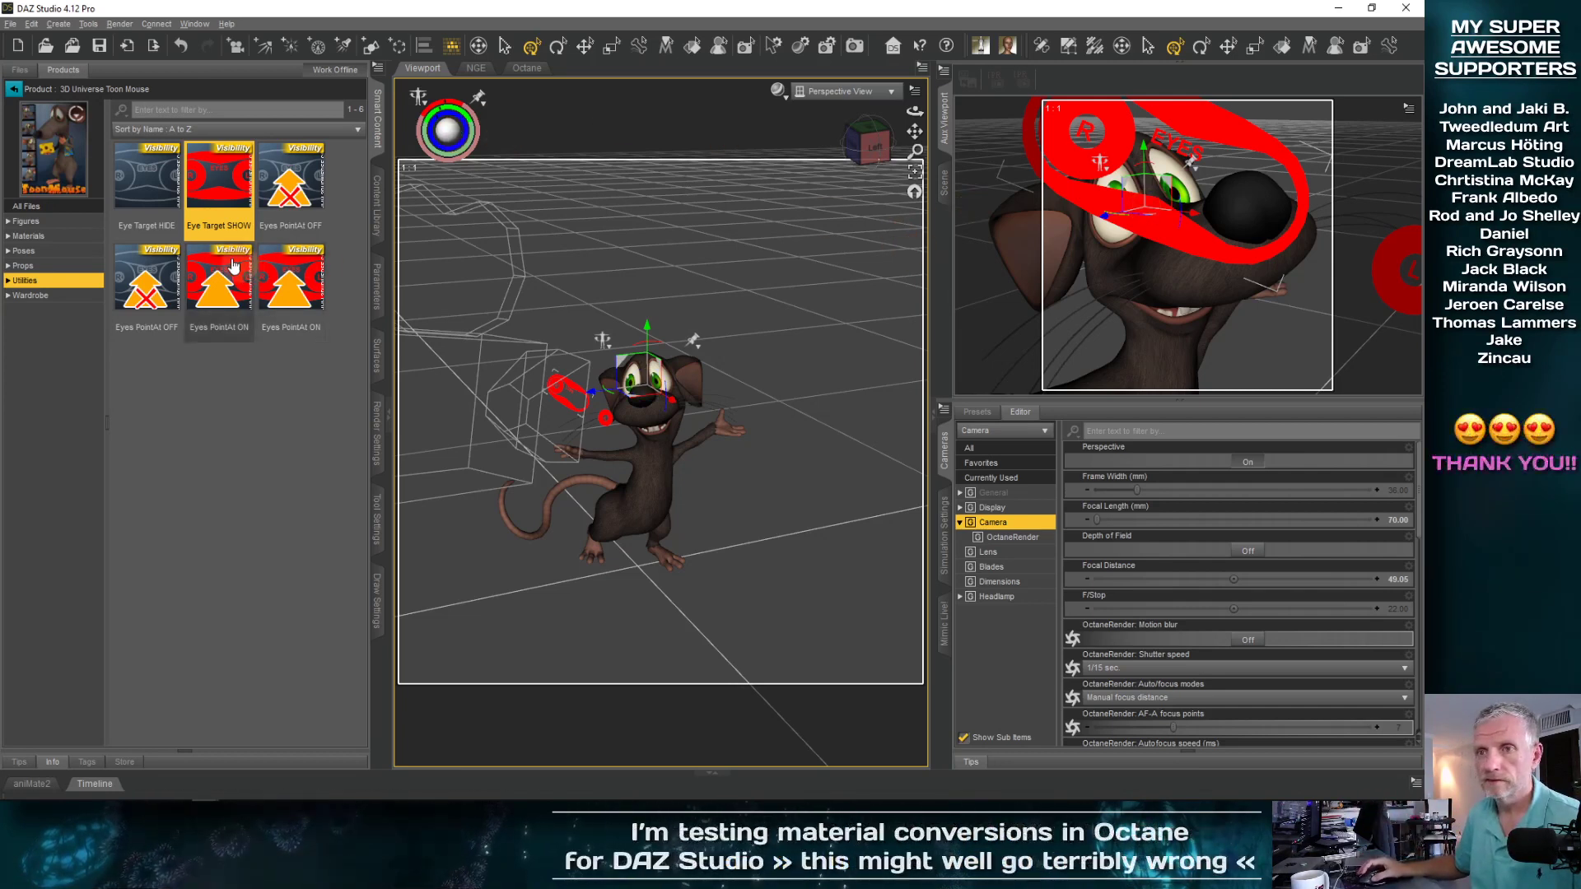
double_click(170, 190)
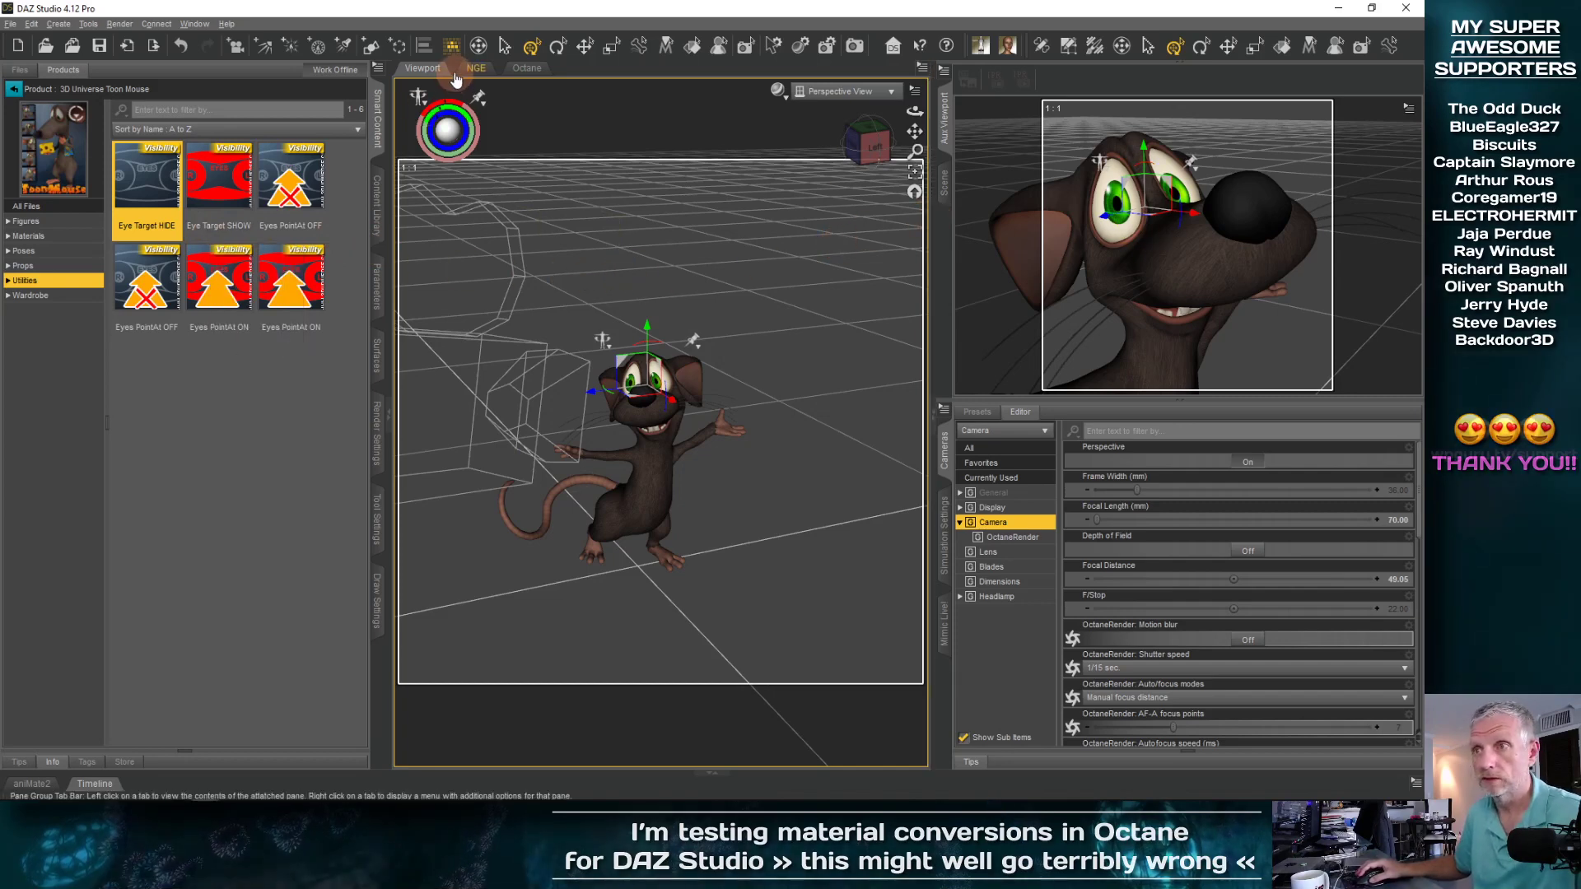
Render the mouse live in the OctaneRender Viewport, collapse the content pane and enlarge the render window to show the full portrait
left_click(527, 68)
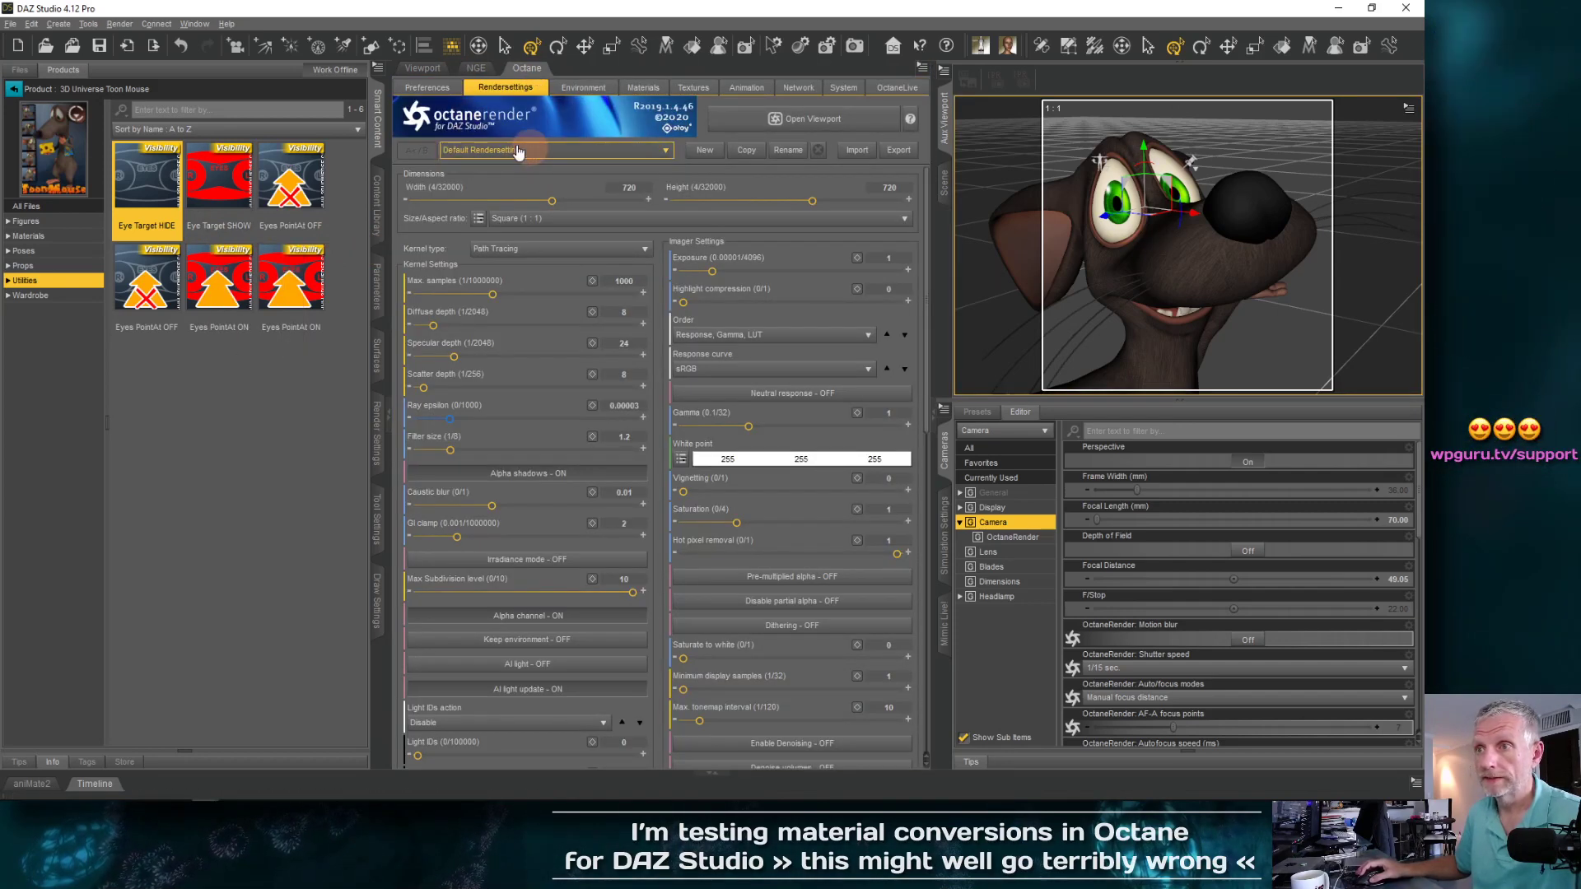
left_click(856, 122)
left_click_drag(836, 82, 679, 82)
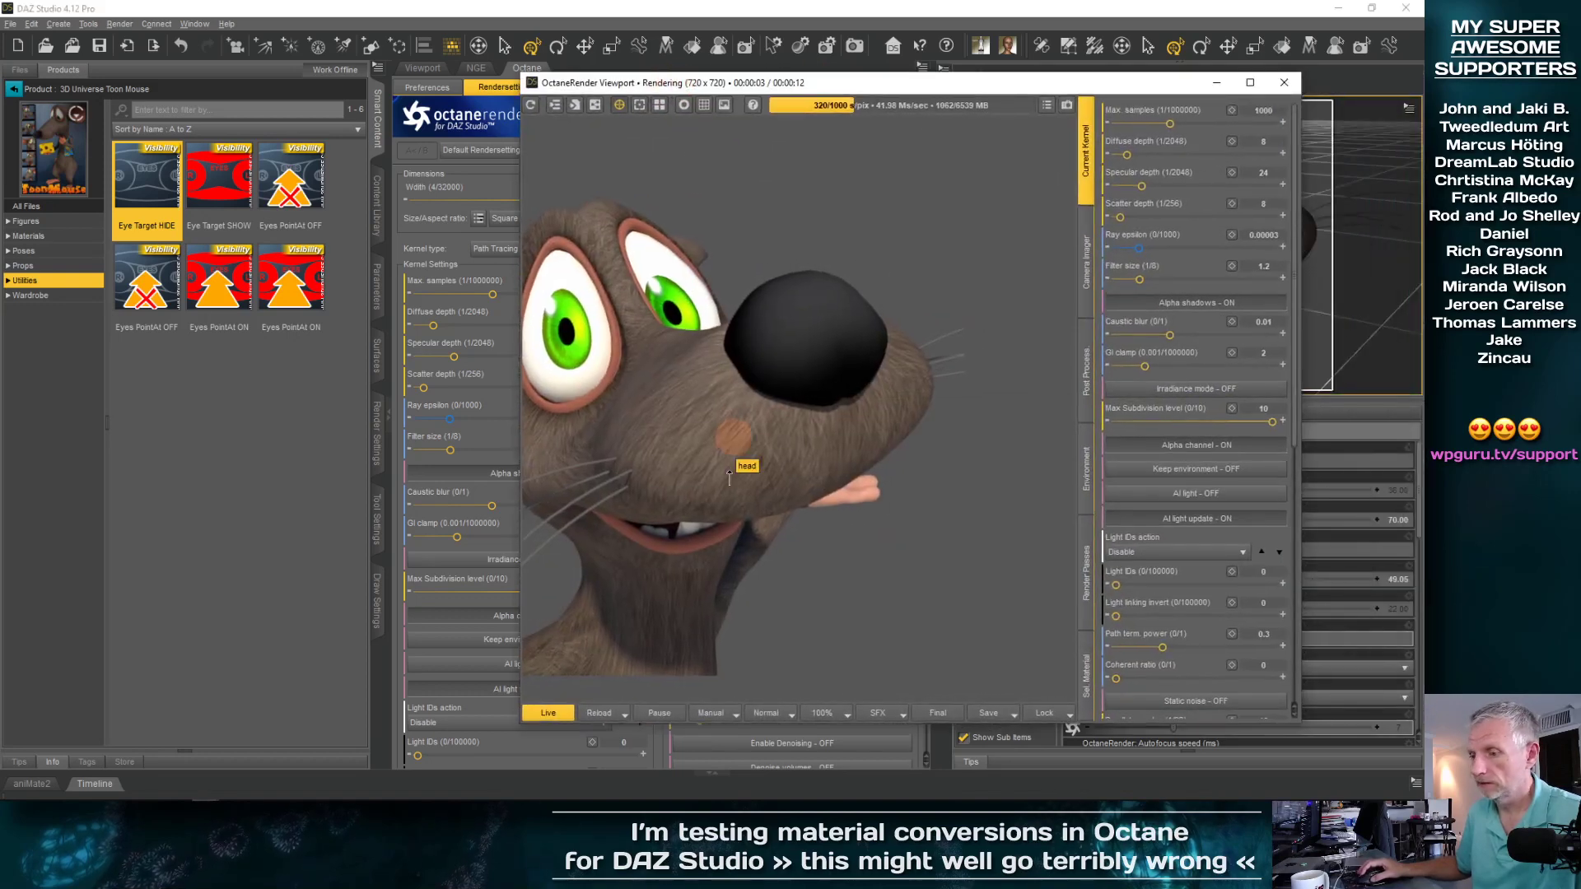
left_click(432, 175)
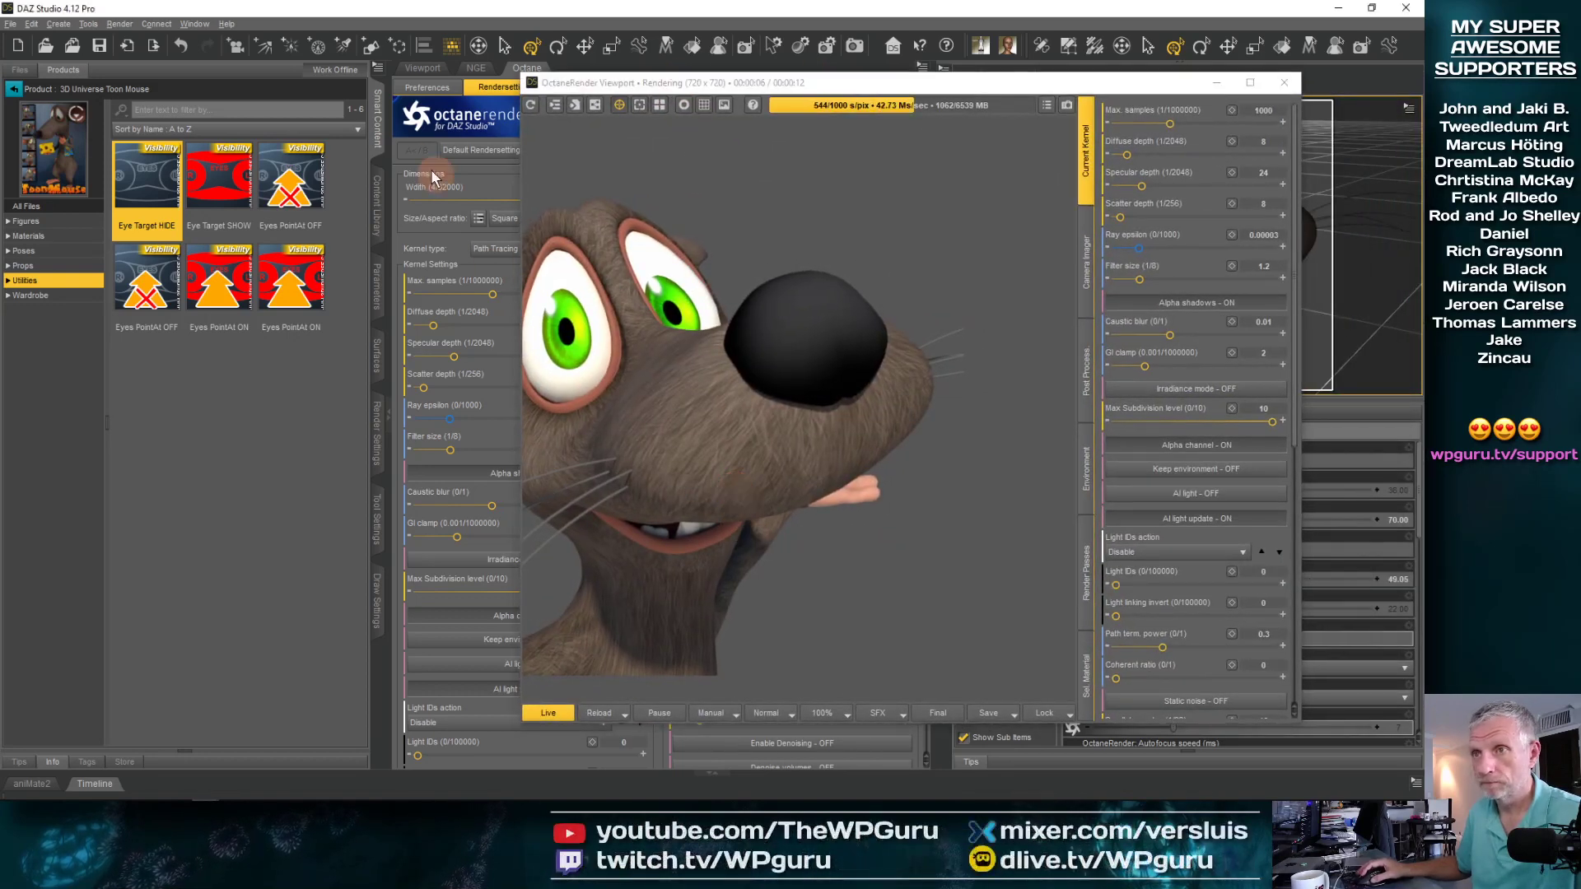
left_click(371, 121)
left_click_drag(654, 84, 516, 64)
left_click_drag(1163, 304, 1187, 330)
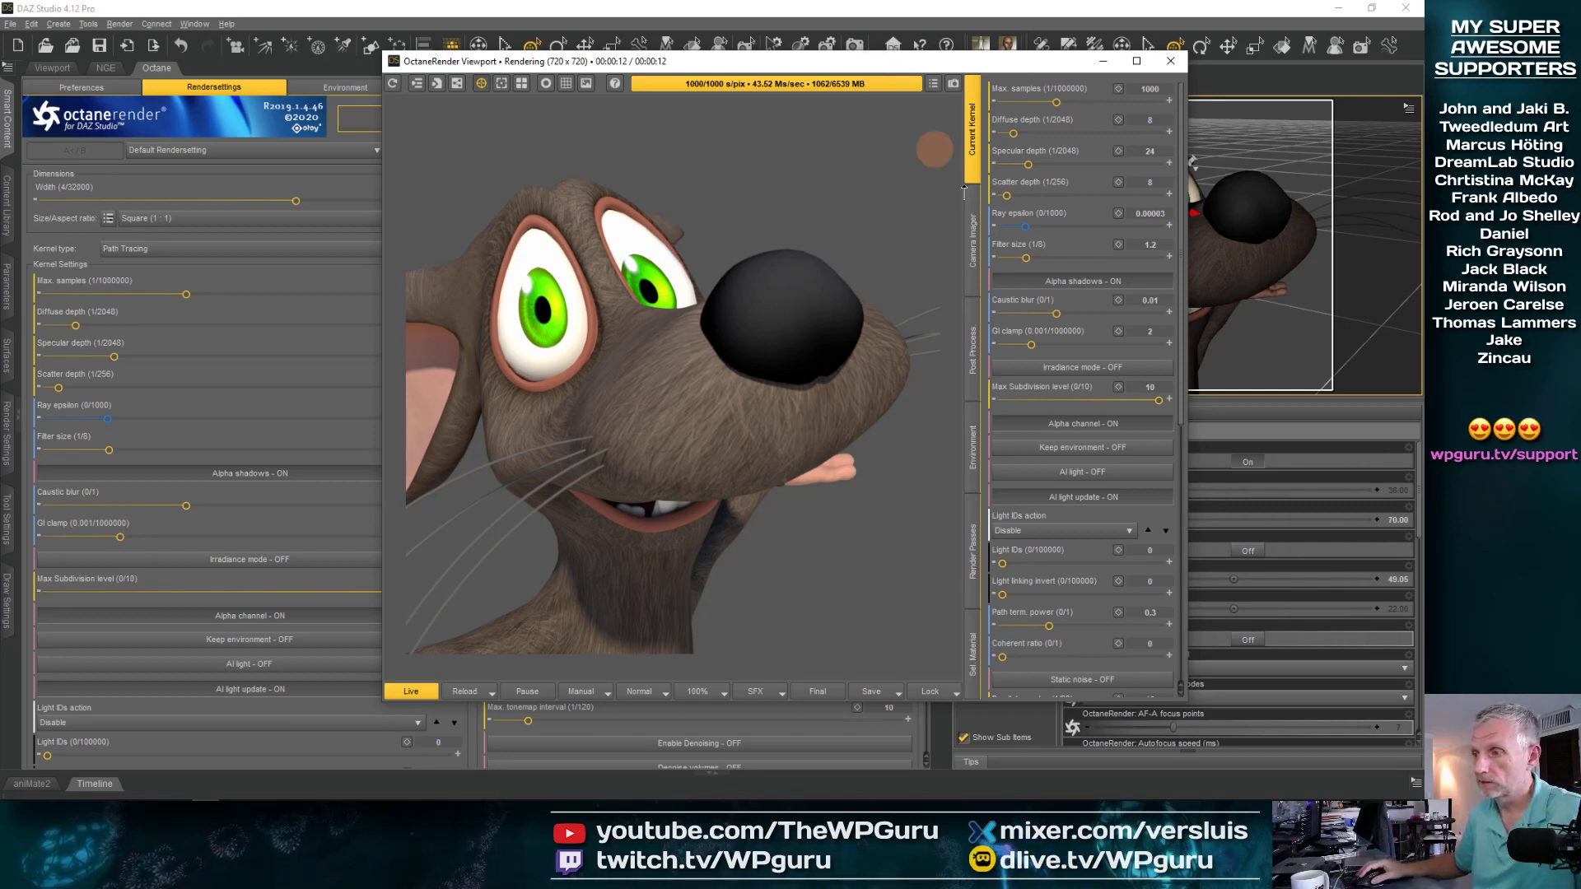
Start saving the render as a 16-bit PNG and create a new folder named Twitch on the Desktop
left_click(879, 694)
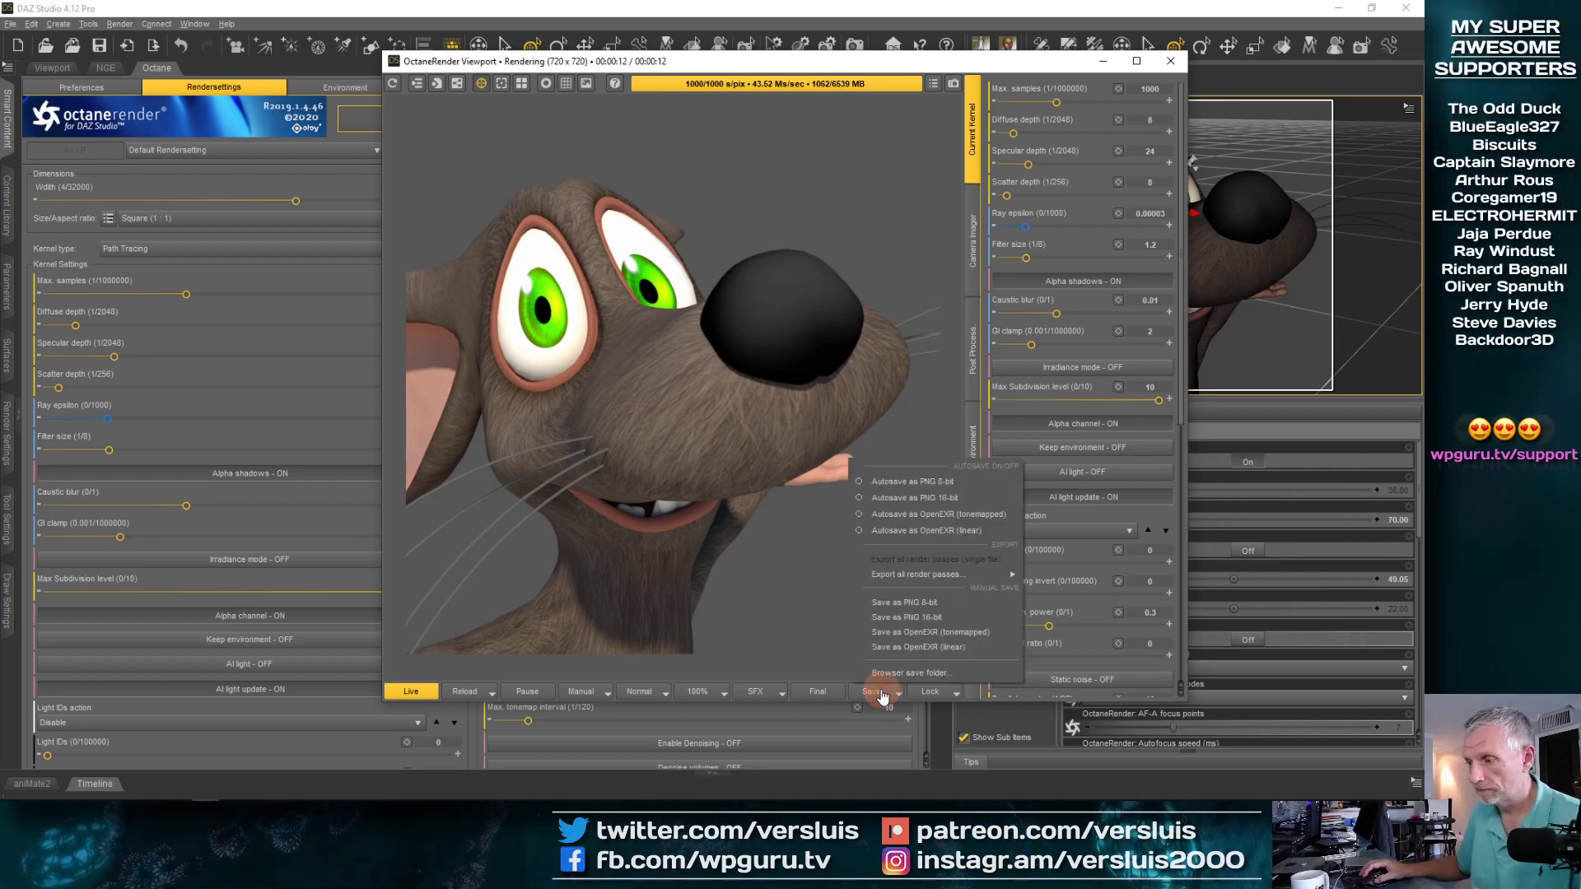
left_click(946, 623)
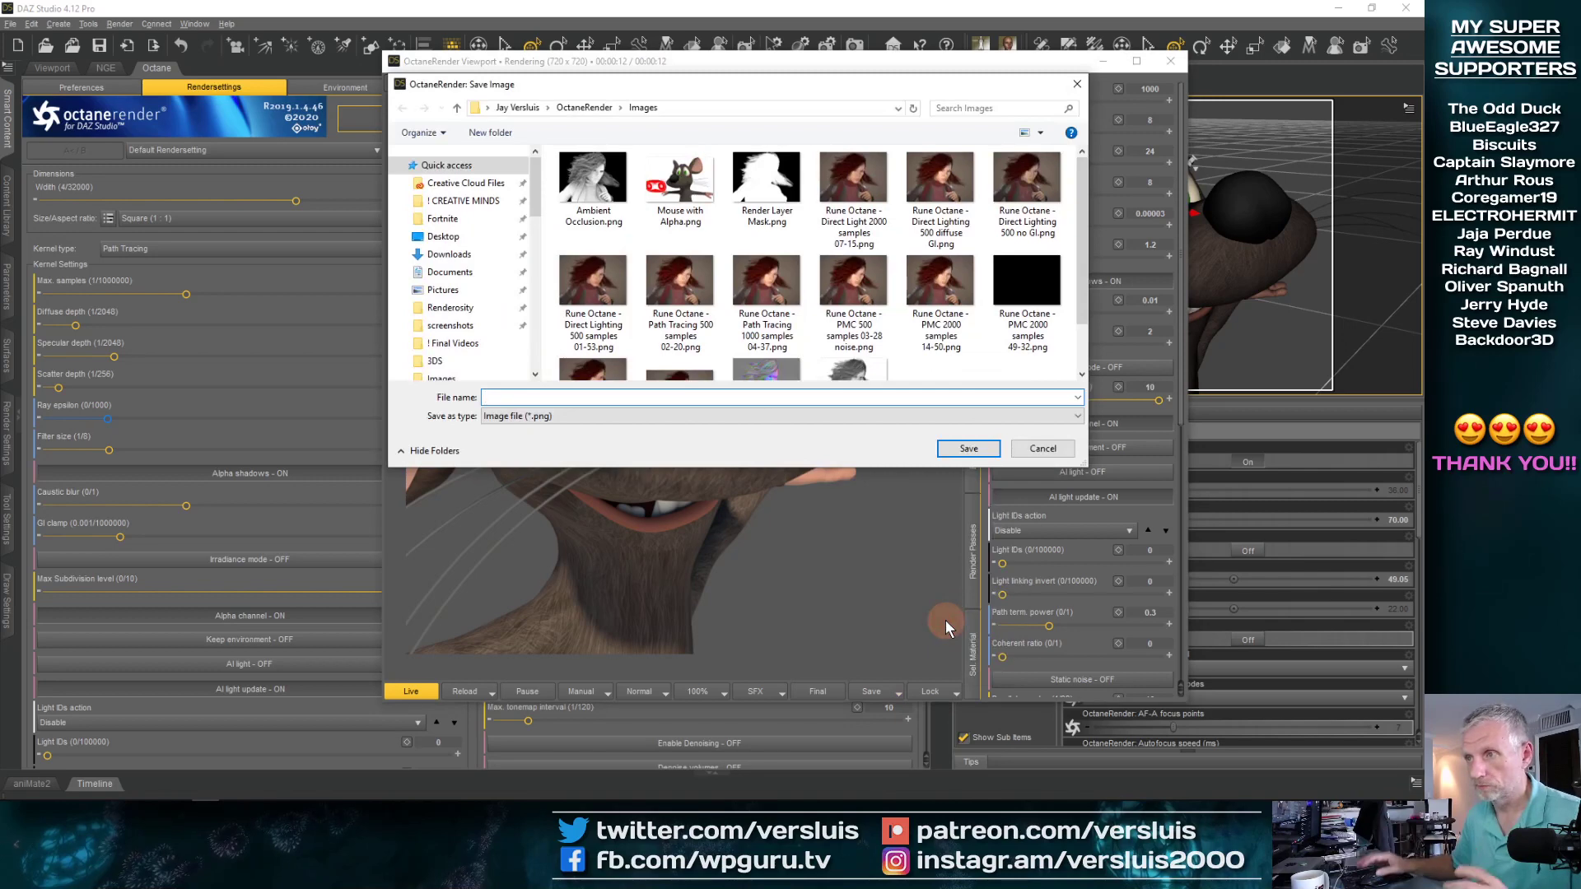
left_click(586, 108)
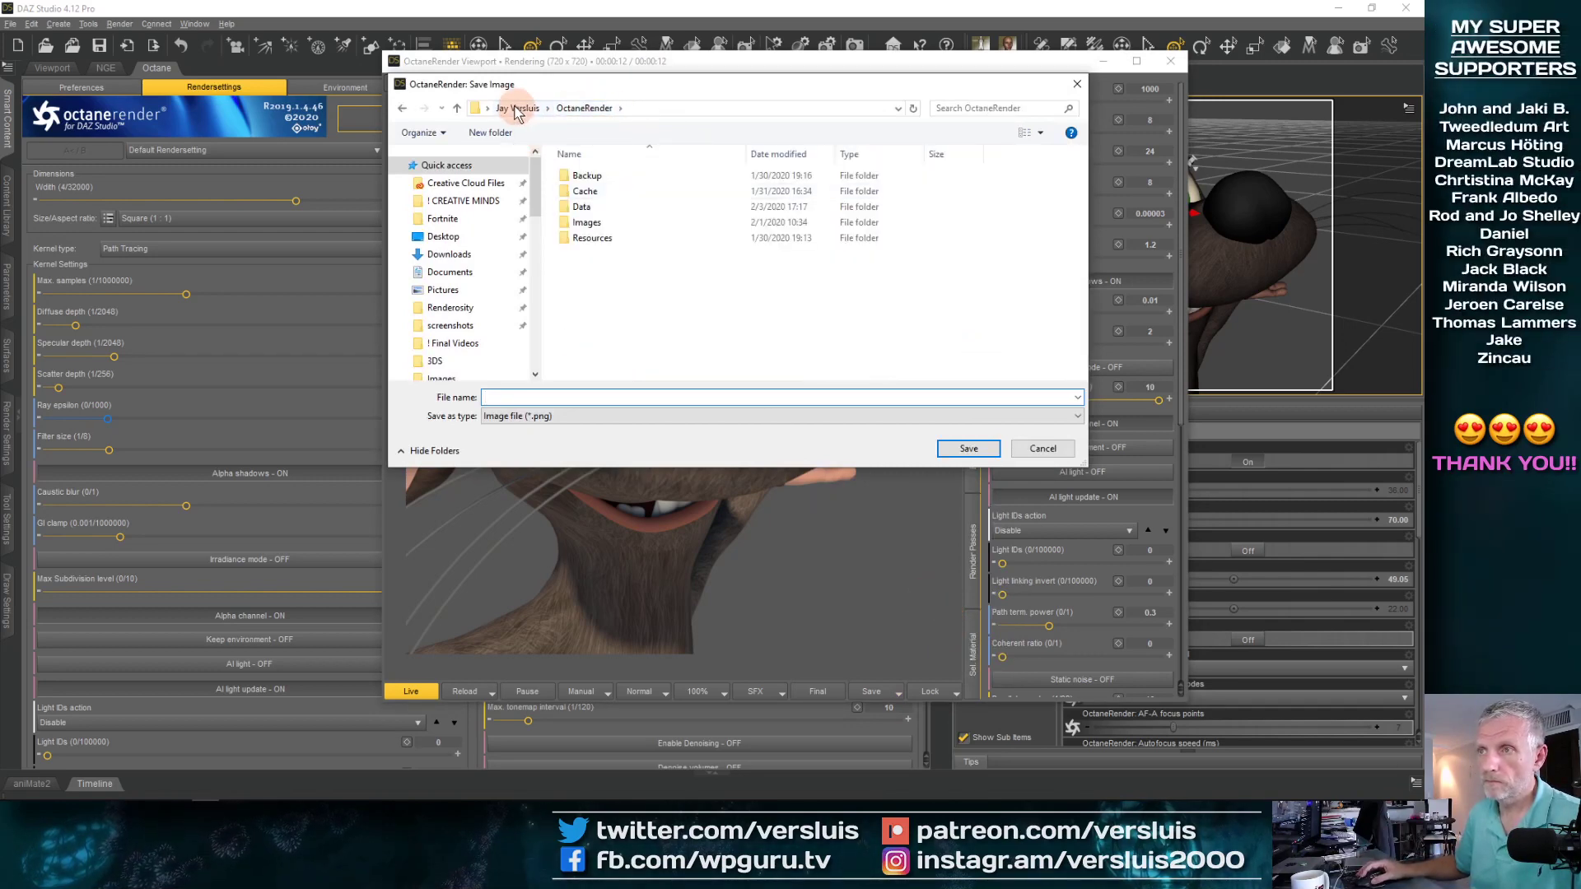
left_click(482, 239)
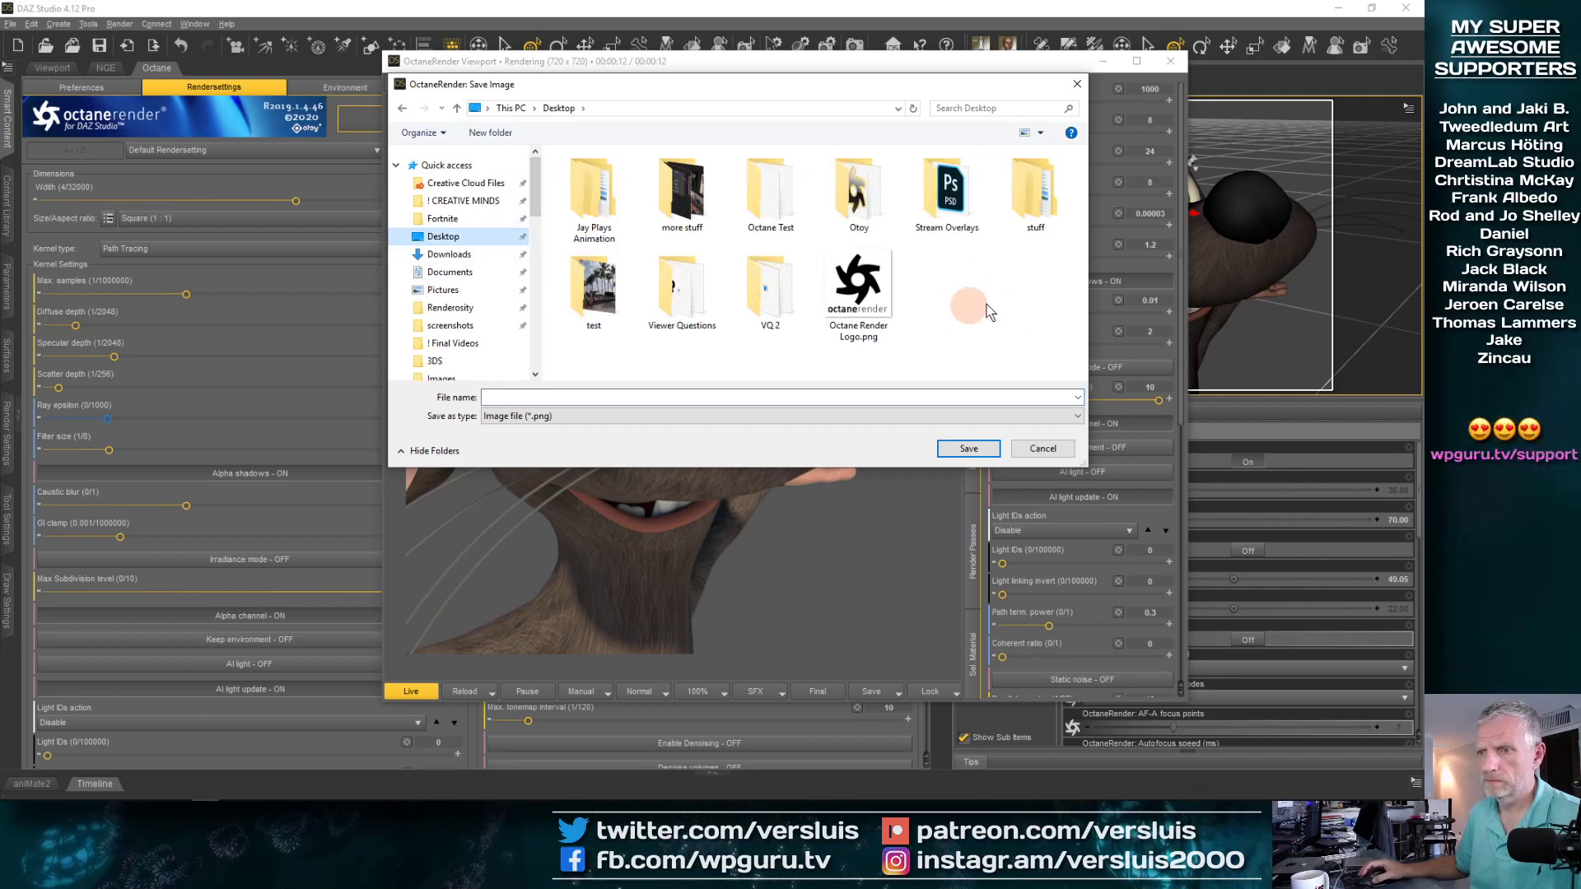
right_click(987, 308)
left_click(947, 446)
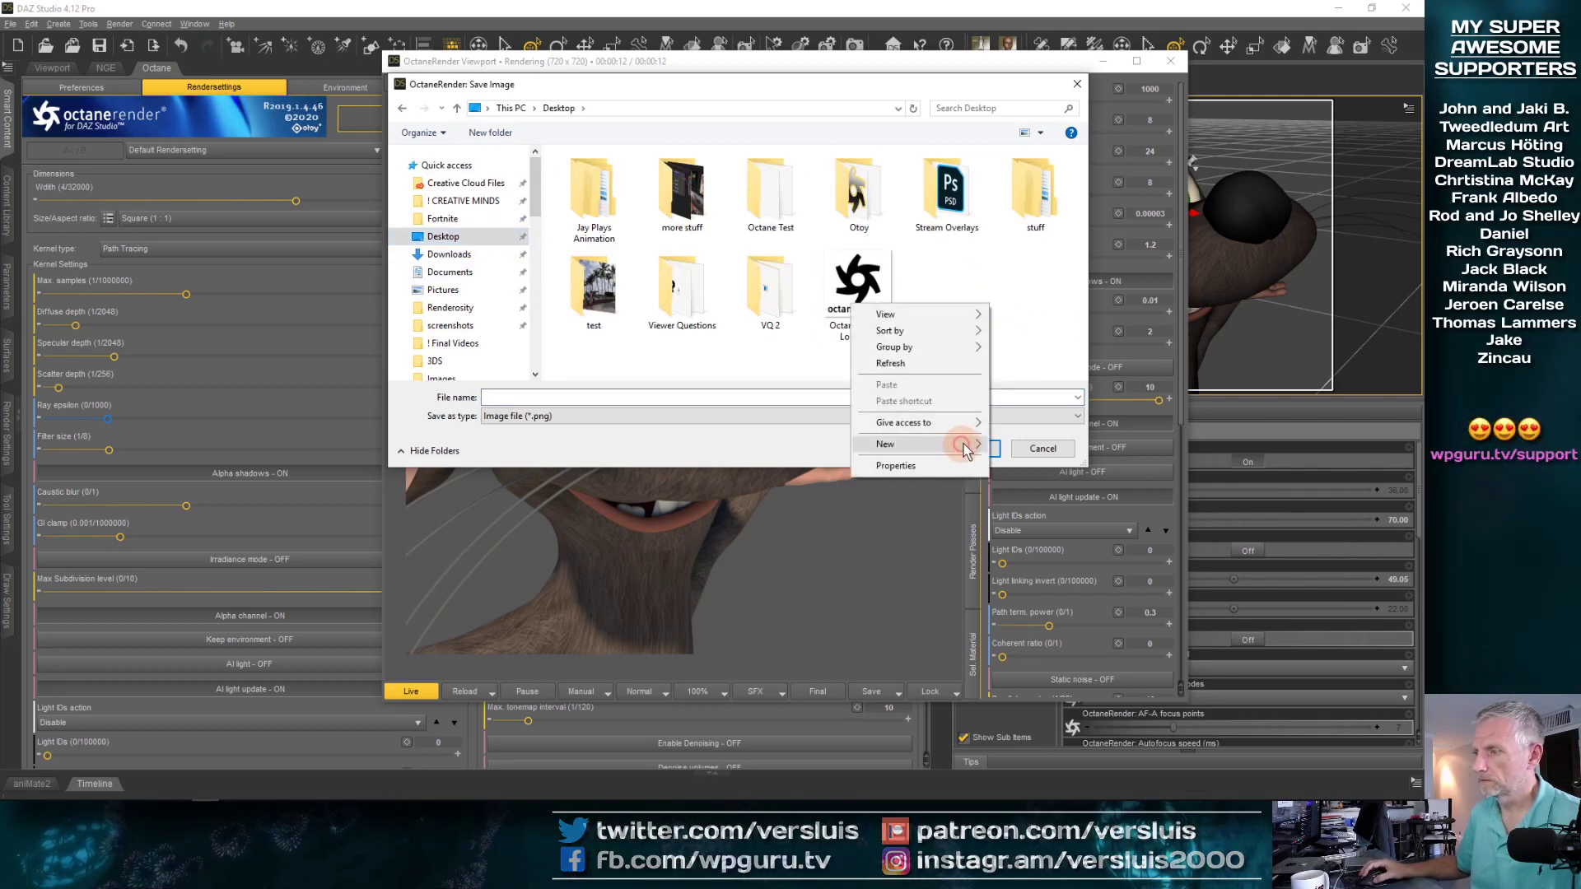
left_click(1006, 445)
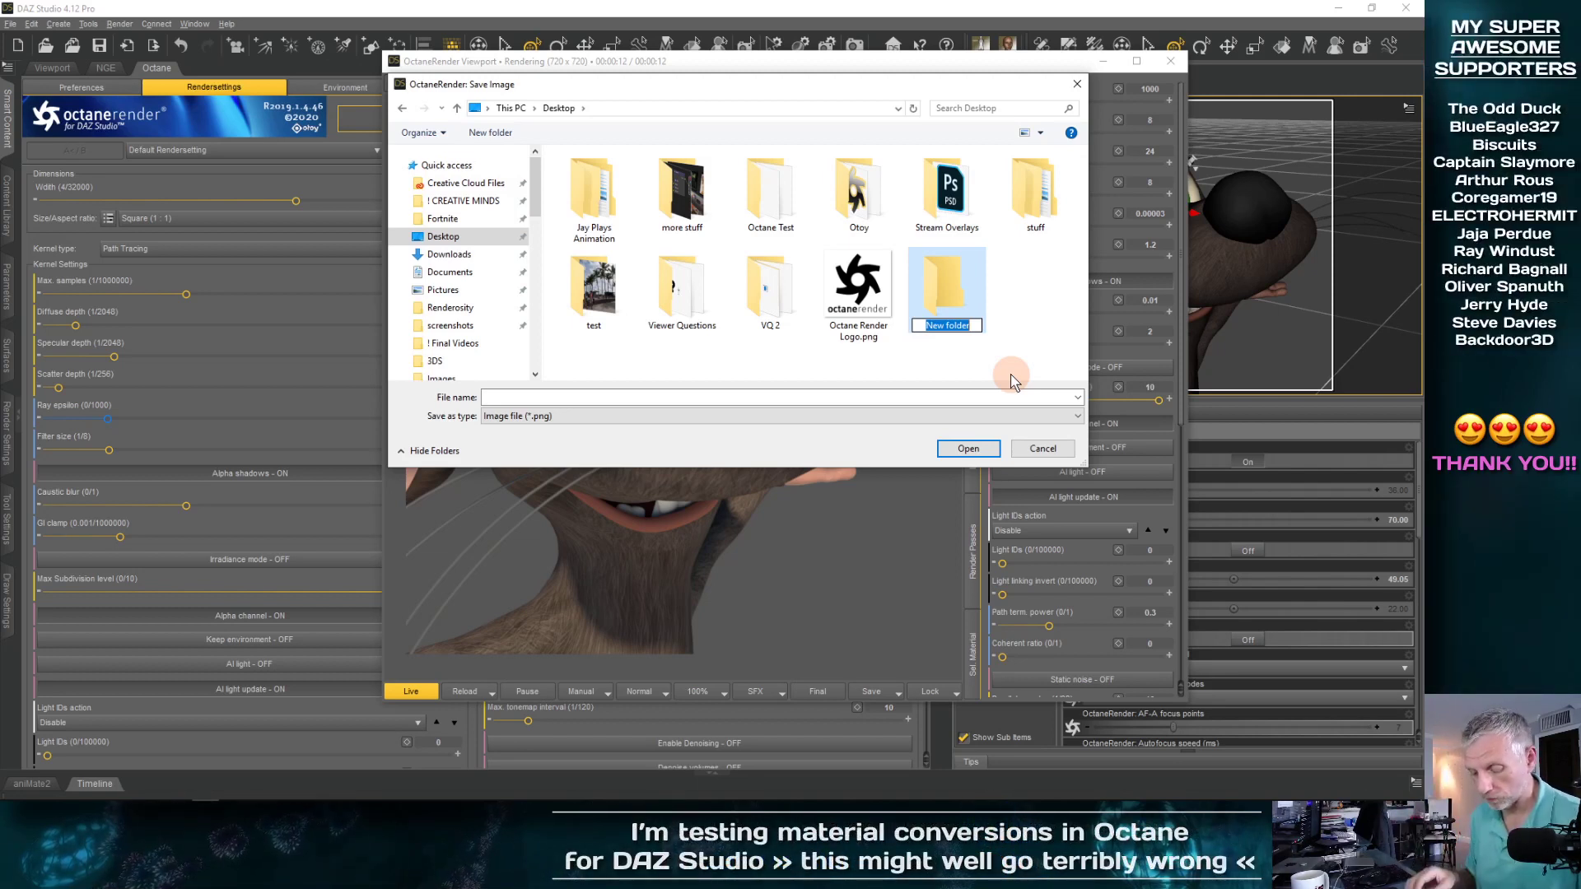
type("Twitch")
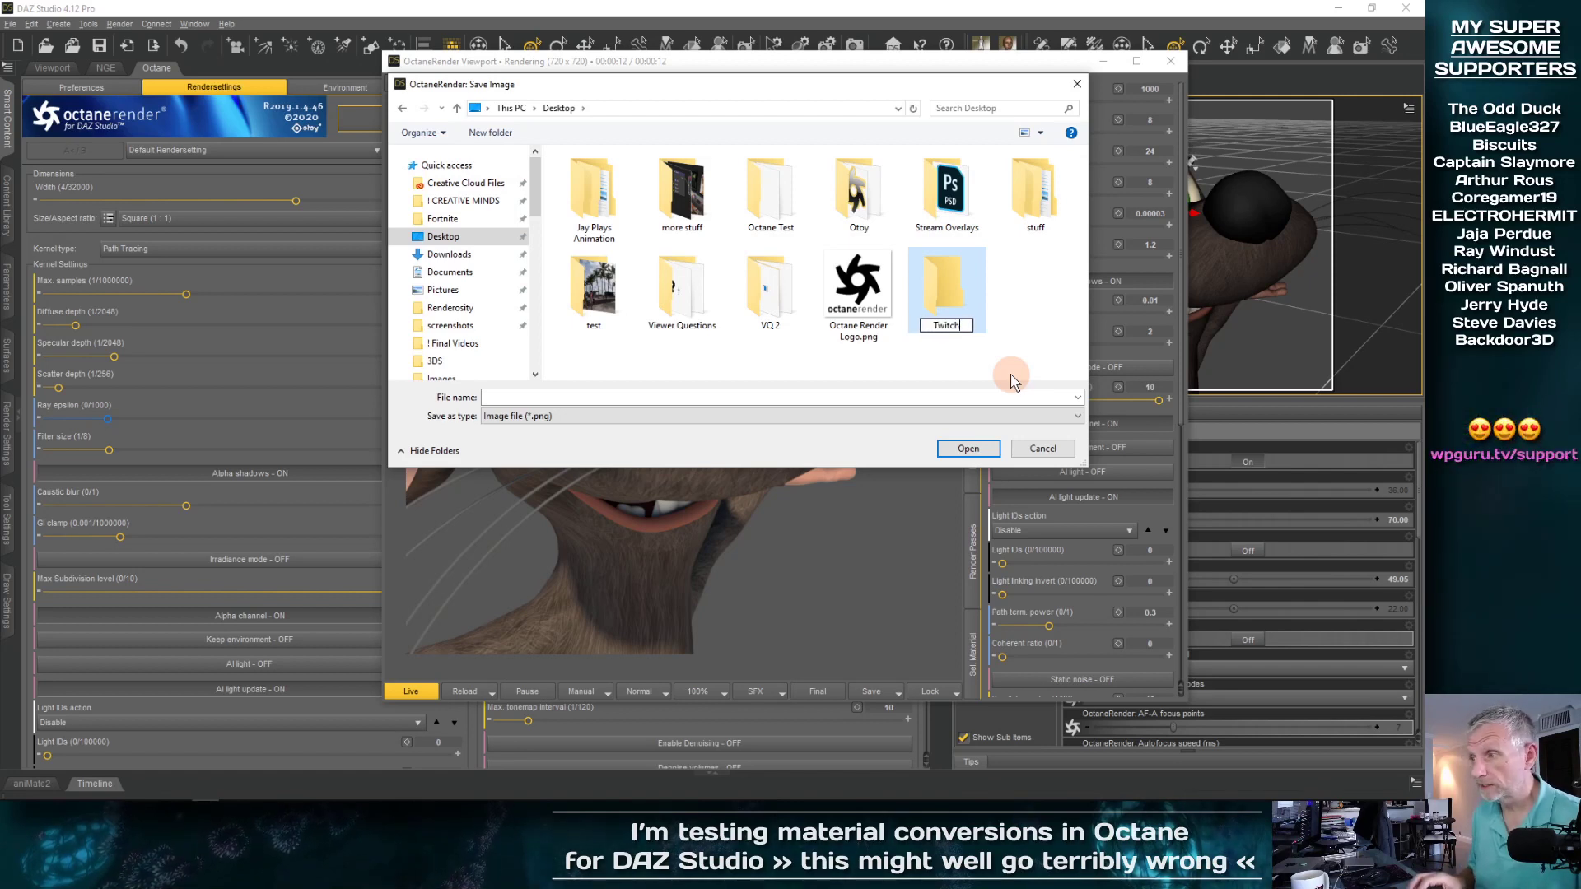
key("Return")
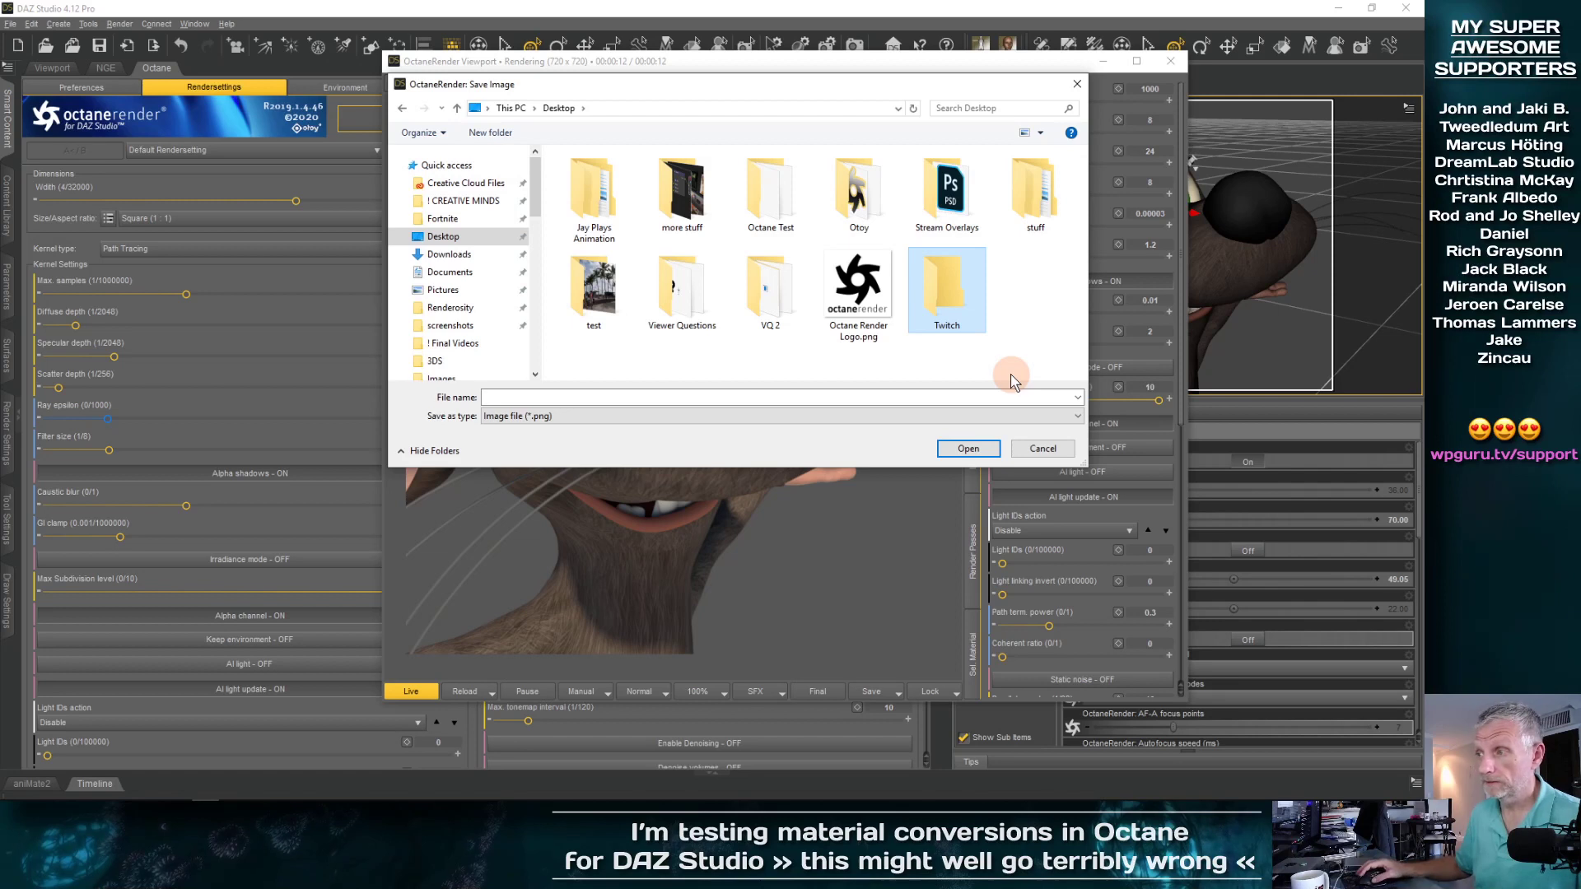
Save the render in the Twitch folder as Mouse Portrait
double_click(956, 300)
left_click(682, 399)
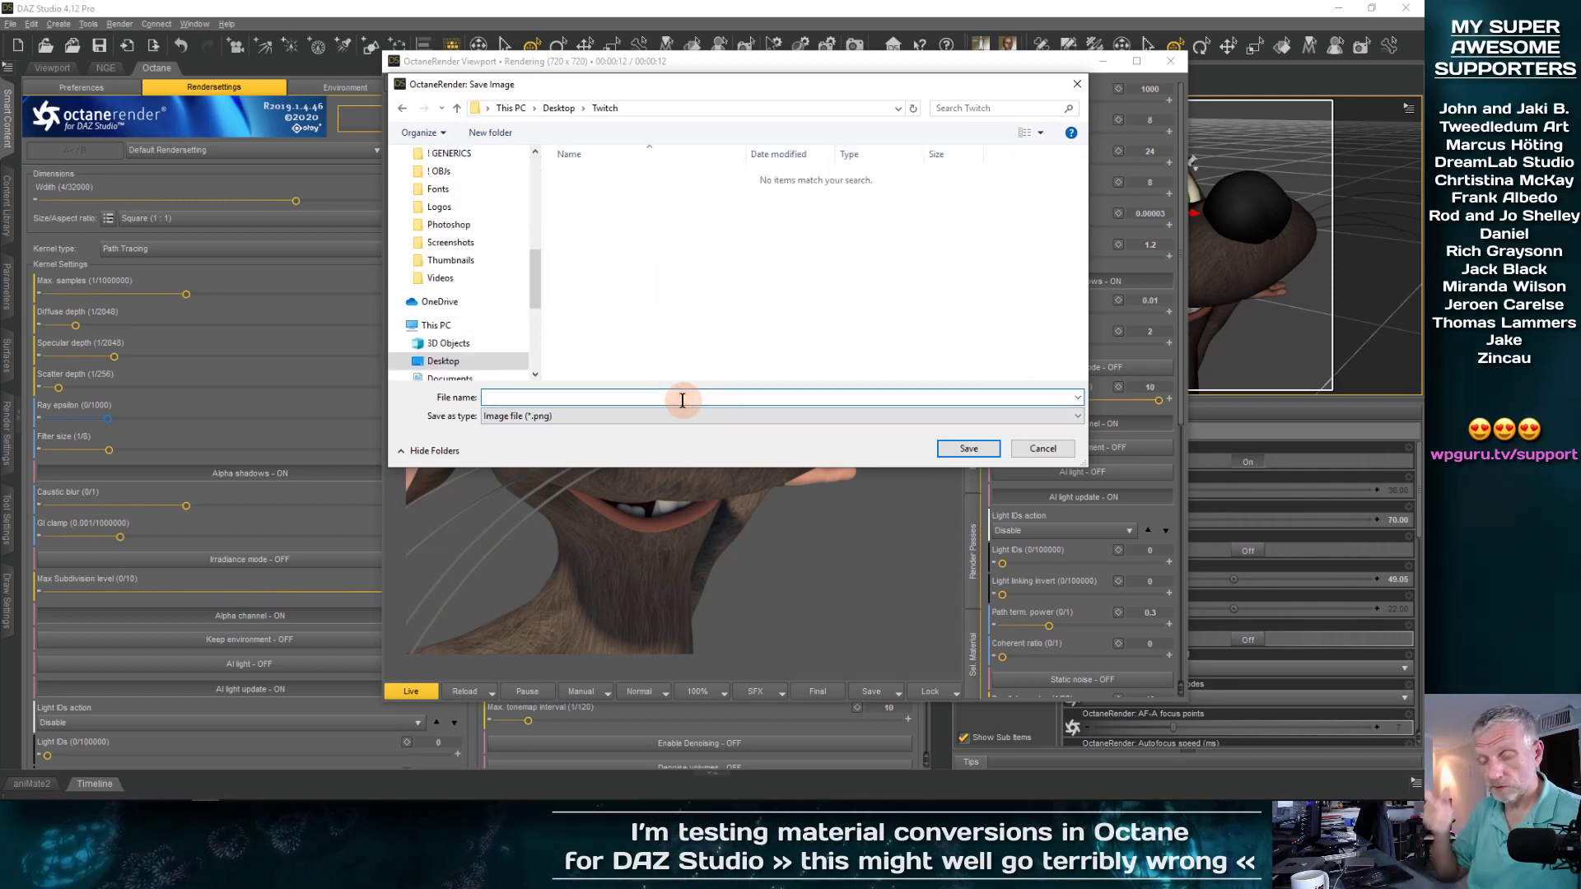
type("Mouse ")
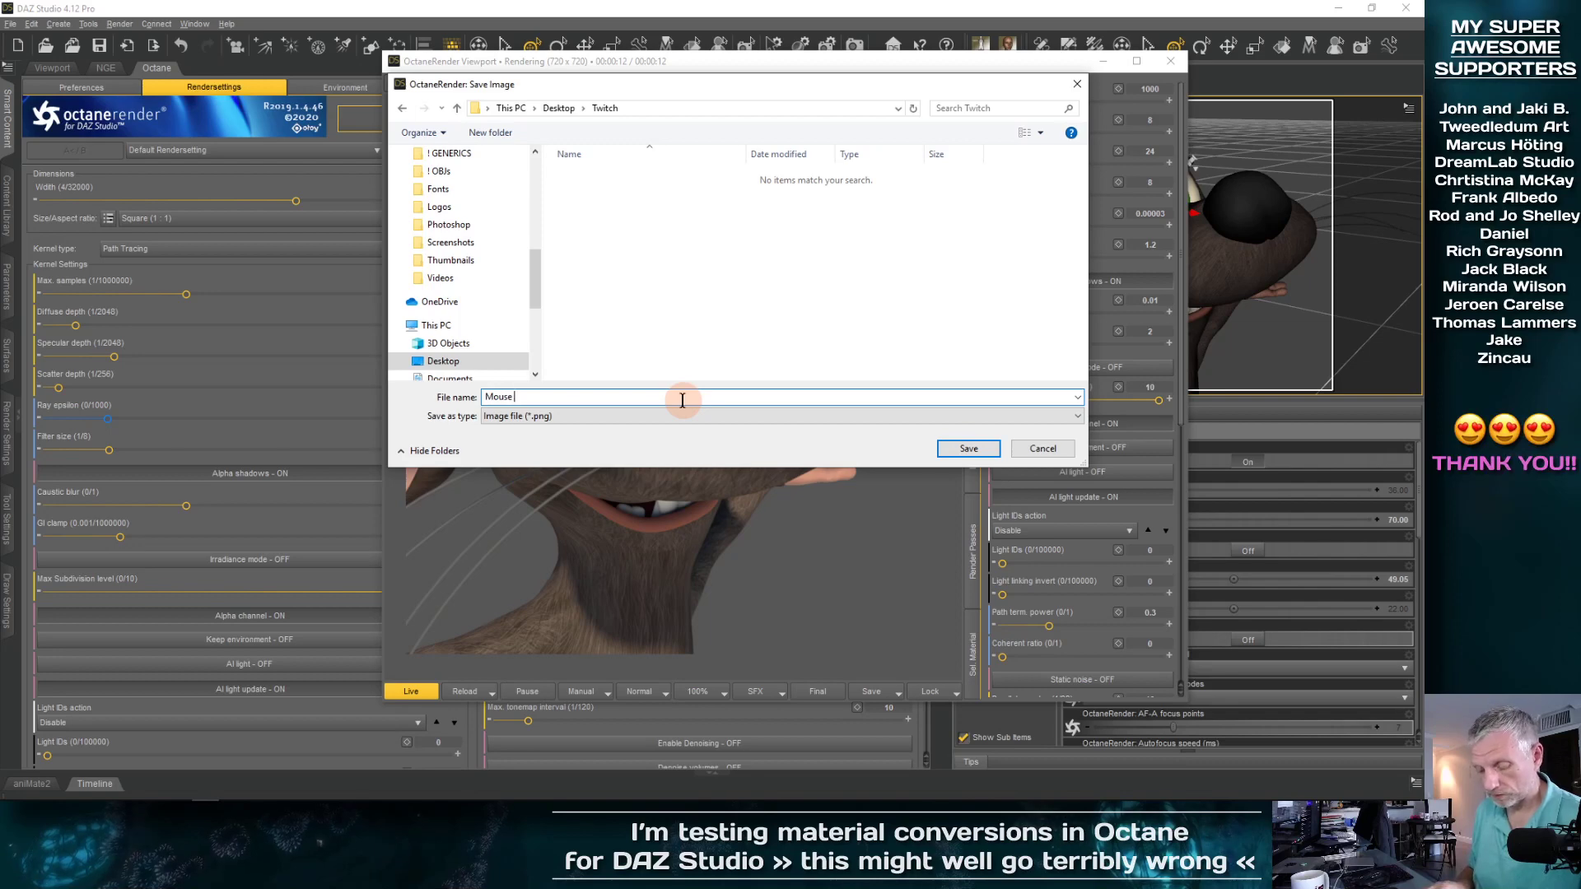
type("Portrait")
key("Return")
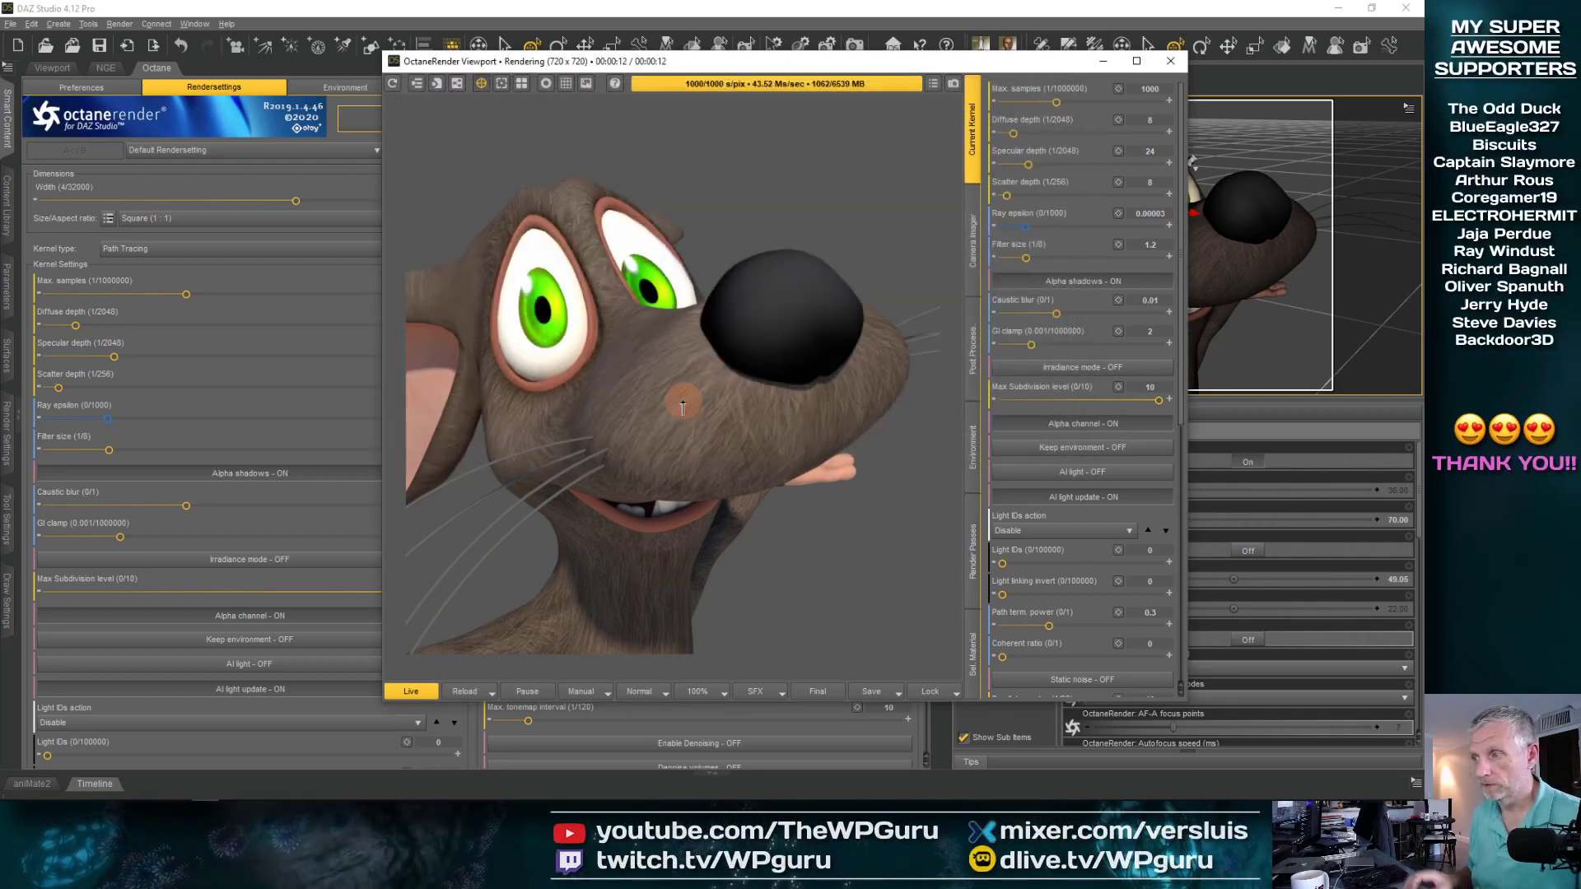
Close the OctaneRender Viewport and start saving the scene into the Twitch folder on the Desktop
left_click(1169, 60)
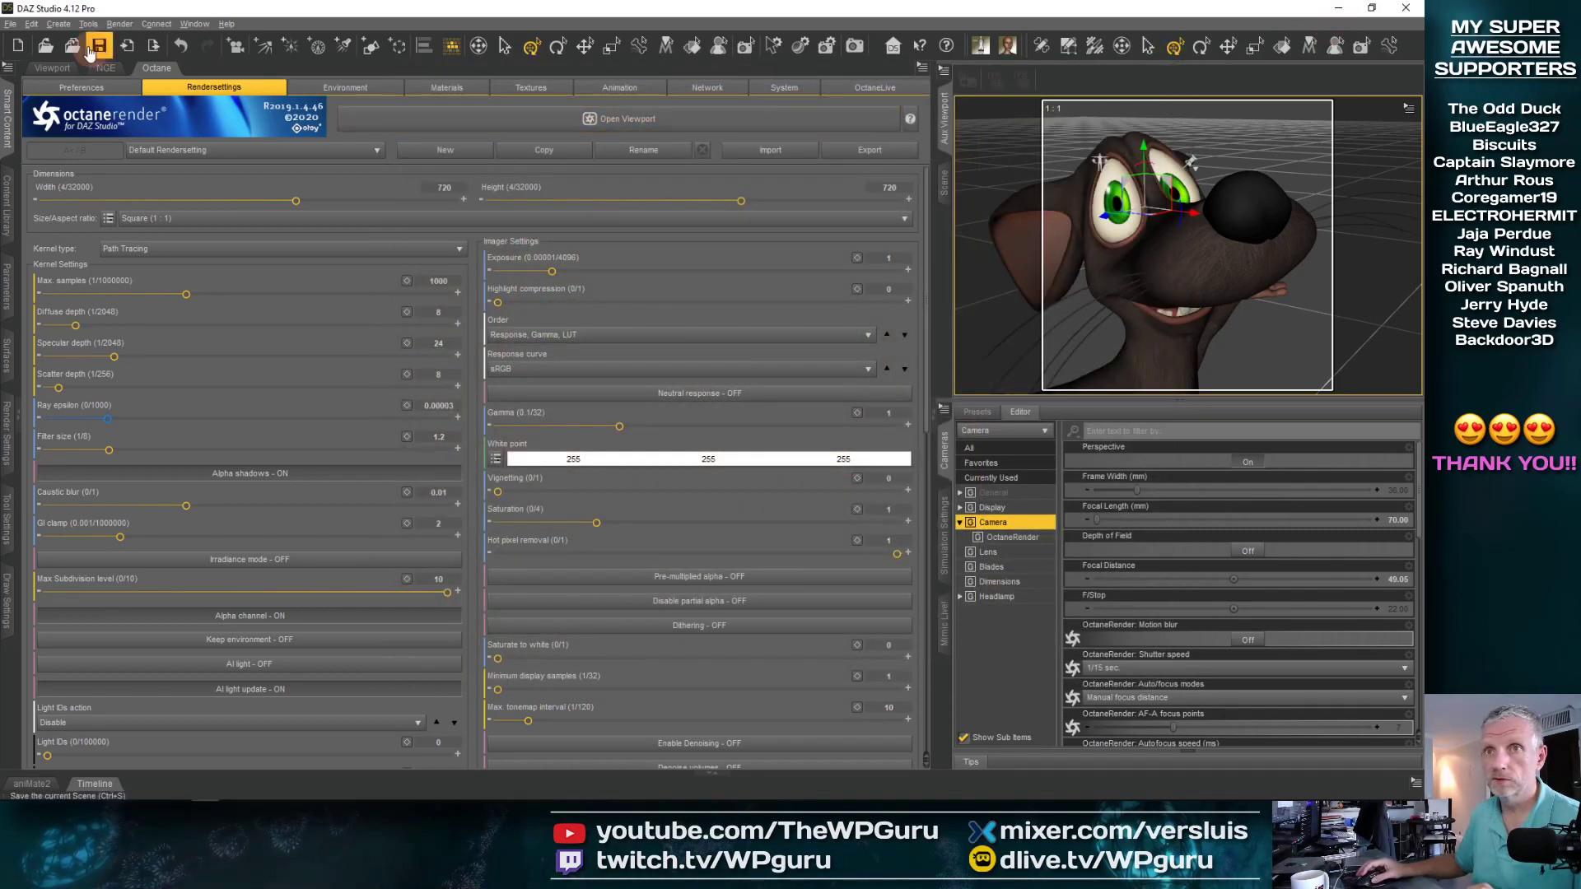
left_click(10, 24)
mouse_move(68, 127)
left_click(175, 130)
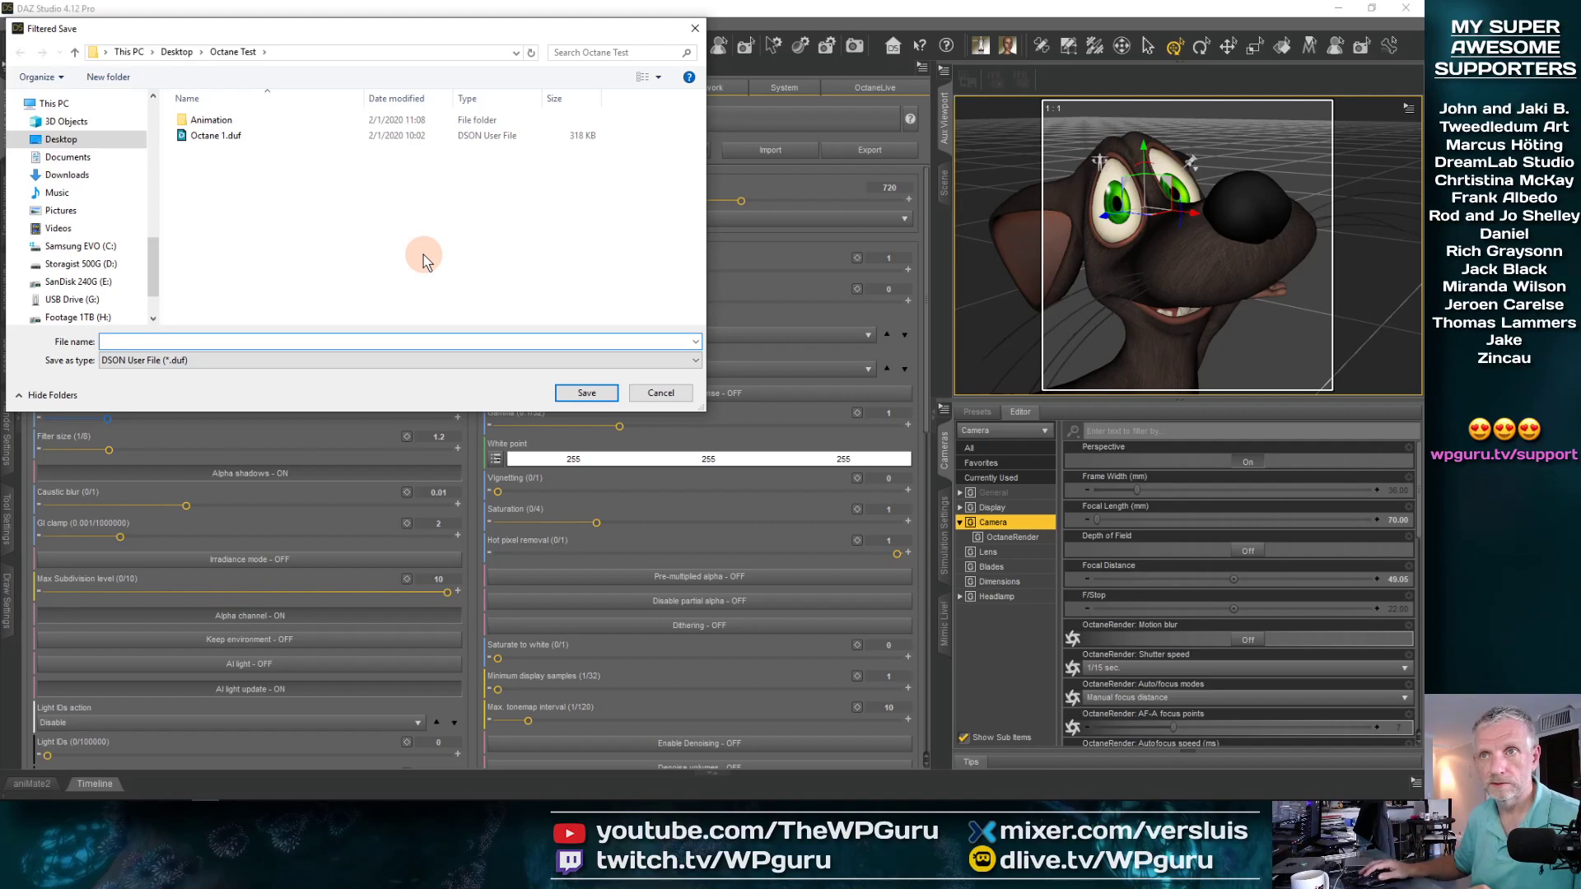
left_click(176, 52)
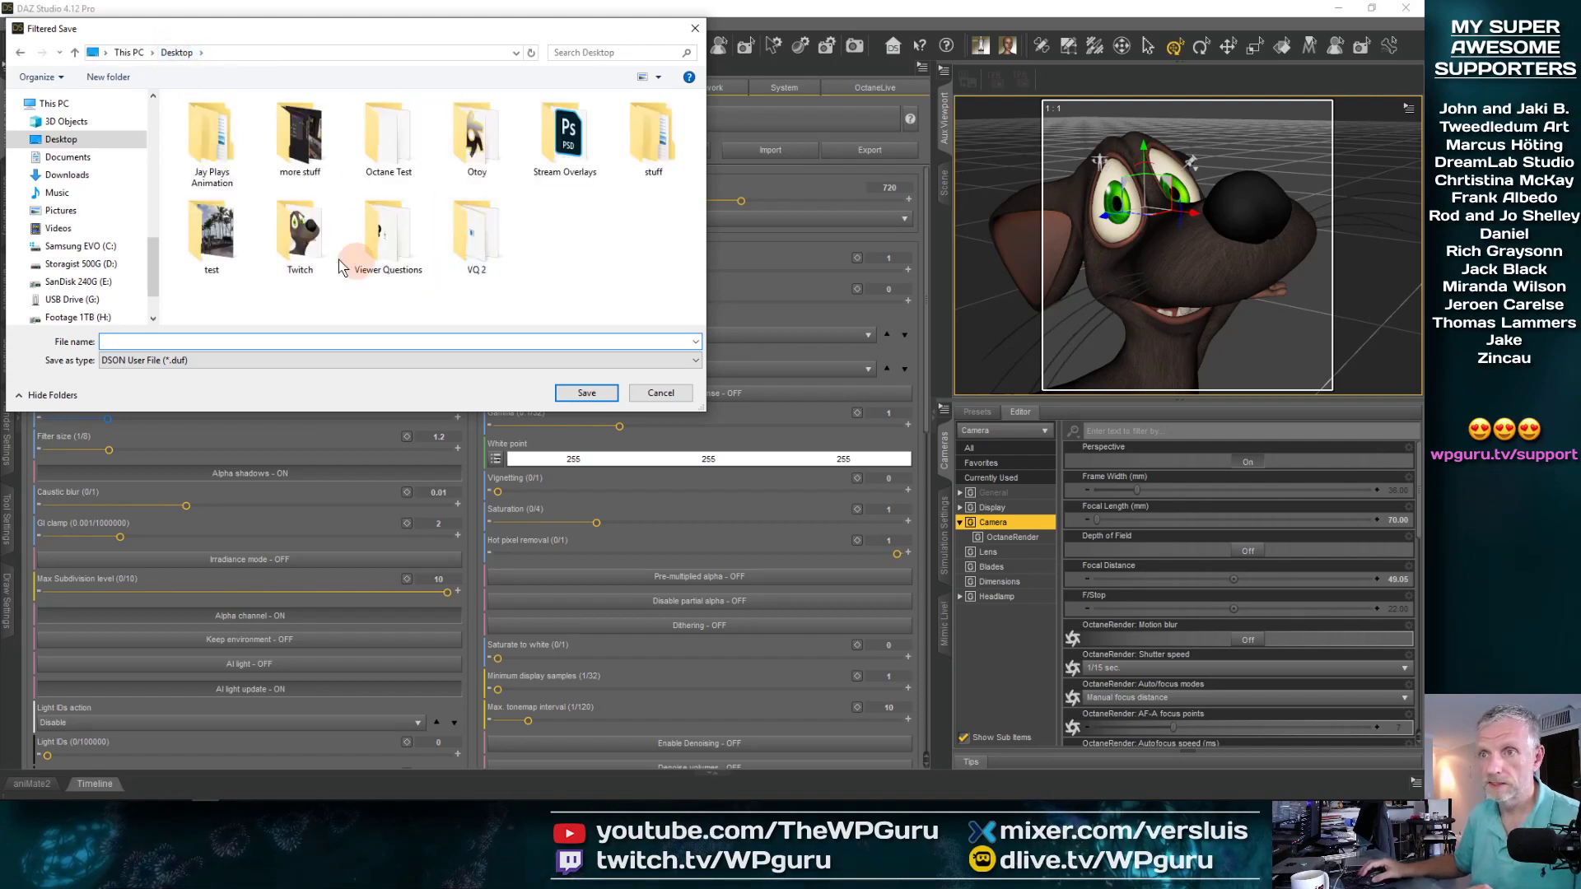
double_click(299, 231)
Name the scene file Mouse Scene and save it as a DSON user file
left_click(315, 341)
type("Mouse Secen")
key("BackSpace")
key("BackSpace")
key("BackSpace")
key("BackSpace")
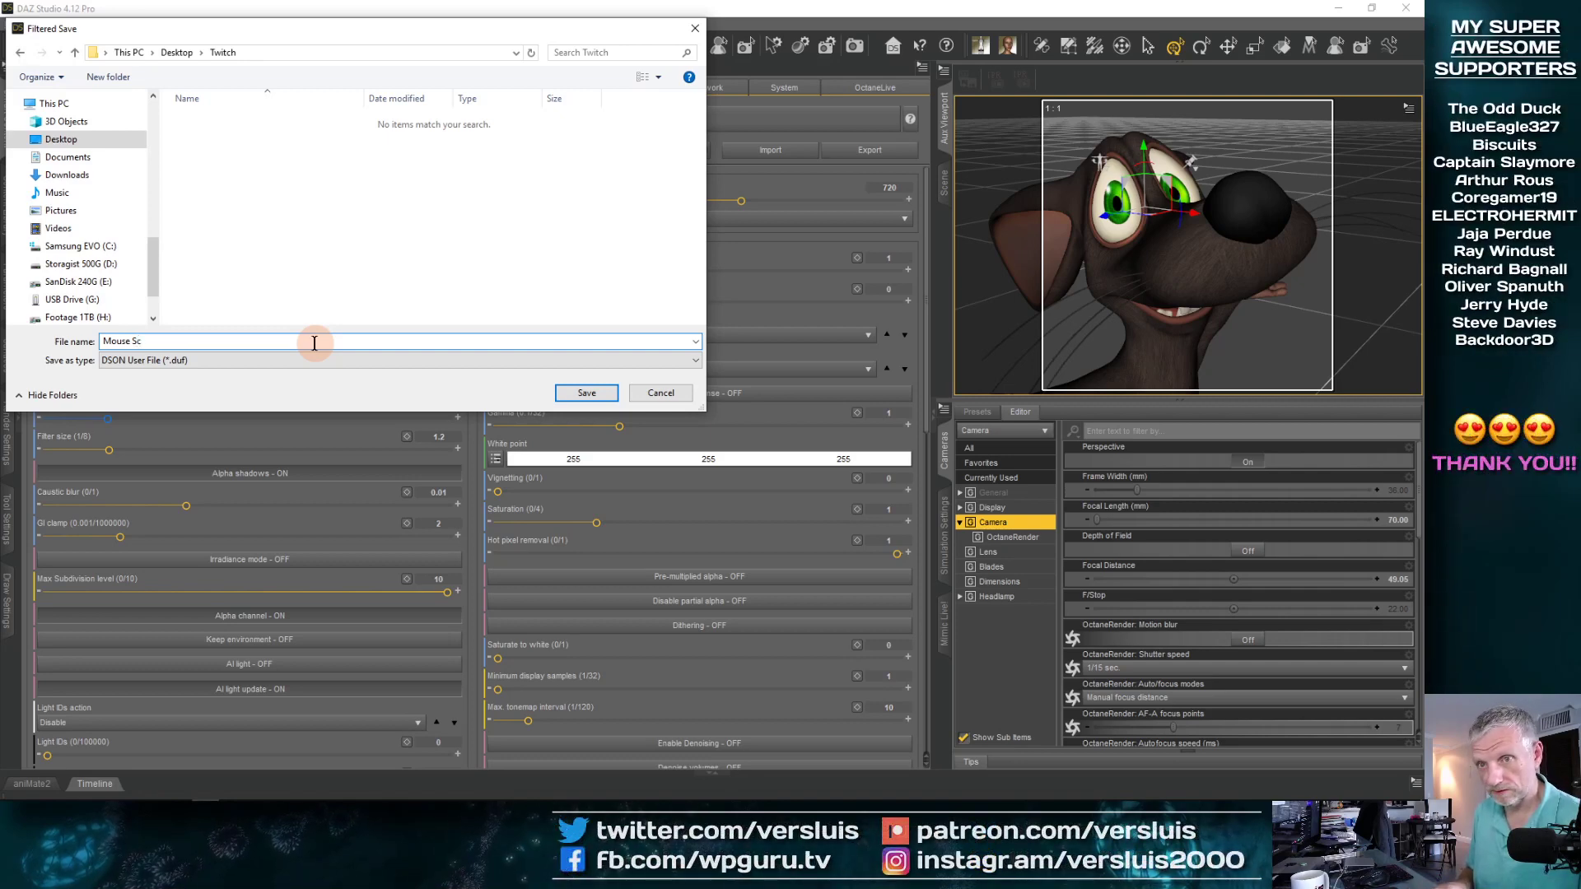
type("cene")
key("Return")
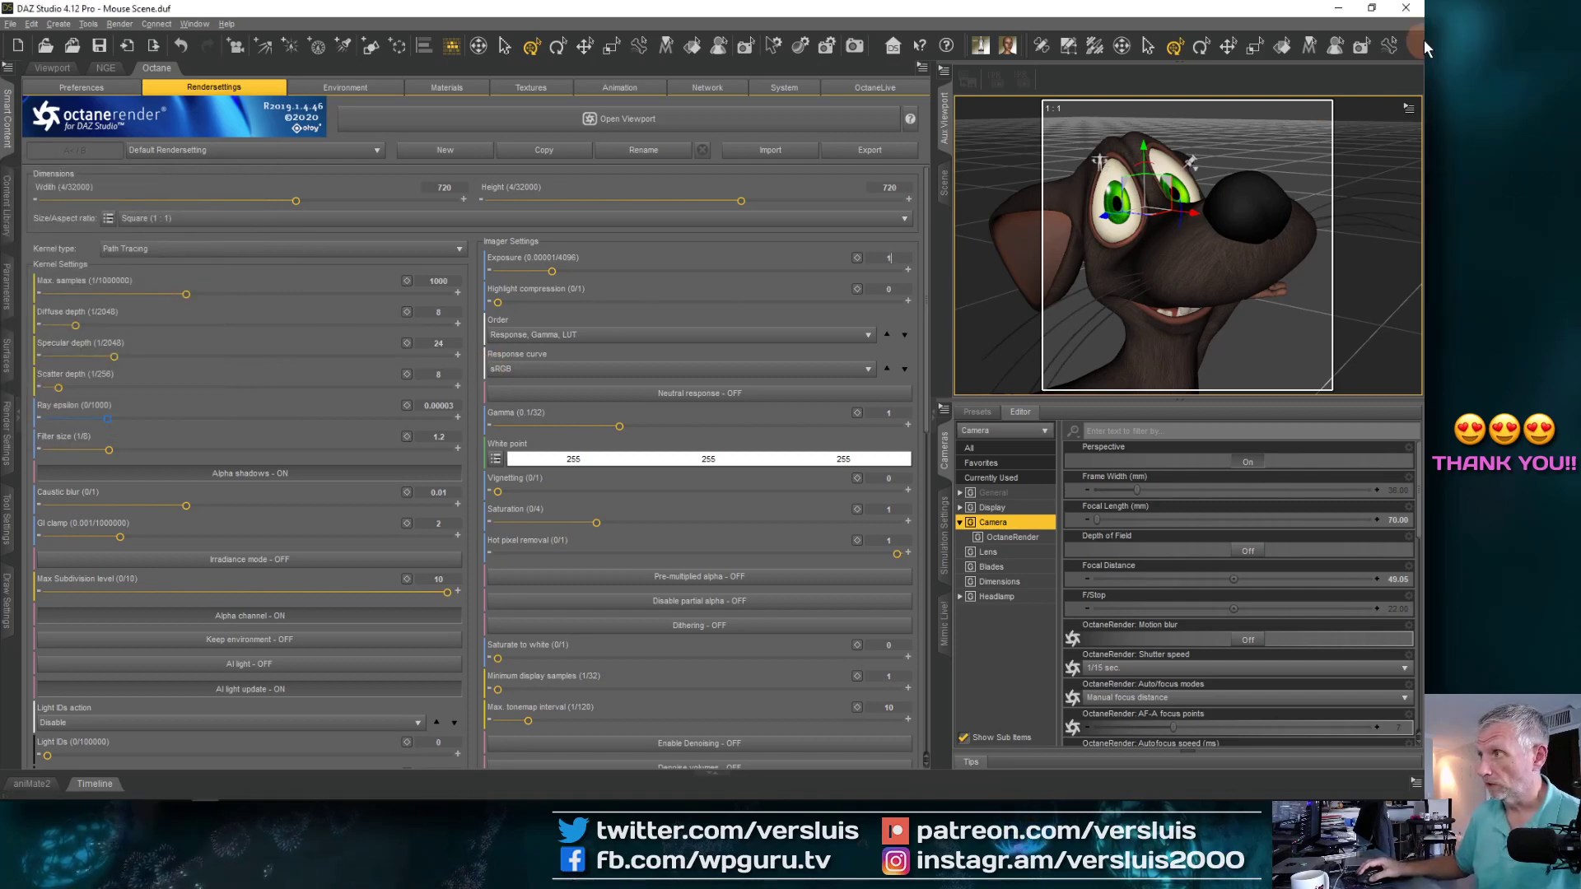
Minimize DAZ Studio and launch Adobe Photoshop 2020
left_click(1338, 9)
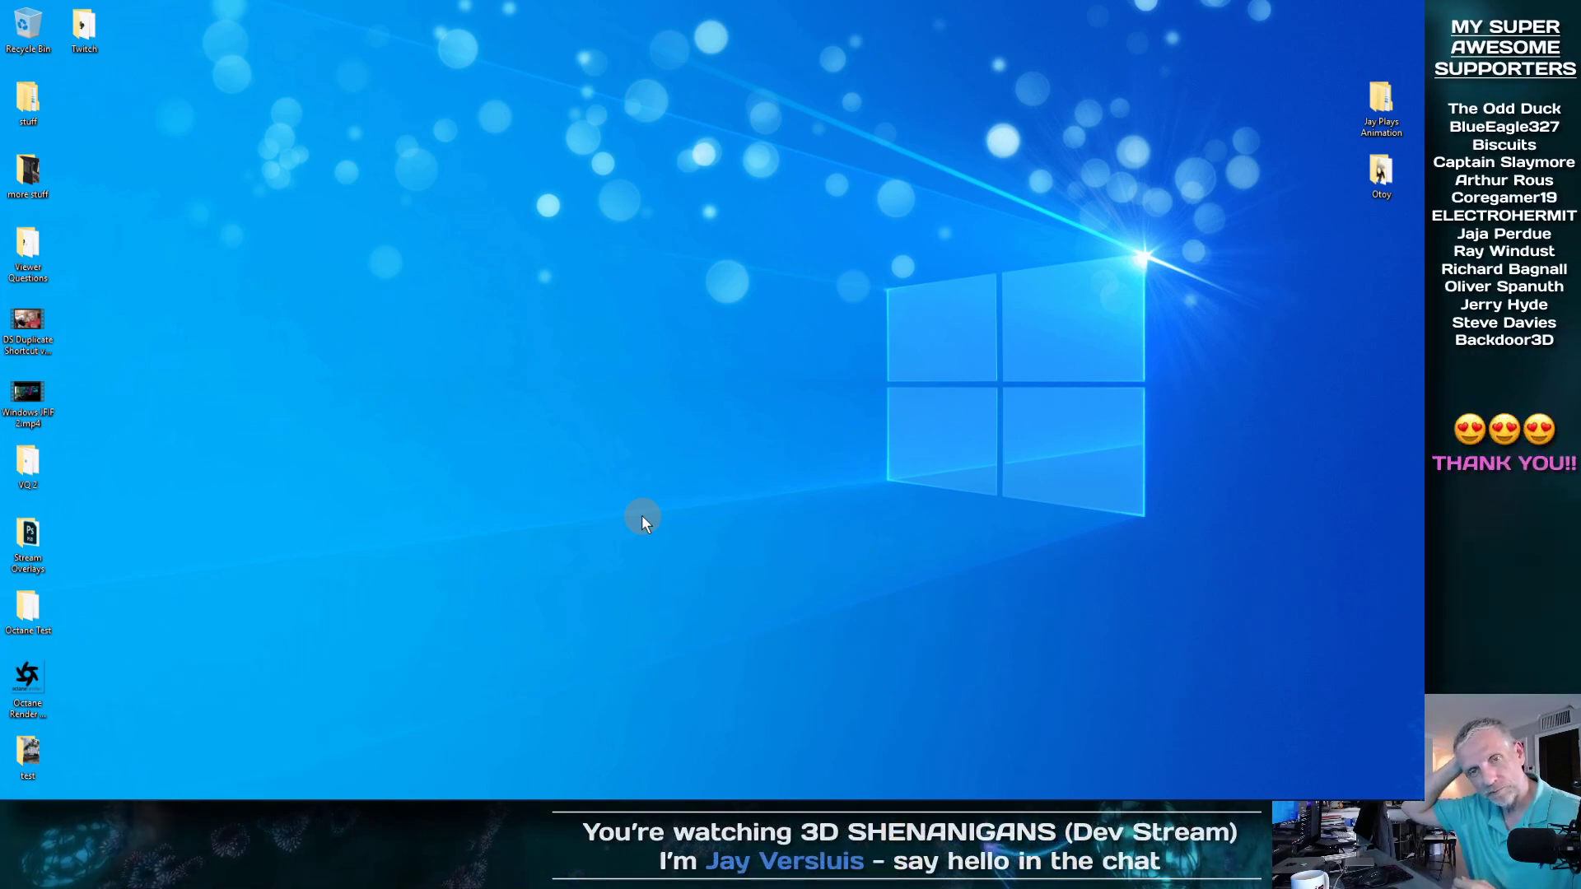
mouse_move(131, 799)
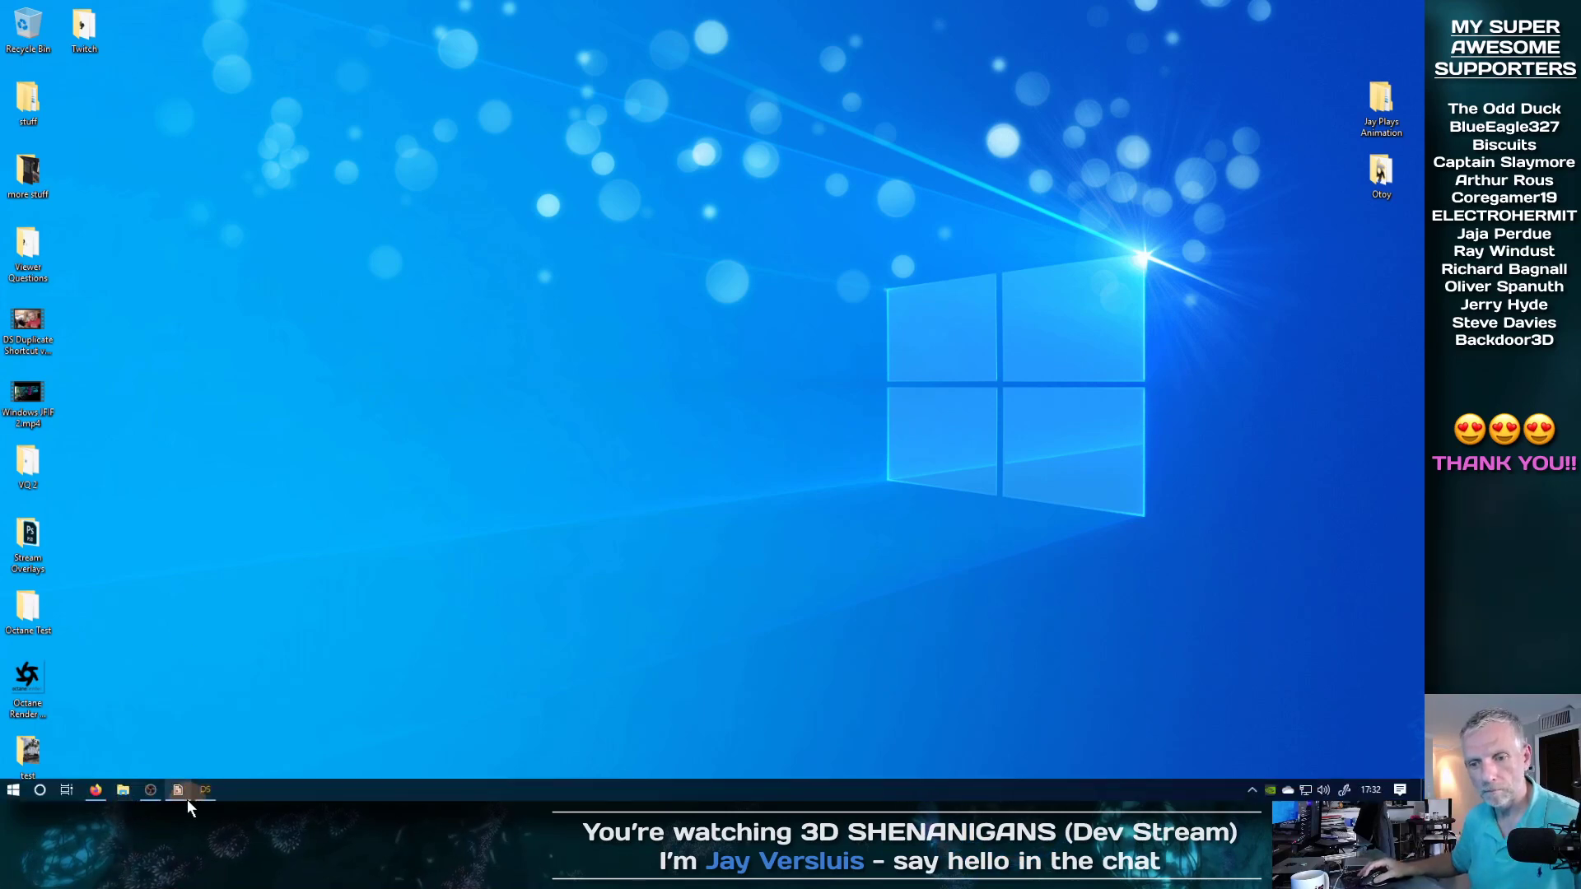
left_click(13, 790)
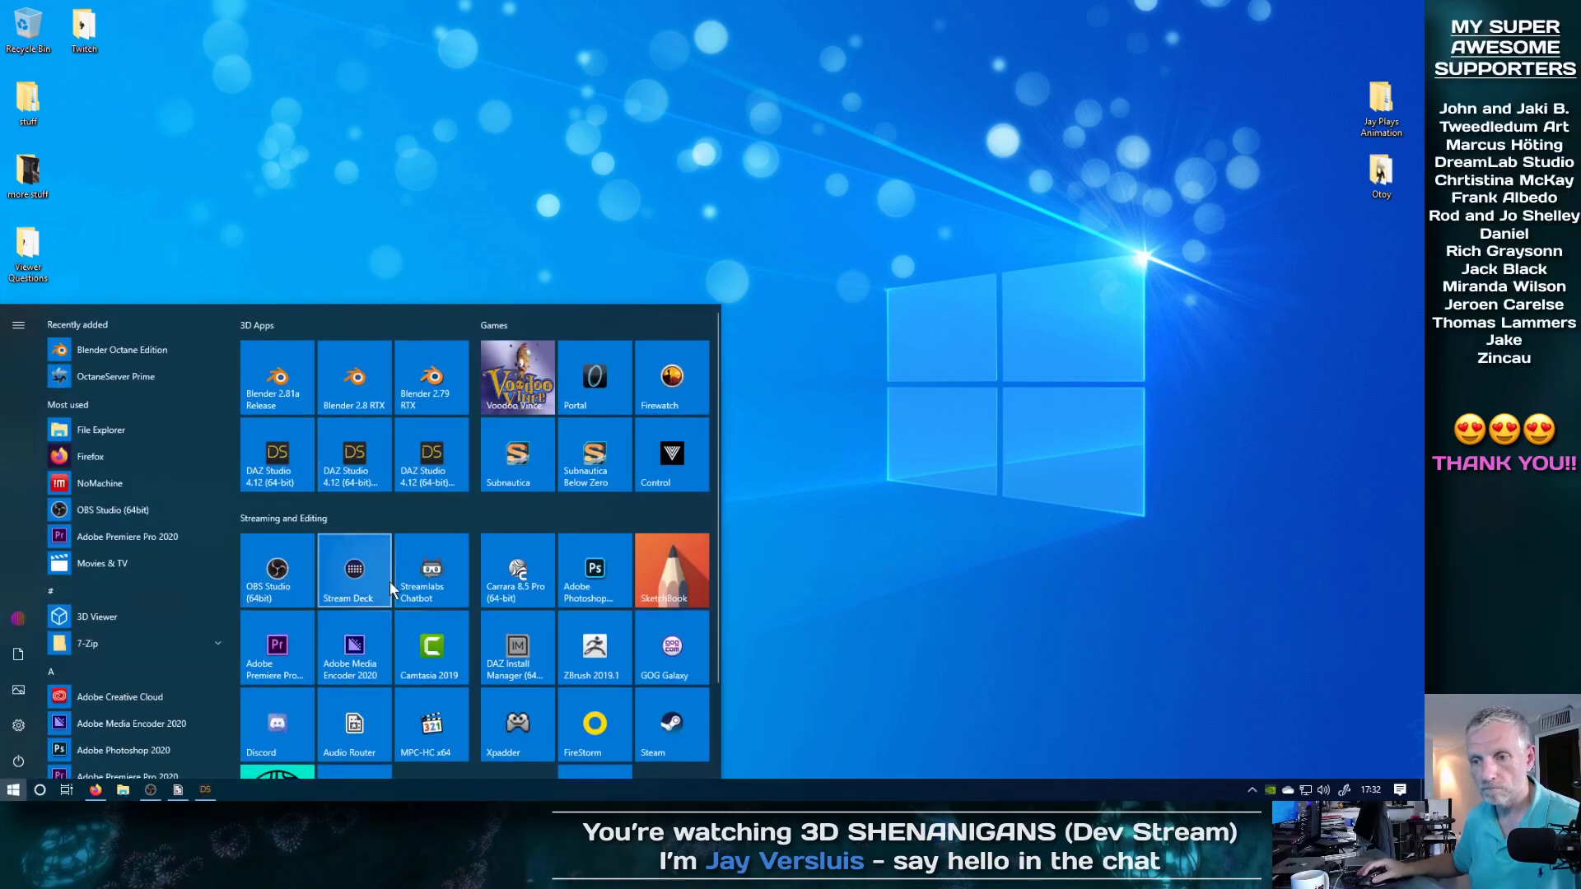
left_click(601, 587)
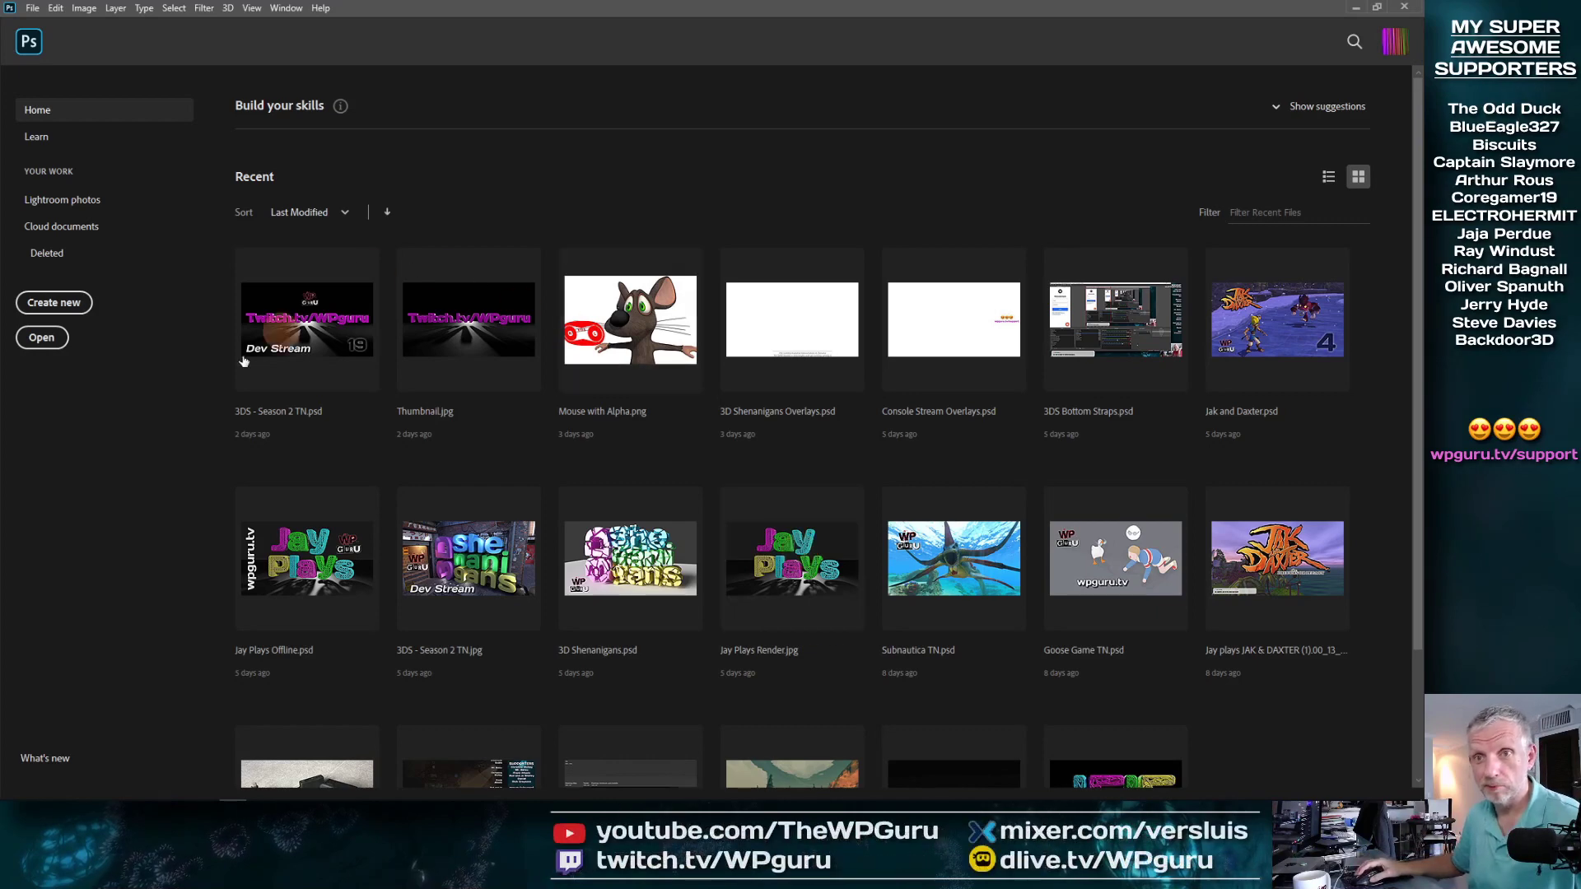
Open Mouse Render.png from the Twitch folder on the Desktop
left_click(45, 337)
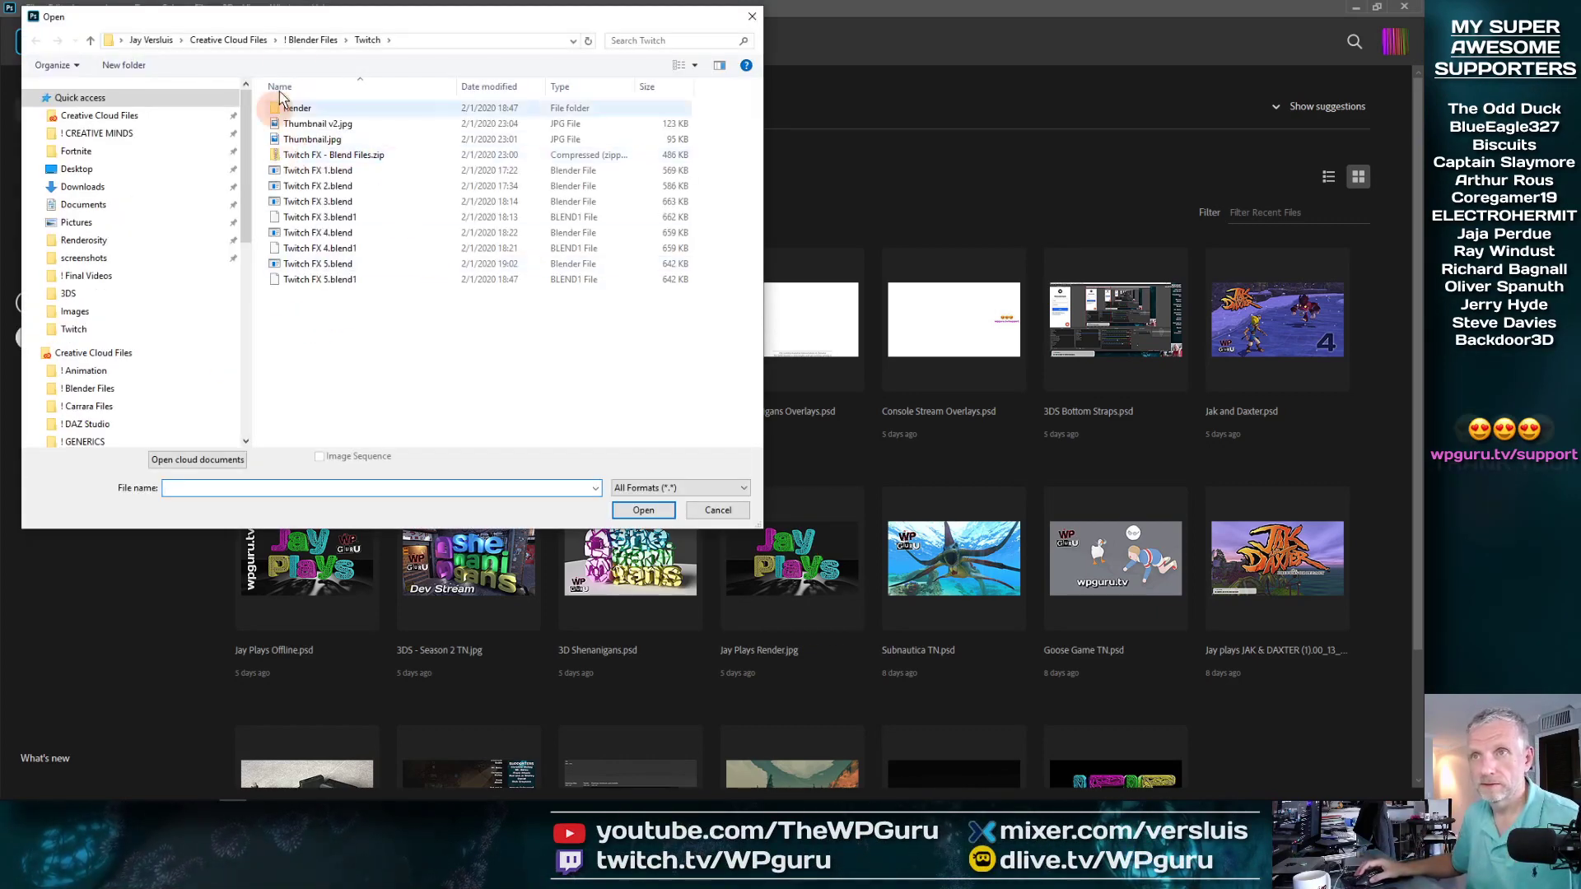
scroll(148, 330, "down", 2)
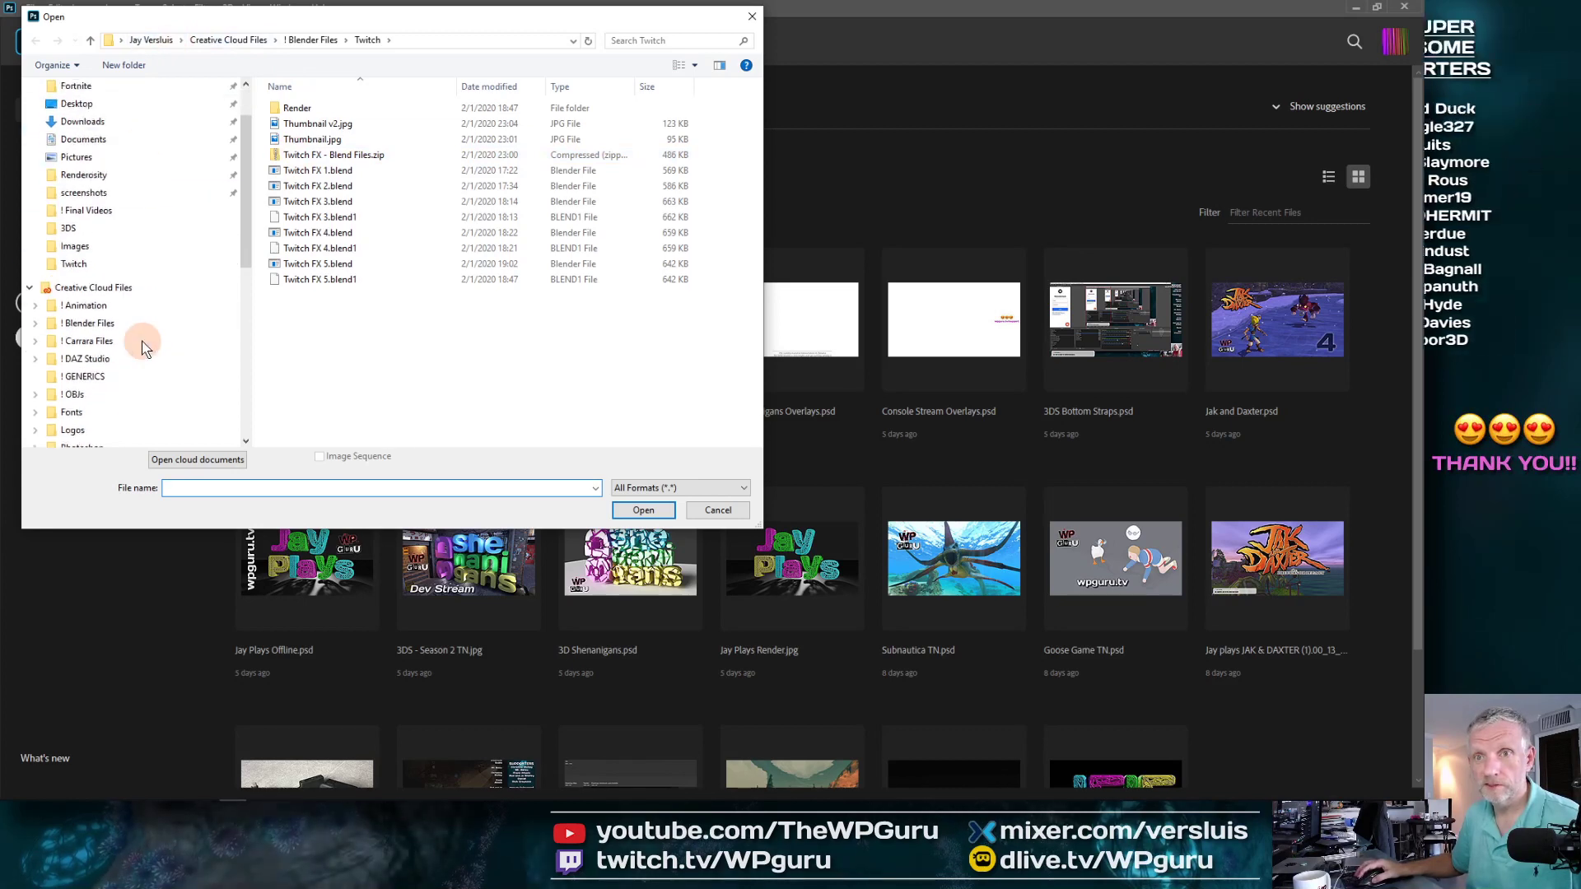
scroll(144, 346, "down", 5)
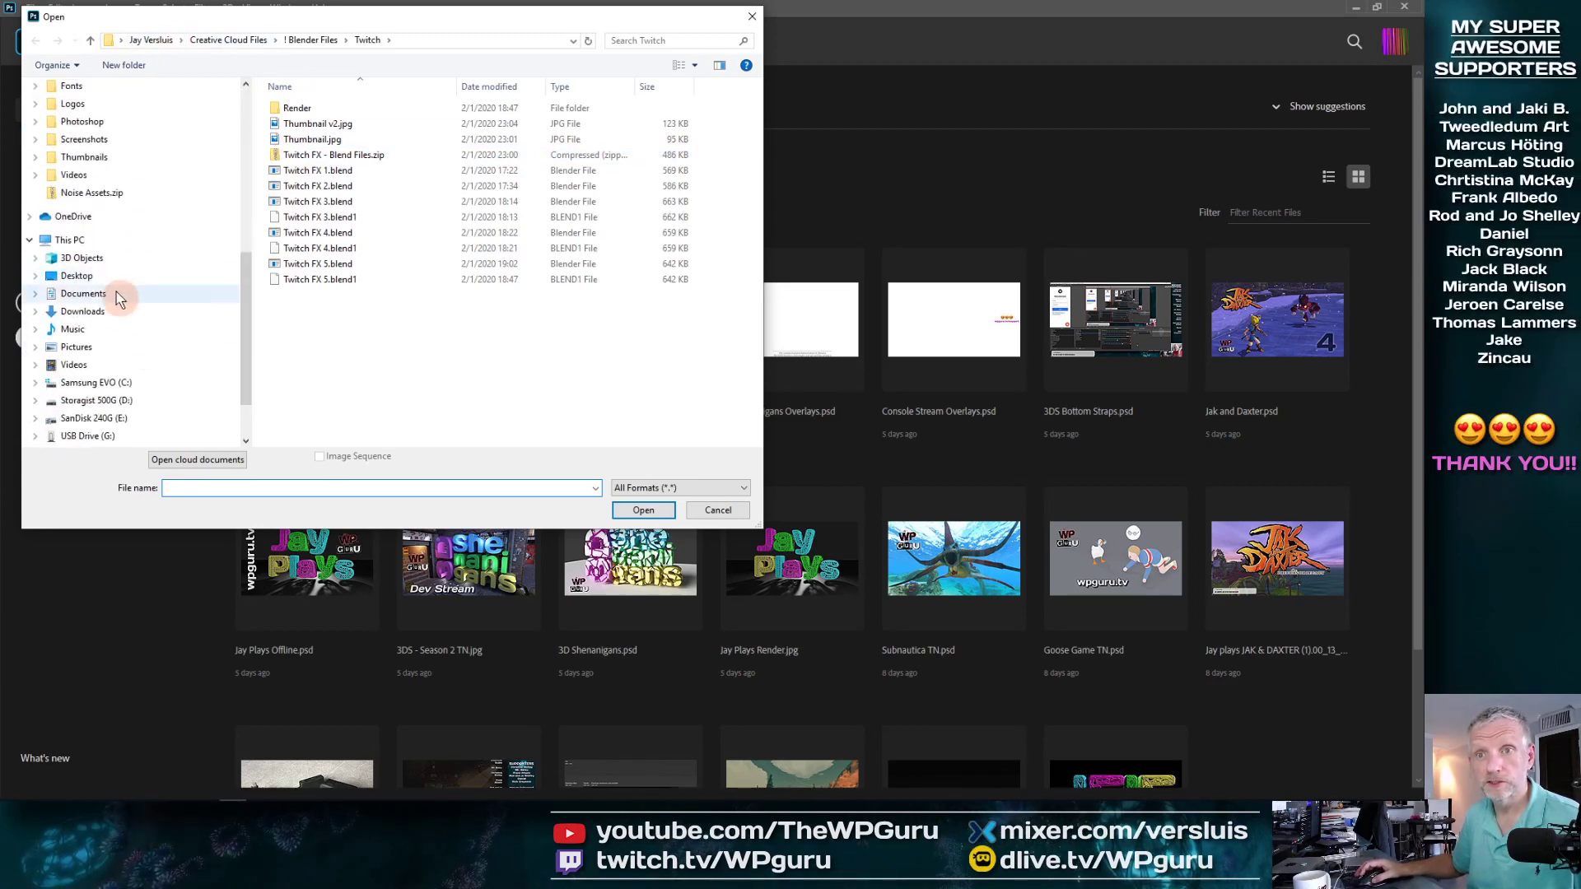
left_click(110, 283)
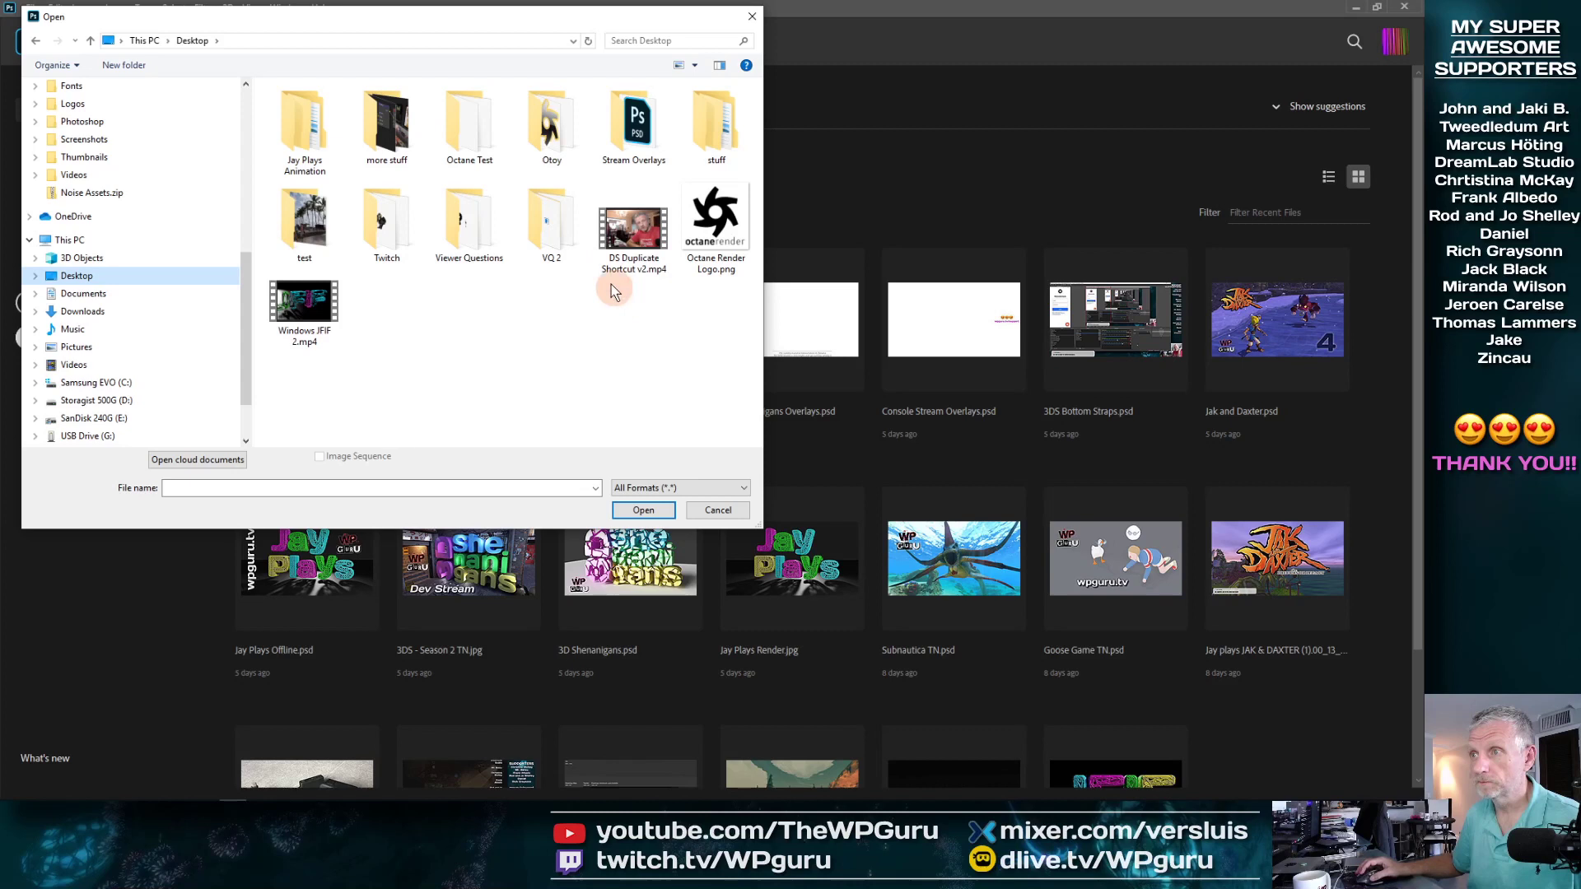
left_click(531, 349)
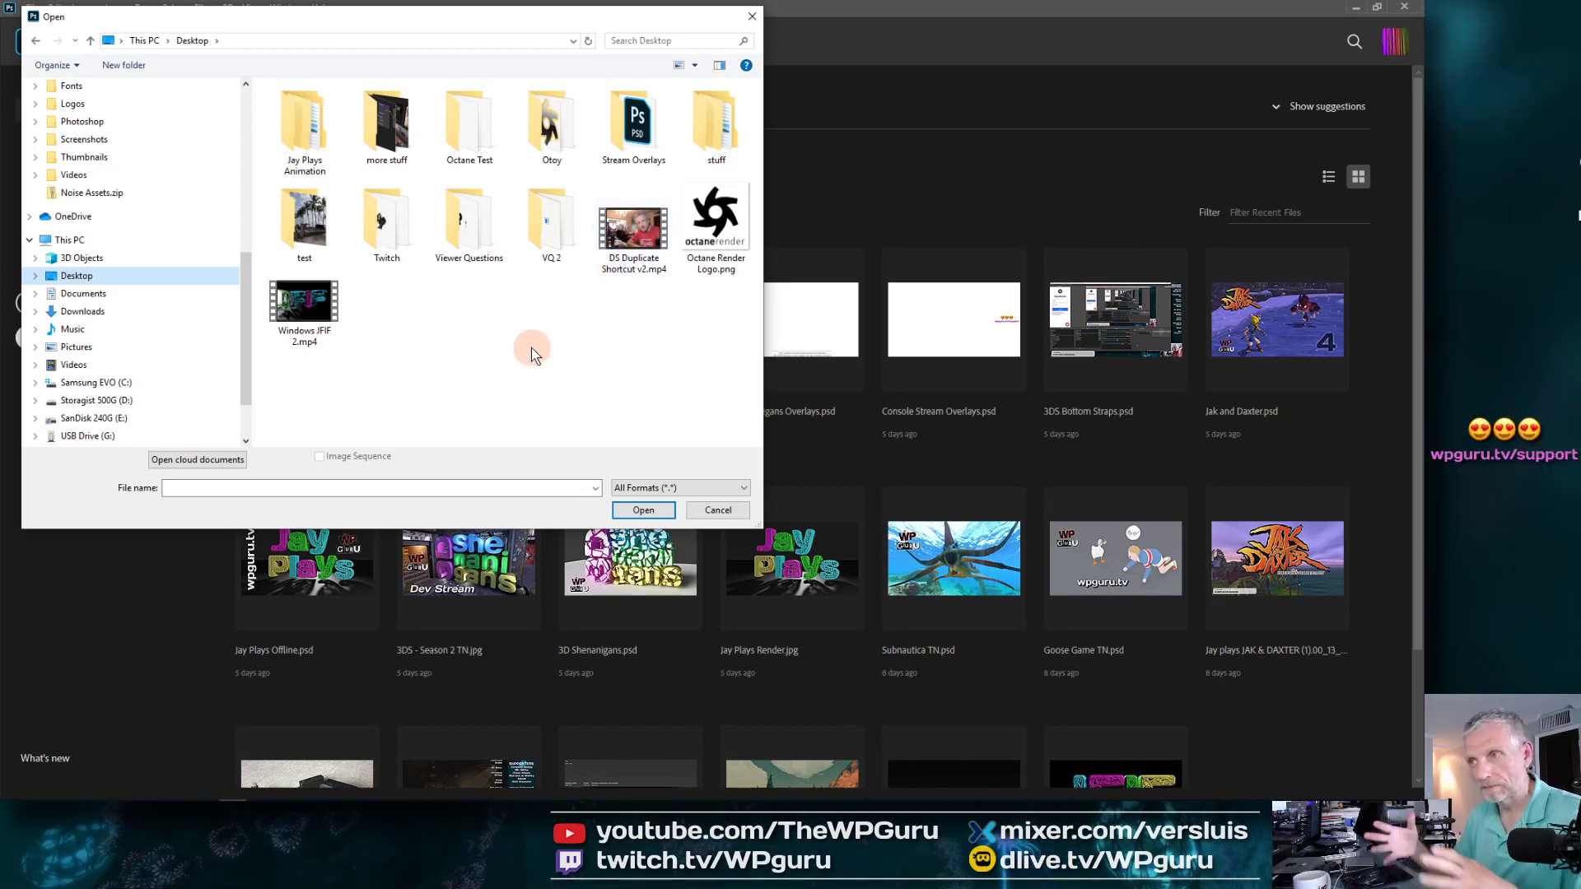
double_click(388, 229)
left_click(293, 119)
left_click(643, 510)
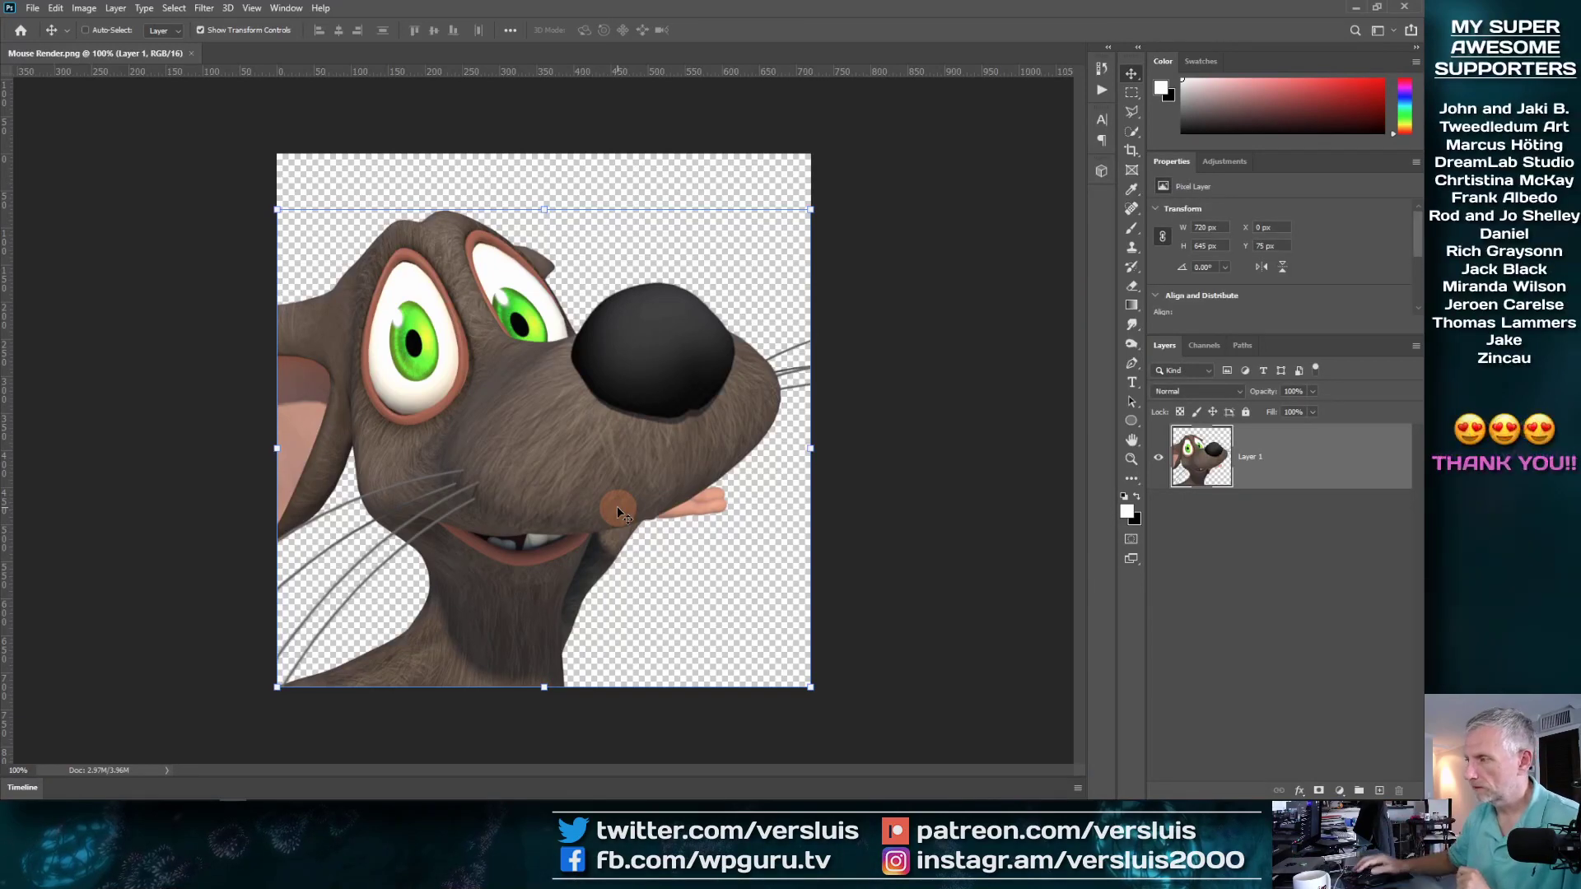
Check the required emote sizes on the Twitch page in Firefox, and resize the image to 112 × 112 px in Photoshop
mouse_move(175, 797)
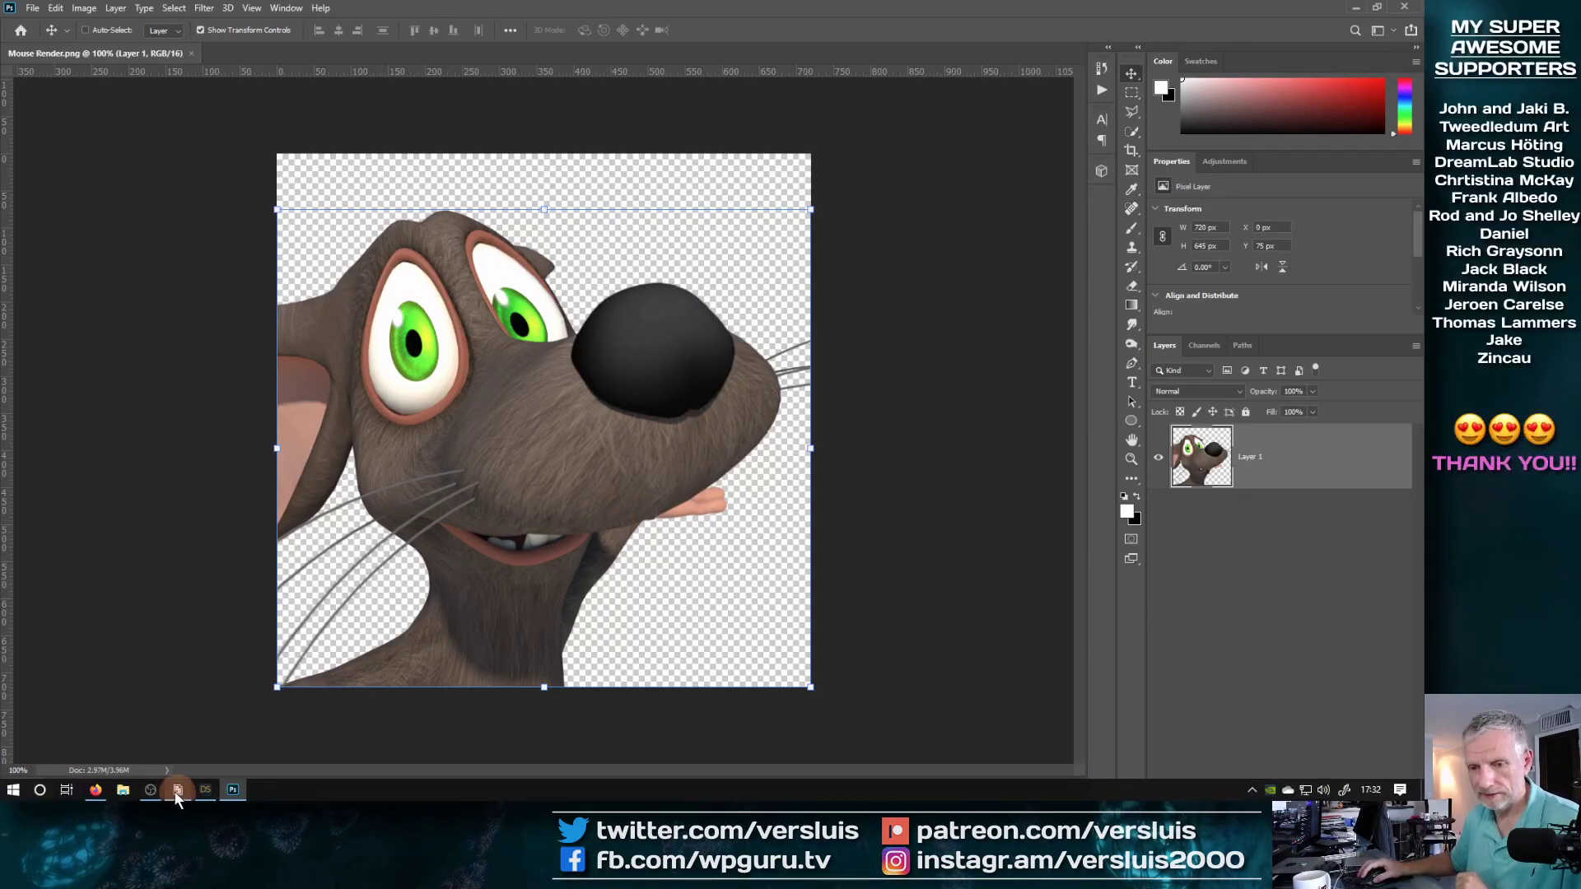
left_click(97, 790)
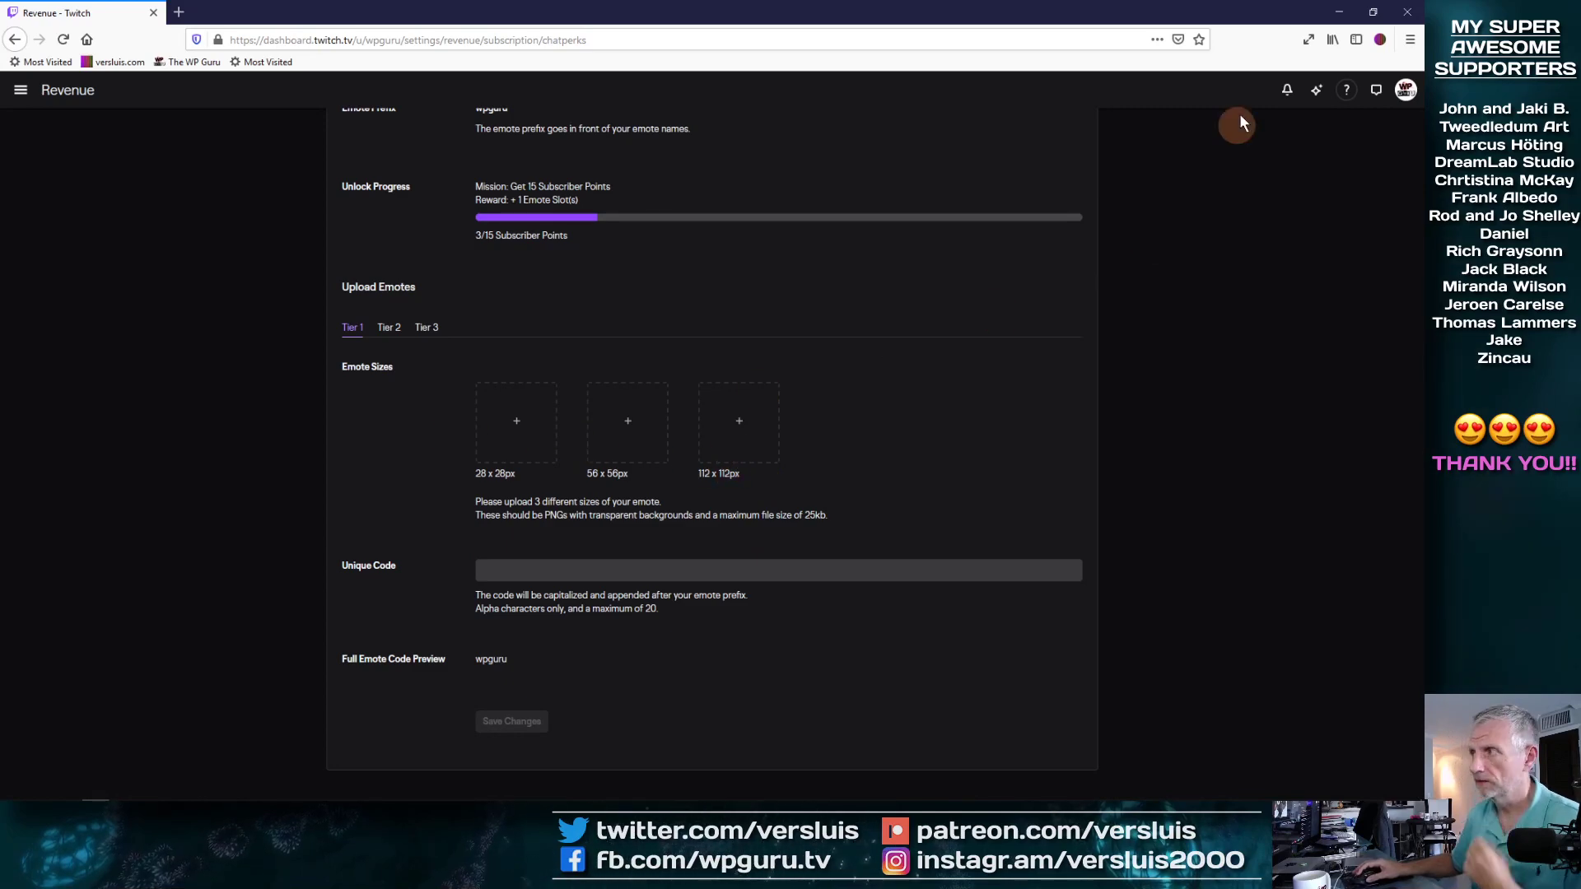
left_click(1329, 10)
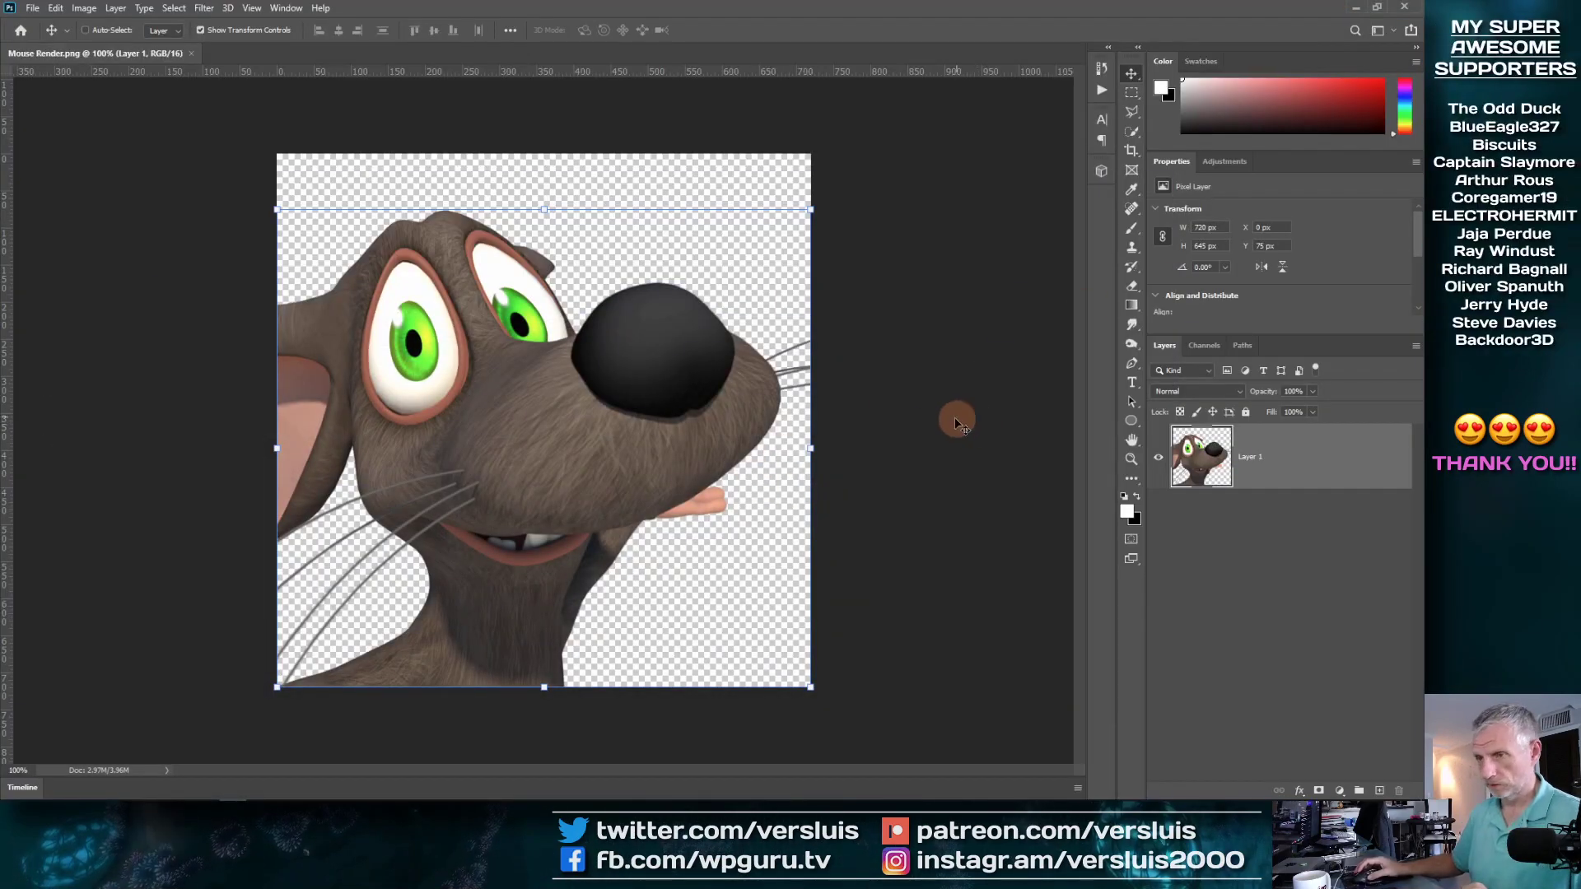
left_click(86, 8)
left_click(124, 119)
type("1")
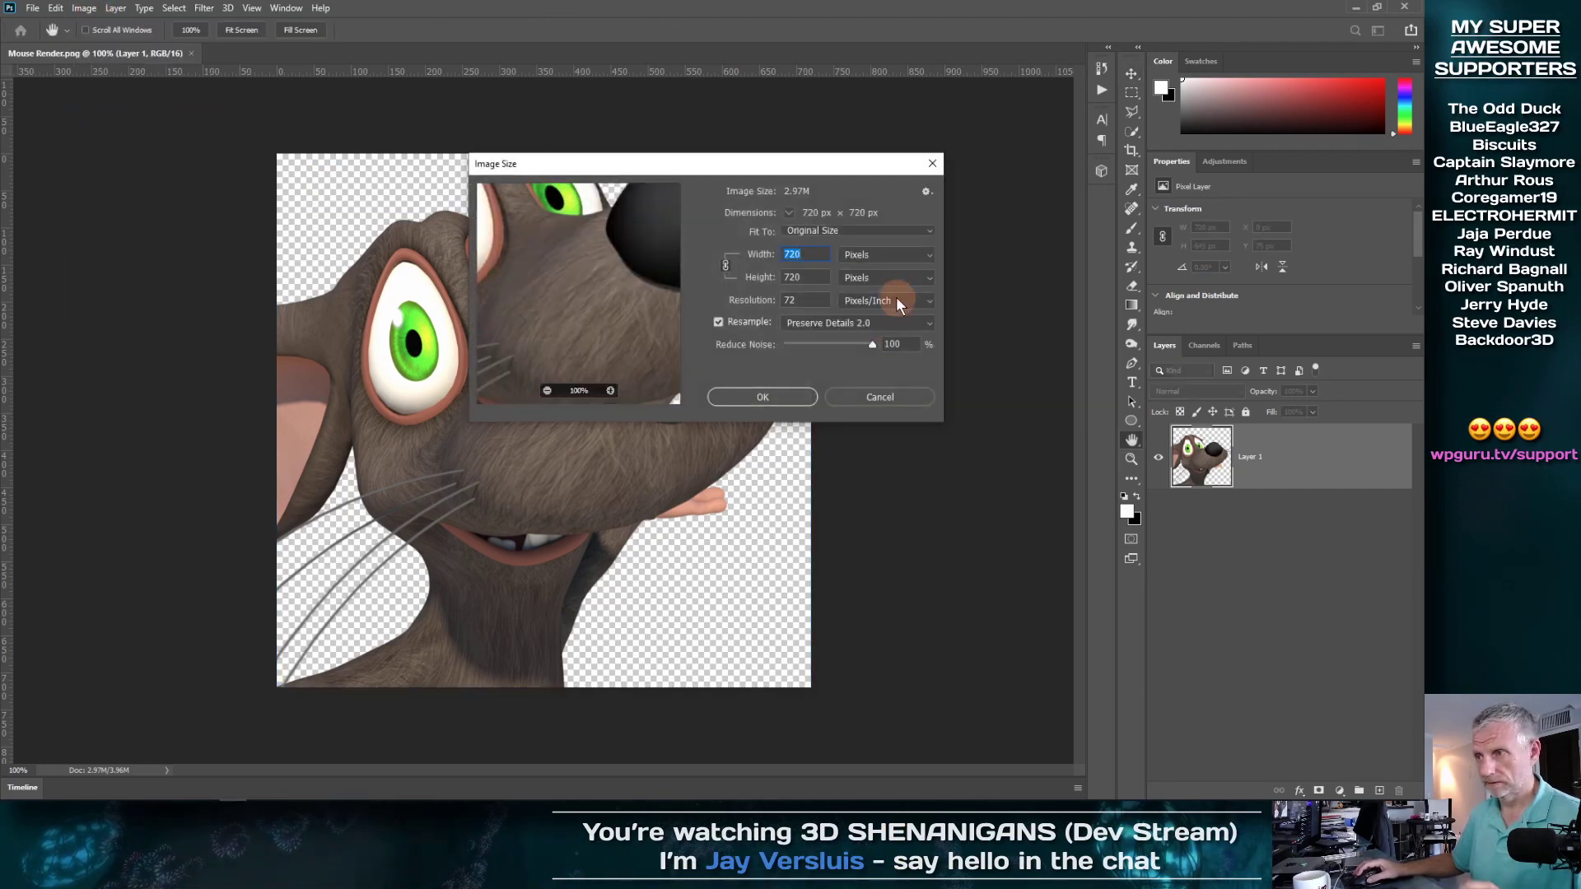
type("12")
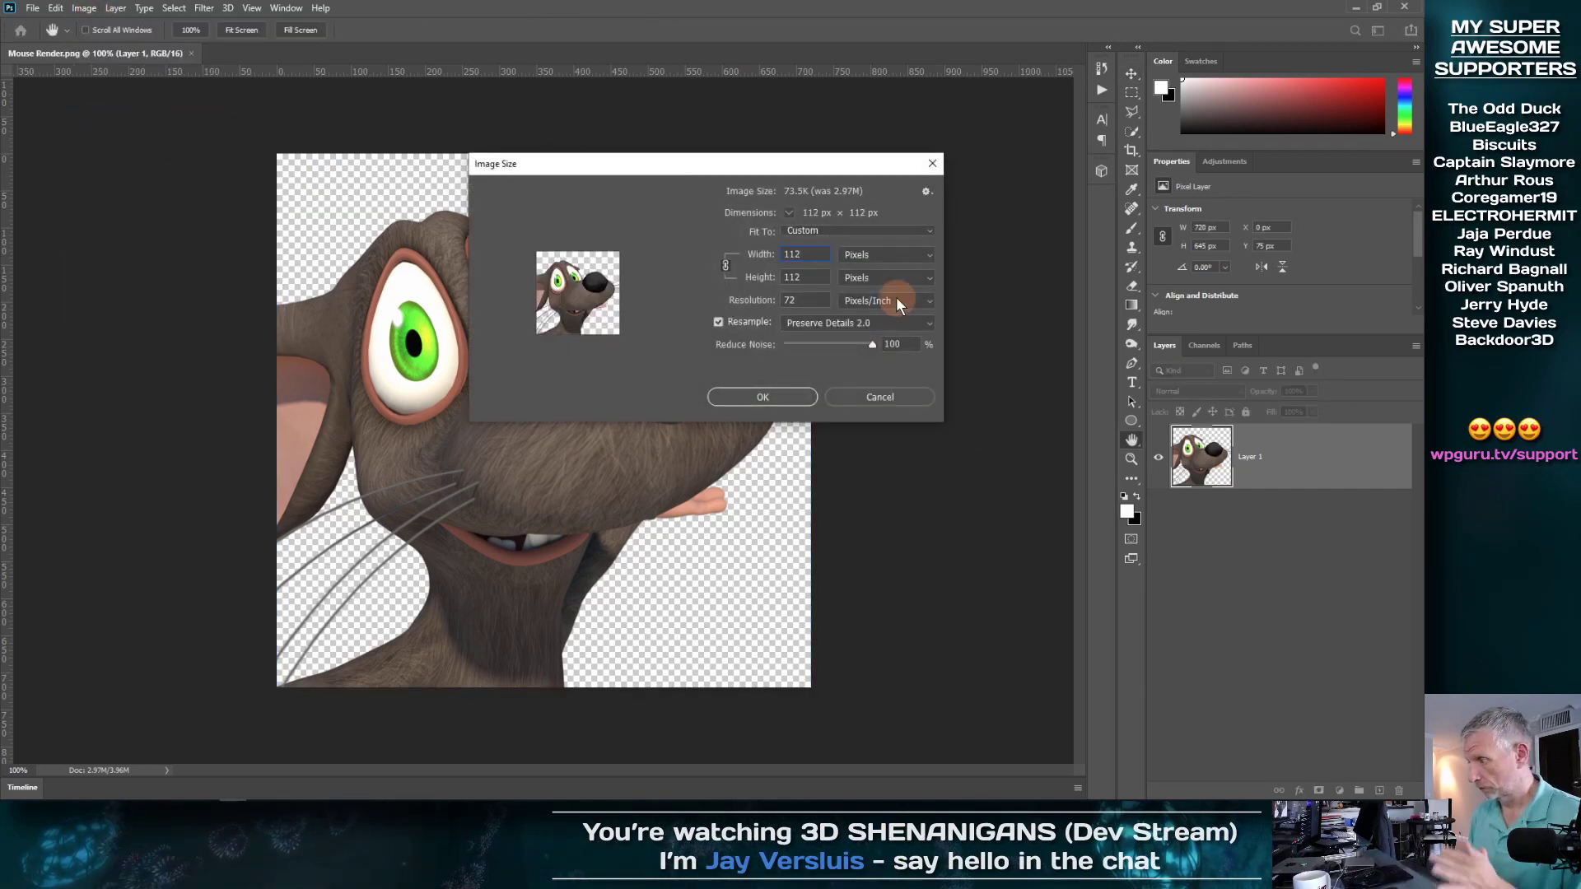
left_click(782, 402)
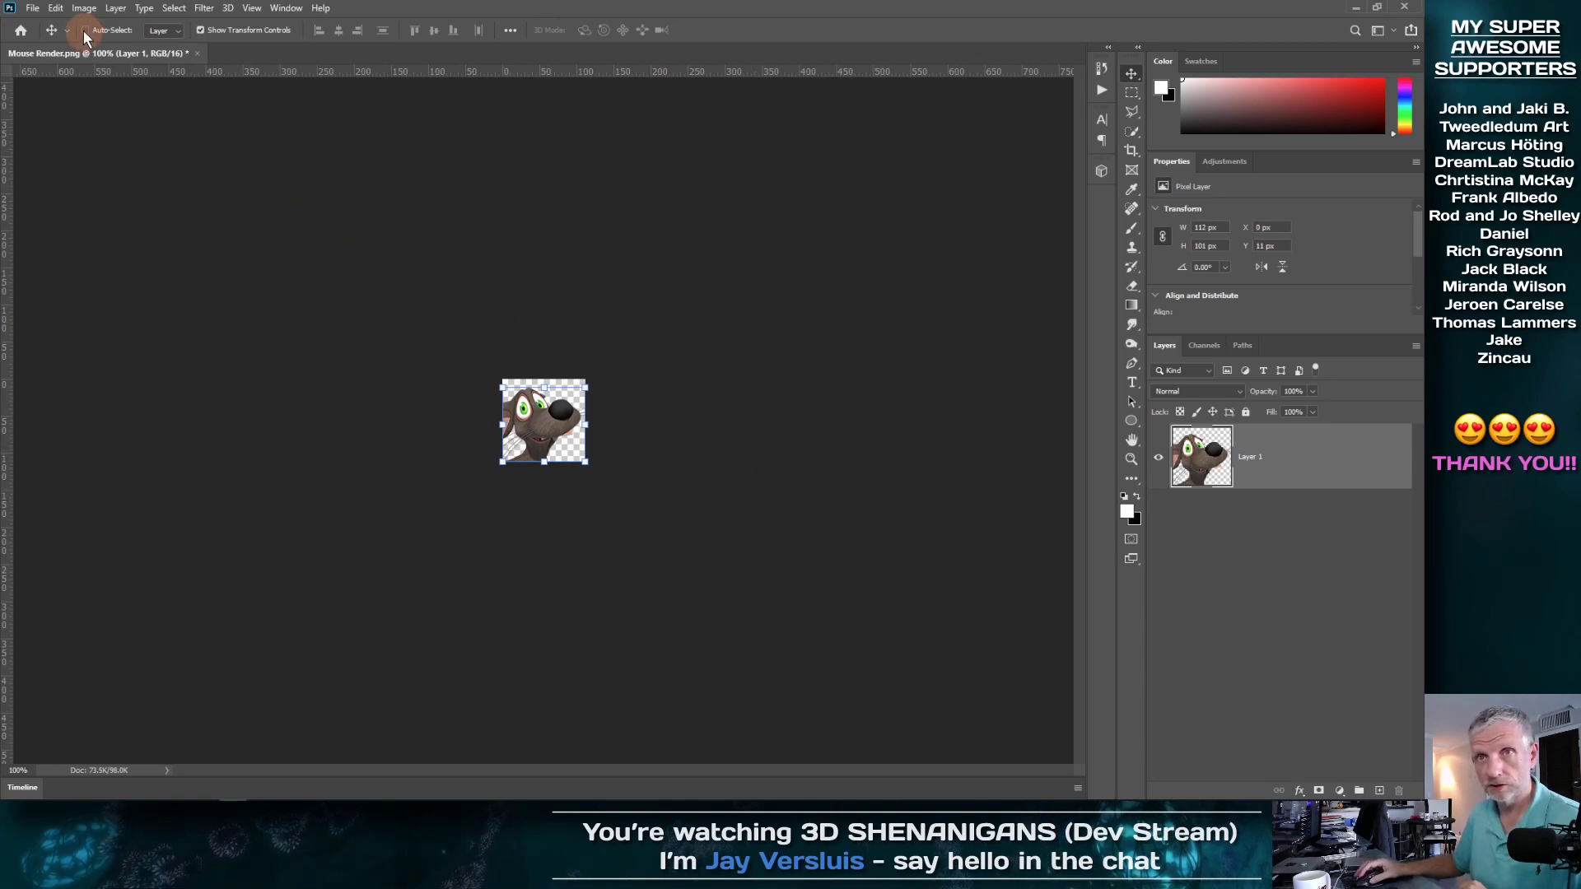
Check the Twitch emote sizes again and resize the mouse image to 28 × 28 px
left_click(84, 8)
left_click(127, 123)
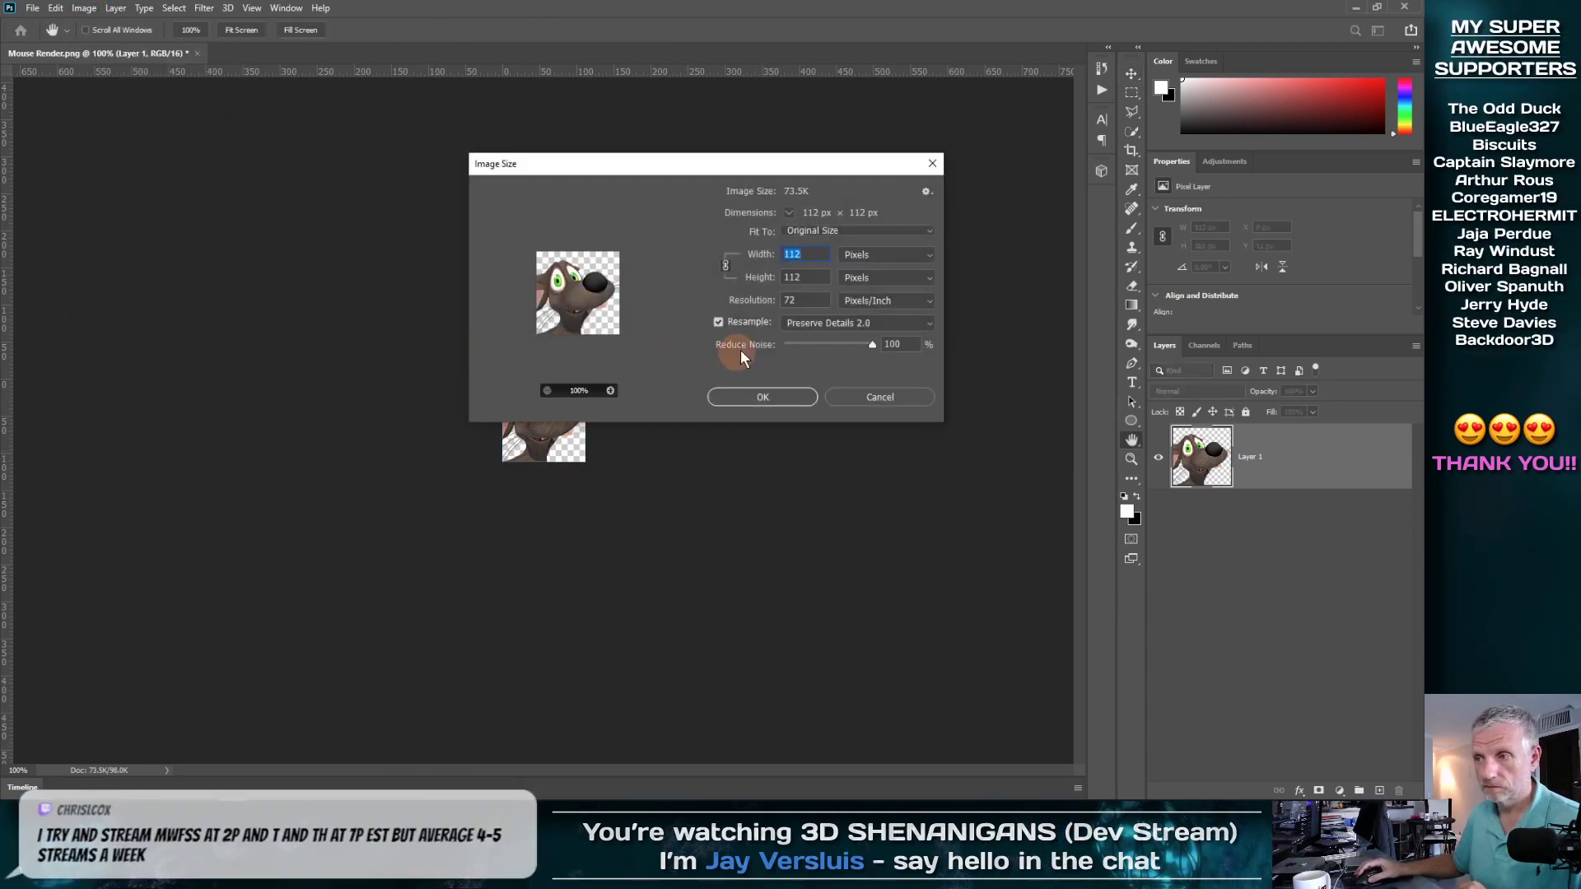
key("alt+Tab")
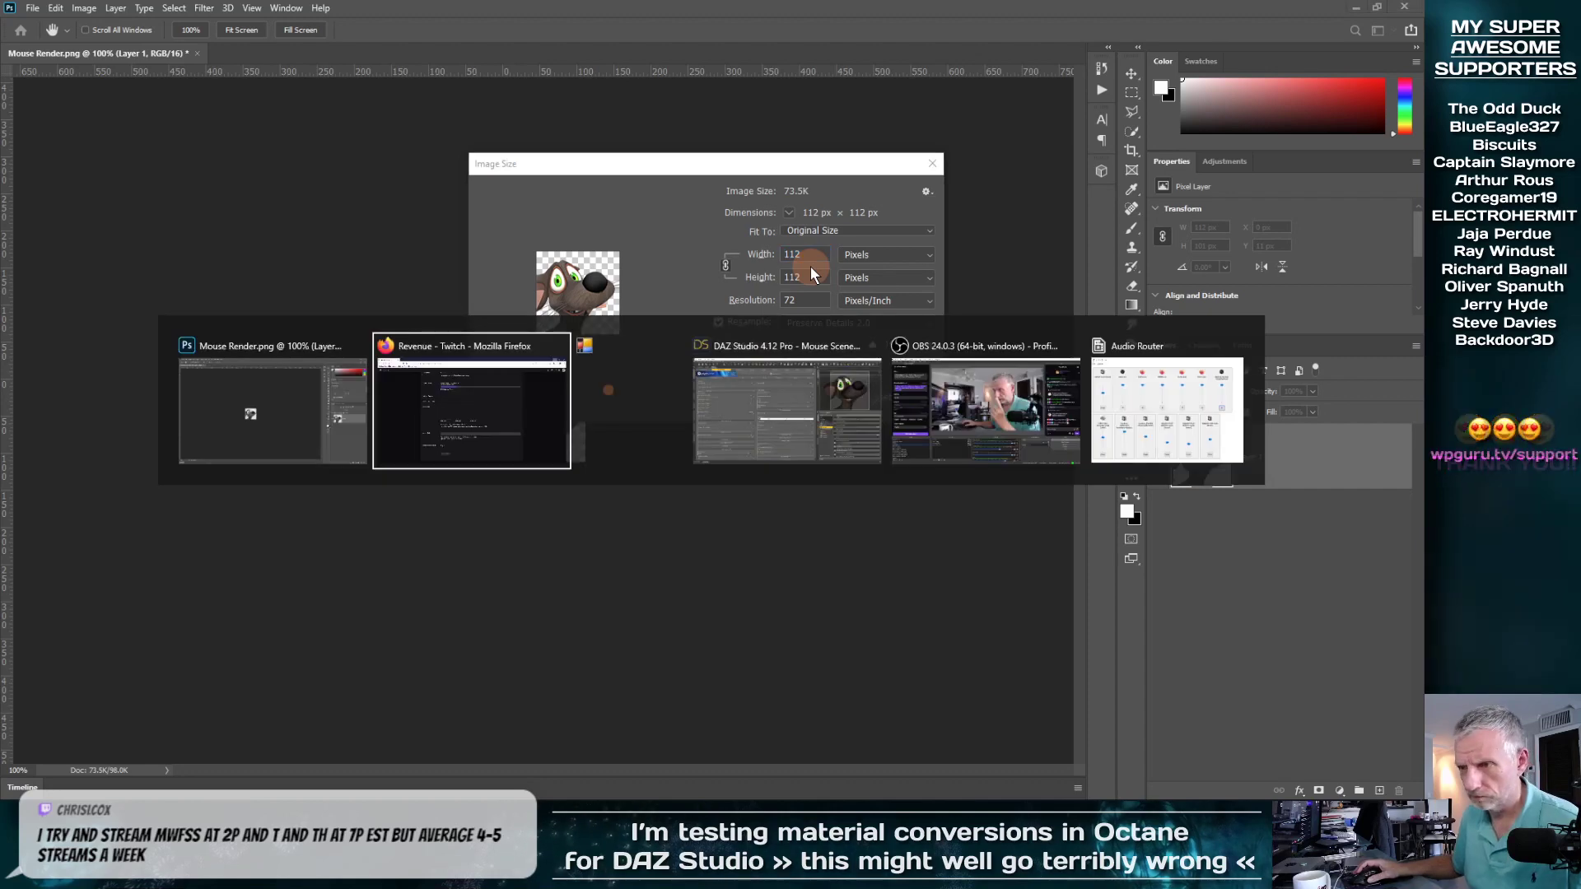
key("alt+Tab")
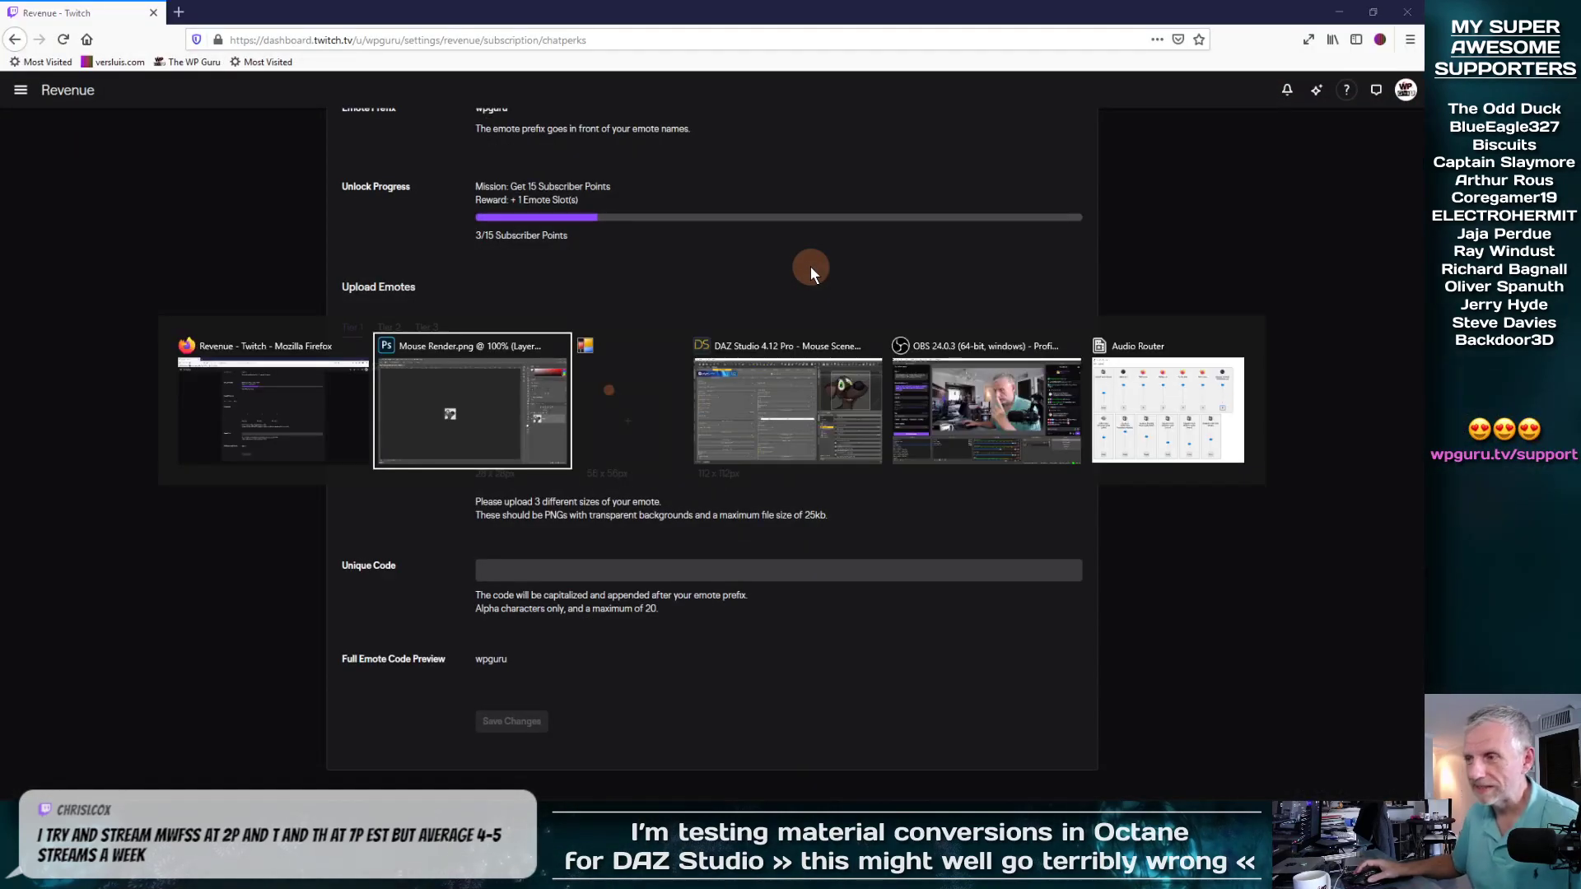
left_click(812, 268)
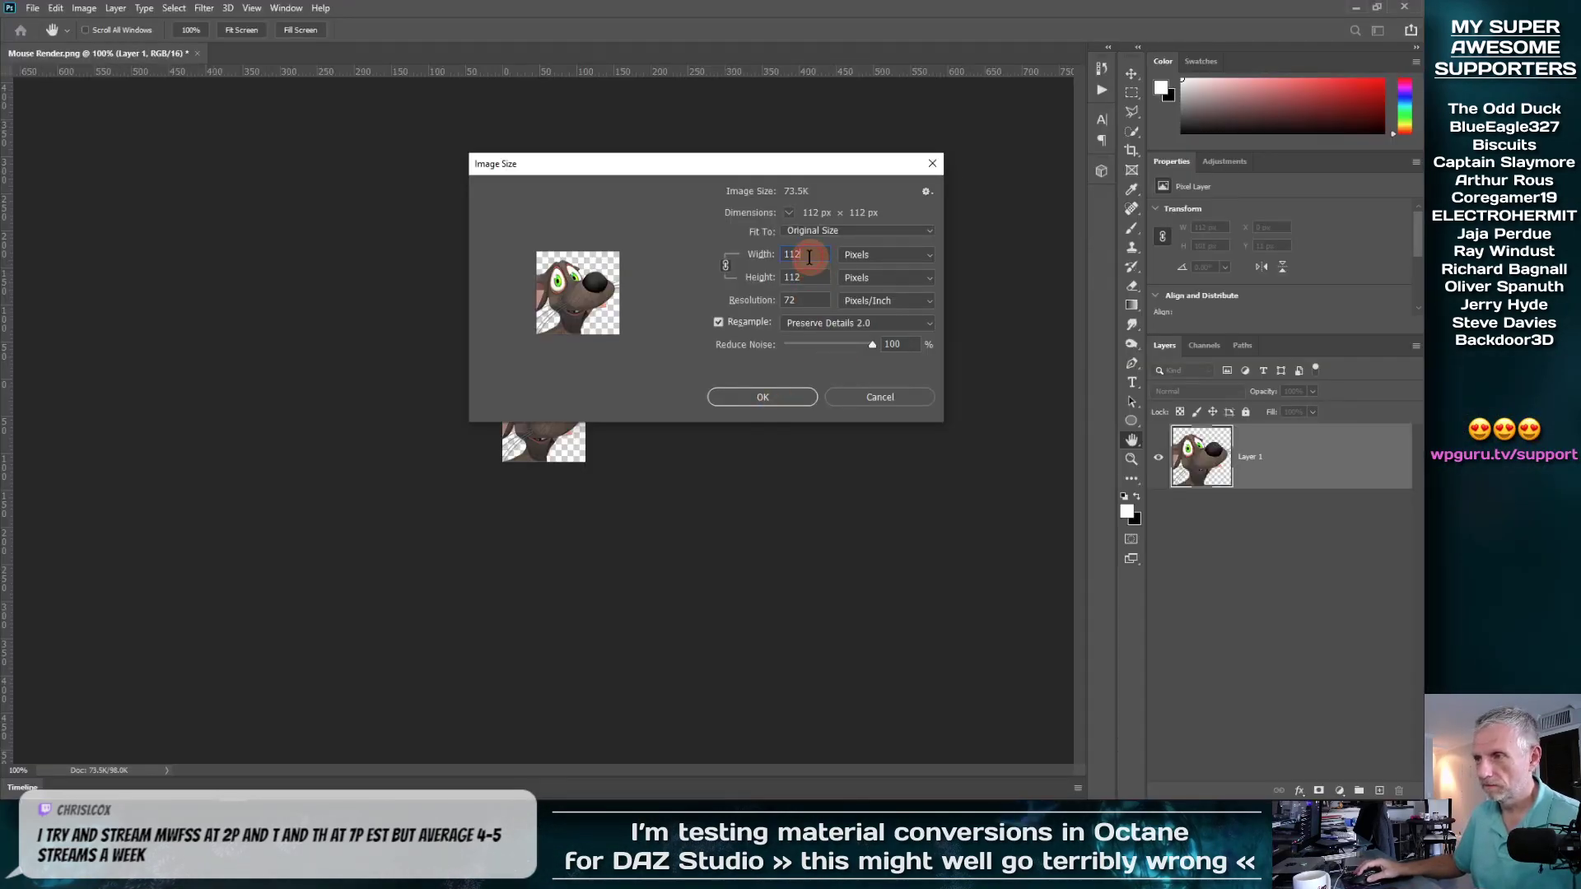
type("2")
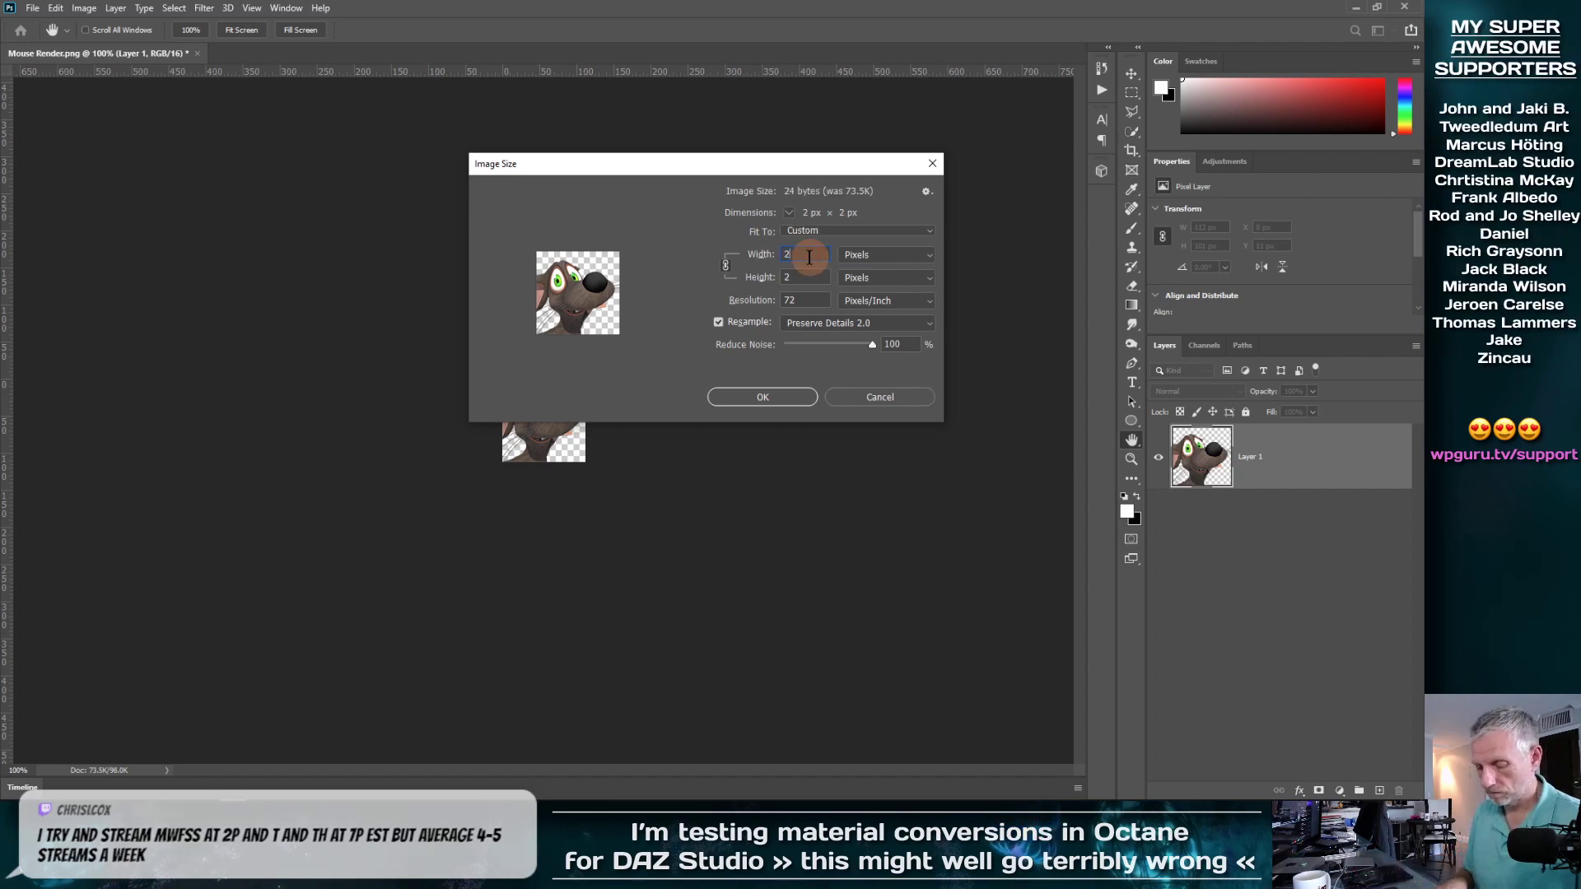
type("8")
left_click(765, 401)
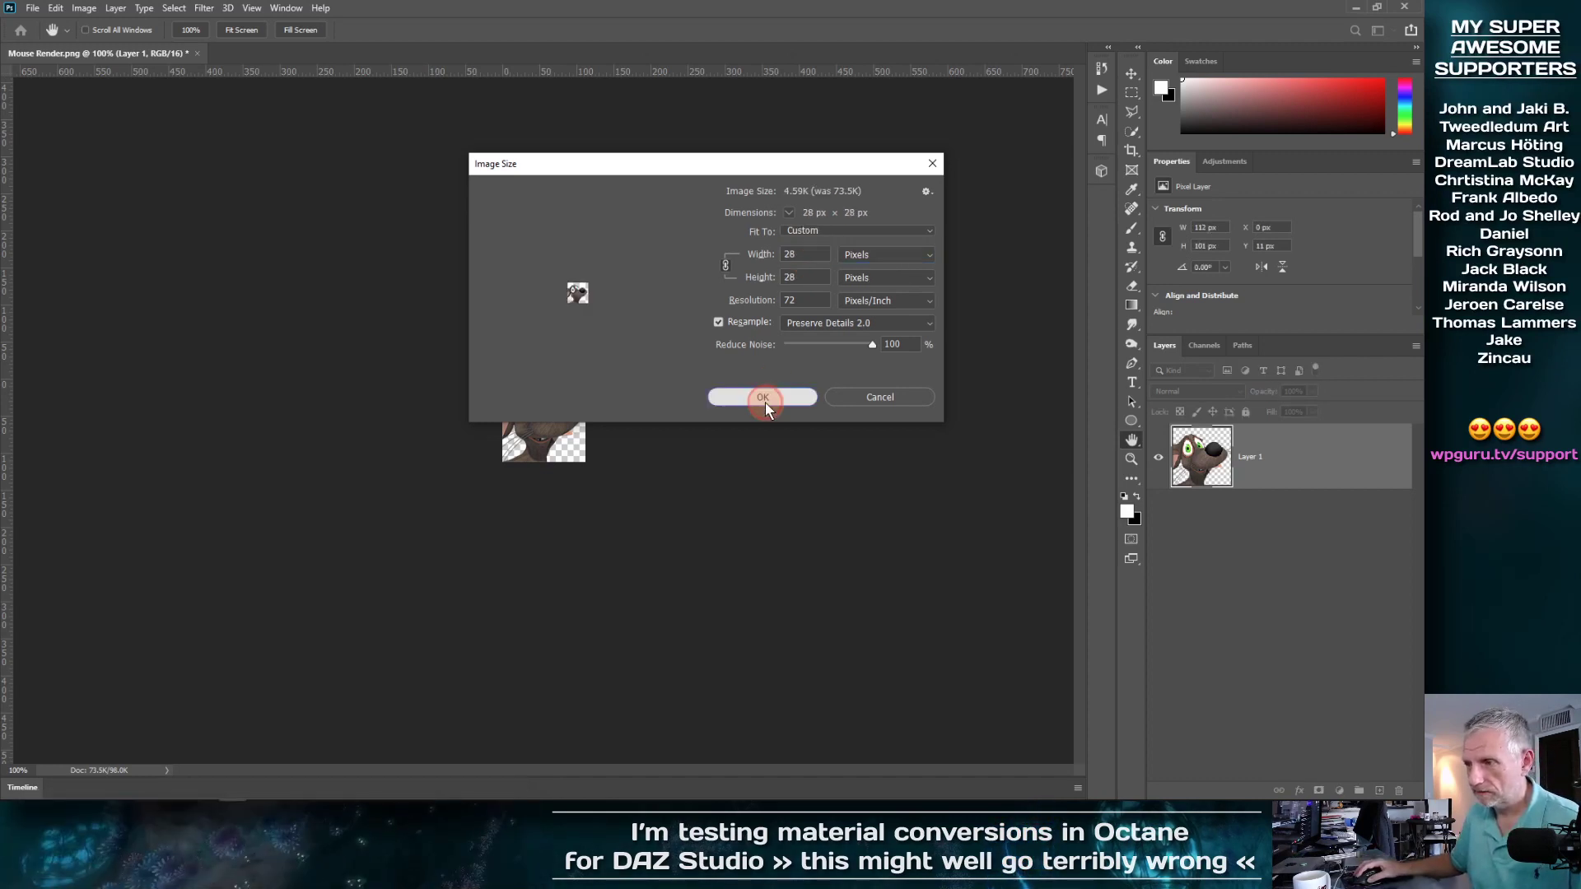
key("v")
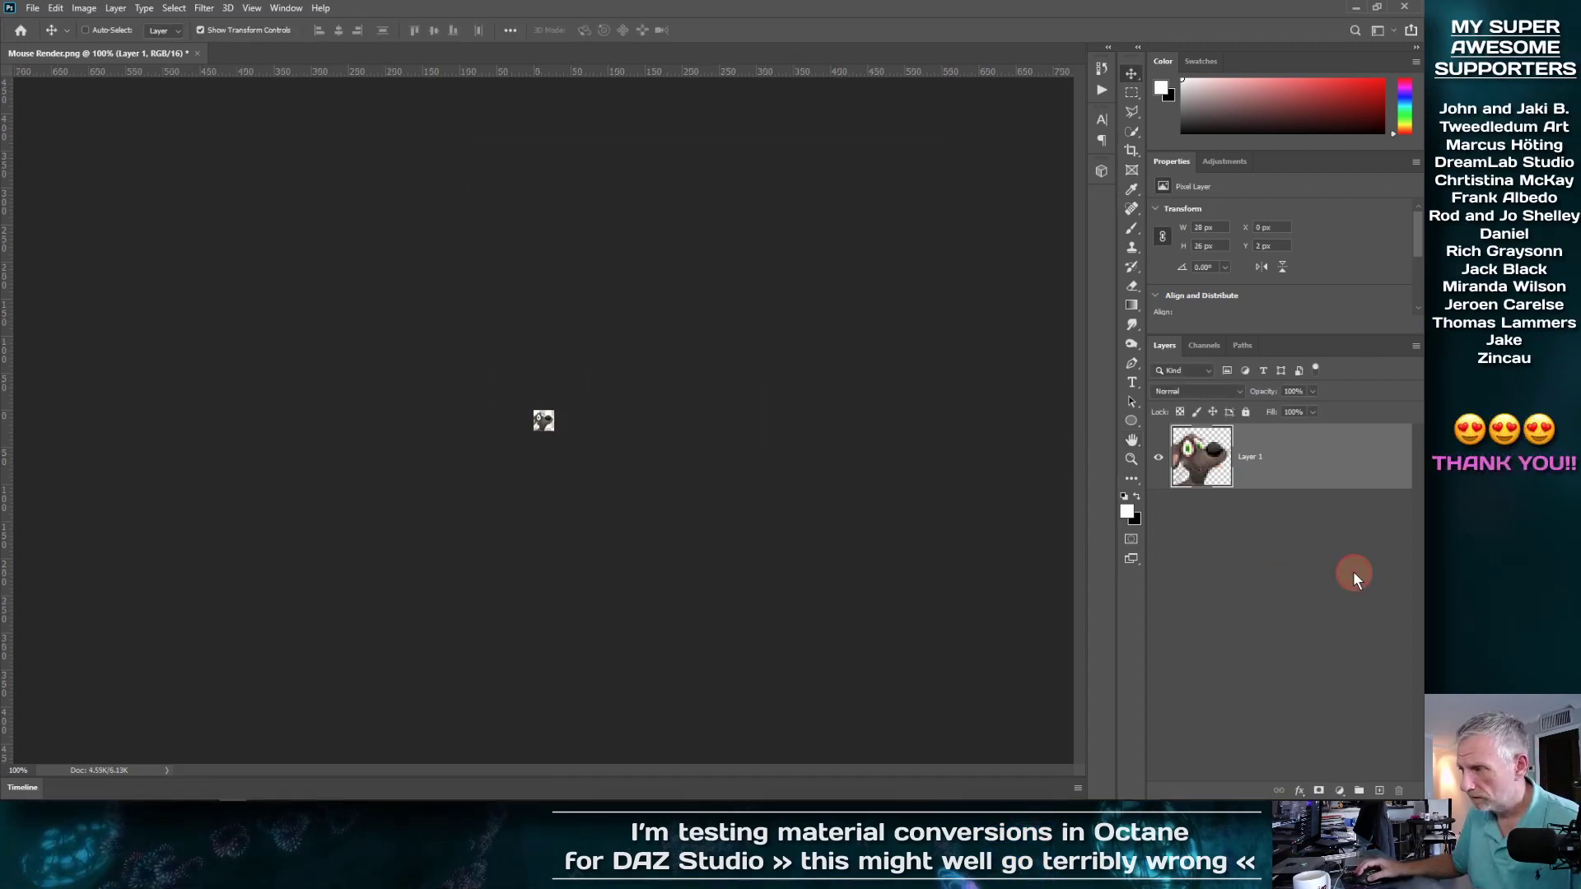
left_click(1279, 586)
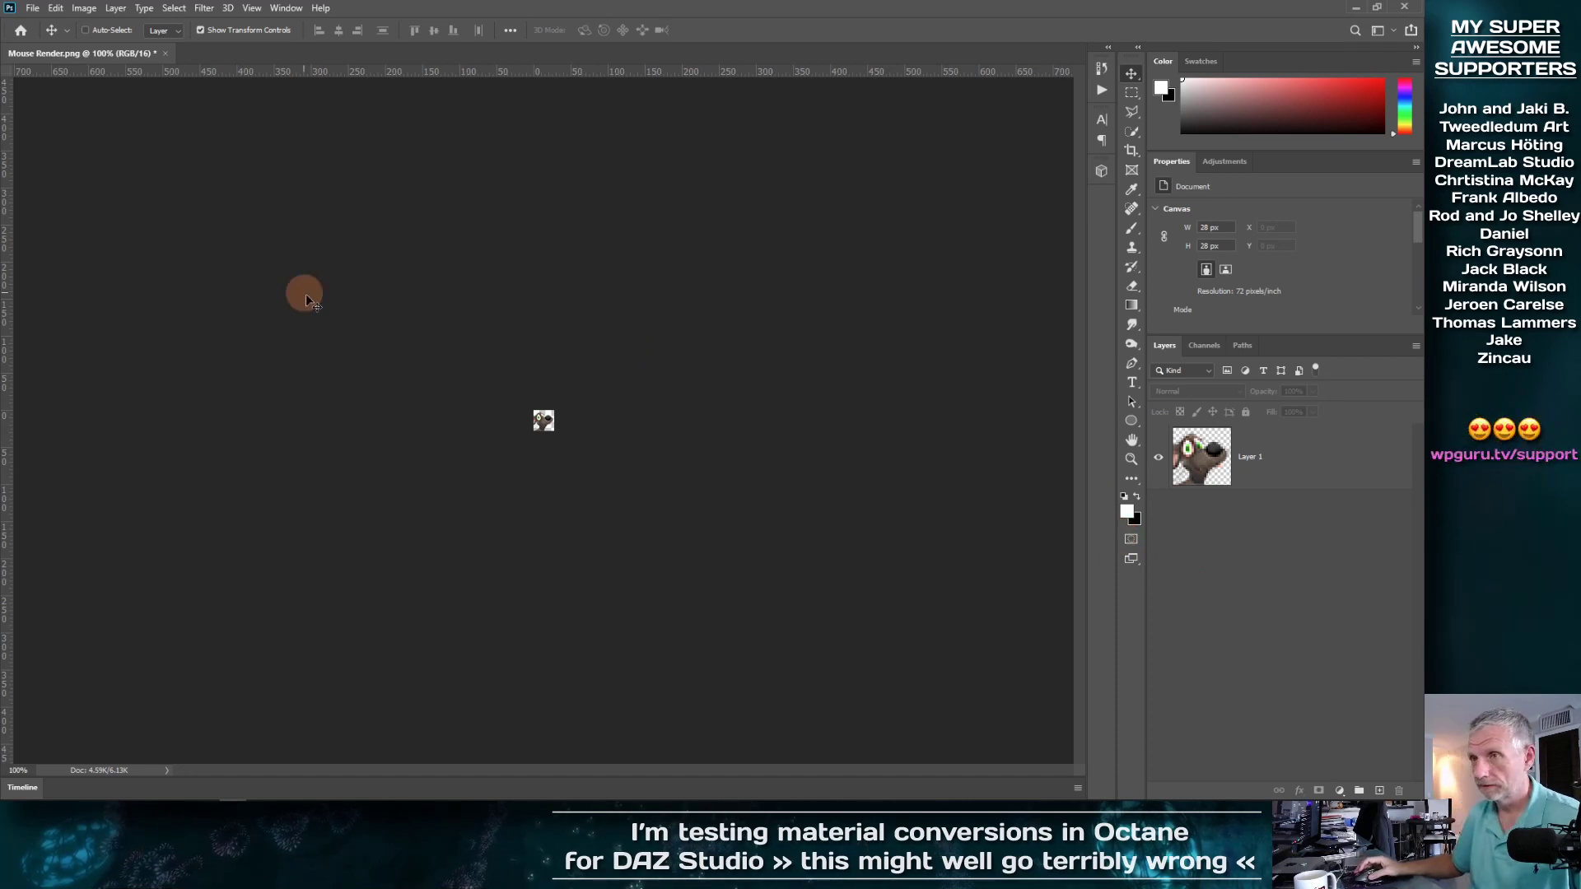
Undo the last image resize
left_click(83, 8)
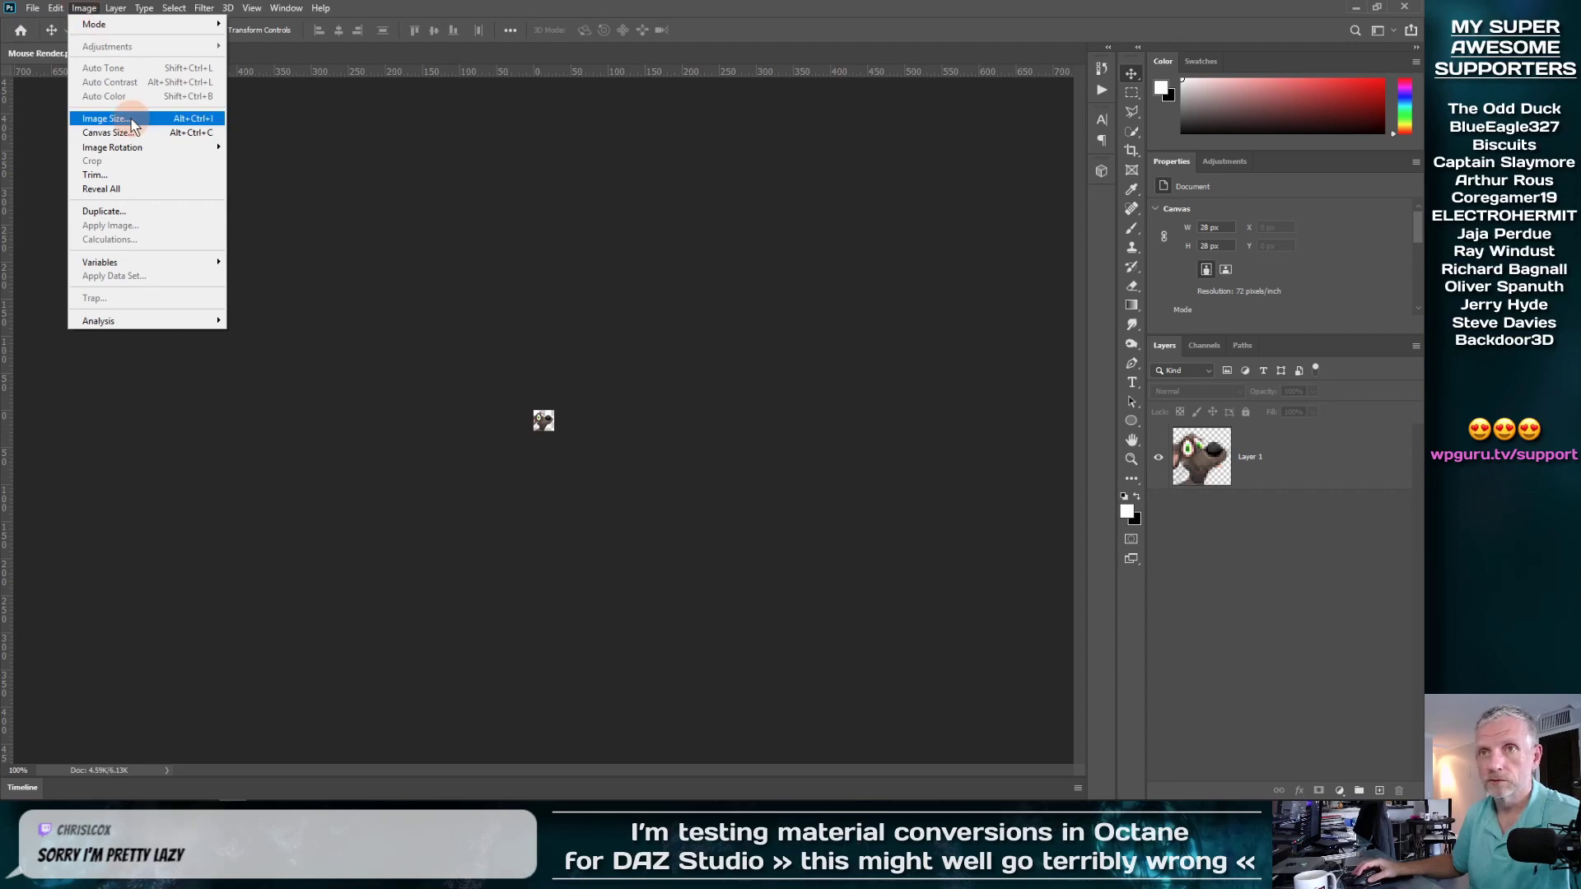
mouse_move(55, 9)
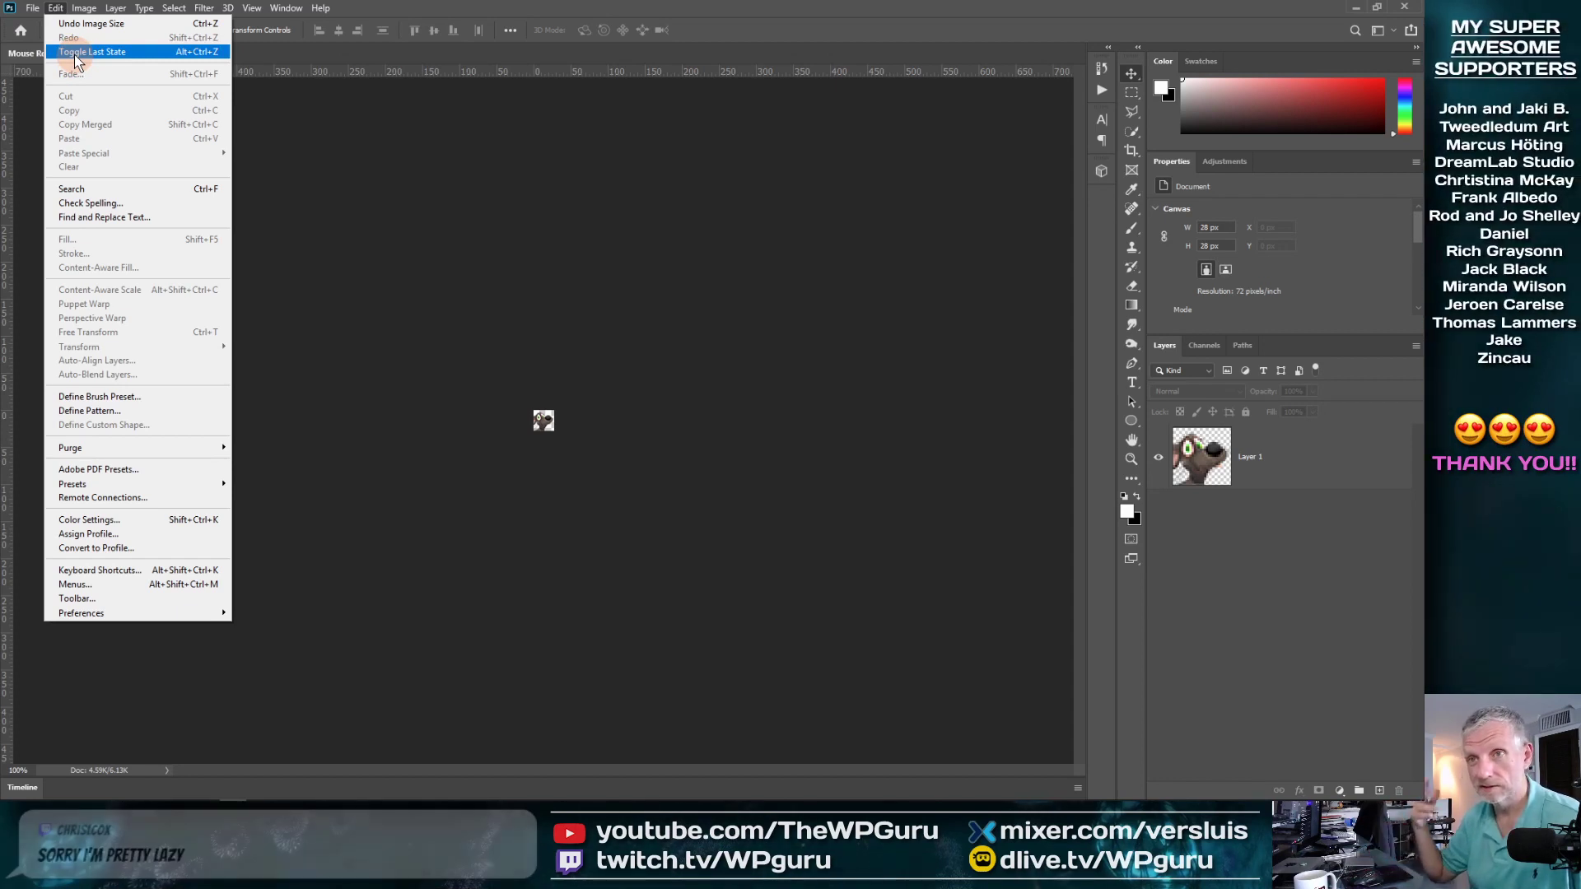
left_click(74, 52)
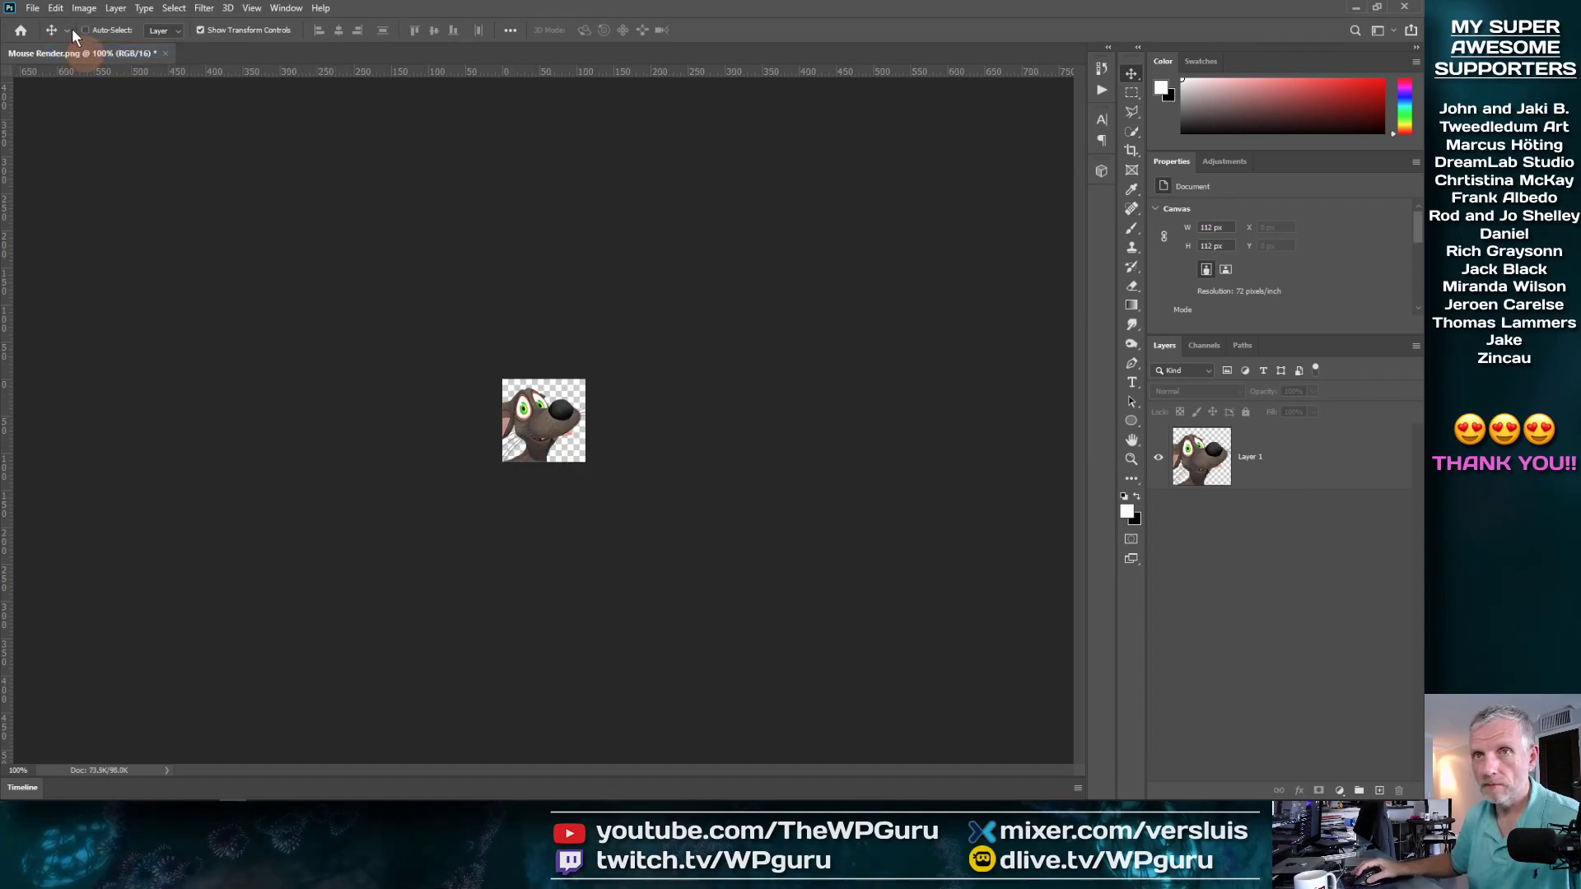
Start a quick PNG-8 export of the mouse image, and create and open an Emotes folder inside the Twitch folder
left_click(33, 8)
left_click(107, 226)
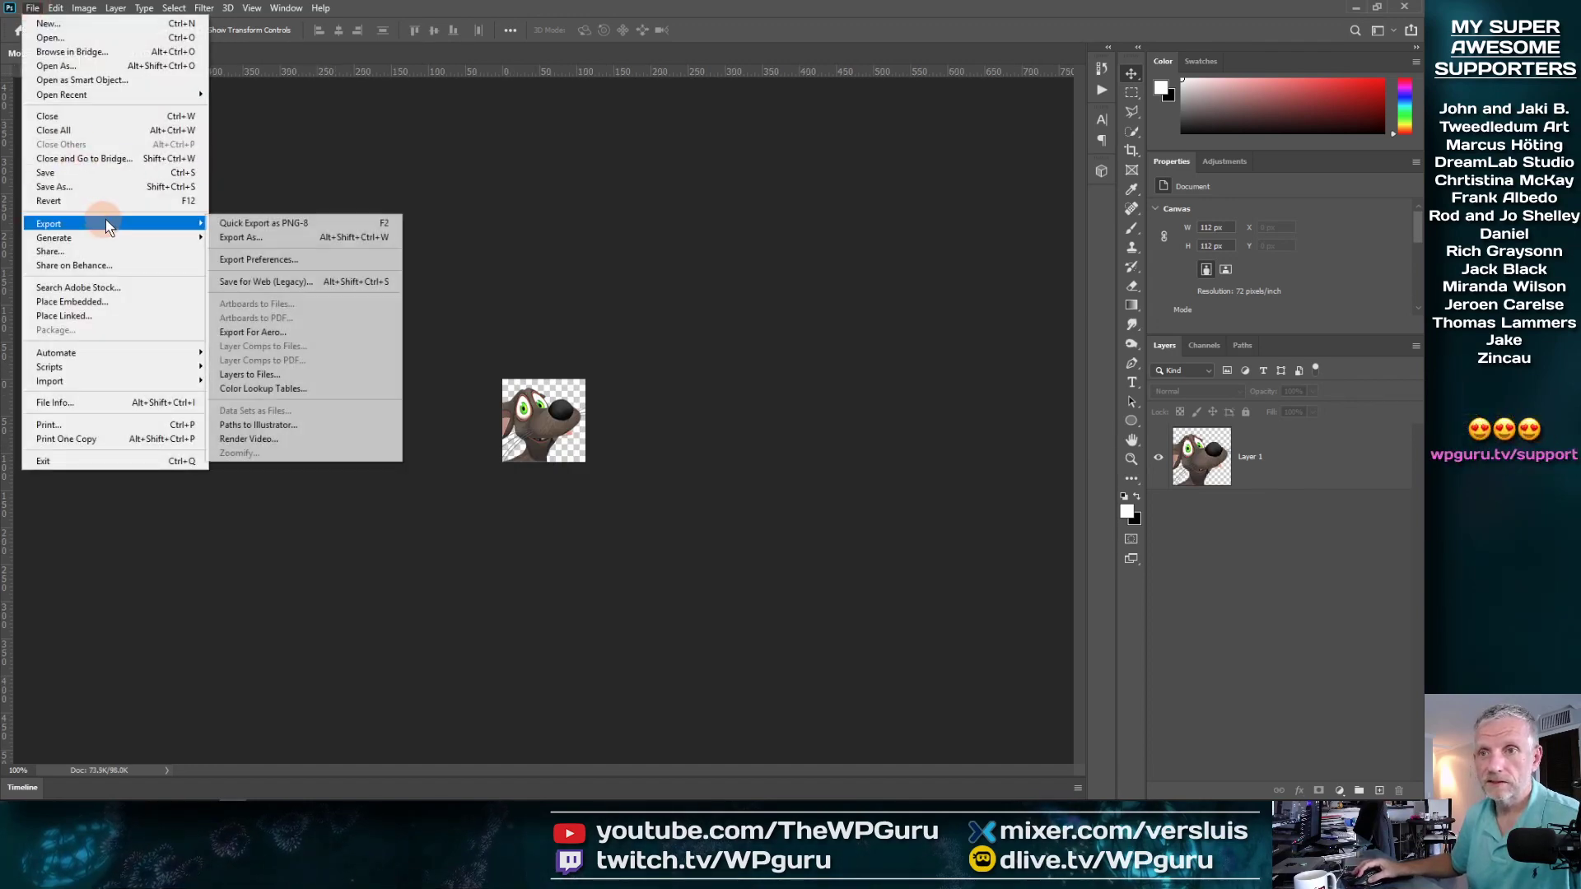
left_click(282, 227)
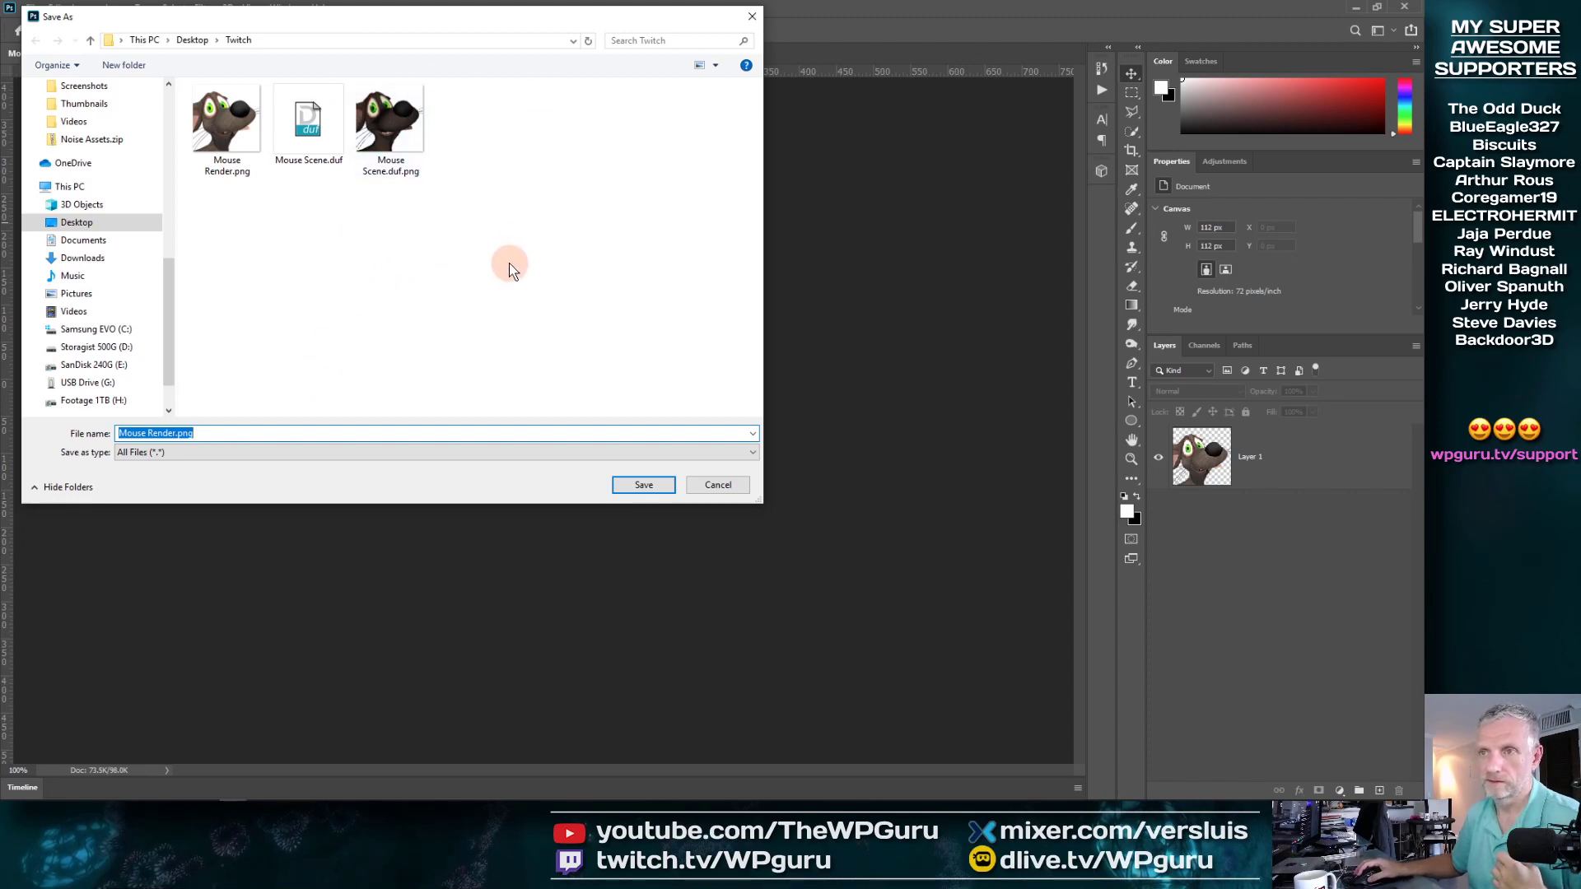
right_click(412, 280)
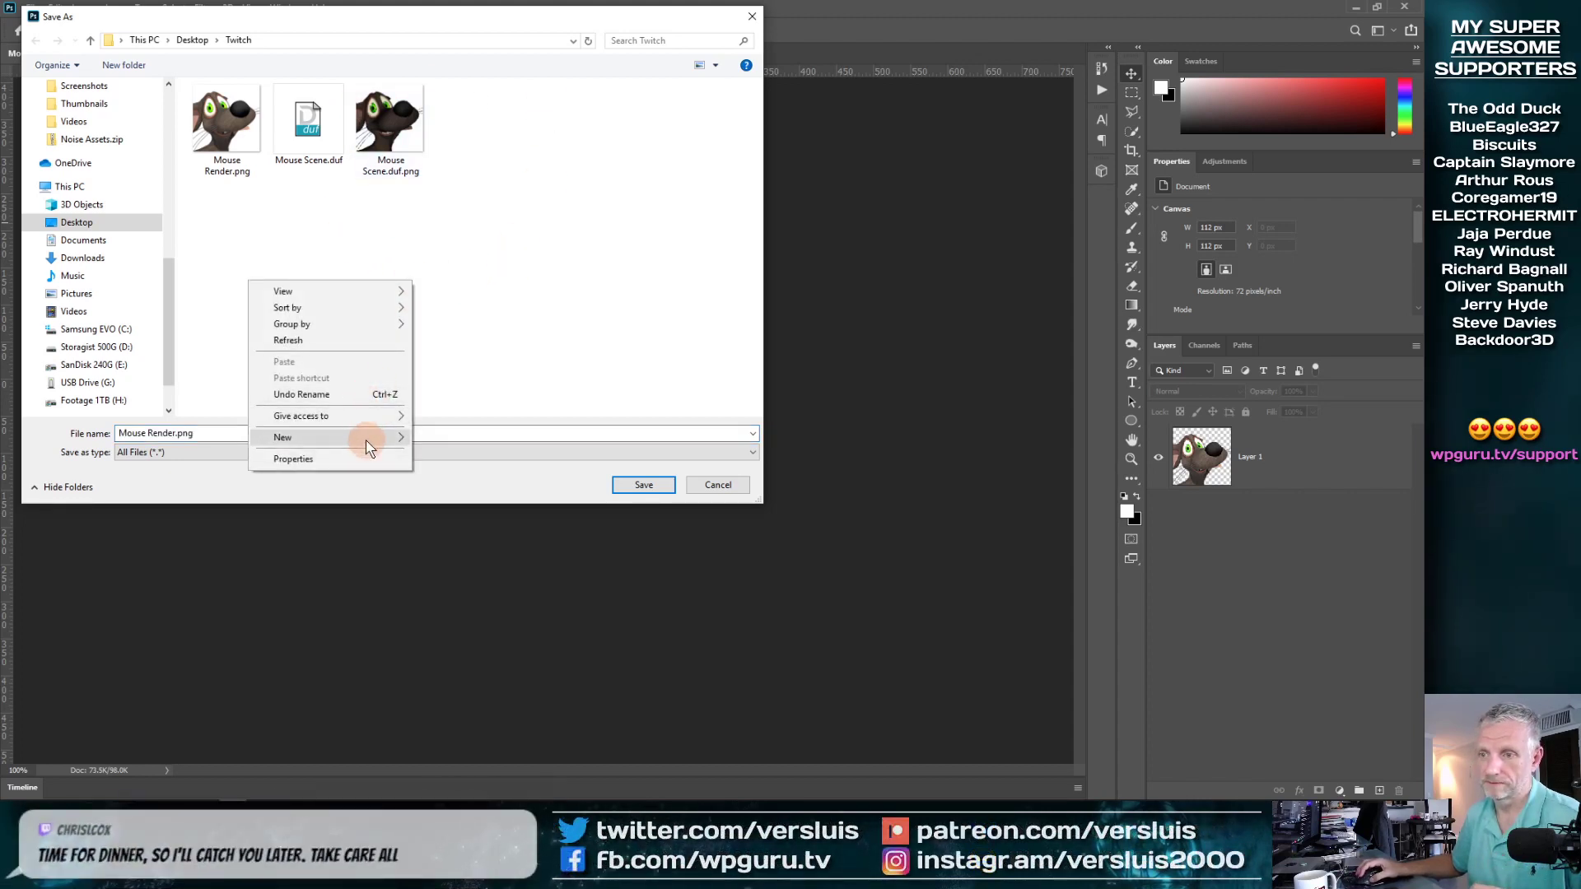
left_click(425, 429)
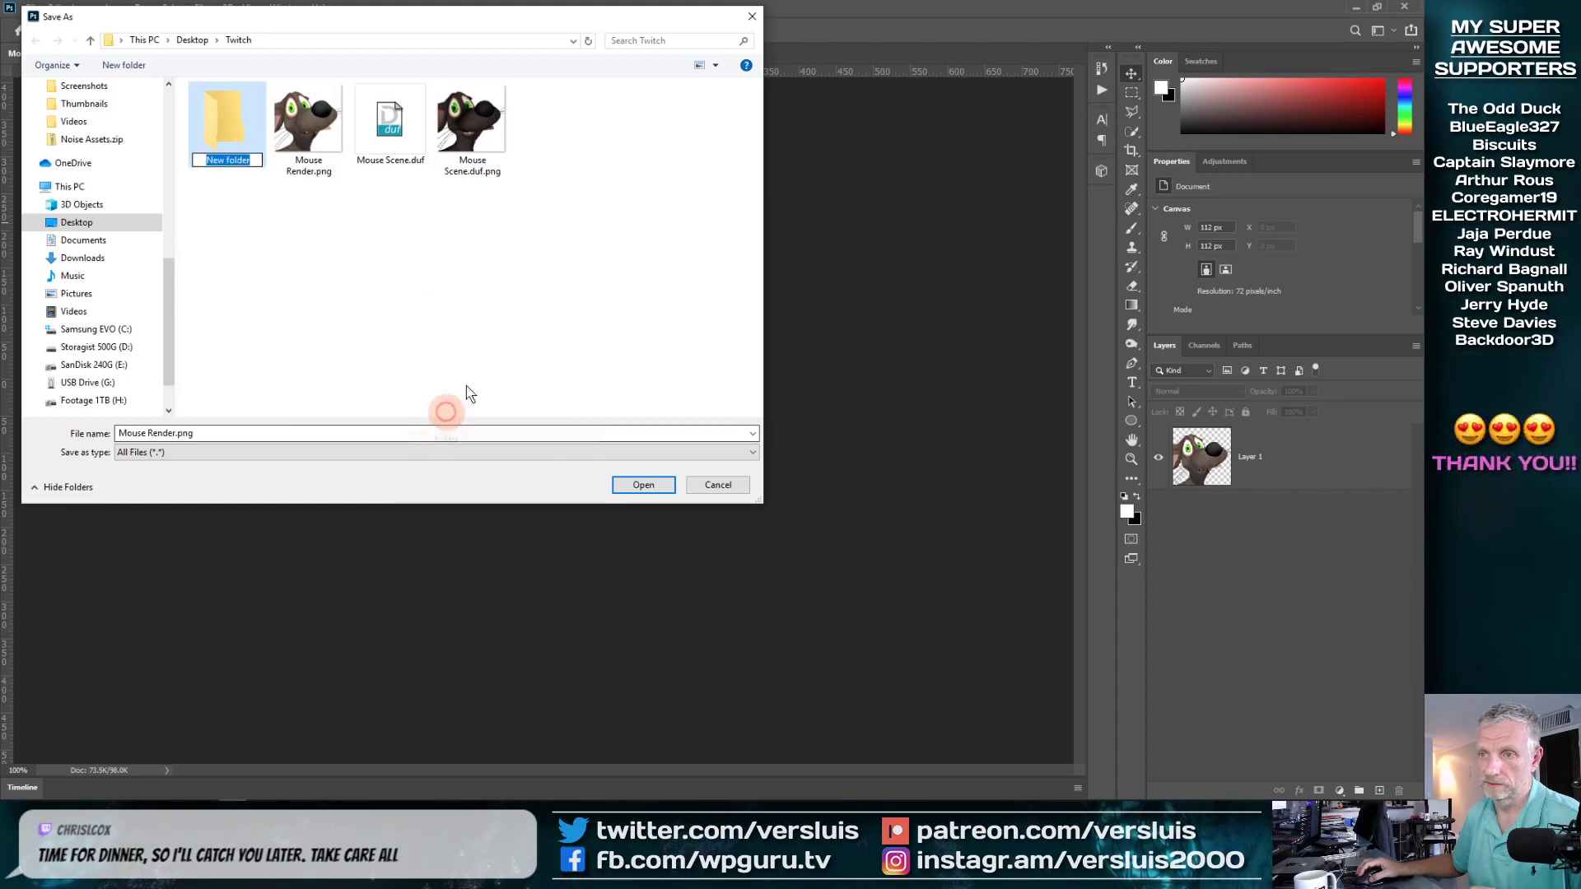
type("Emotes")
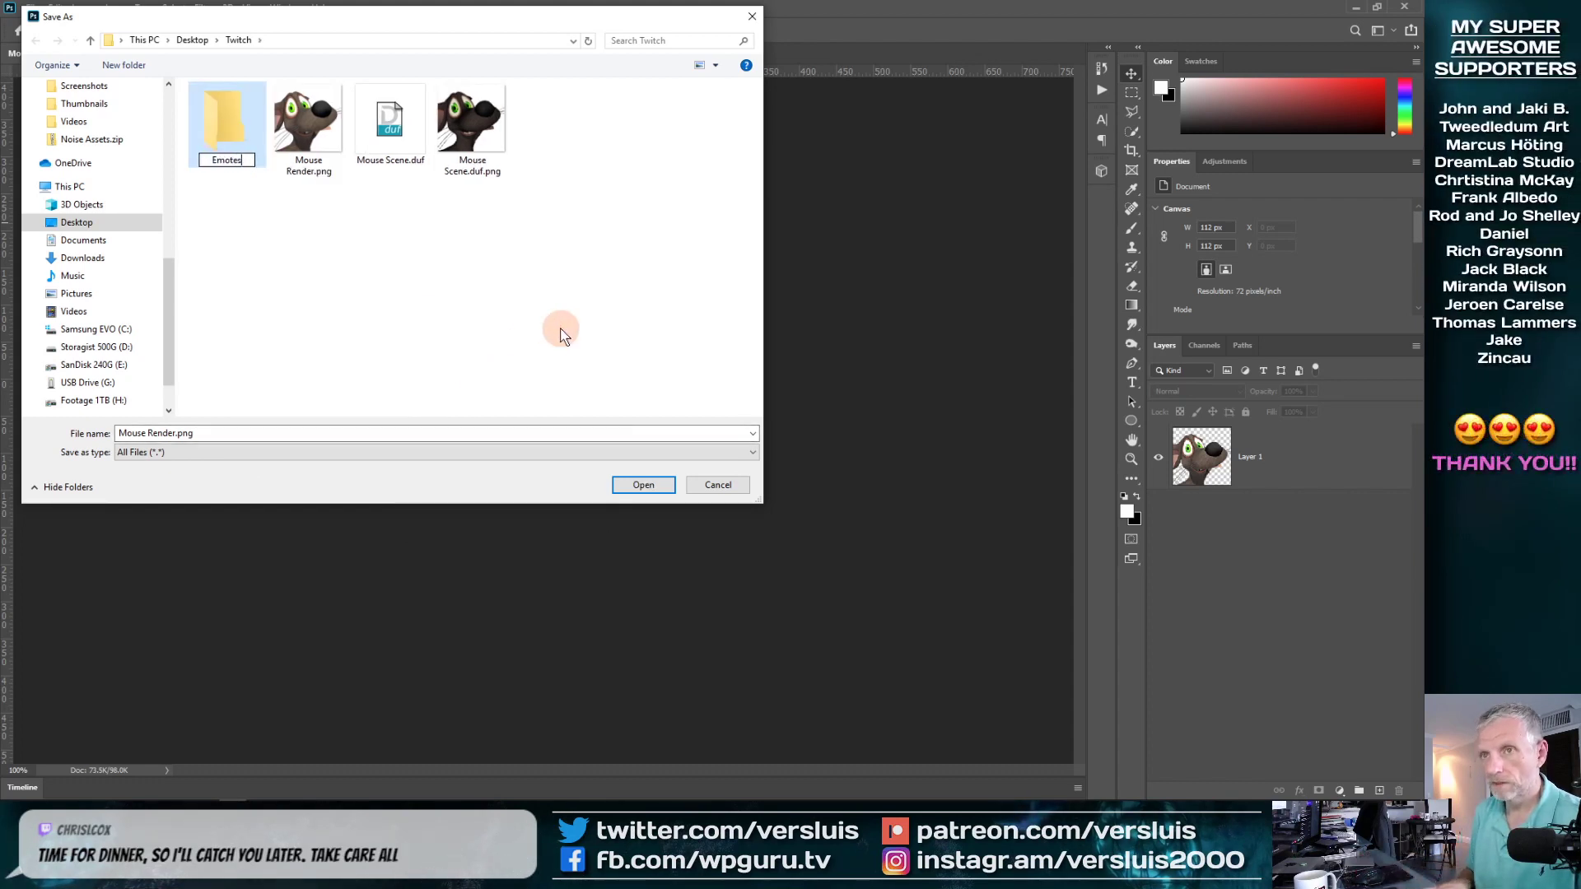
key("Return")
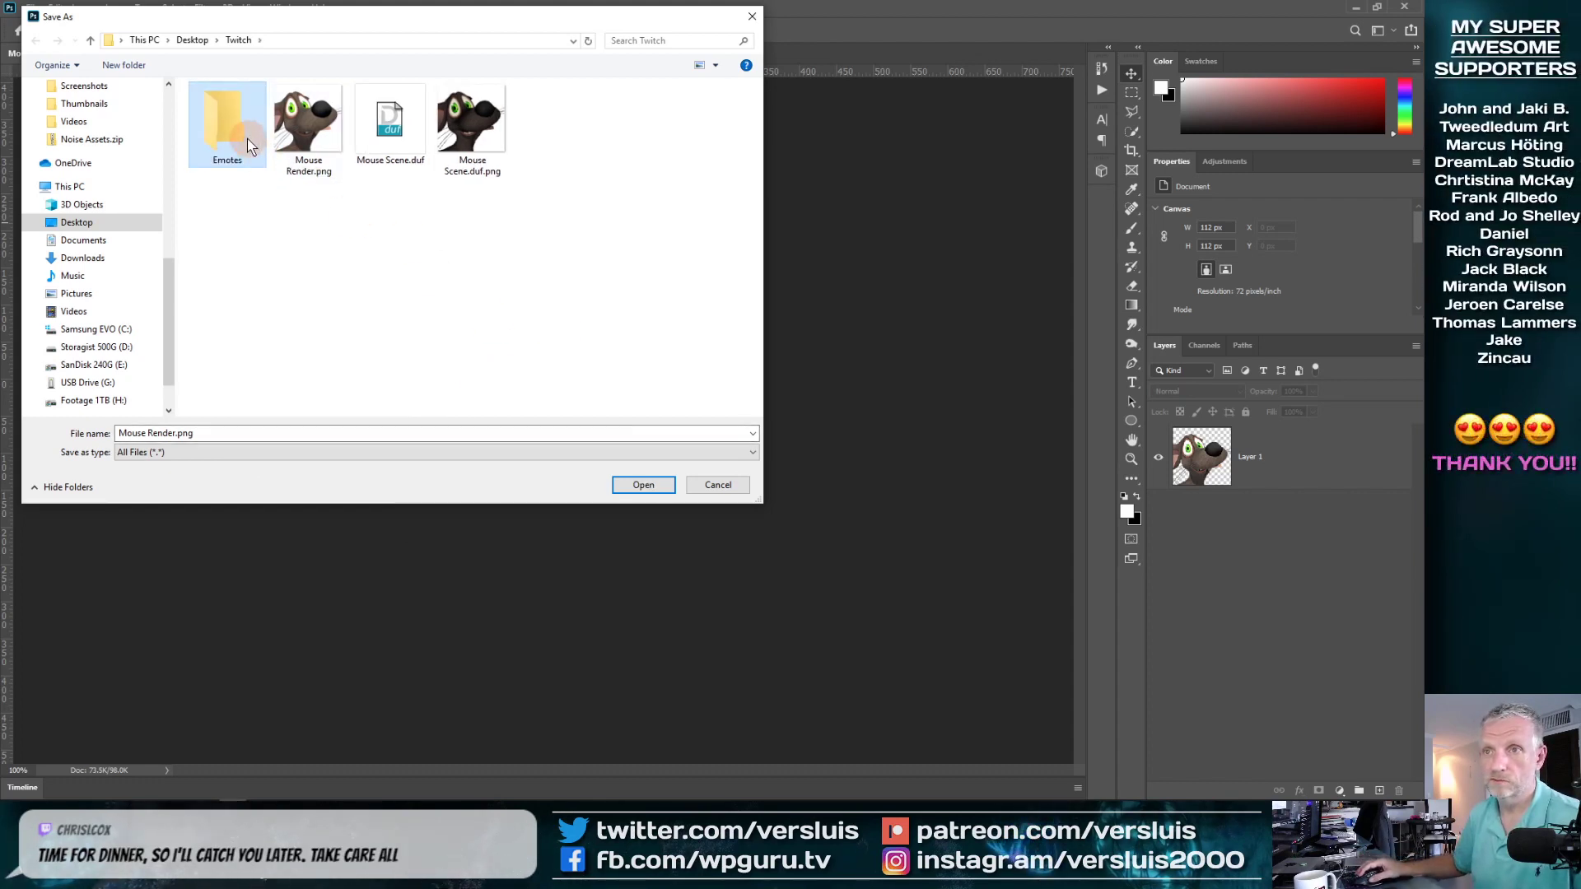
key("Return")
Name the exported image Mouse 112x112 and save it in the Emotes folder
triple_click(262, 433)
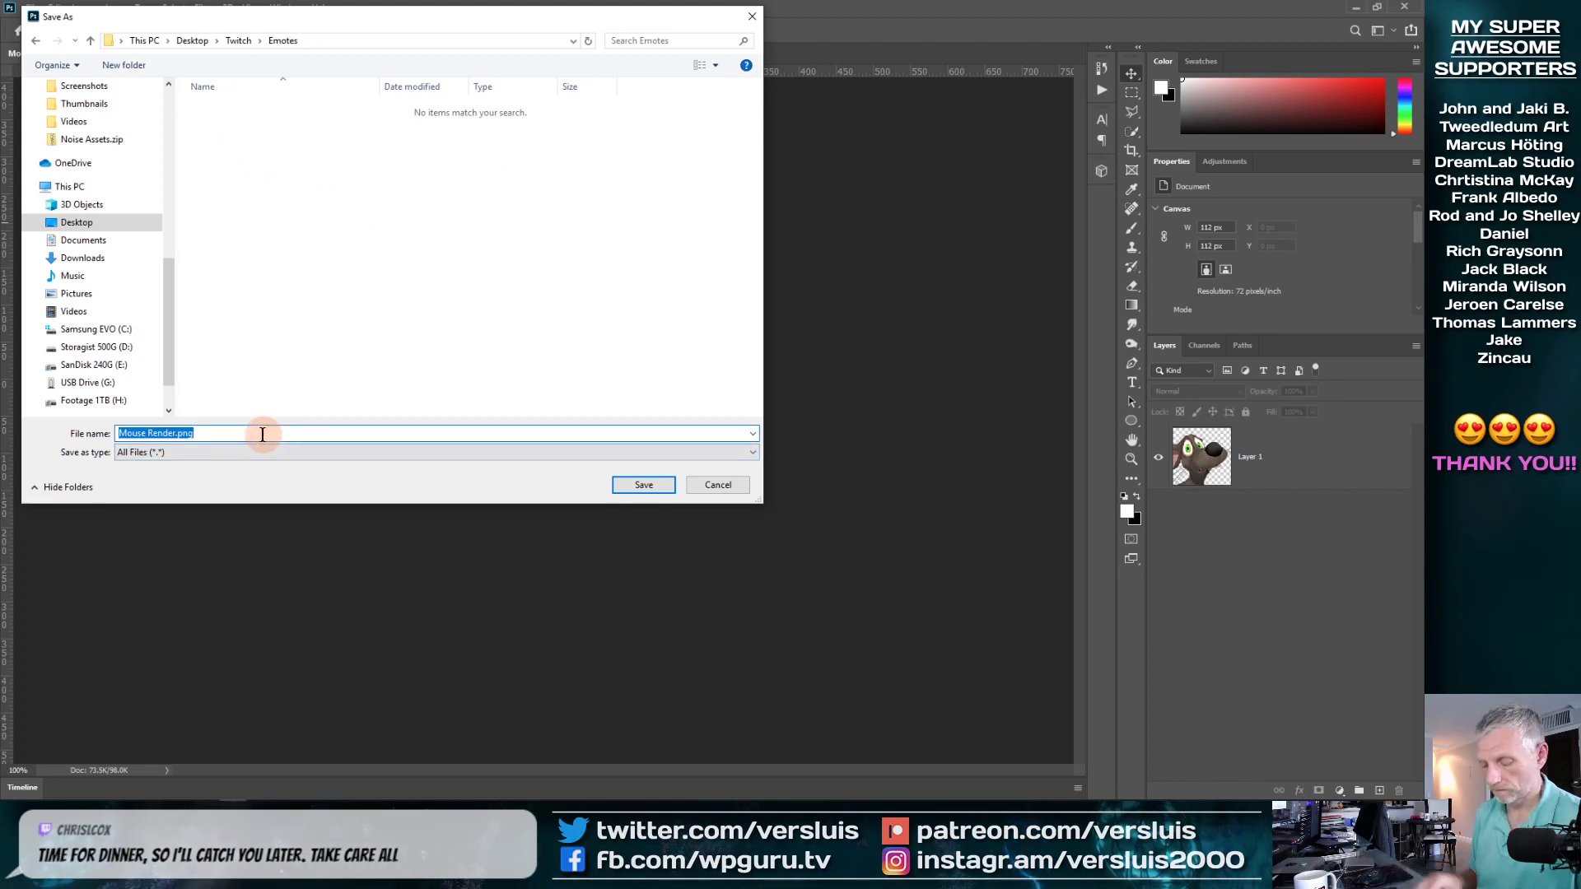
type("Mouse")
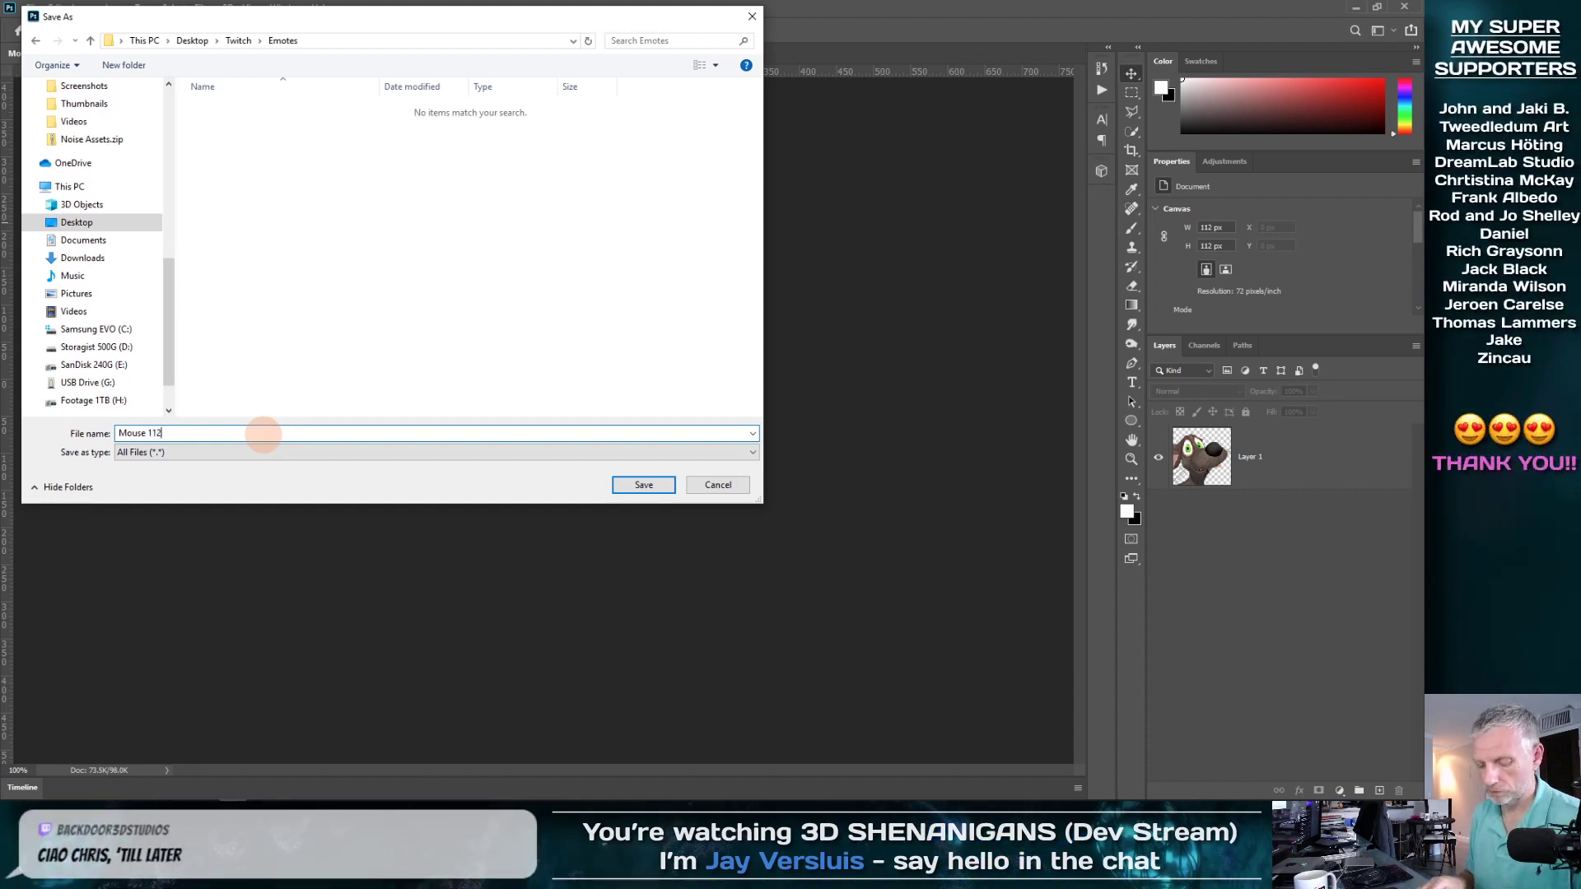
type("112")
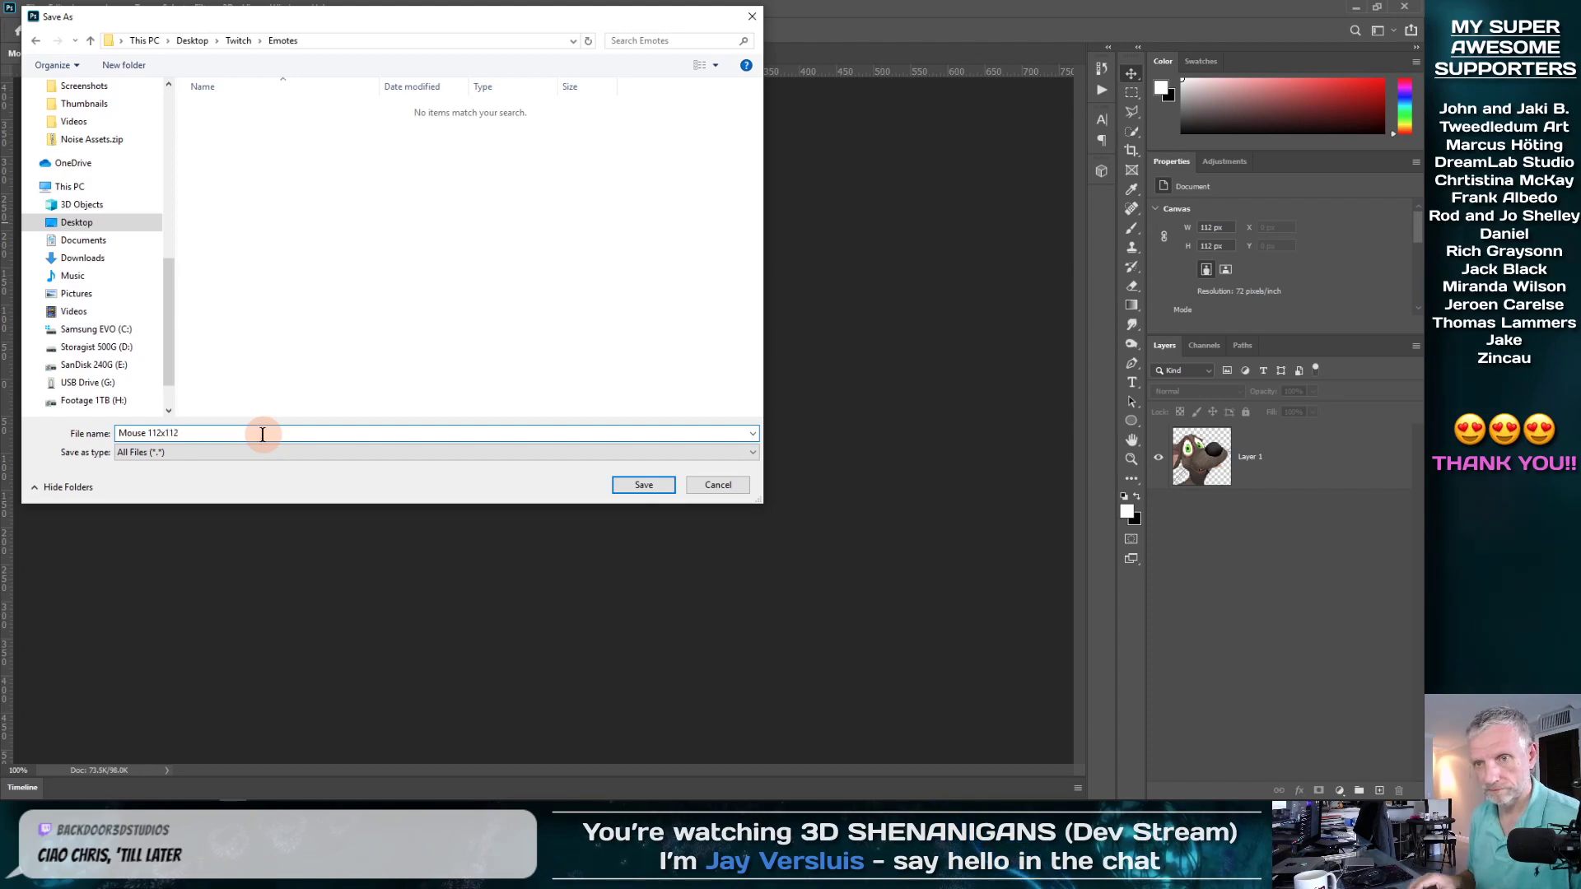
key("Return")
left_click(33, 7)
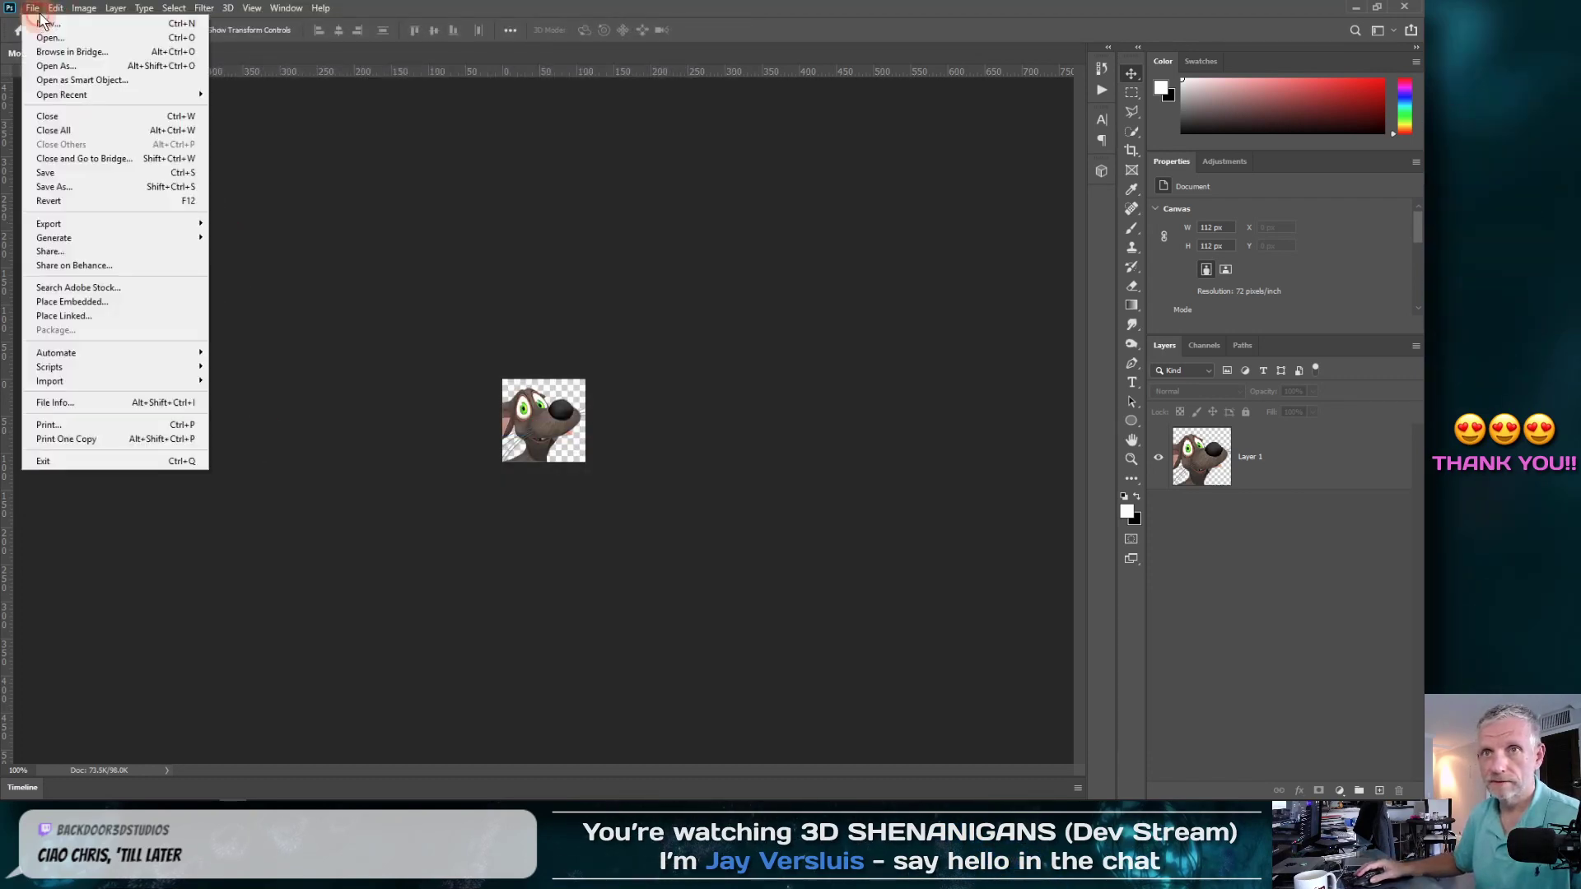
left_click(33, 7)
left_click(33, 7)
mouse_move(89, 225)
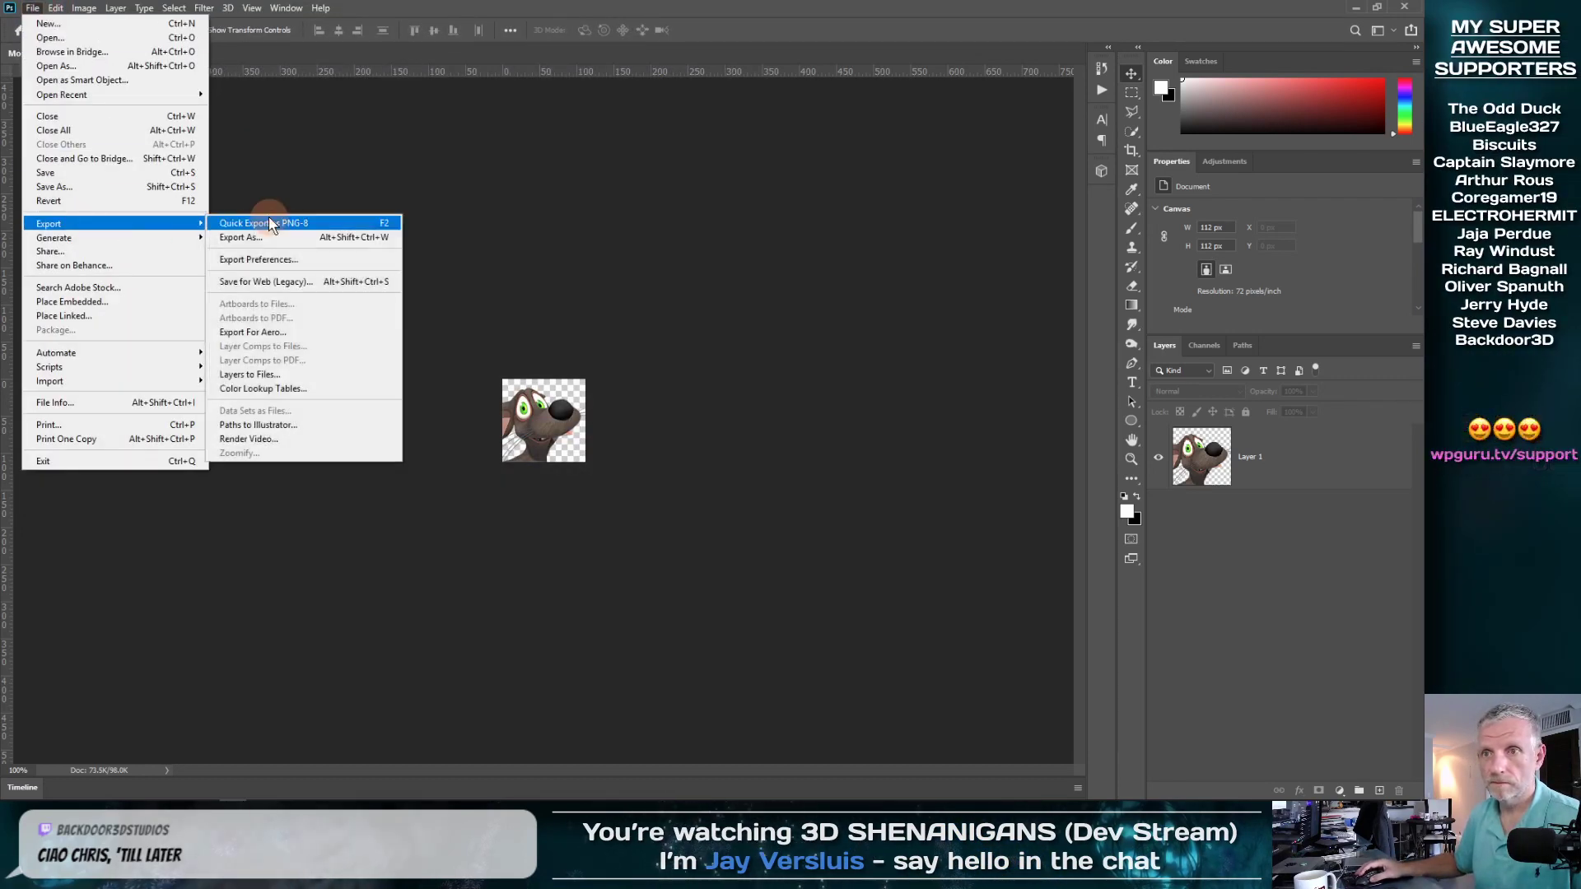
left_click(290, 225)
left_click(718, 484)
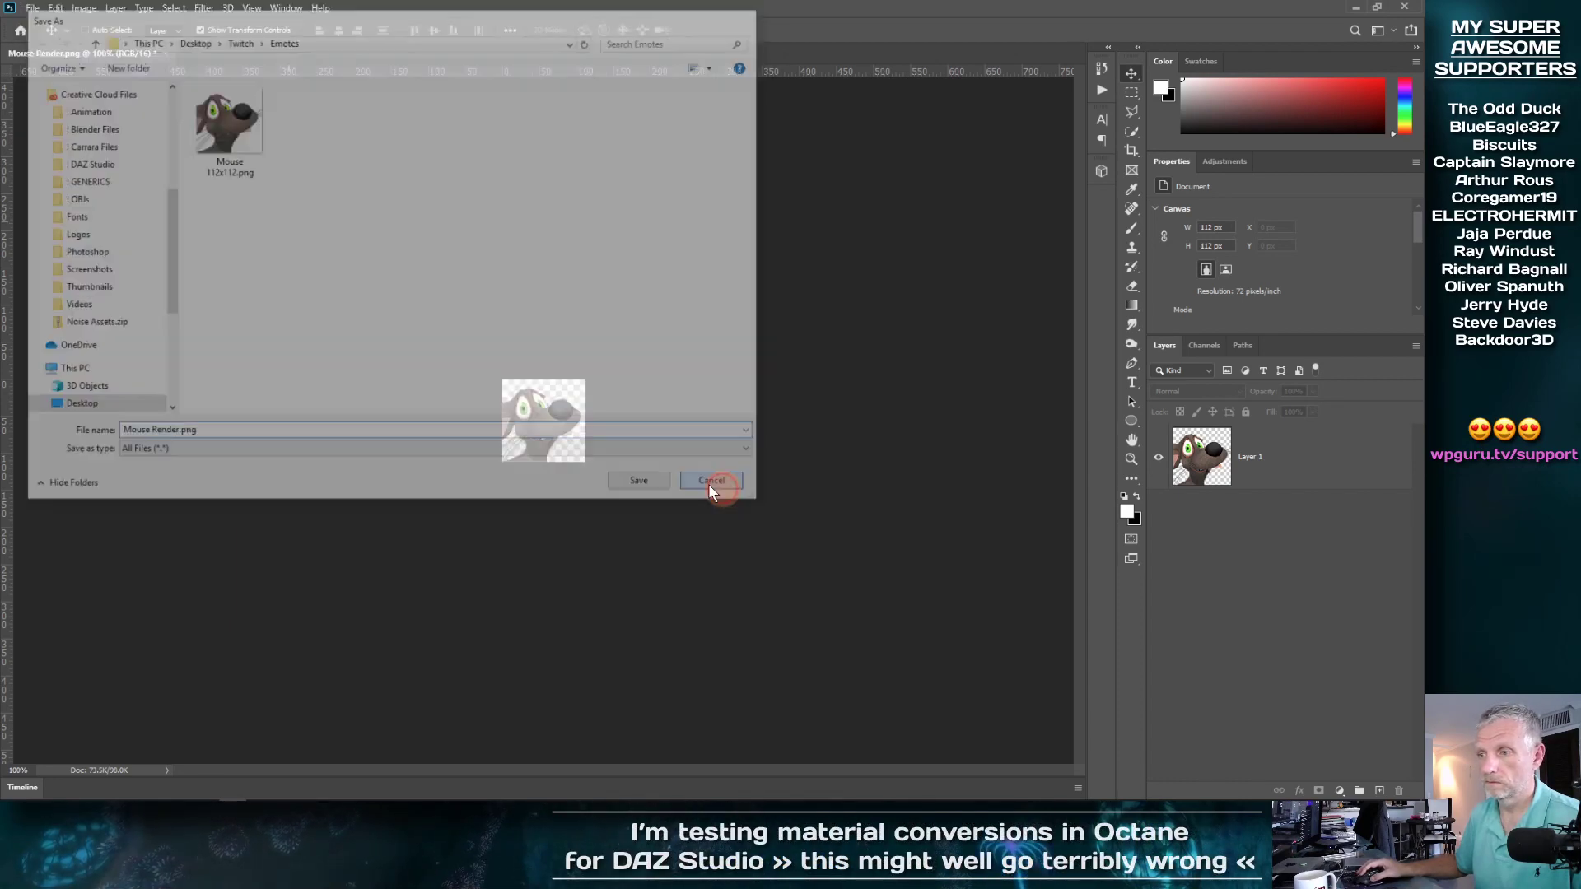
Open the export options for the 112 × 112 px mouse image
left_click(33, 7)
mouse_move(83, 225)
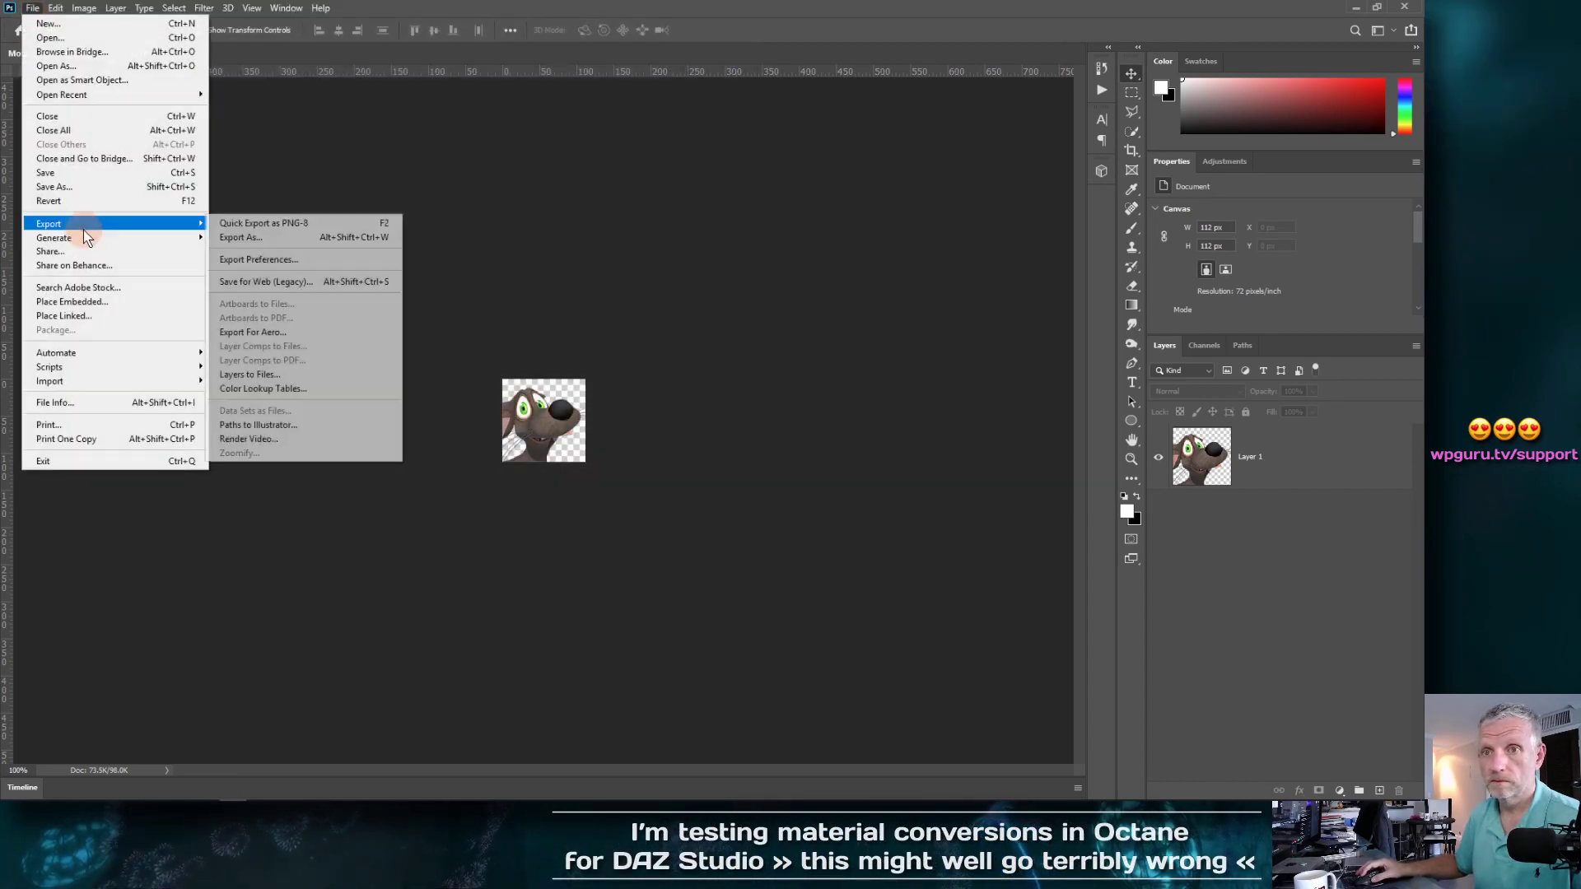
Set up an Export As of the mouse image as a smaller 8-bit PNG, scaled to 28 px wide
left_click(298, 237)
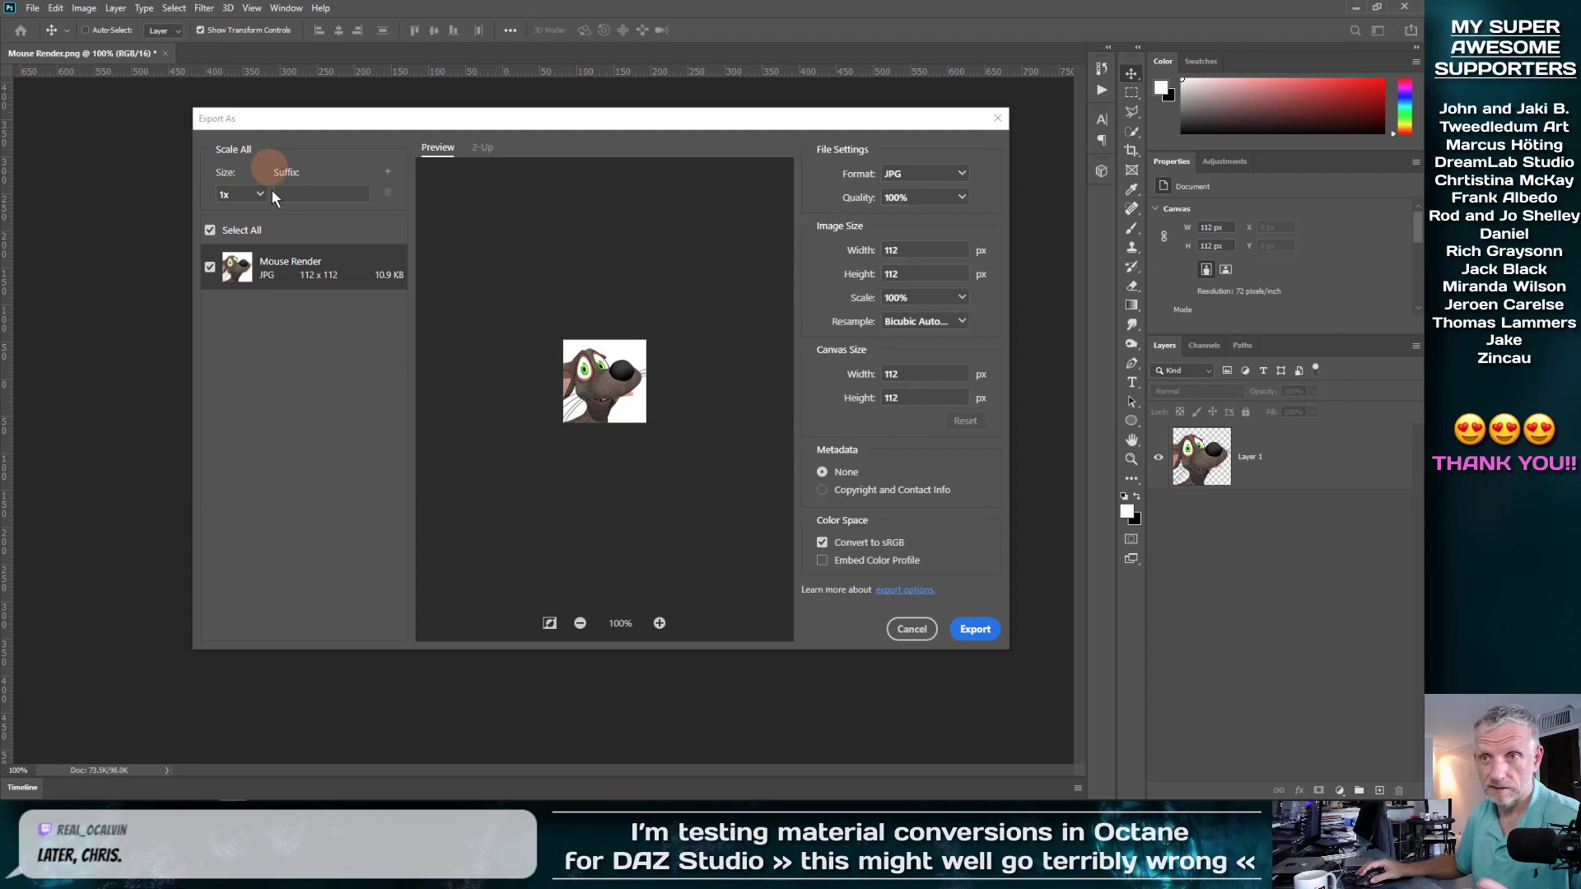
left_click(947, 197)
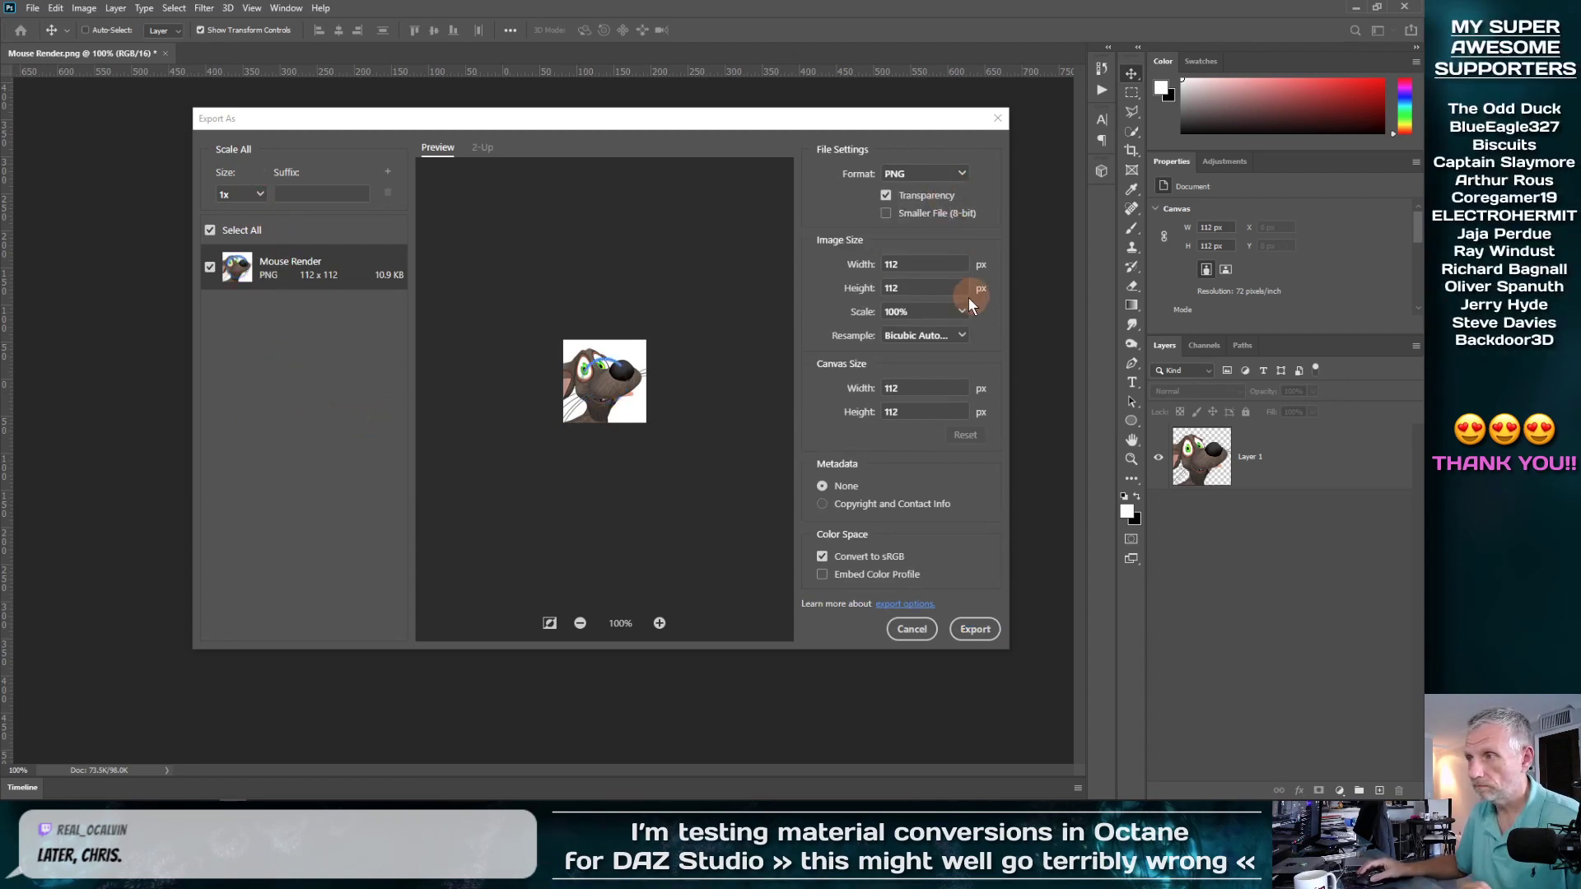
left_click(914, 213)
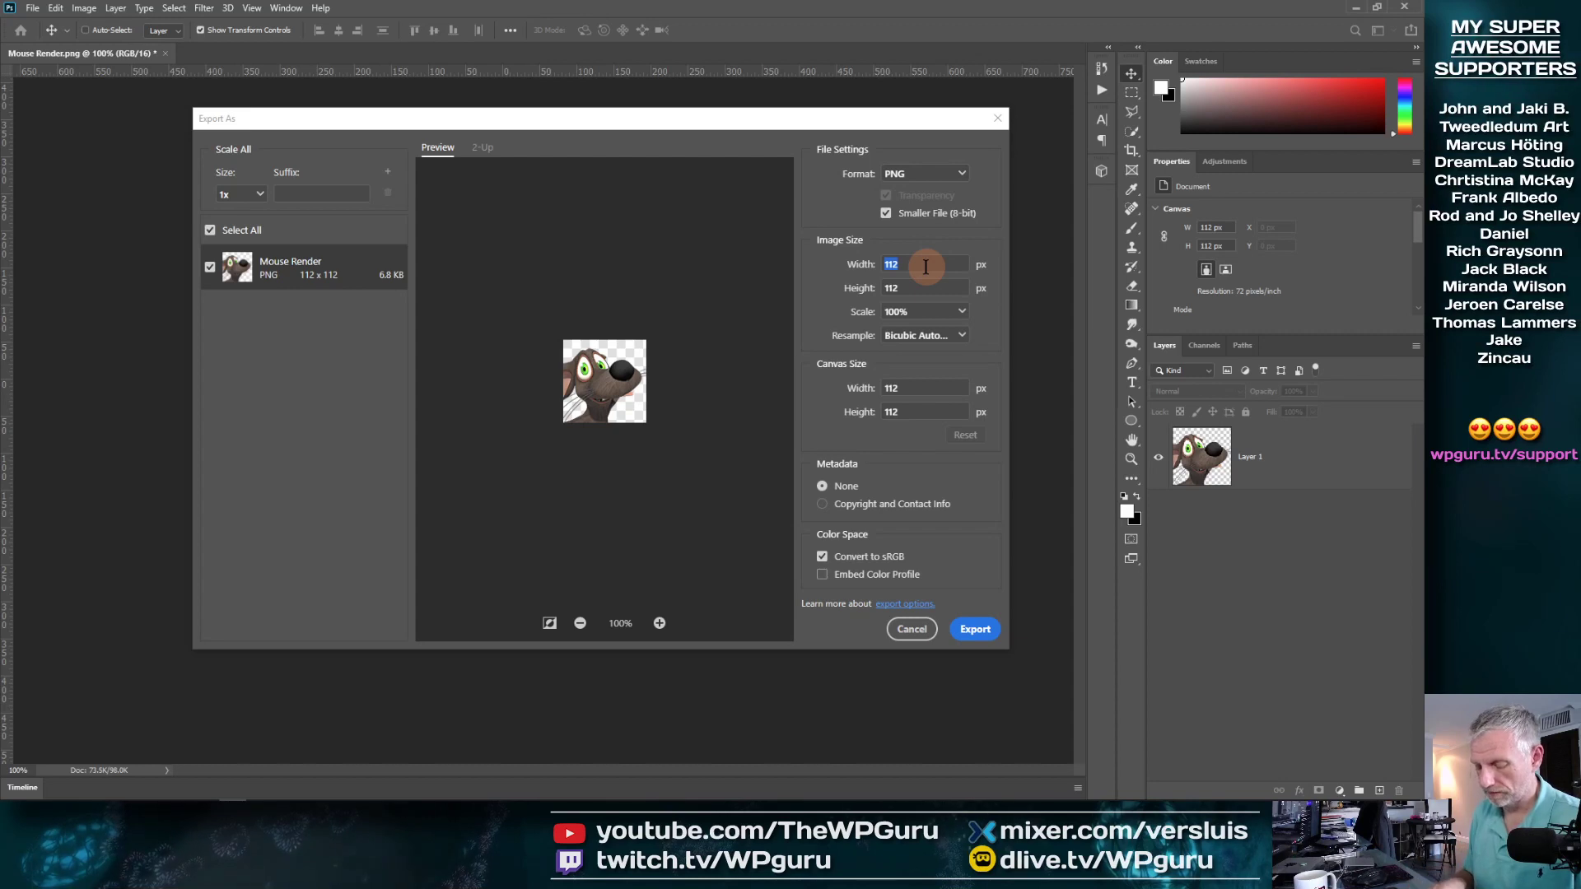
left_click(925, 266)
type("28")
key("Tab")
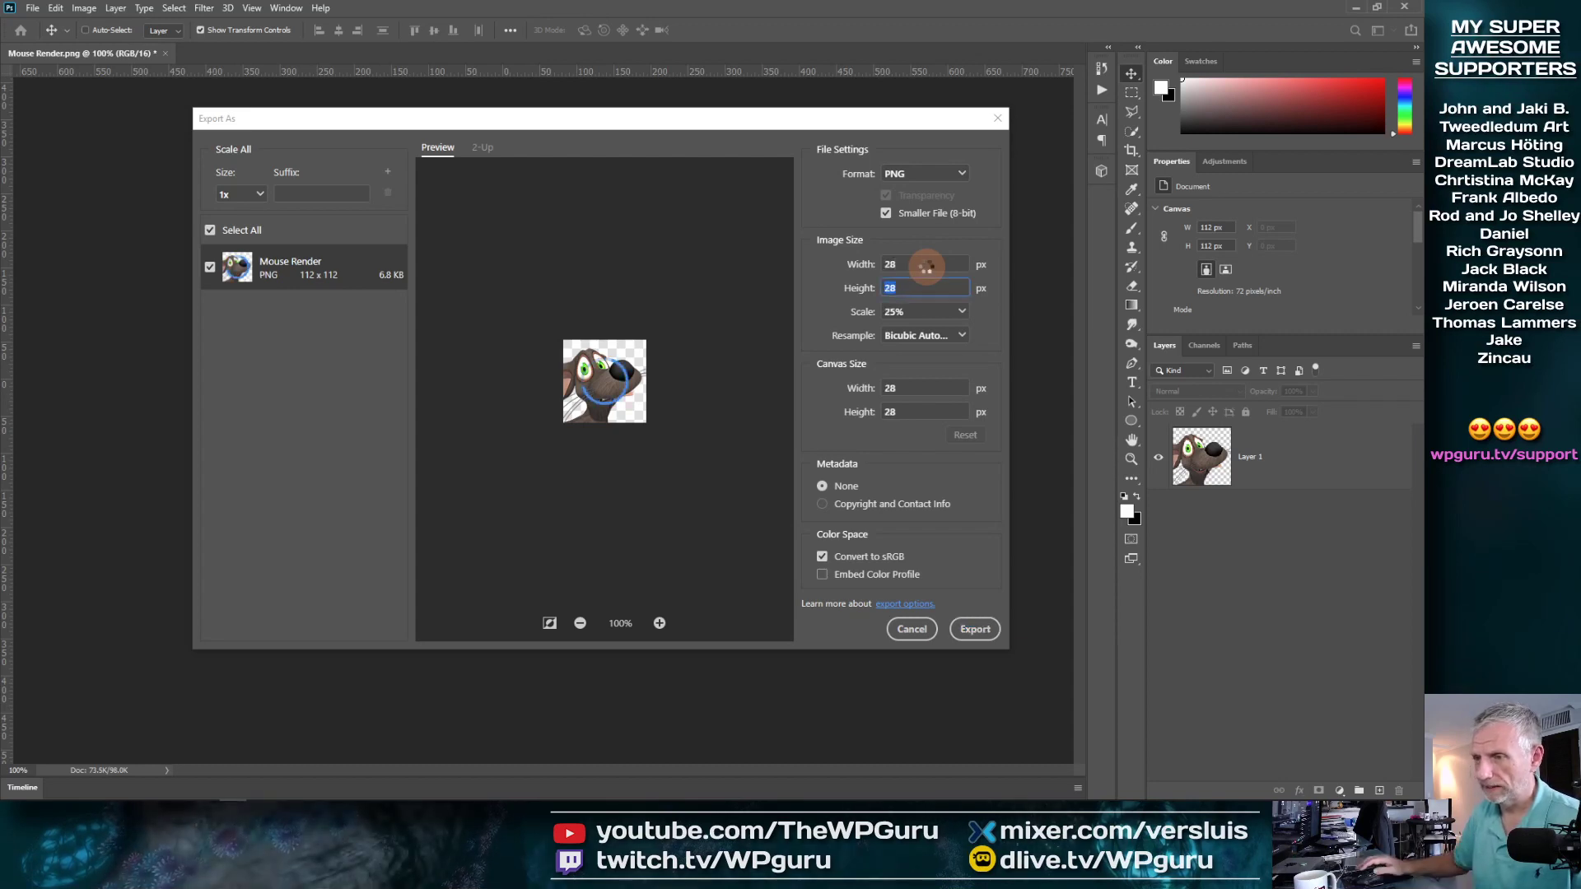
Export the image into the Emotes folder as Mouse 28x28.png
left_click(968, 632)
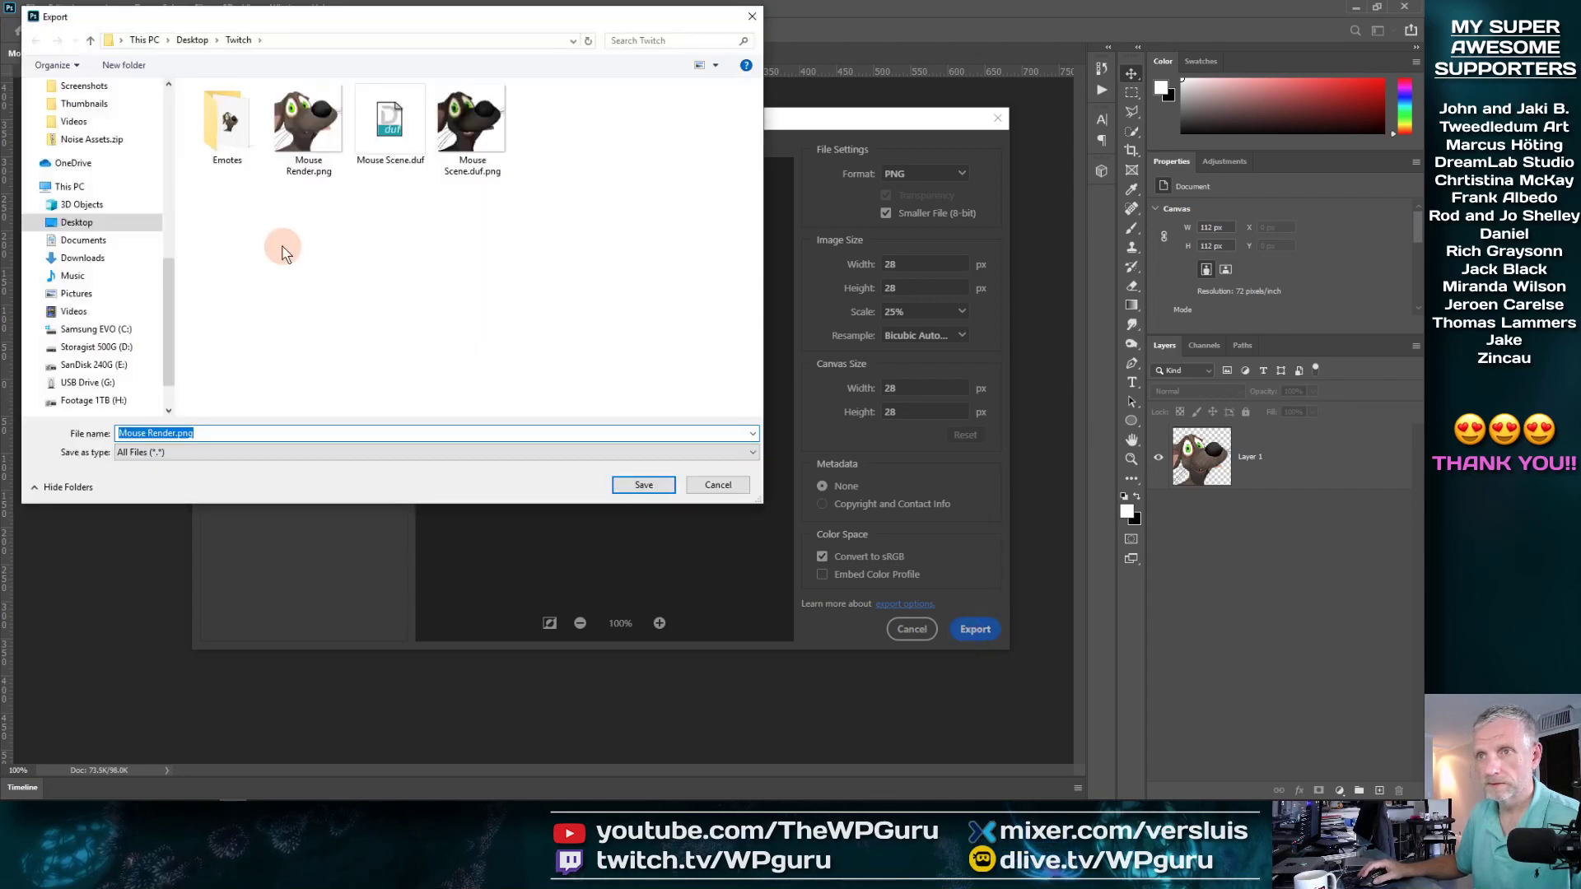
double_click(228, 131)
left_click(227, 127)
left_click(246, 407)
left_click(216, 432)
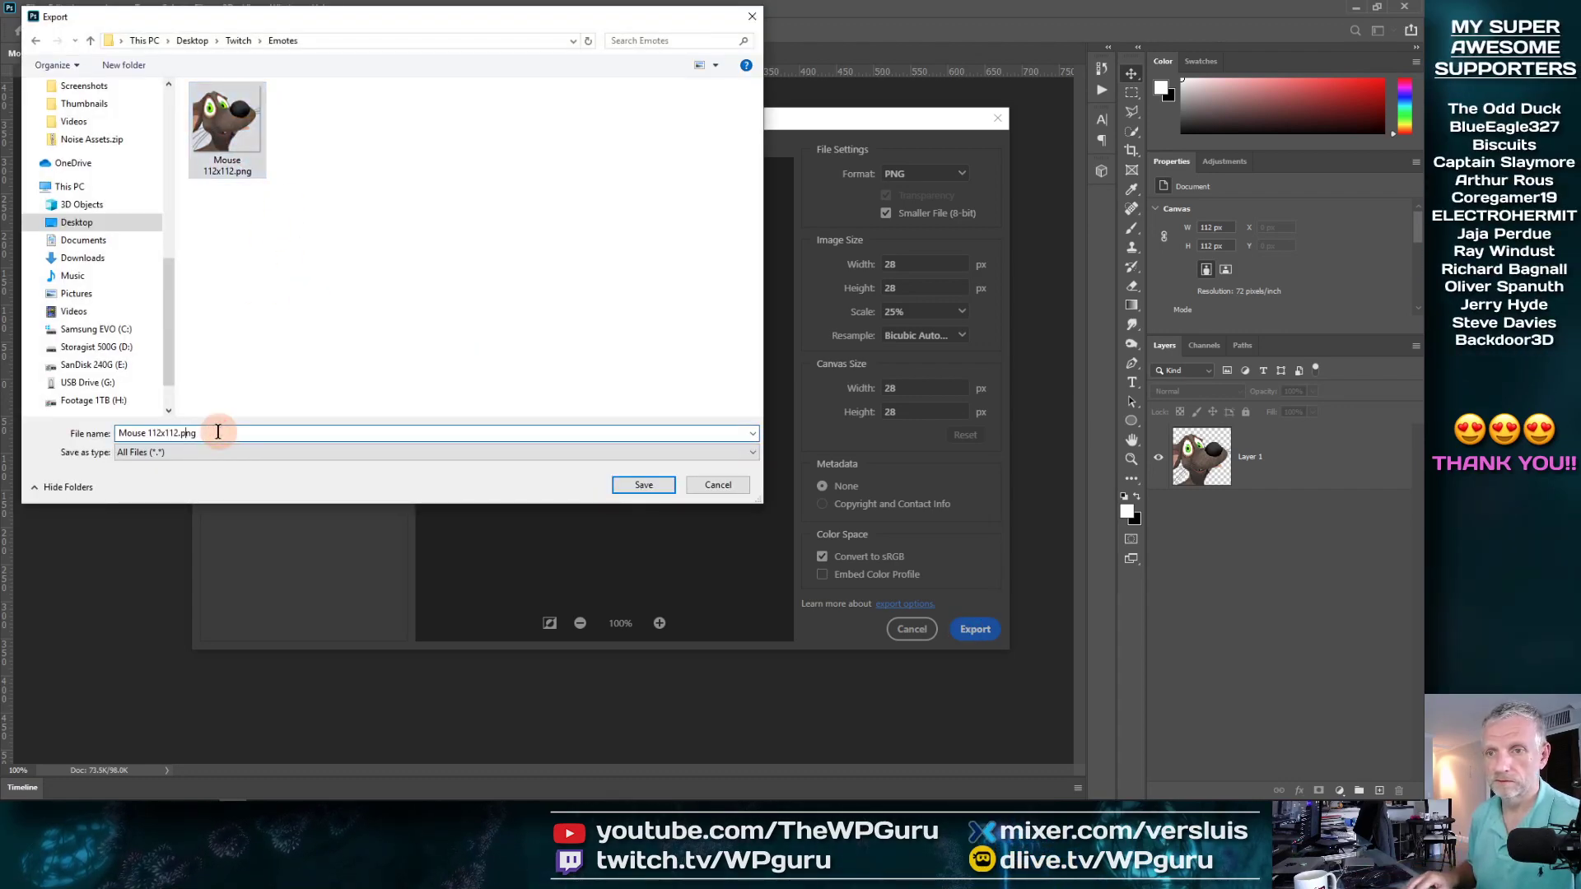
key("Right")
key("shift+Left")
key("shift+Left")
key("shift+Left")
key("shift+Left")
key("shift+Left")
key("shift+Left")
key("shift+Left")
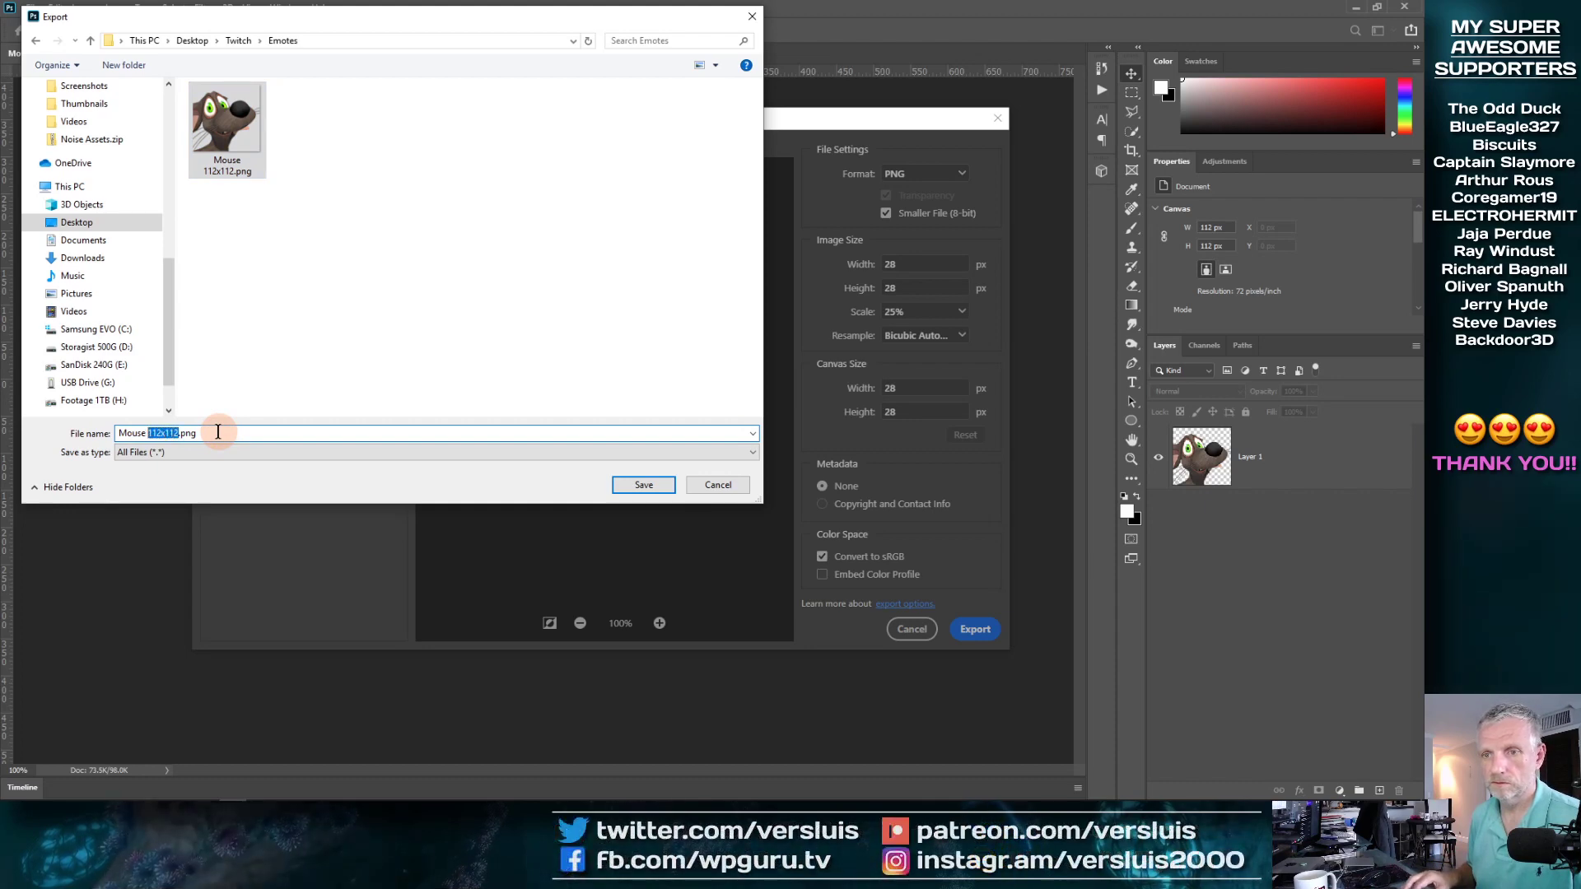
type("28x2")
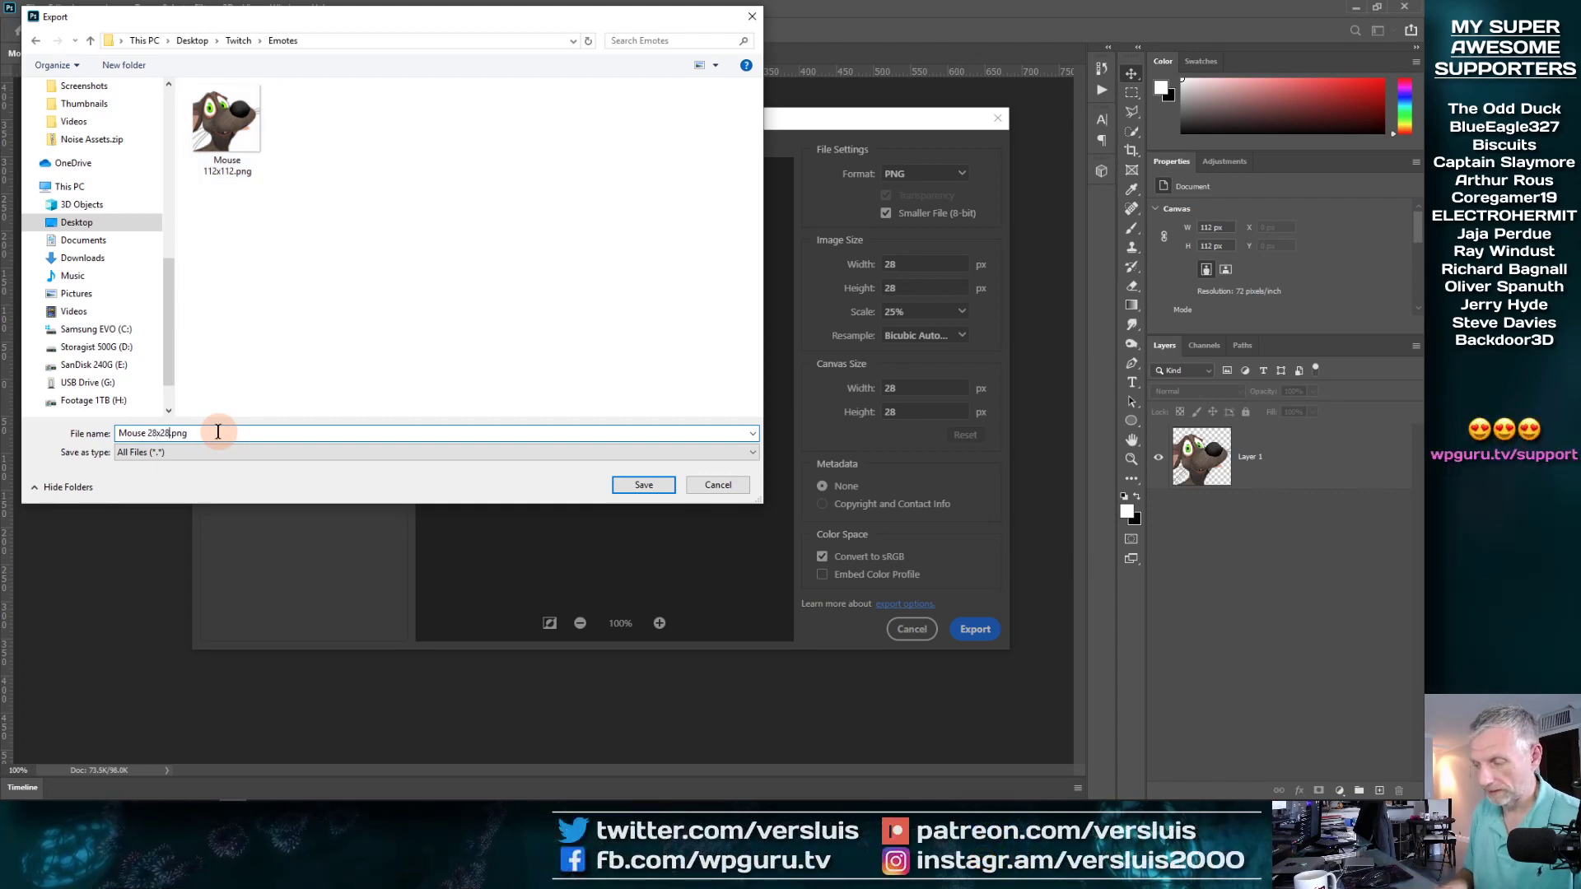
type("8")
key("Return")
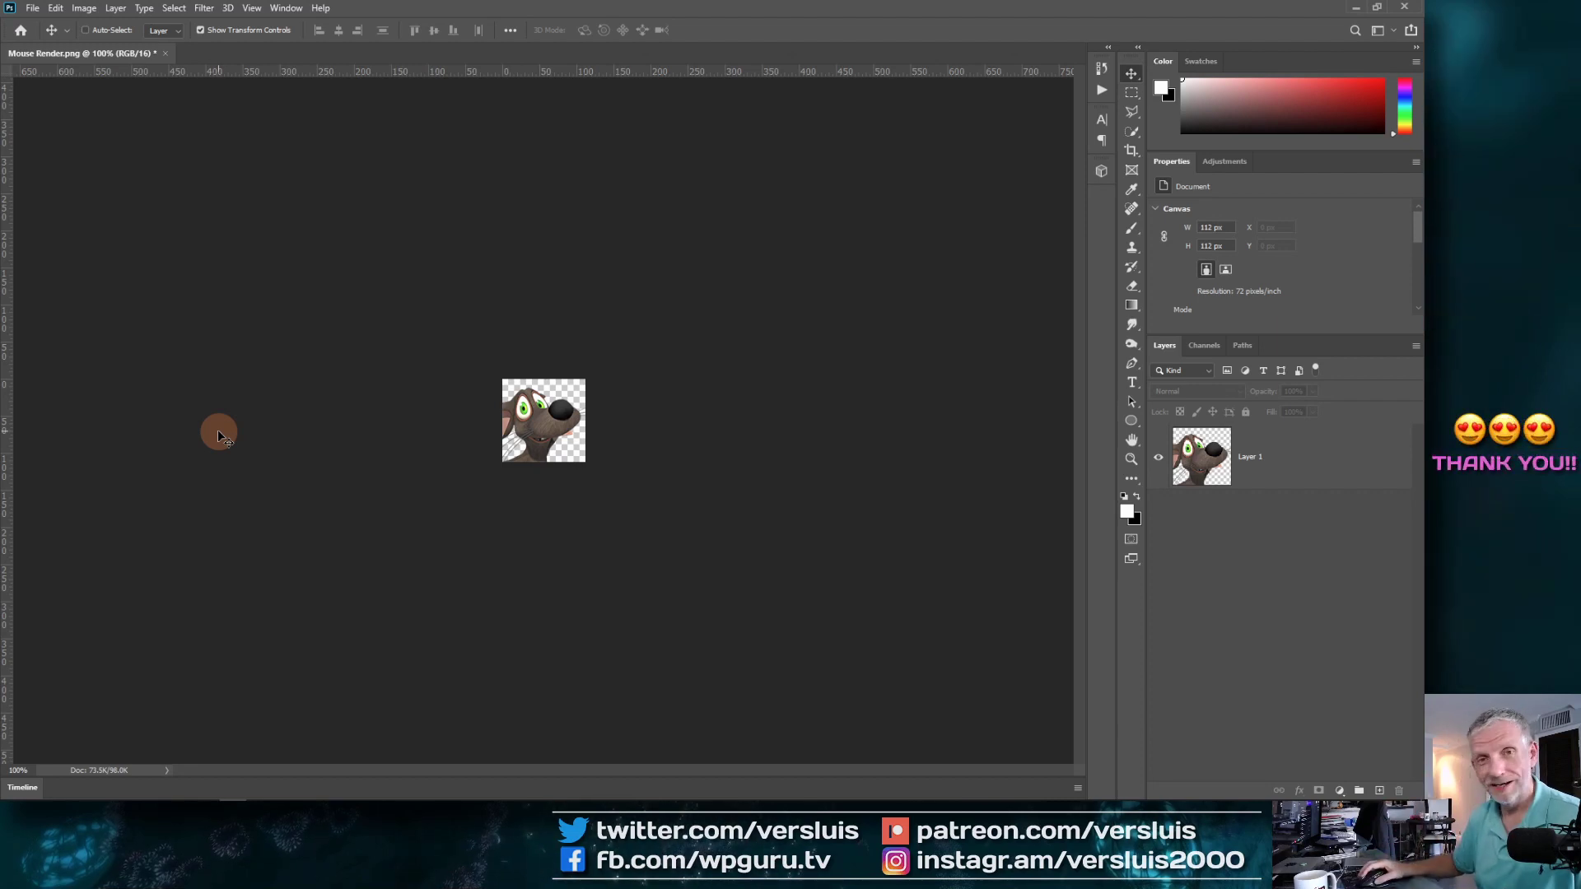
Start another Export As of the mouse image with the width set to 56 px
left_click(37, 10)
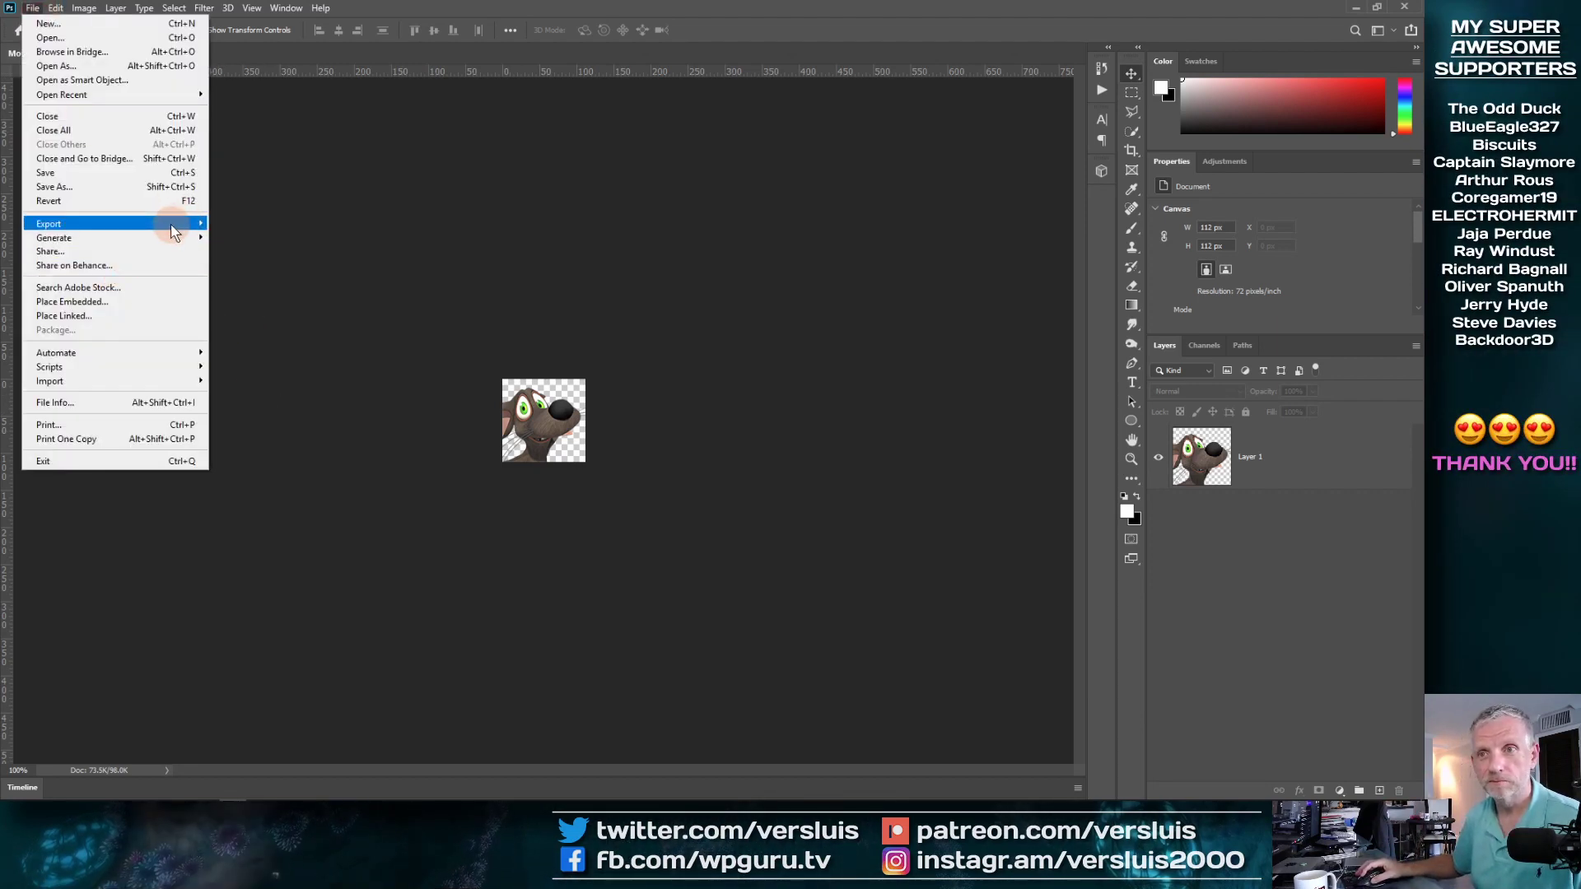
mouse_move(174, 233)
left_click(300, 238)
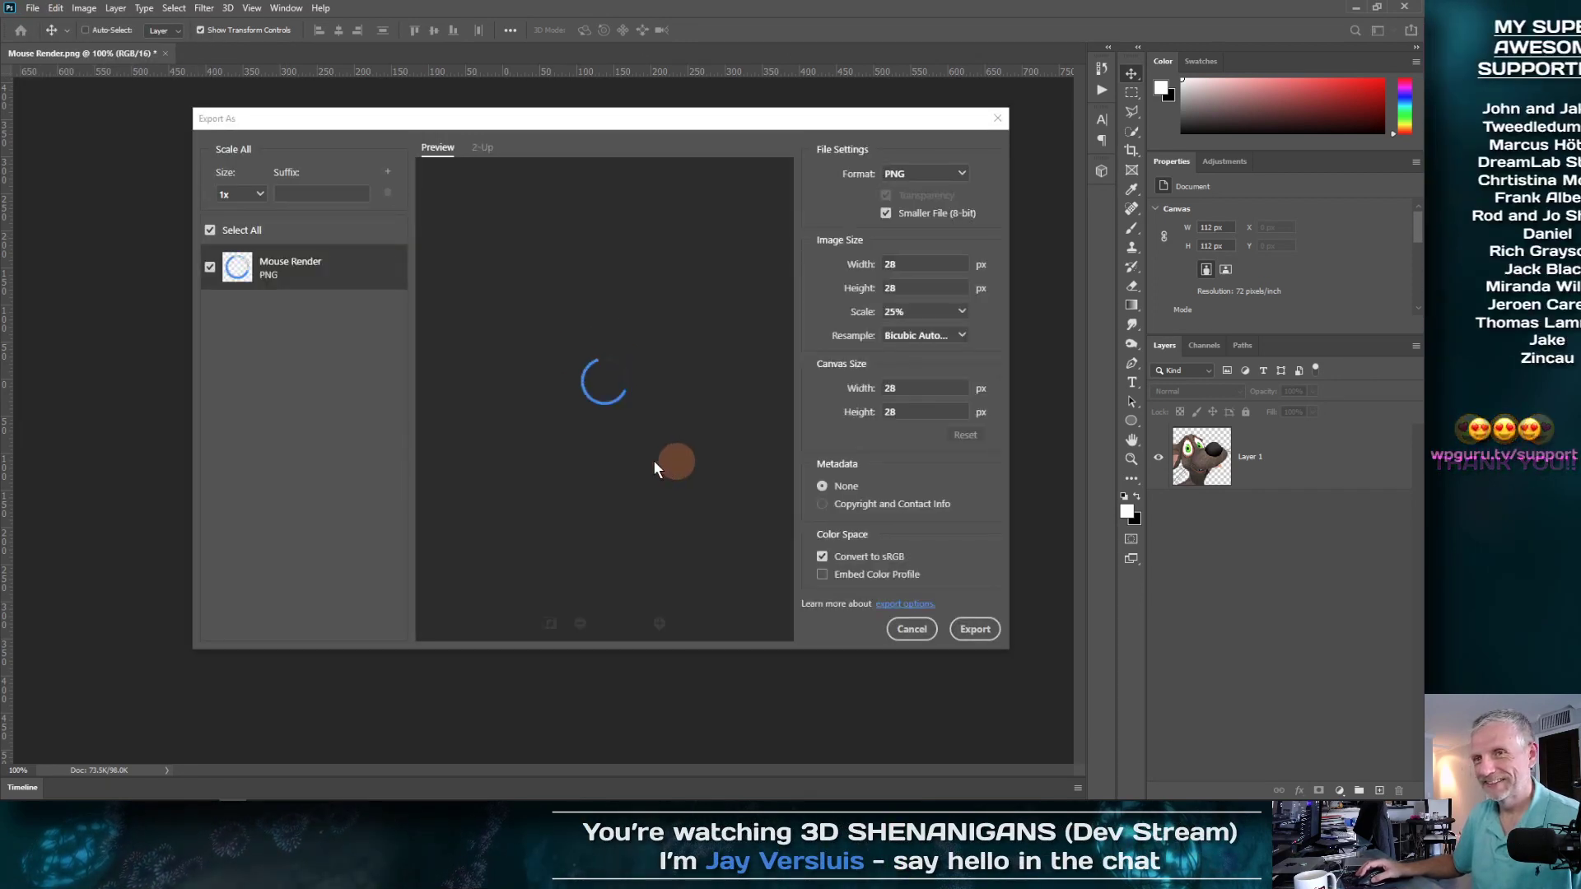
left_click(935, 266)
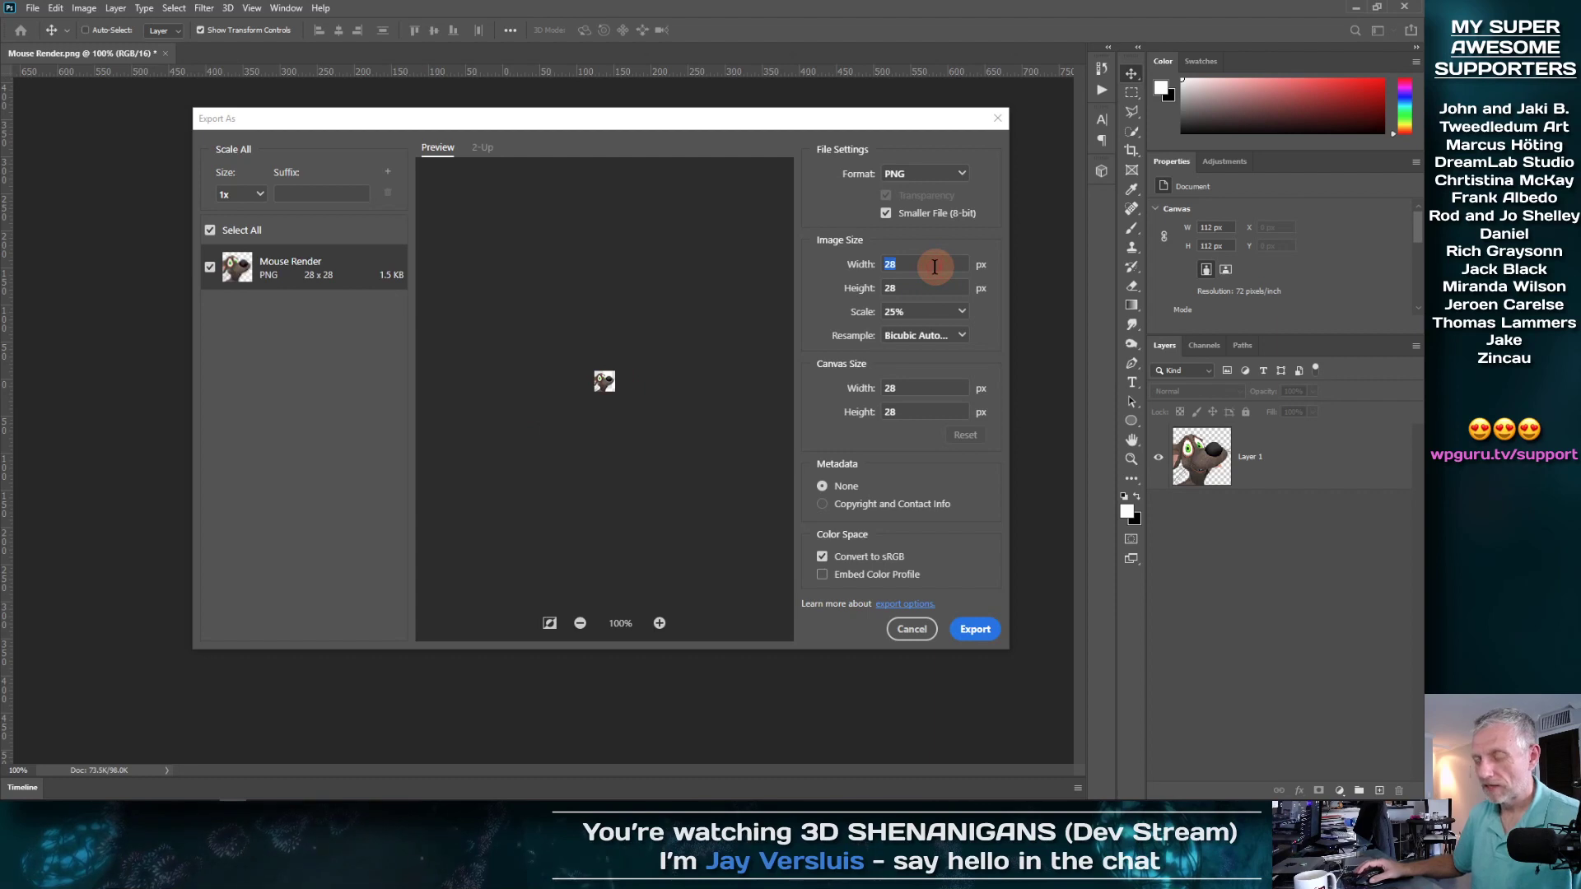
type("56")
key("Tab")
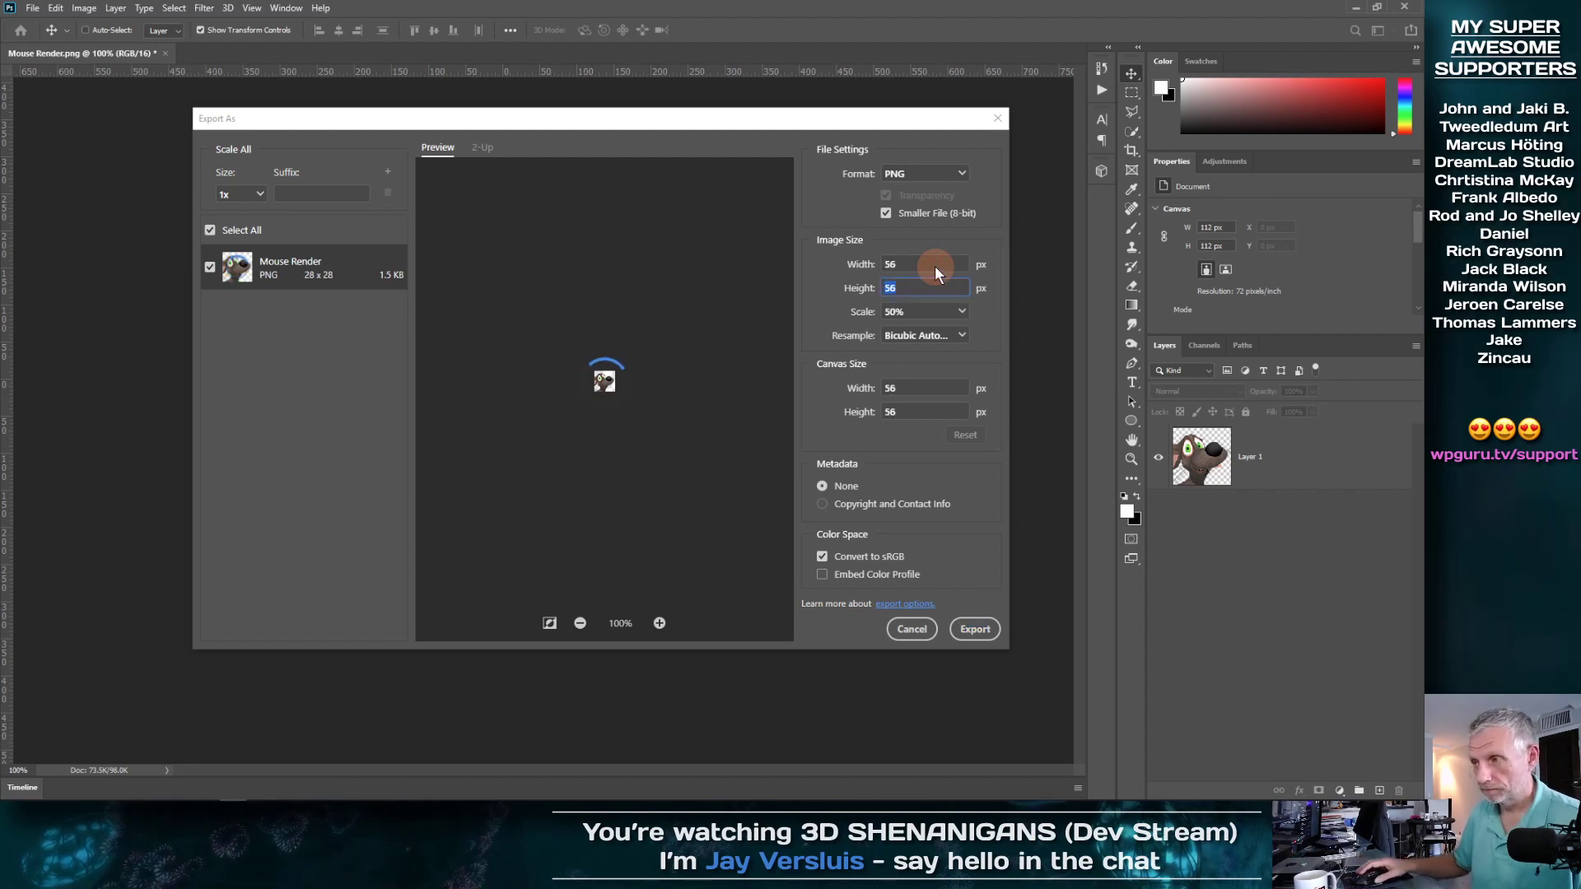
Export the resized image into the Emotes folder as Mouse 56x56.png
left_click(975, 630)
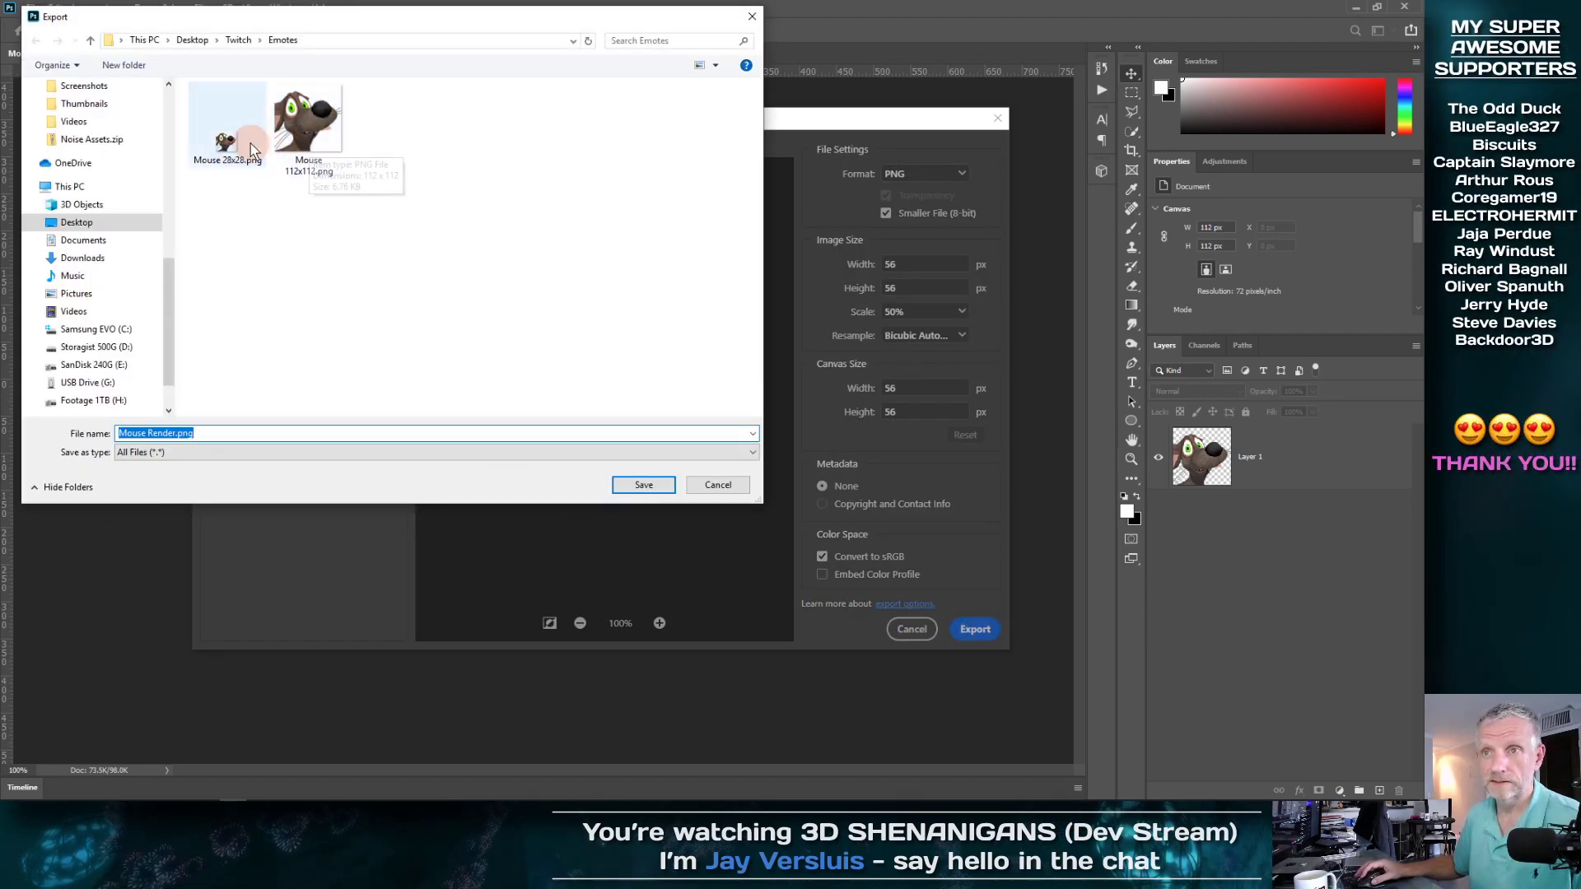
left_click(227, 140)
left_click(219, 431)
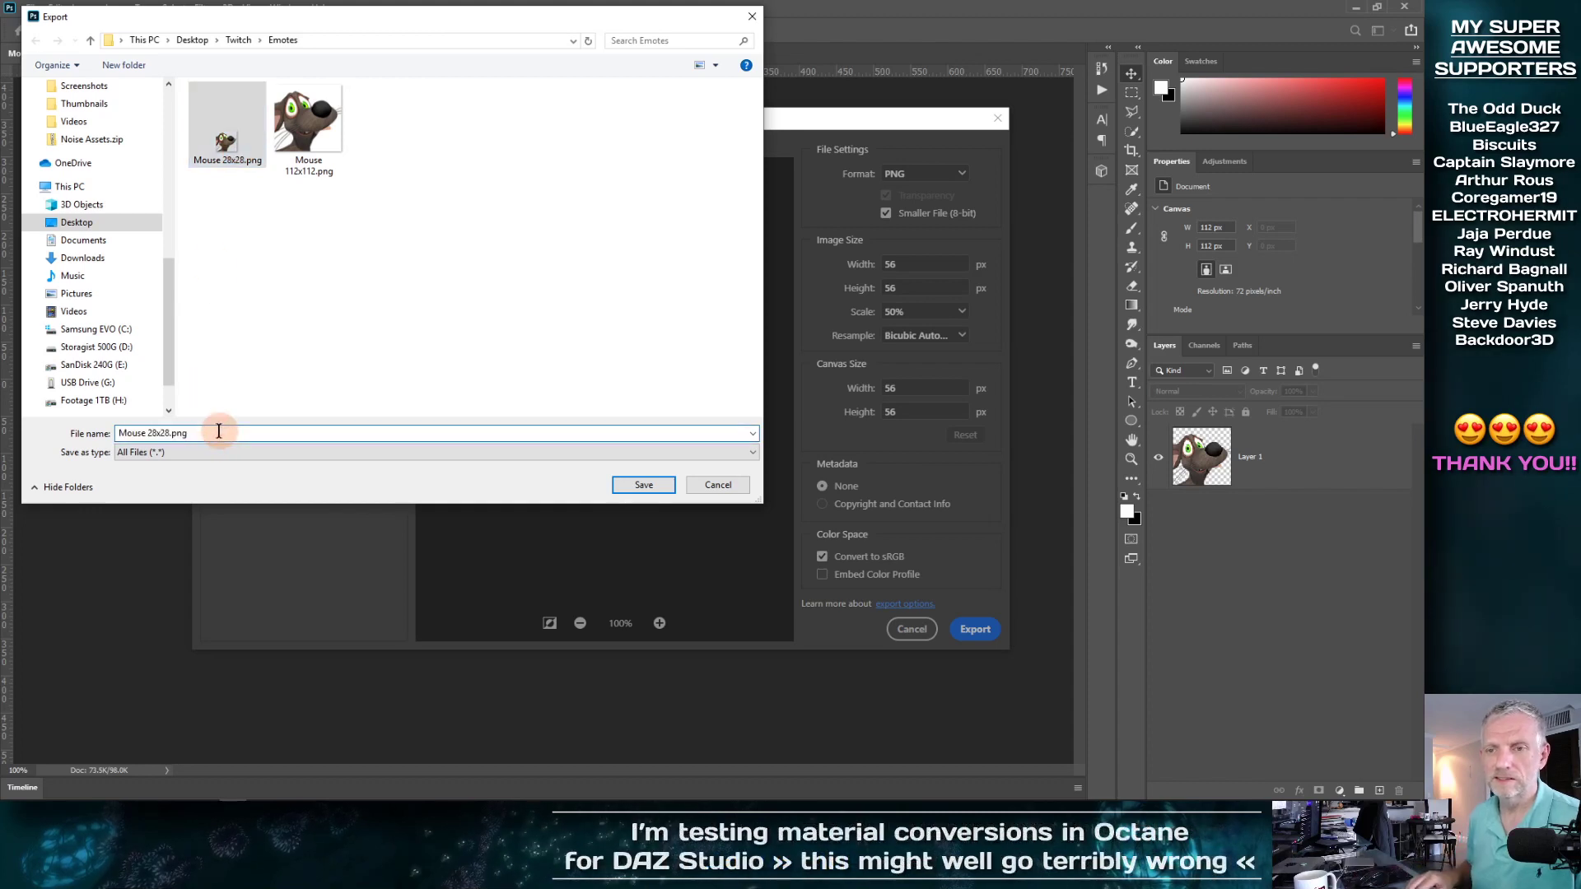
key("Left")
key("Left")
key("Left")
key("Left")
key("BackSpace")
key("BackSpace")
type("5")
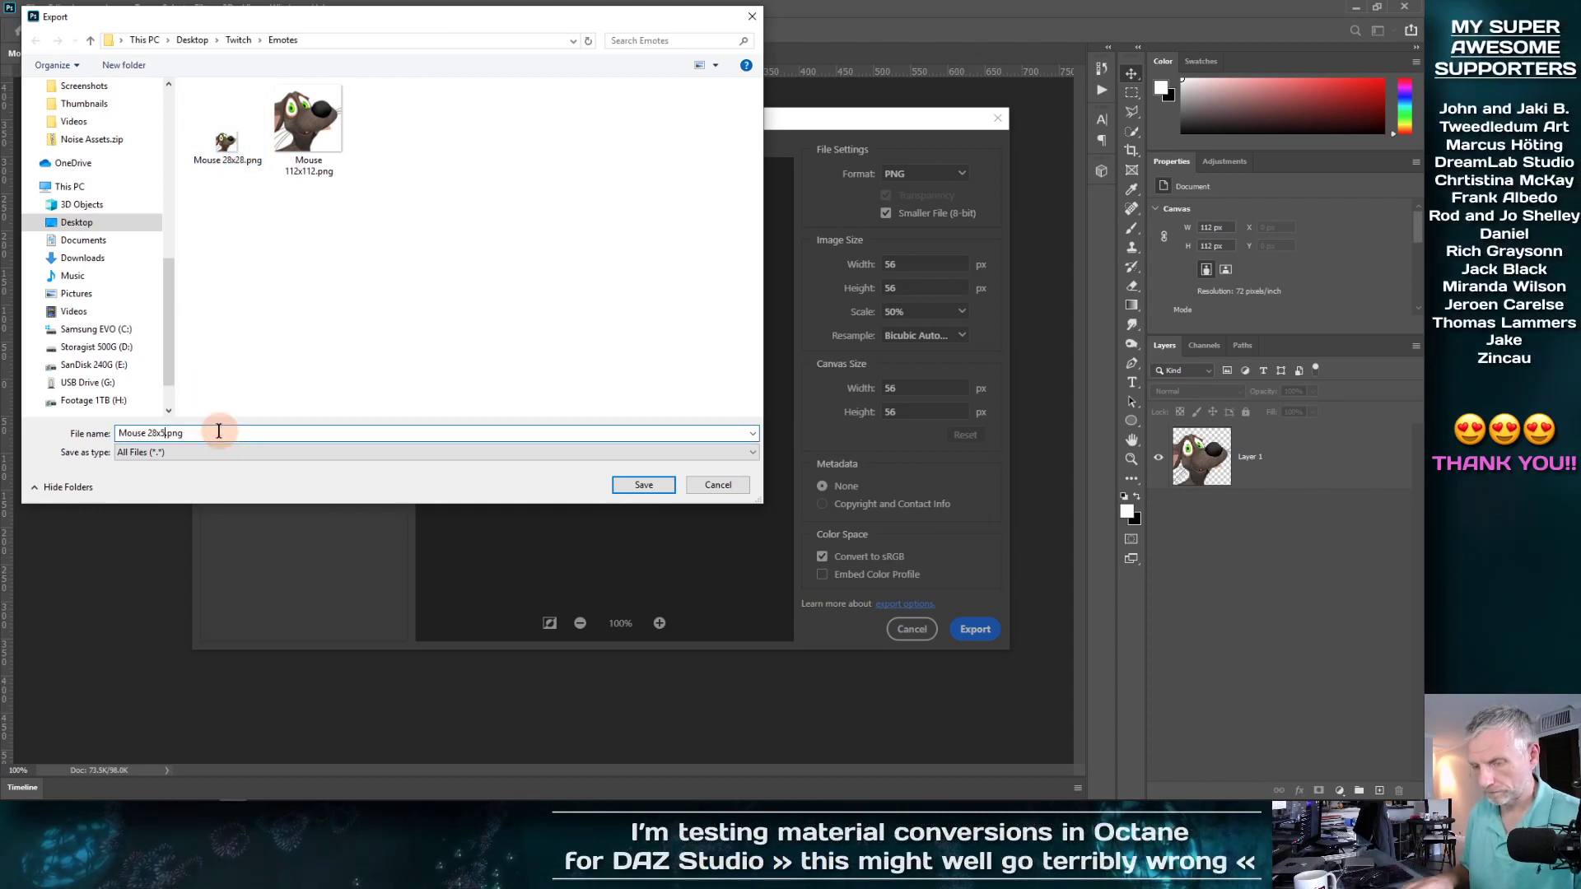
key("Left")
key("Left")
key("BackSpace")
key("BackSpace")
type("56")
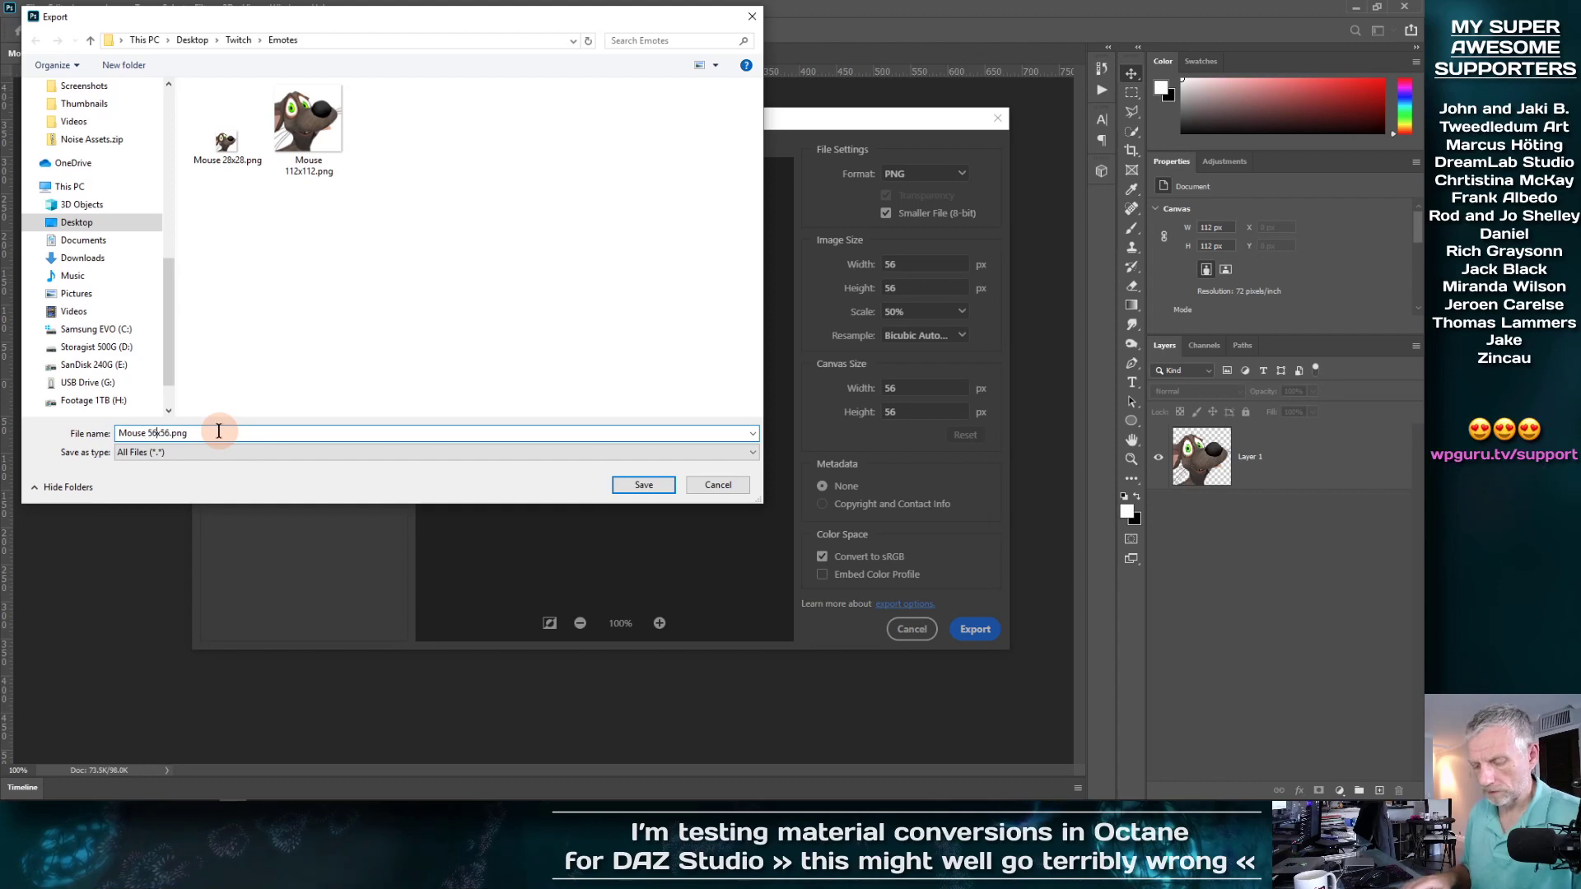
key("Return")
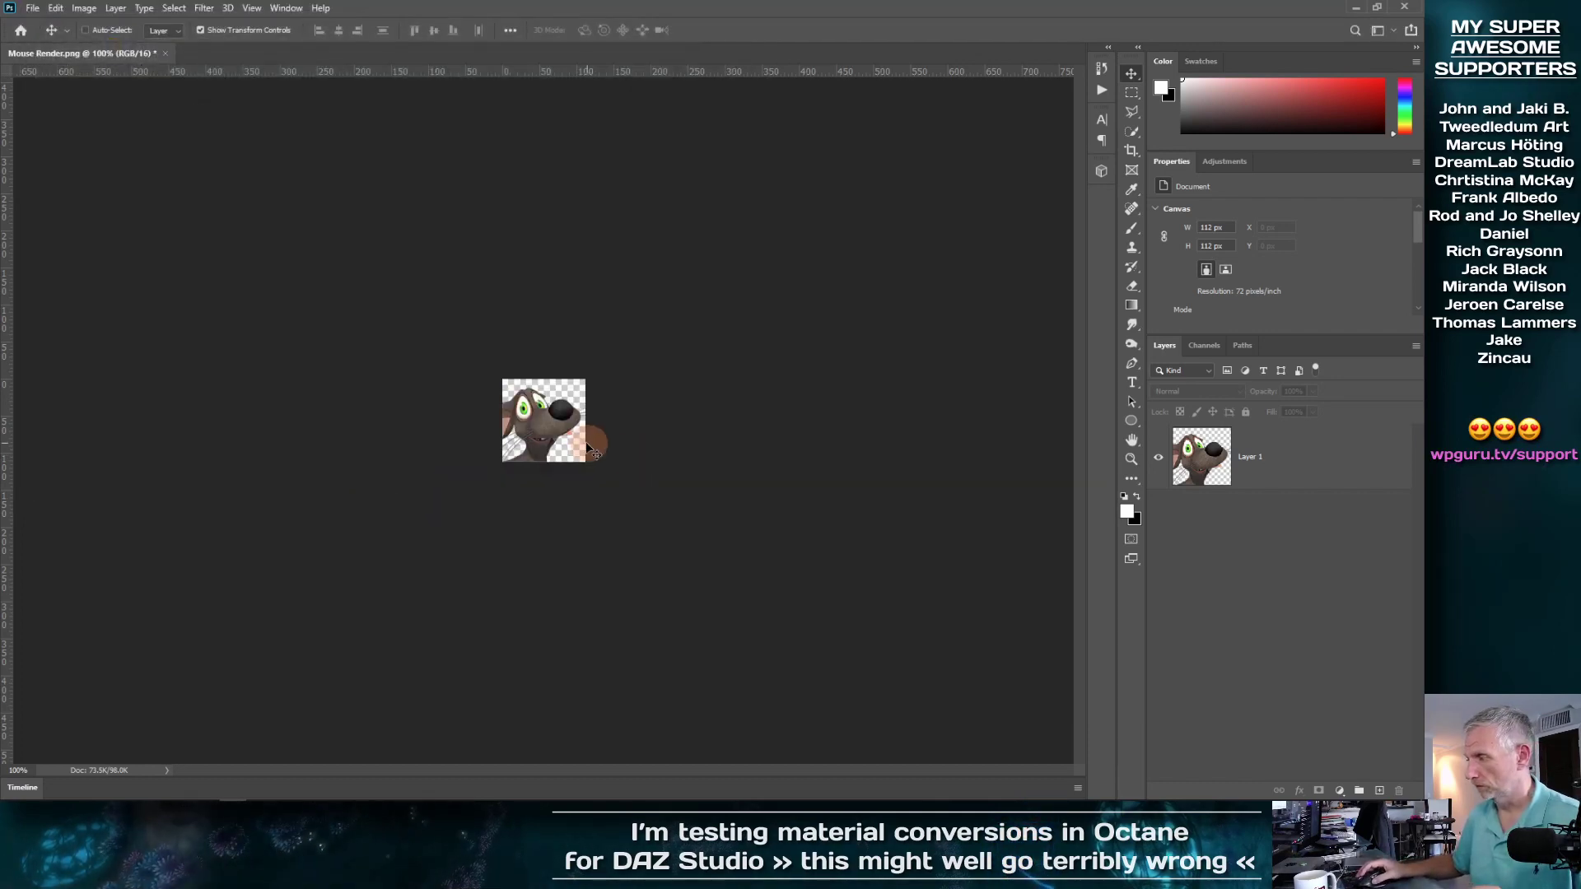
Check the emote requirements on the Twitch page in Firefox and minimise the browser and Photoshop to reach the desktop
key("alt+Tab")
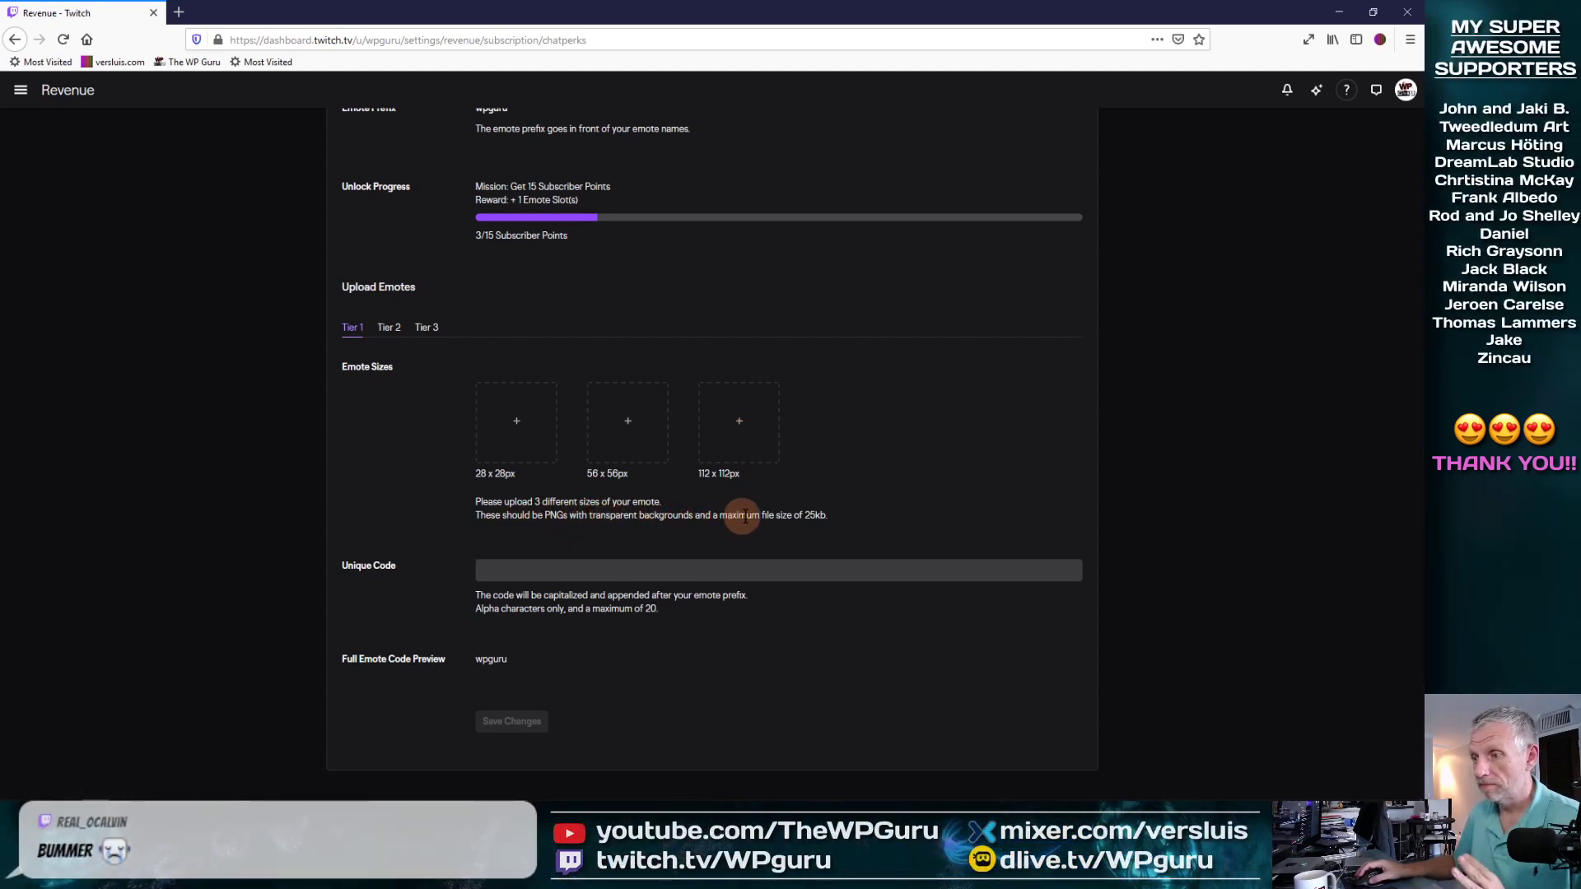
left_click(1339, 12)
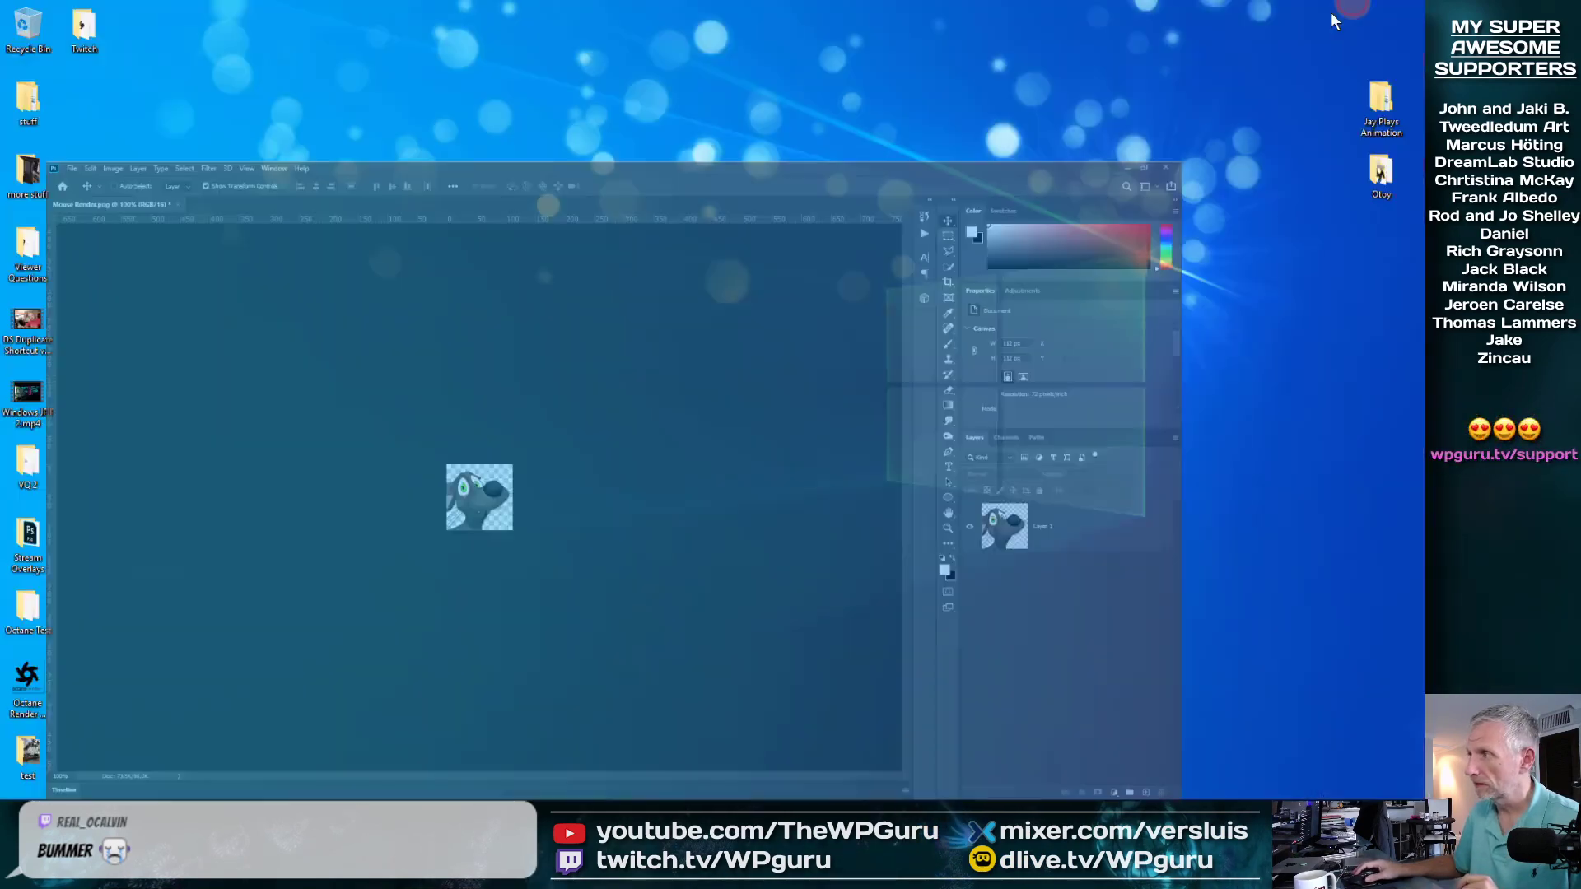
left_click(1356, 8)
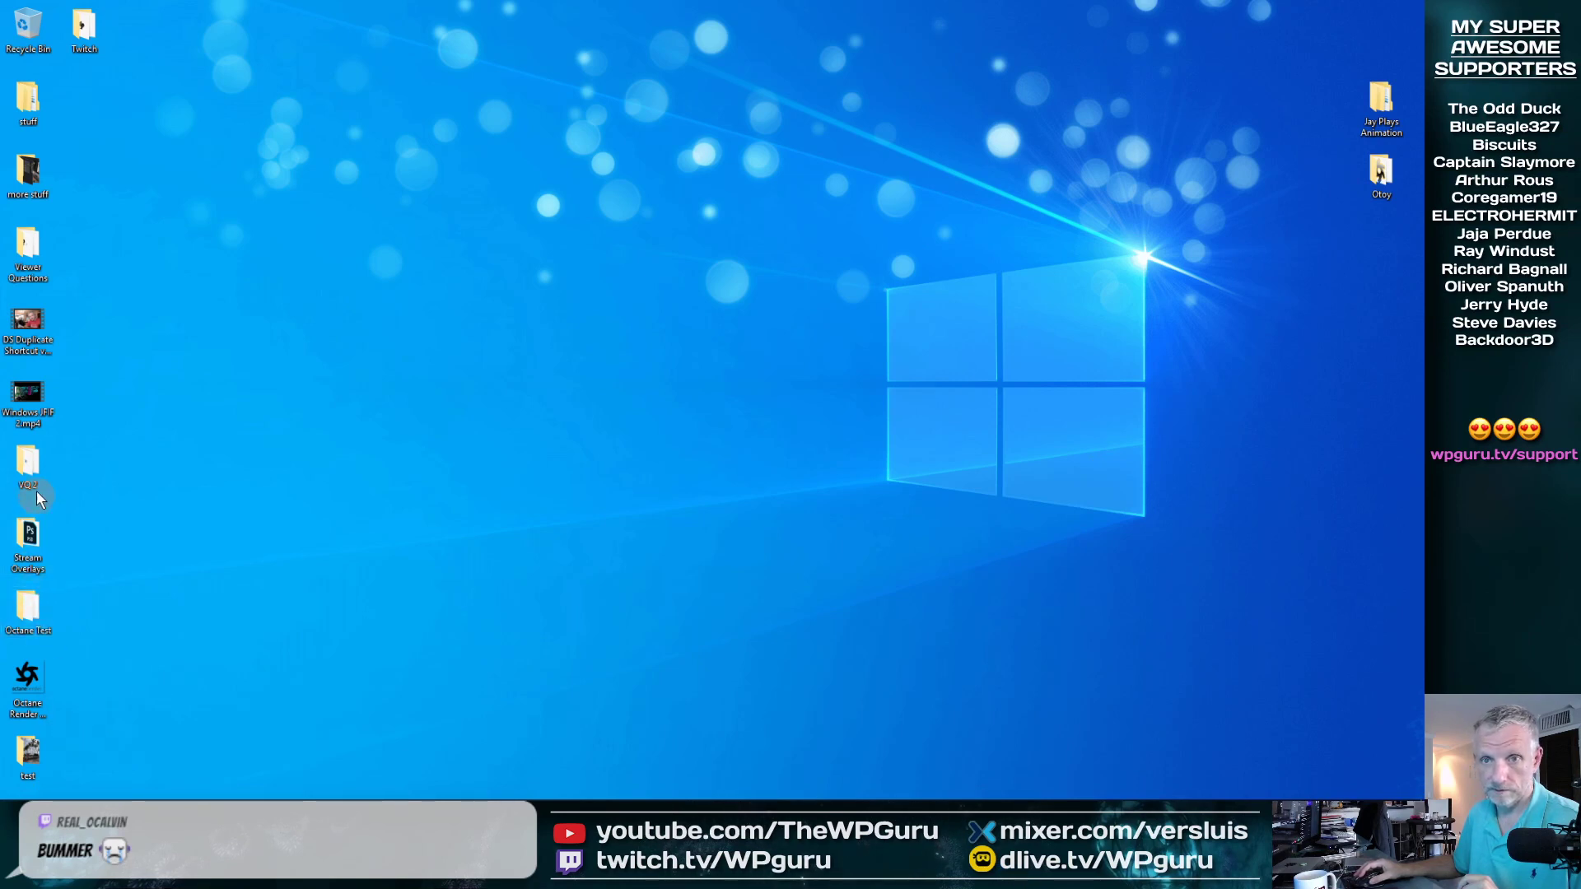
Regroup the desktop folders, placing Twitch below Otoy and Stream Overlays at the head of the same column
left_click_drag(83, 28, 1373, 235)
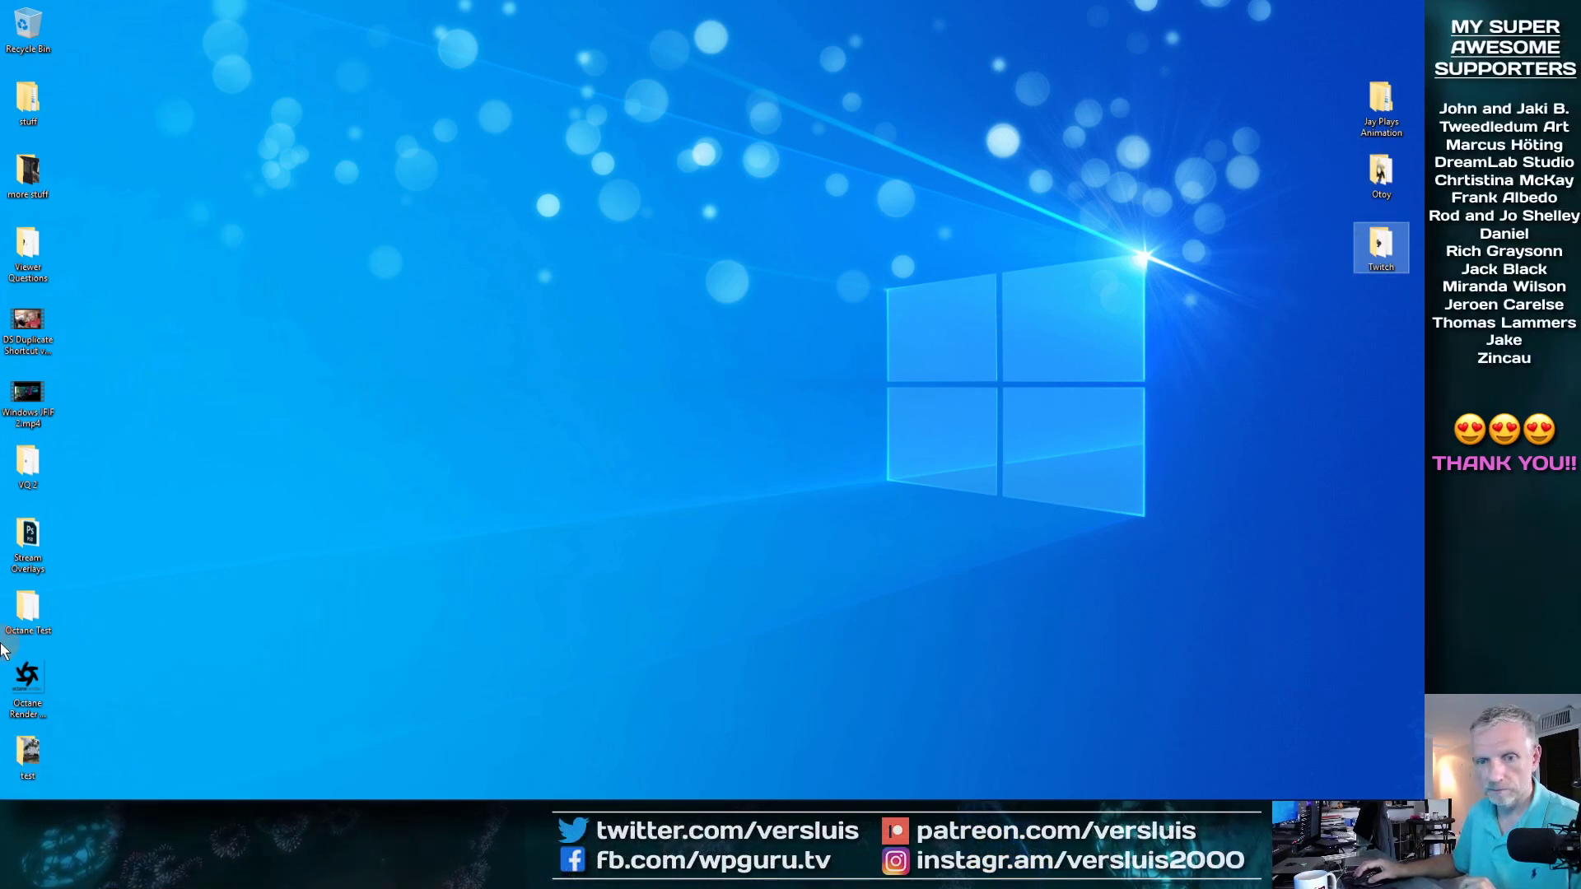
left_click_drag(28, 540, 1083, 443)
left_click_drag(1363, 308, 1360, 34)
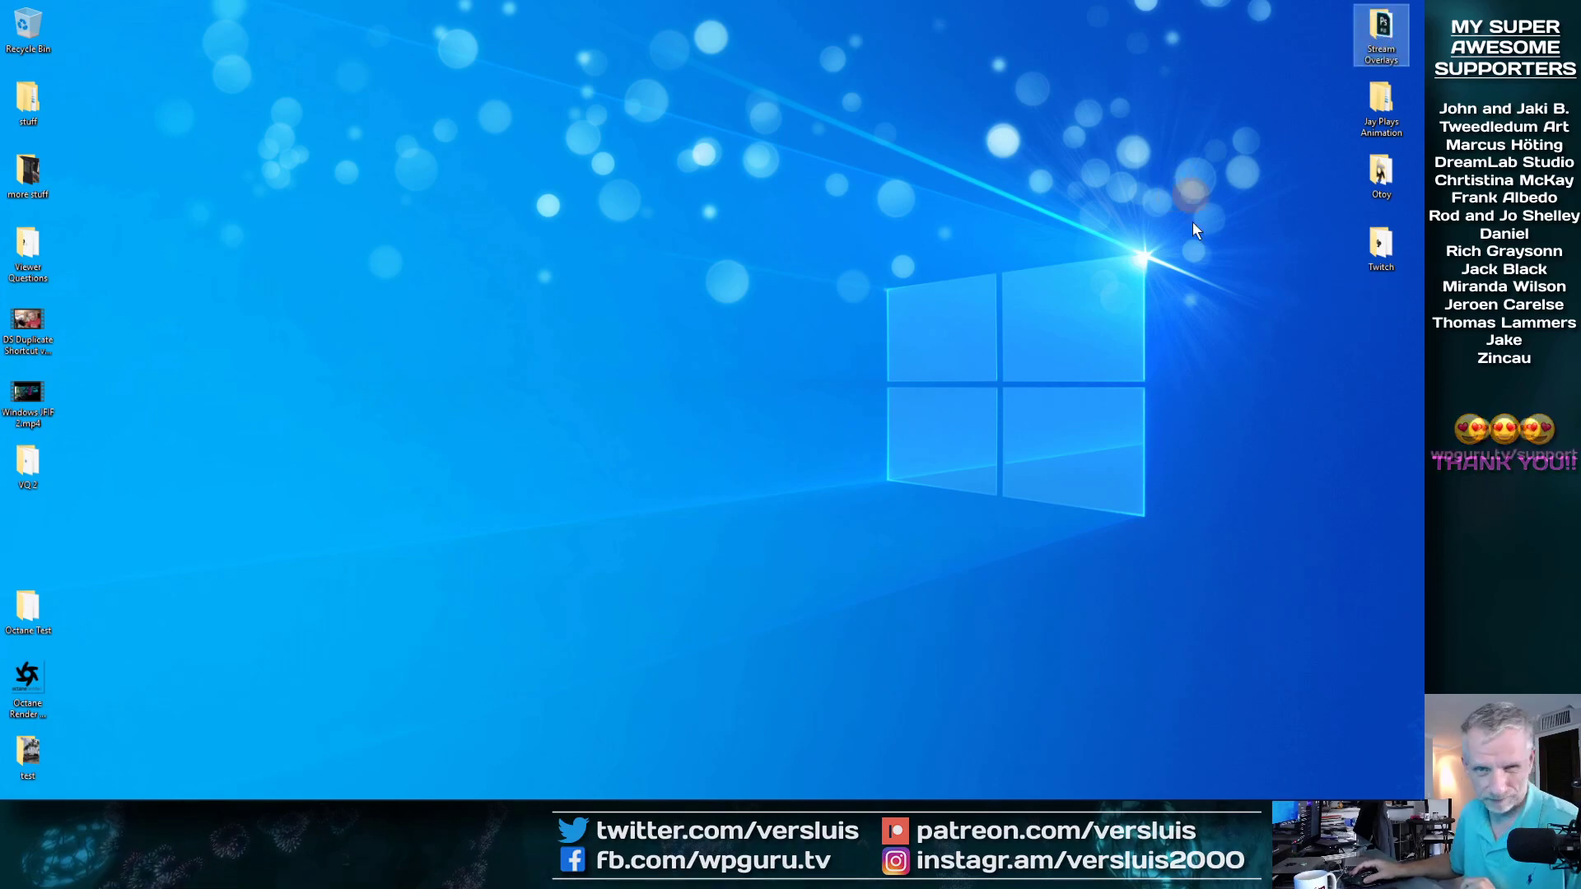
Open the Emotes folder inside the desktop's Twitch folder and list its files in Details view to check their sizes
double_click(1384, 246)
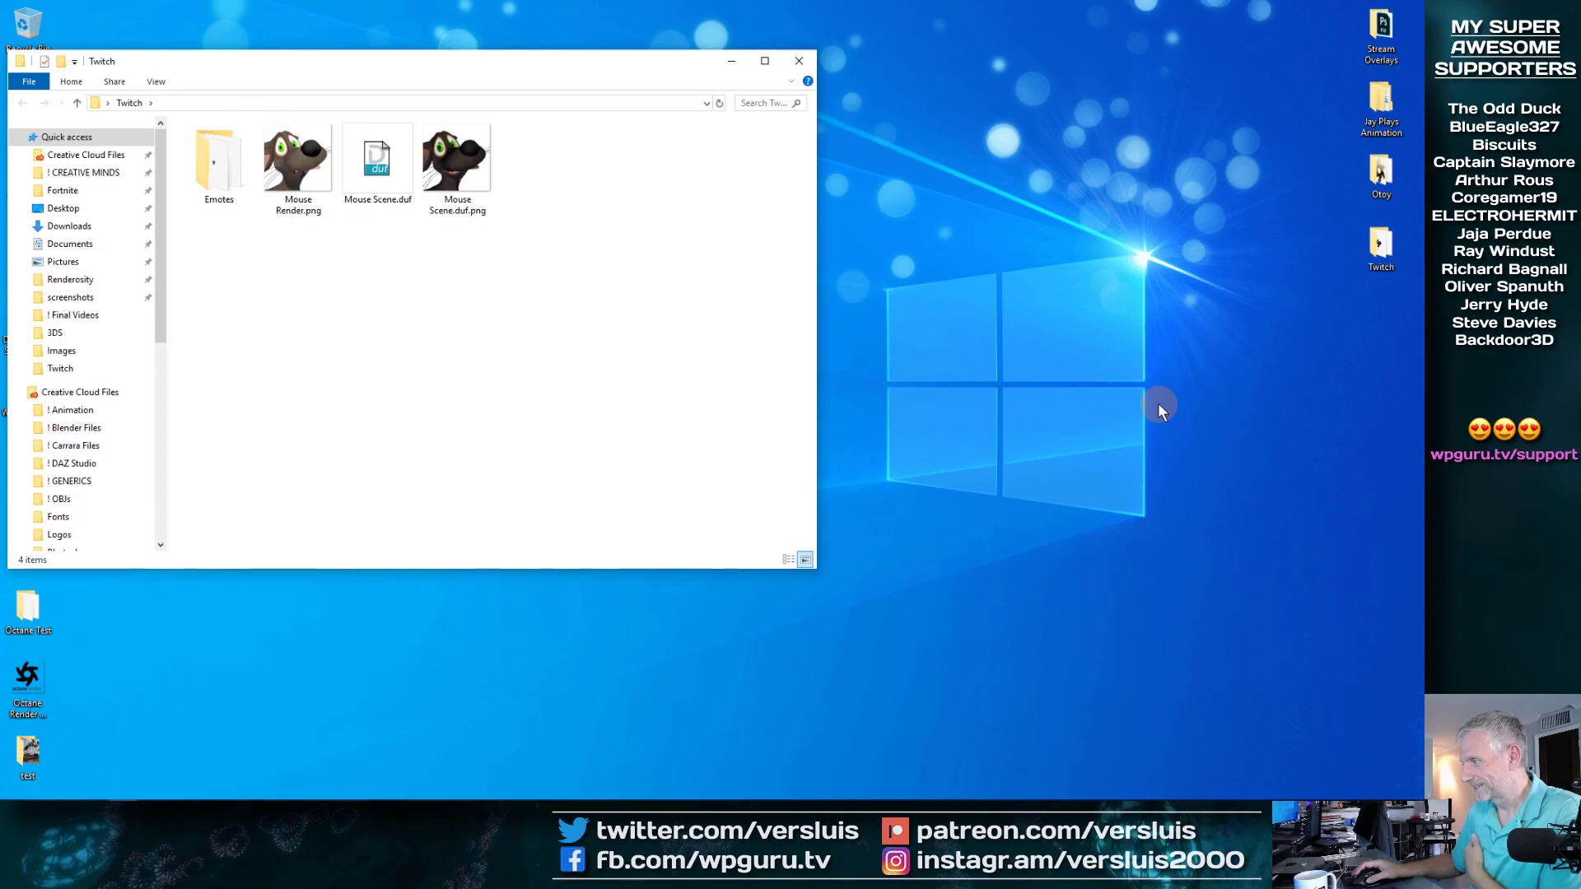
left_click(230, 151)
double_click(230, 150)
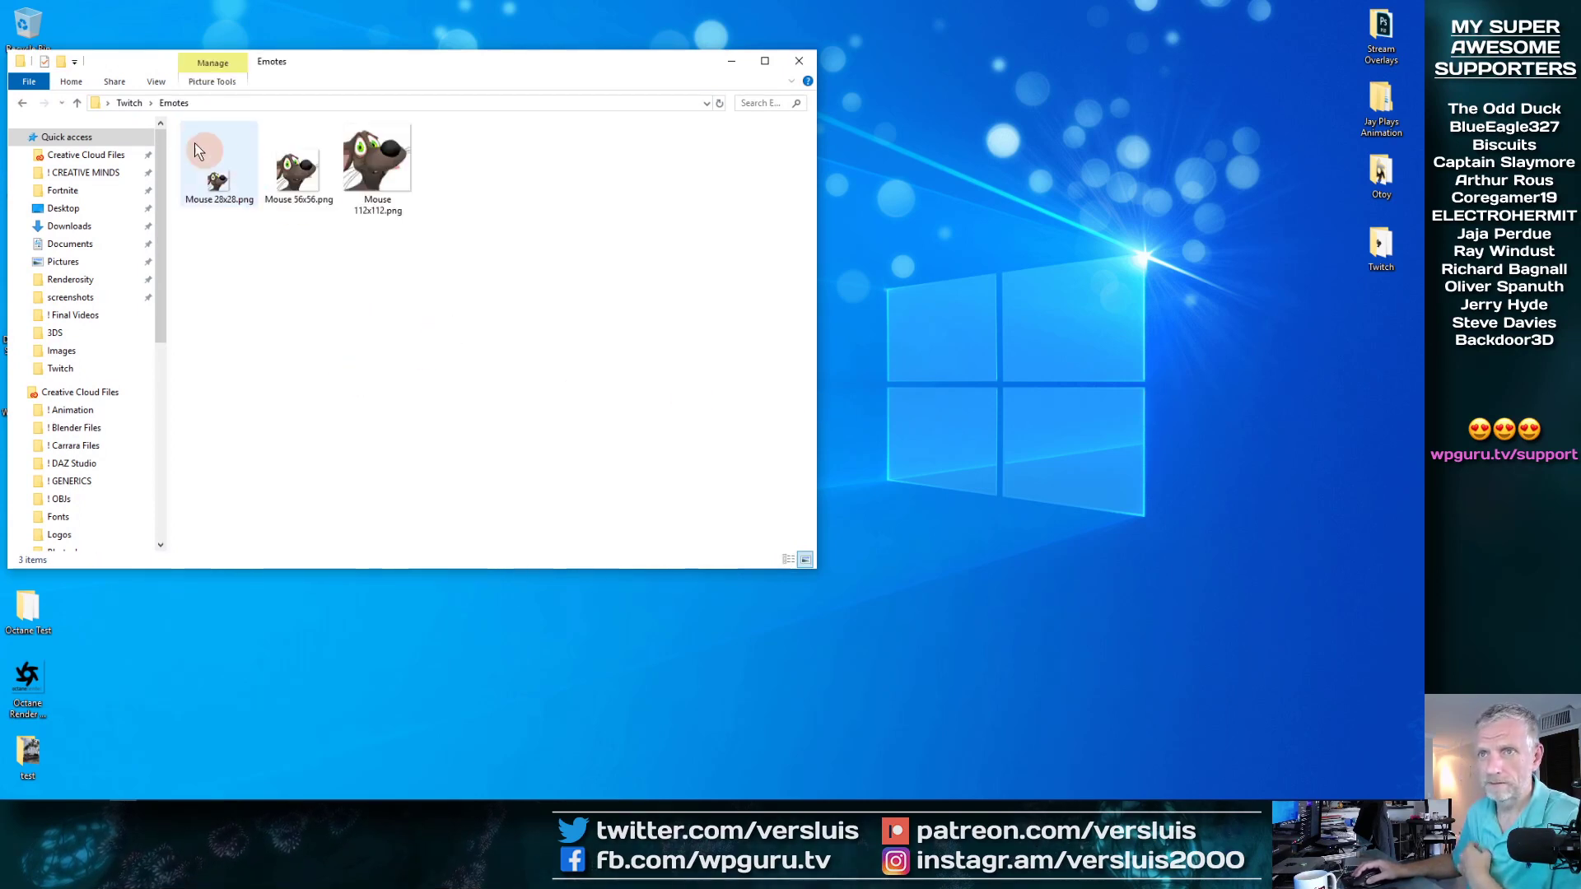
left_click(156, 81)
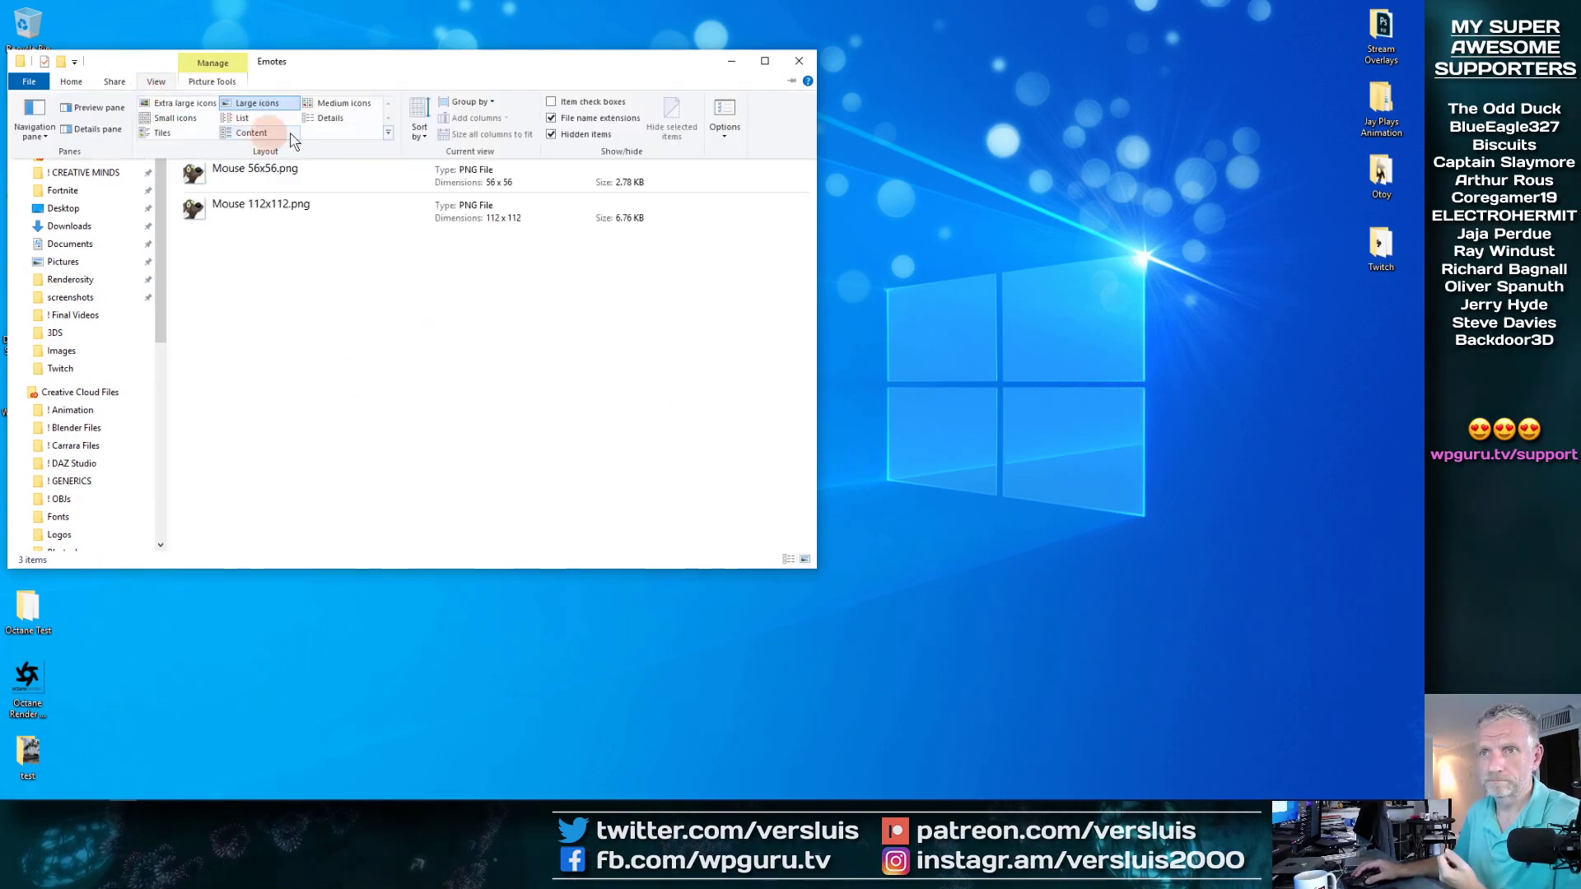
left_click(359, 121)
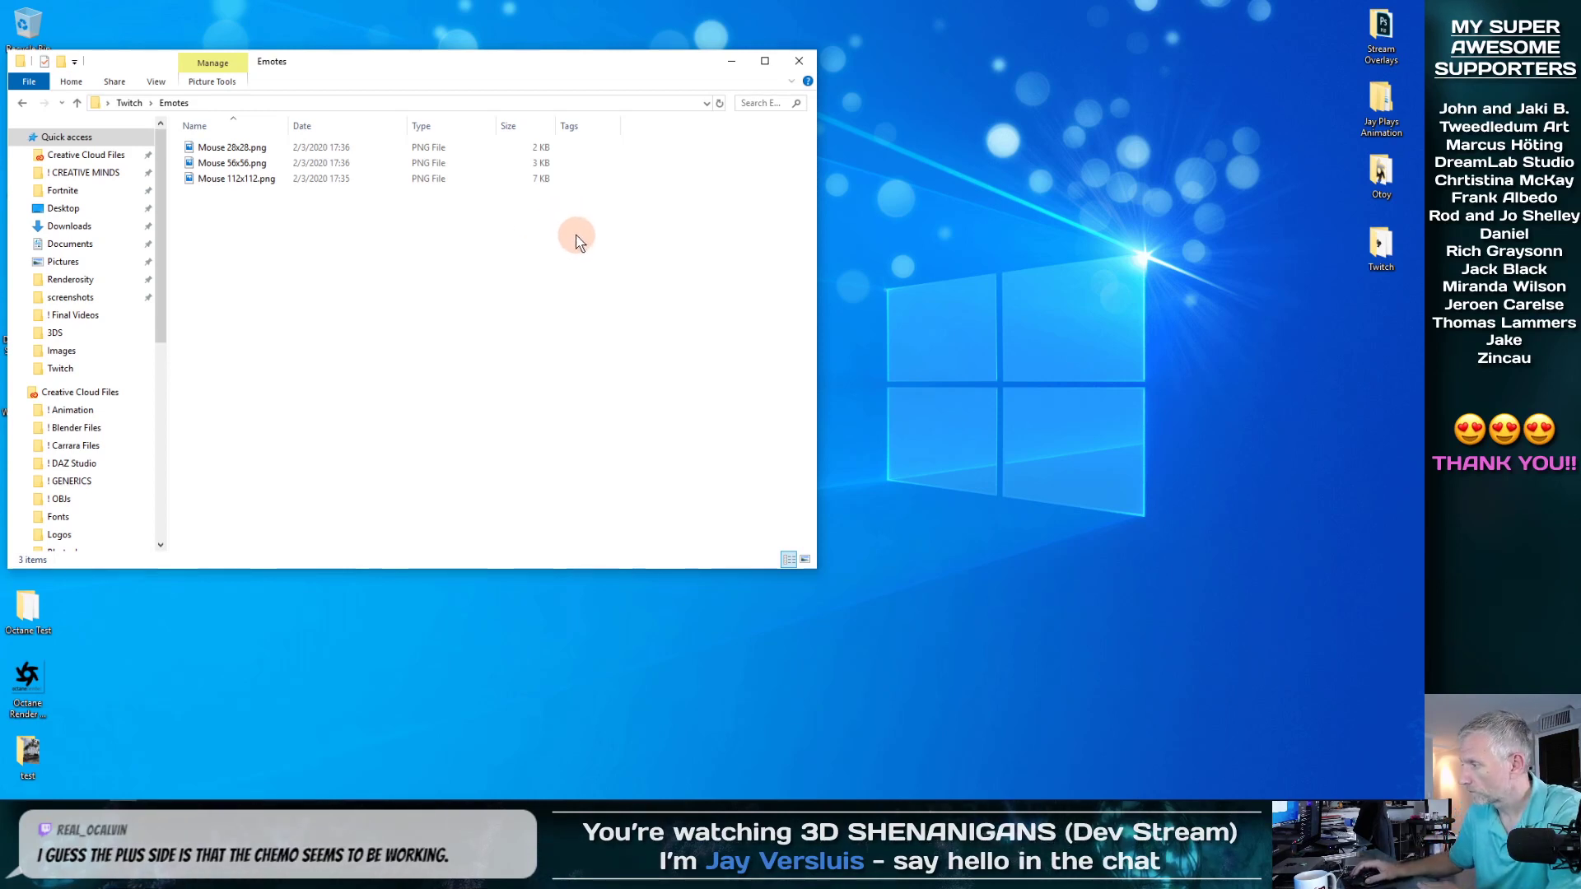
Minimise the Emotes folder window and switch back to the Twitch emote upload page in Firefox
left_click(729, 61)
mouse_move(185, 795)
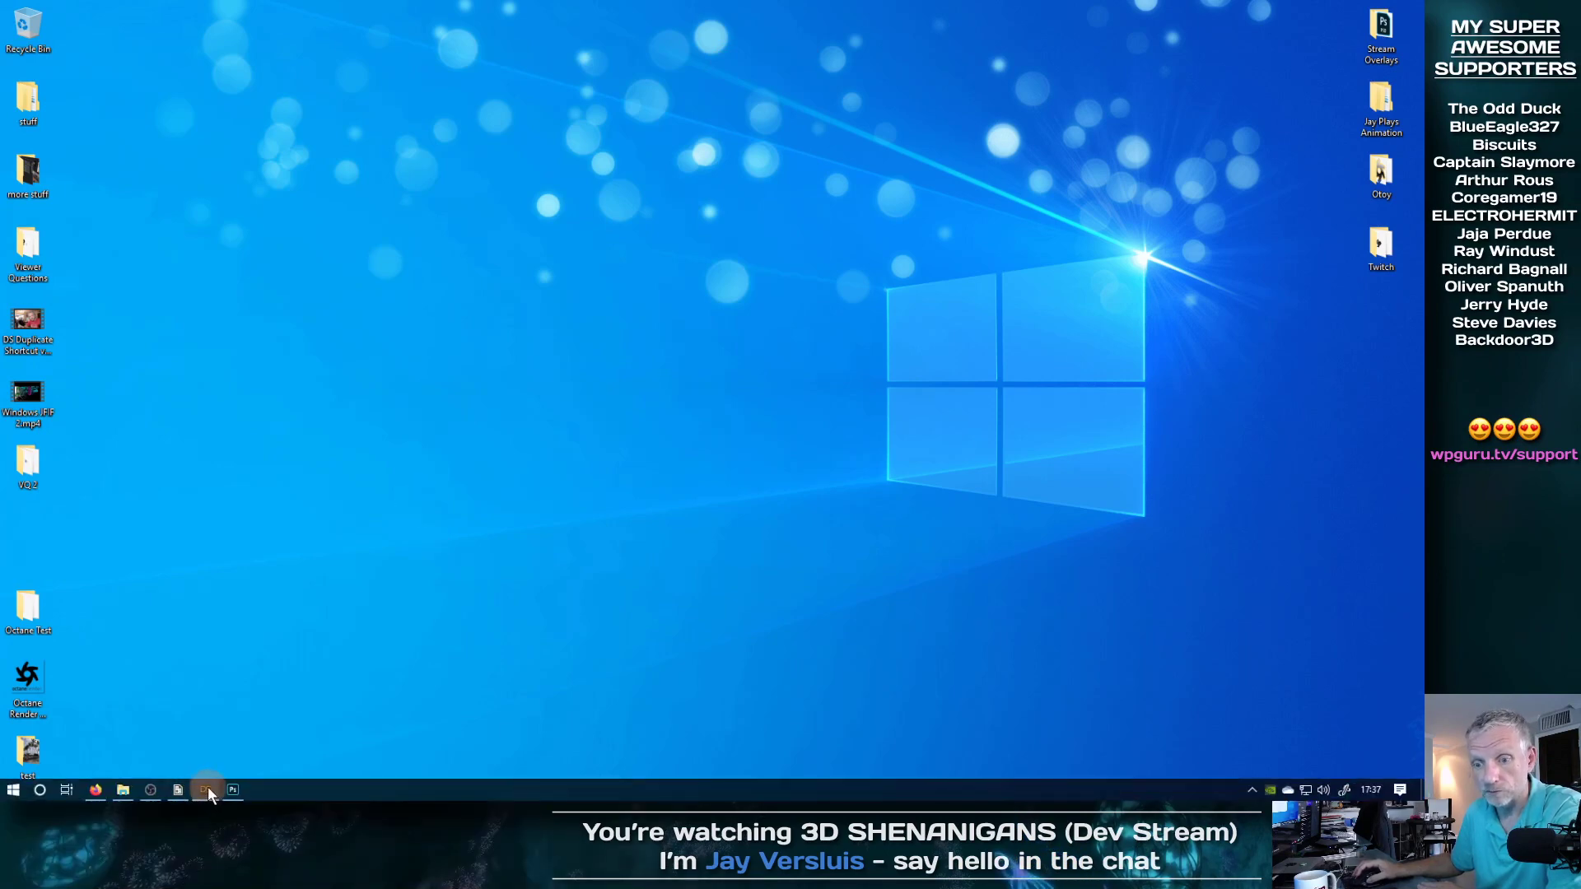
left_click(99, 792)
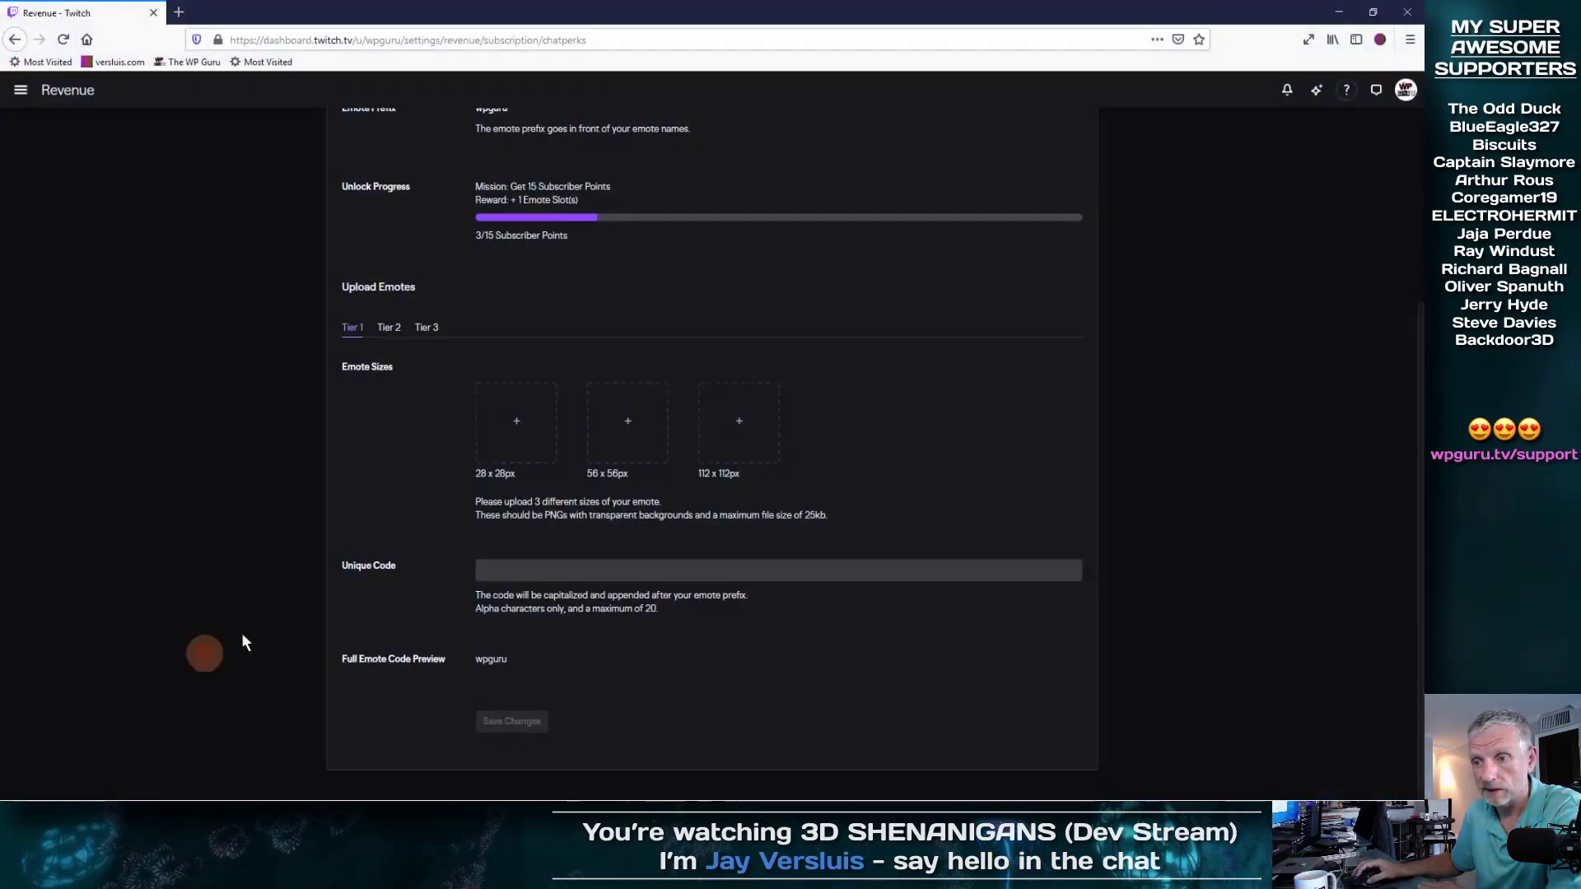
left_click(508, 424)
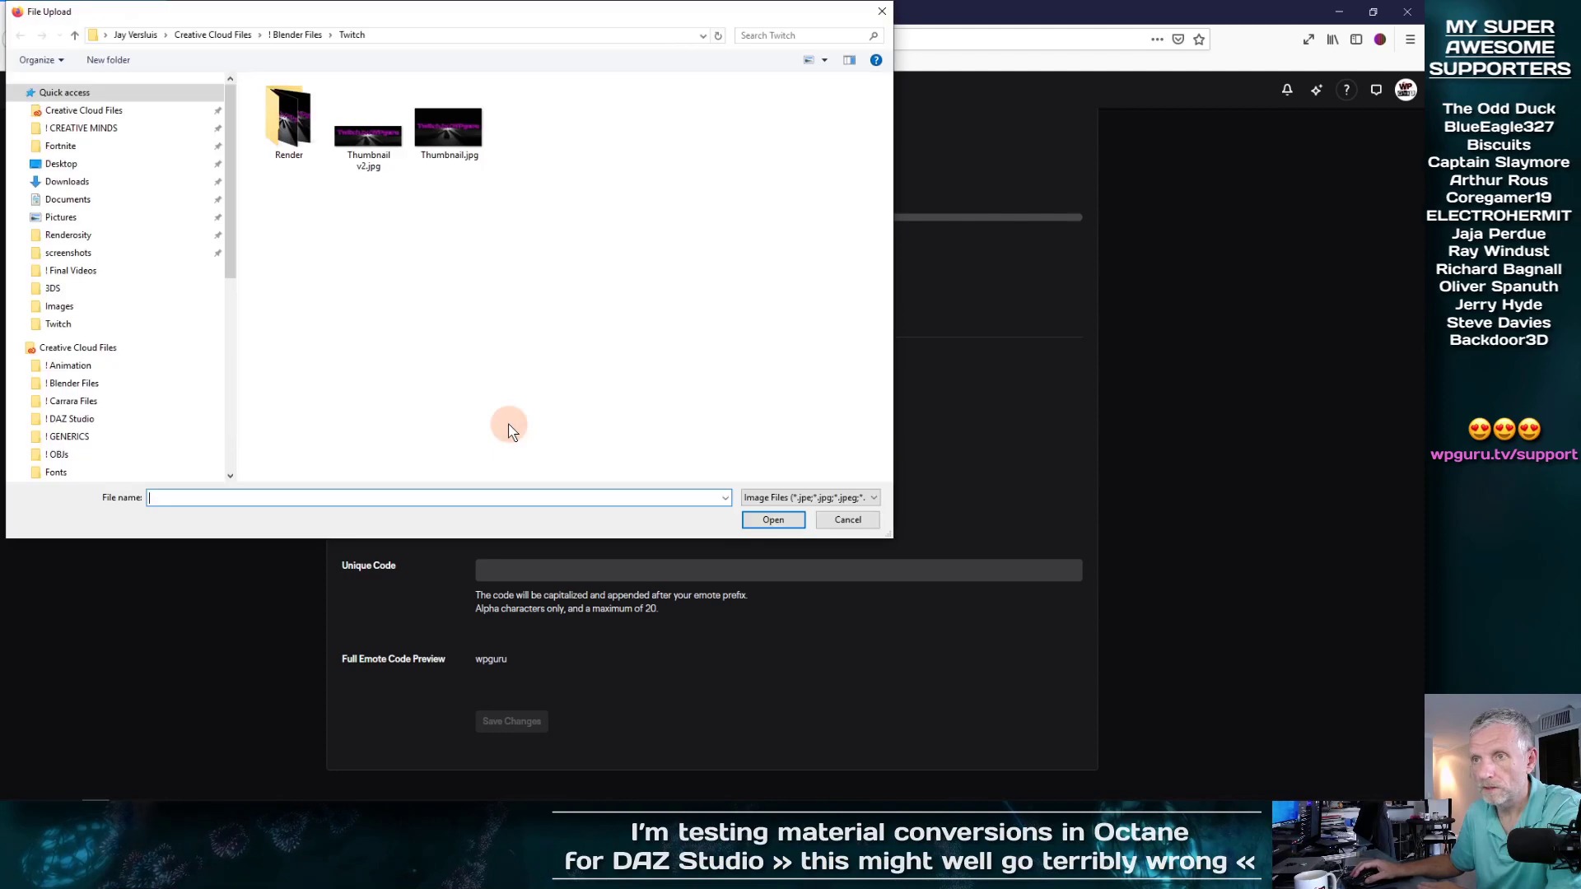
left_click(118, 164)
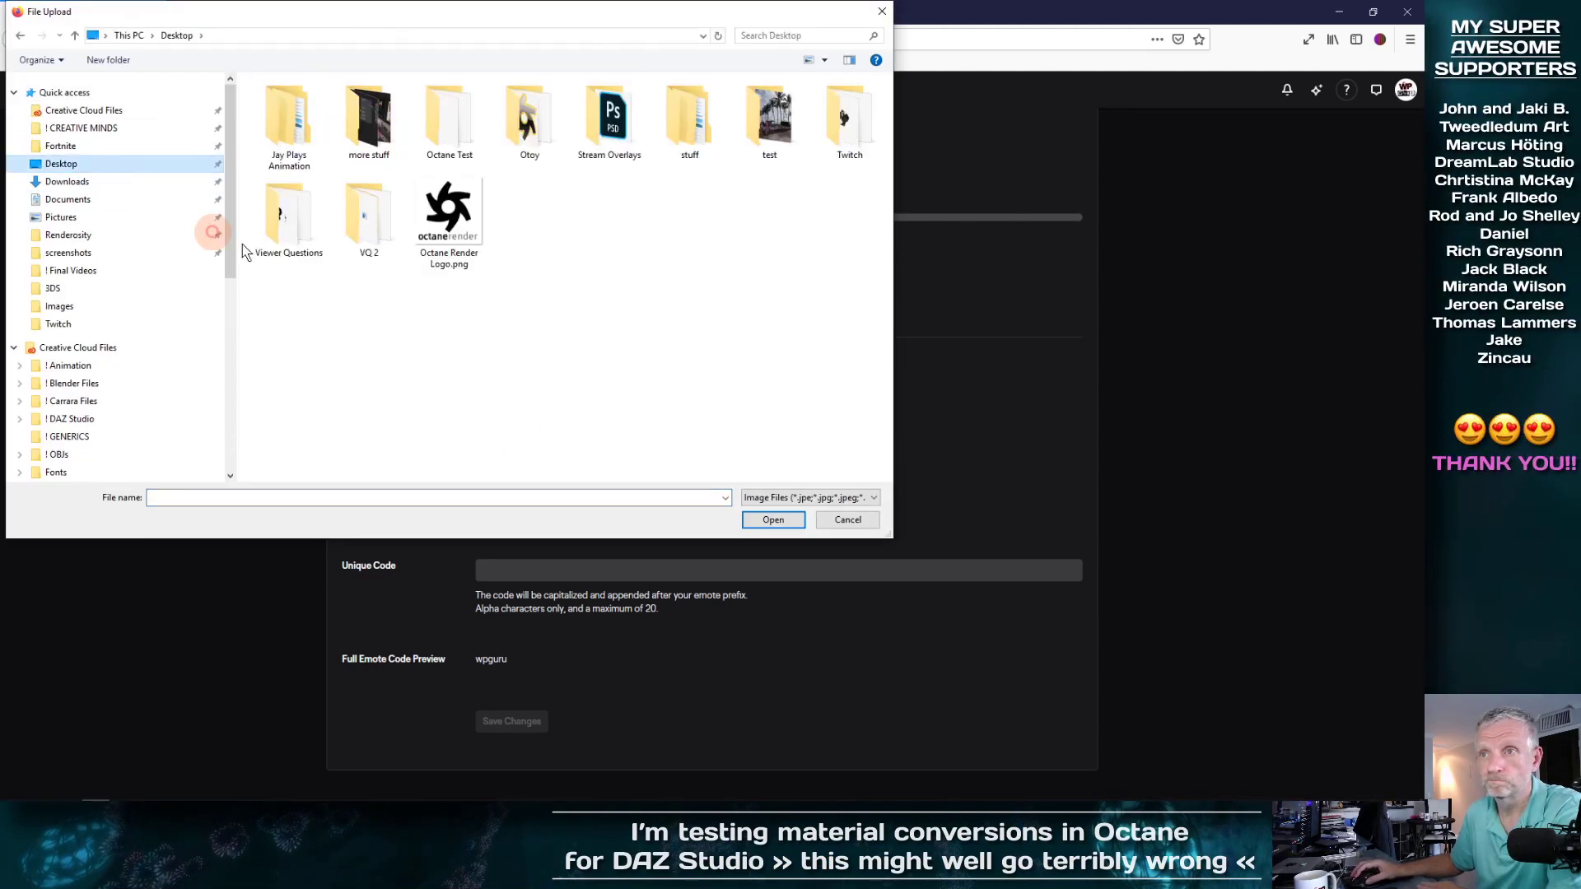
double_click(838, 148)
double_click(288, 122)
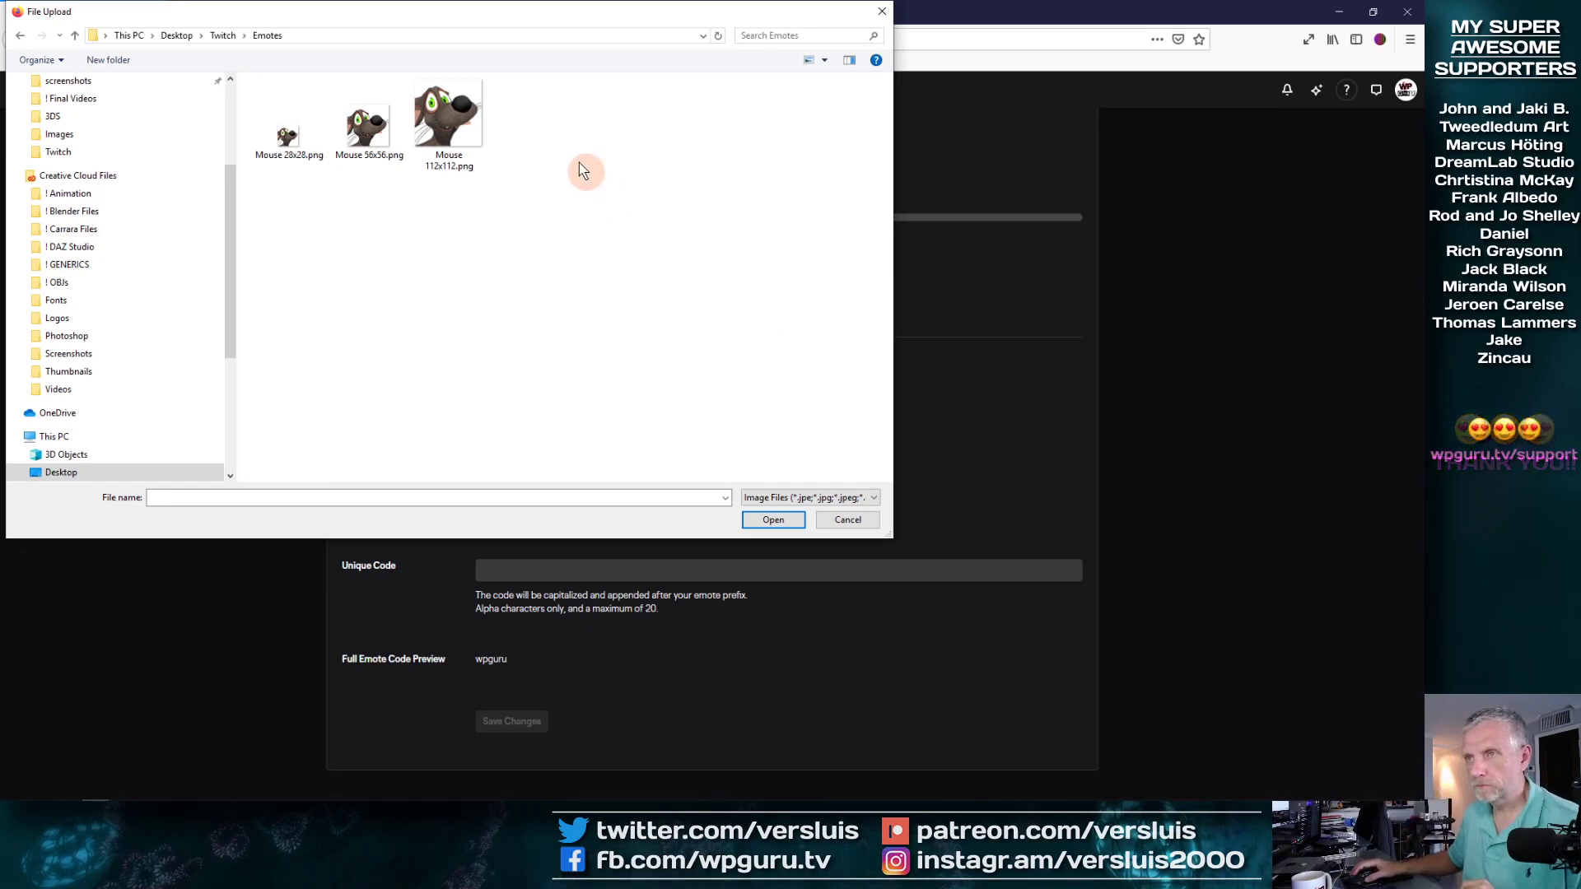
left_click_drag(512, 14, 1028, 83)
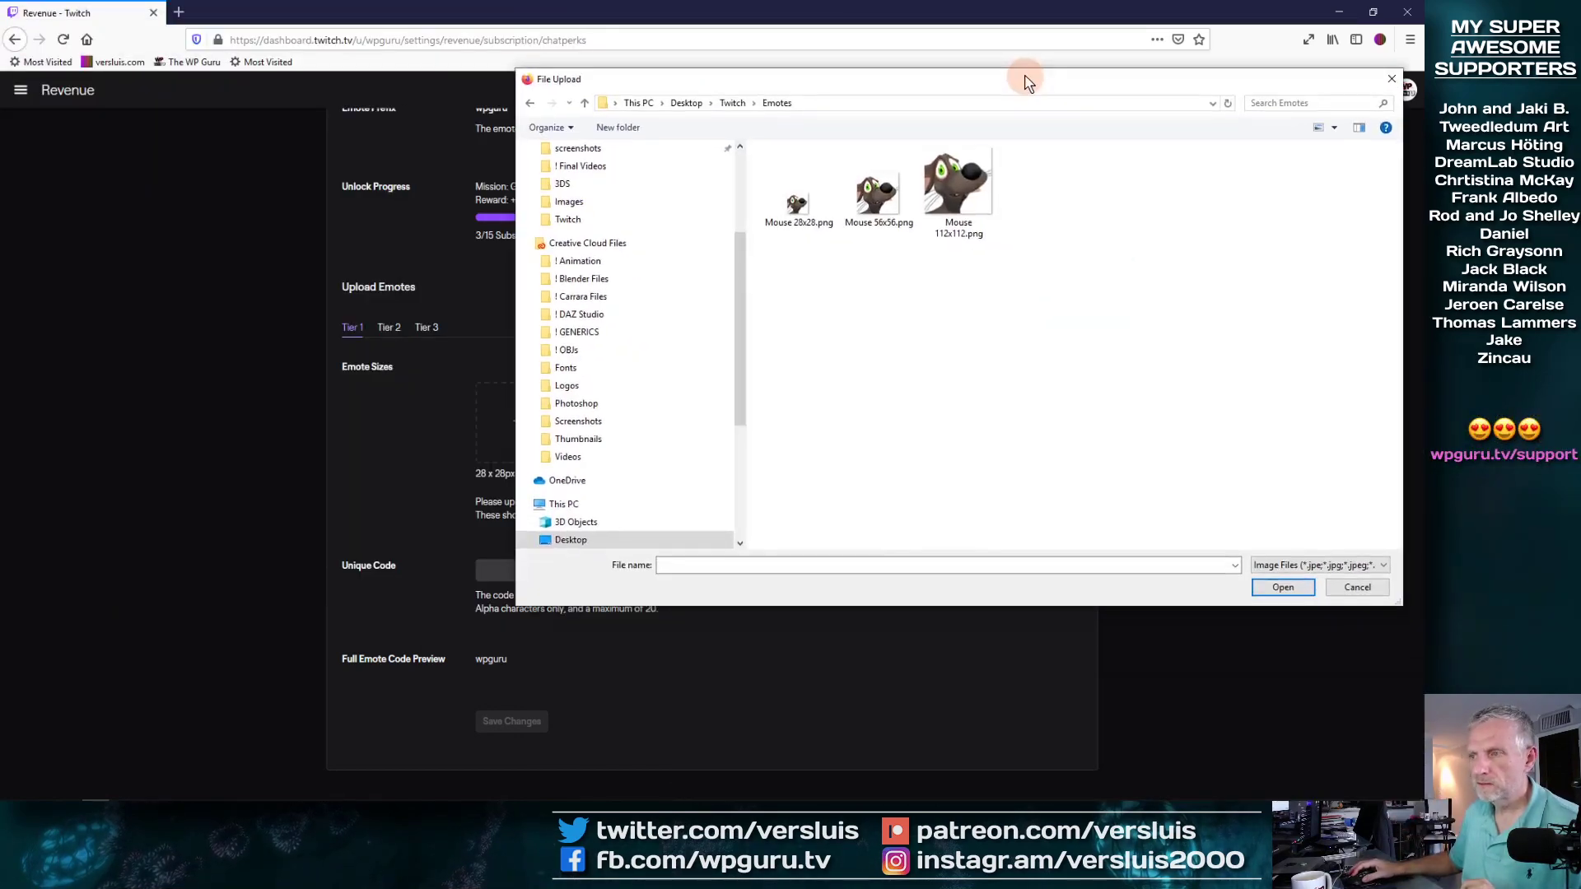
left_click(1359, 587)
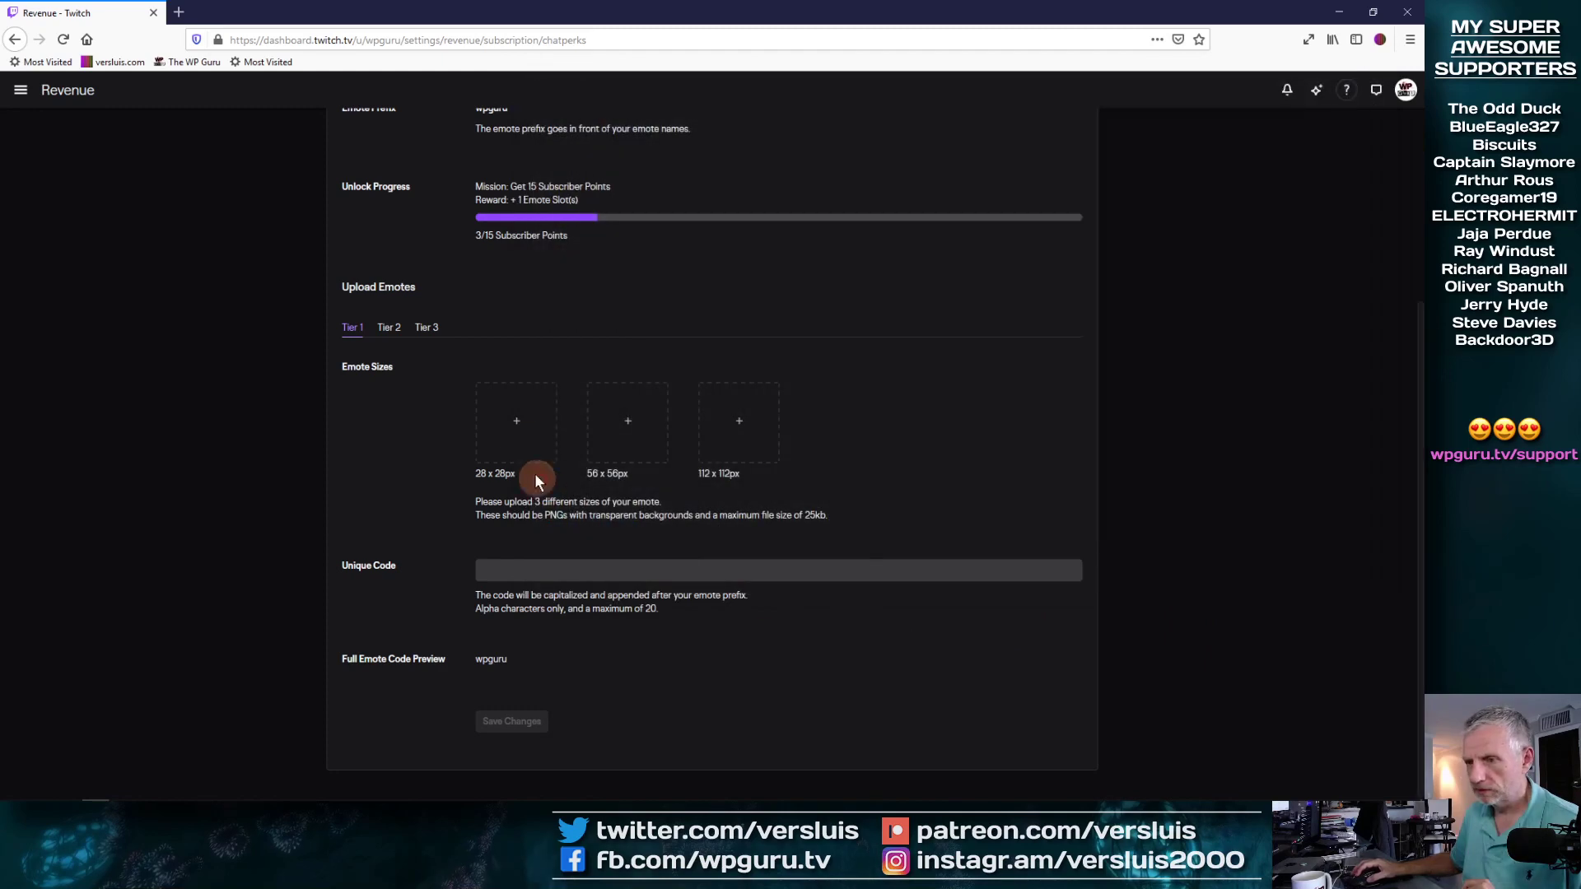
Upload the smallest mouse emote from the desktop's Twitch > Emotes folder to the 28 x 28px Tier 1 slot
left_click(524, 425)
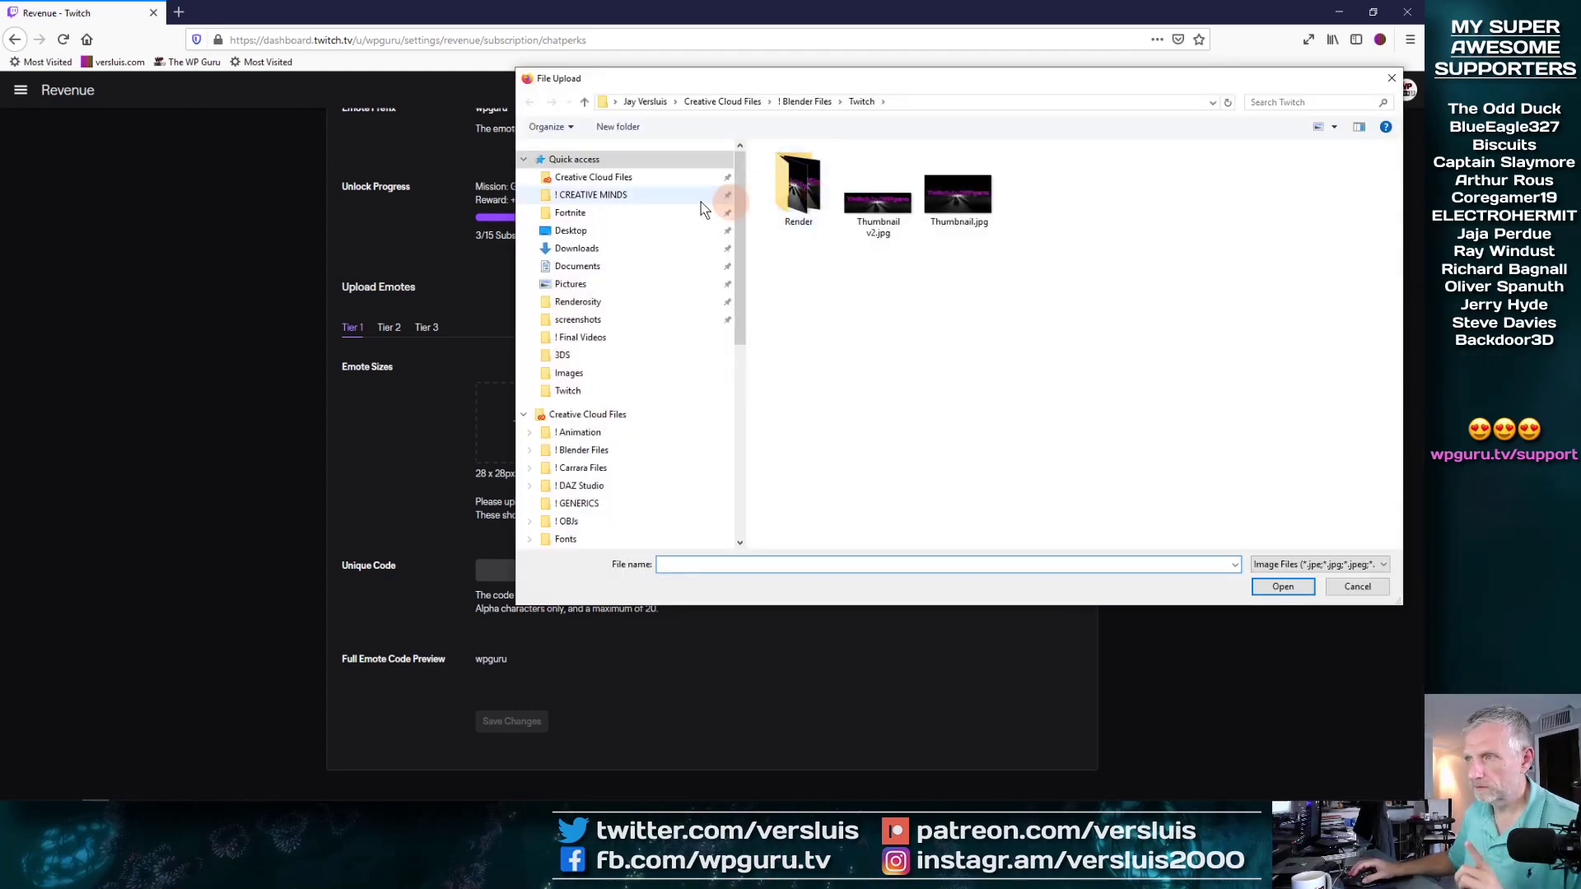
left_click(581, 231)
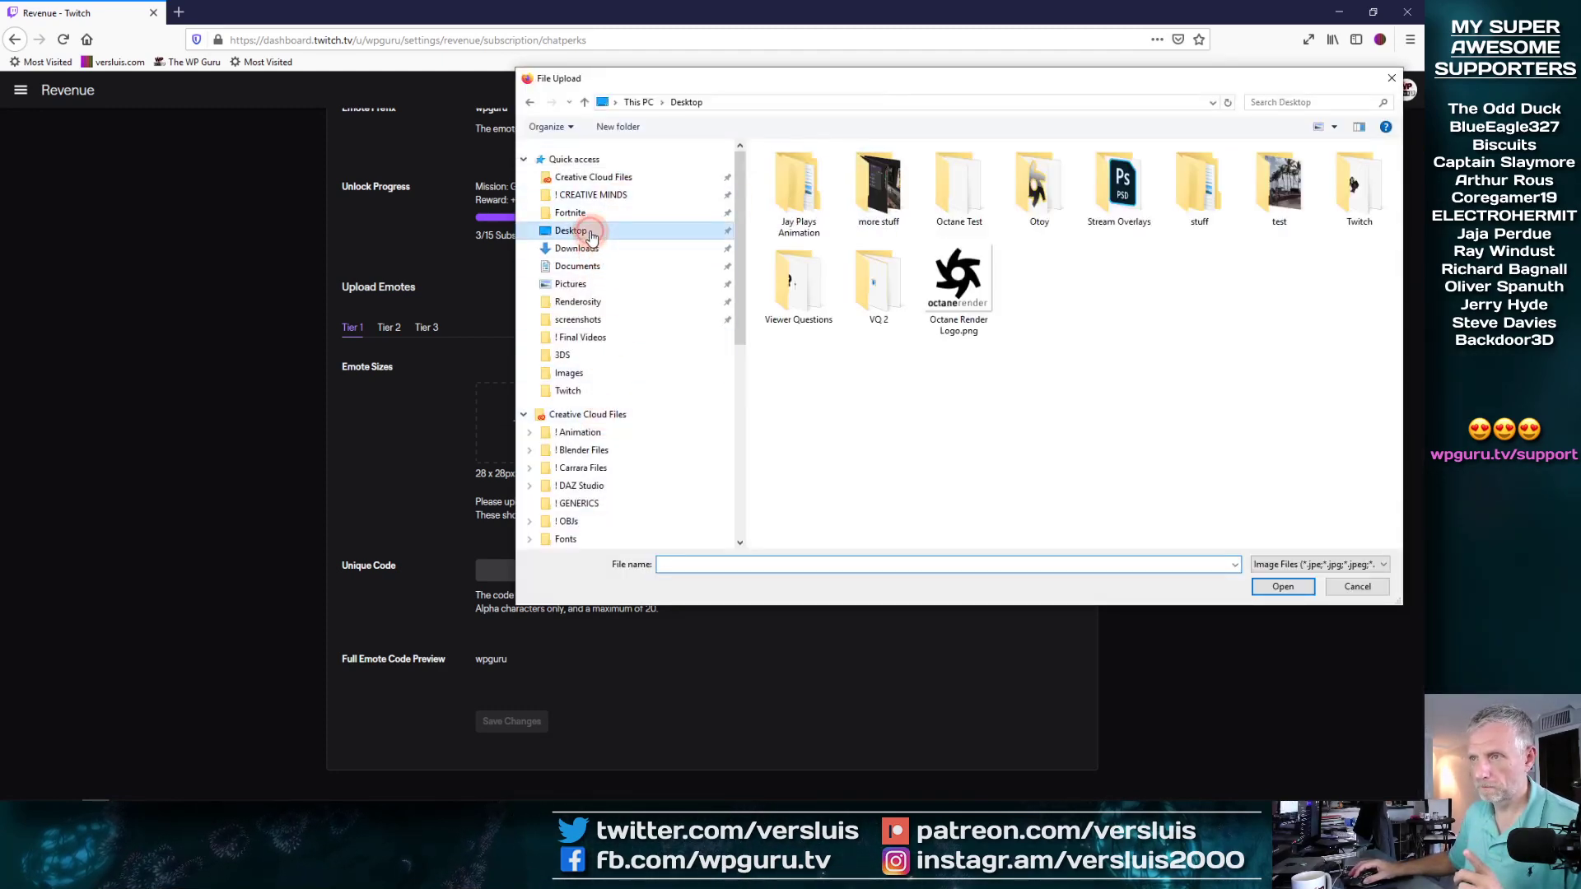
double_click(1359, 185)
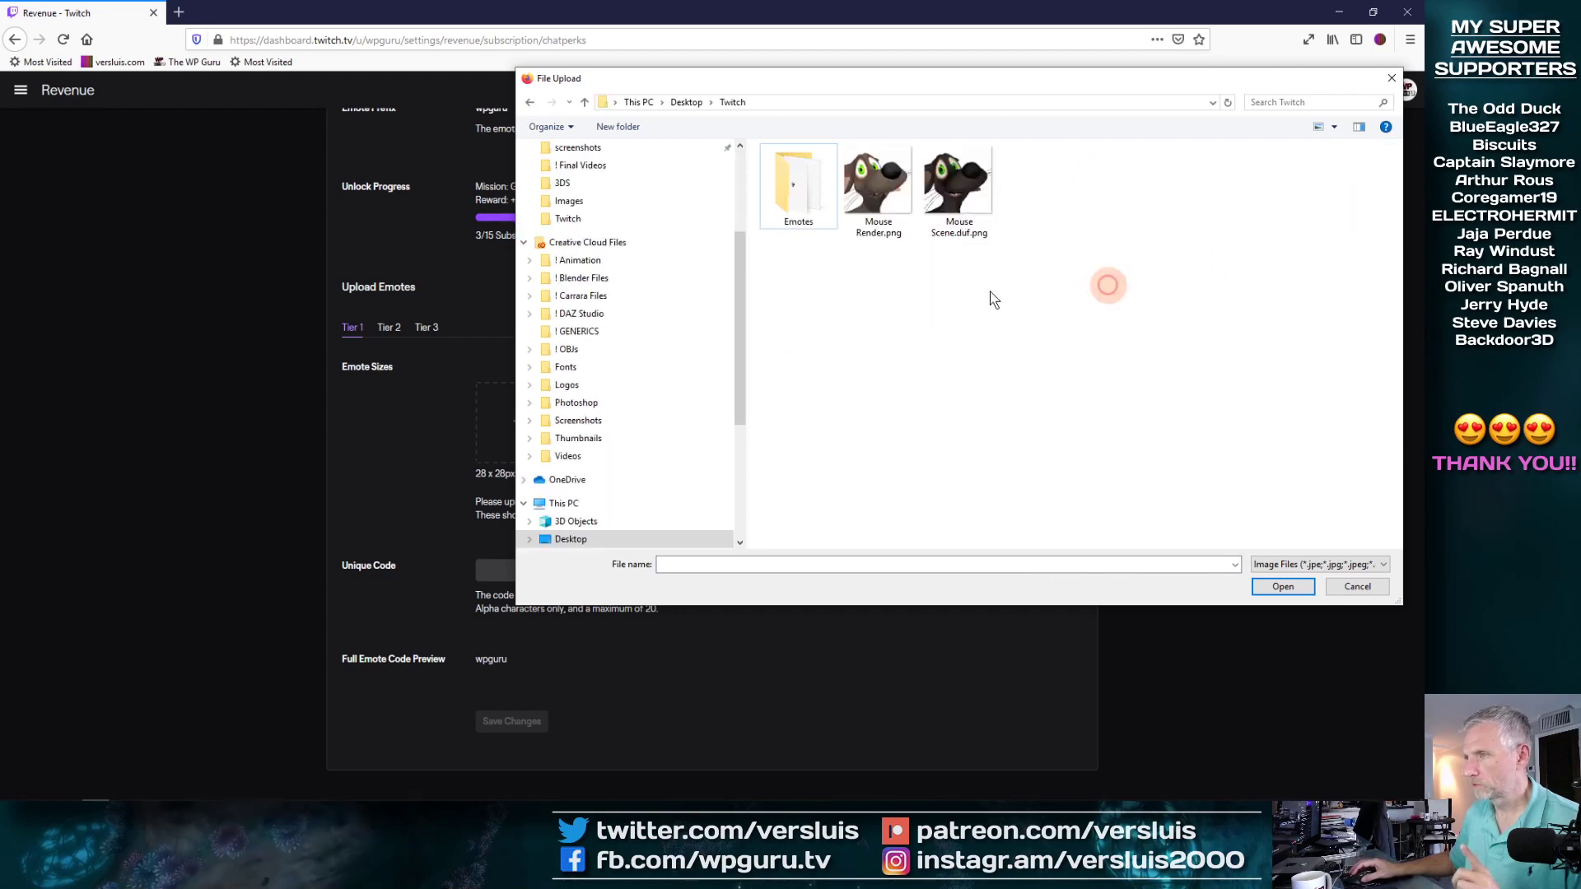
double_click(779, 195)
left_click(794, 183)
left_click(1283, 587)
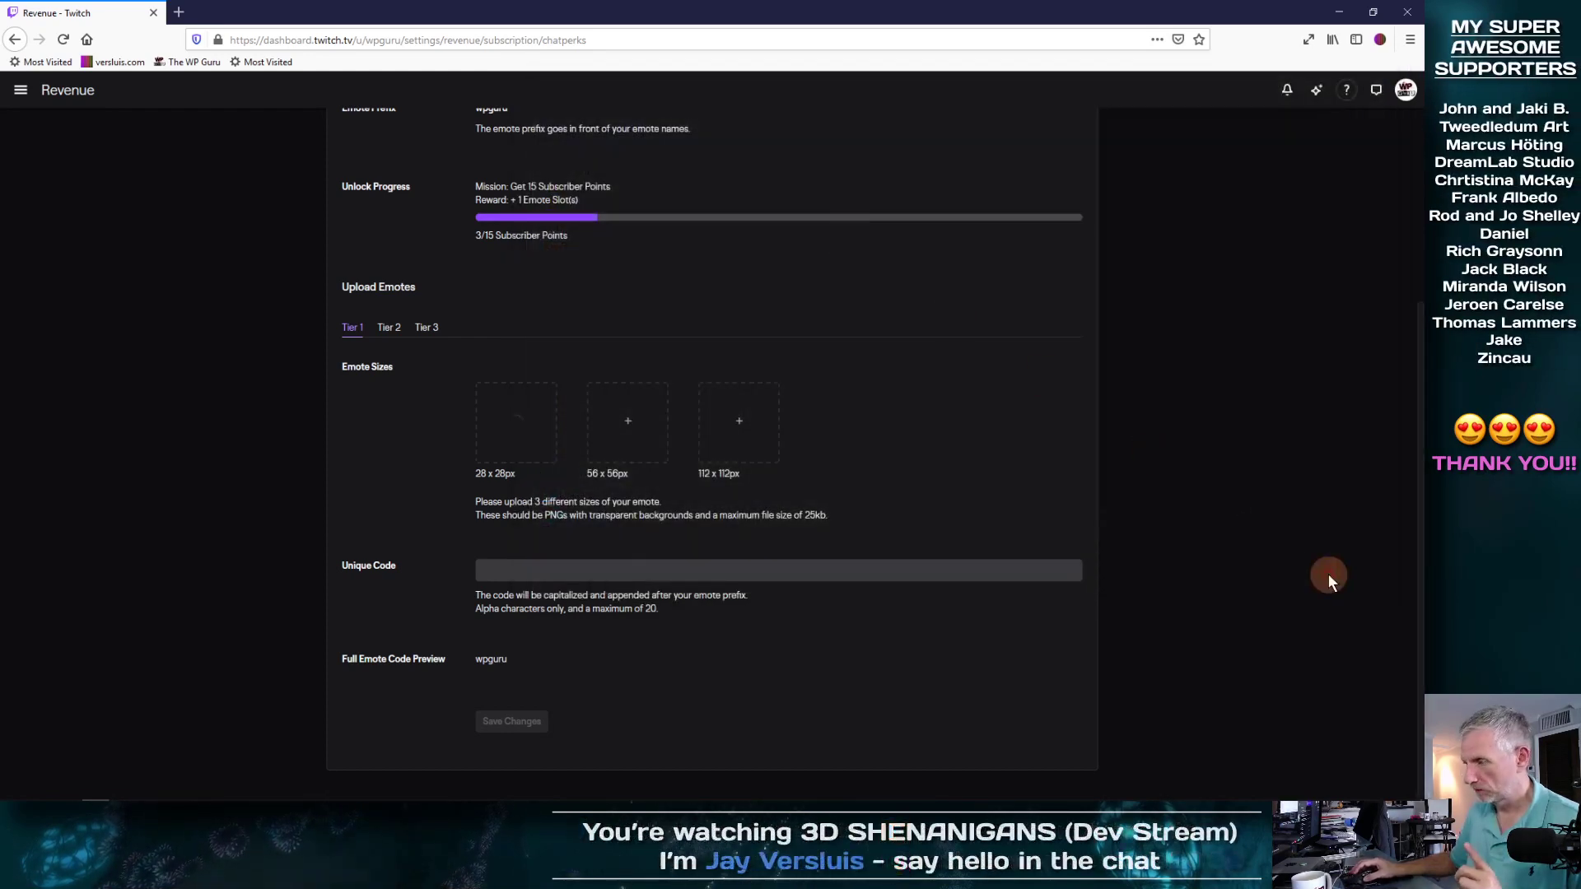
Upload the matching mouse emote PNGs from the Emotes folder to the 56 x 56px and 112 x 112px slots
left_click(629, 423)
double_click(886, 202)
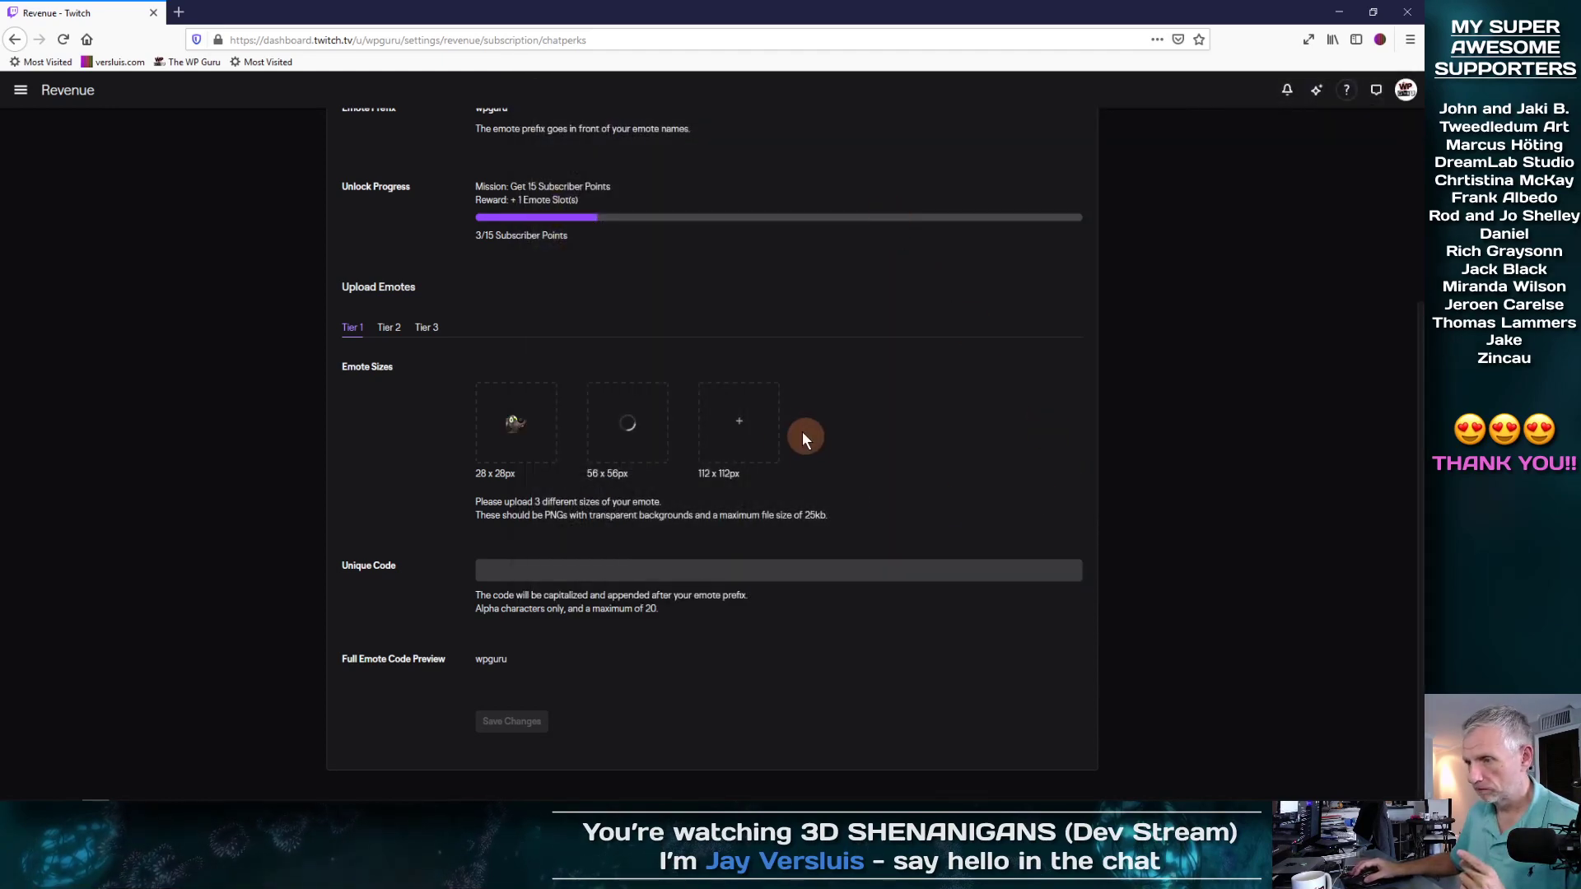
left_click(751, 421)
double_click(955, 149)
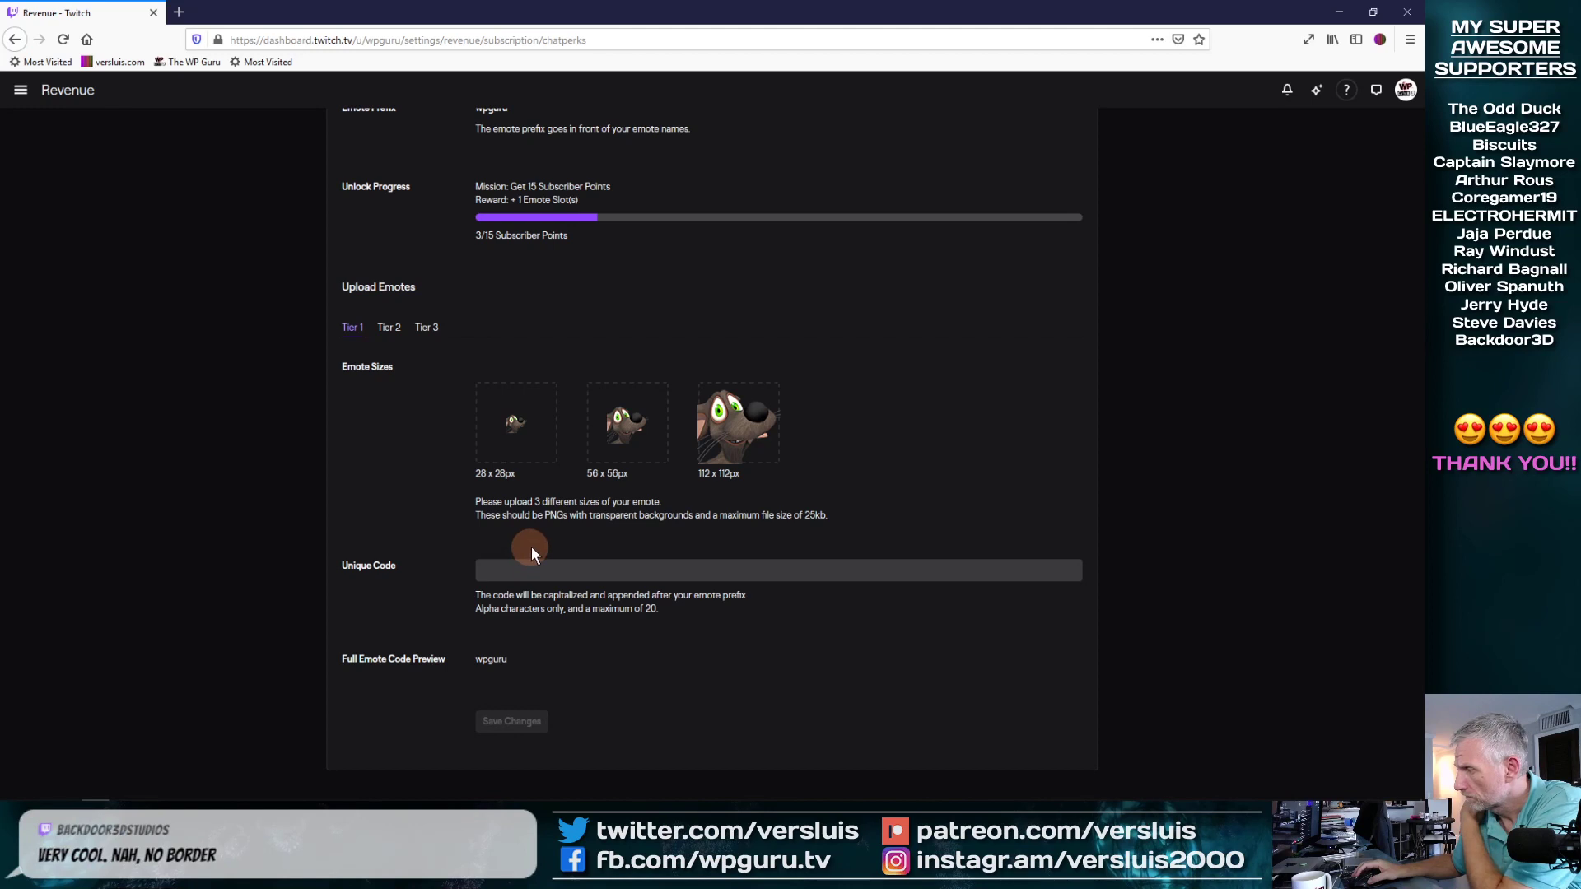
Set the emote's unique code to RAT, save the changes and check the uploaded emote in the Emotes Settings
left_click(631, 568)
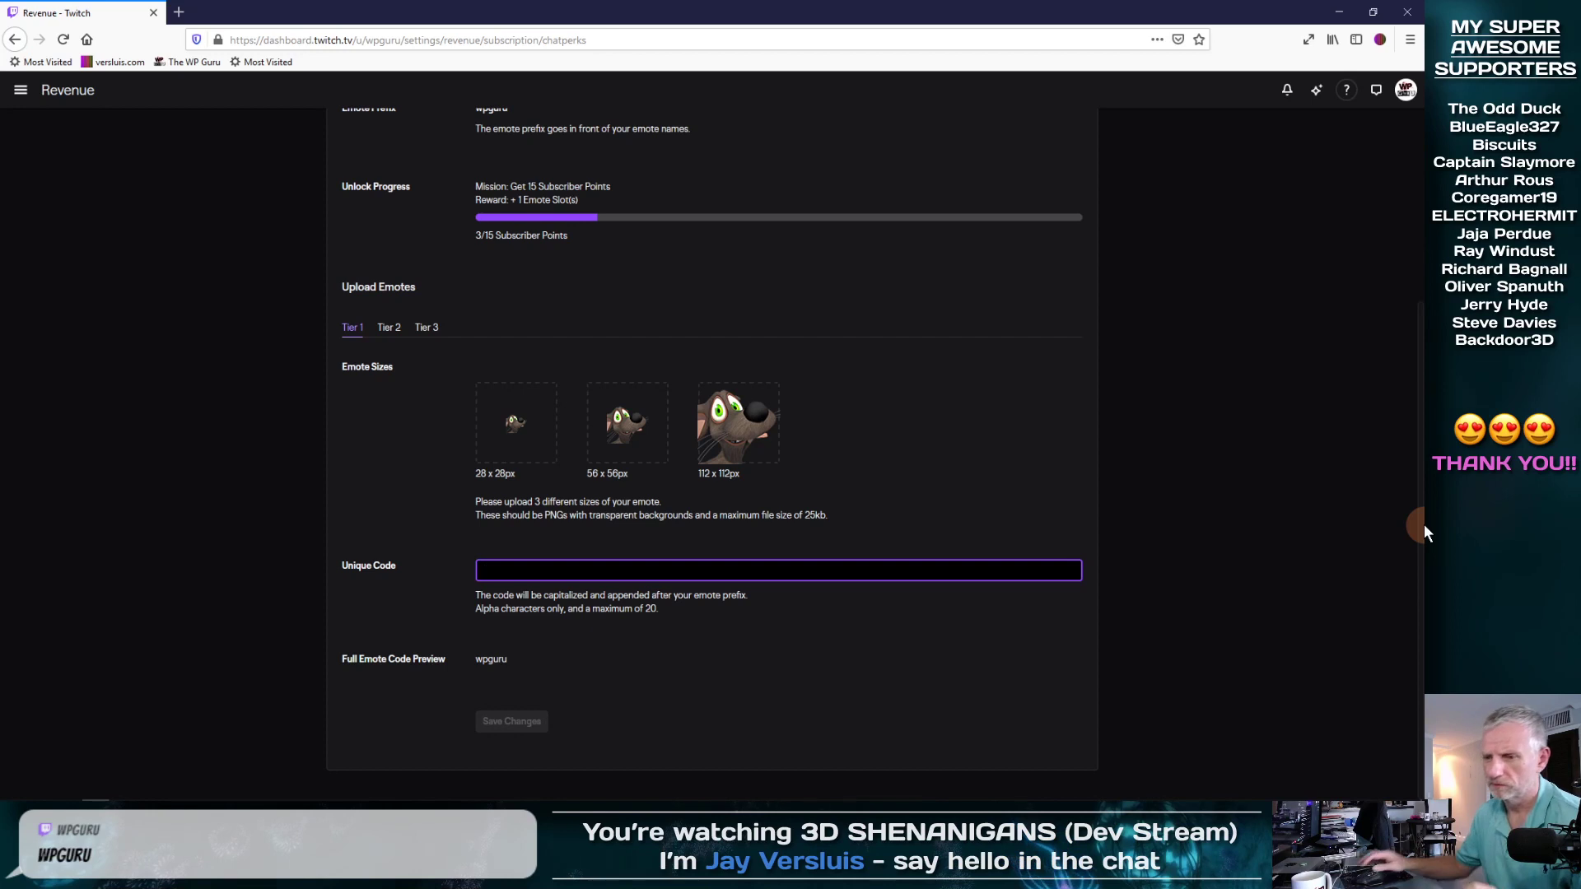
left_click(496, 665)
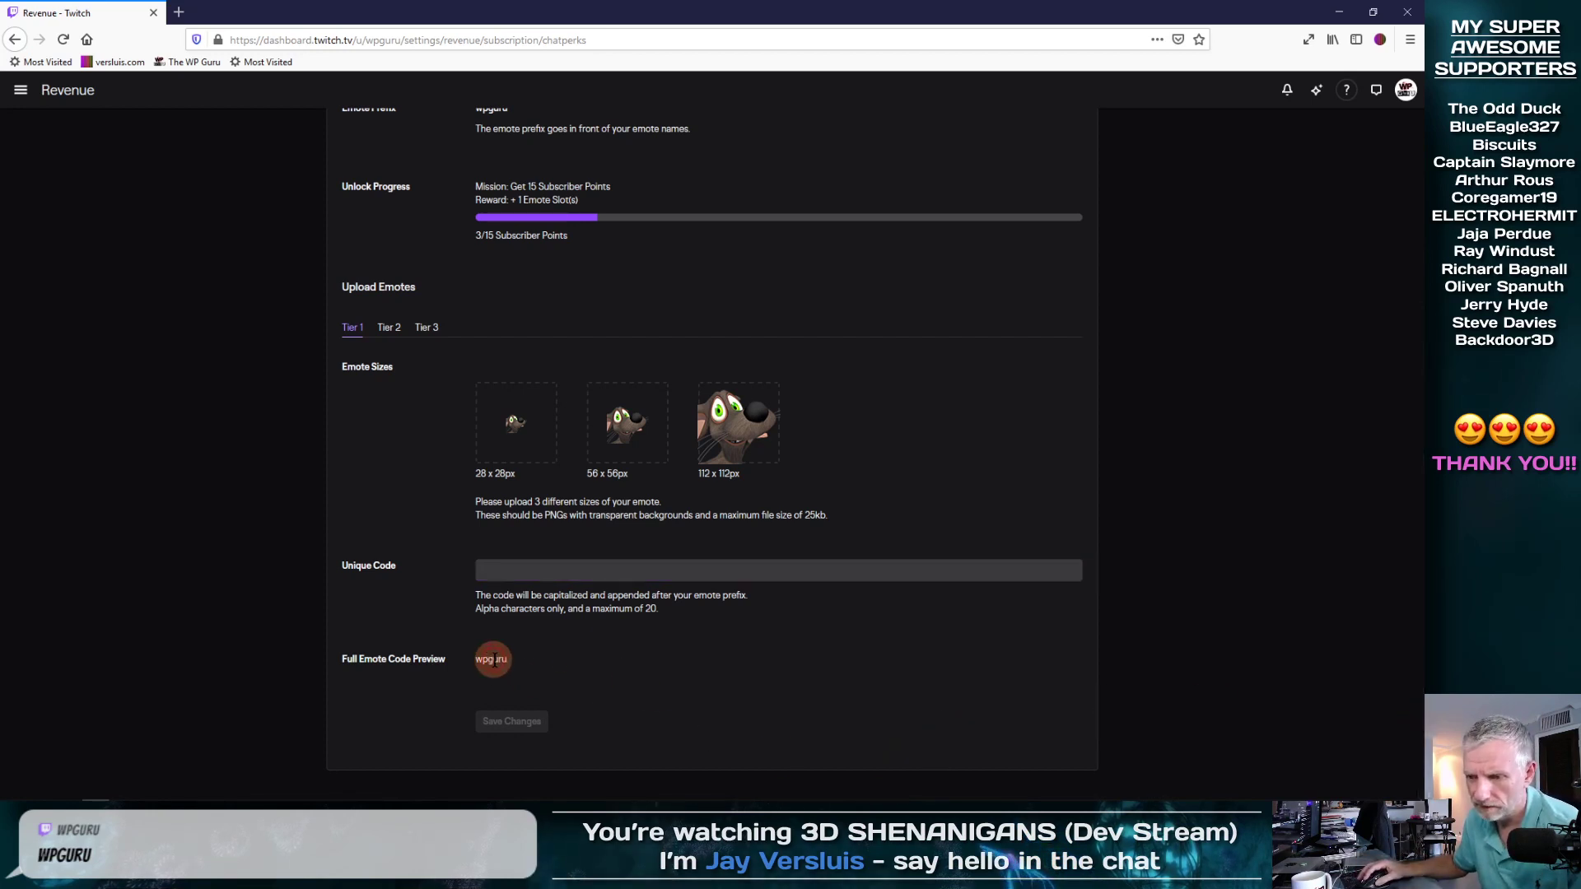
left_click(530, 568)
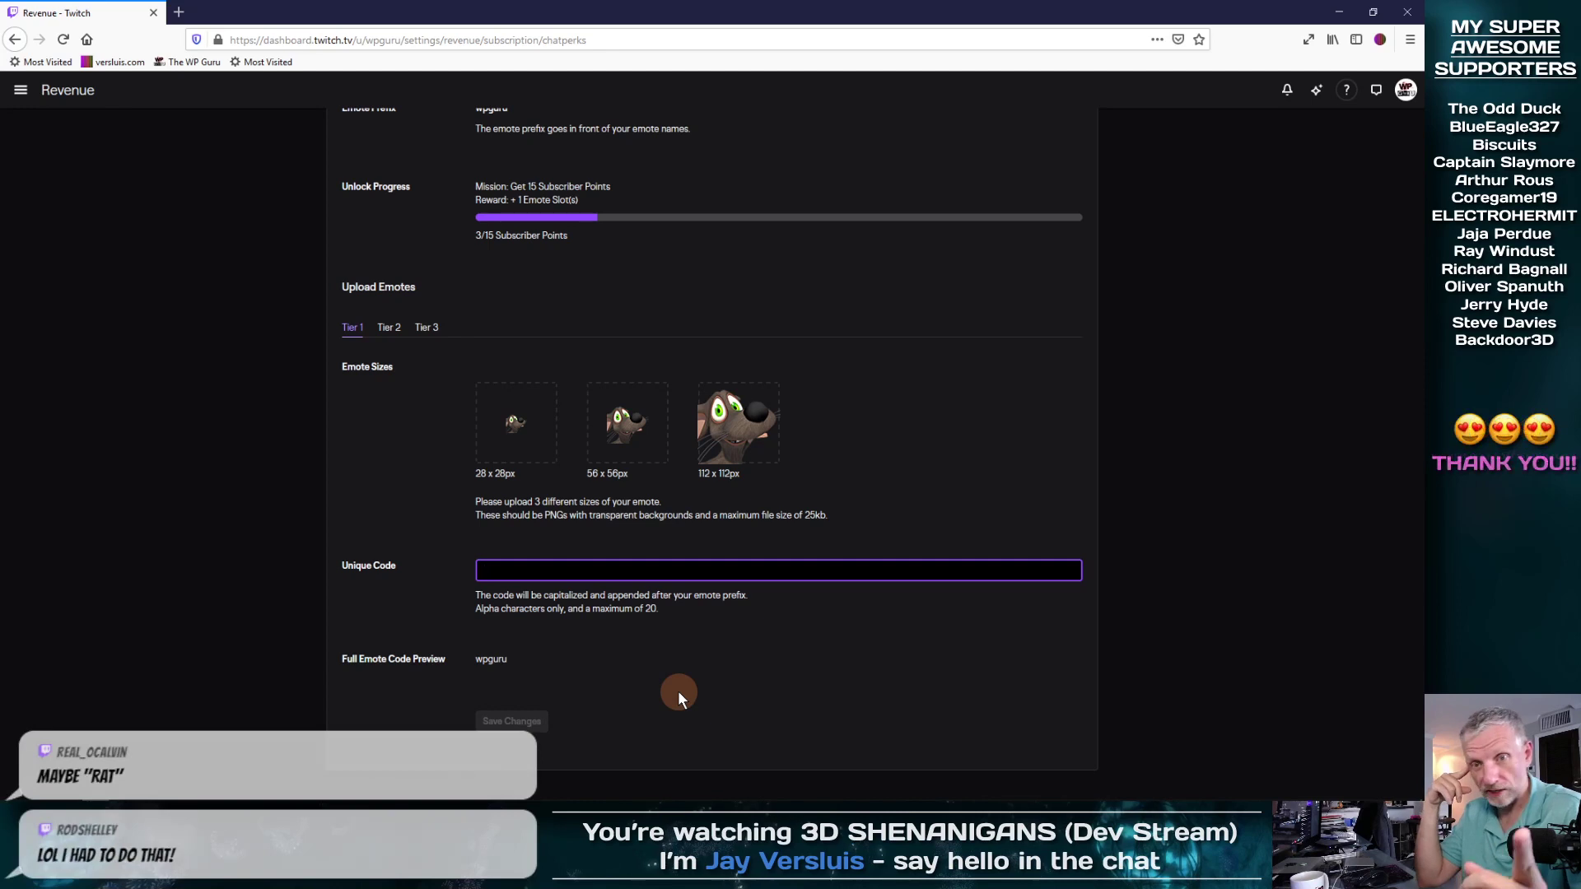
type("RAT")
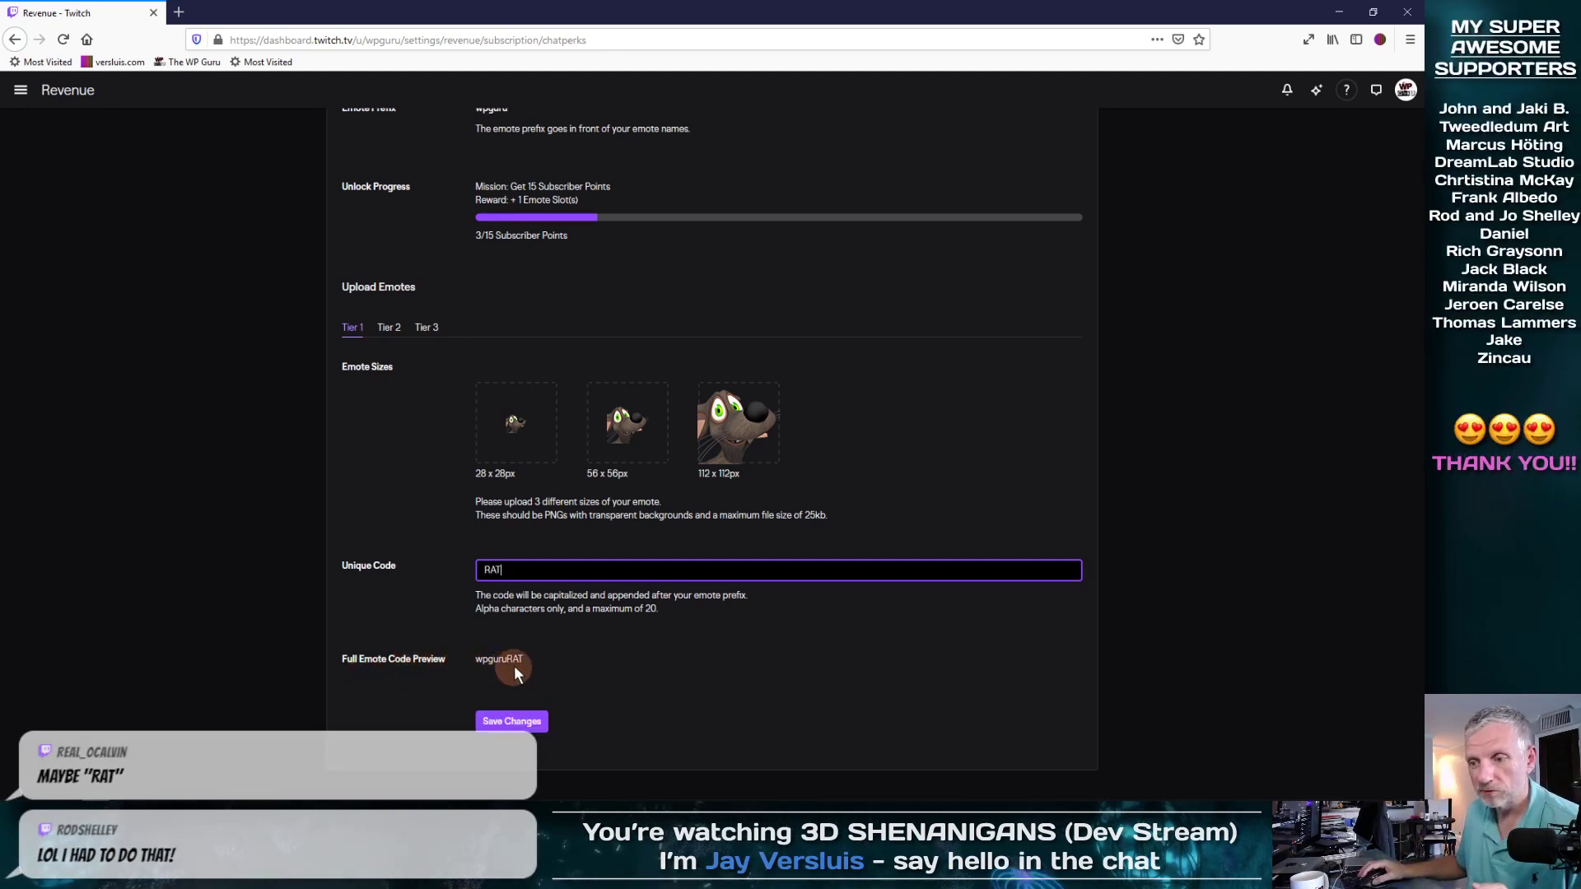
left_click(502, 723)
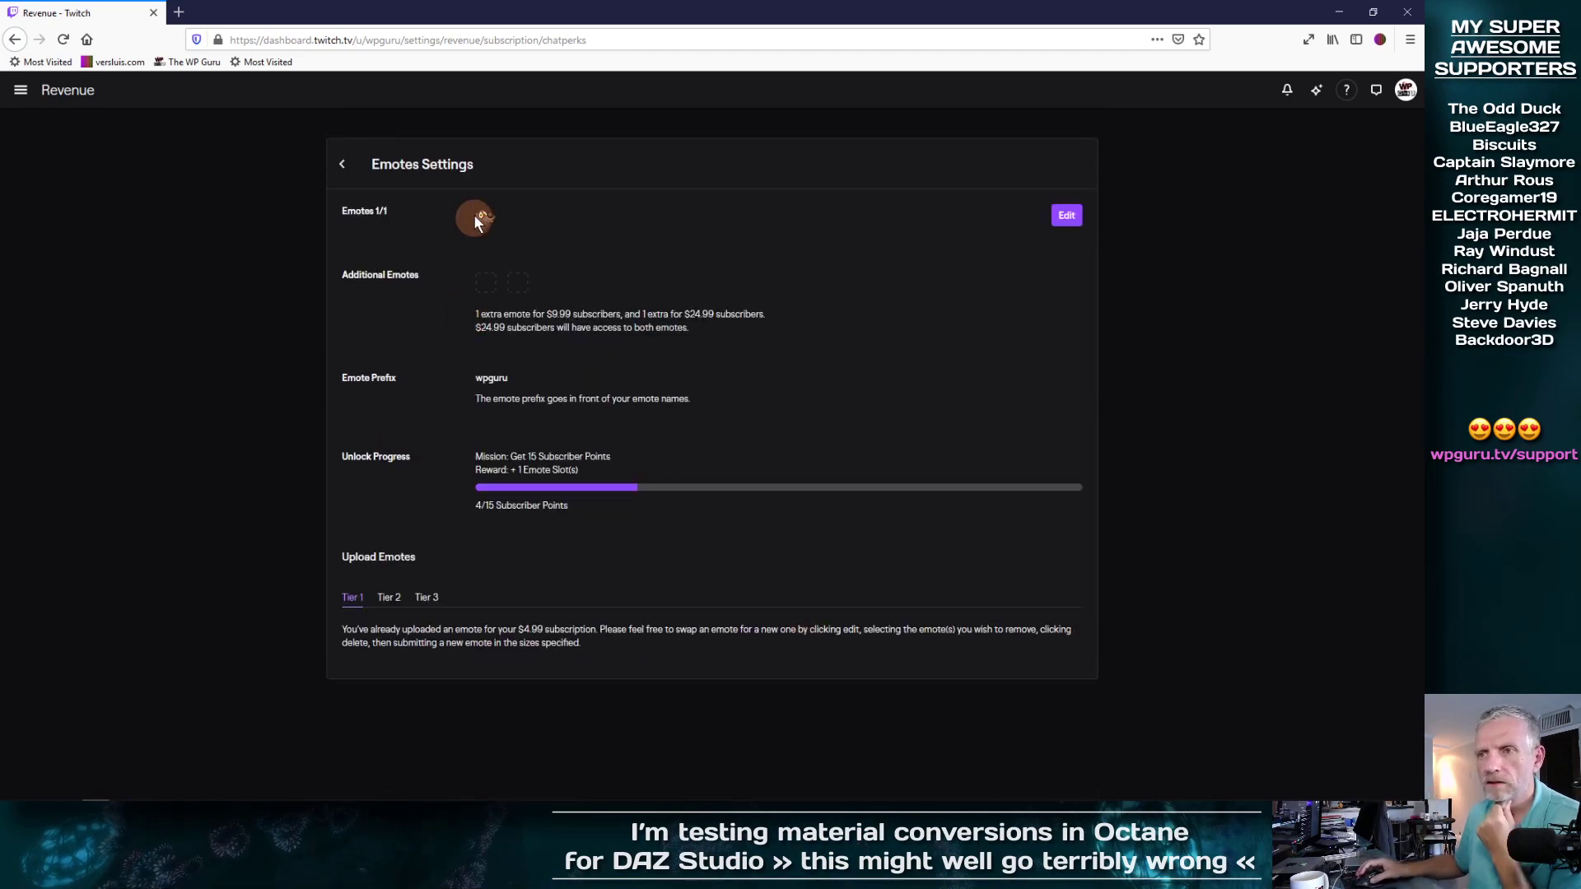
mouse_move(481, 218)
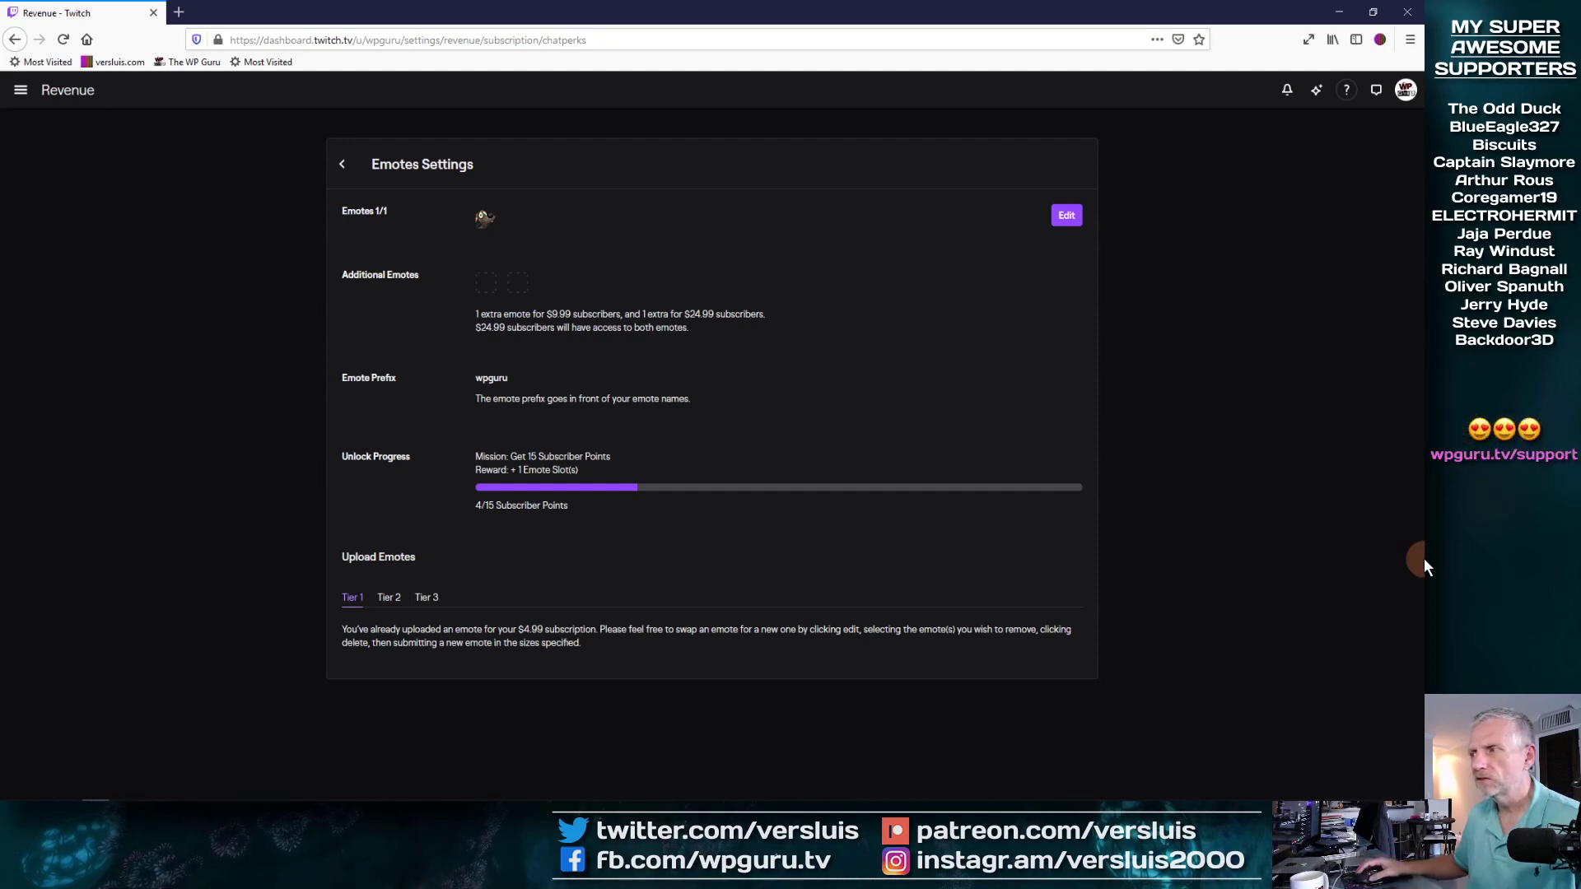
Return to the Revenue settings and look through the Subscriptions, Bits & Cheering, Community Support and Ads sections
left_click(342, 164)
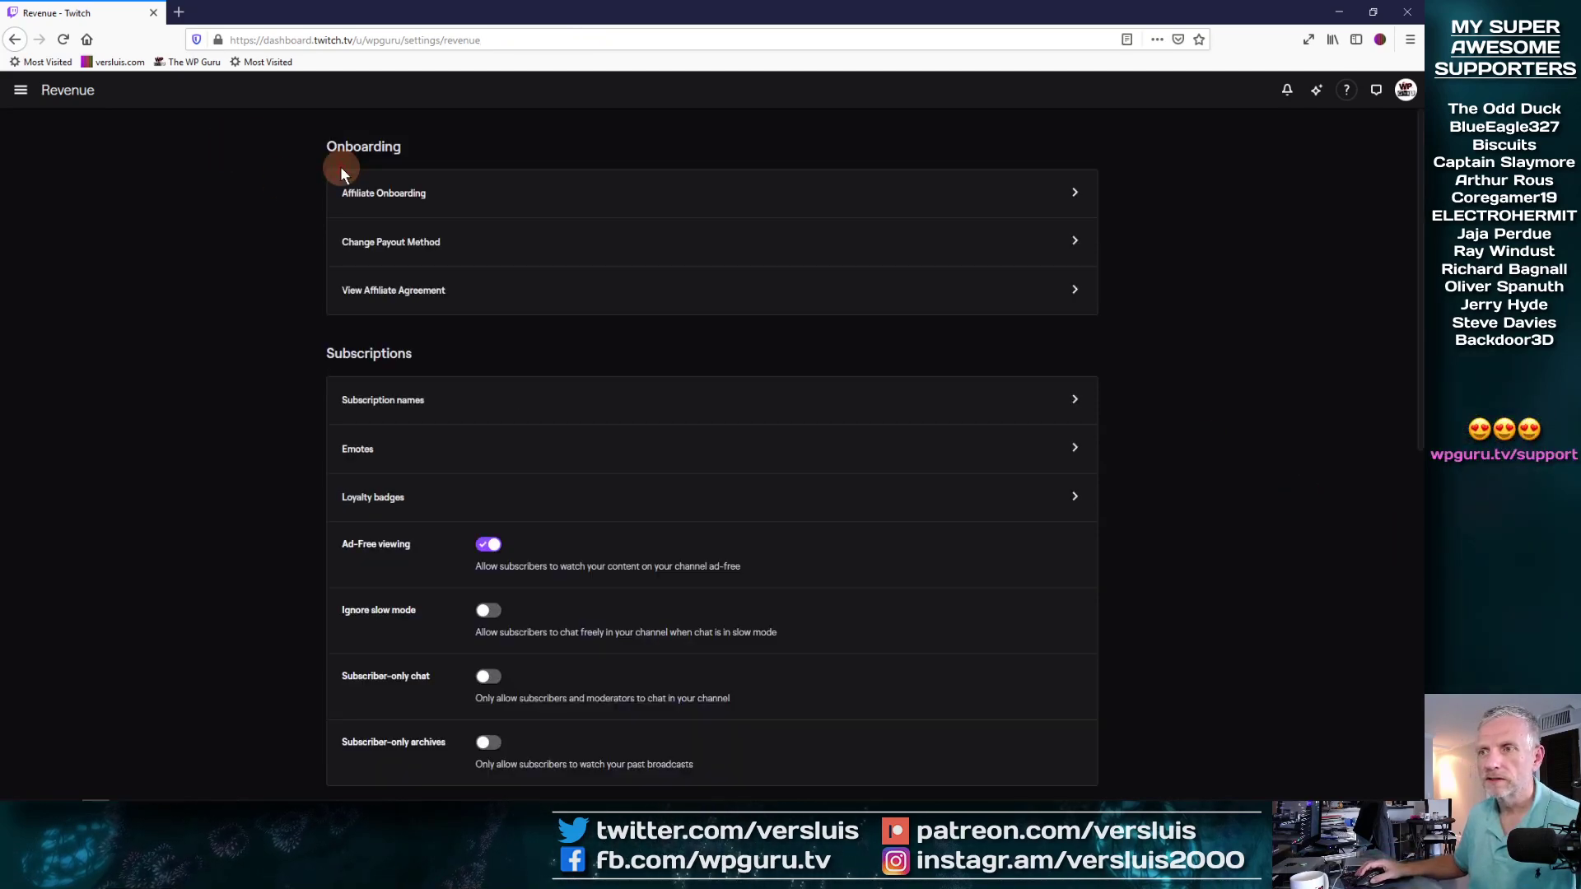
scroll(967, 594, "down", 3)
scroll(966, 595, "down", 2)
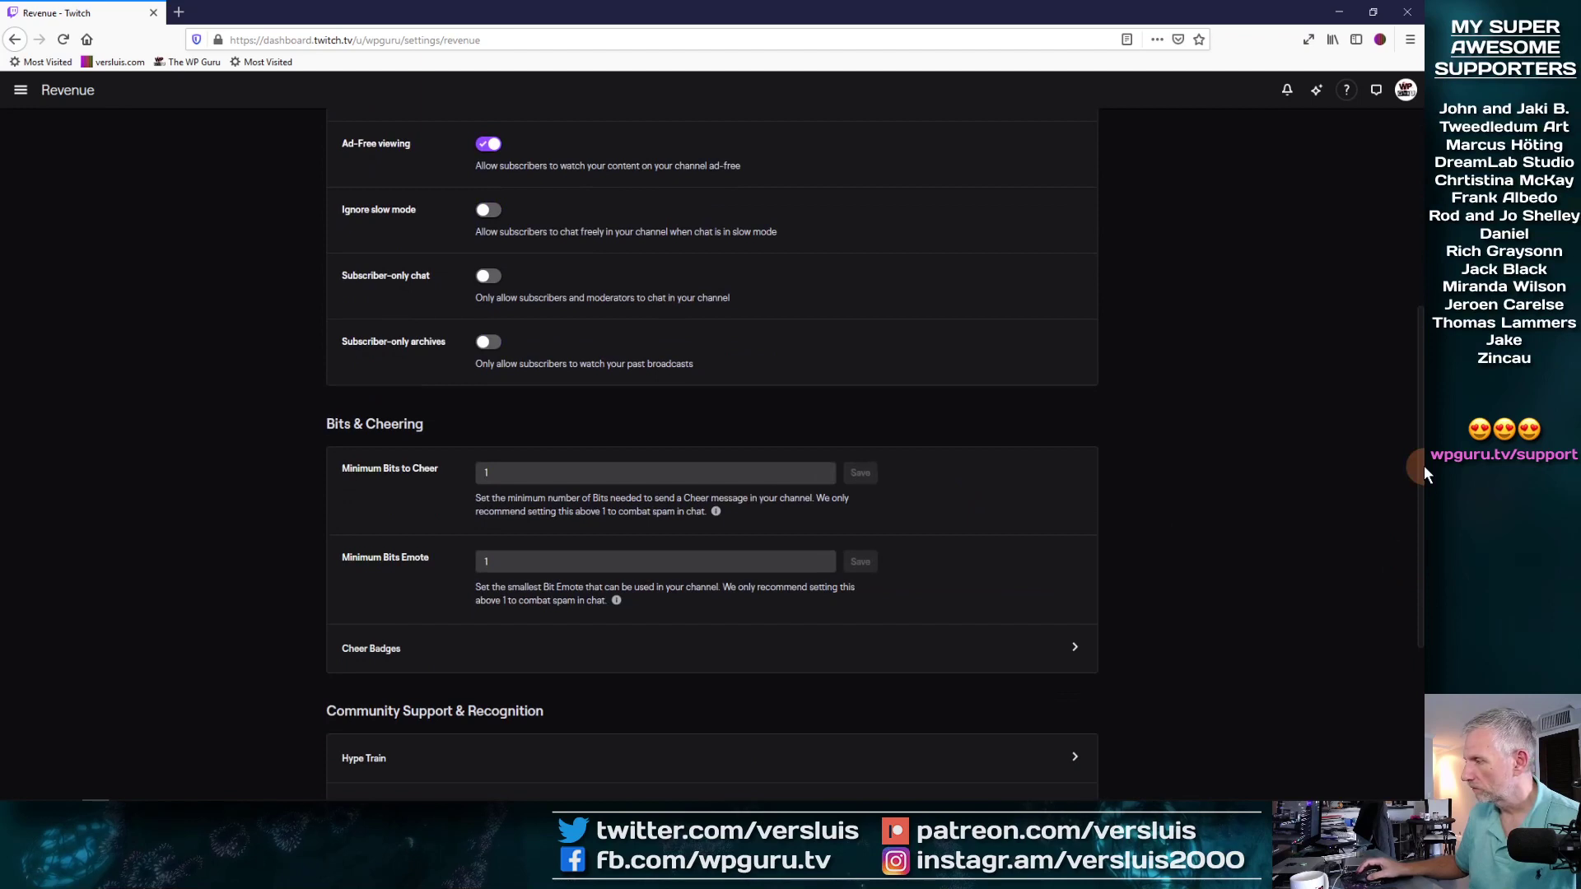
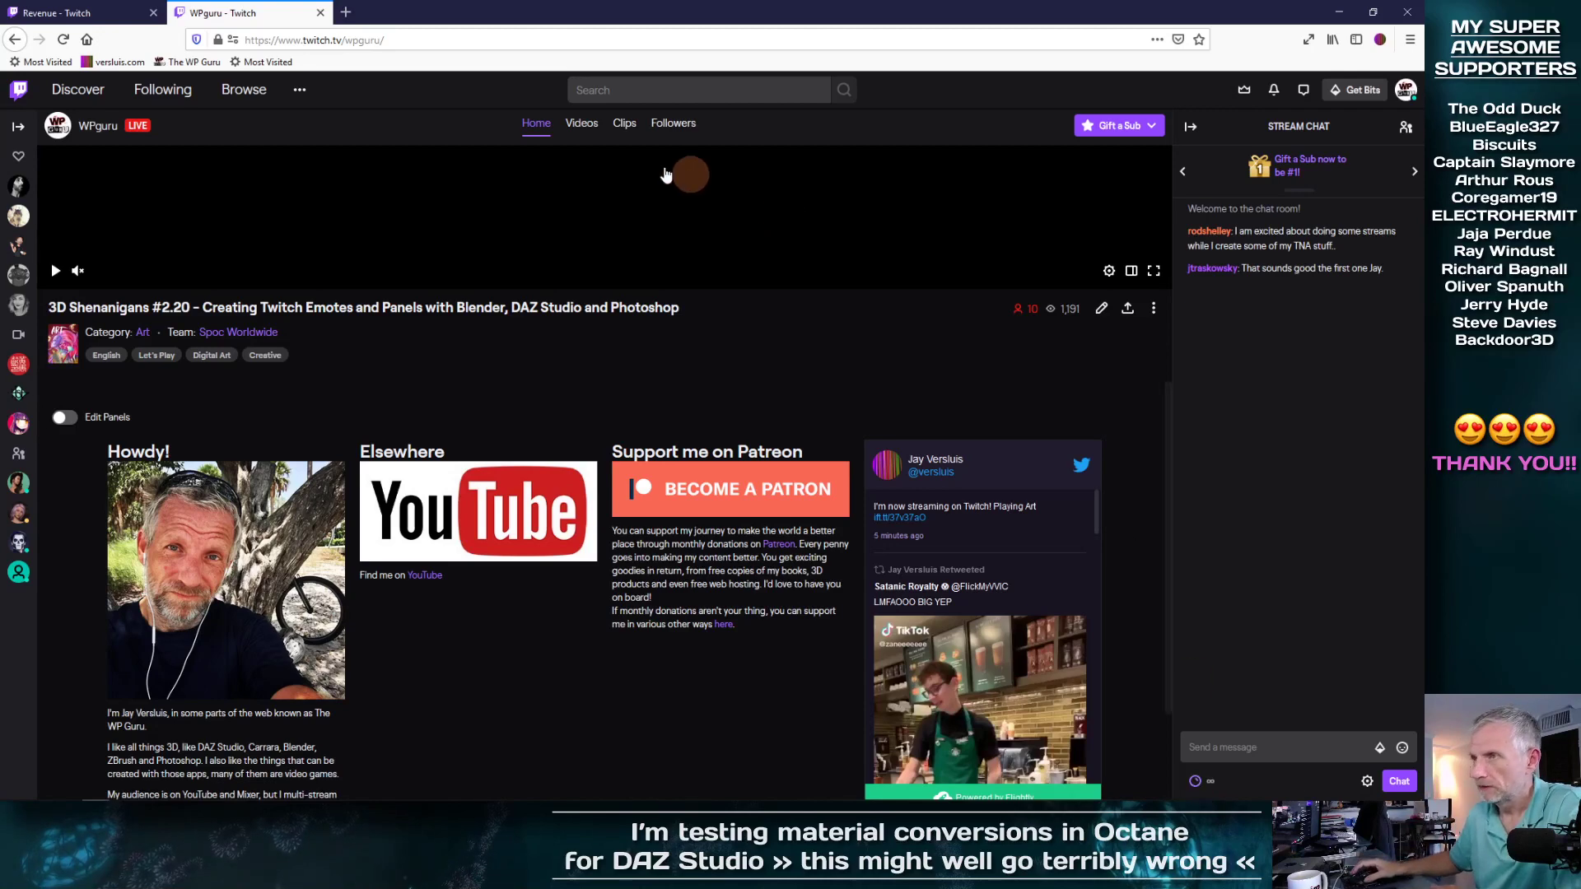
left_click(78, 12)
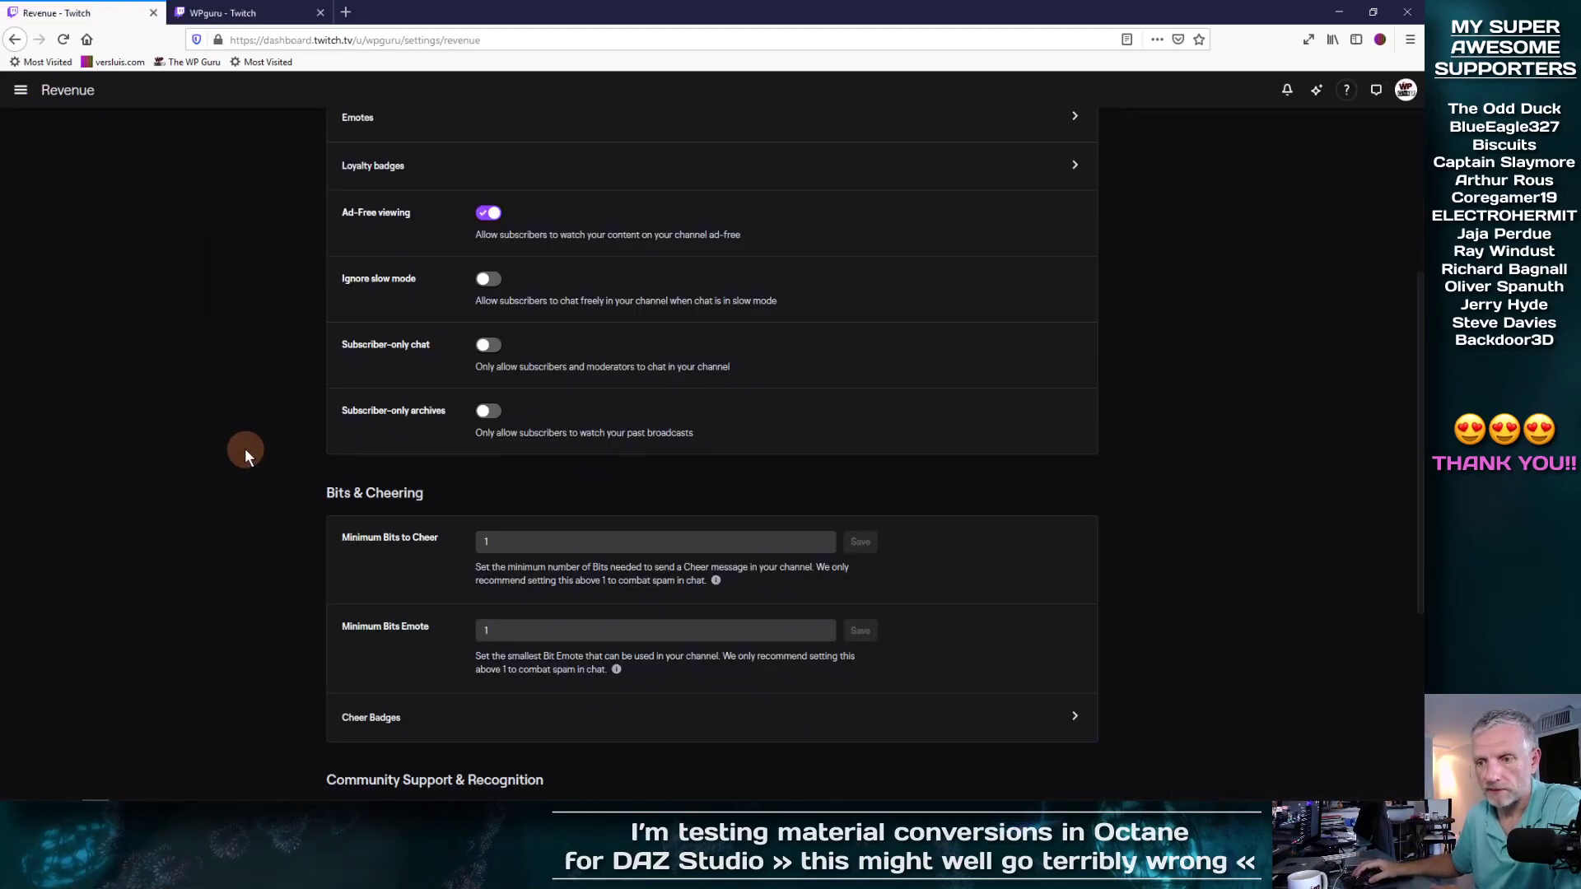
scroll(245, 451, "down", 5)
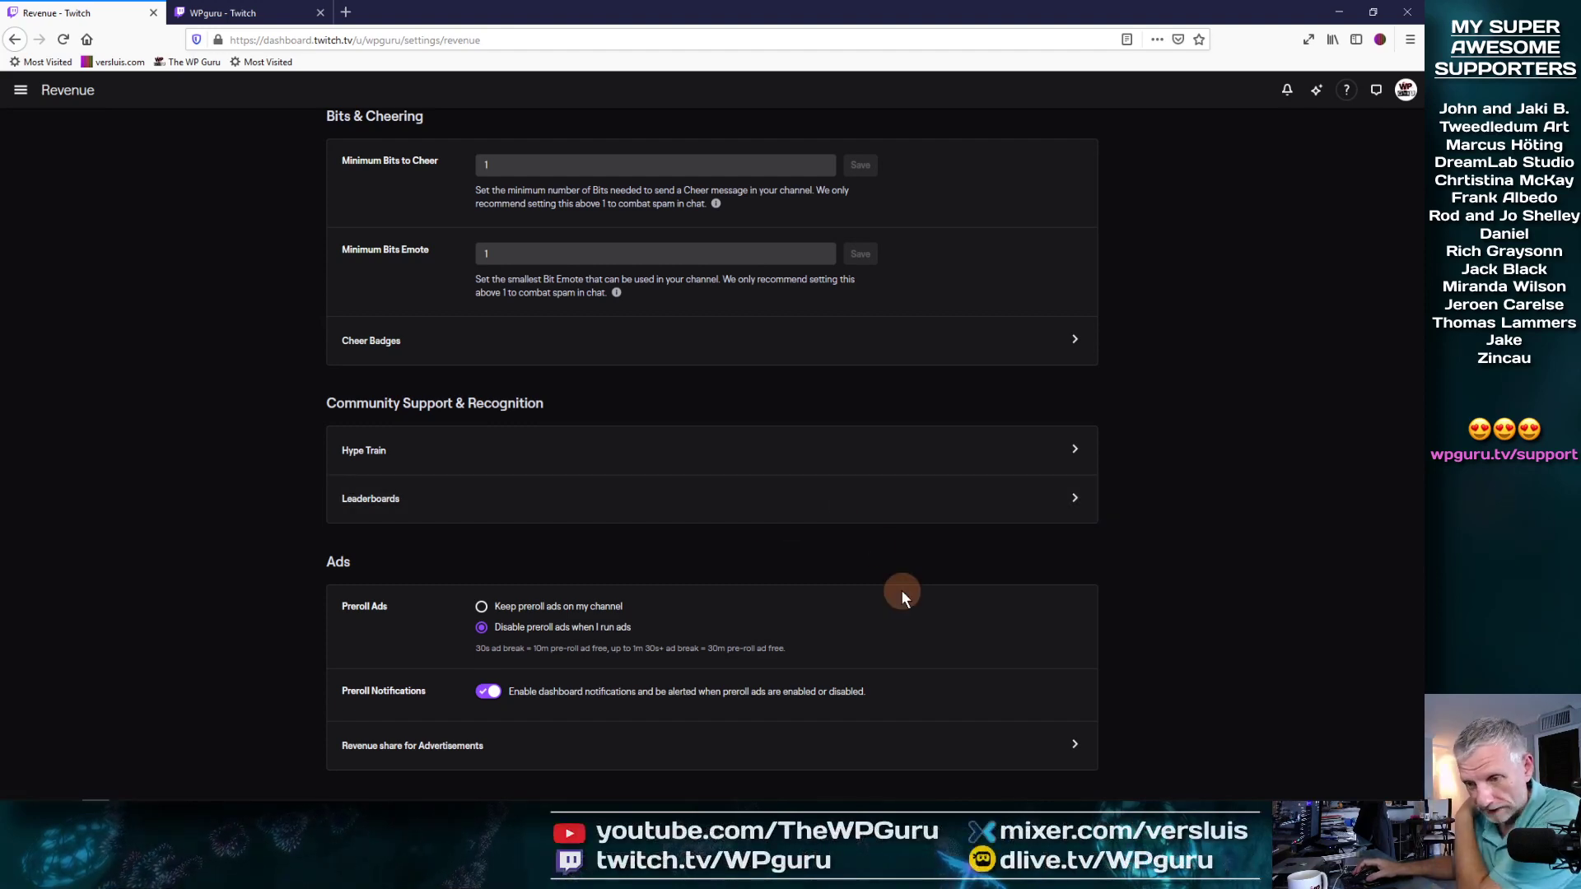
scroll(901, 590, "up", 5)
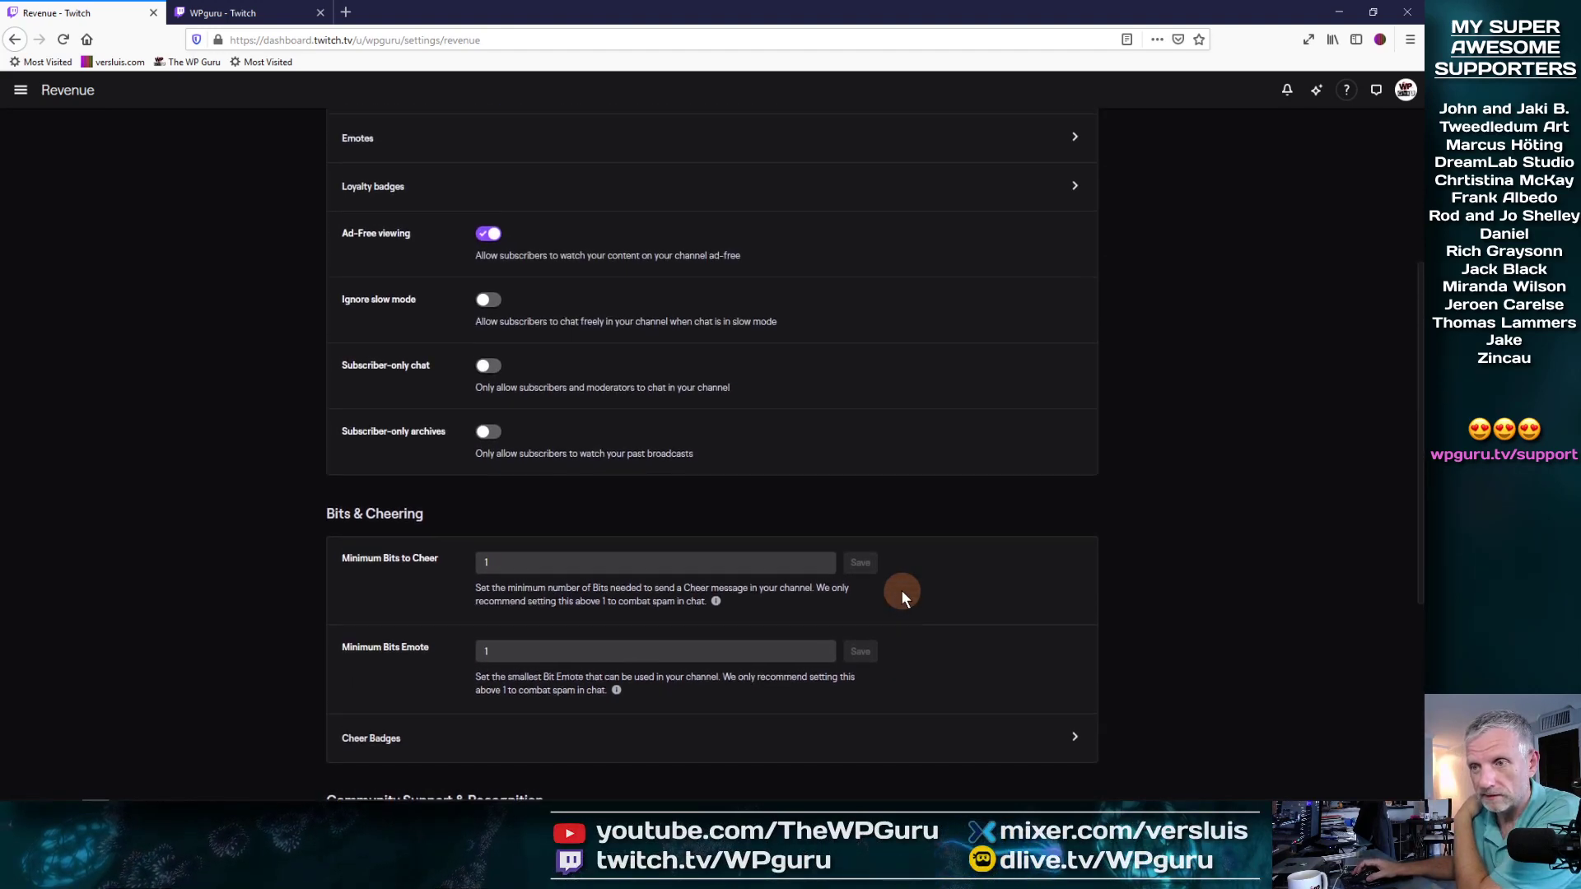
scroll(901, 590, "up", 3)
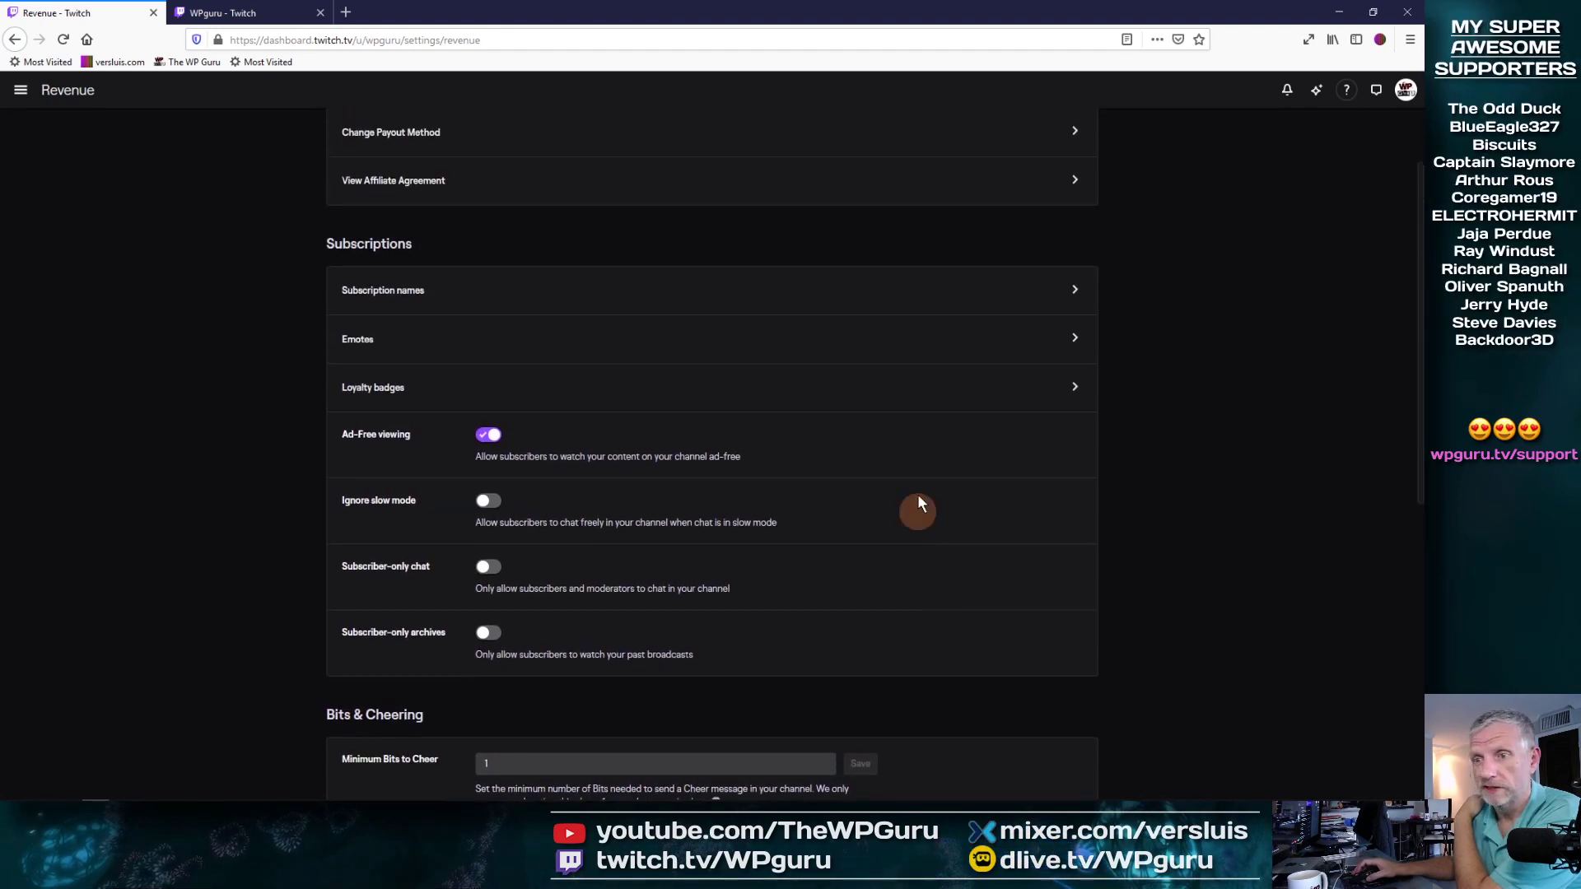
scroll(911, 367, "up", 2)
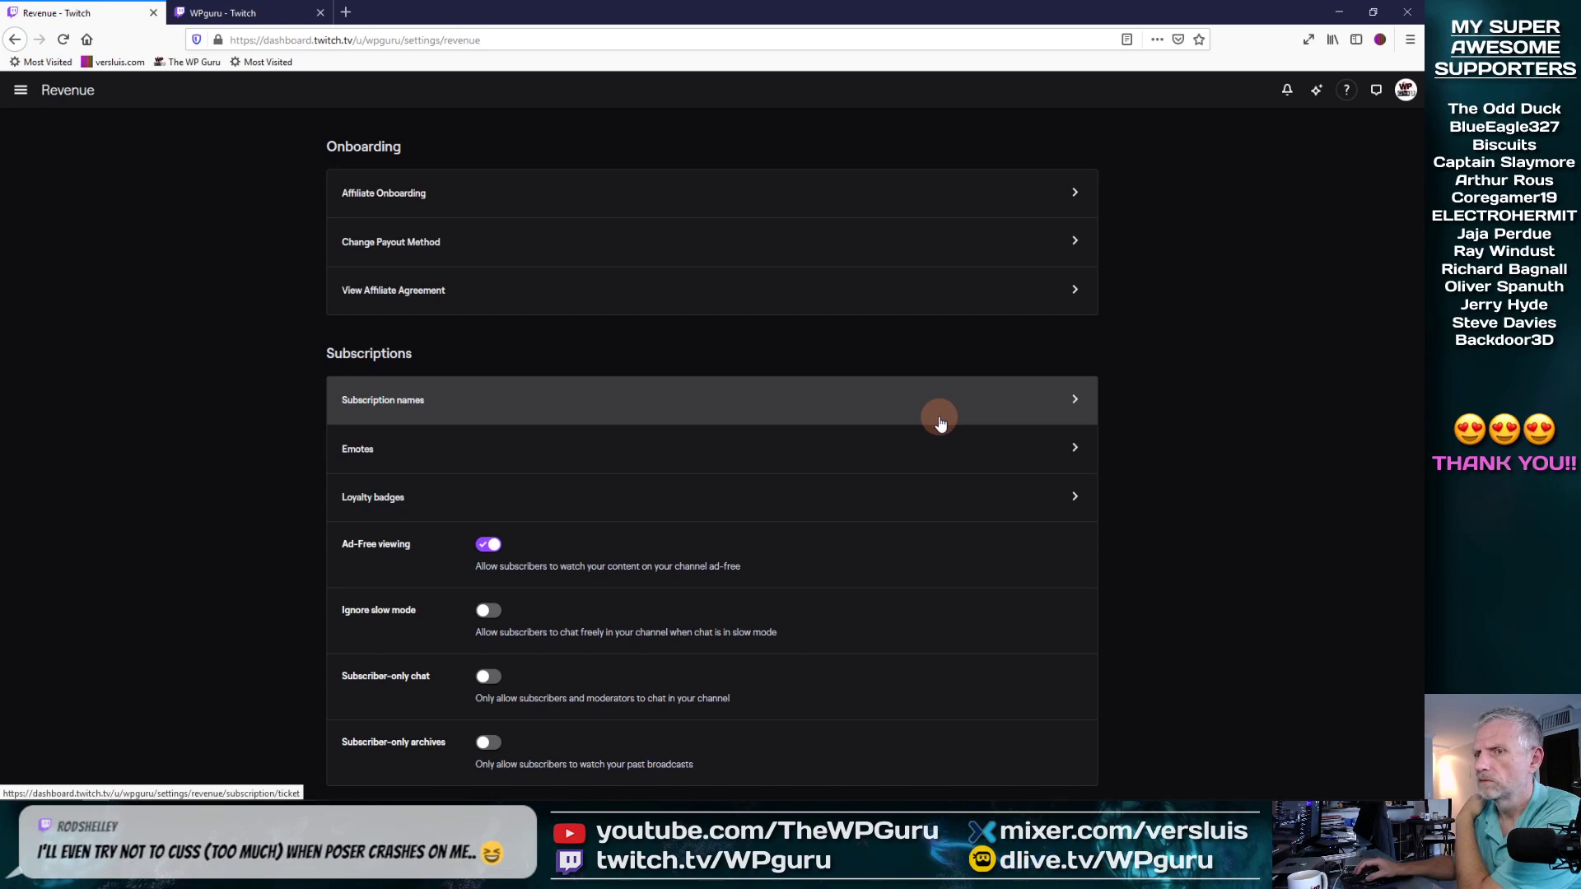
Rename the Tier 1 subscription to "Associate Producer", save the change and return to the Revenue settings
left_click(1025, 402)
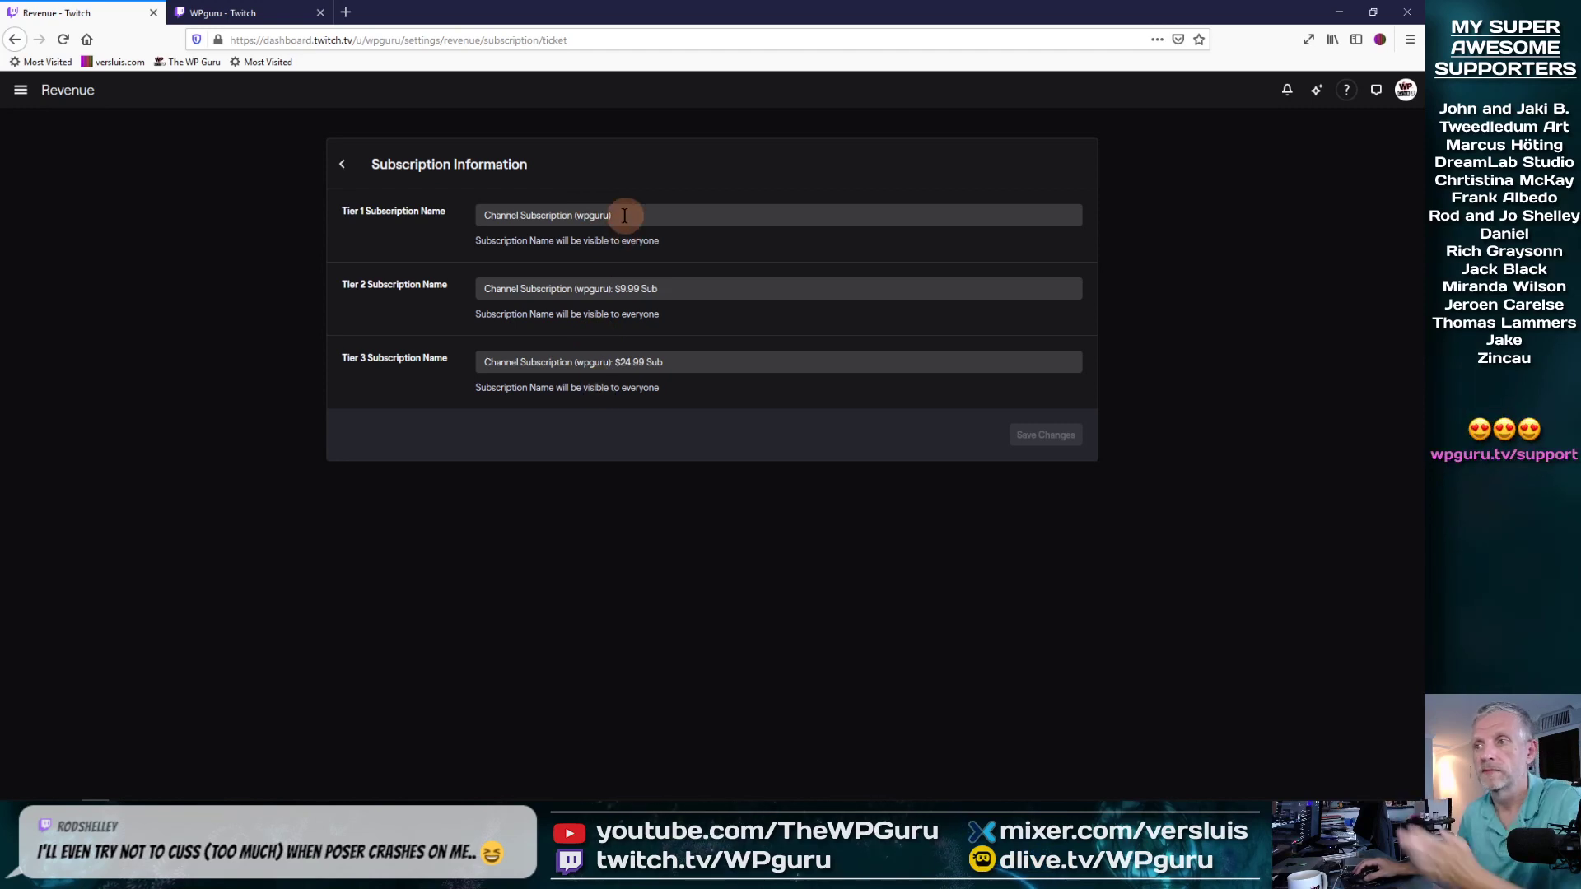
left_click_drag(625, 216, 466, 215)
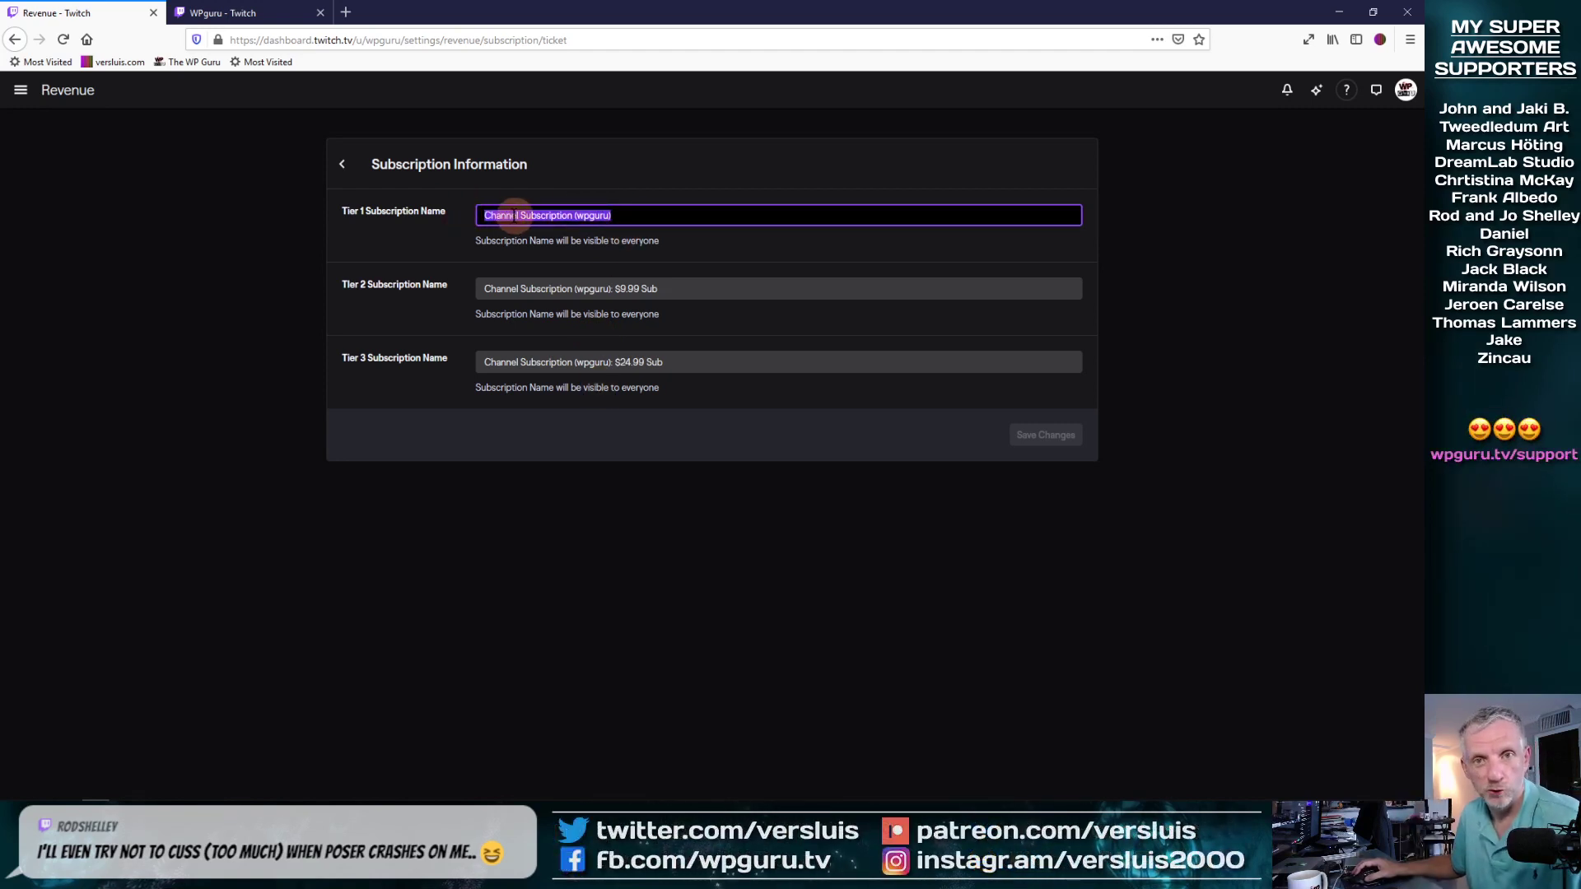
type("Associ")
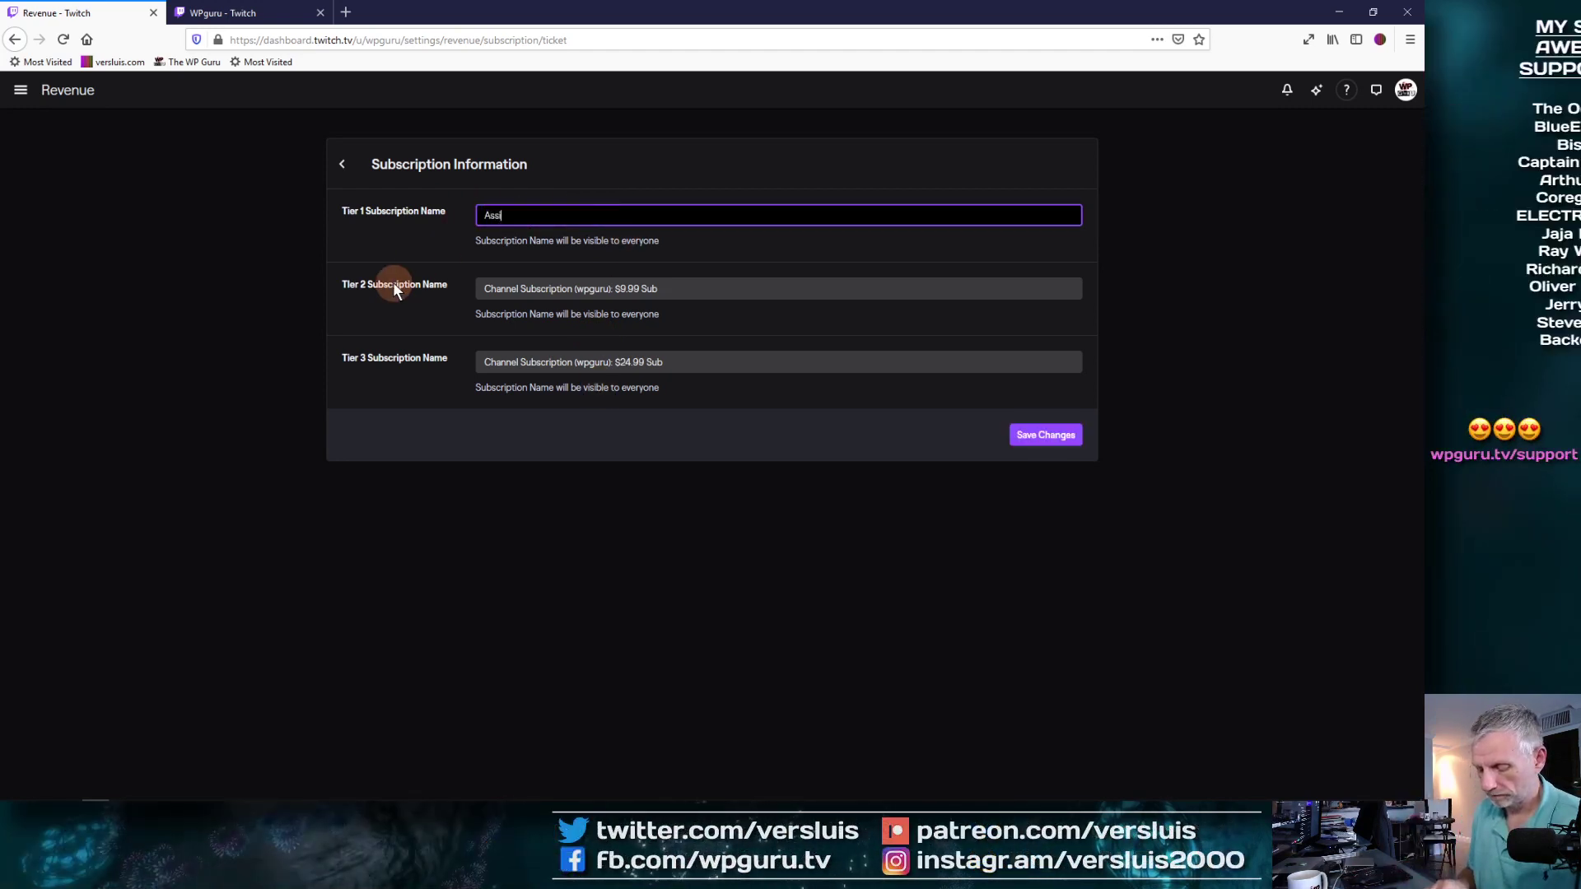
type("ate Producer")
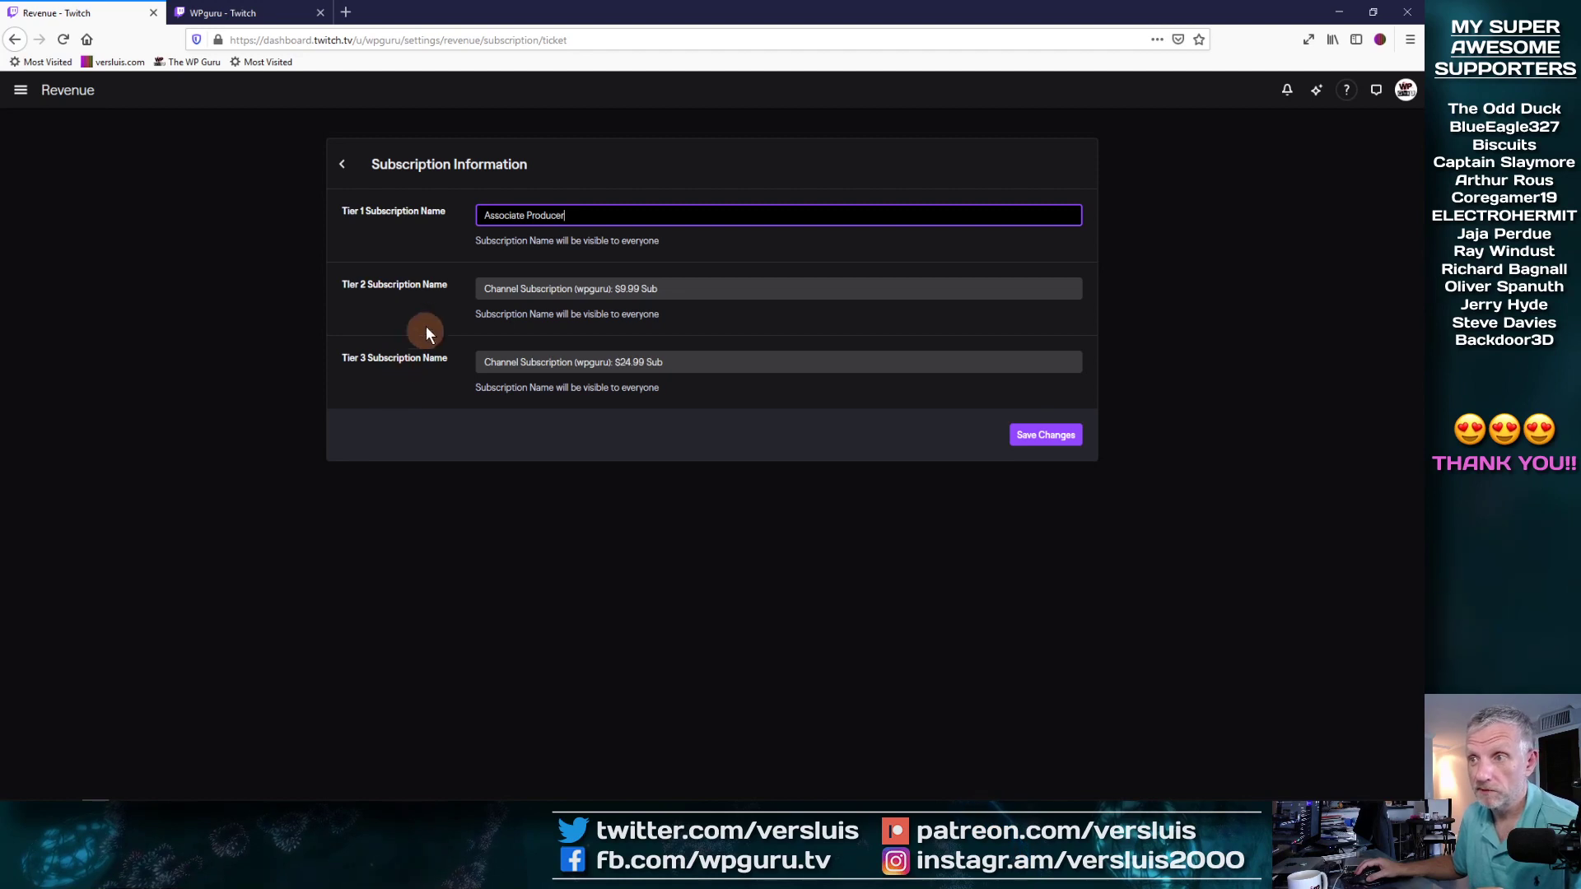
left_click(1038, 436)
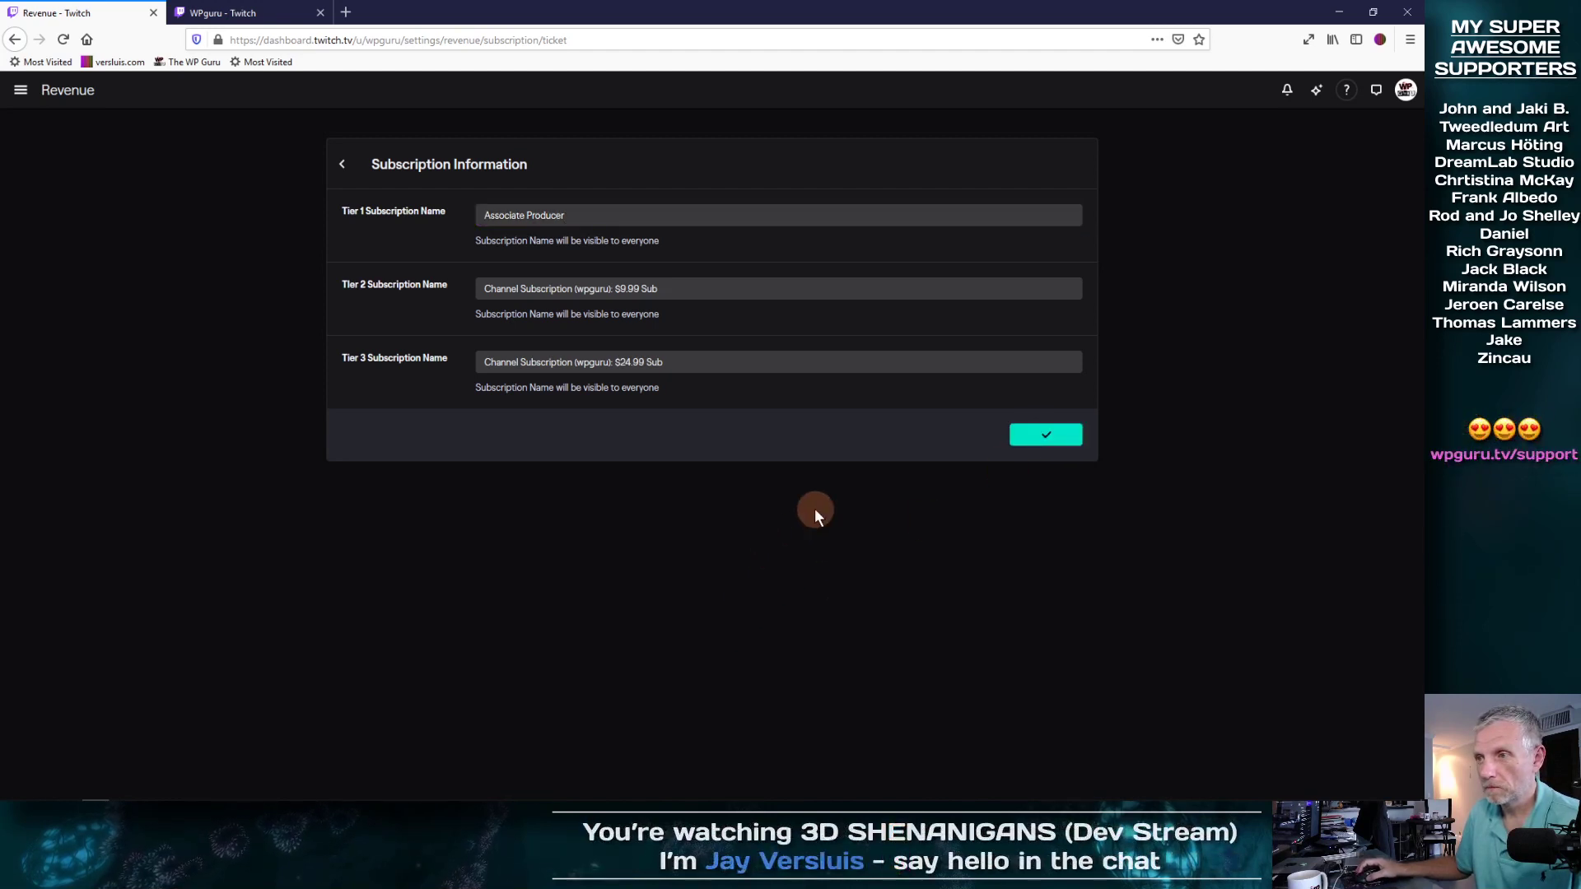
left_click(342, 164)
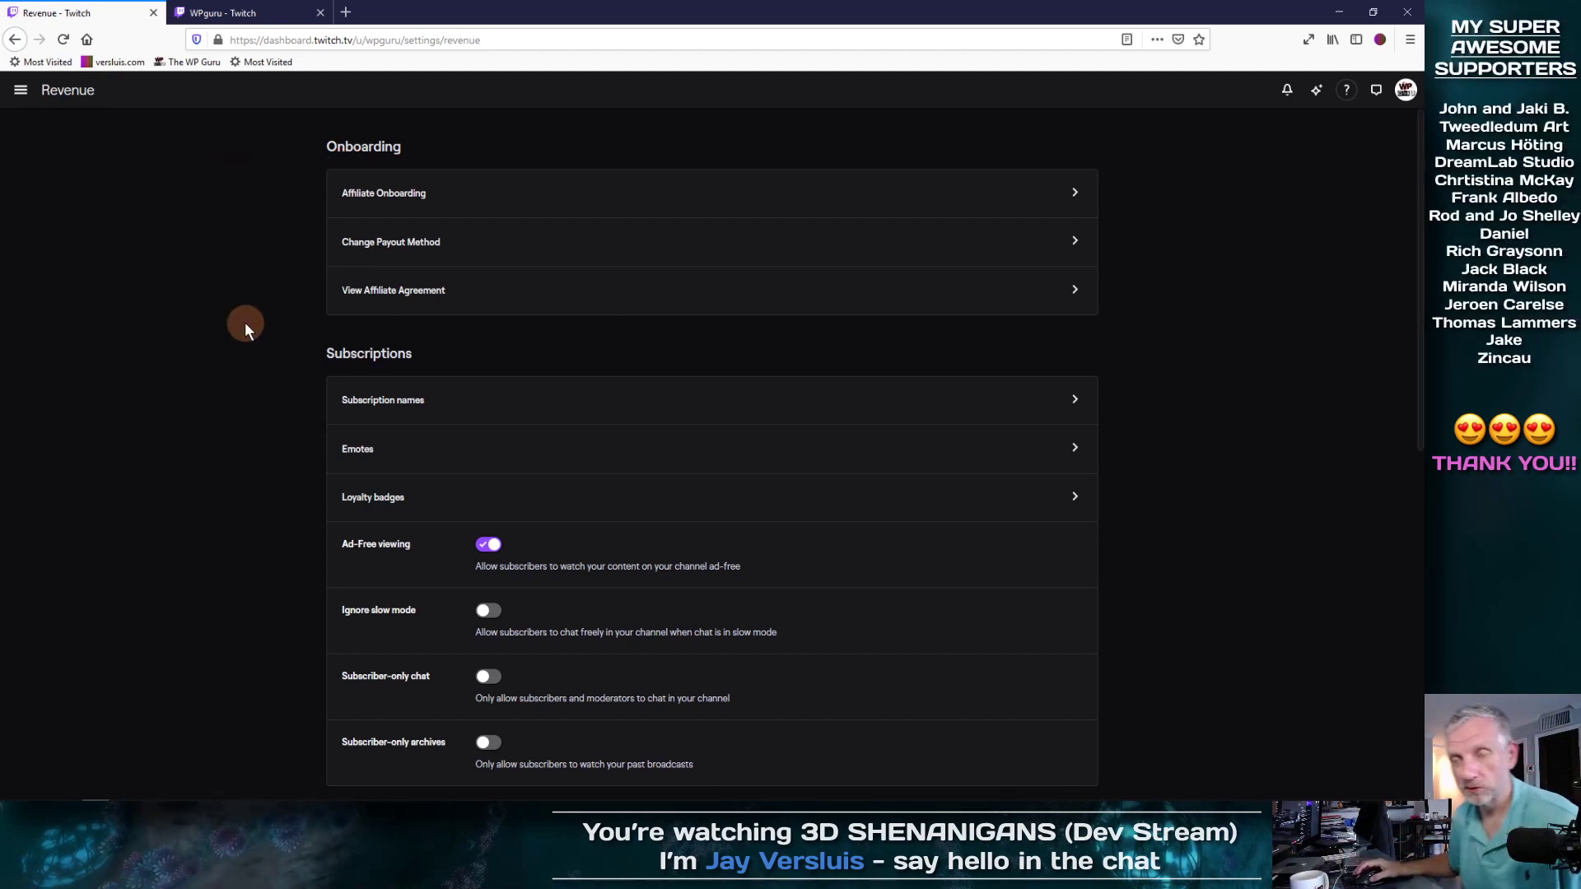
Check the image sizes required for the Loyalty Badges, then go back to the Revenue settings overview
scroll(204, 358, "down", 3)
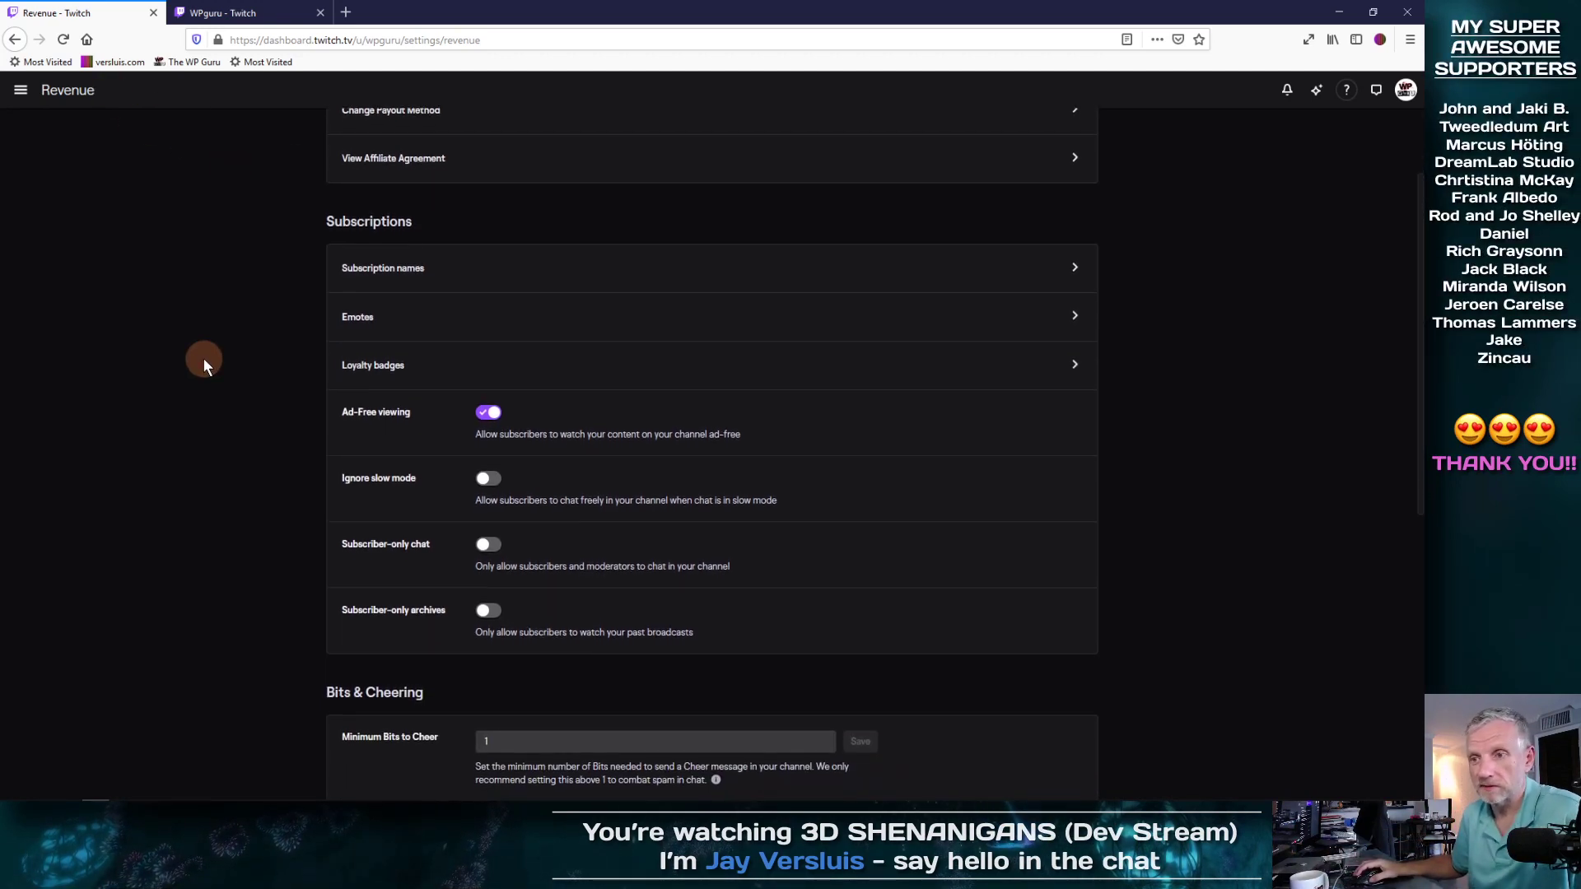
left_click(1060, 372)
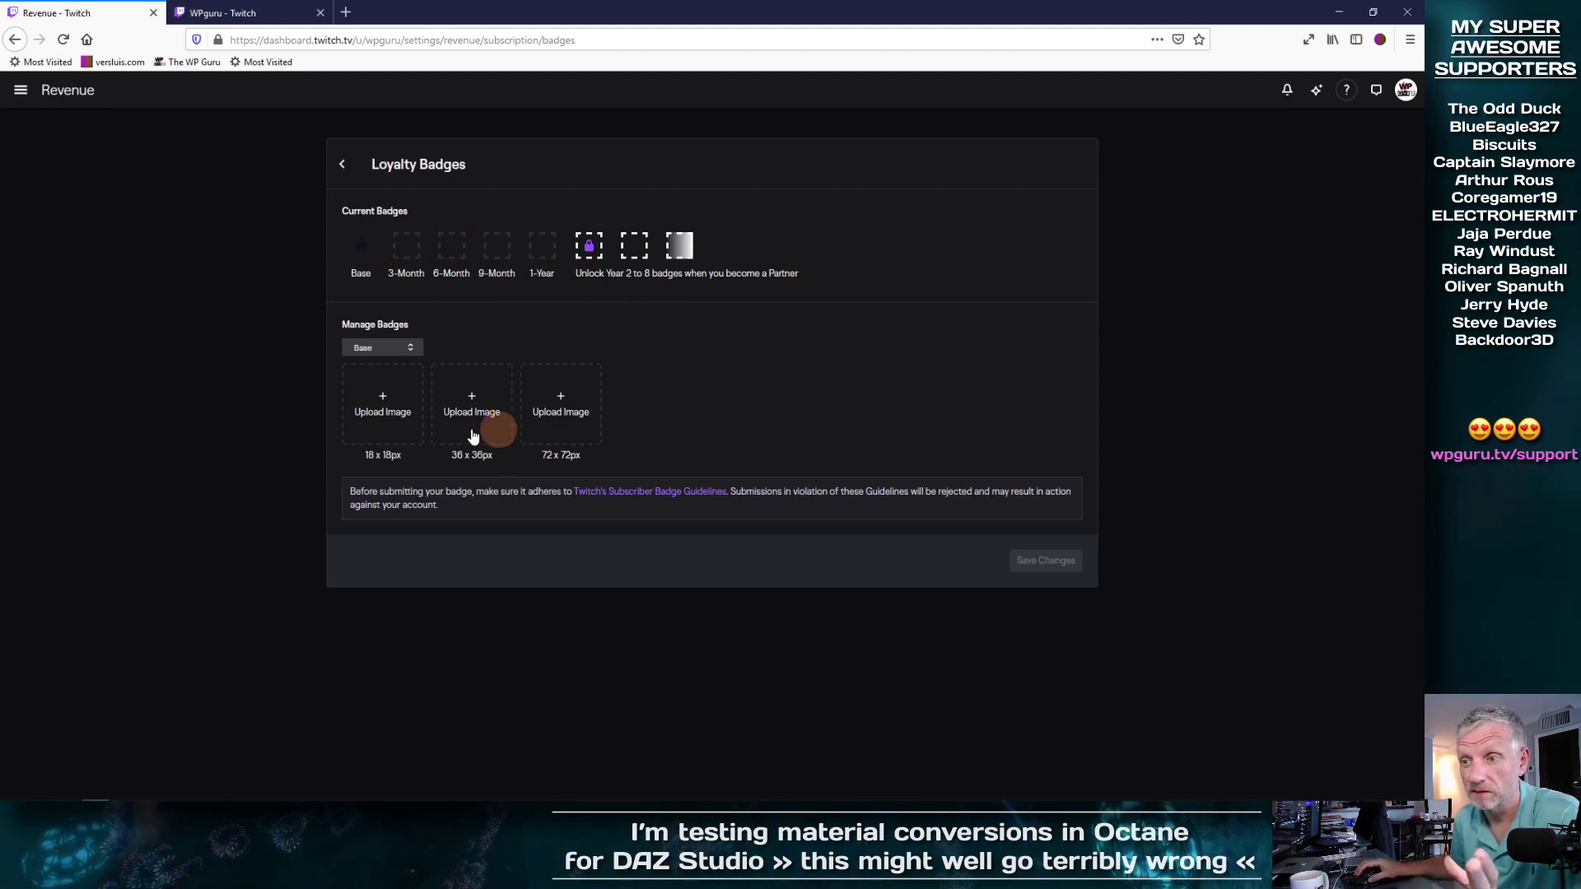
left_click(342, 164)
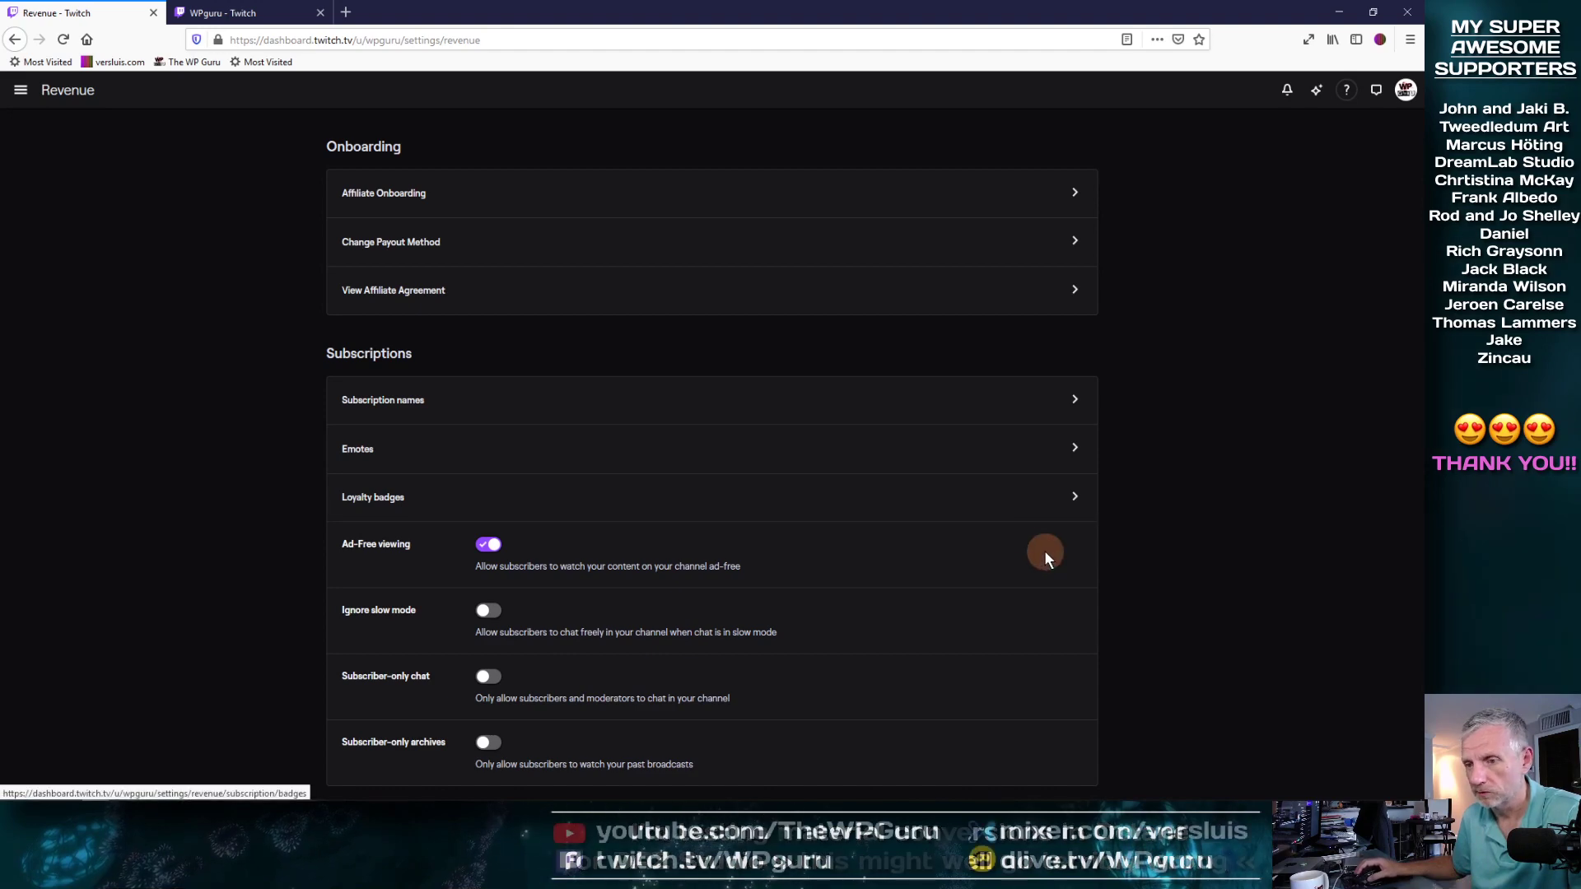
scroll(1045, 550, "down", 1)
scroll(1044, 550, "down", 3)
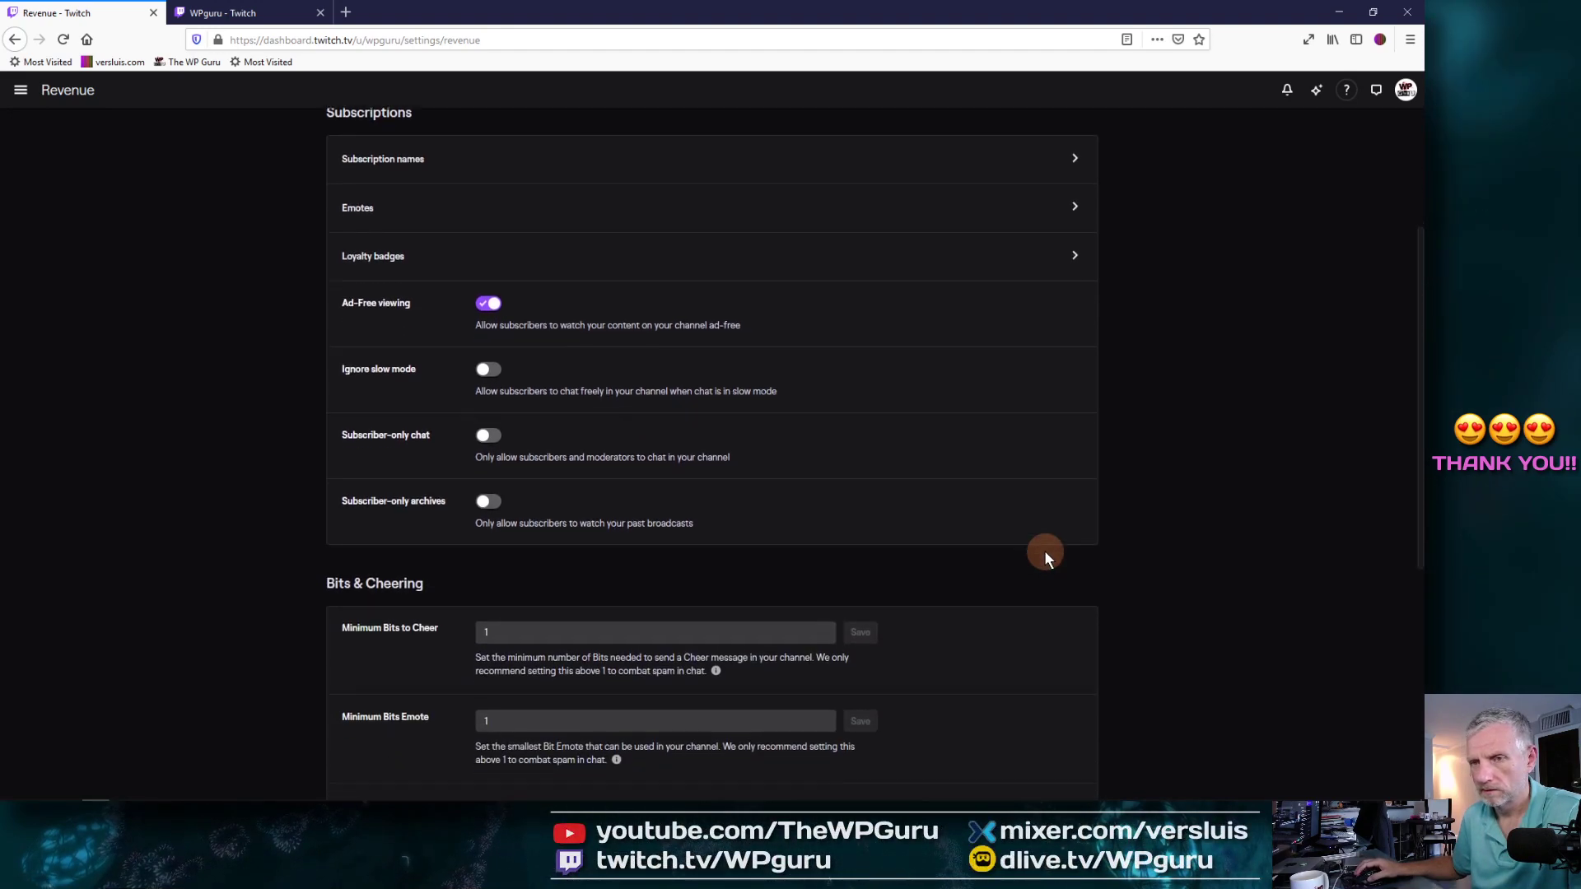
scroll(173, 199, "up", 2)
scroll(173, 200, "up", 2)
Open the Channel preferences and look through the stream key, permissions, accent color, banner, hosting and raid settings
left_click(21, 90)
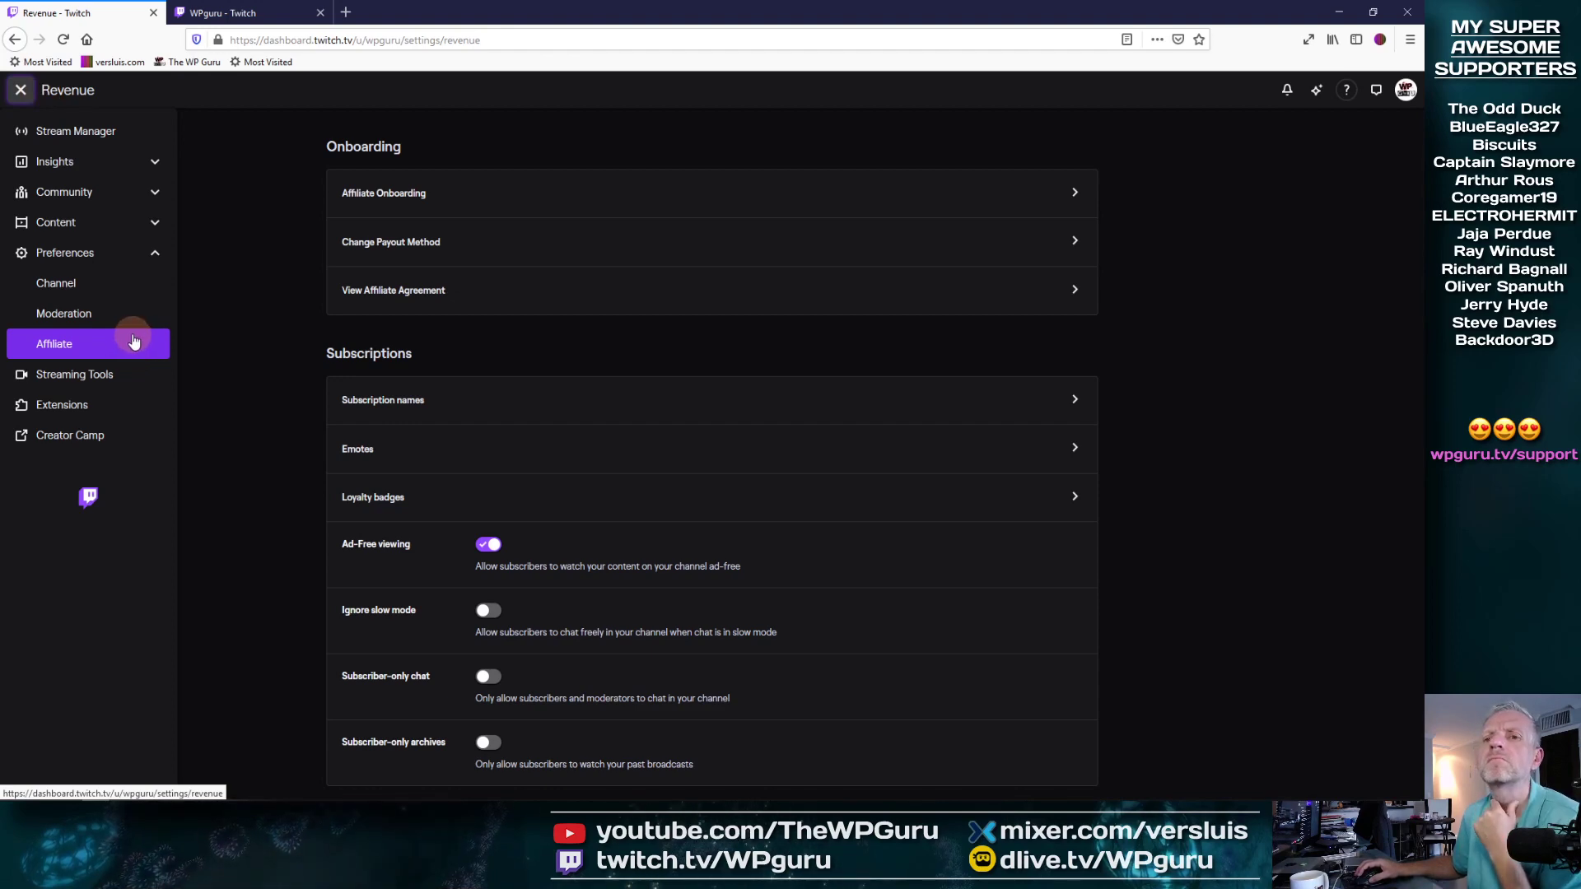
left_click(124, 286)
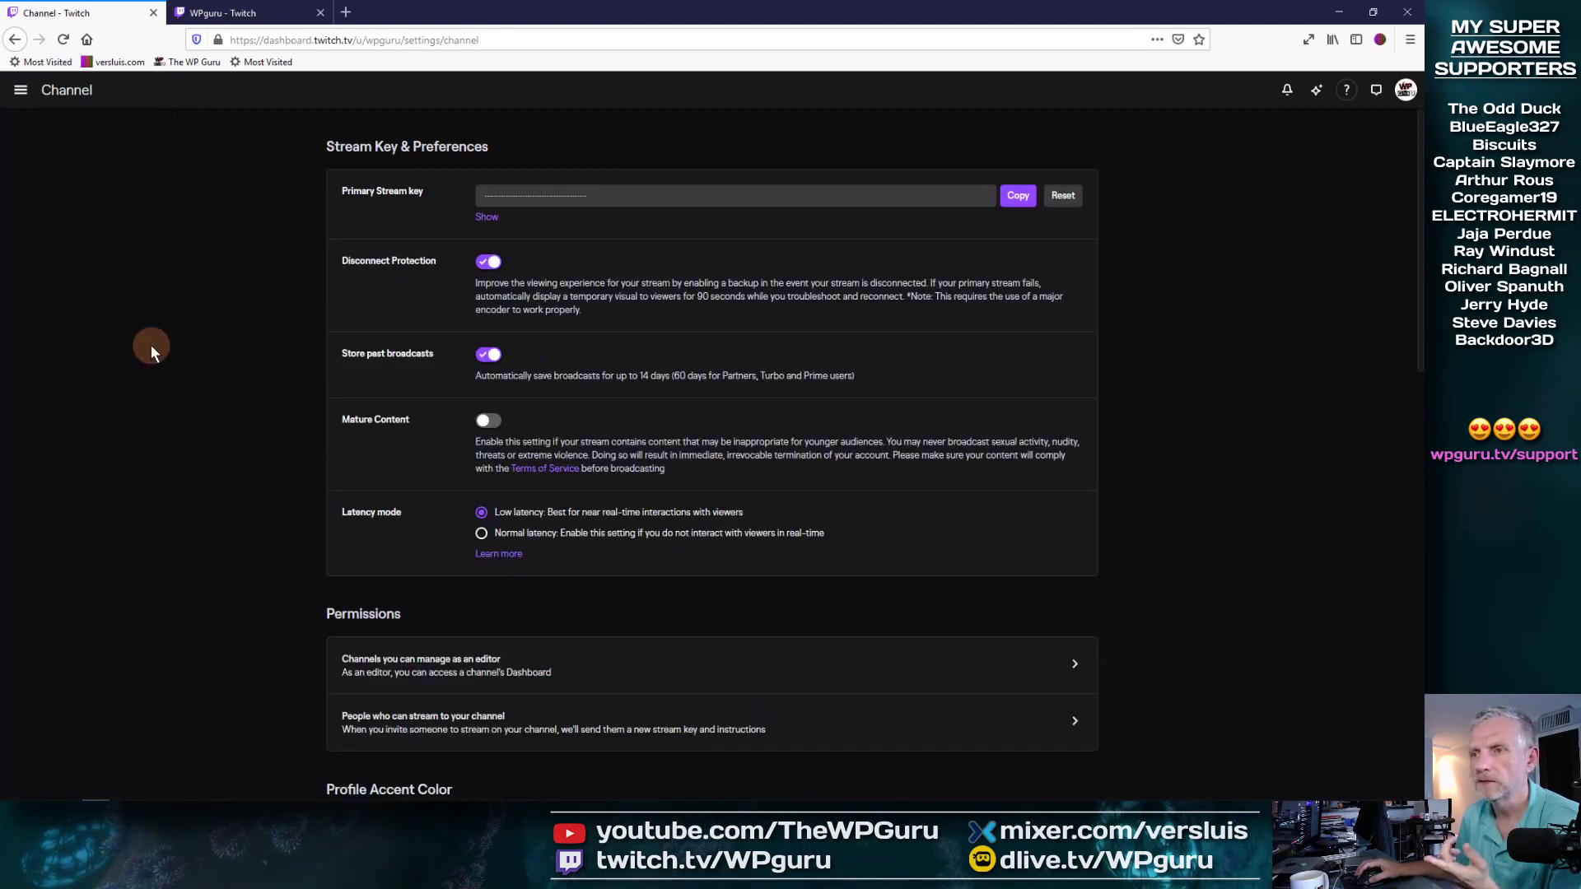
scroll(1293, 318, "down", 3)
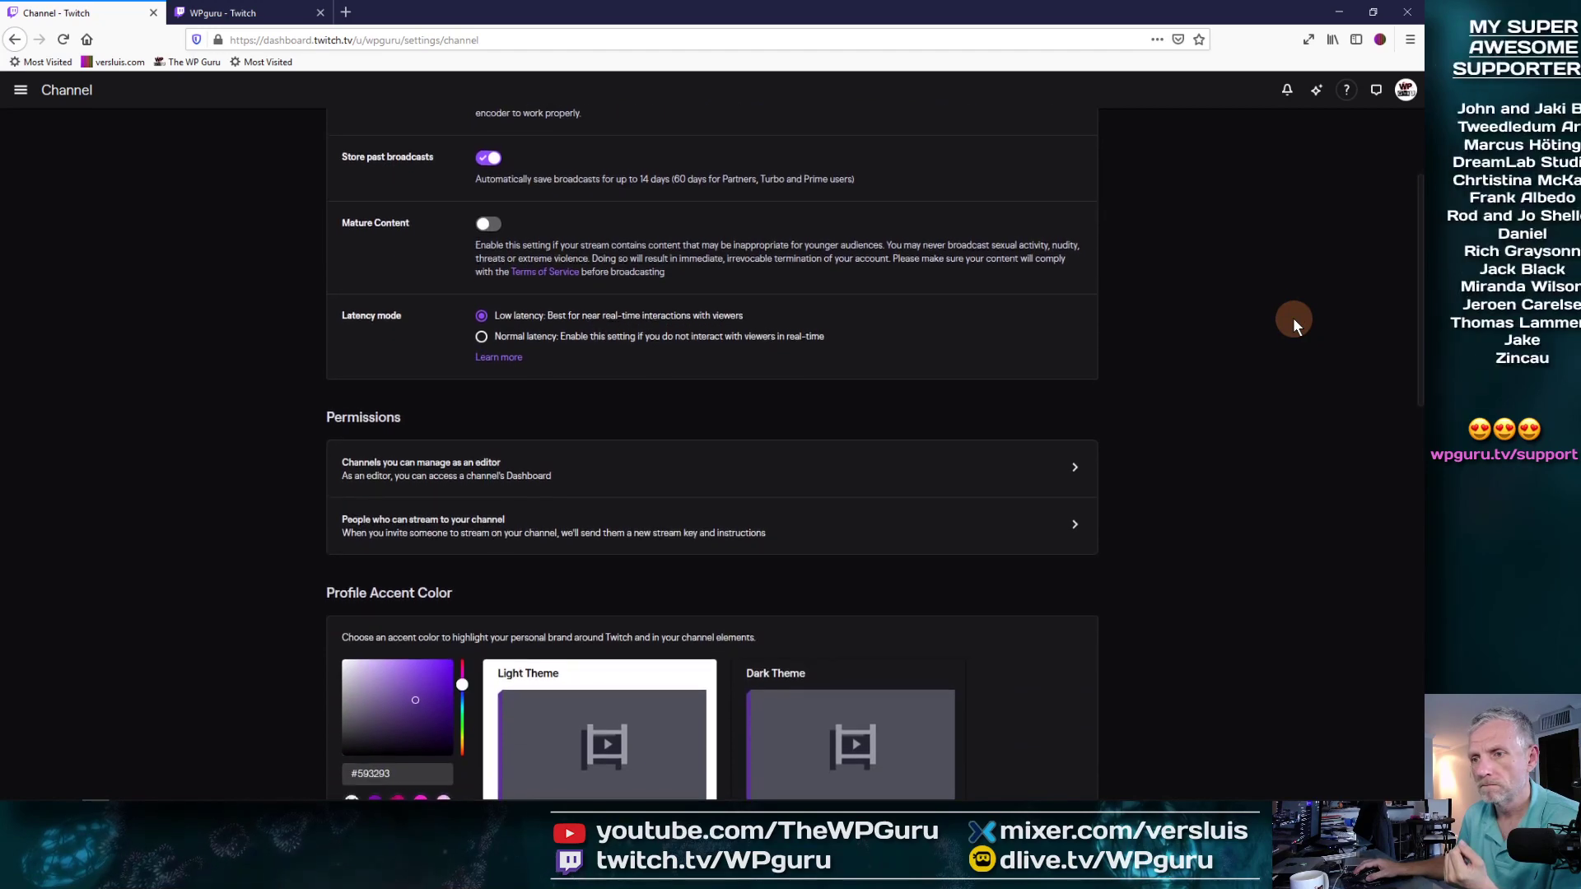
scroll(1293, 317, "down", 10)
scroll(1293, 318, "down", 6)
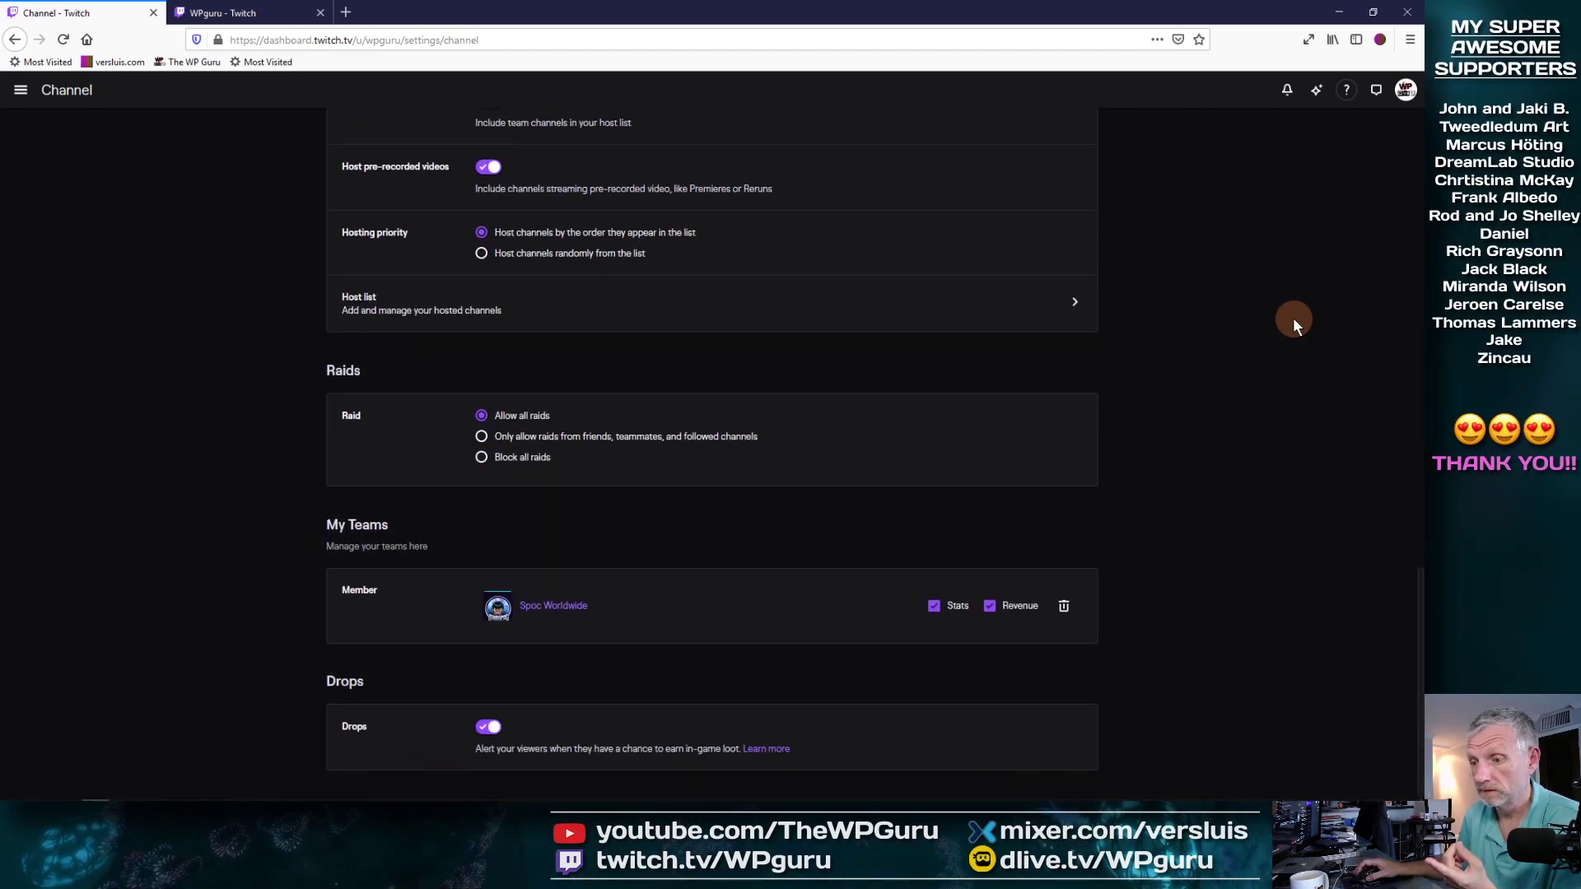
scroll(1293, 318, "up", 12)
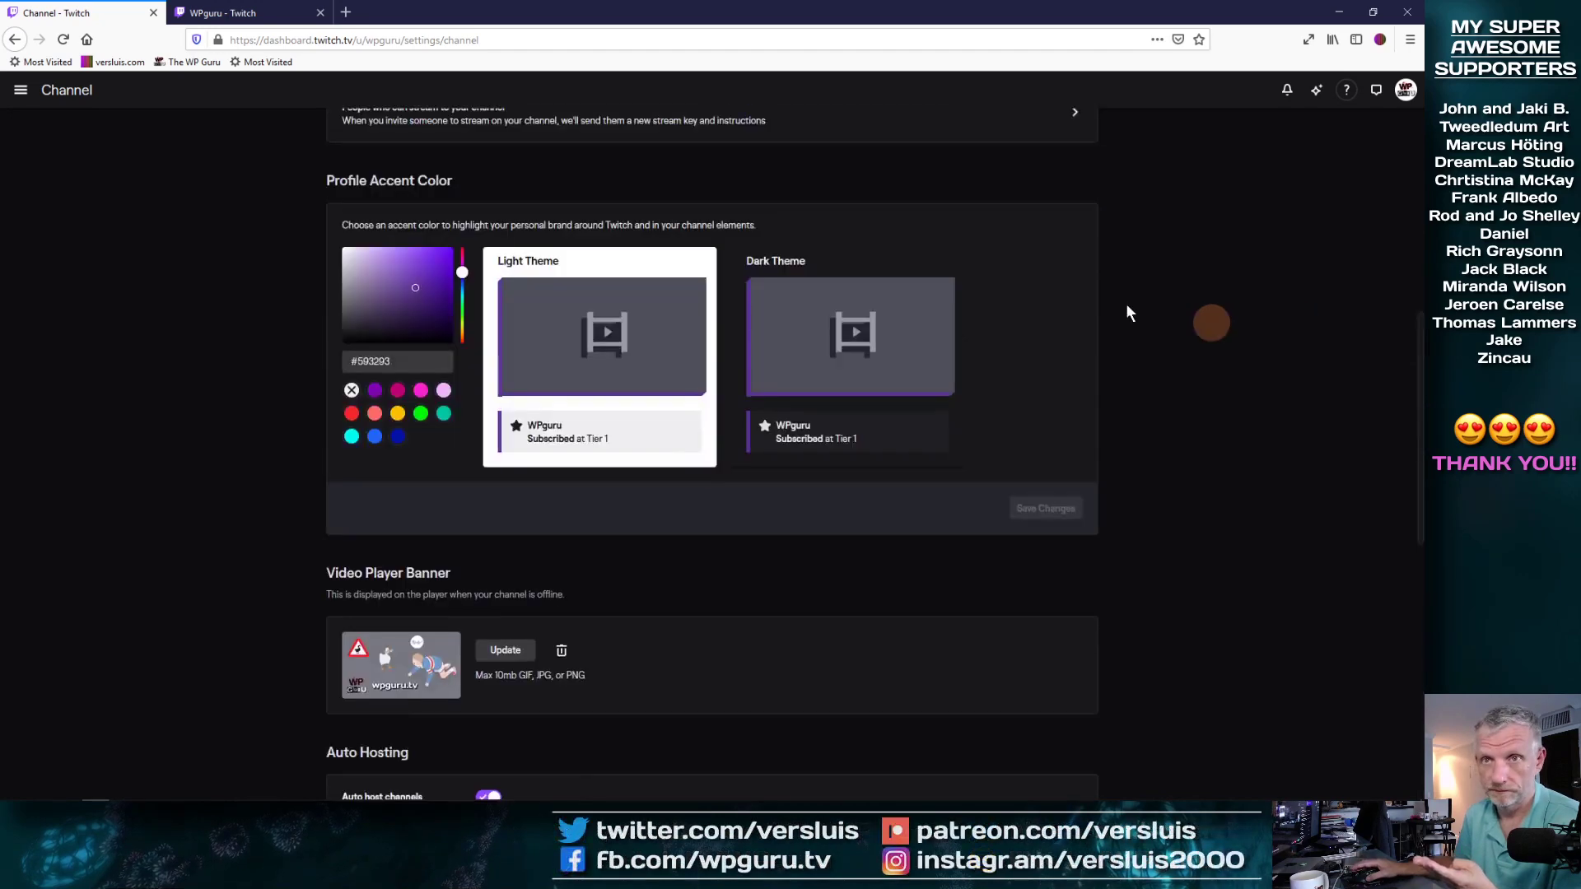
Open the Affiliate revenue settings and look through the subscription, bits, community support and ads options for channel point customisation
left_click(18, 92)
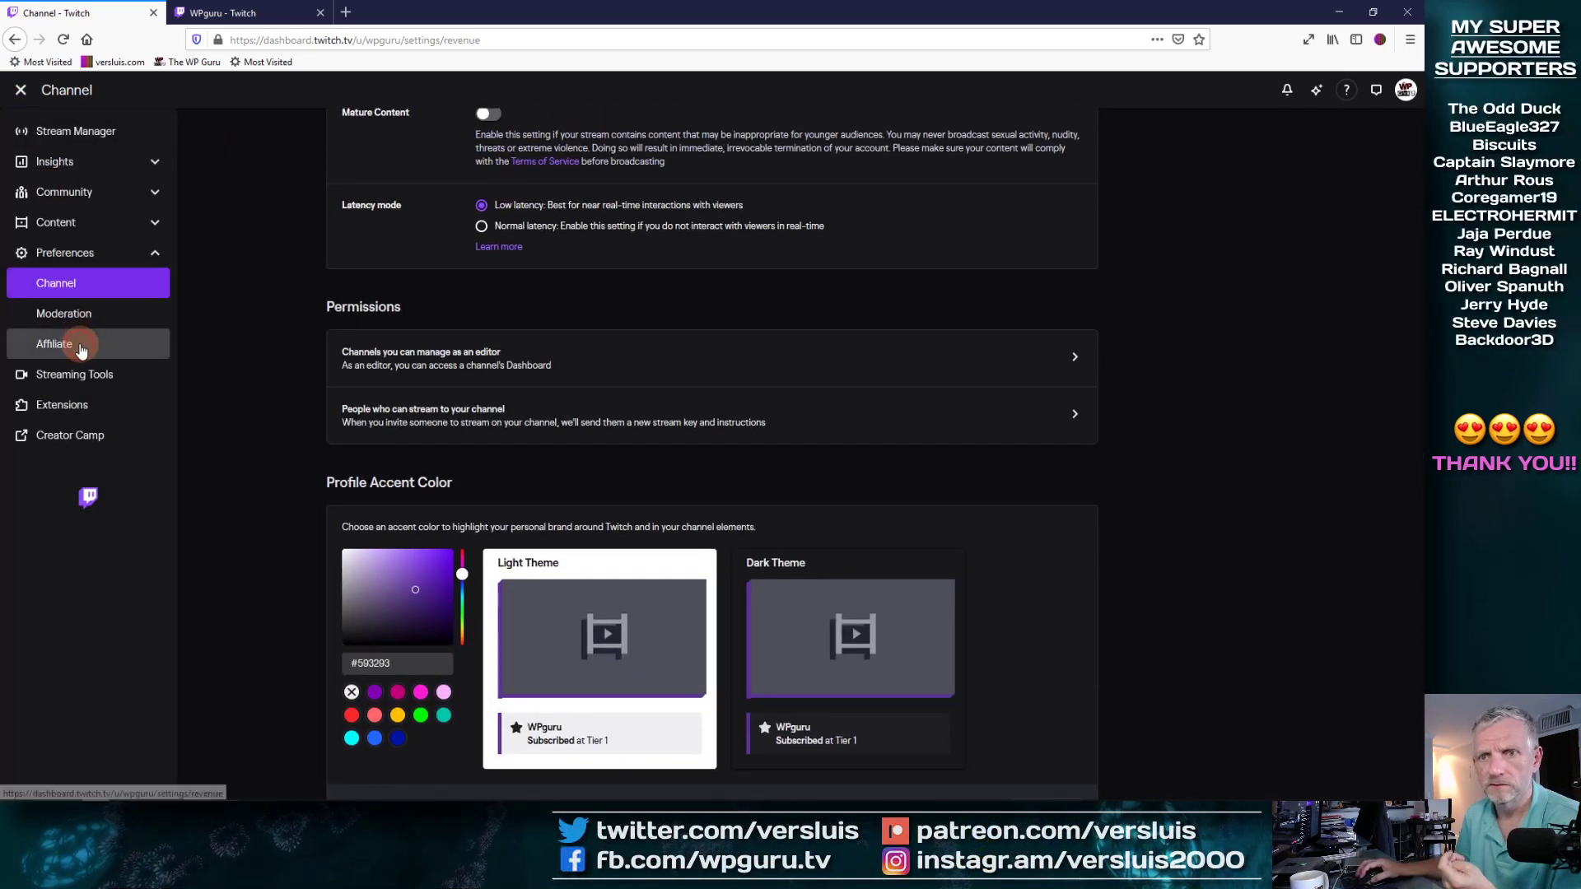
left_click(118, 339)
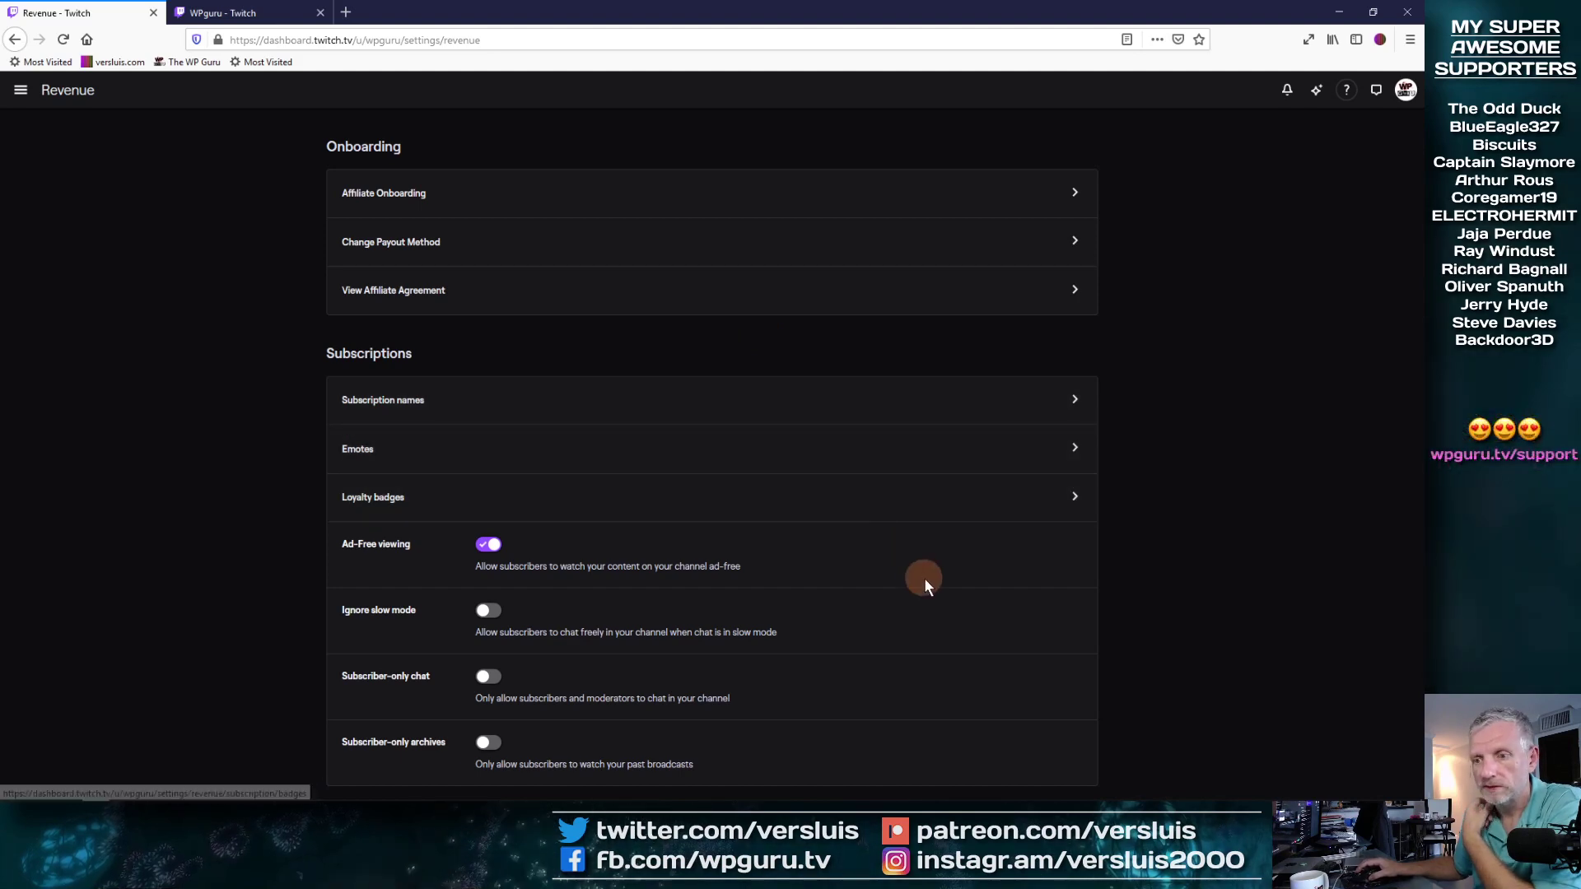
scroll(988, 576, "down", 1)
scroll(990, 580, "down", 3)
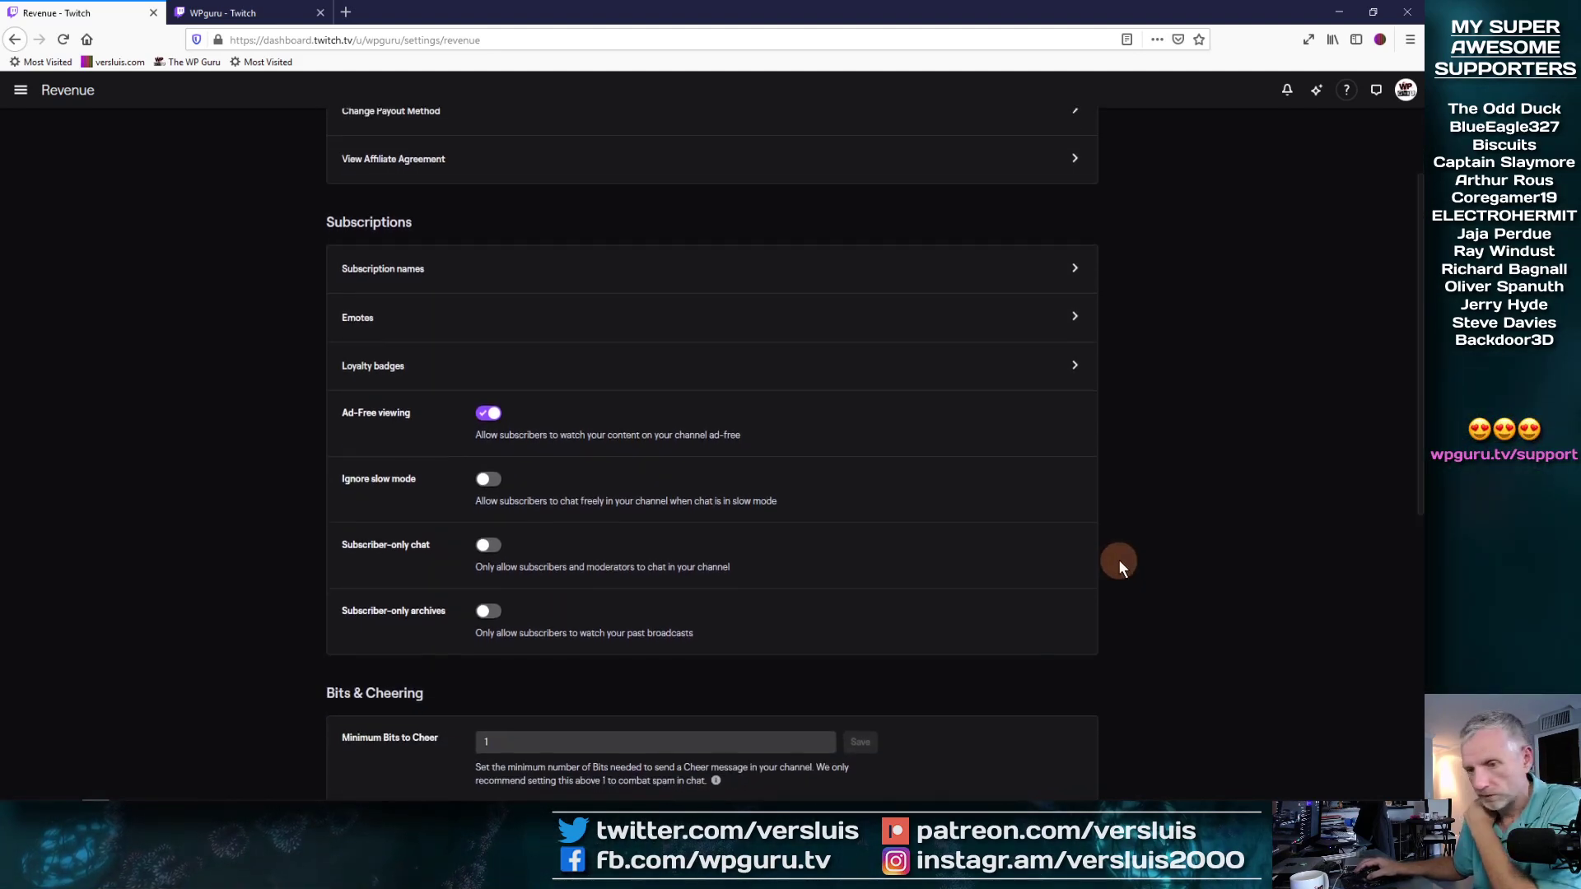
scroll(1119, 562, "down", 3)
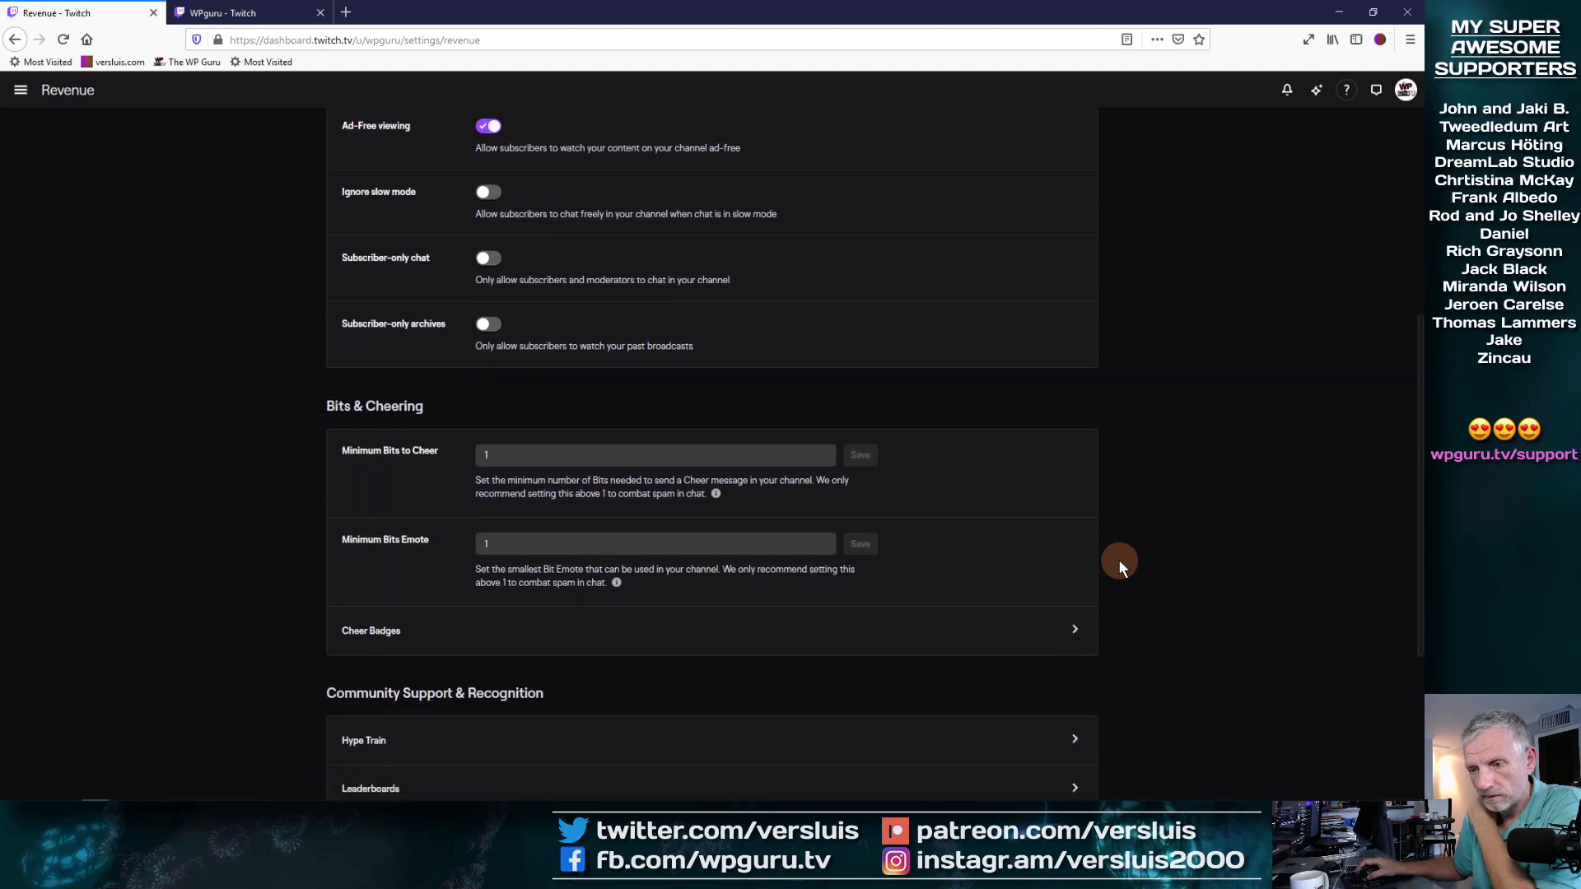
scroll(1119, 562, "down", 3)
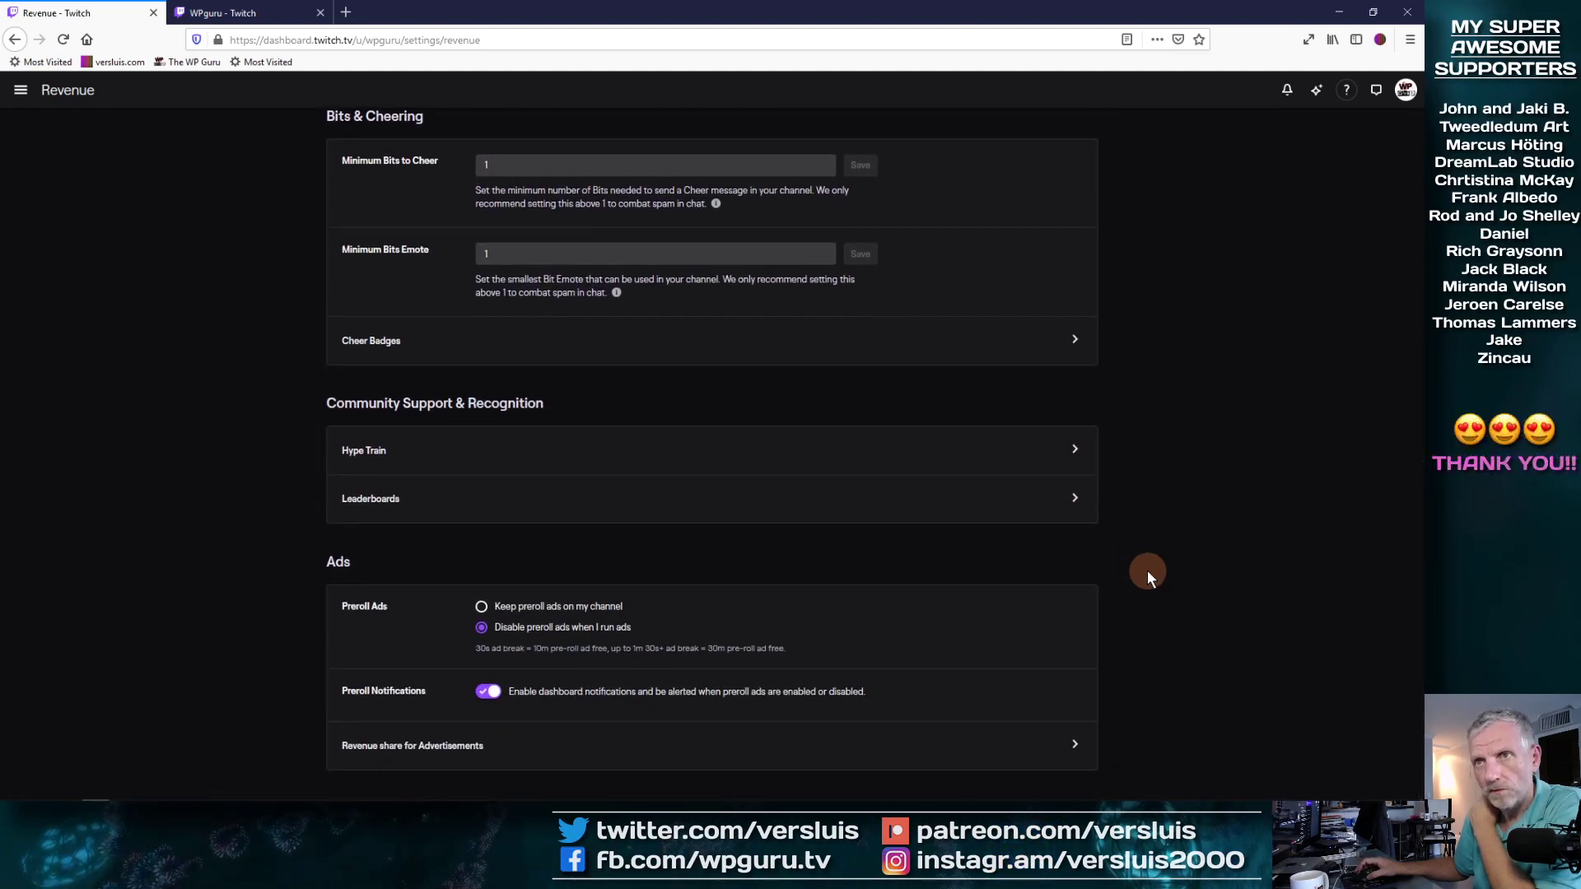
scroll(1148, 570, "up", 6)
Search the web in a new browser tab for "channel points customize twitch"
left_click(346, 13)
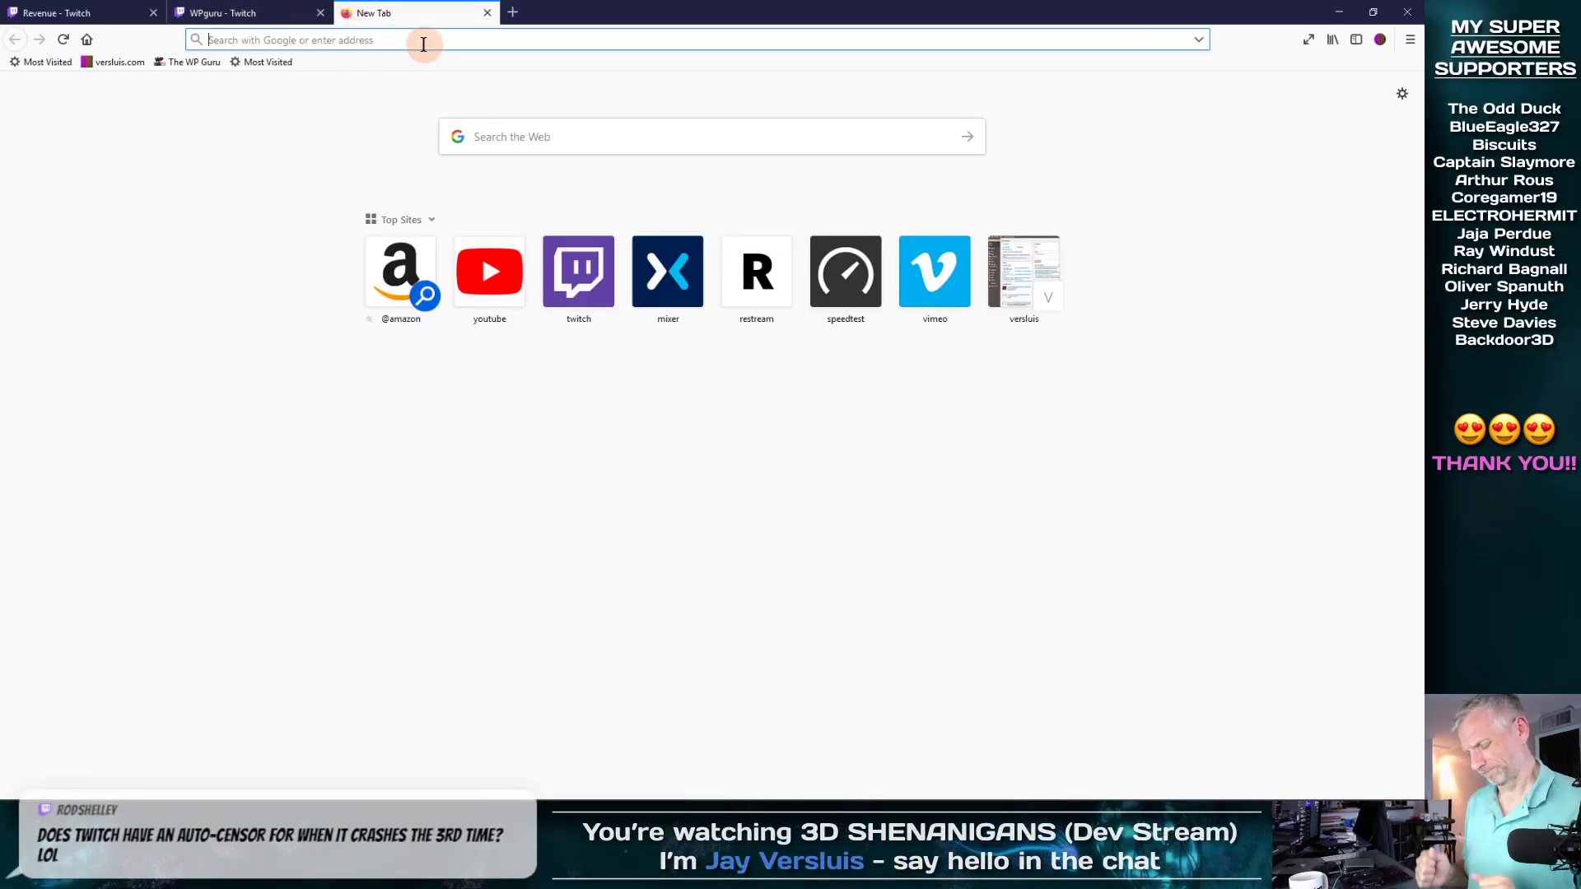
type("channel; point")
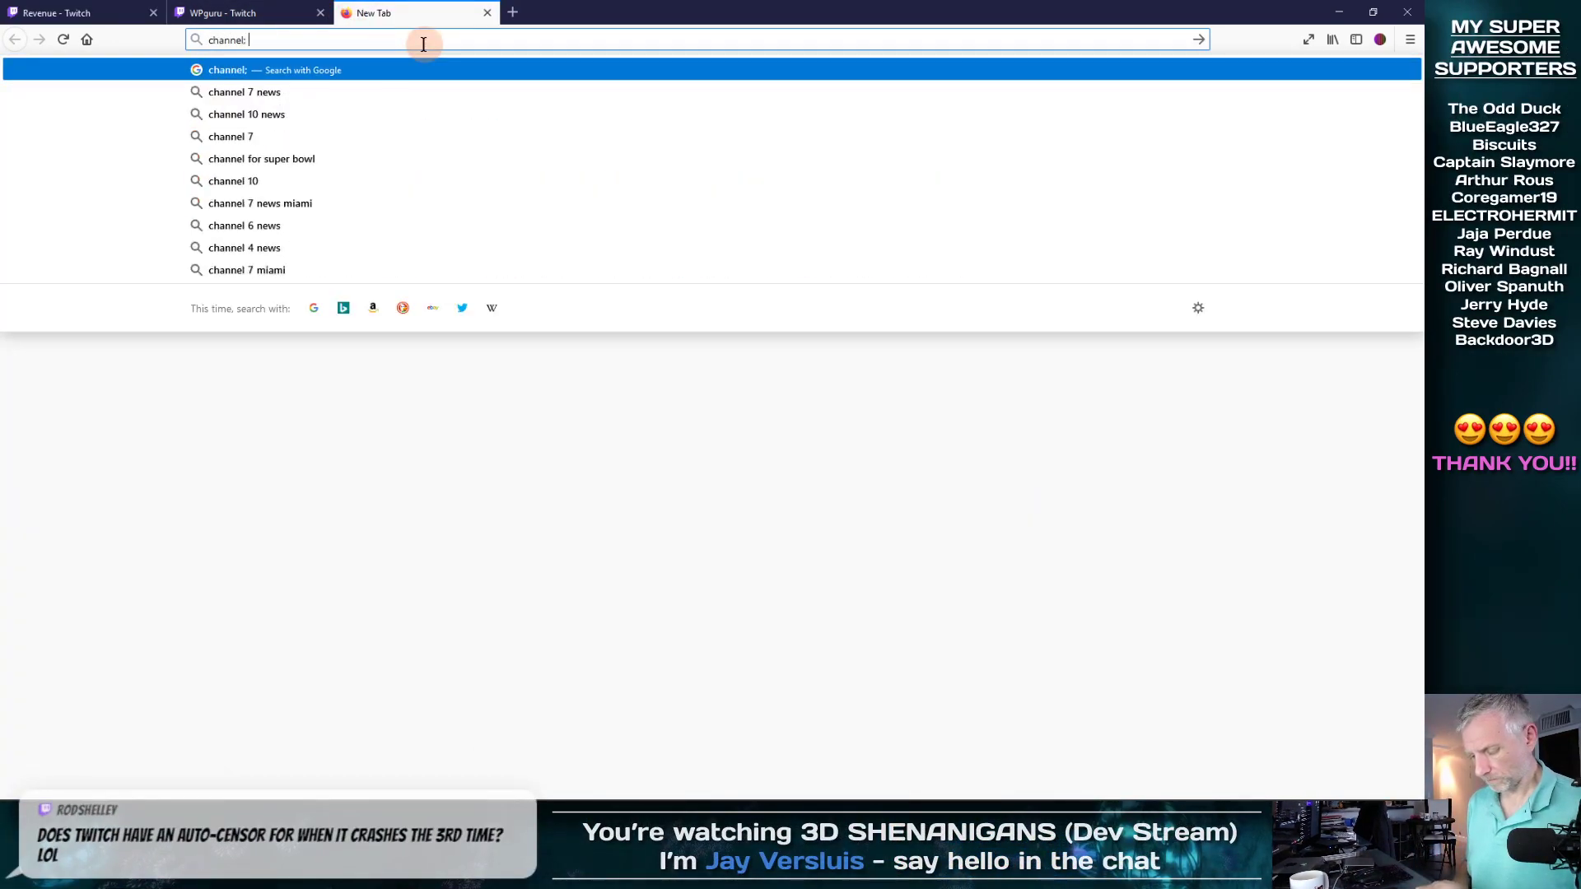
key("BackSpace")
key("BackSpace")
key("BackSpace")
key("BackSpace")
key("BackSpace")
key("BackSpace")
key("BackSpace")
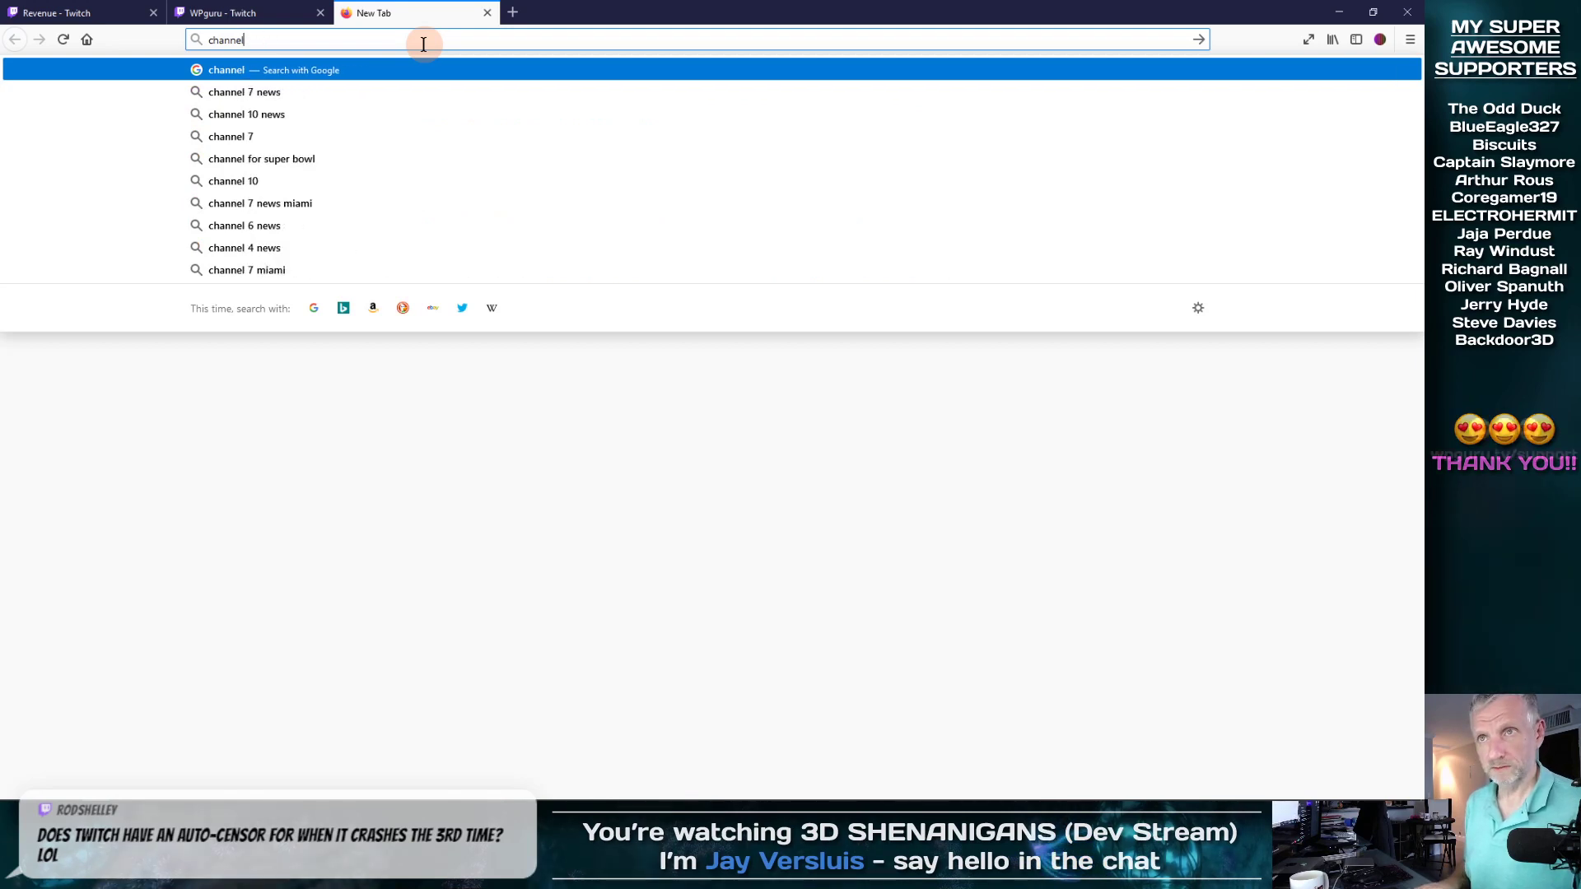
type("points cvu")
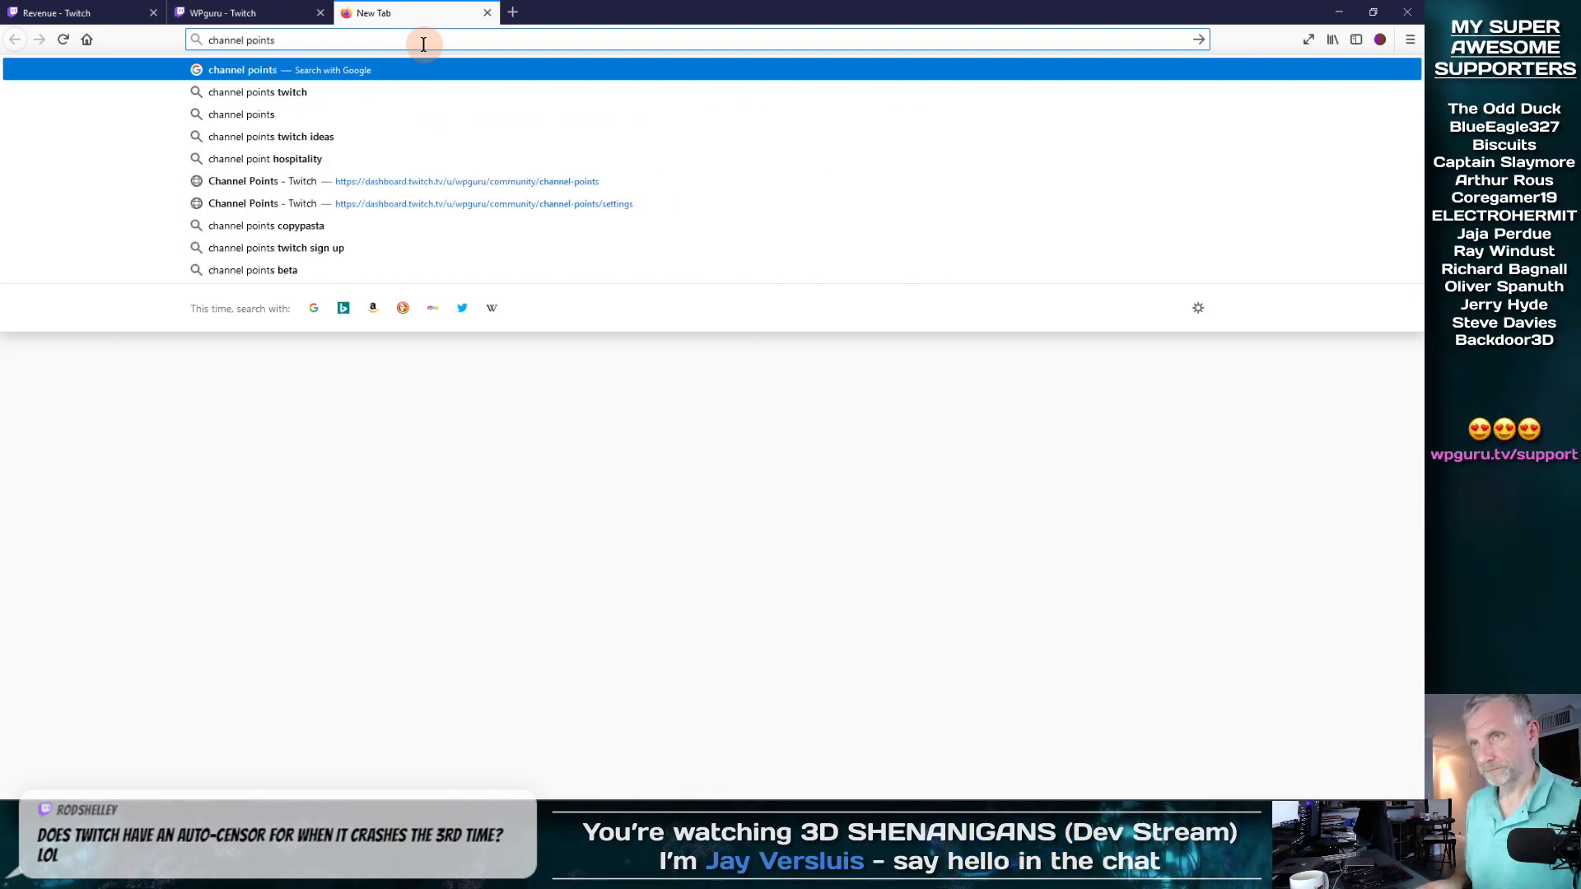
key("BackSpace")
key("BackSpace")
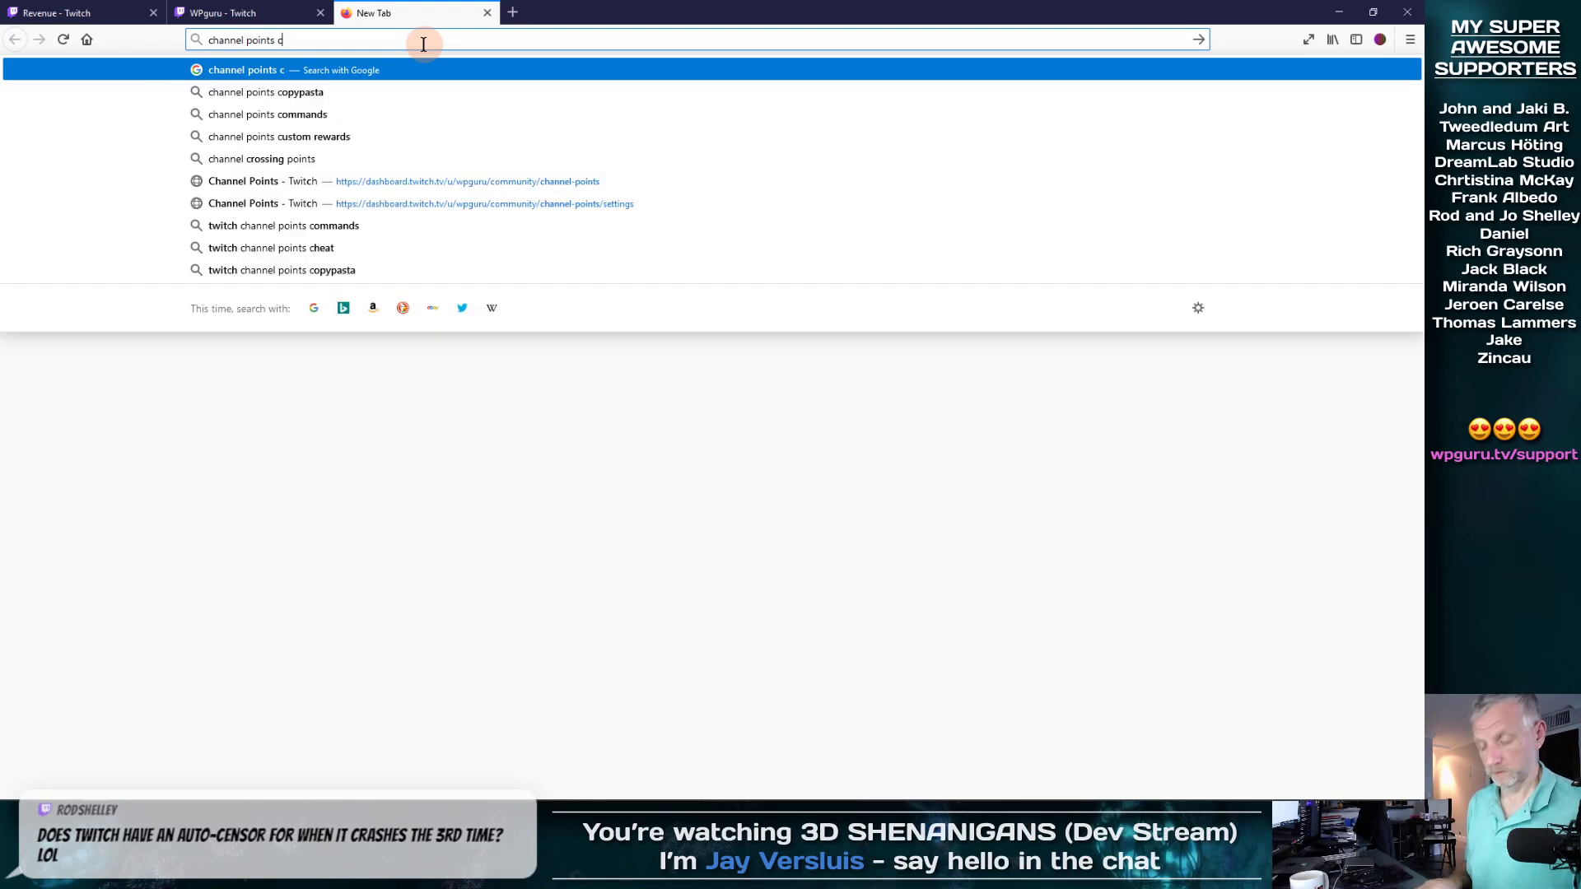
type("ustomize")
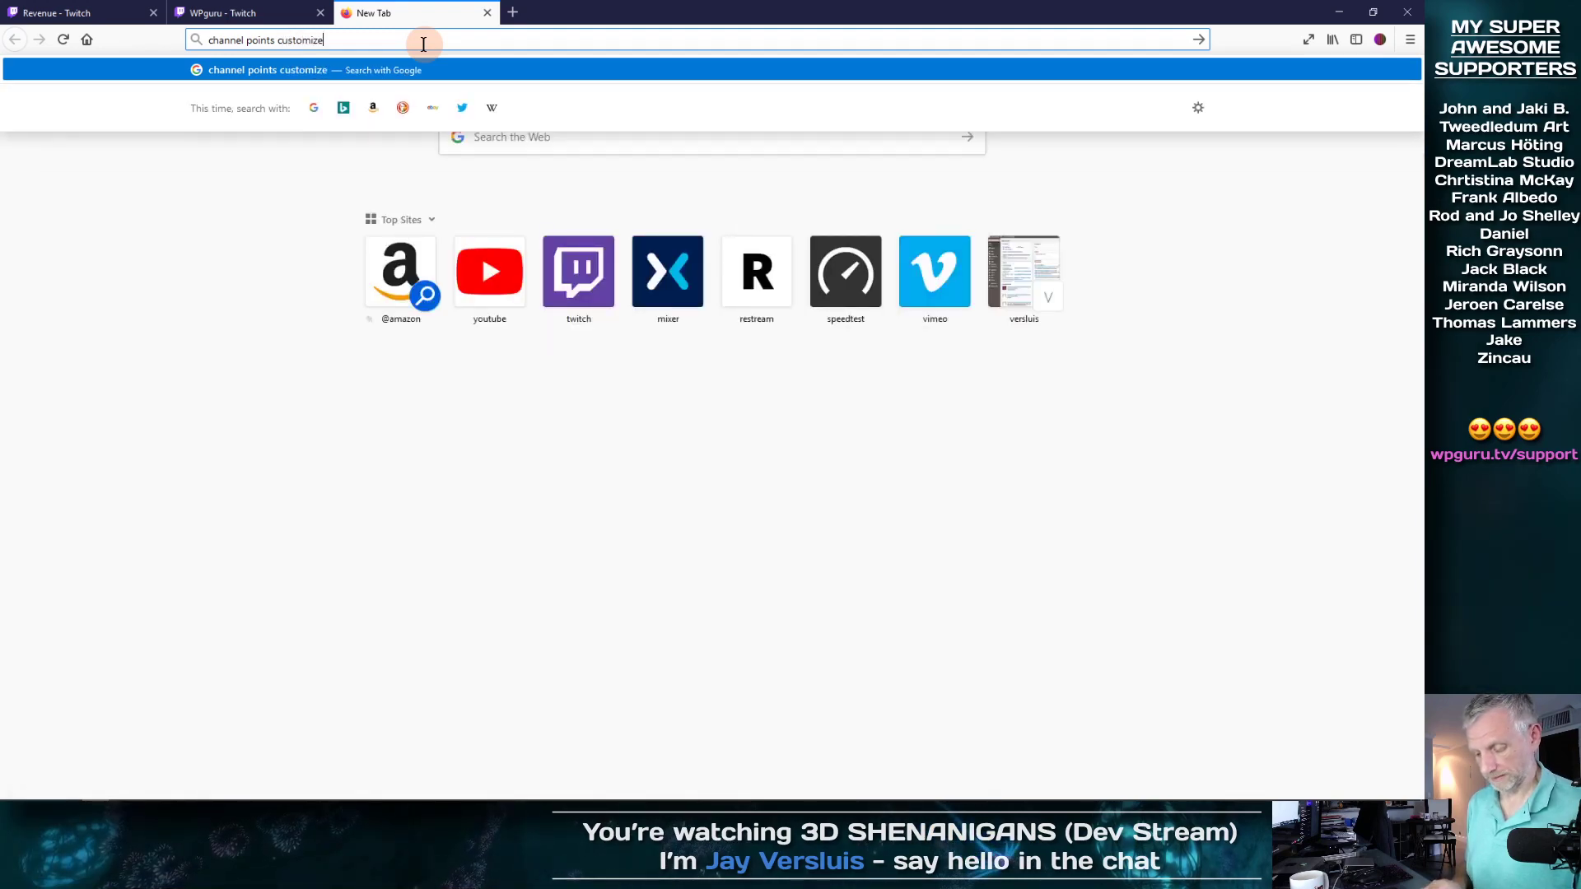
type(" twitch")
key("Return")
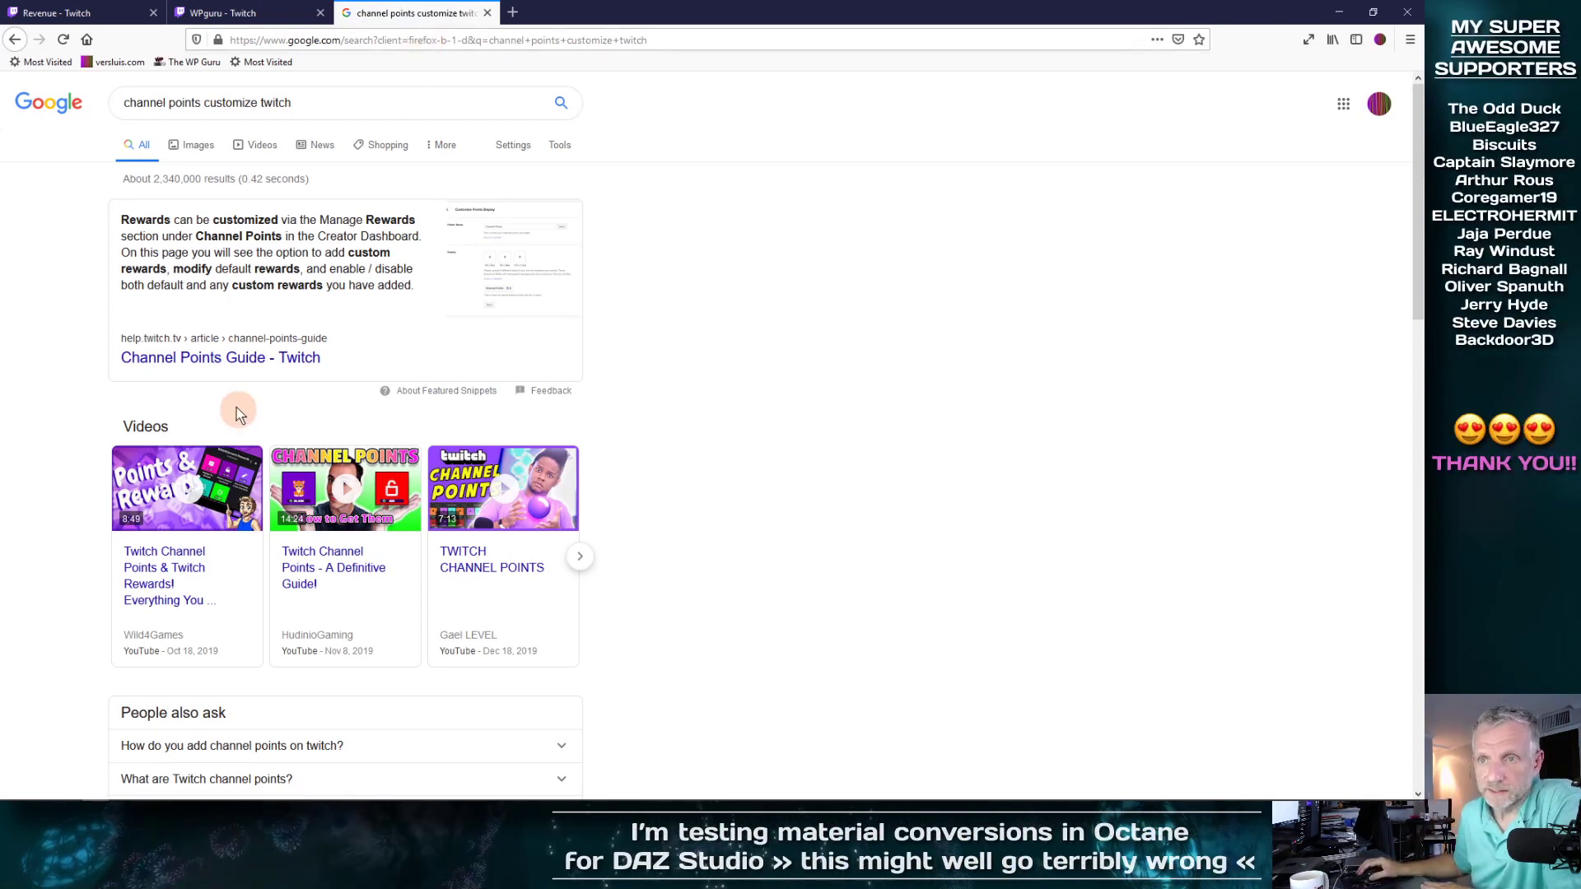
Open Twitch's Channel Points Guide in its own tab and read how viewers earn points, including the earn rates table
right_click(284, 360)
left_click(290, 366)
key("ctrl+Tab")
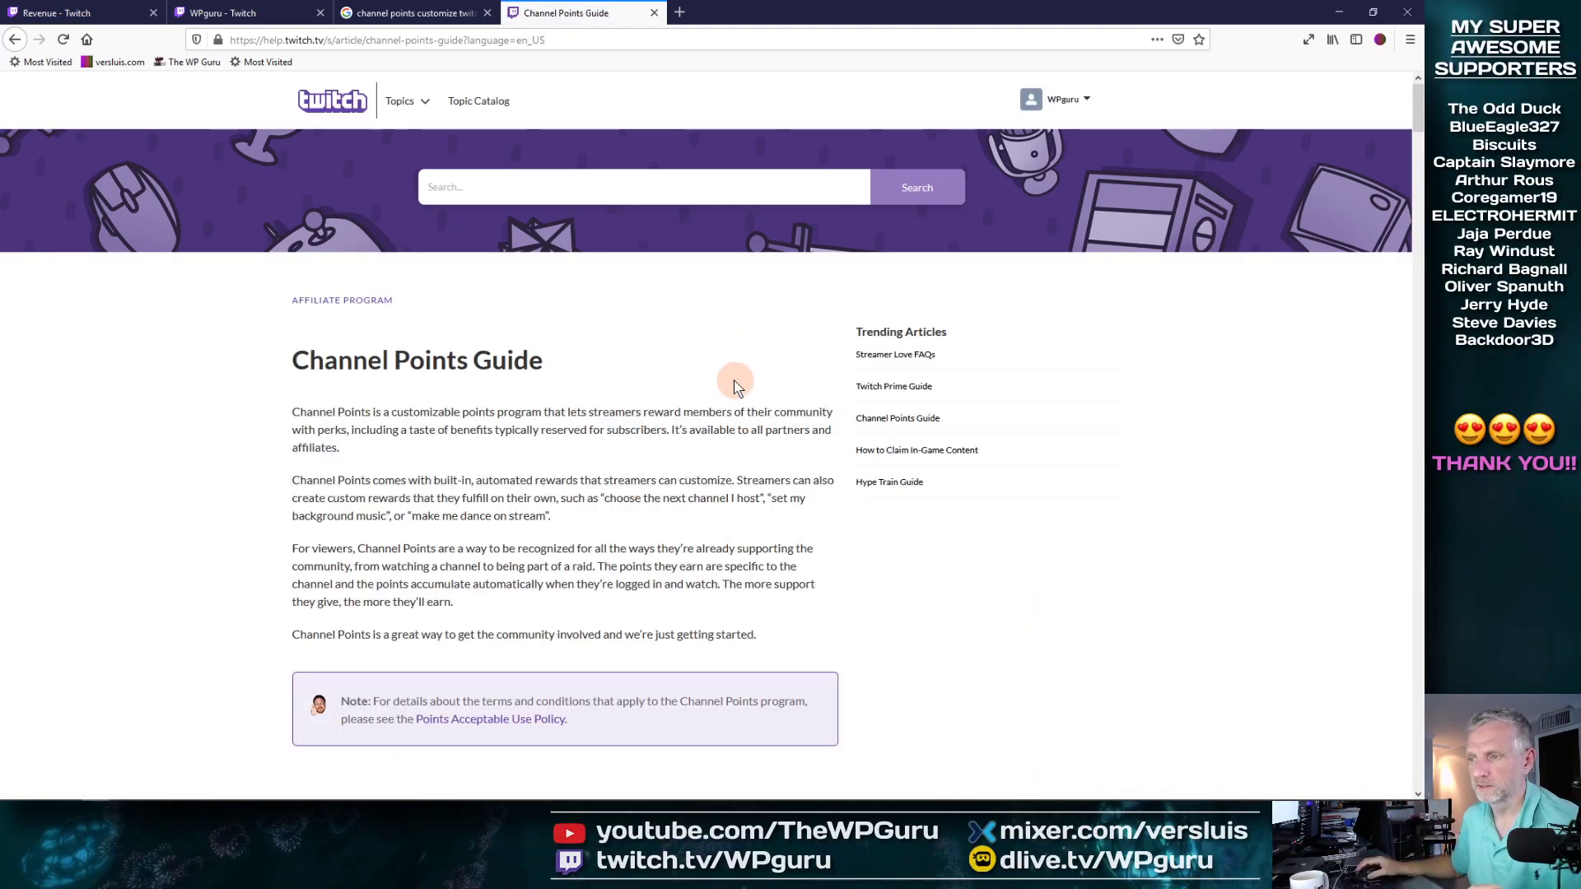
scroll(757, 449, "down", 3)
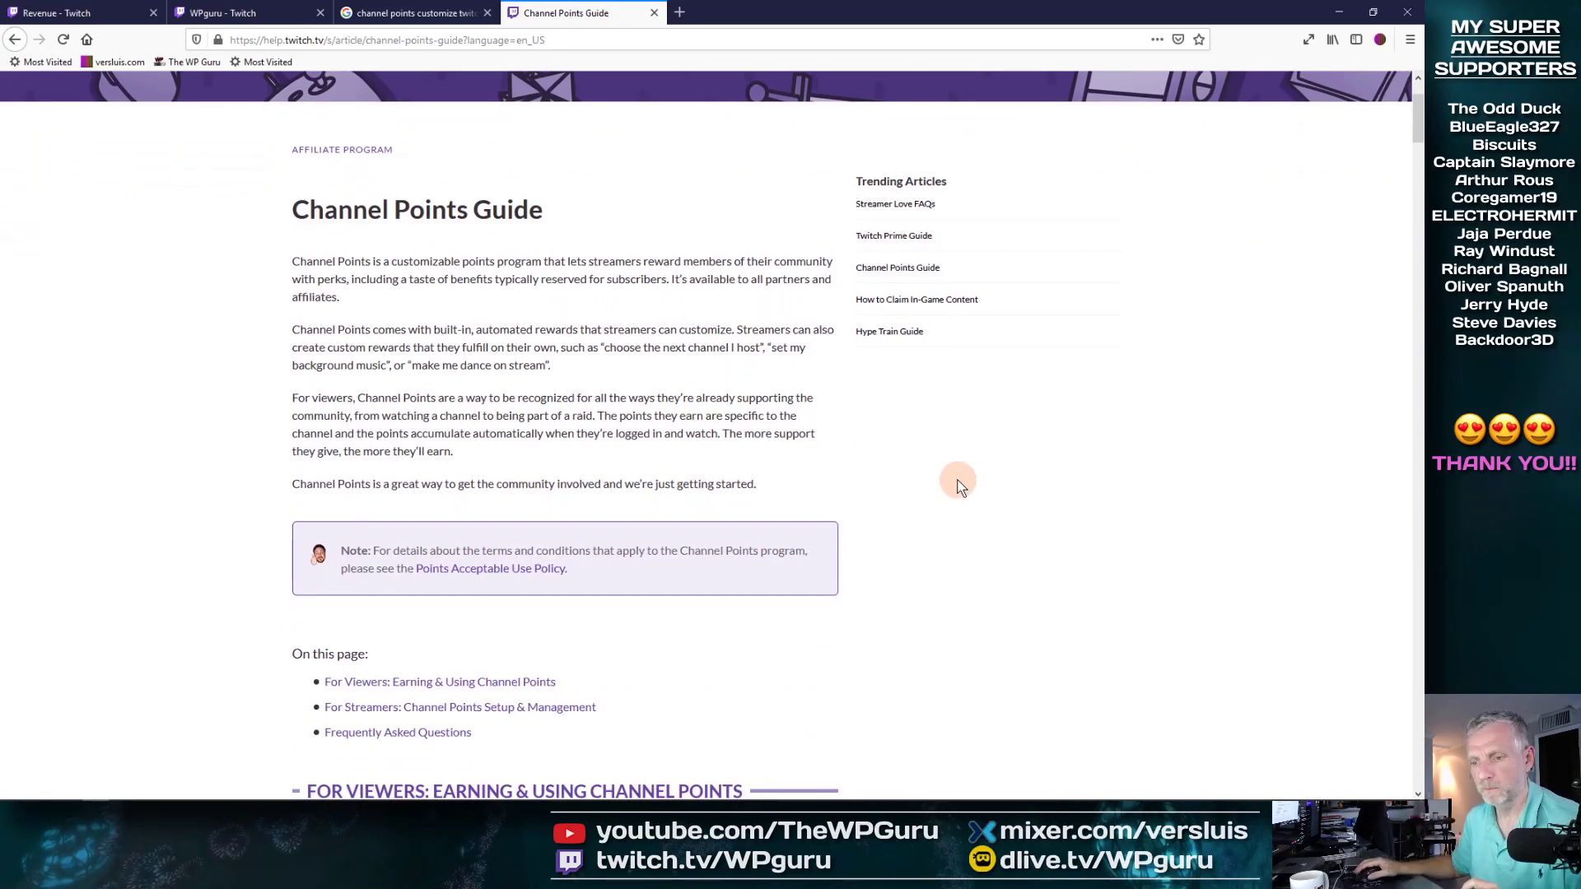
scroll(959, 486, "down", 10)
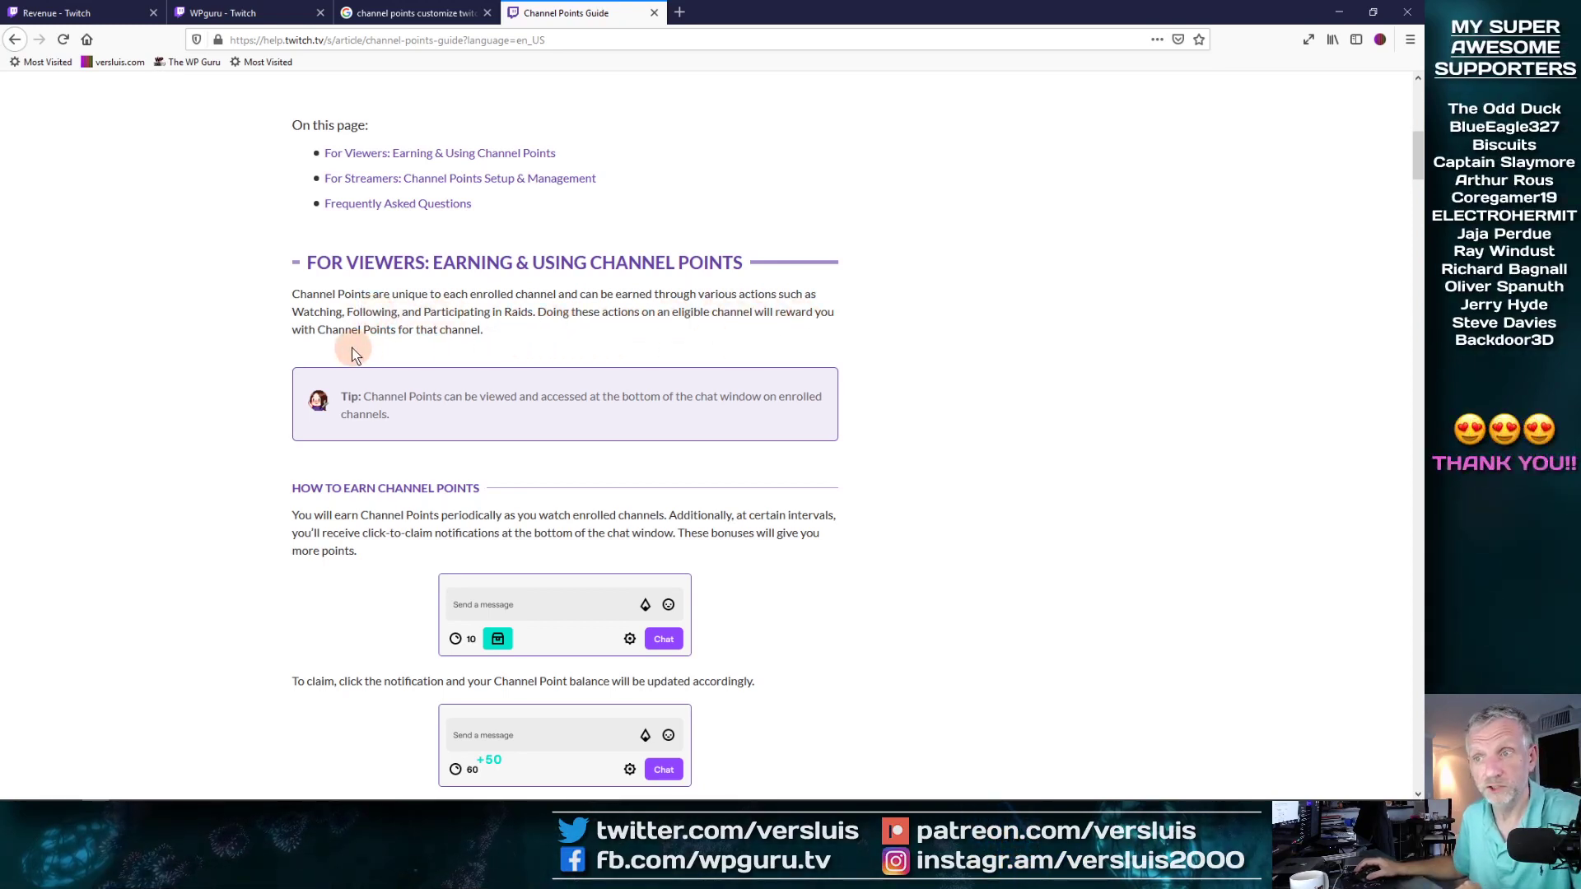
scroll(449, 347, "down", 5)
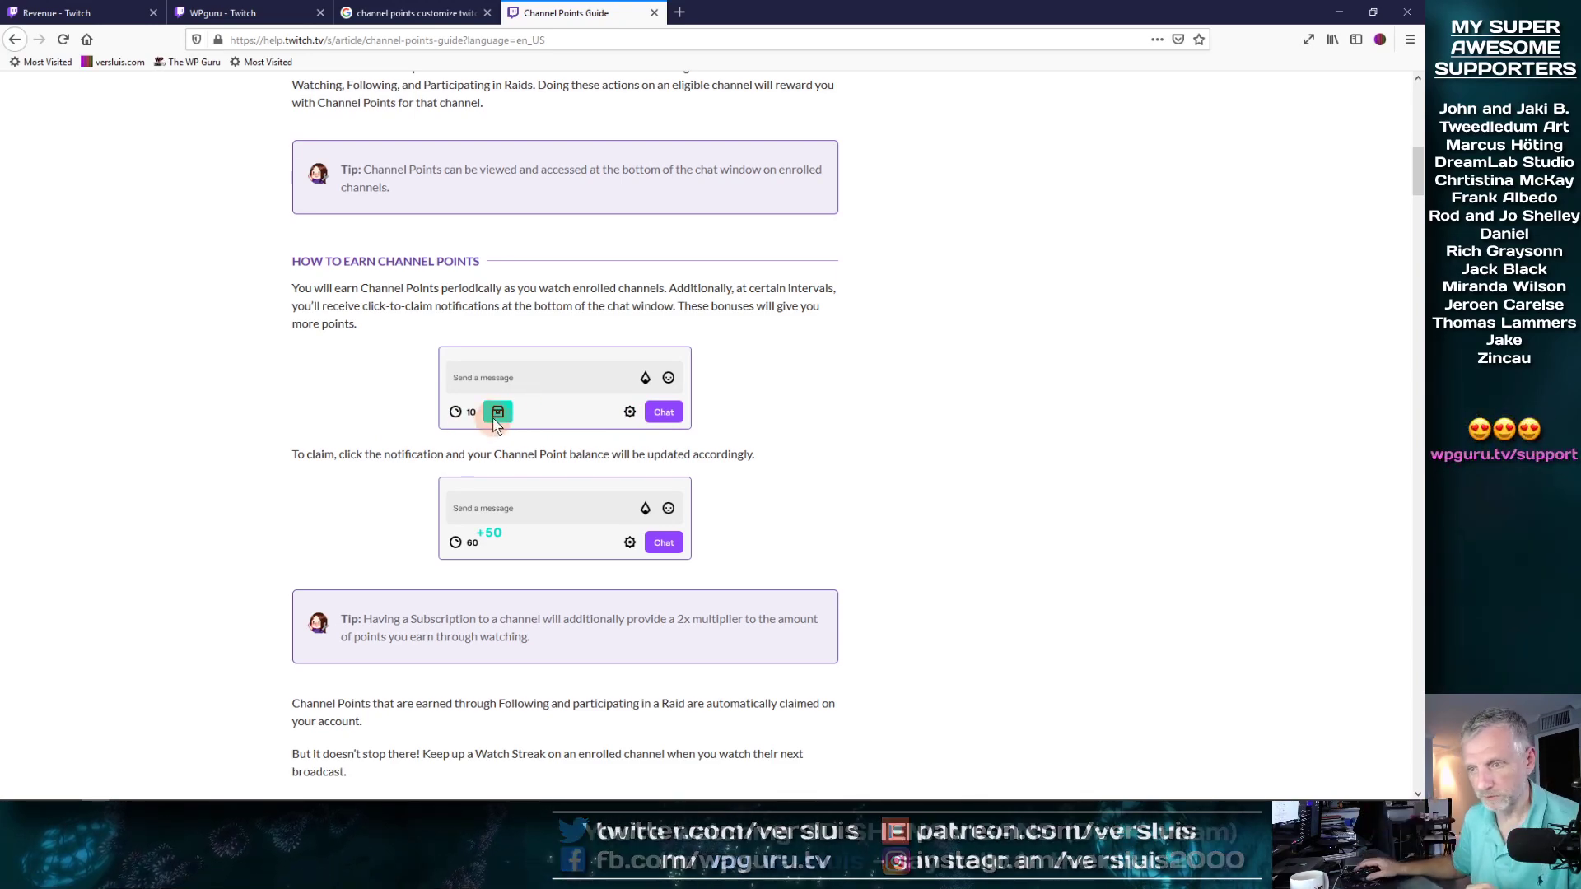
scroll(494, 420, "down", 4)
scroll(426, 445, "down", 6)
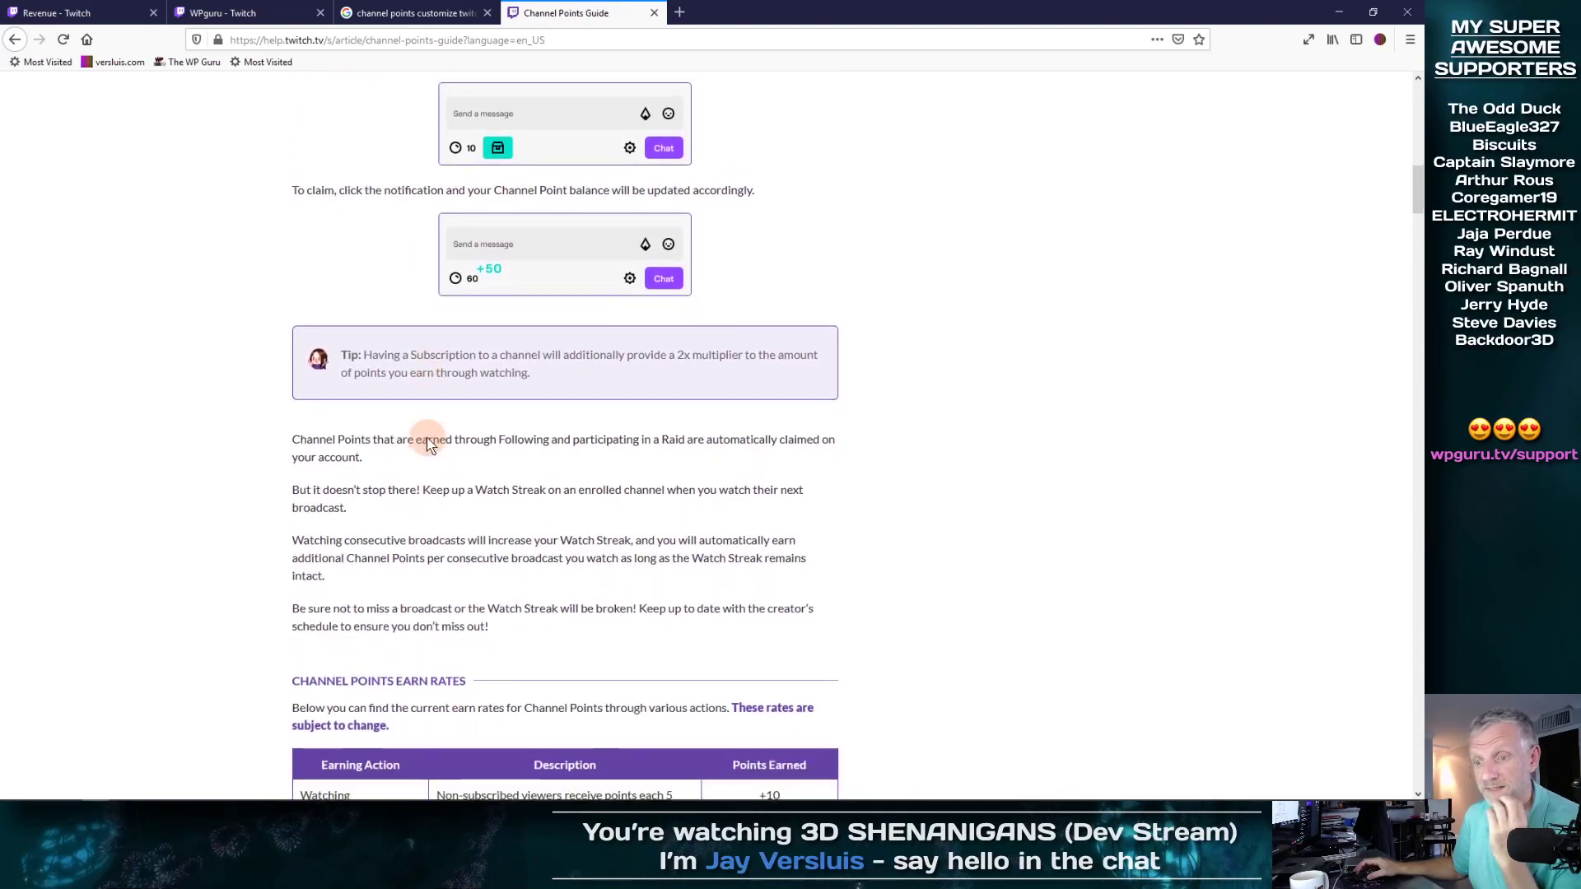
scroll(239, 429, "down", 5)
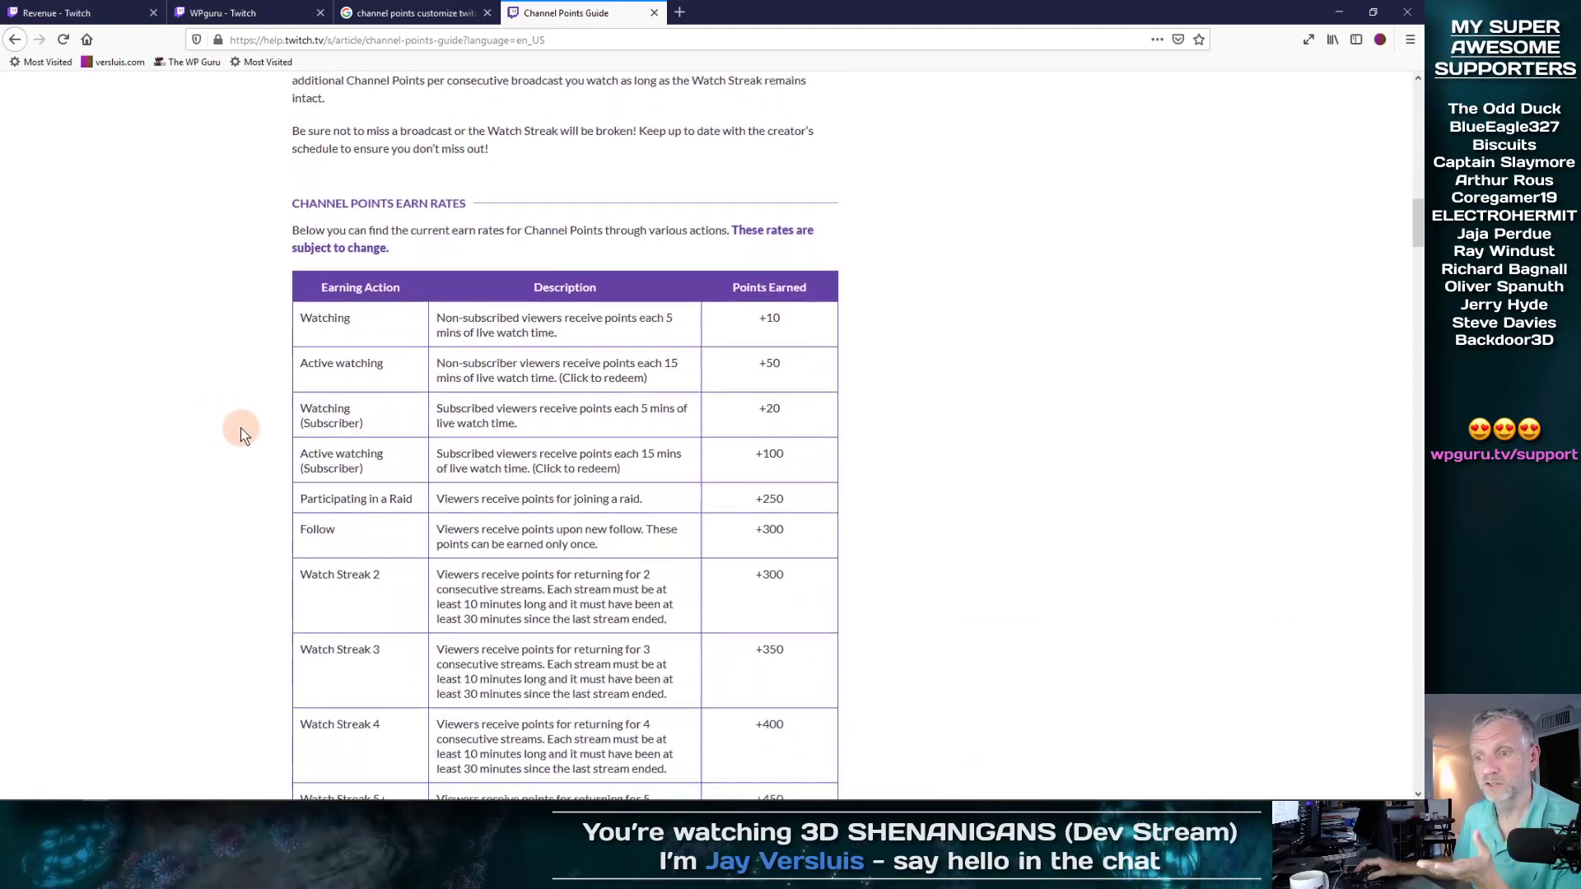
scroll(241, 434, "down", 5)
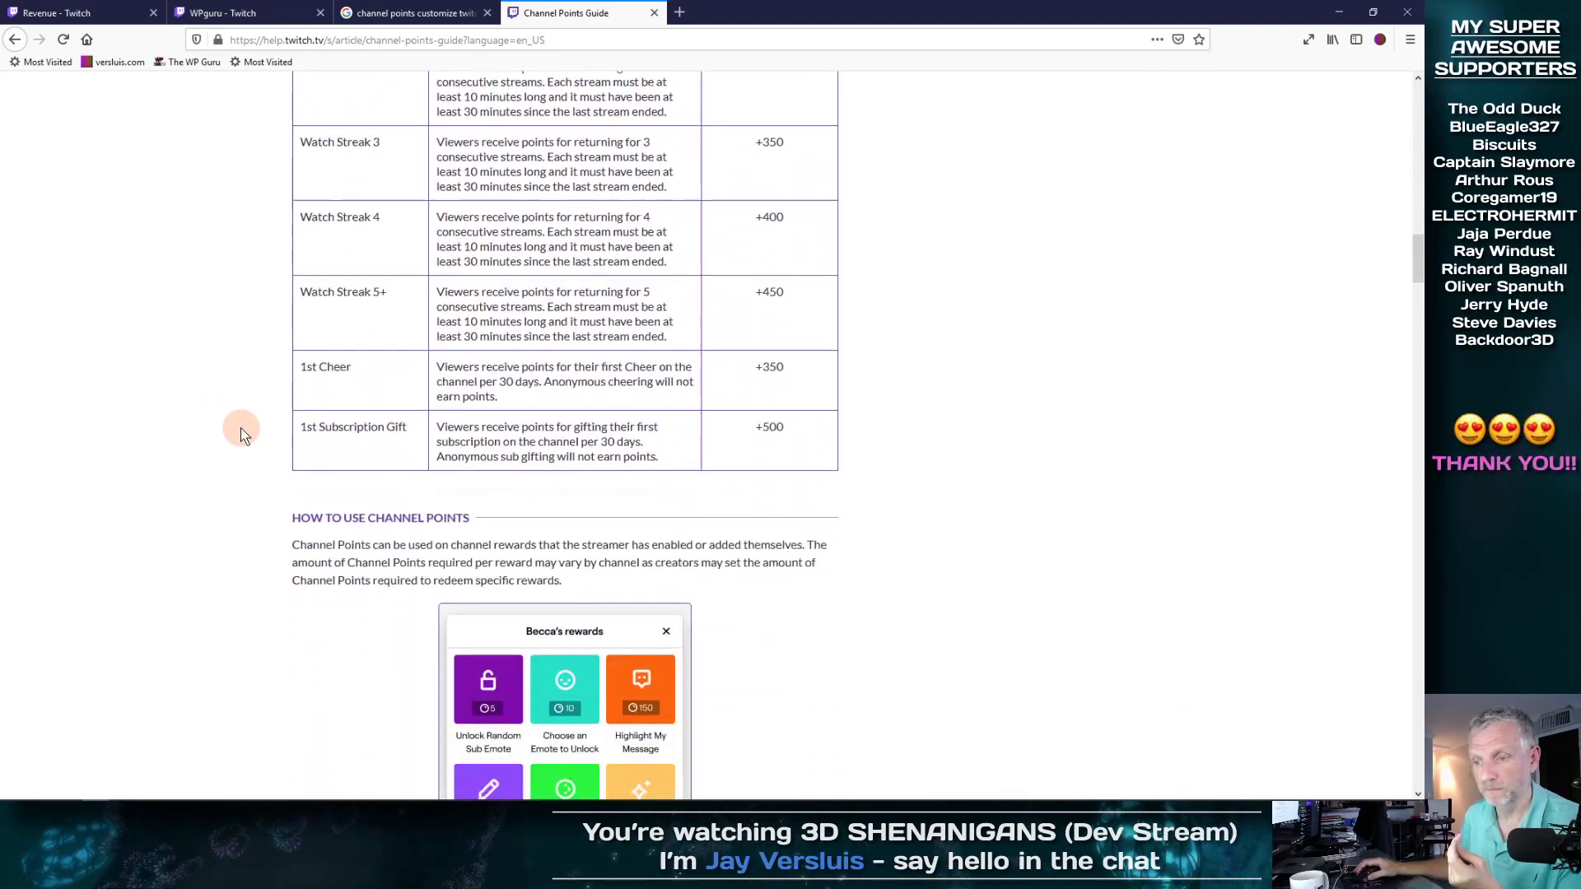
Read the guide's sections on using Channel Points, unlocking emotes, and setup and management for streamers
scroll(241, 434, "down", 2)
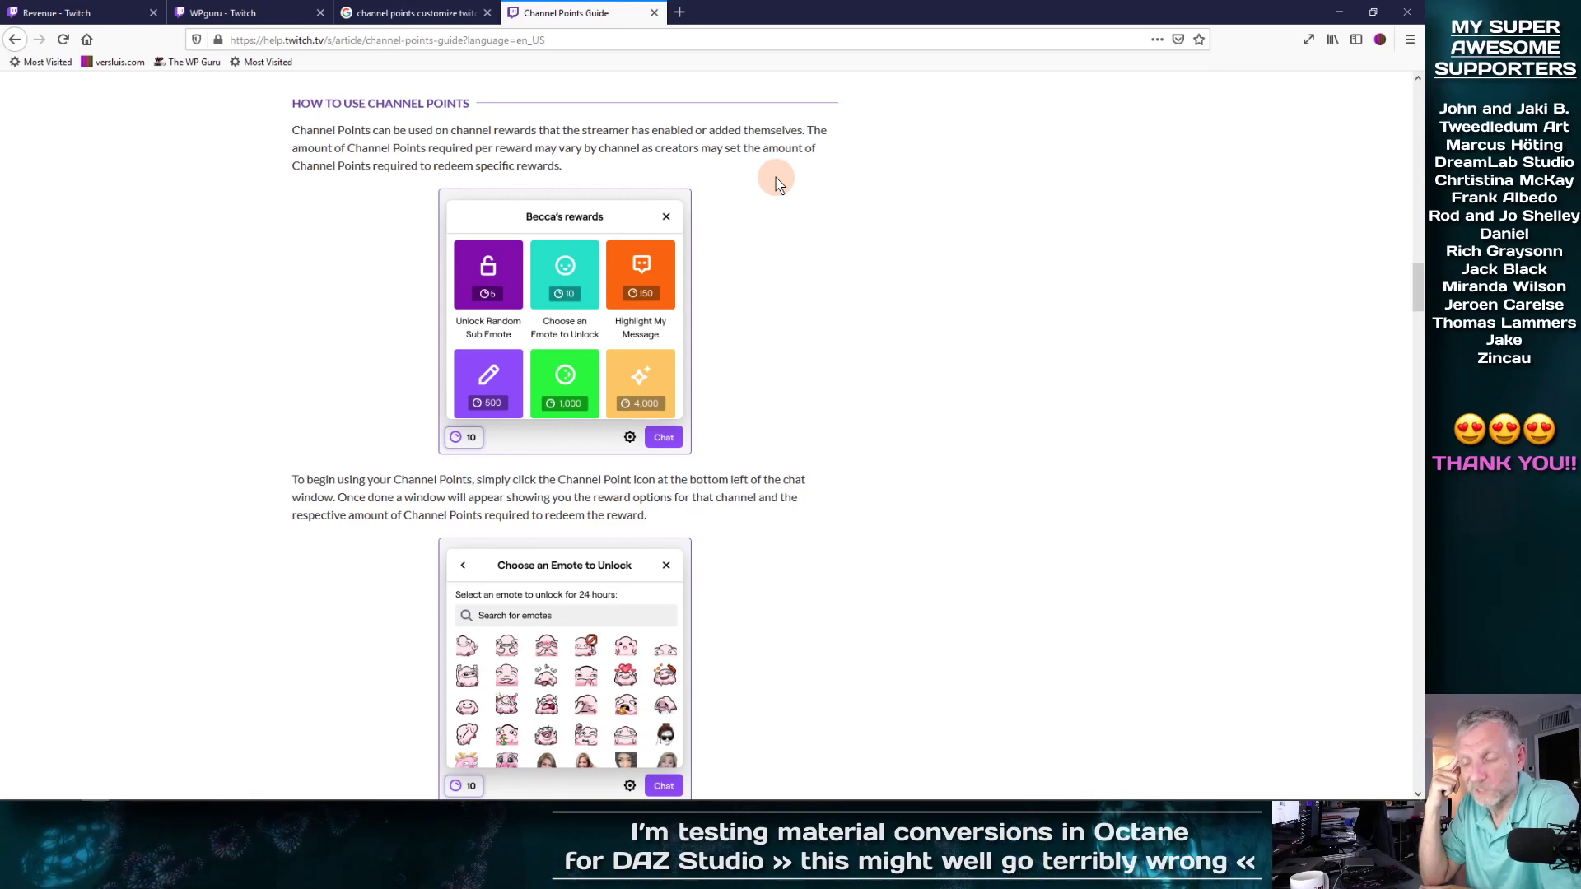
scroll(776, 180, "down", 3)
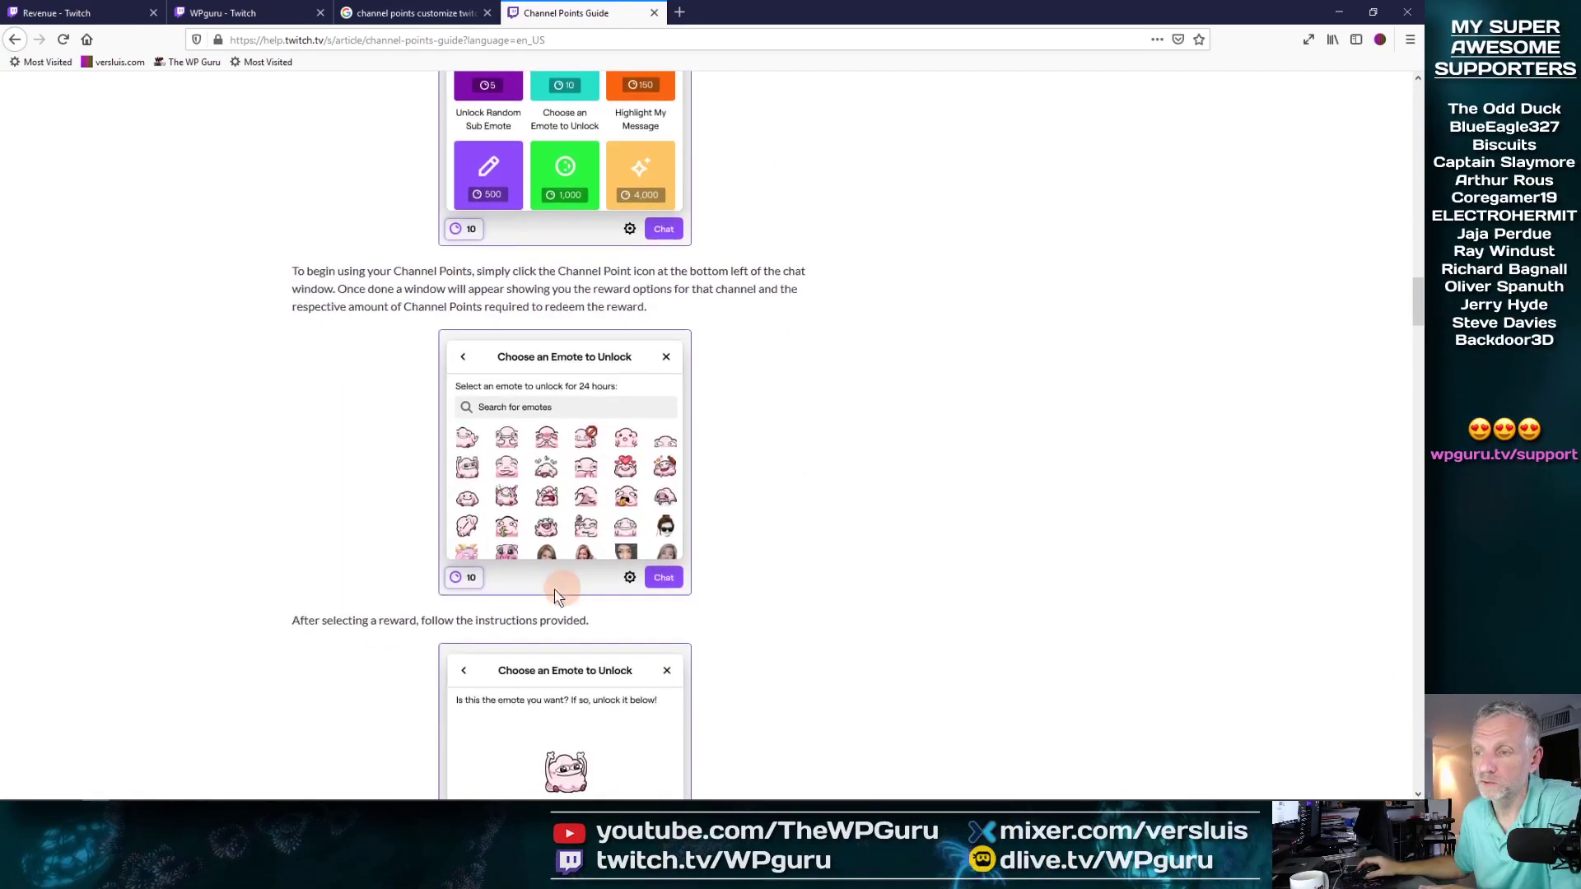
scroll(813, 576, "down", 5)
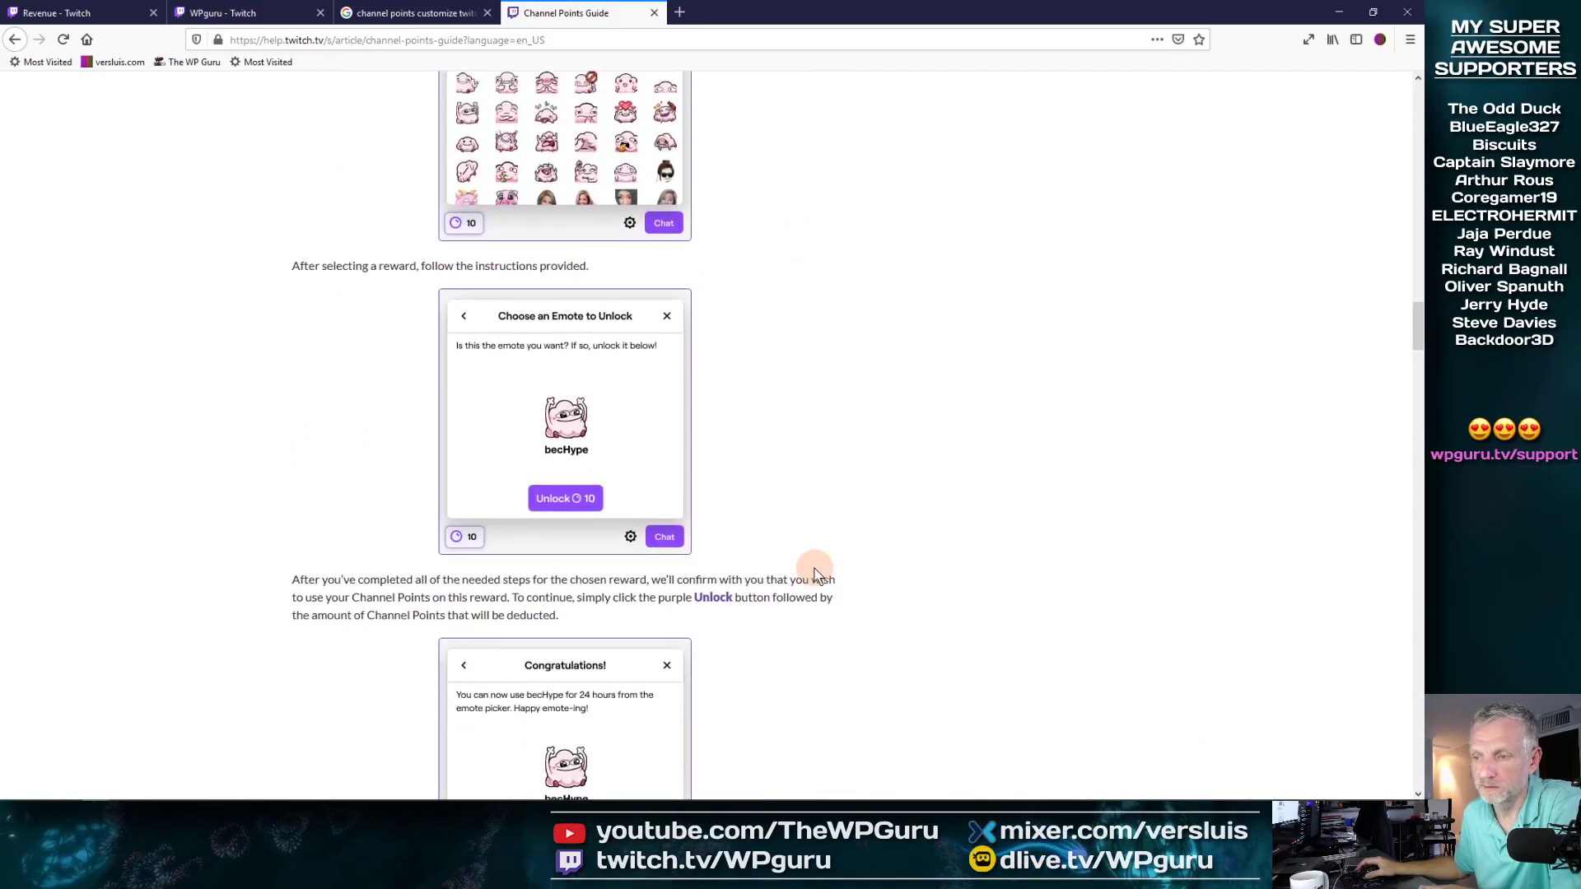
scroll(816, 574, "down", 2)
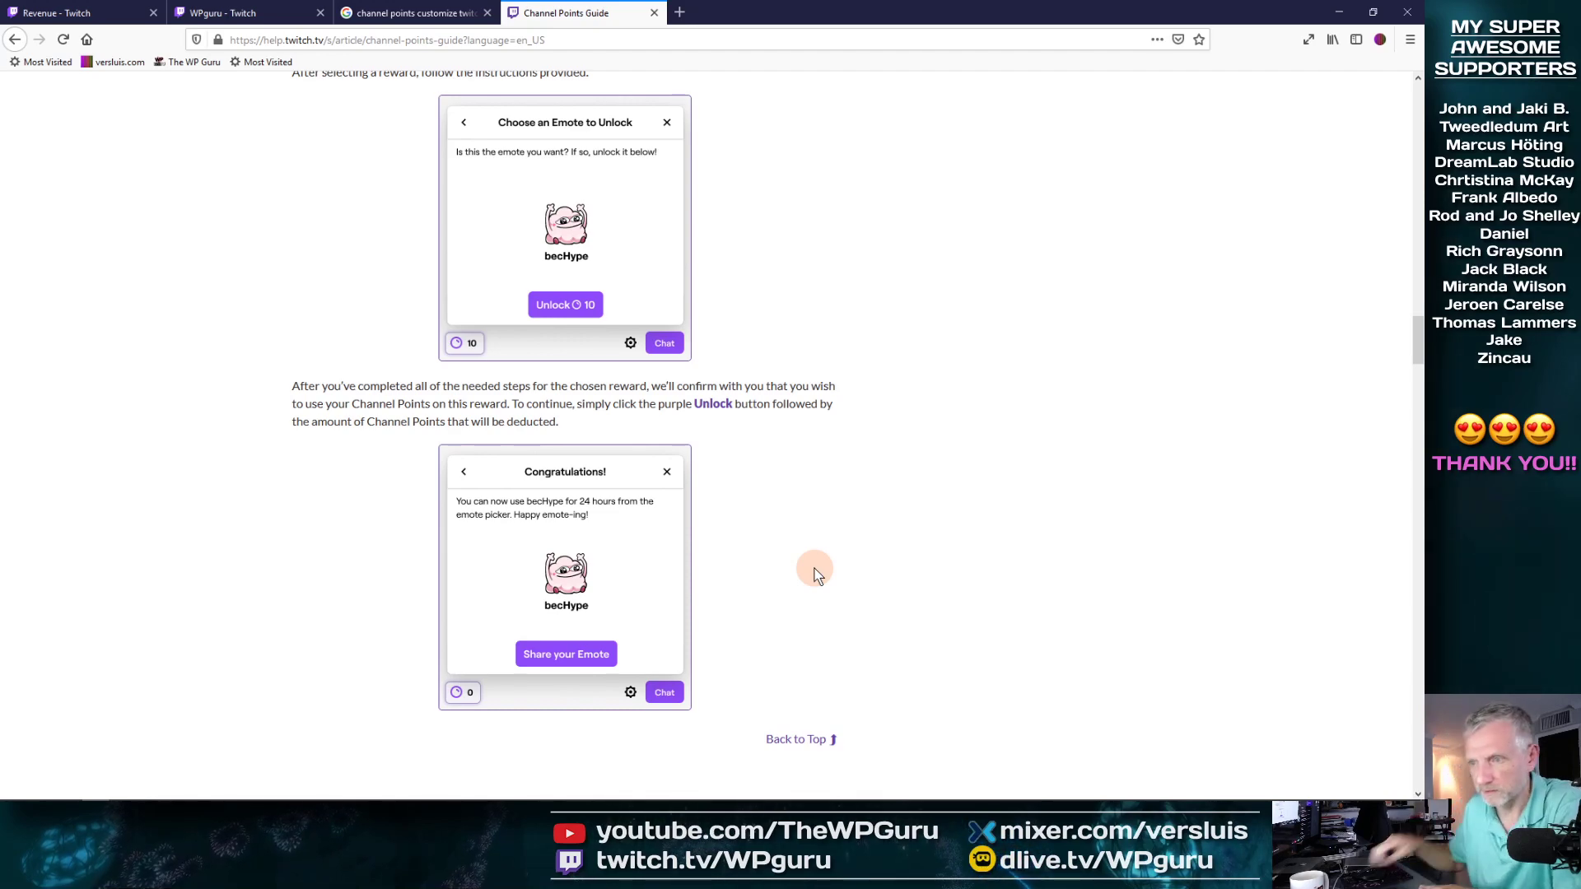
scroll(789, 587, "down", 5)
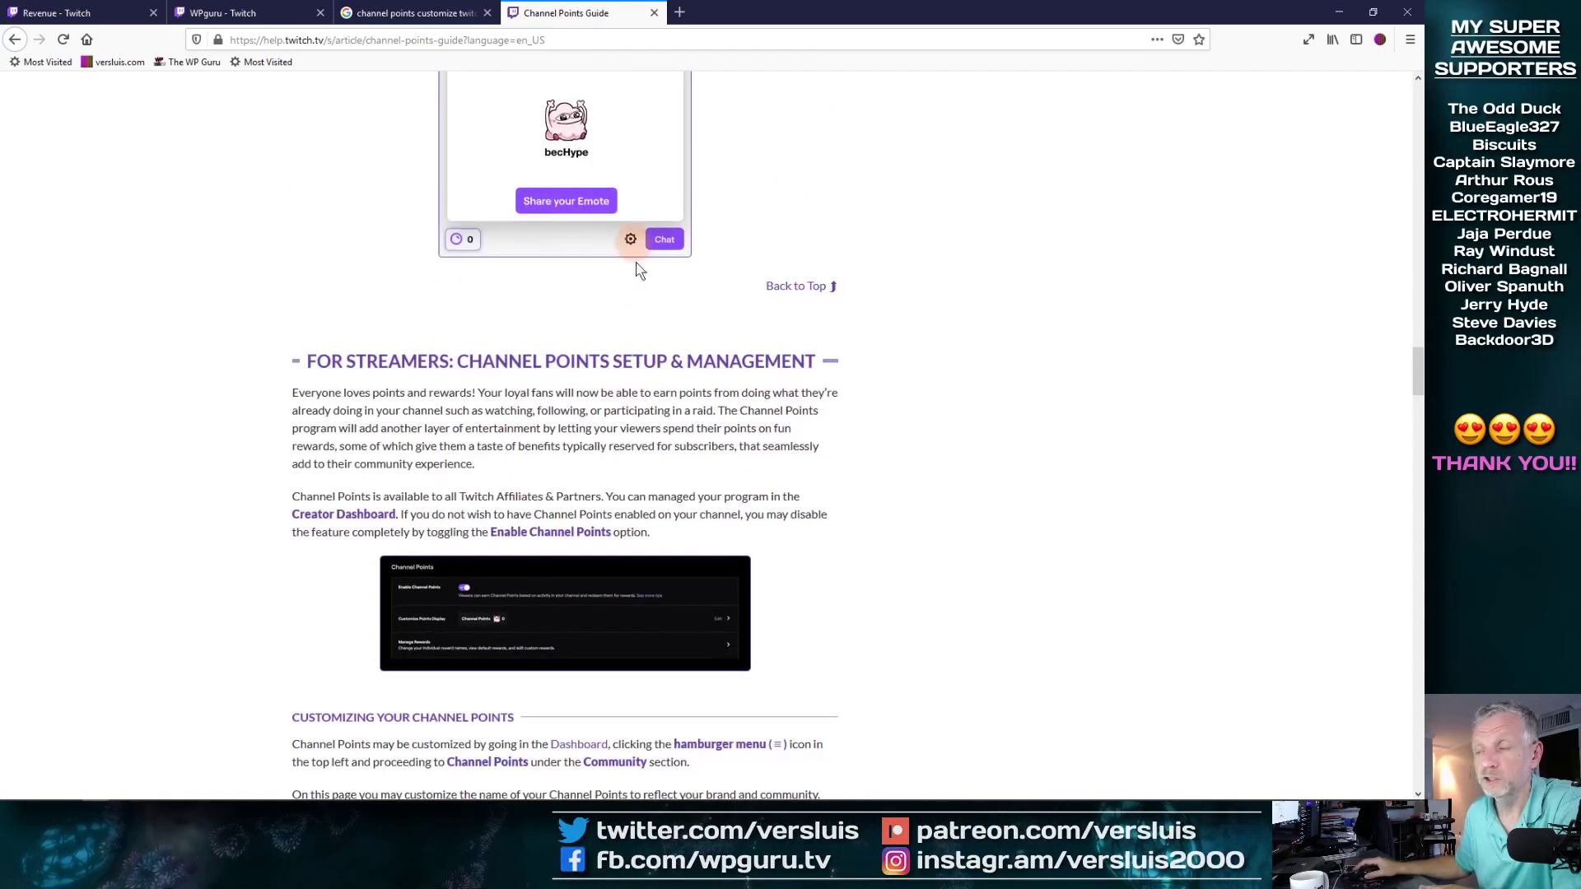
scroll(970, 463, "down", 2)
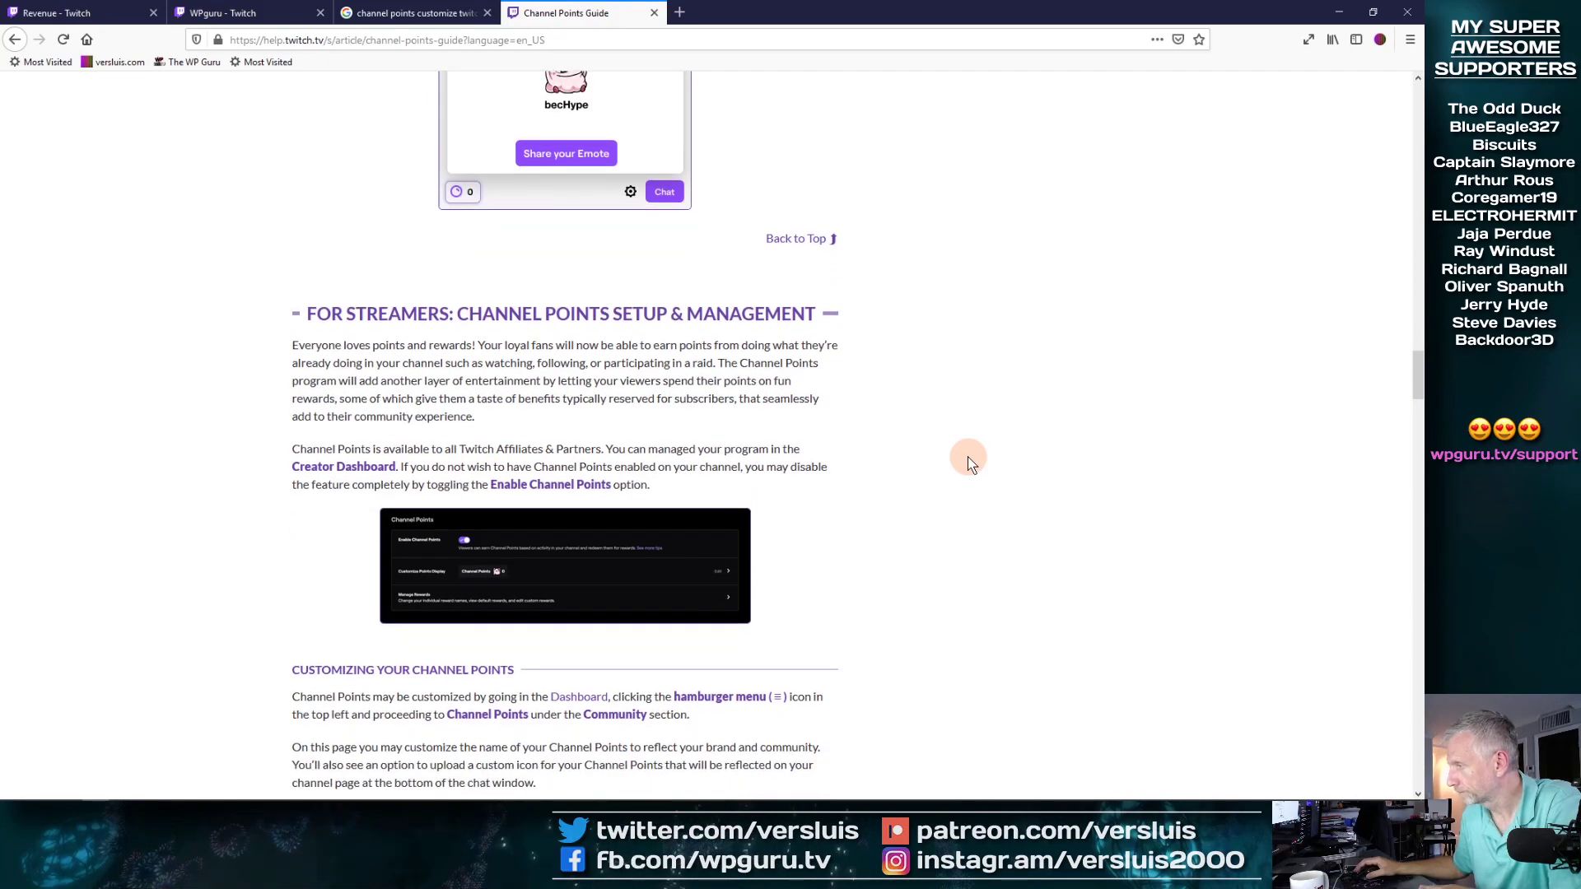
scroll(969, 459, "down", 3)
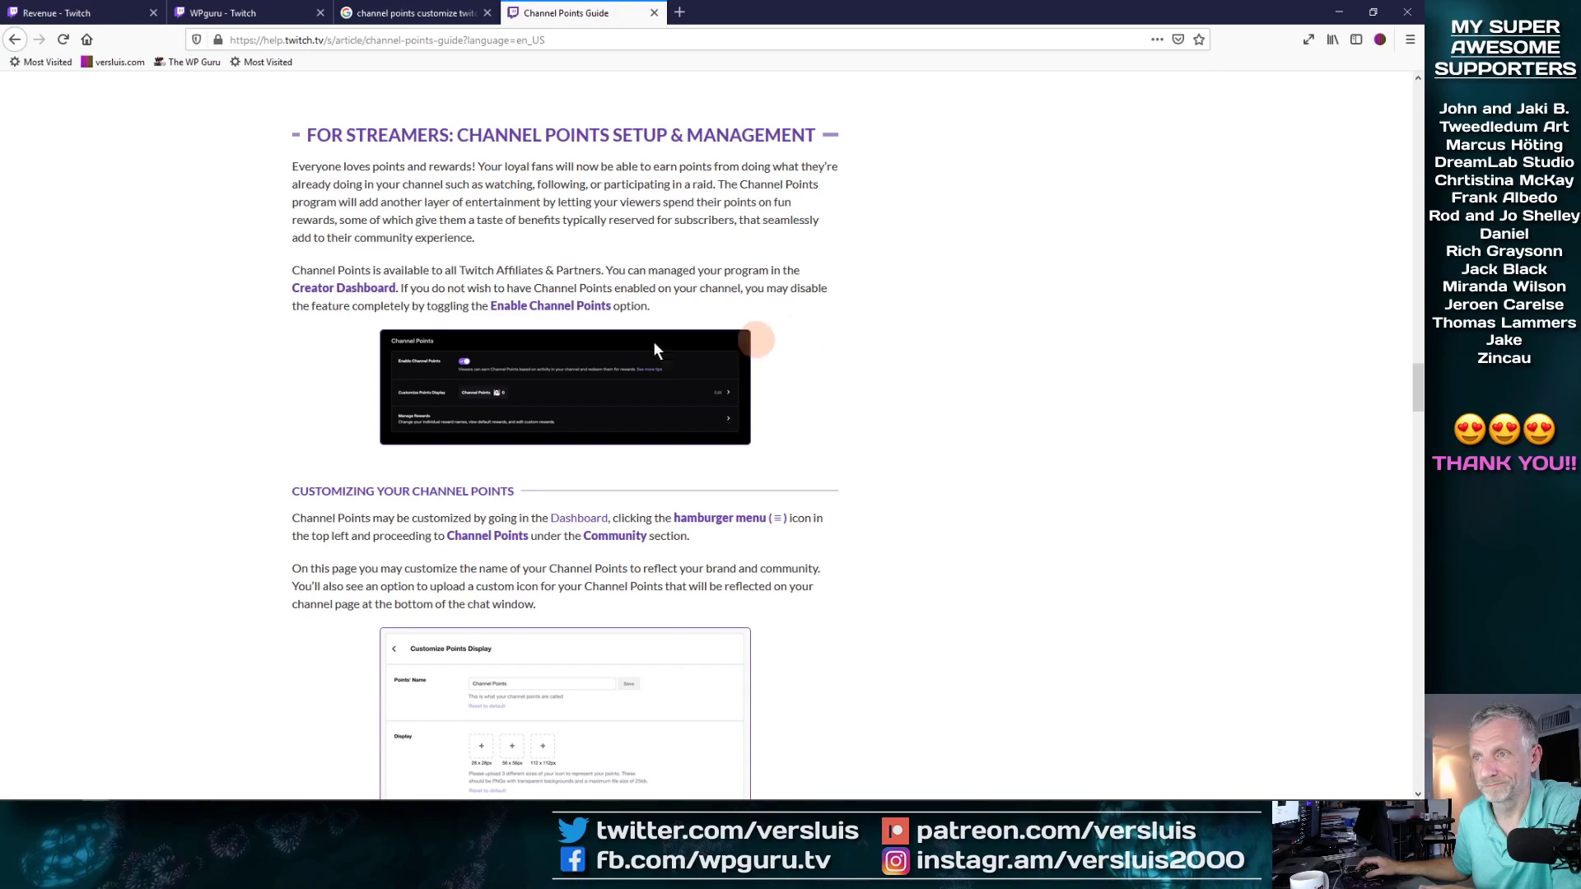
Return to the dashboard tab, load the Stream Manager from the shortened address dashboard.twitch.tv/u/, and pause the stream preview
left_click(78, 13)
left_click(508, 38)
left_click(542, 38)
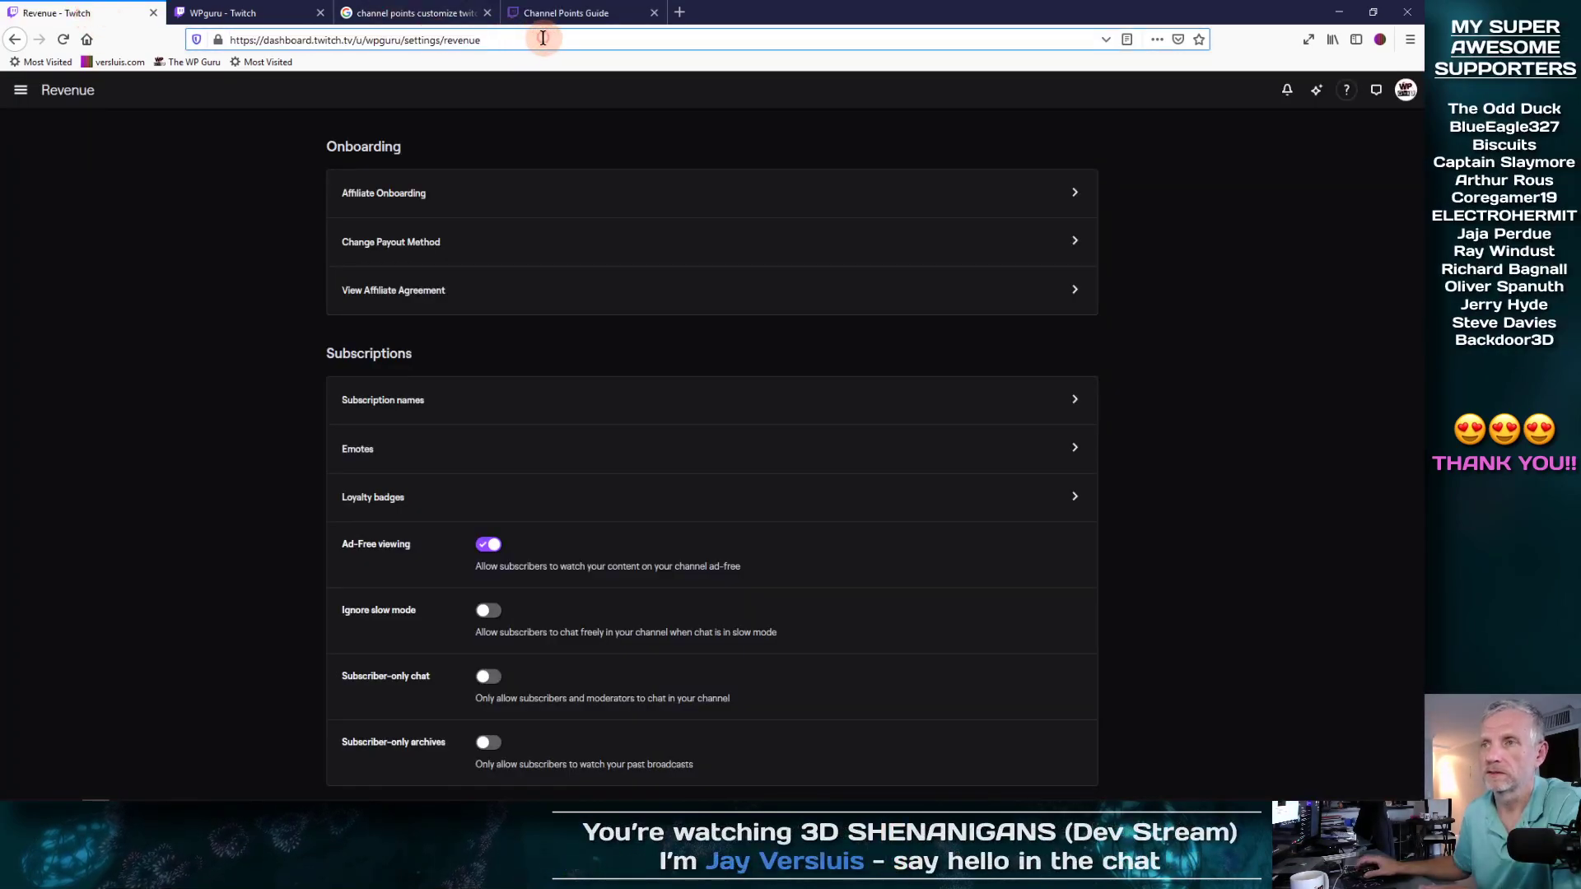
key("BackSpace")
key("BackSpace")
key("BackSpace")
key("BackSpace")
key("BackSpace")
key("BackSpace")
key("BackSpace")
key("BackSpace")
key("BackSpace")
key("BackSpace")
key("BackSpace")
key("BackSpace")
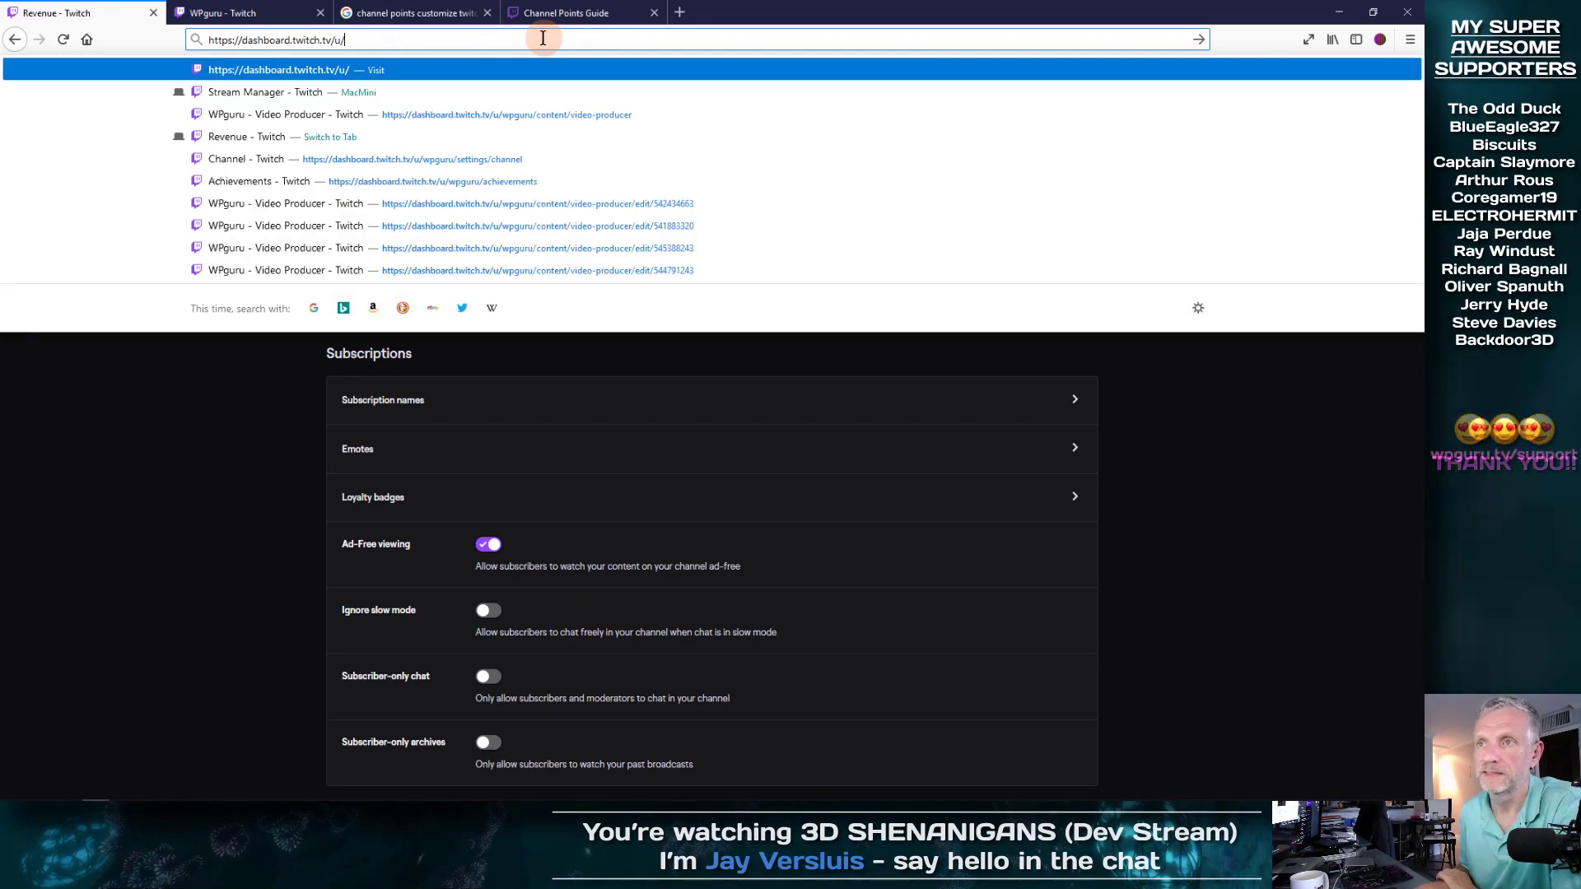
key("Return")
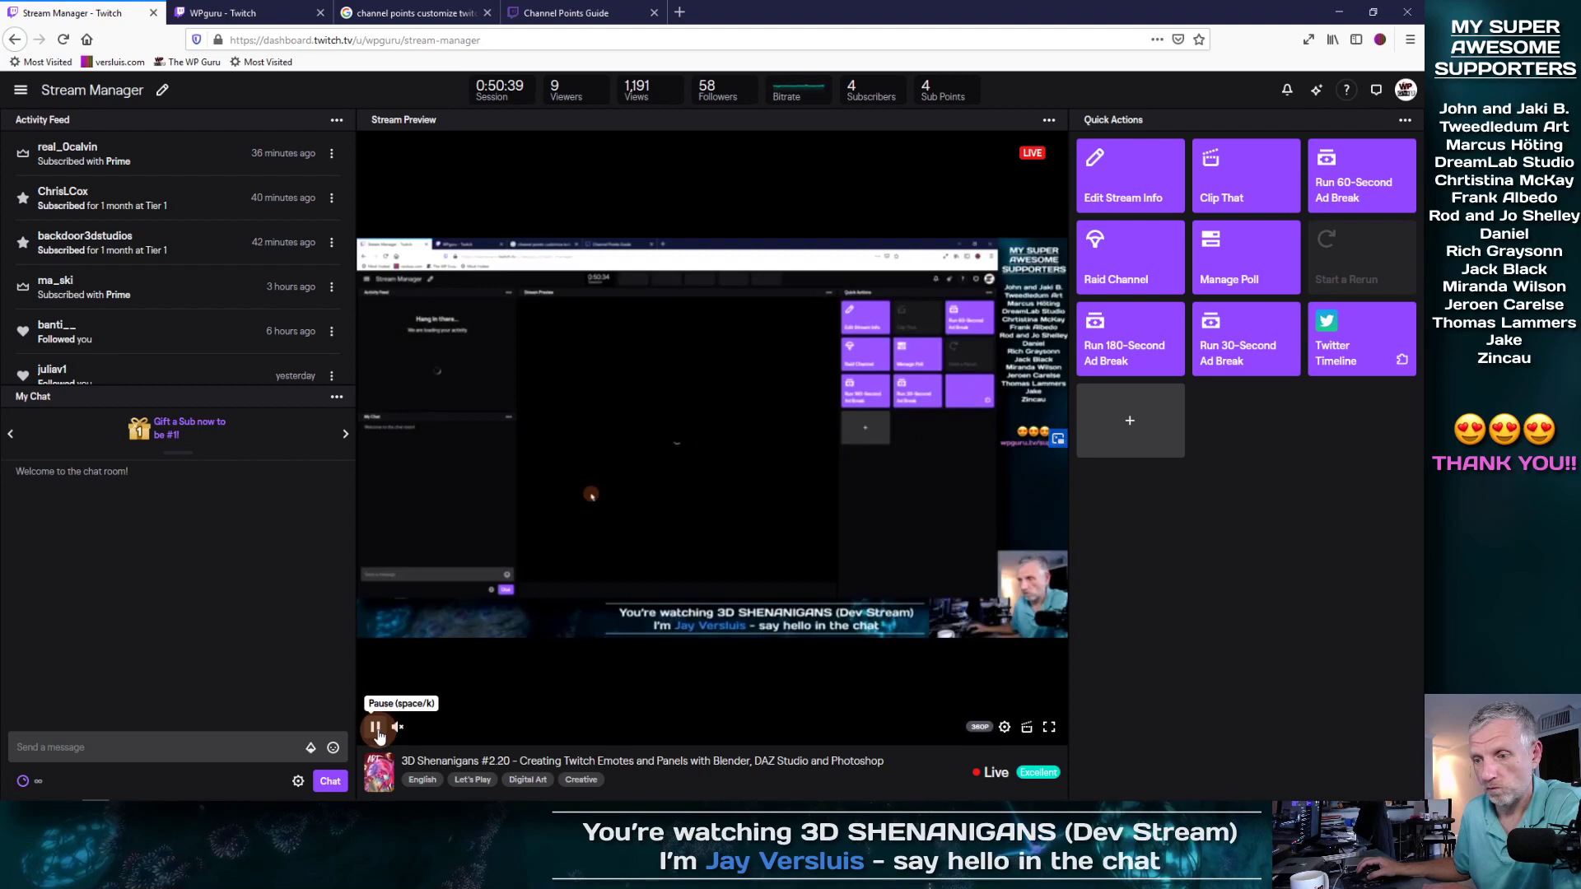
left_click(376, 728)
Check the guide for where Channel Points are customised, then open the dashboard's Channel Points settings in the Community section
left_click(574, 13)
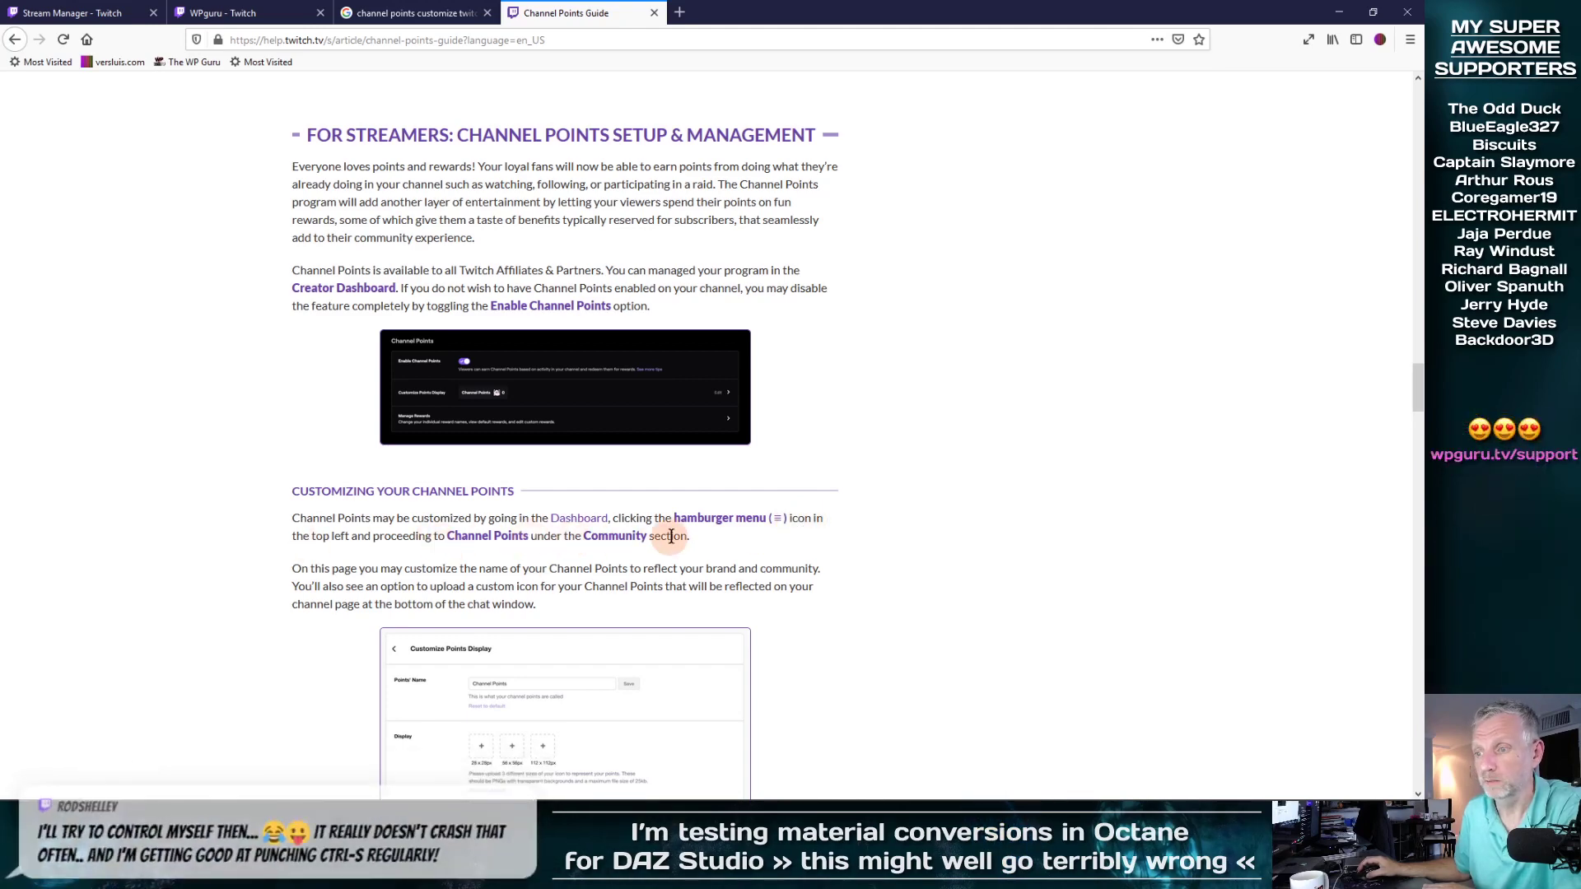
left_click(78, 13)
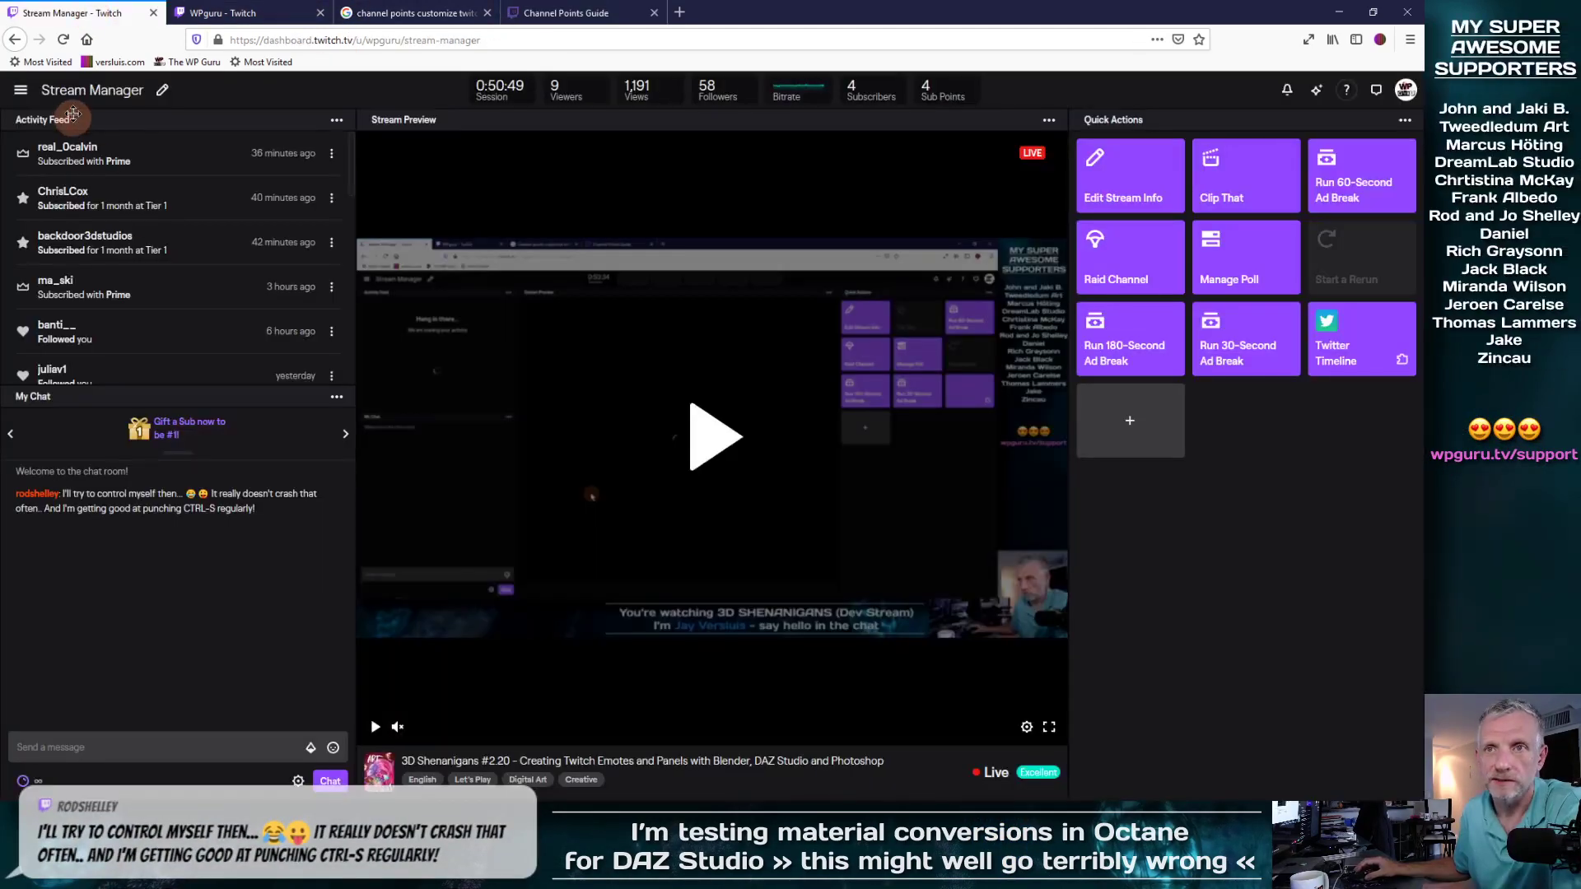
left_click(24, 99)
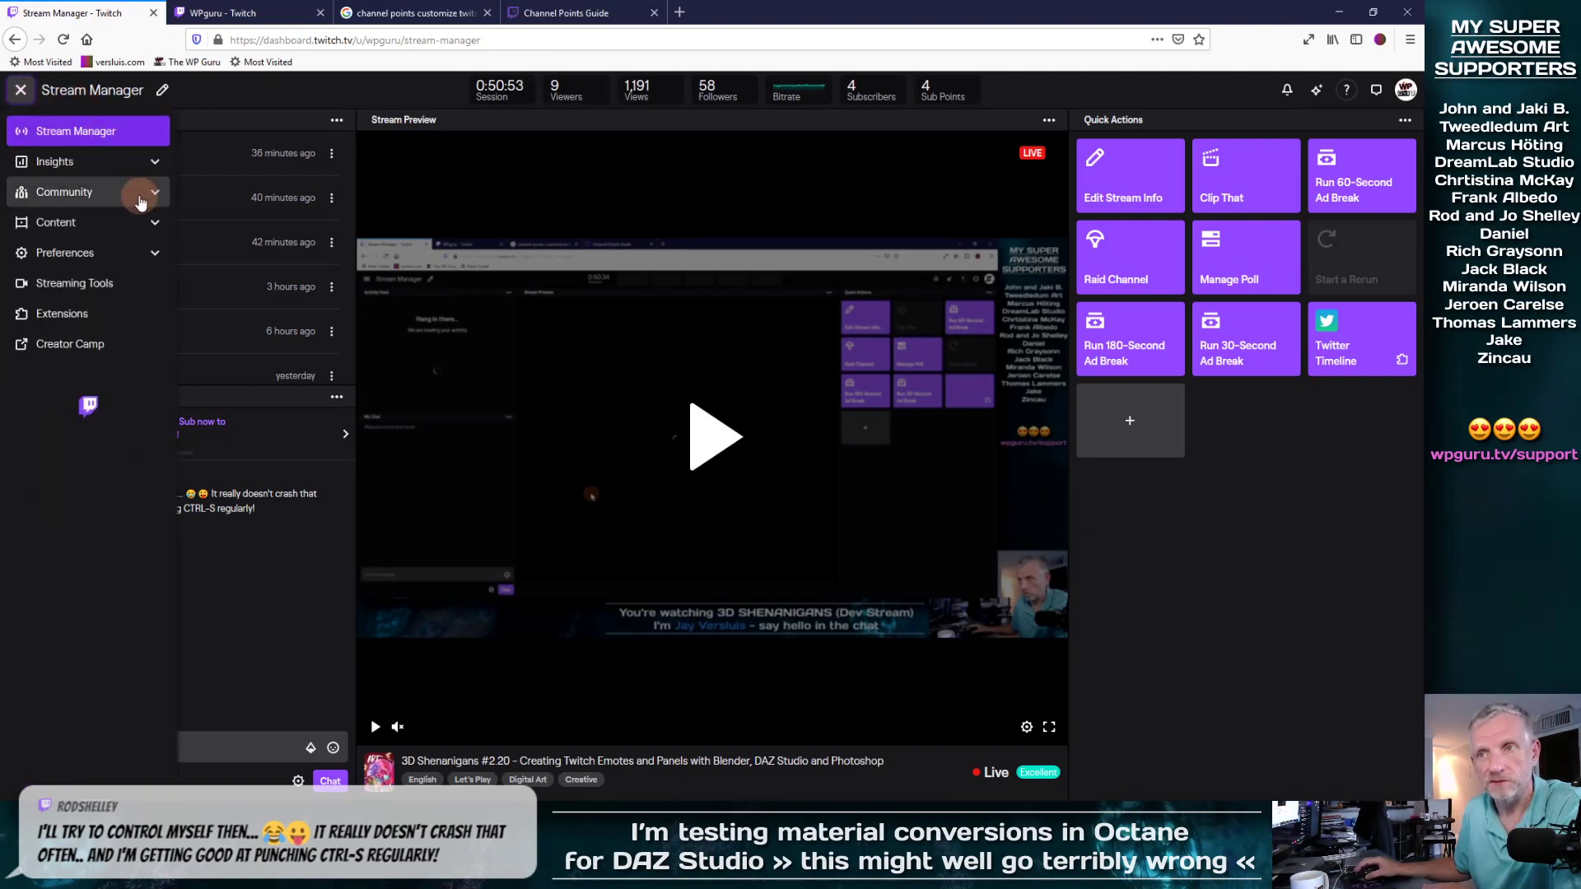
left_click(140, 199)
left_click(107, 283)
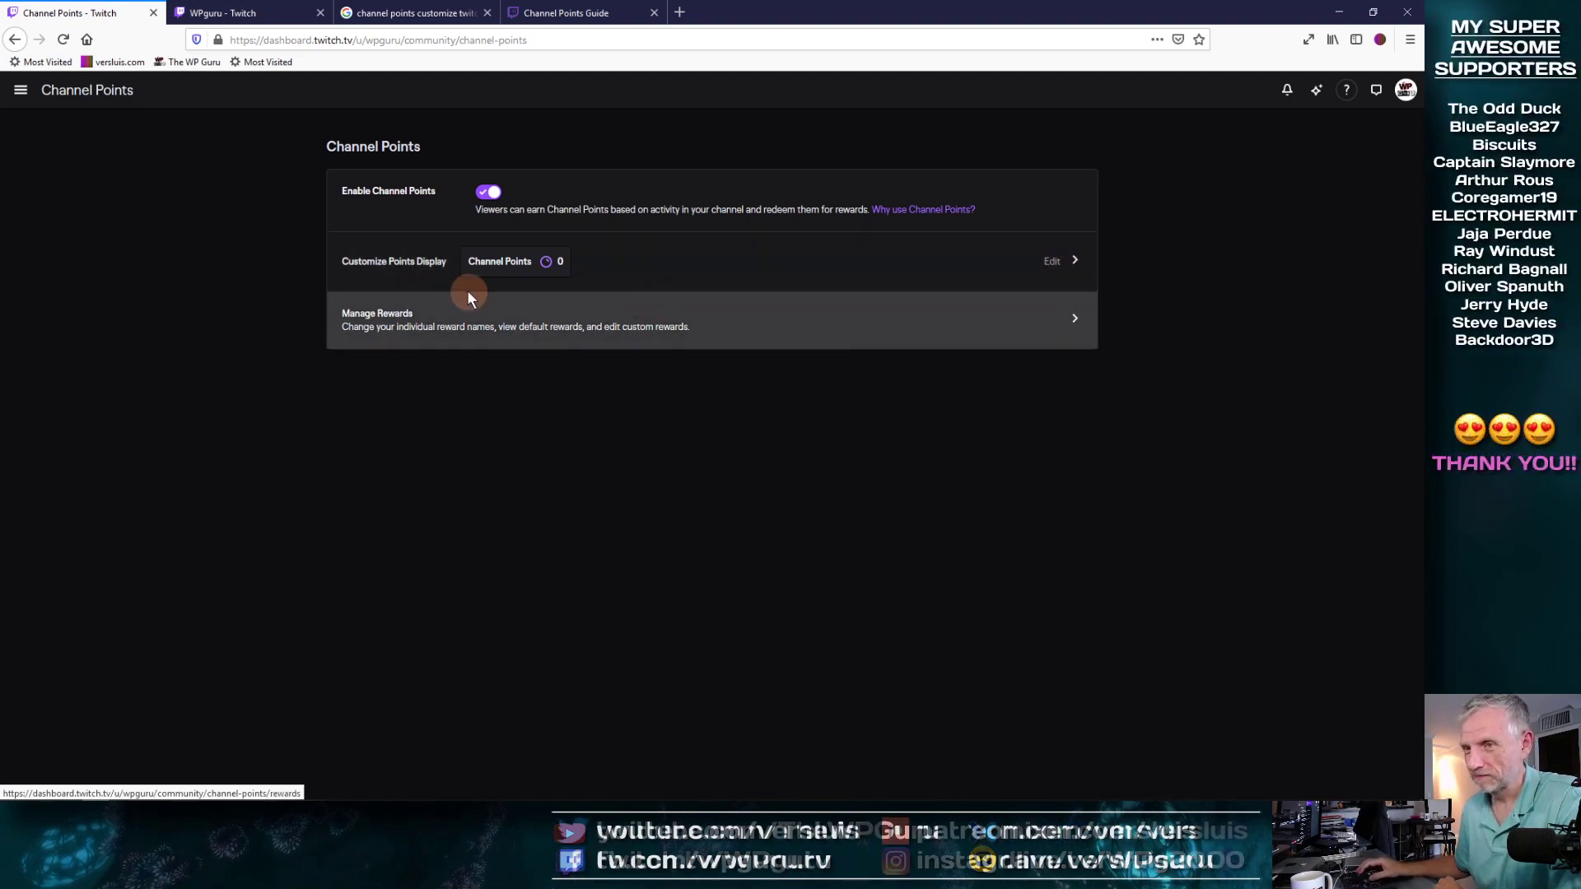
Open the points display customisation, rename the Channel Points as "Happy Points" and save the name
left_click(1070, 263)
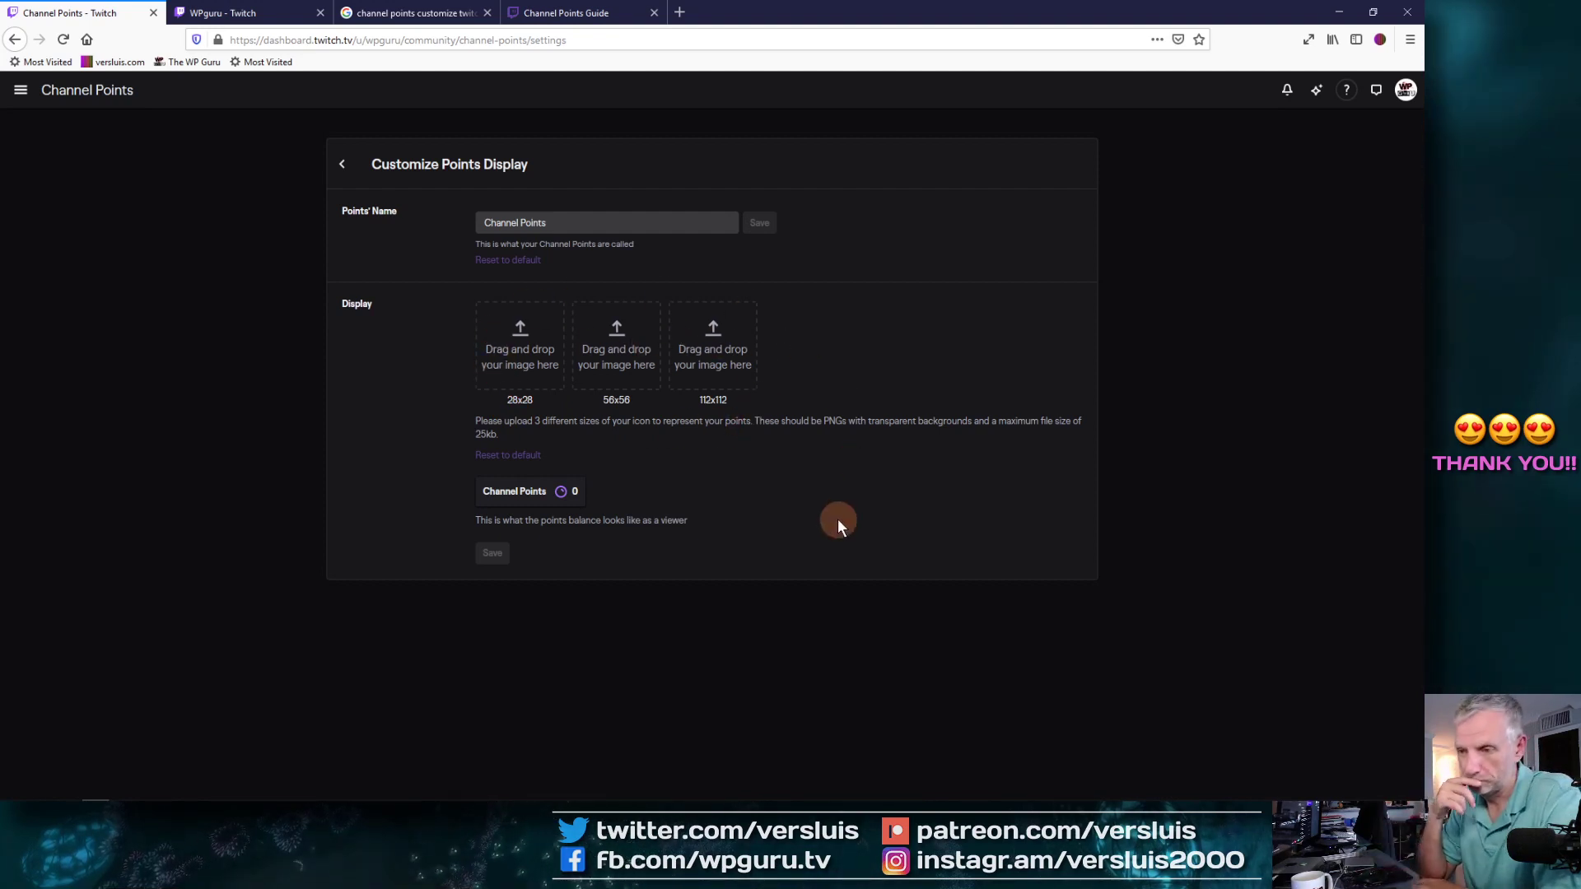
double_click(488, 224)
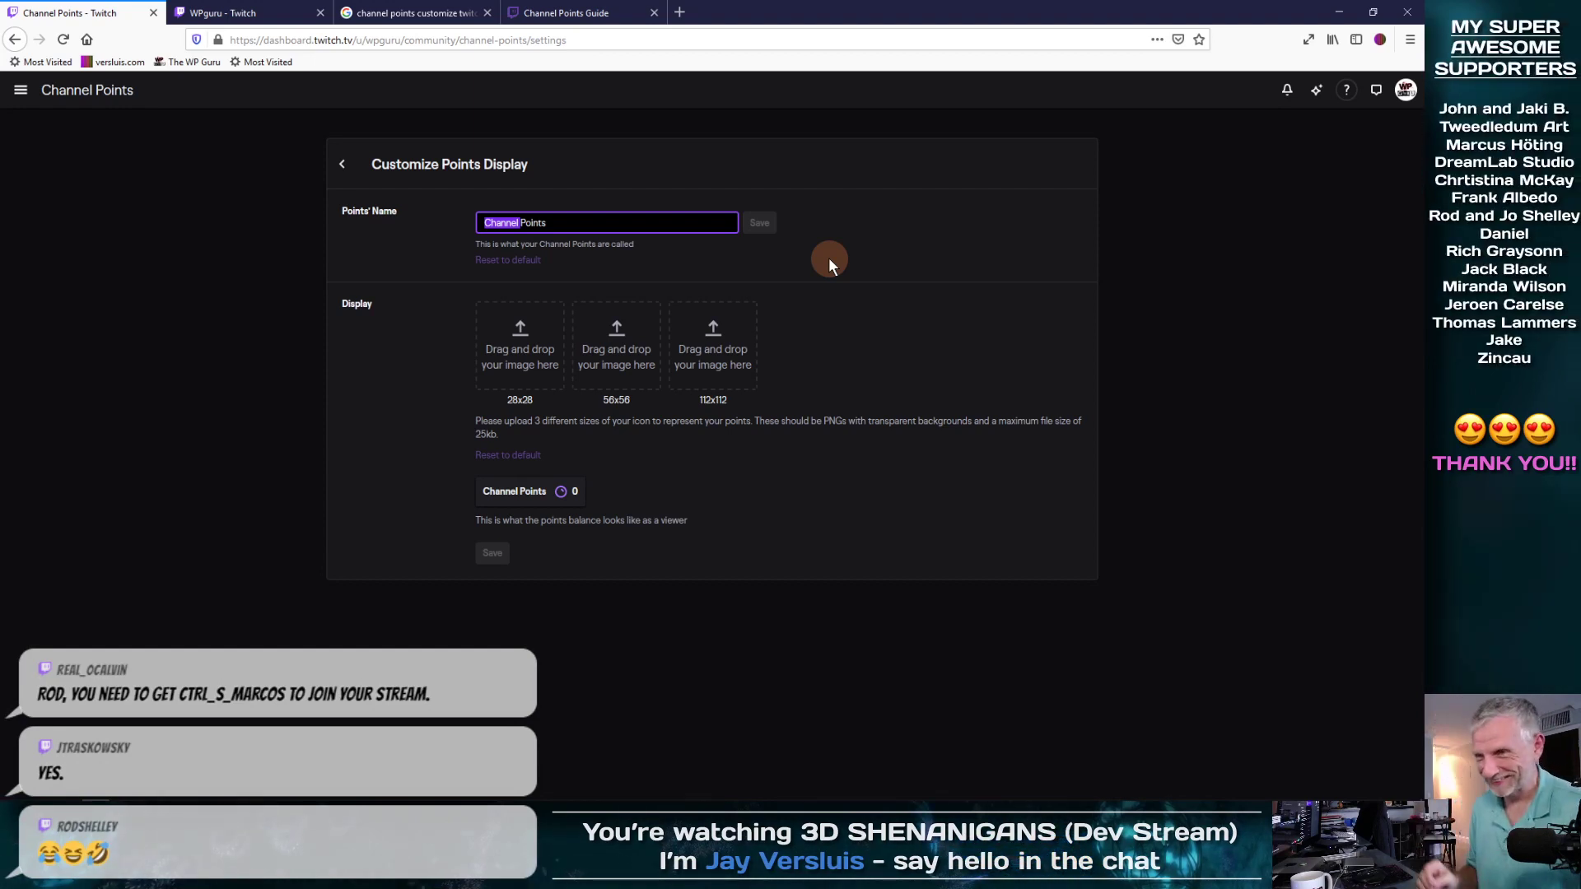
type("CTRL-S")
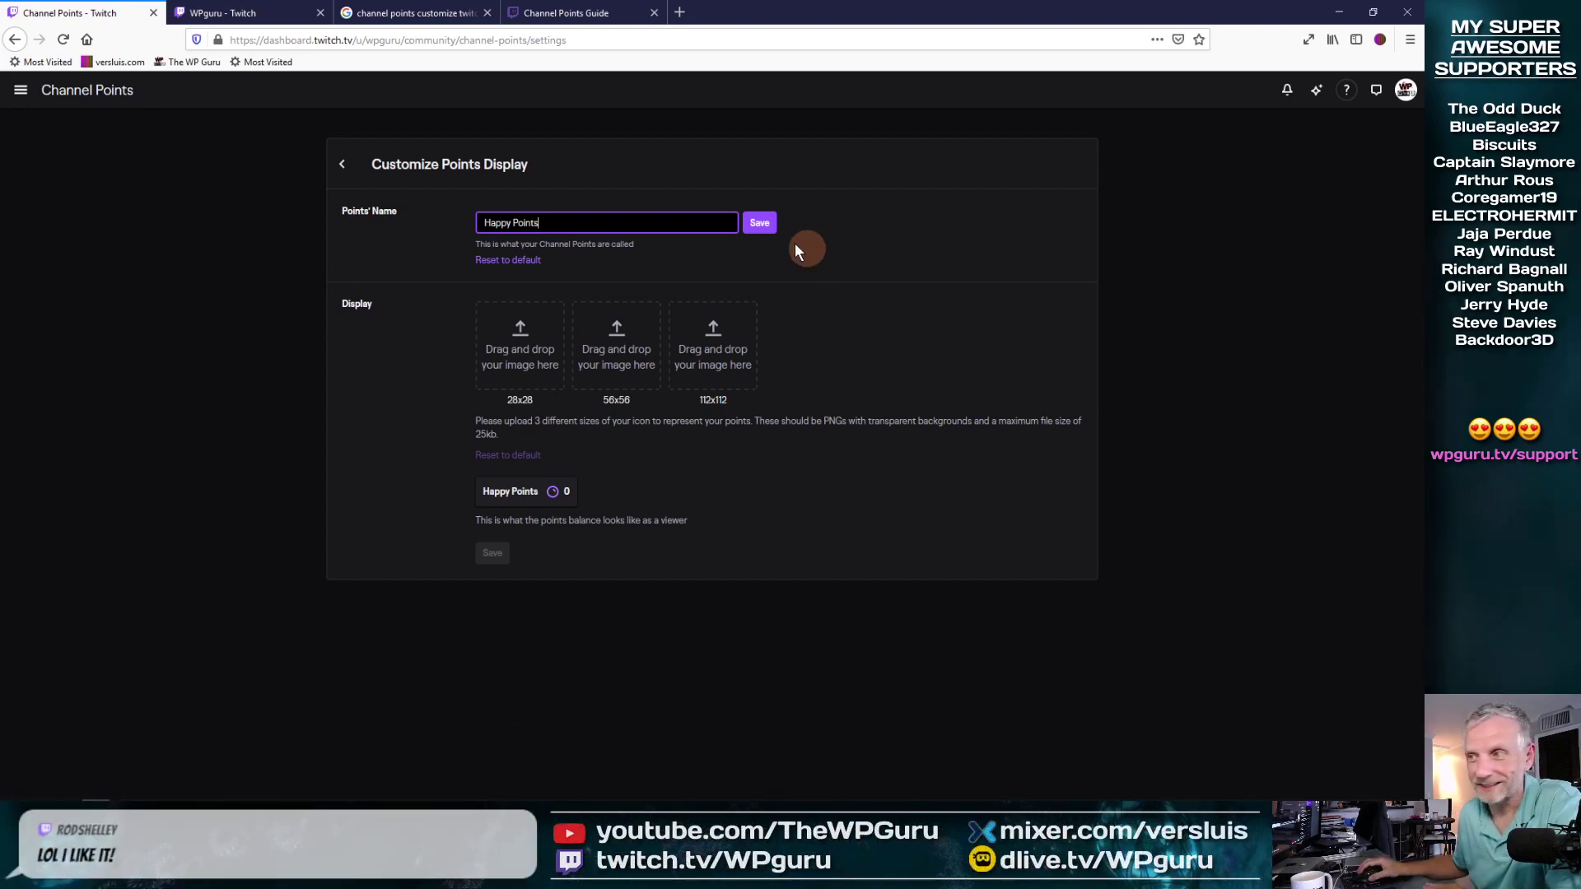
left_click(759, 224)
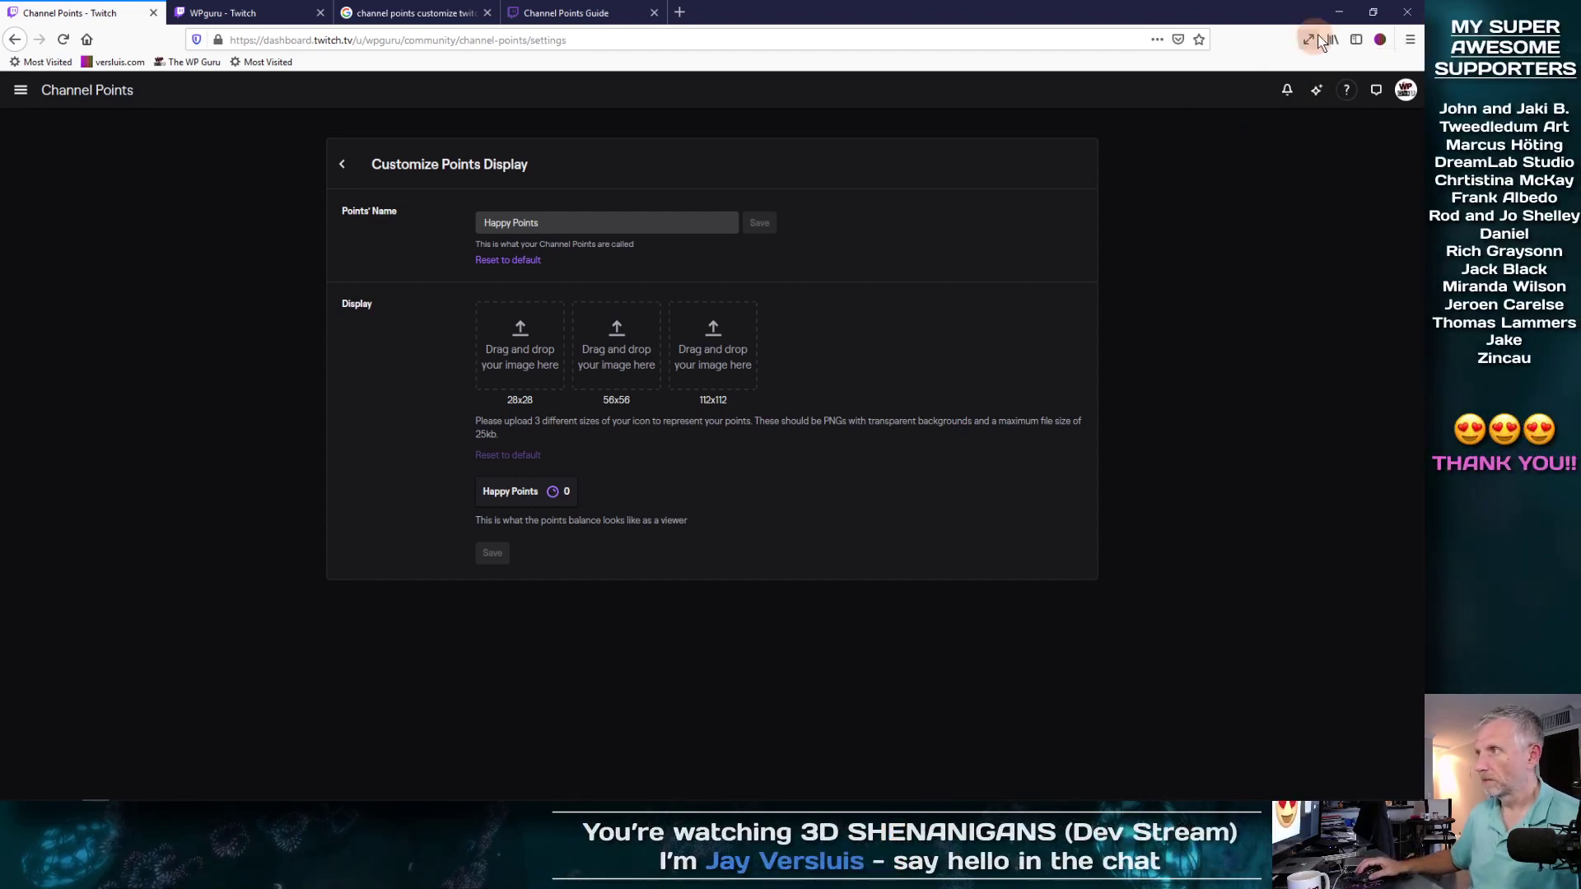
Switch from the browser to Photoshop and open the Happy.png emoji image from the Twitch folder
left_click(1339, 13)
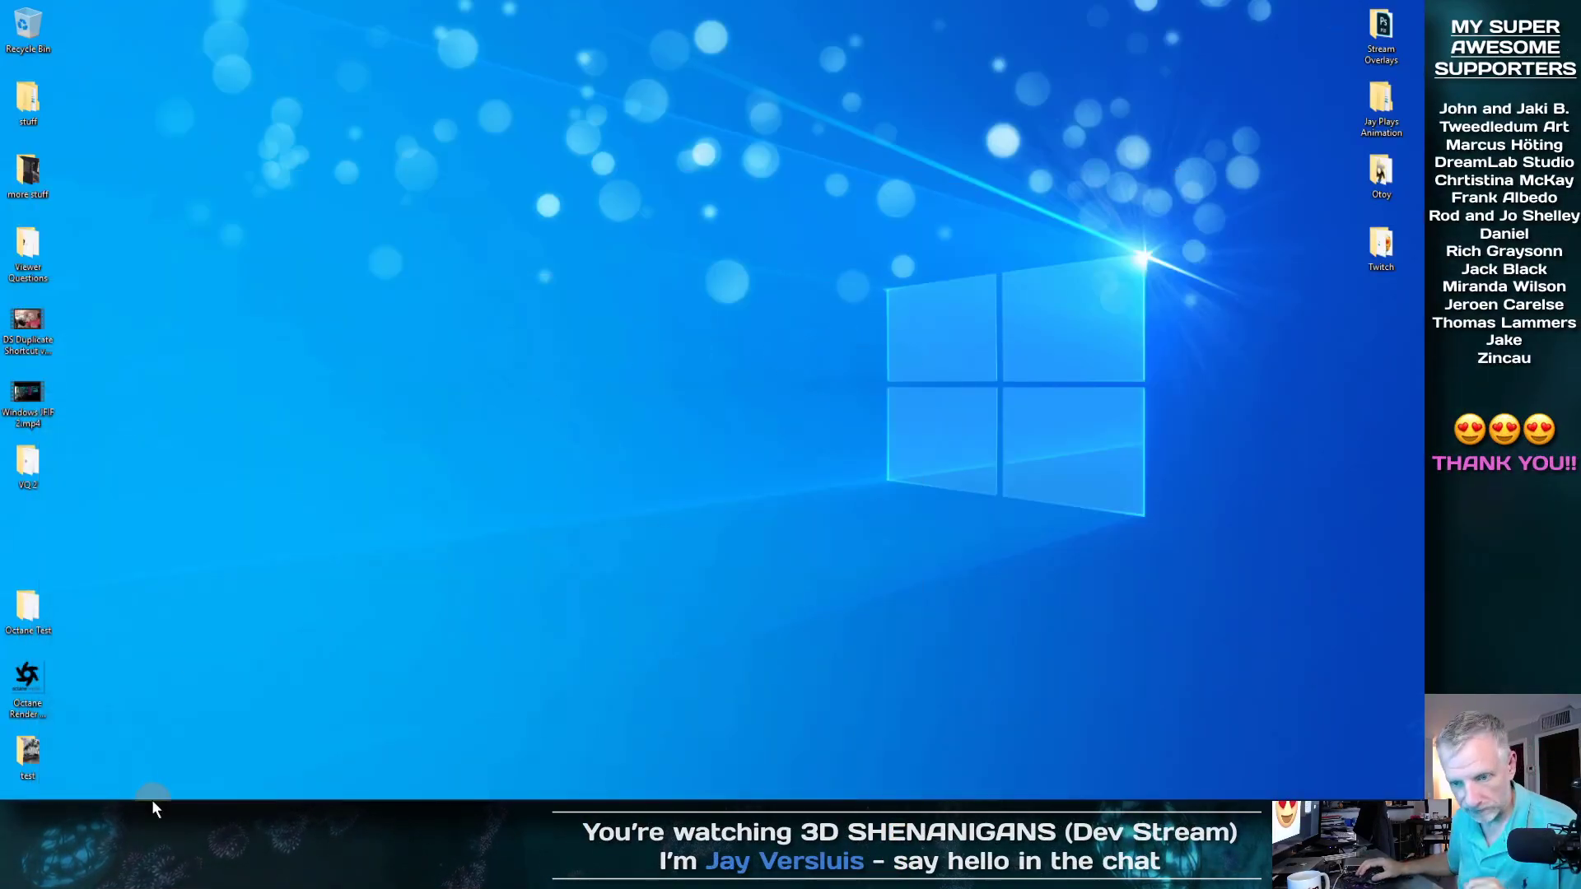
left_click(231, 791)
left_click(33, 8)
left_click(50, 37)
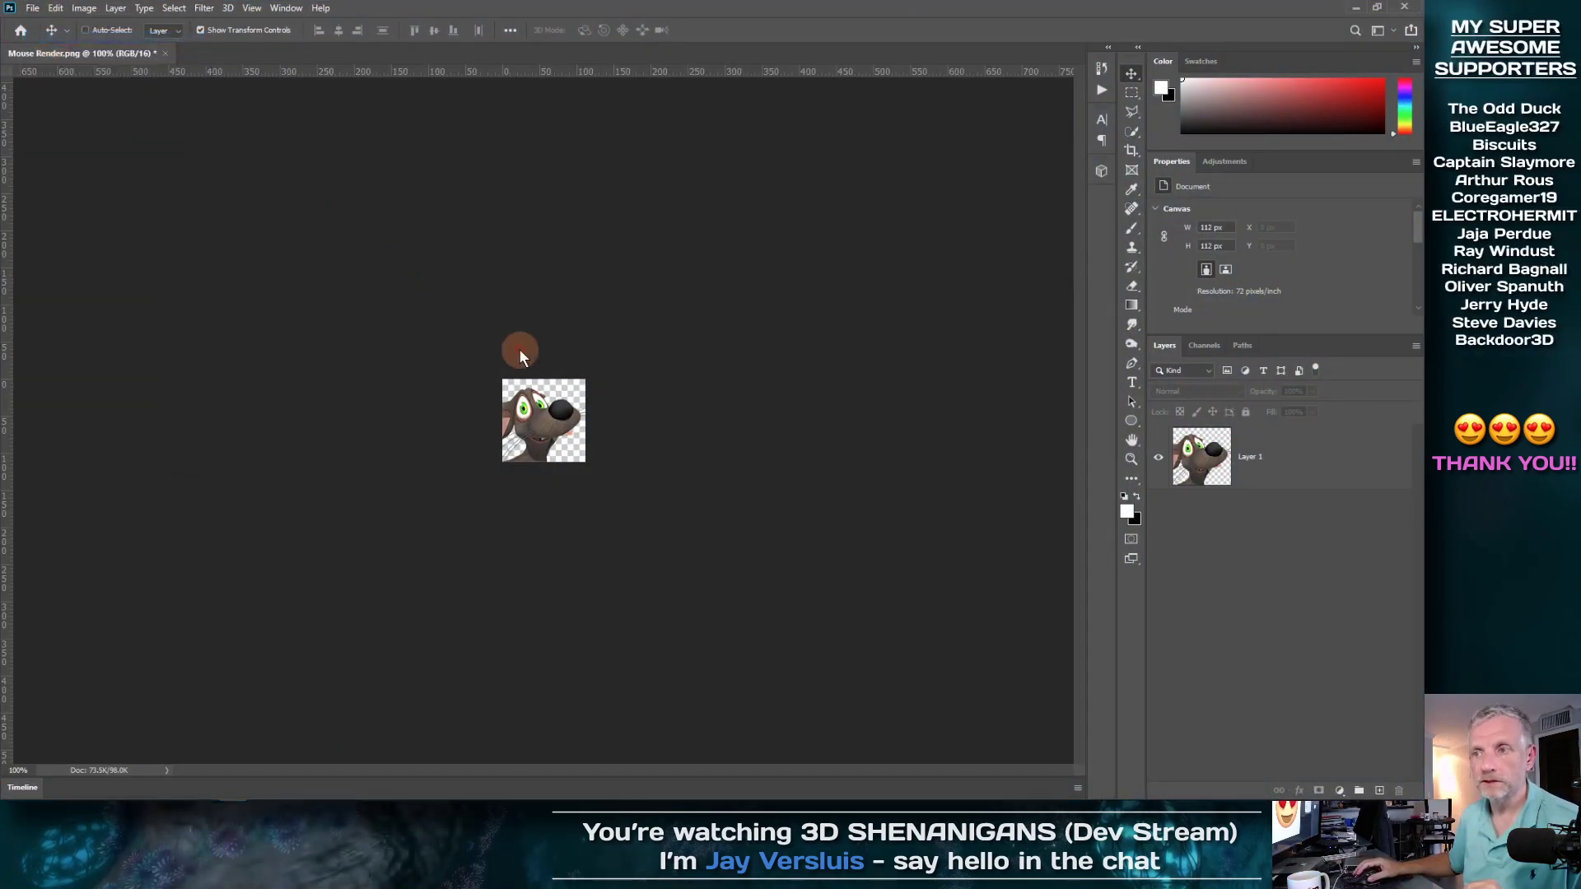
double_click(404, 131)
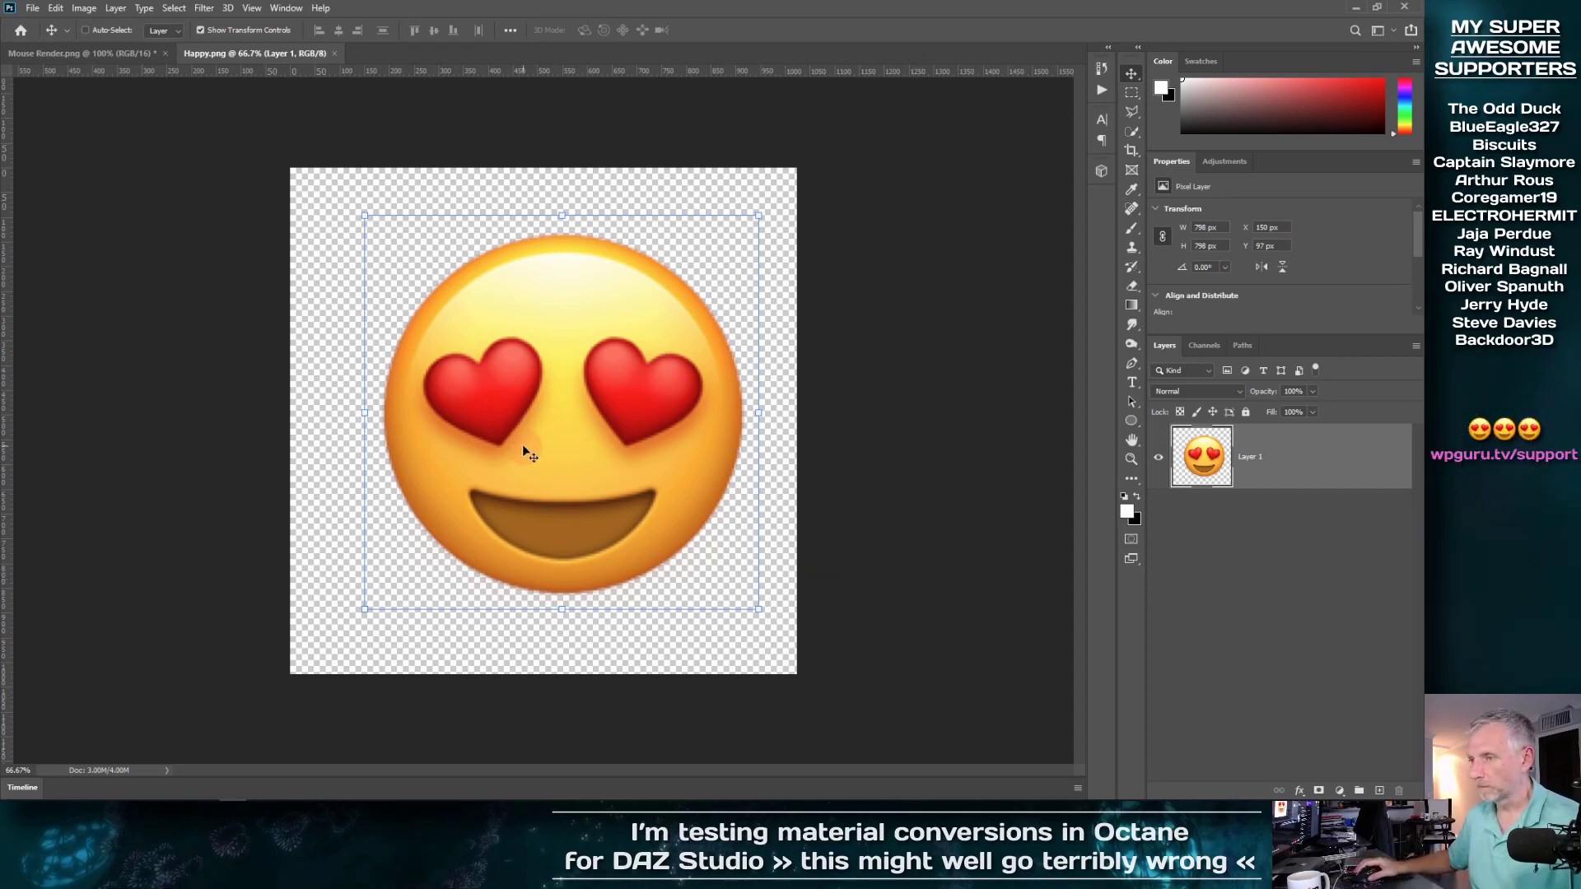
Reposition and proportionally enlarge the emoji layer to about 1097 px square so the face nearly fills the canvas, and commit the transform
left_click_drag(570, 407, 486, 352)
left_click_drag(669, 555, 795, 696)
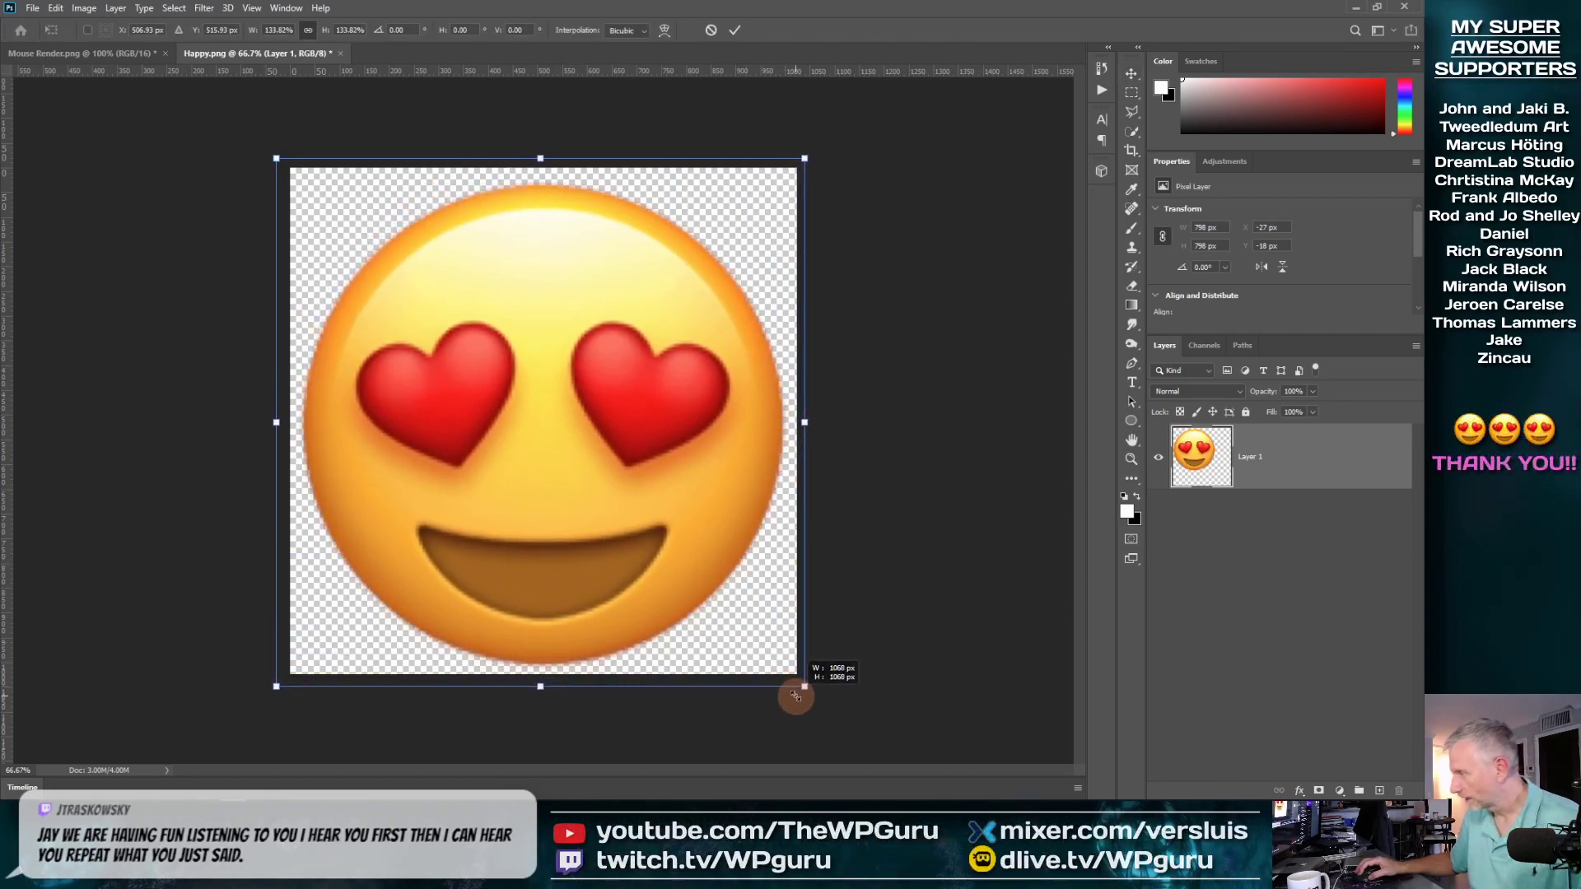
left_click_drag(795, 696, 796, 696)
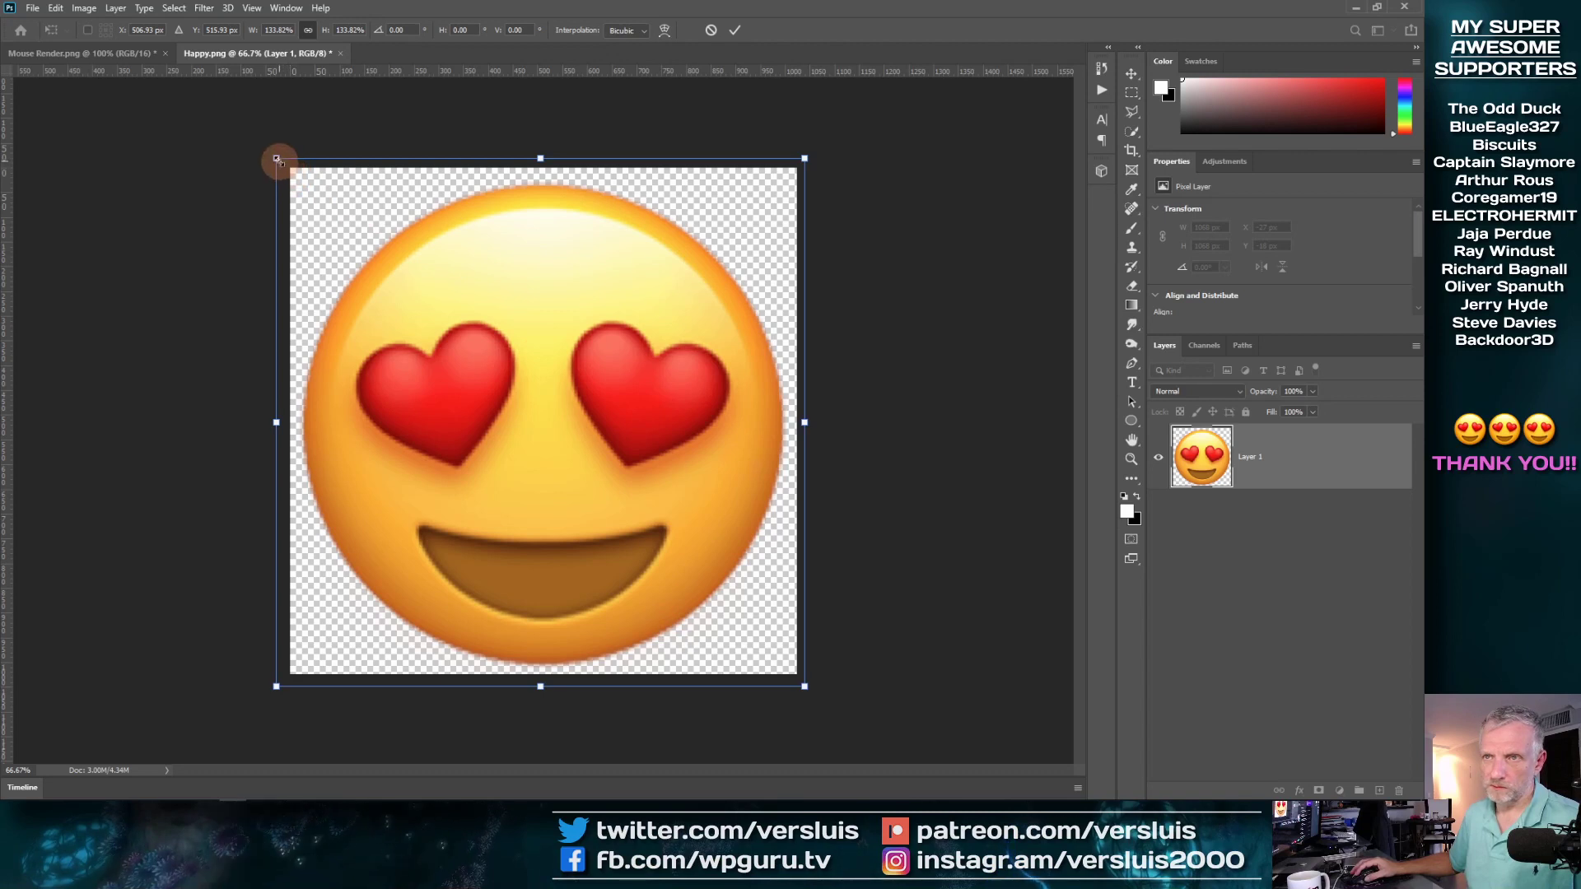
left_click_drag(276, 159, 266, 149)
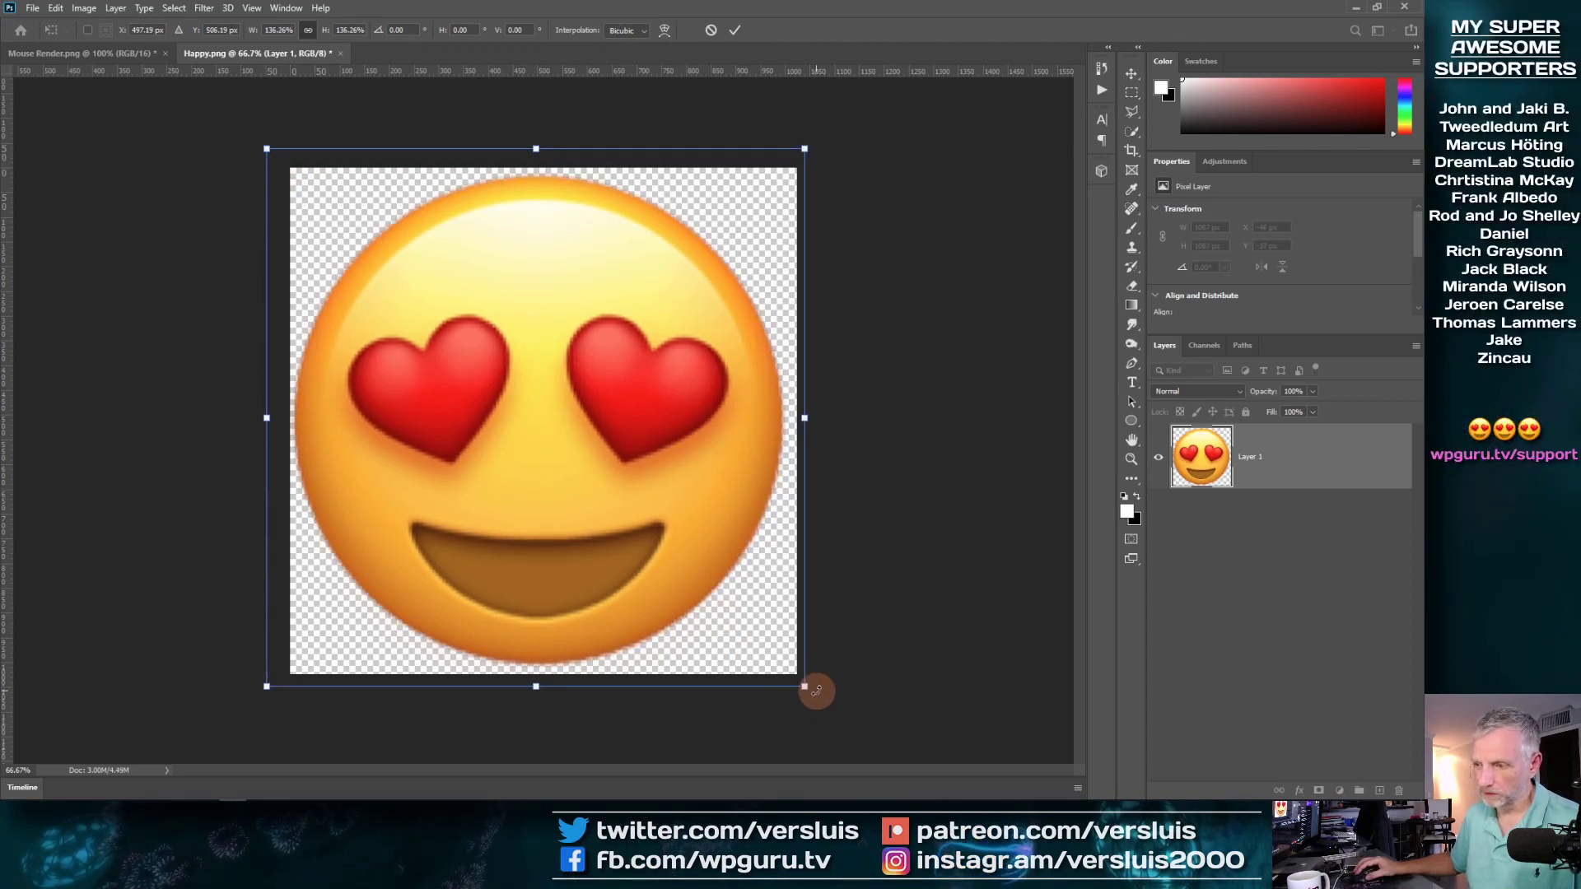
left_click_drag(805, 689, 811, 695)
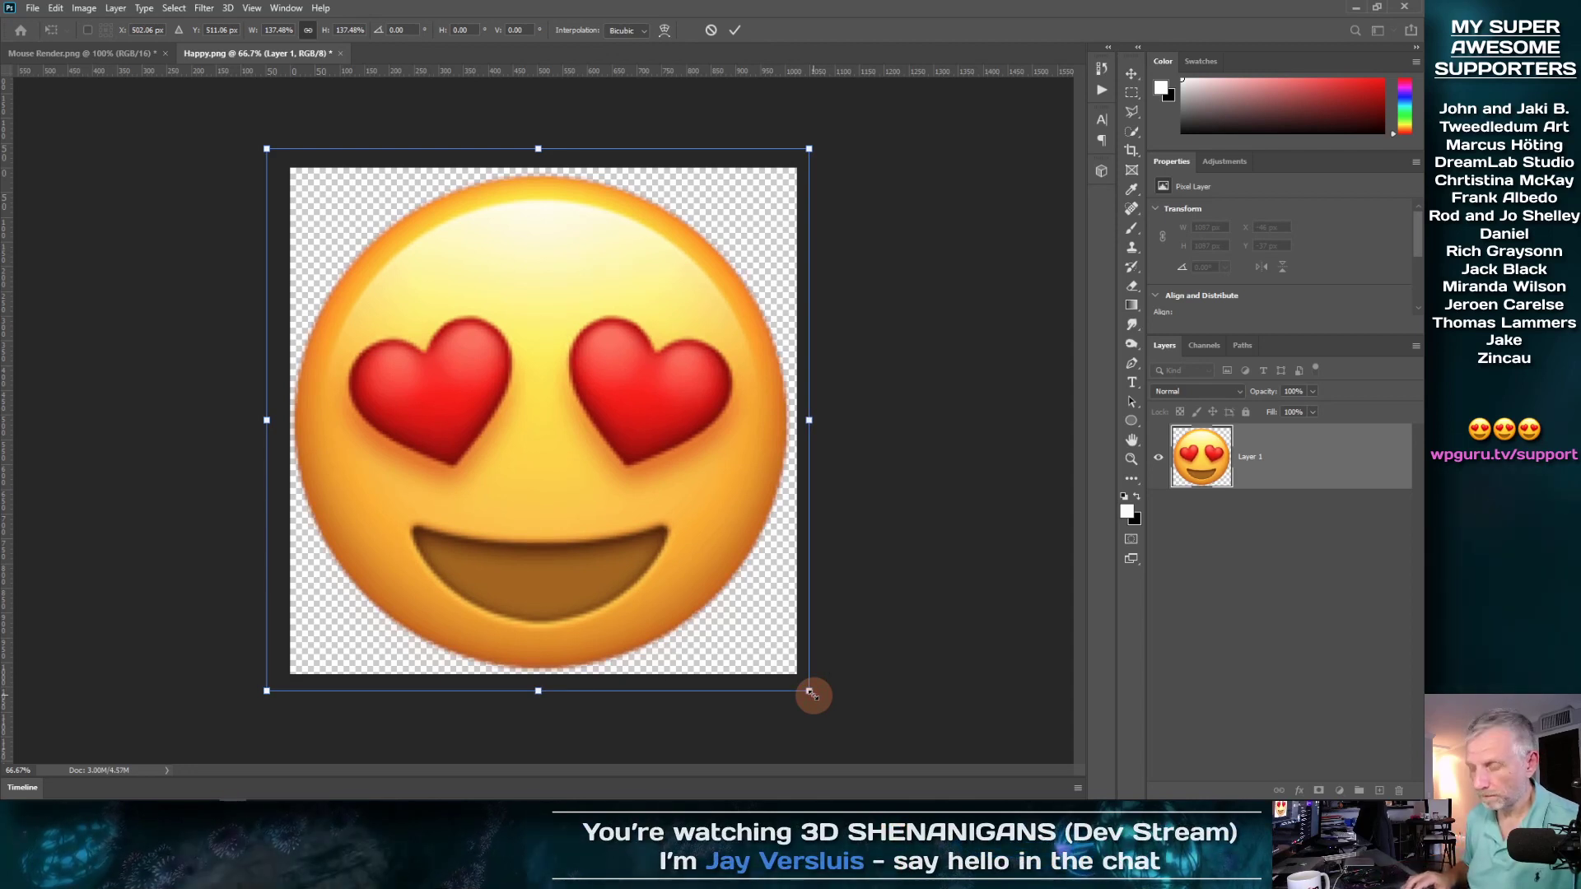
key("shift+Right")
key("shift+Right")
key("shift+Left")
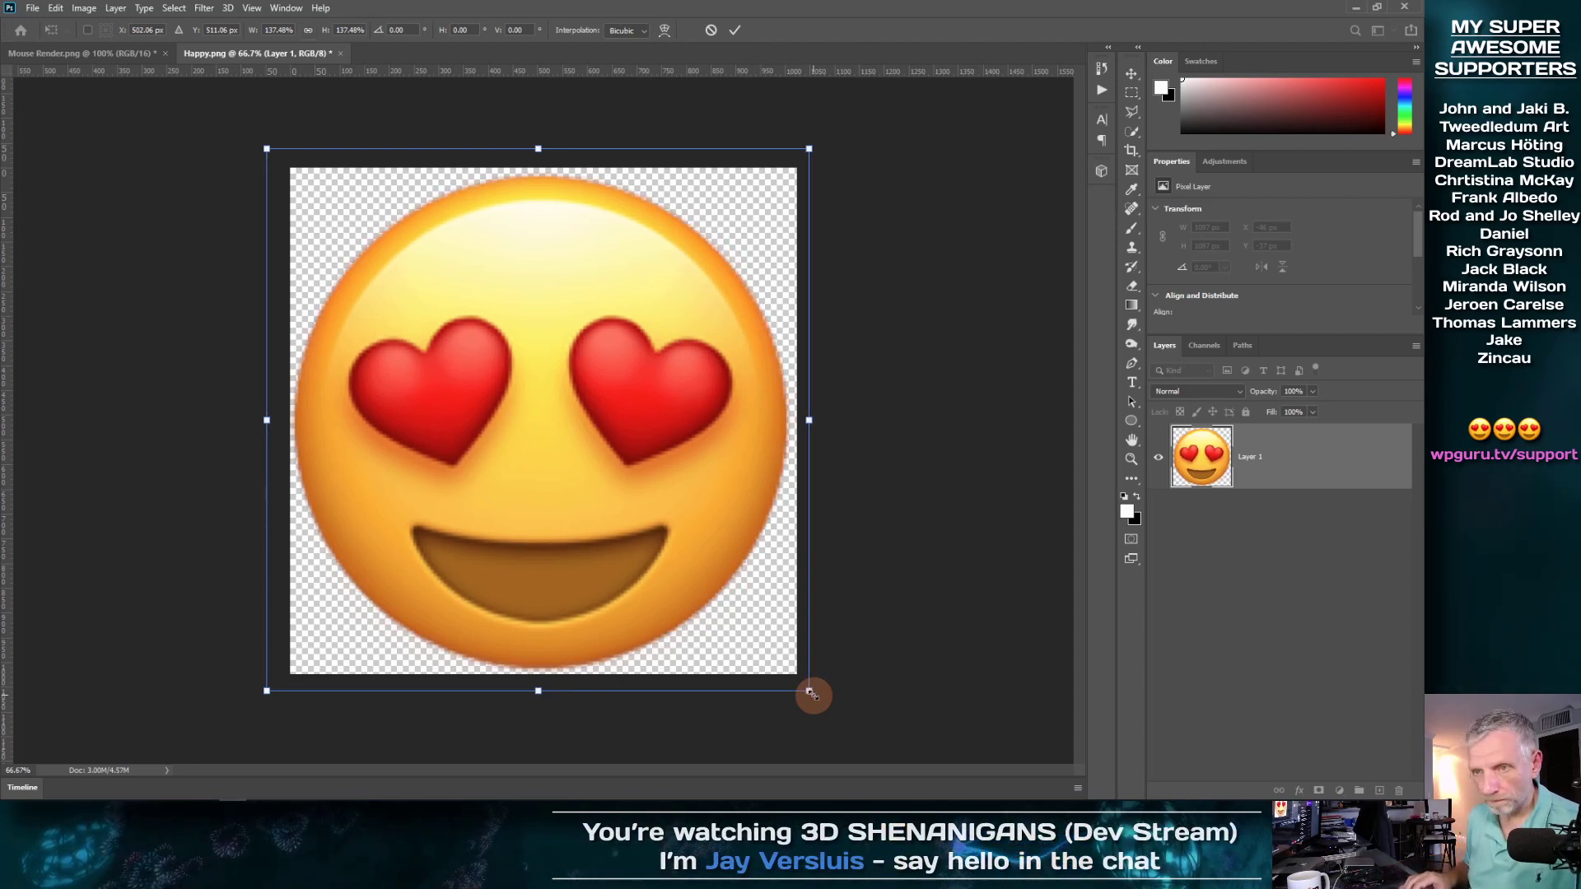
key("shift+Up")
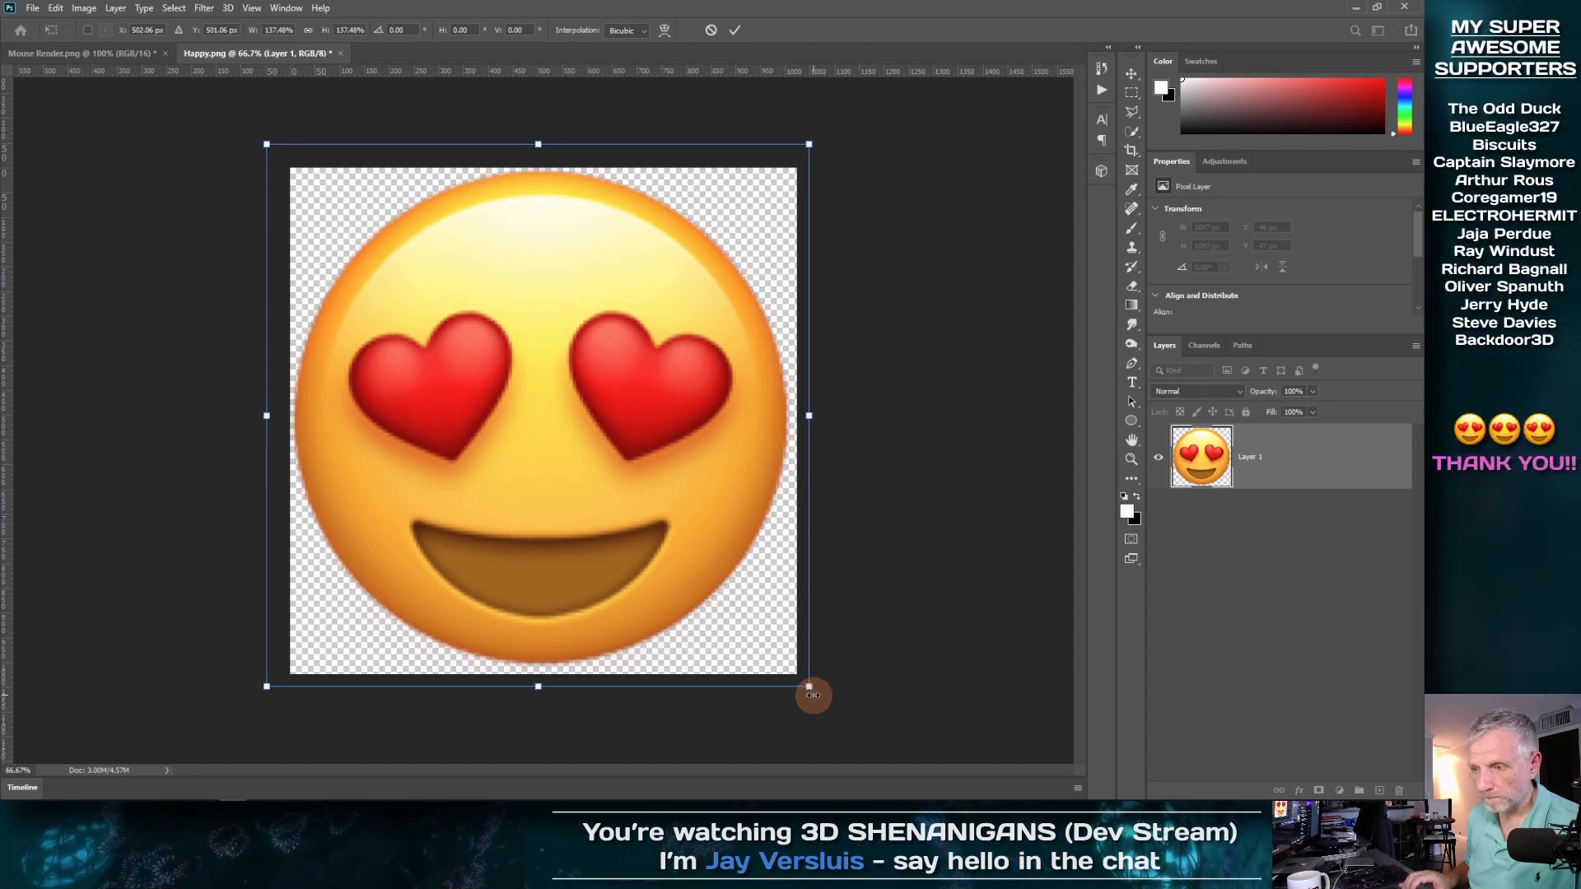
key("shift+Down")
key("Return")
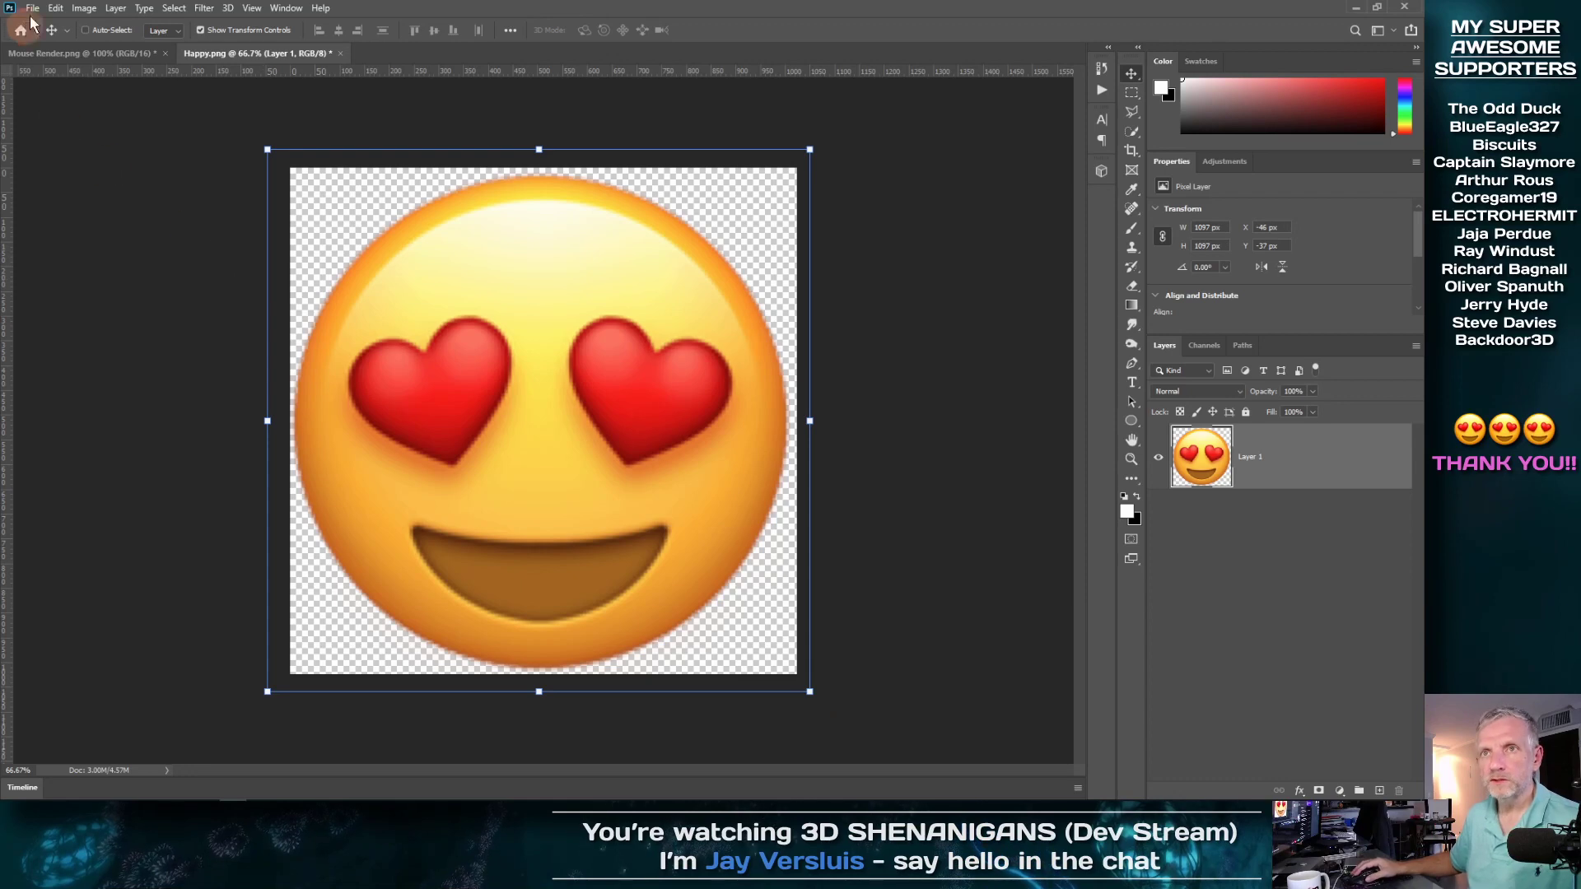
Check the required icon sizes on Twitch's points display page and resize the emoji image to 112 x 112 pixels
left_click(91, 9)
left_click(106, 119)
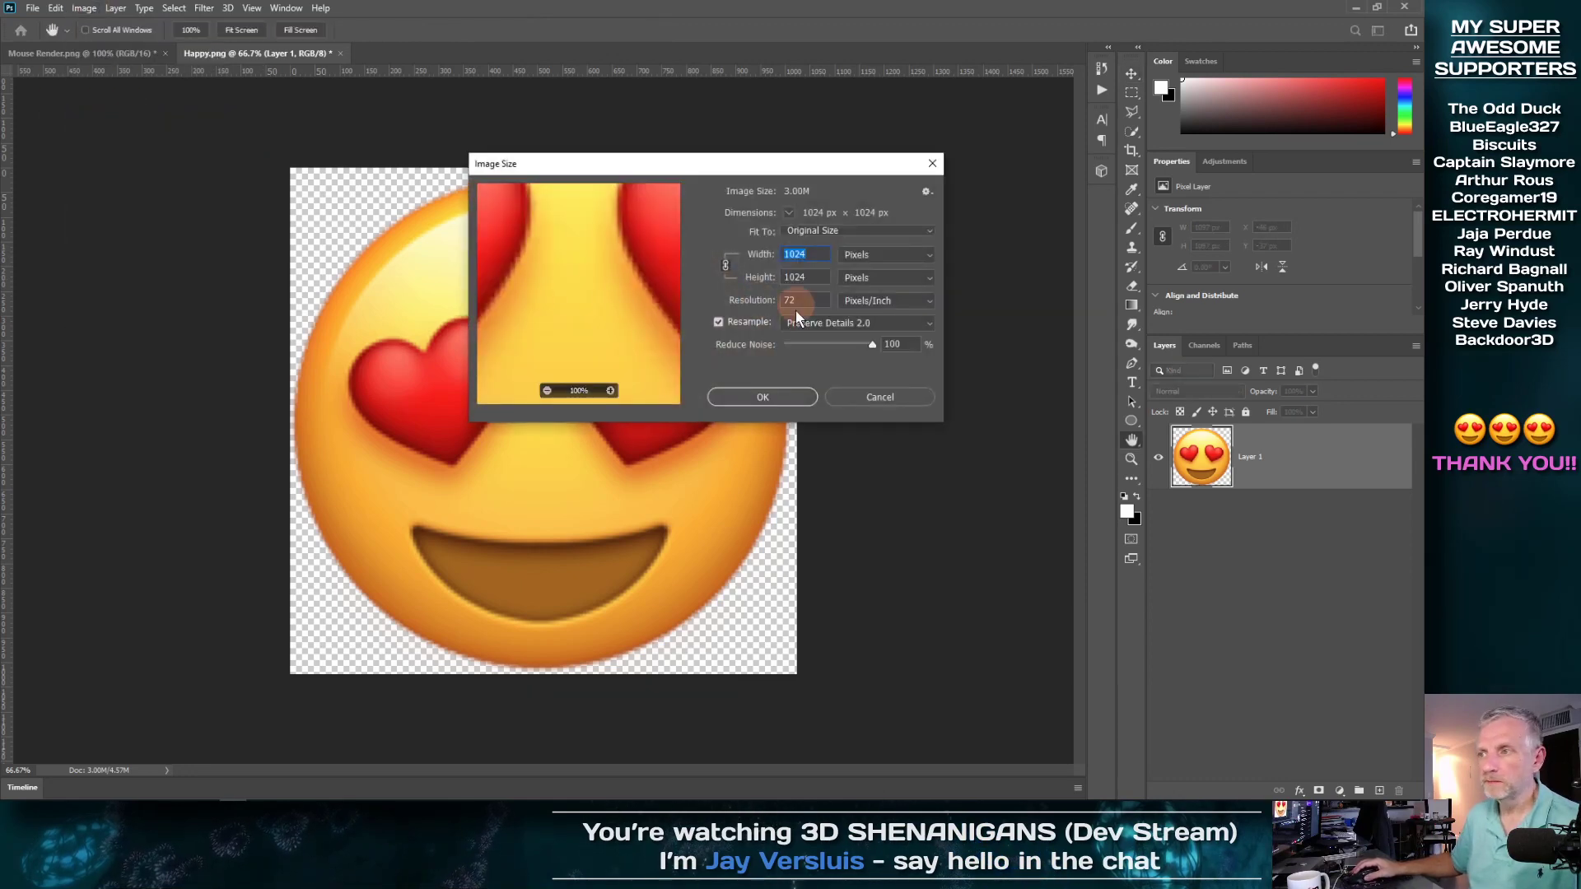
key("alt+Tab")
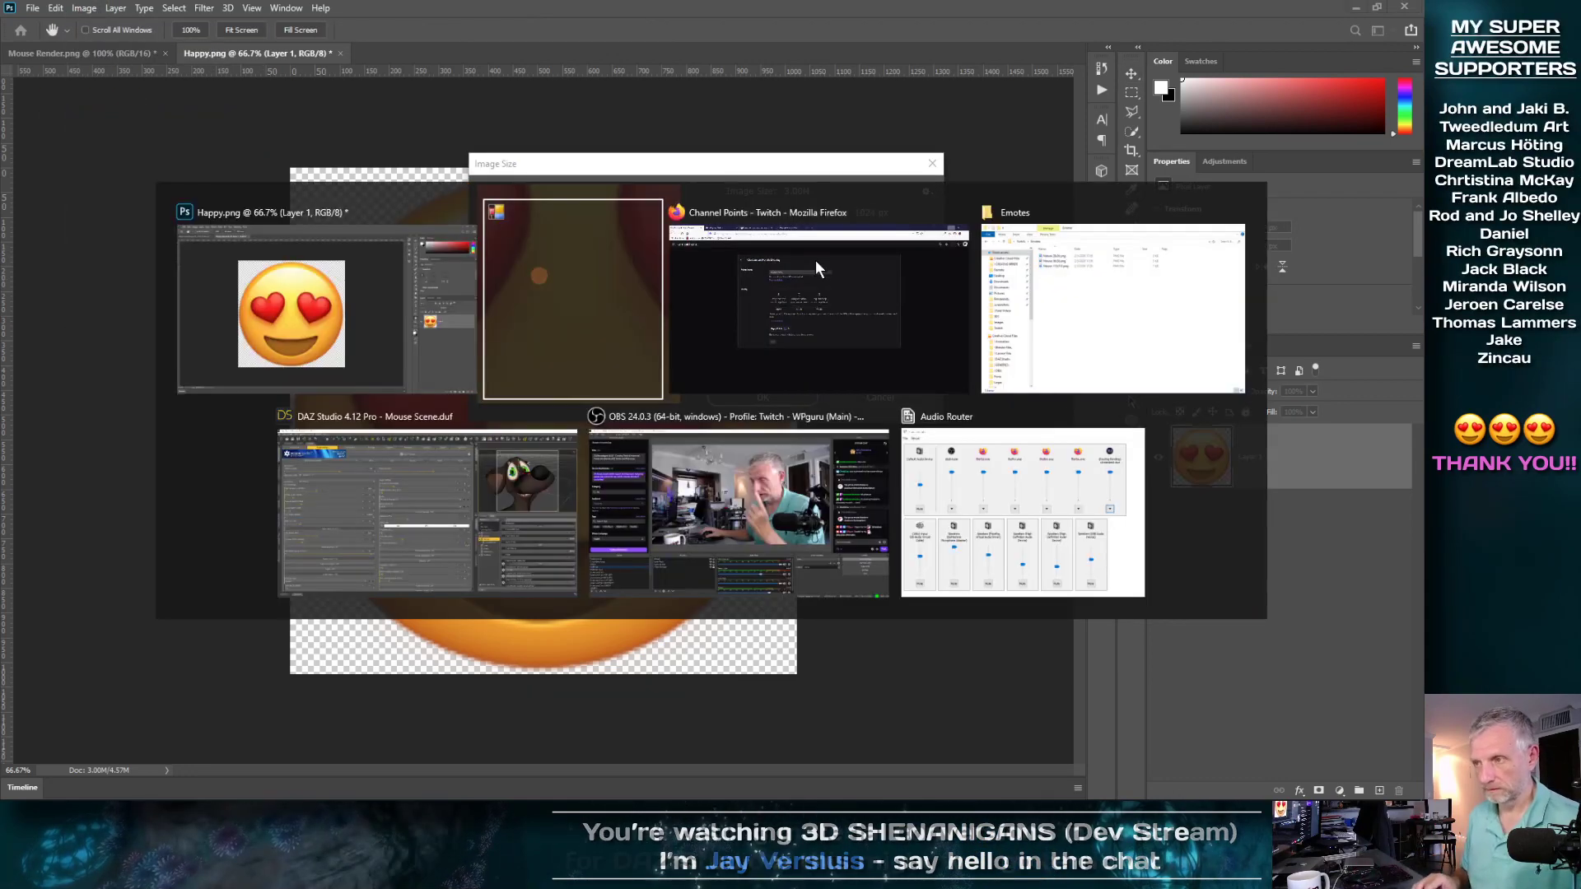
left_click(816, 259)
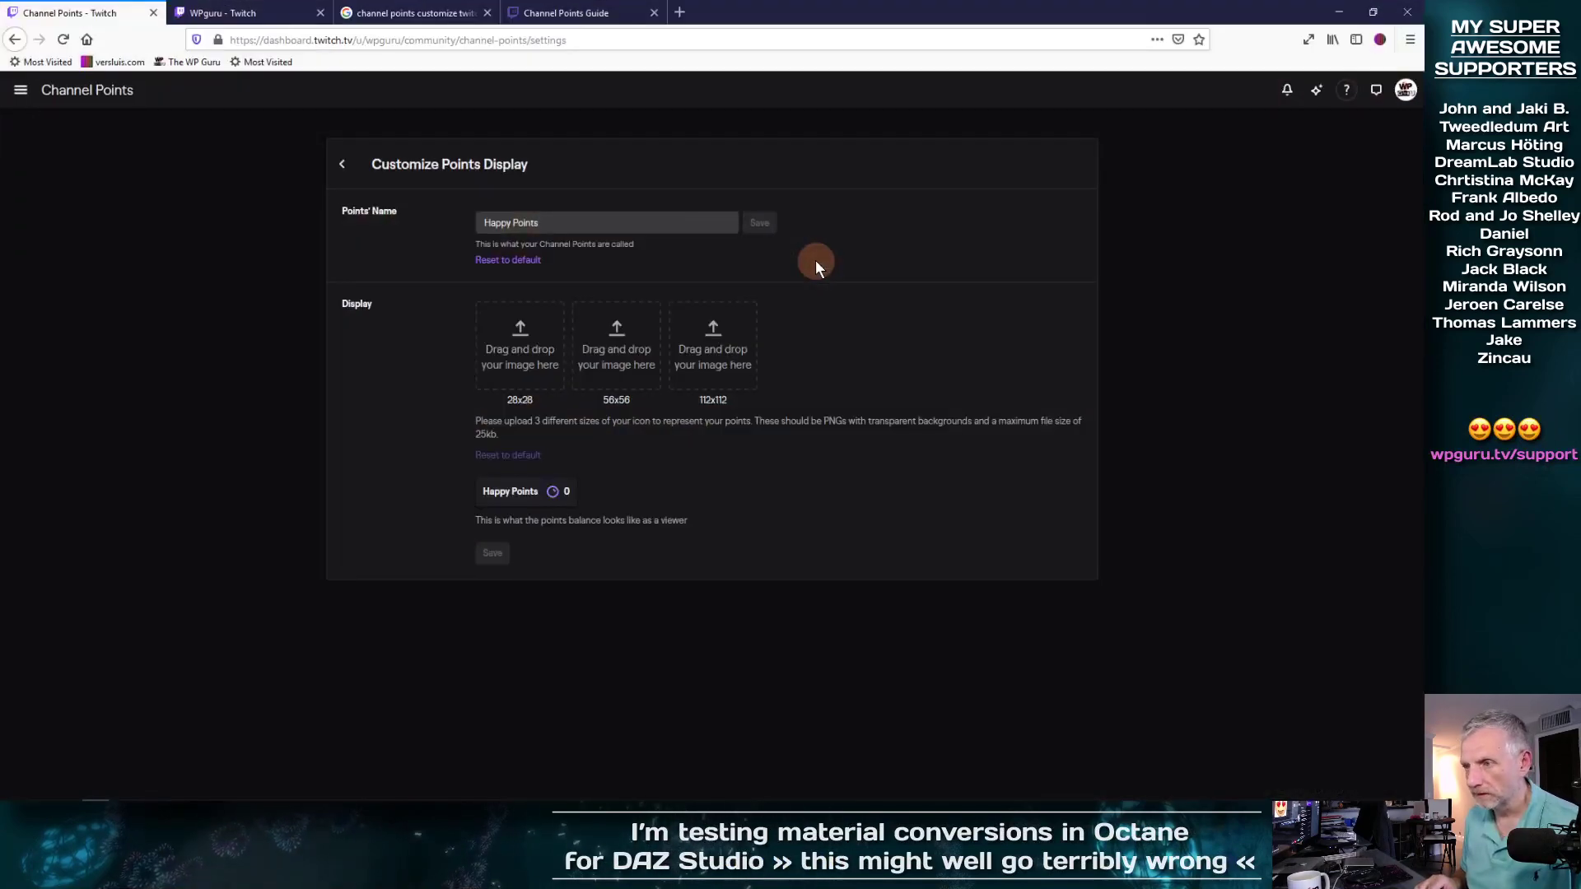
key("alt+Tab")
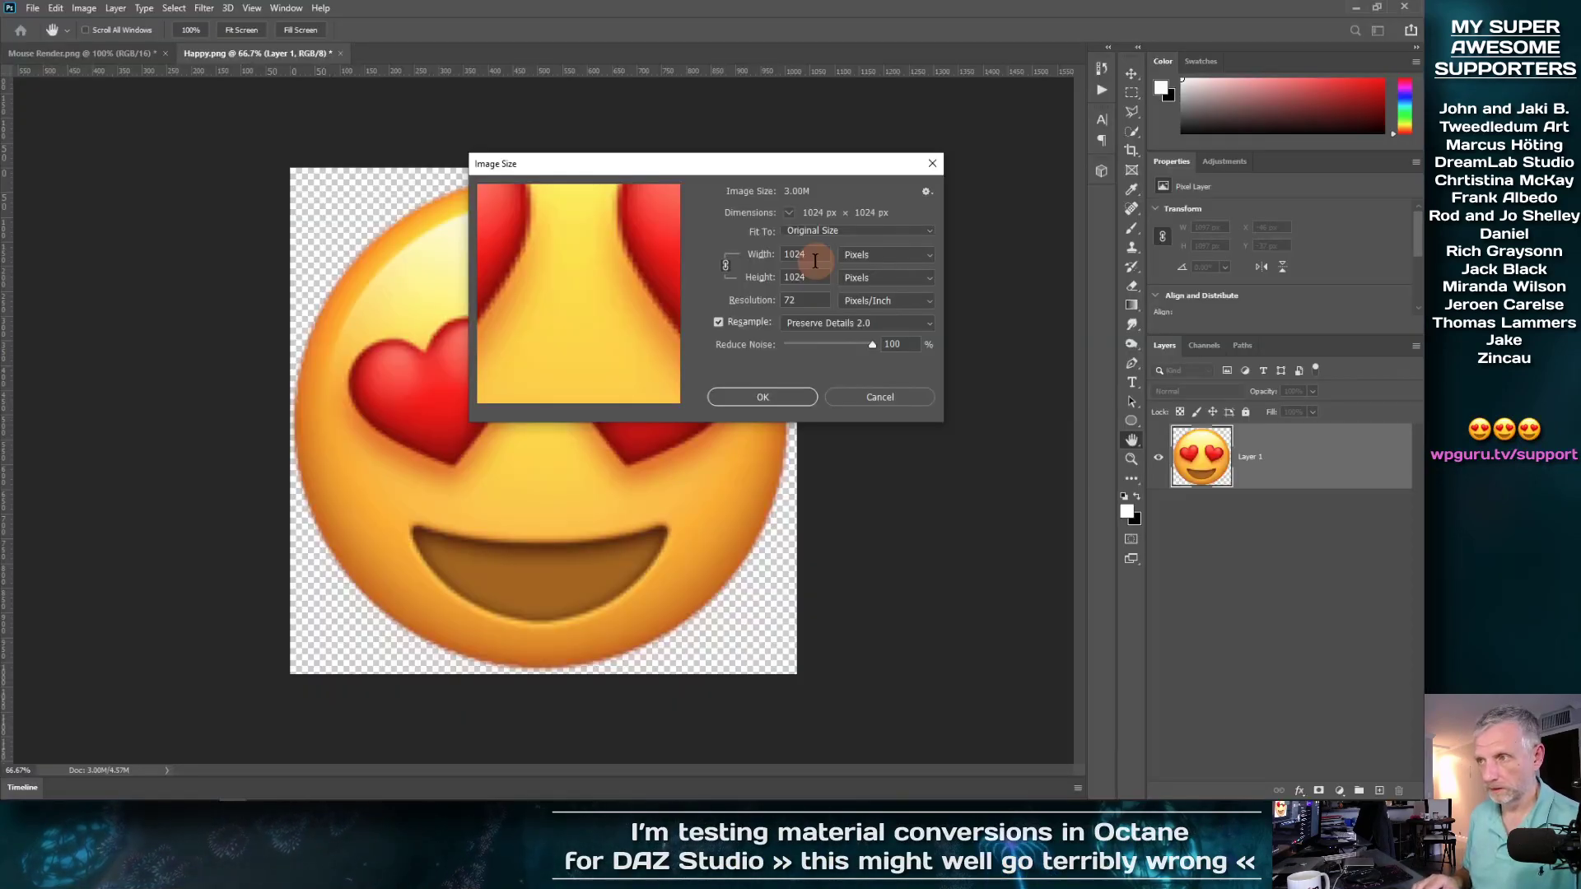
type("112")
key("Tab")
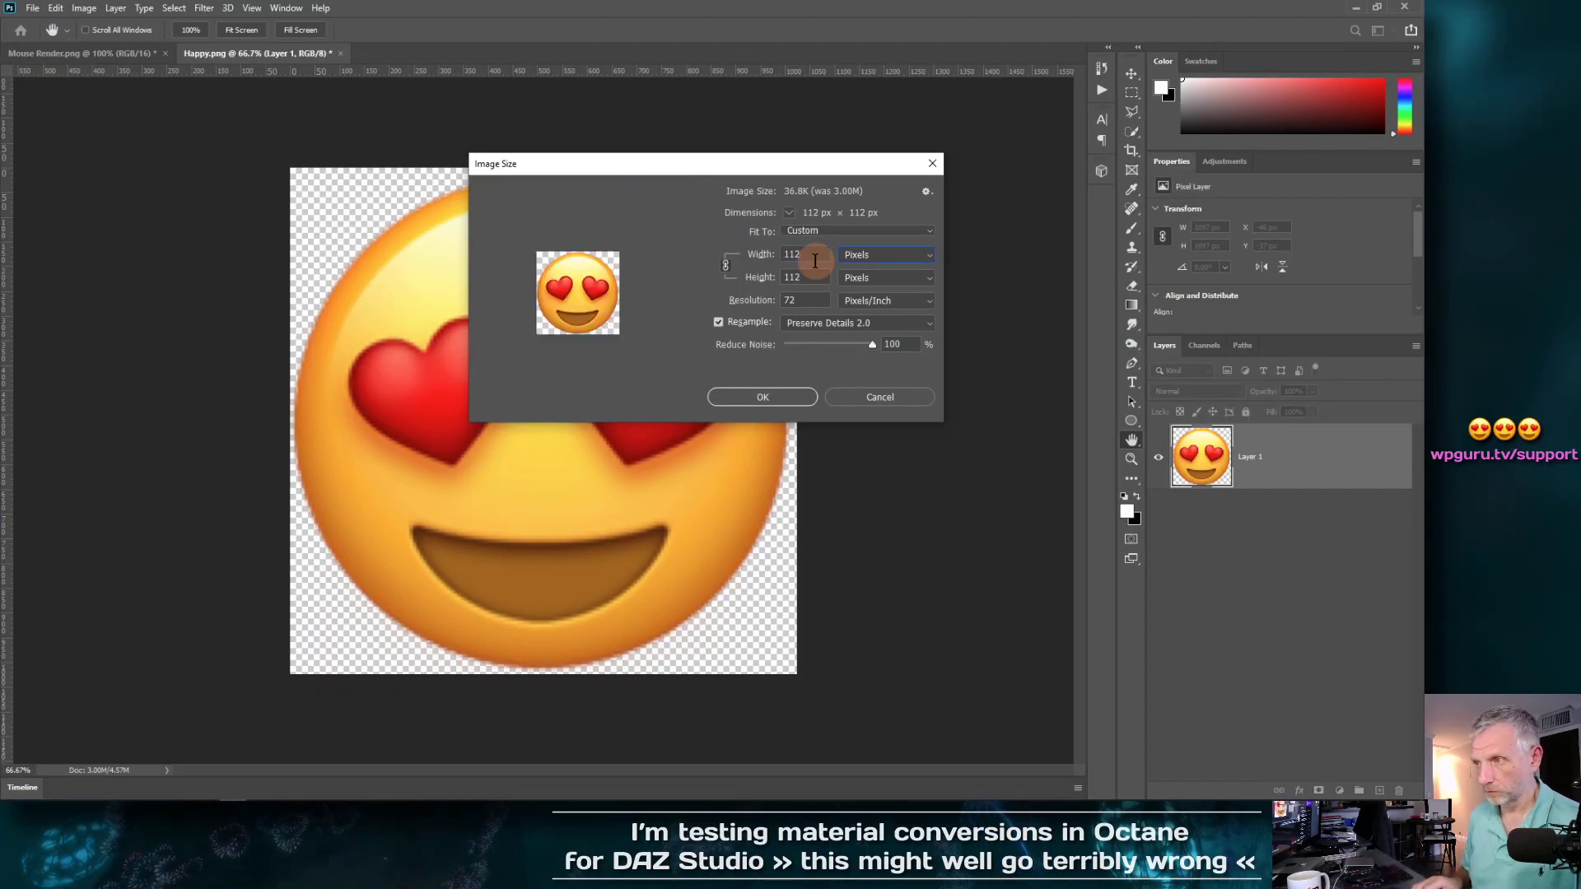
key("Return")
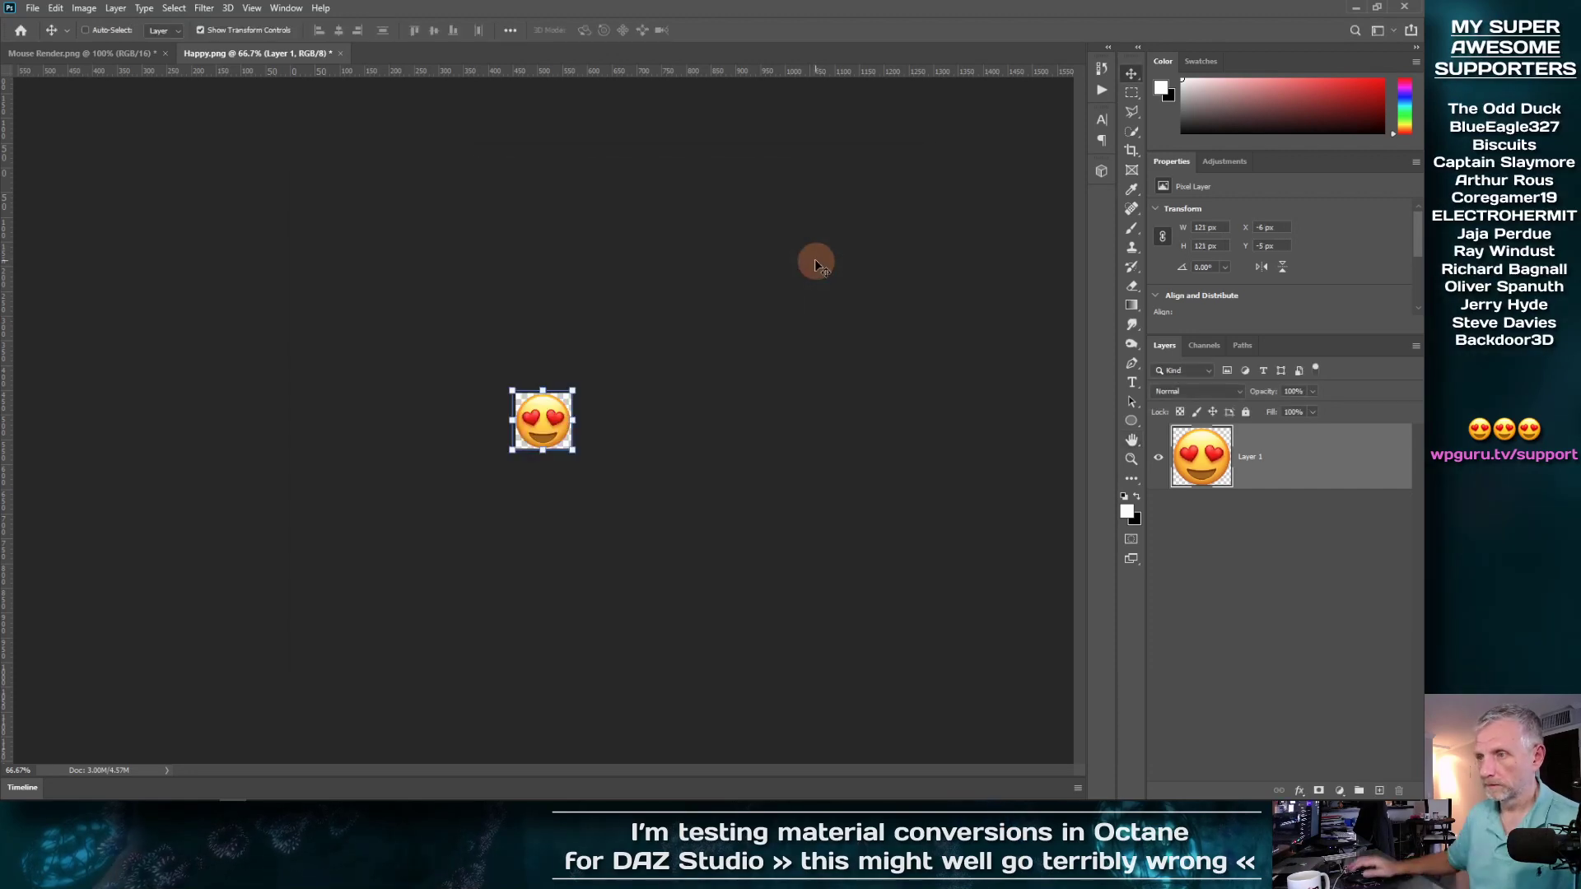
Quick-export the emoji as a PNG named "Happy 112x112" into the Emotes folder
left_click(33, 8)
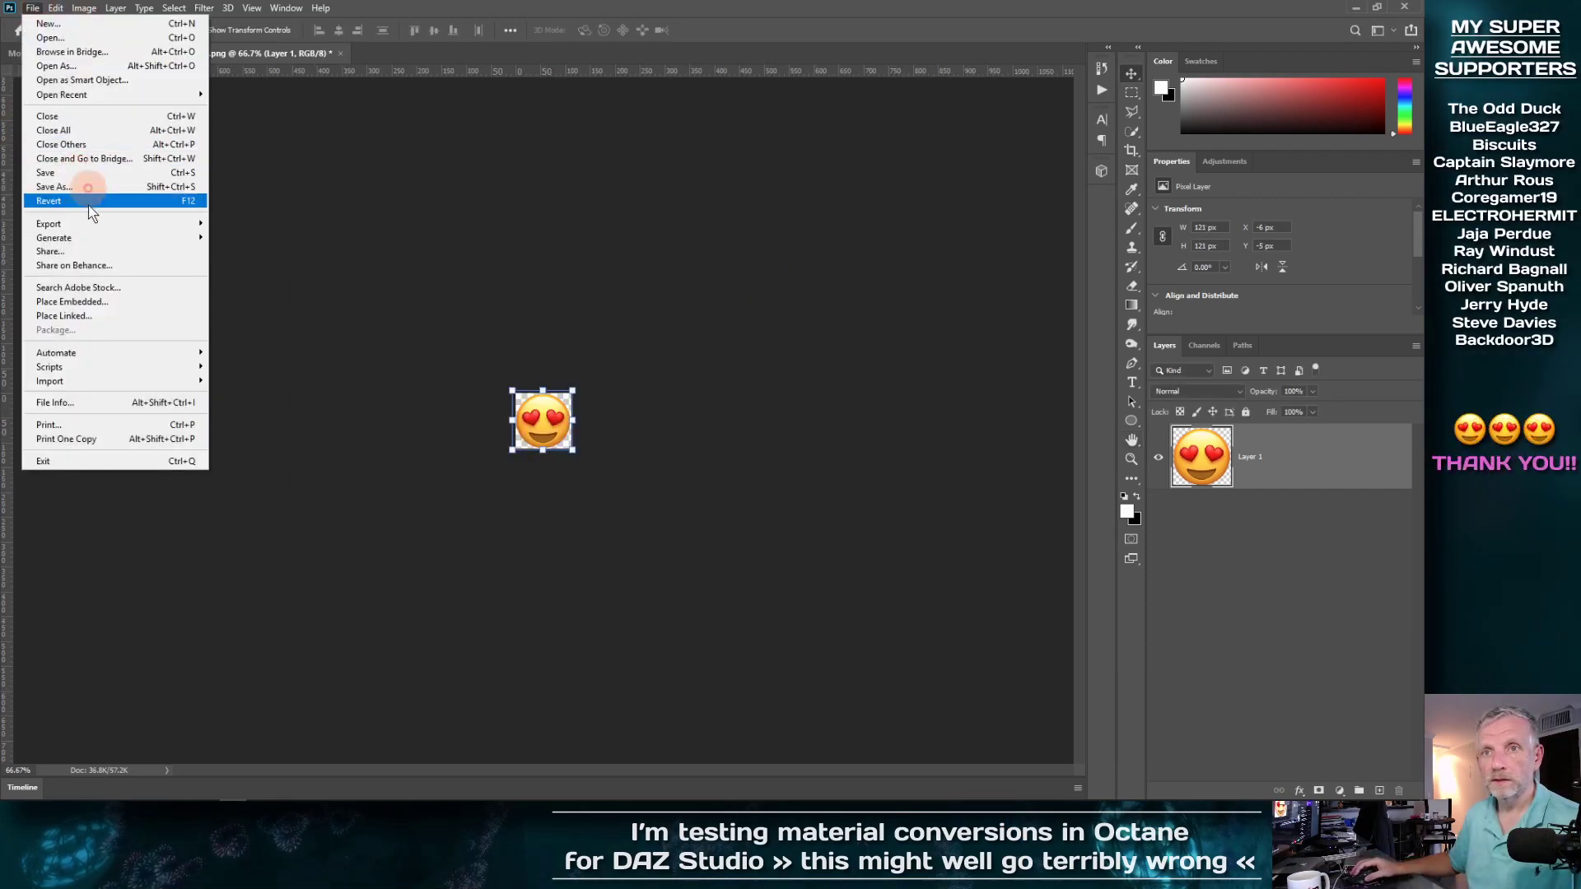
mouse_move(123, 223)
left_click(255, 229)
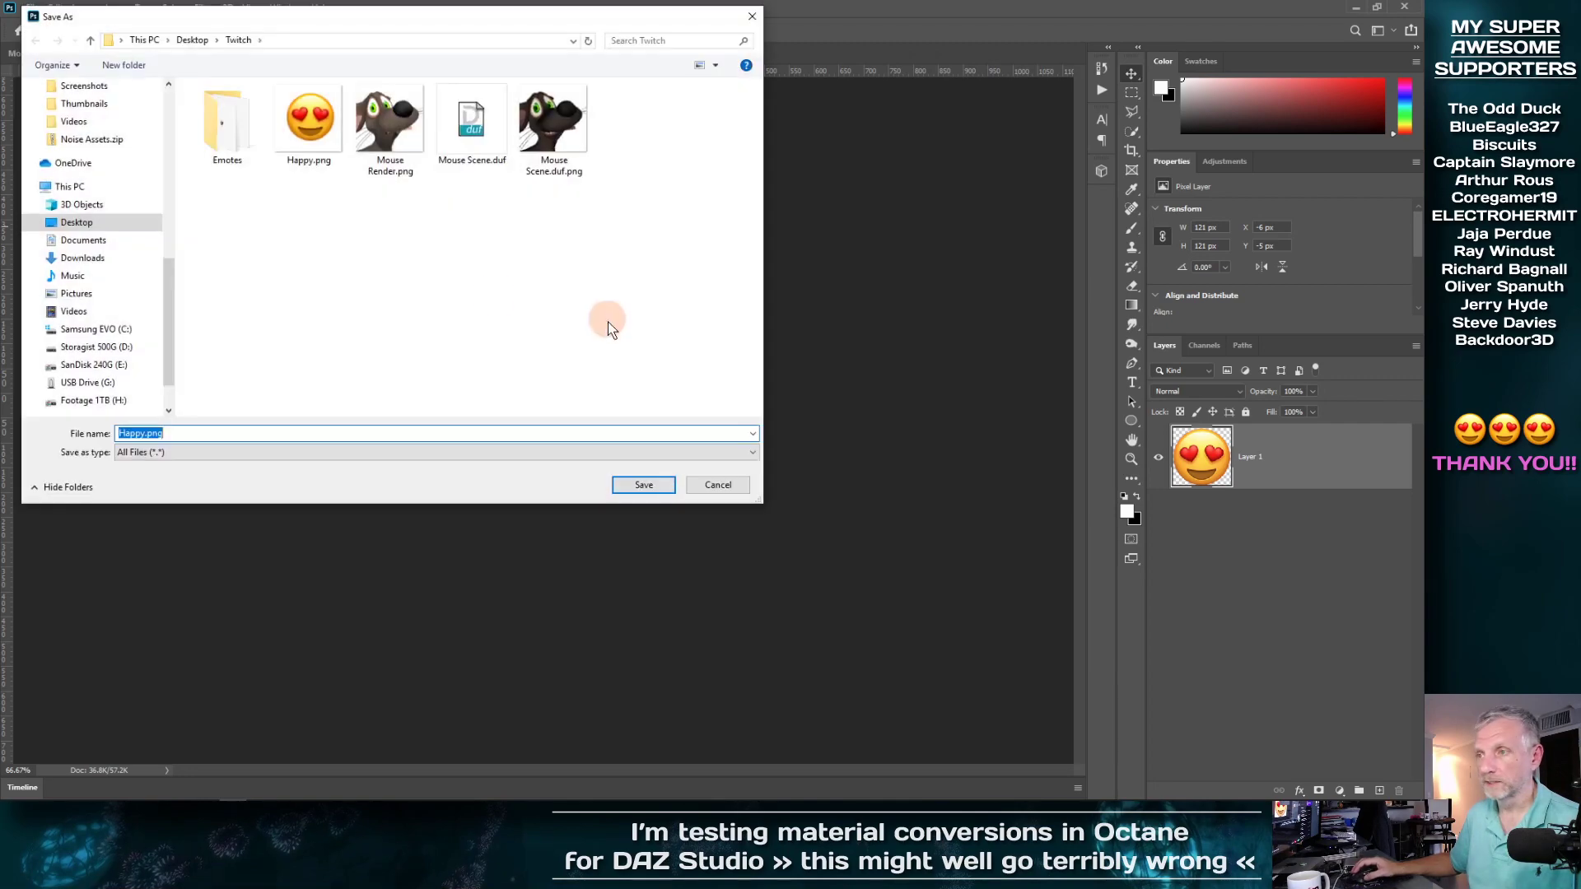
double_click(234, 131)
type("H")
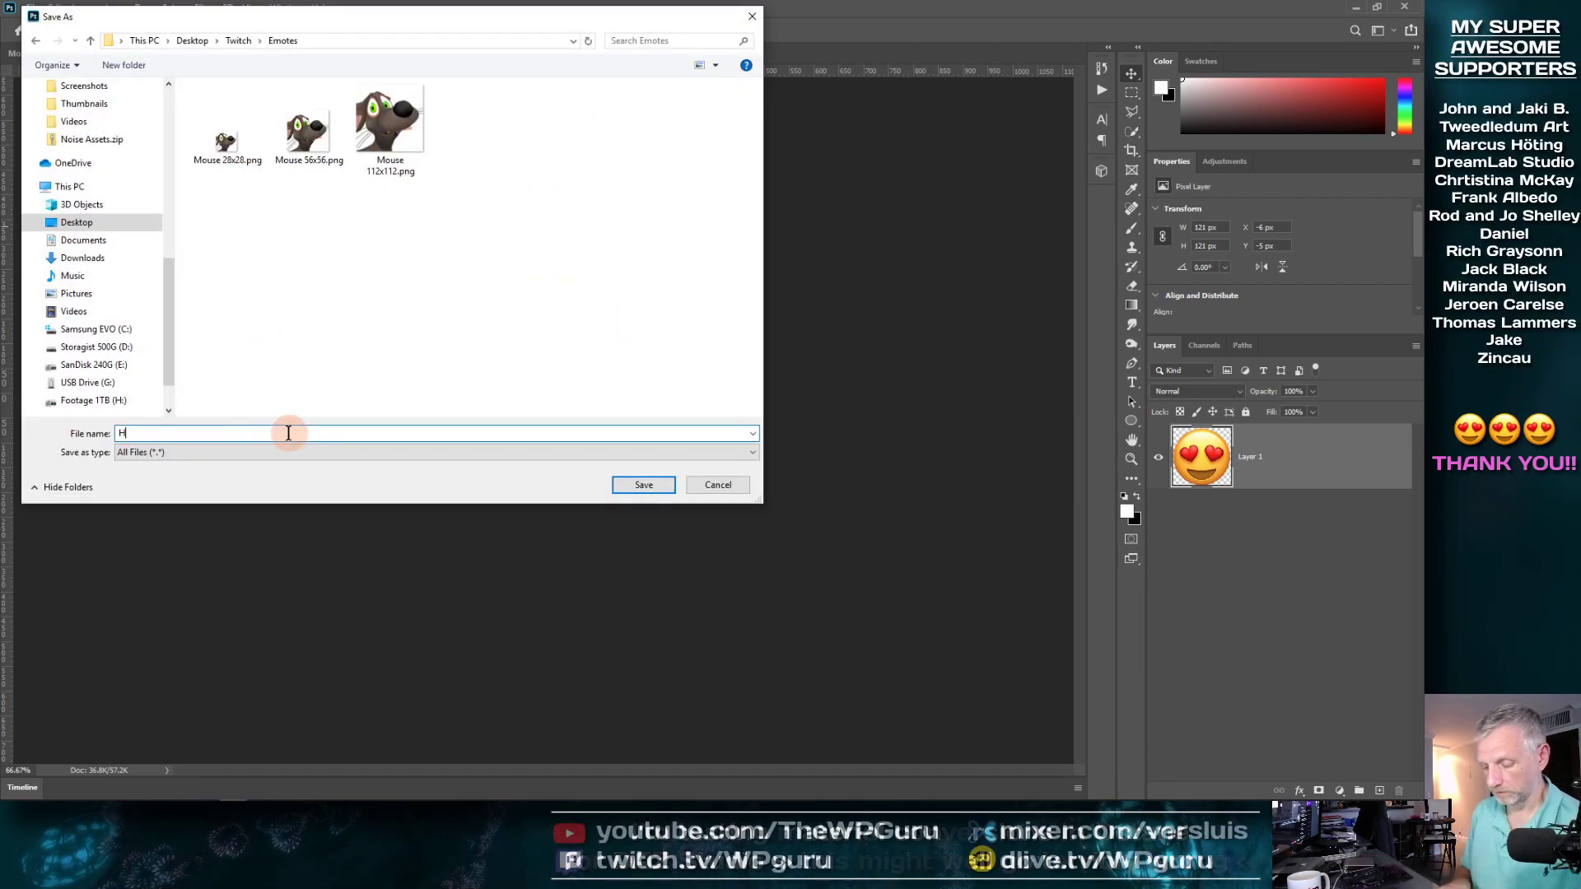
type("appy ")
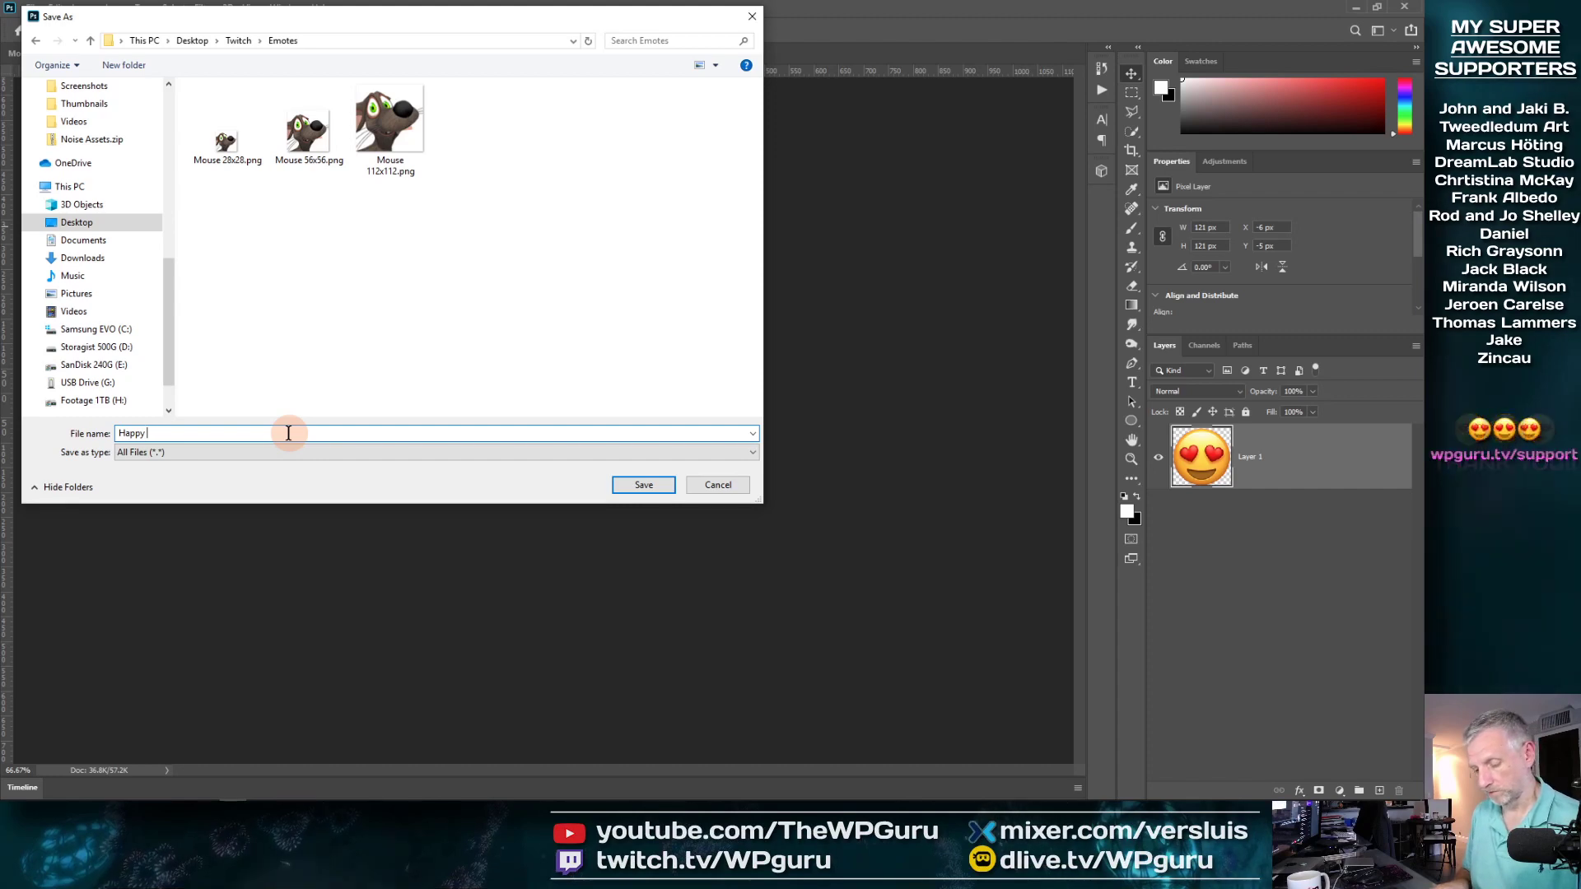
type("112x112")
key("Return")
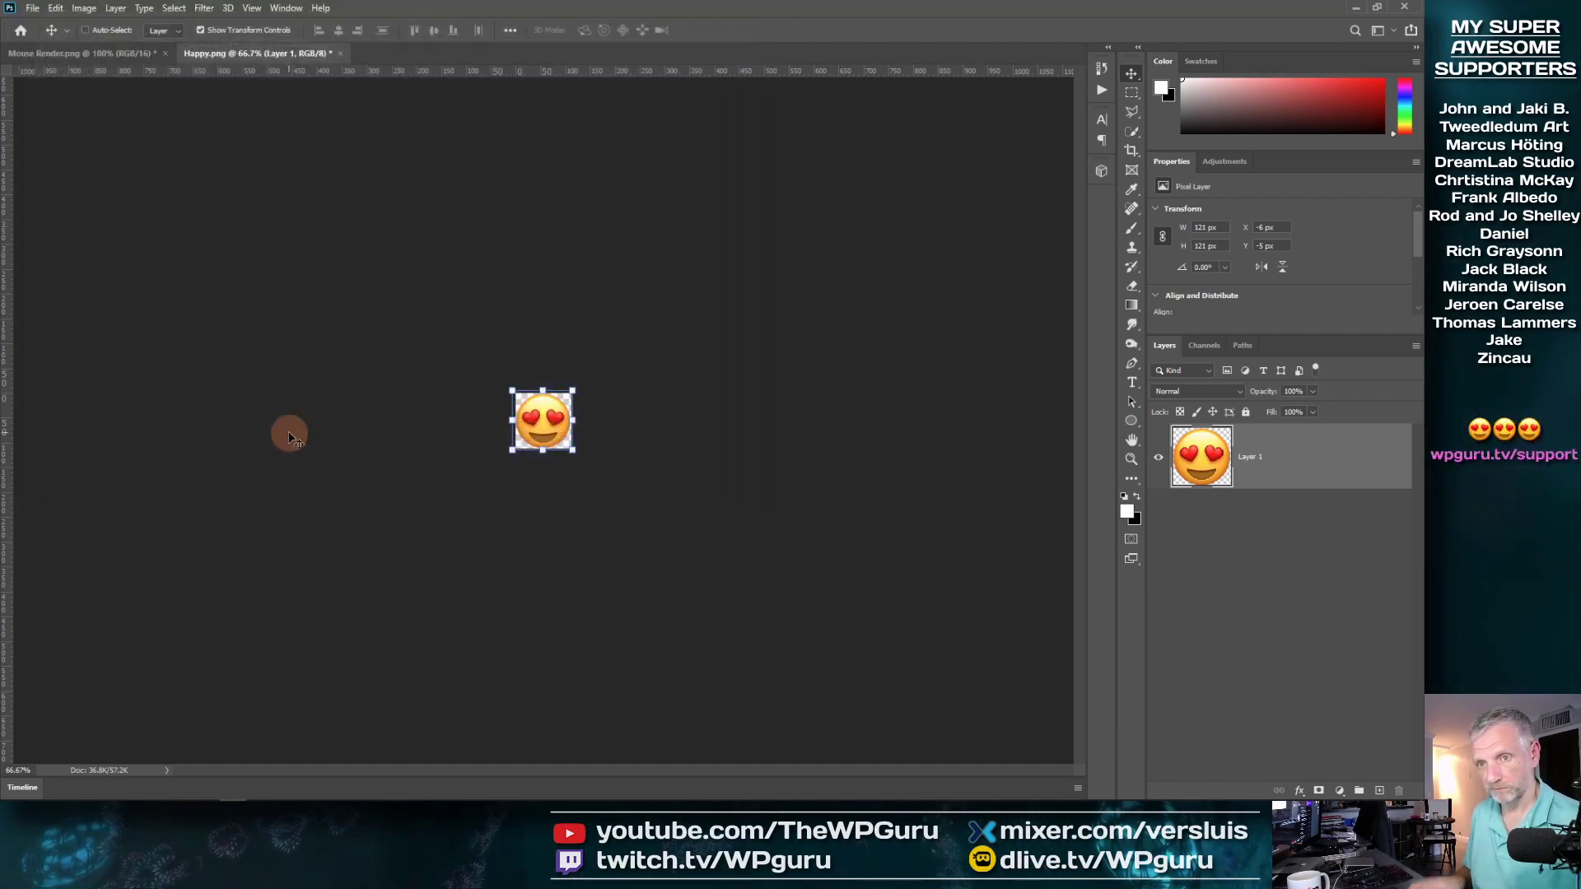
Set up an Export As of the emoji as a smaller 8-bit PNG at 56 x 56 px
left_click(83, 11)
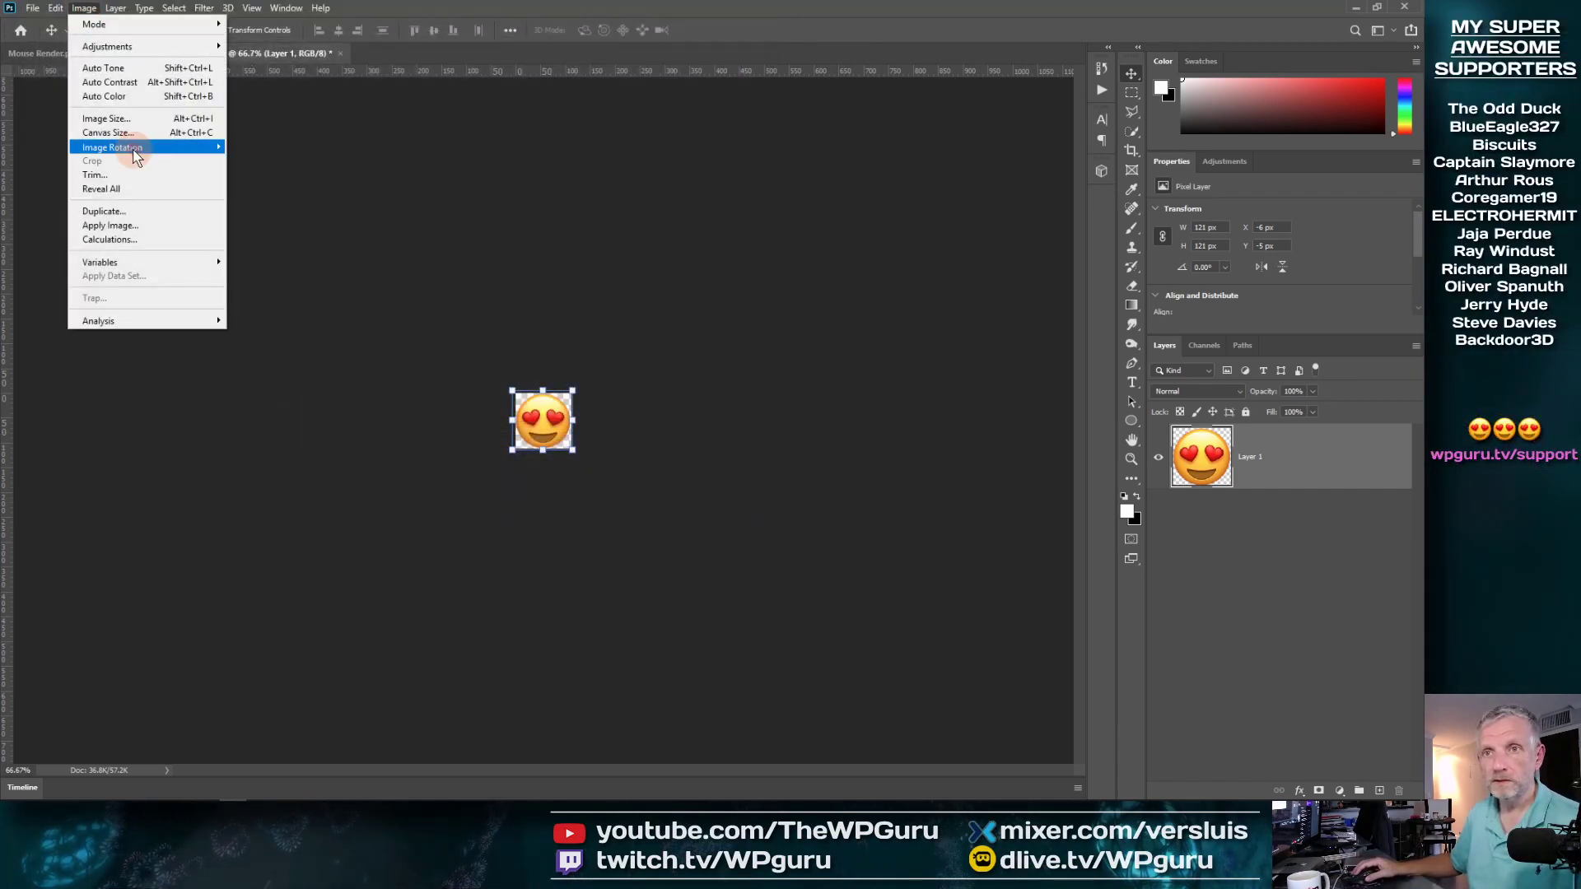
mouse_move(33, 8)
left_click(98, 223)
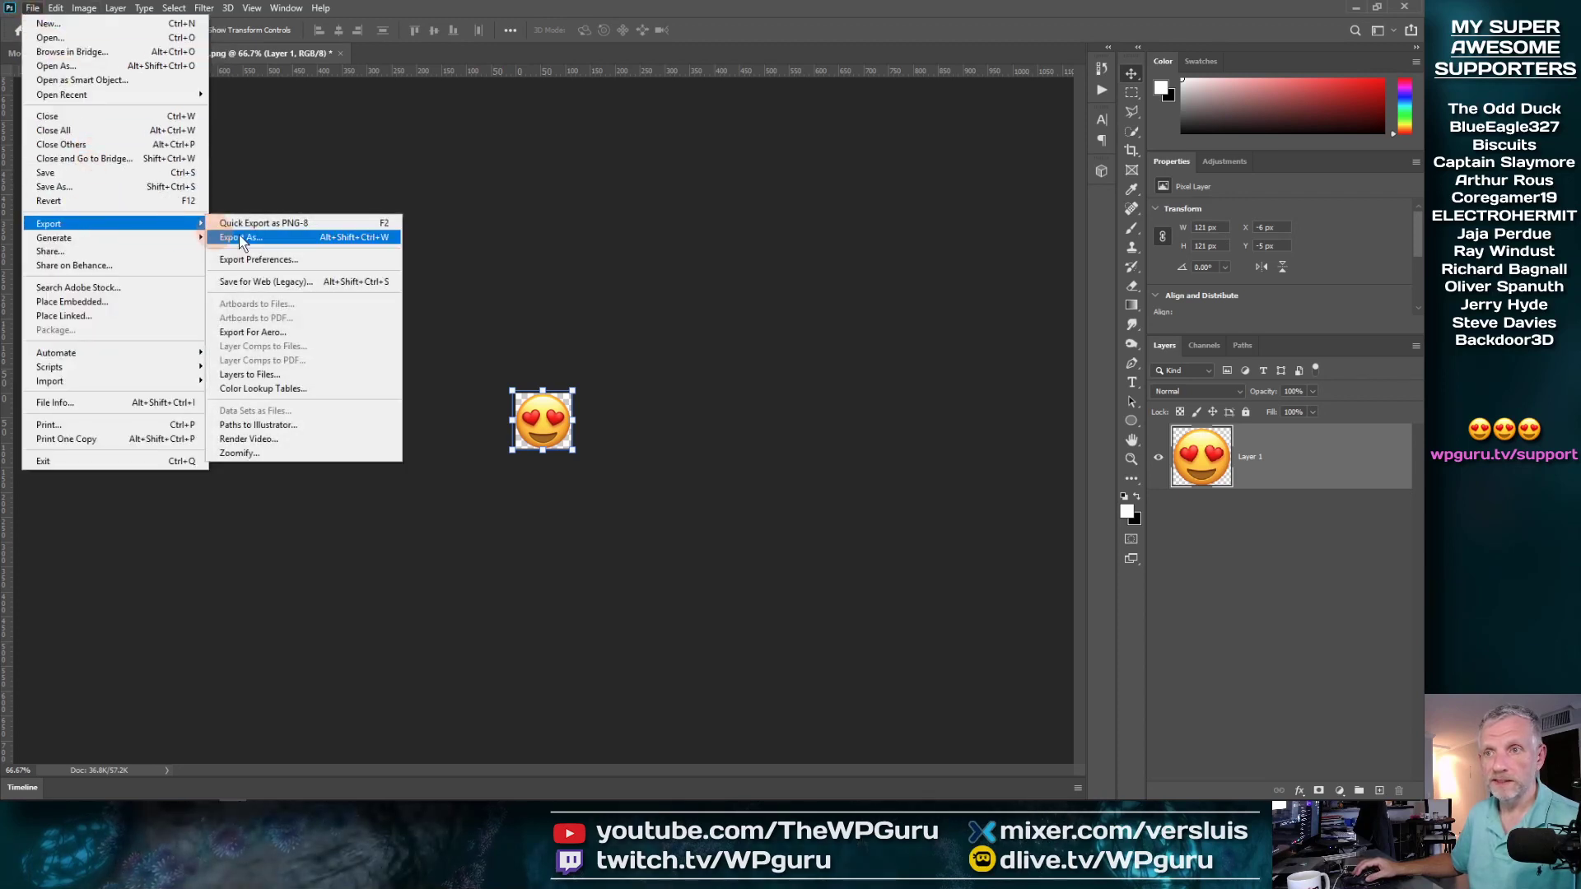
left_click(247, 237)
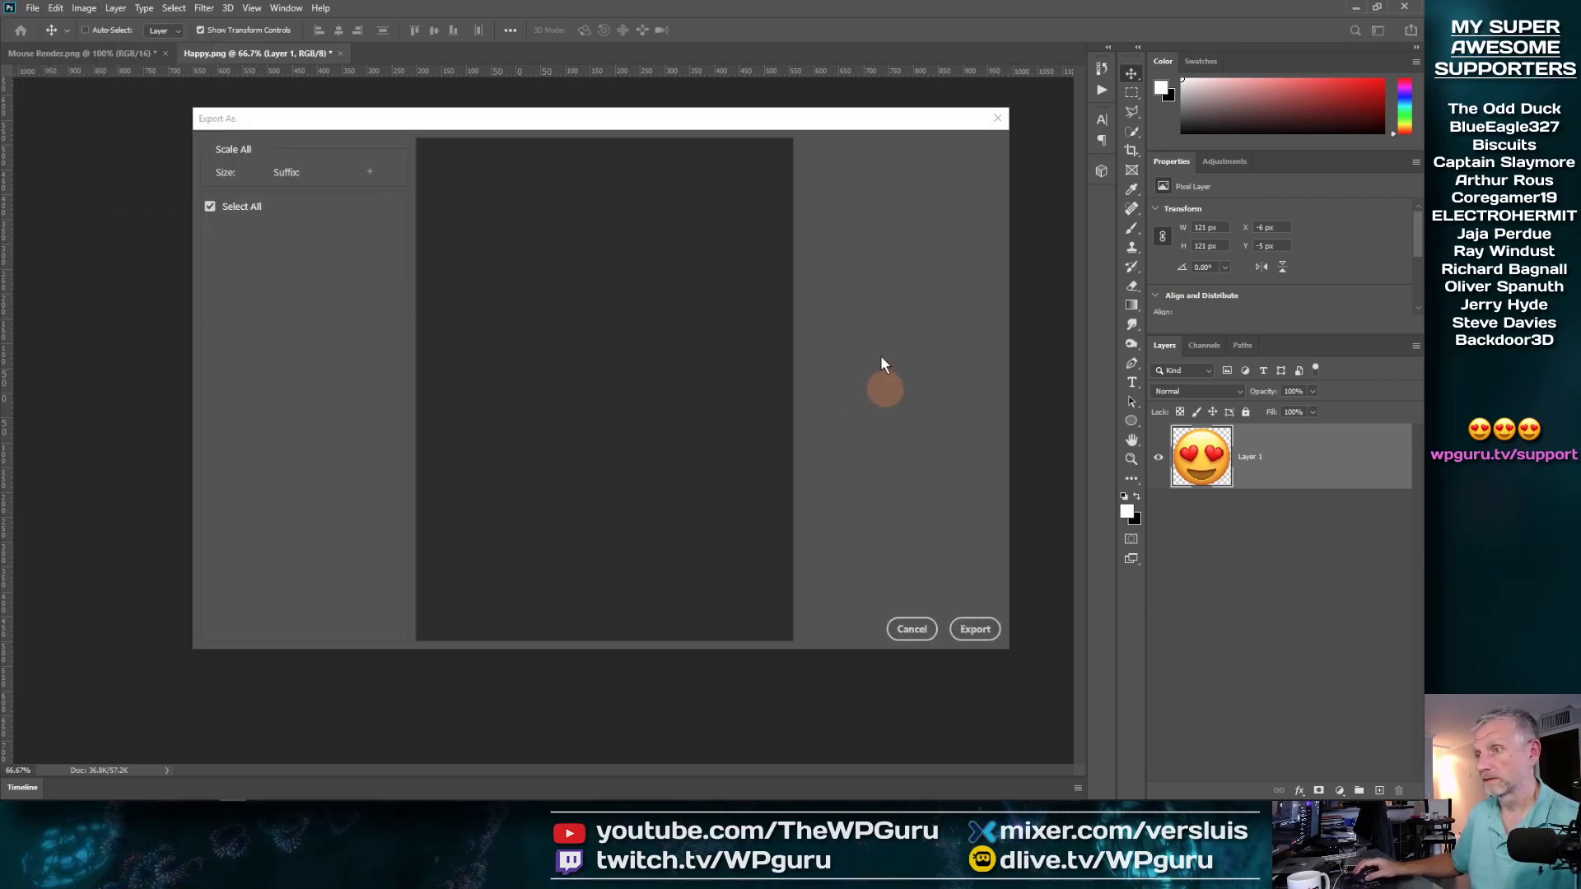
left_click(886, 214)
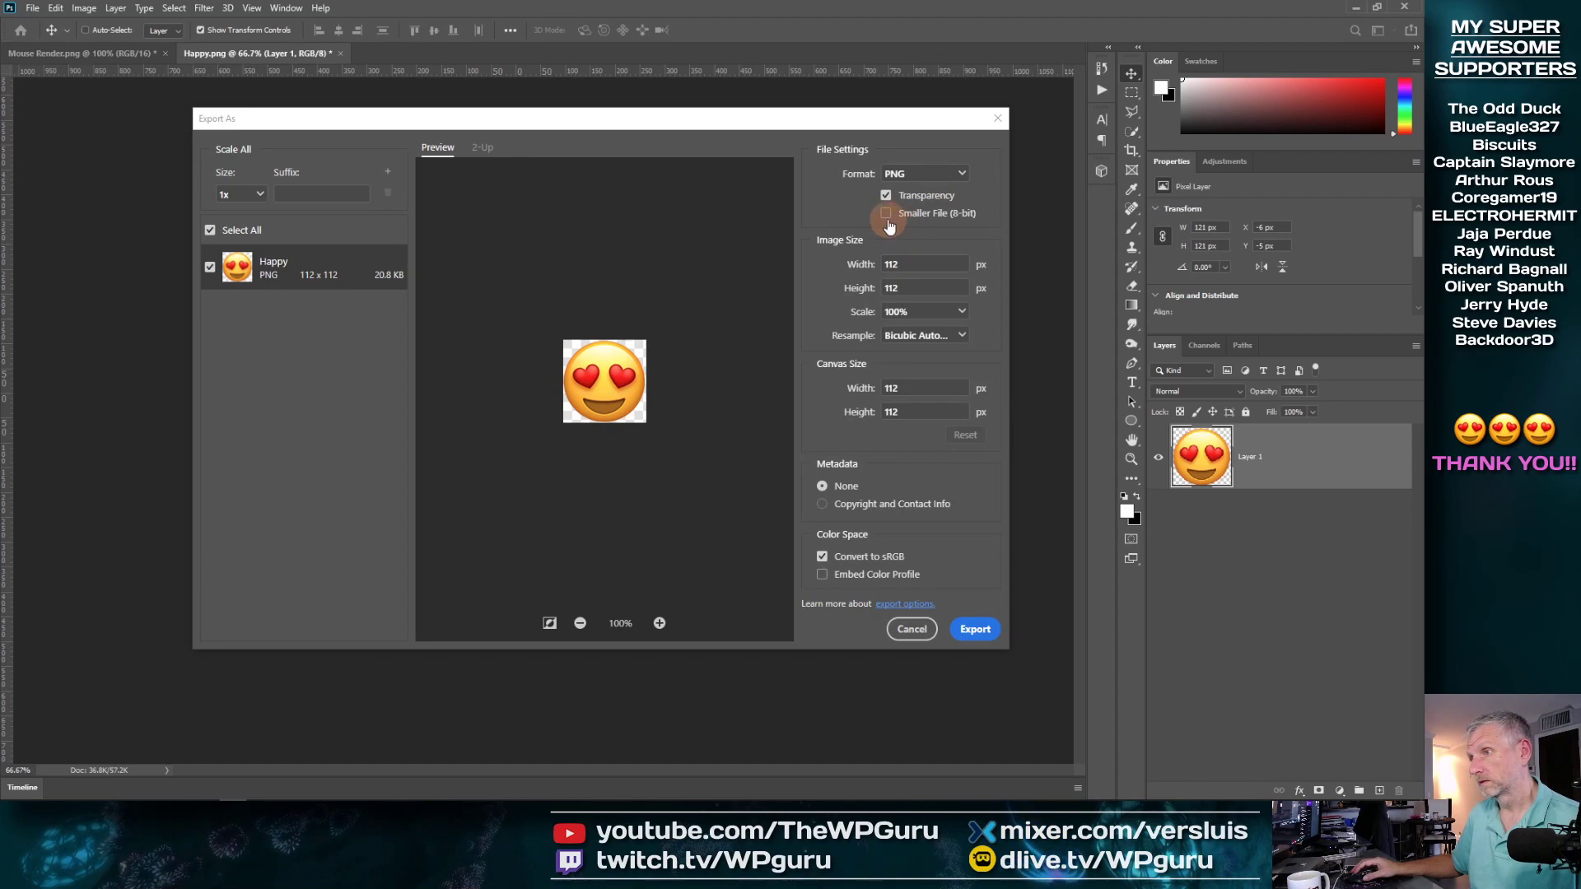
left_click(904, 260)
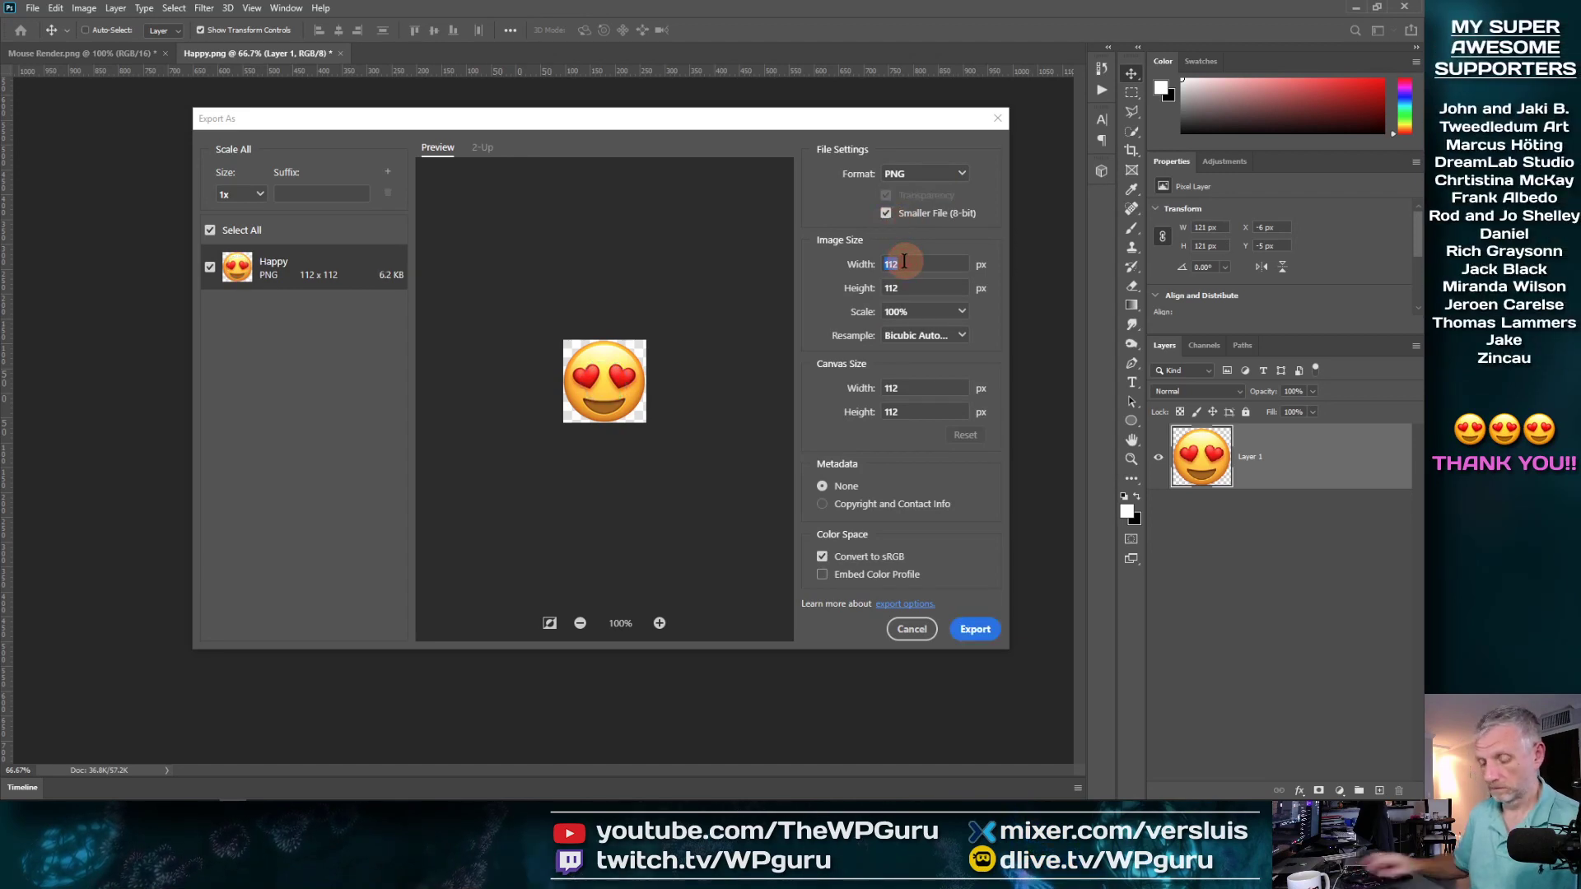
type("54")
key("Tab")
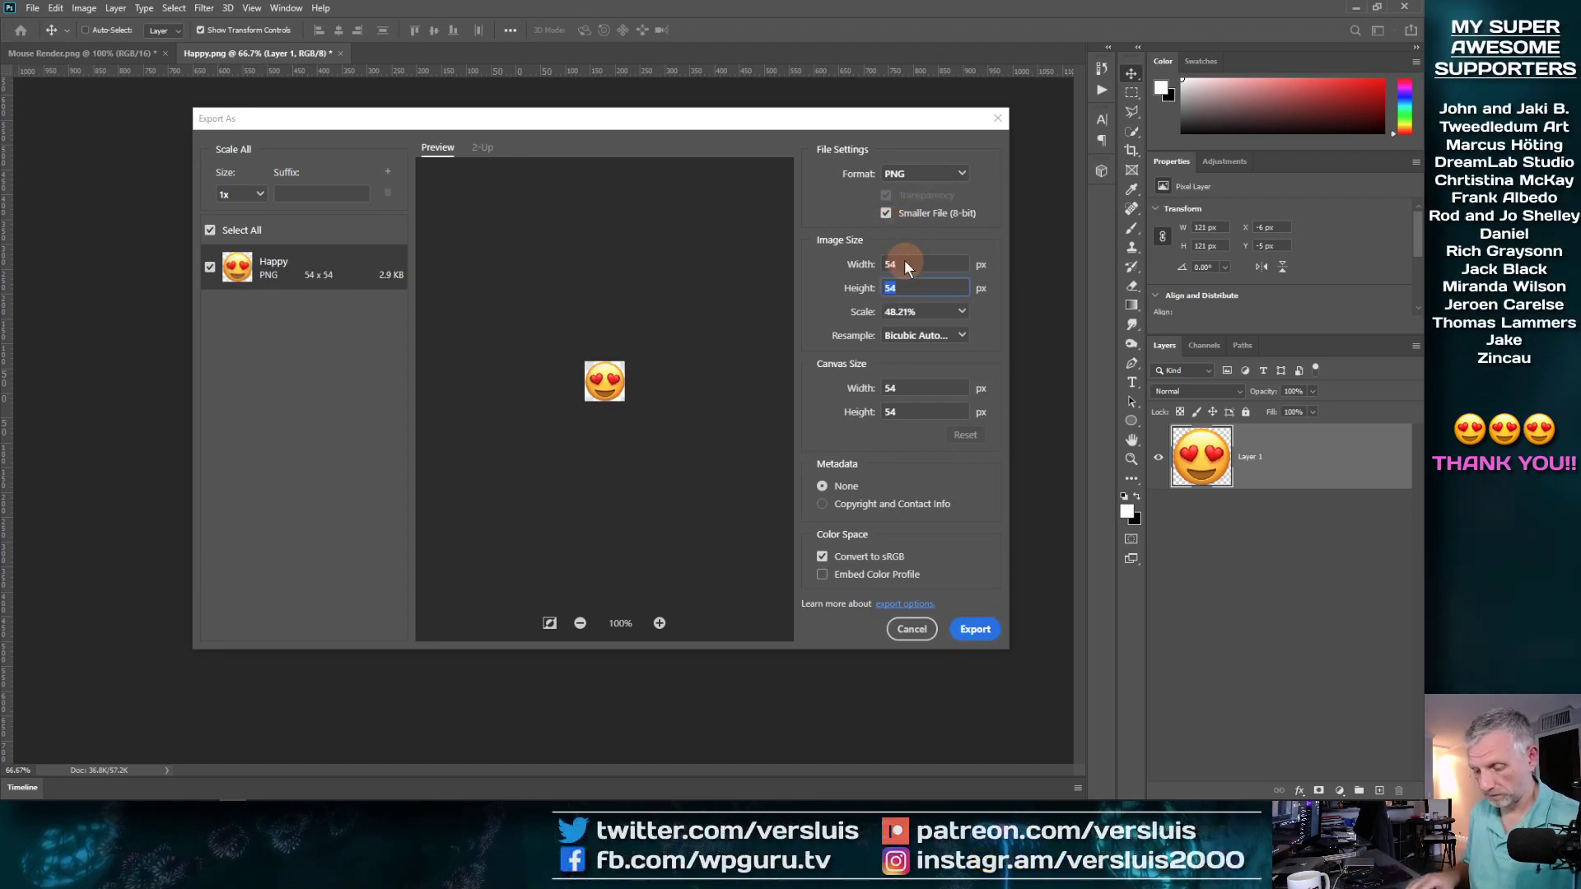
left_click(904, 262)
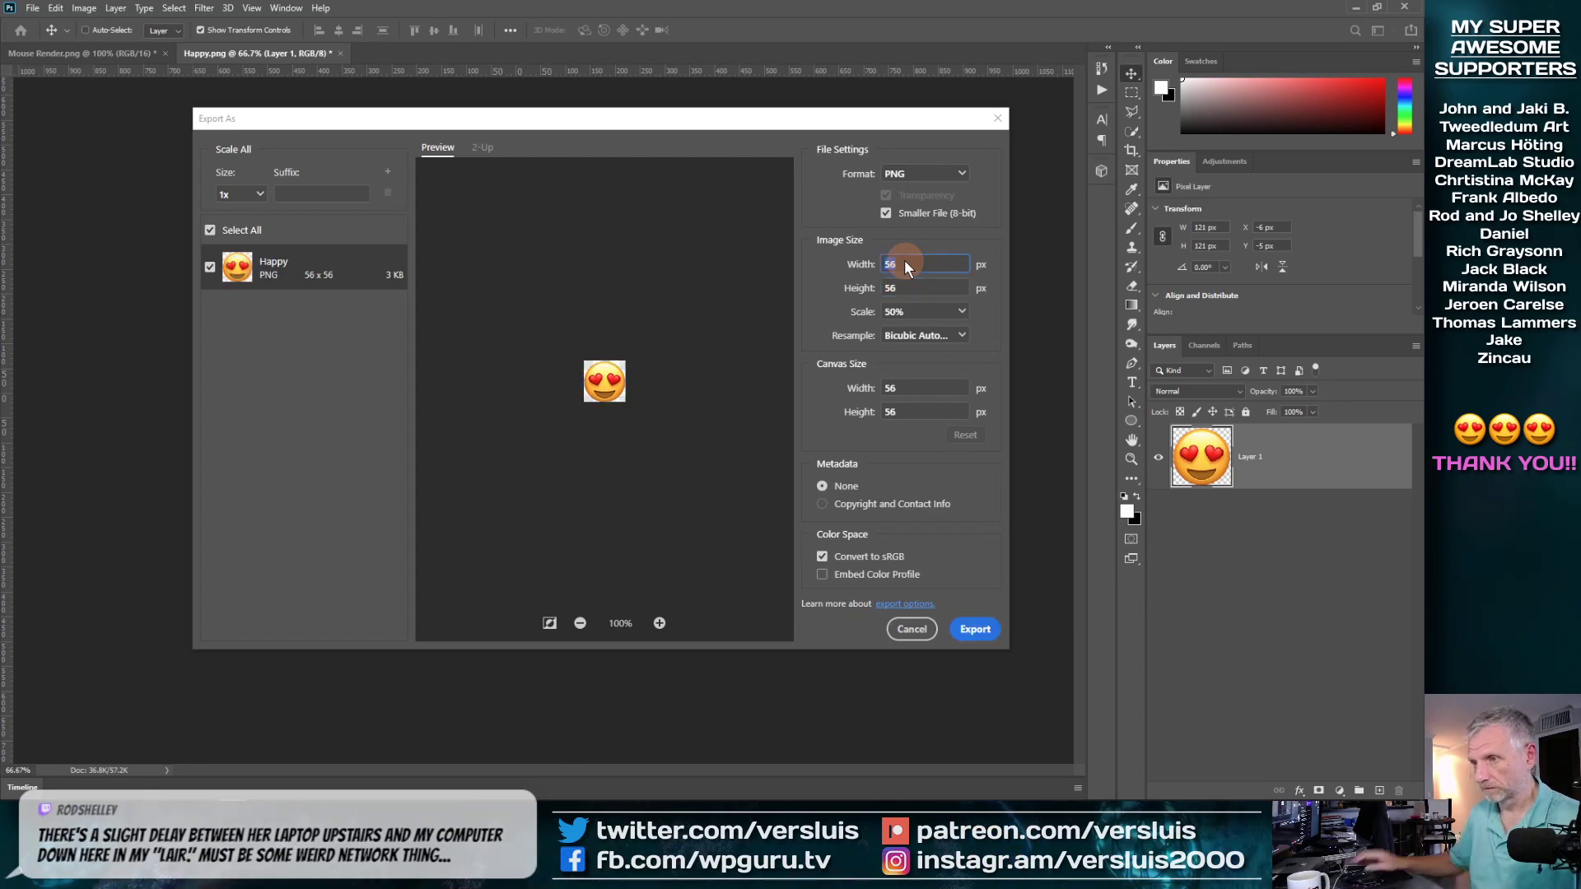
Export the 56 x 56 px emoji into the Emotes folder as "Happy 56x56.png"
left_click(974, 629)
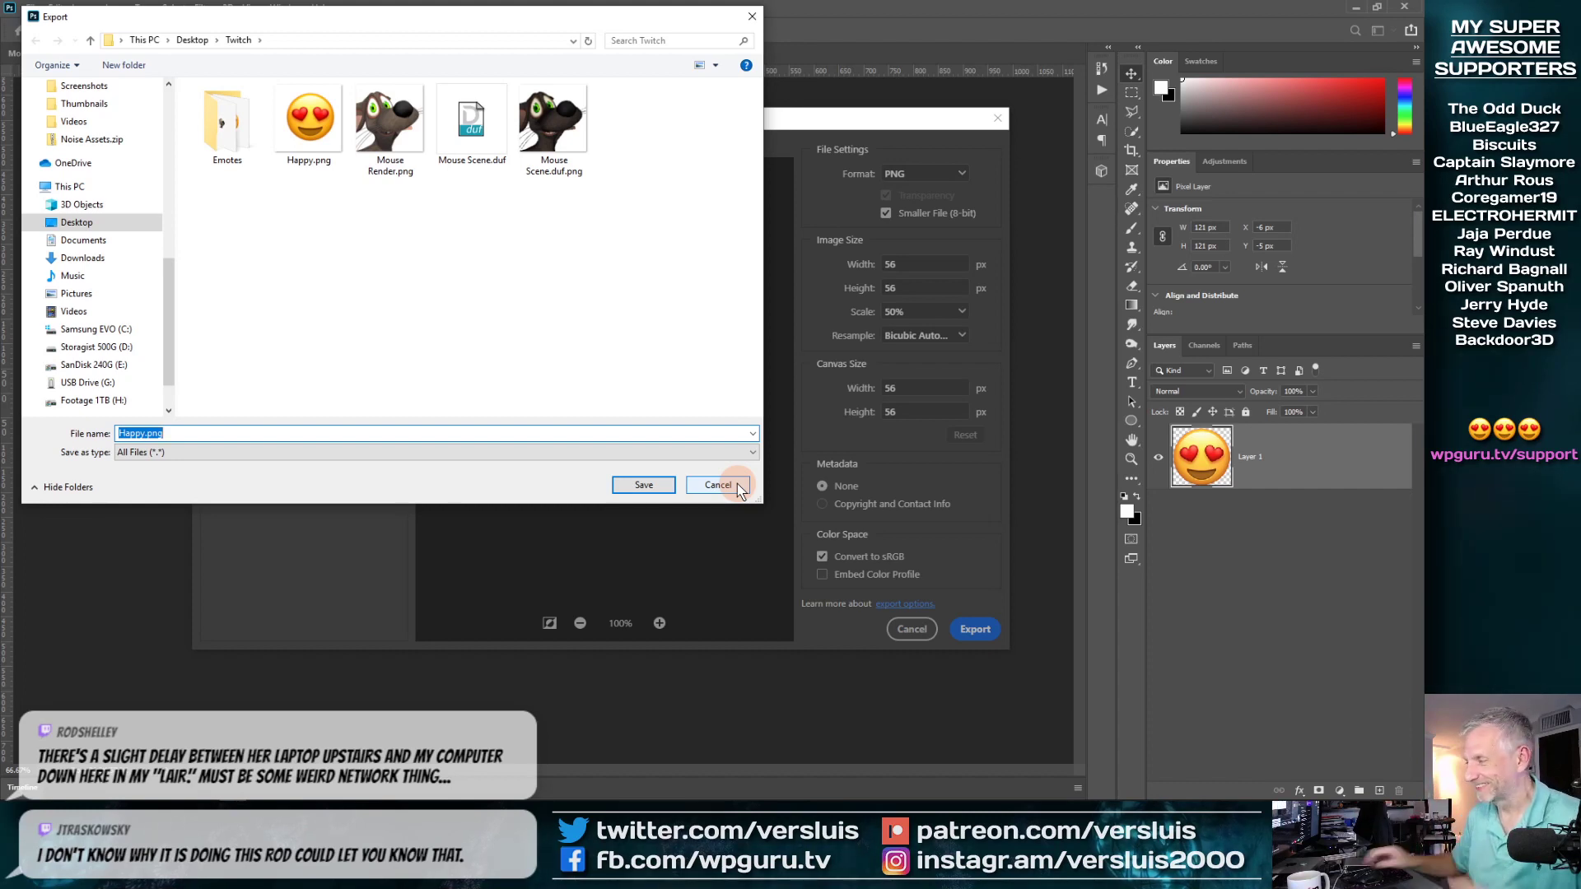
left_click(227, 123)
double_click(227, 124)
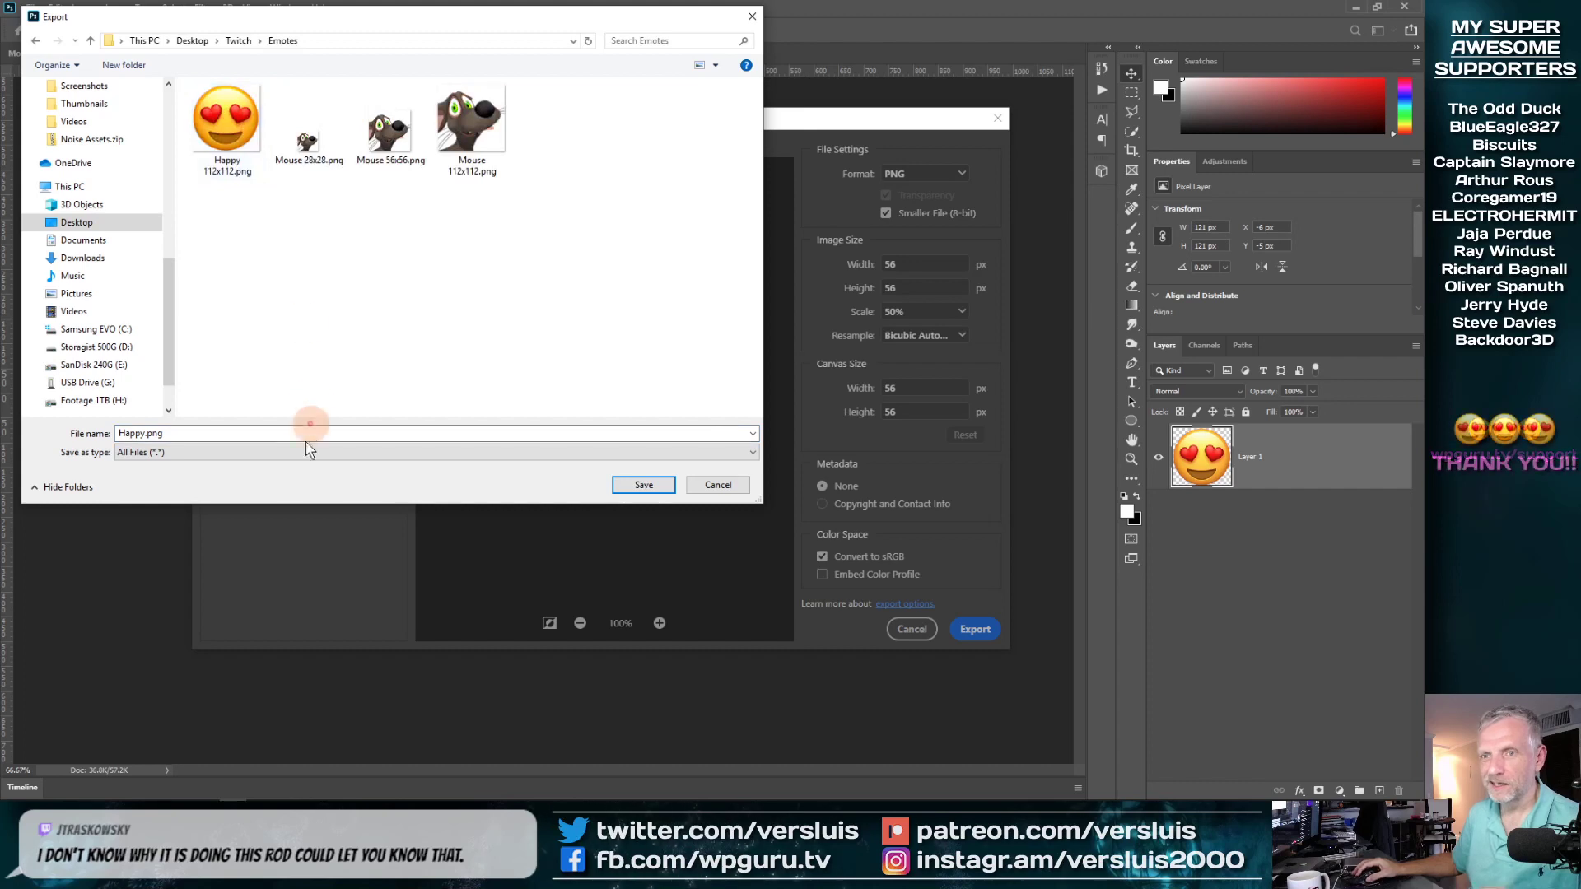
left_click(219, 119)
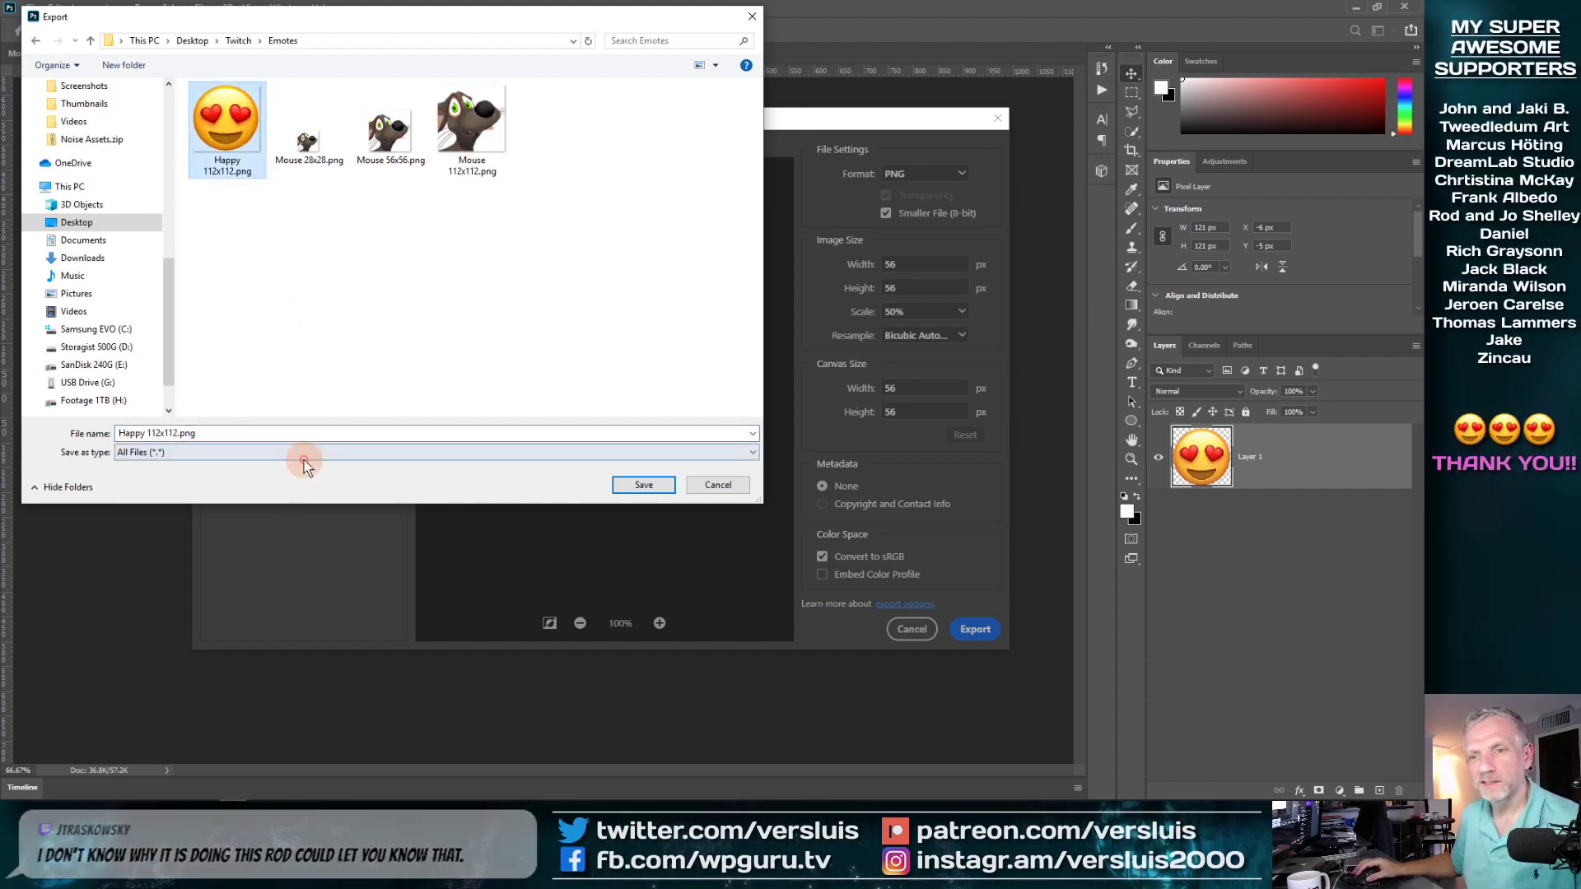
left_click(418, 424)
left_click(422, 424)
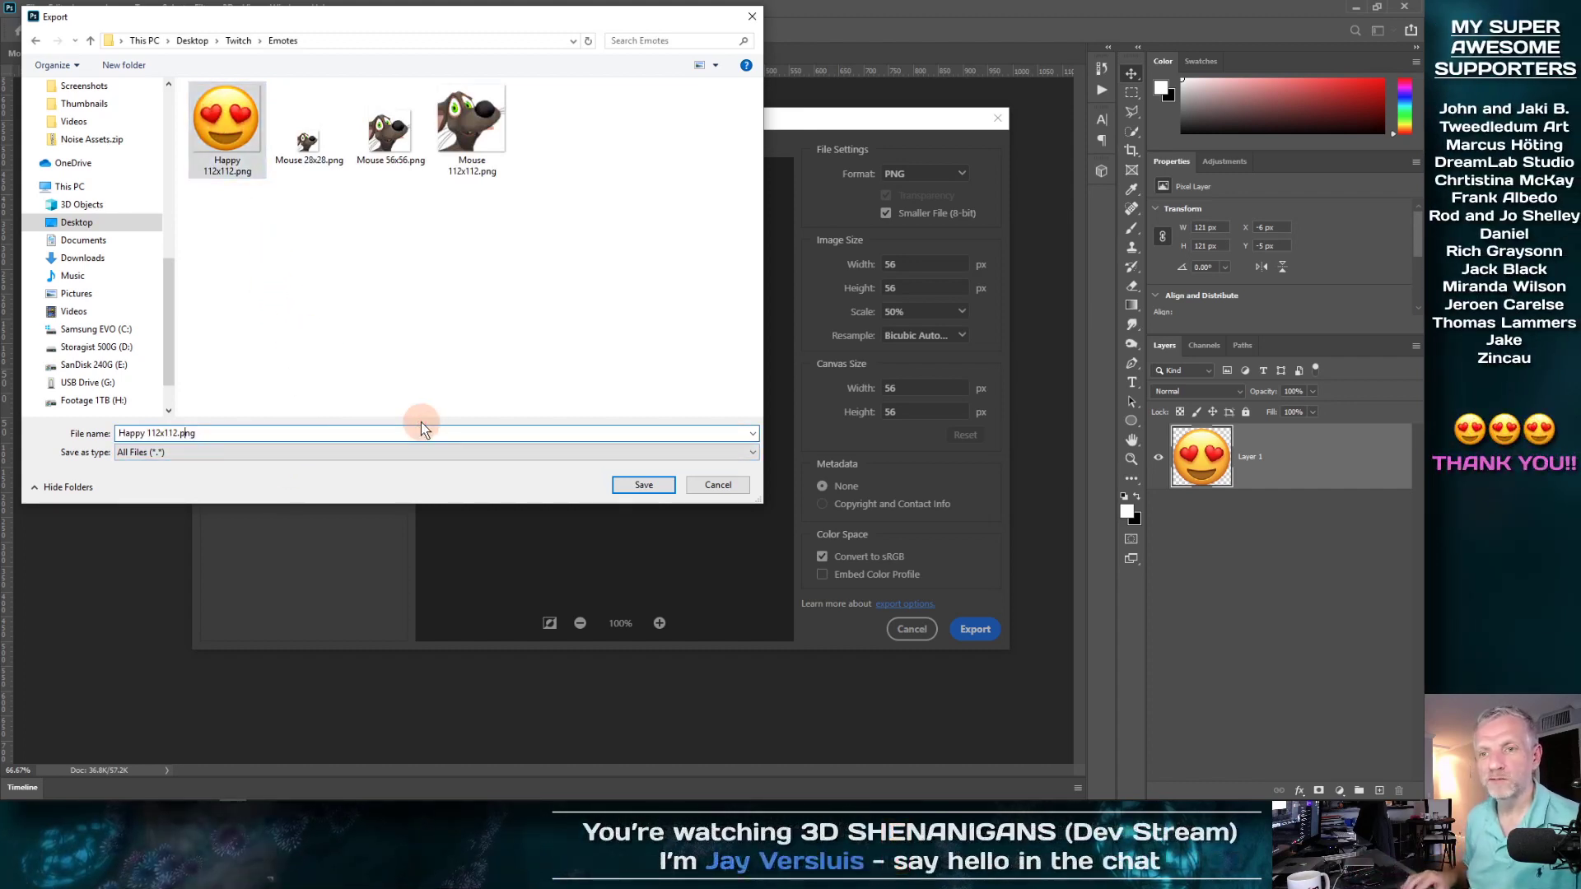
key("shift+Left")
key("shift+Left")
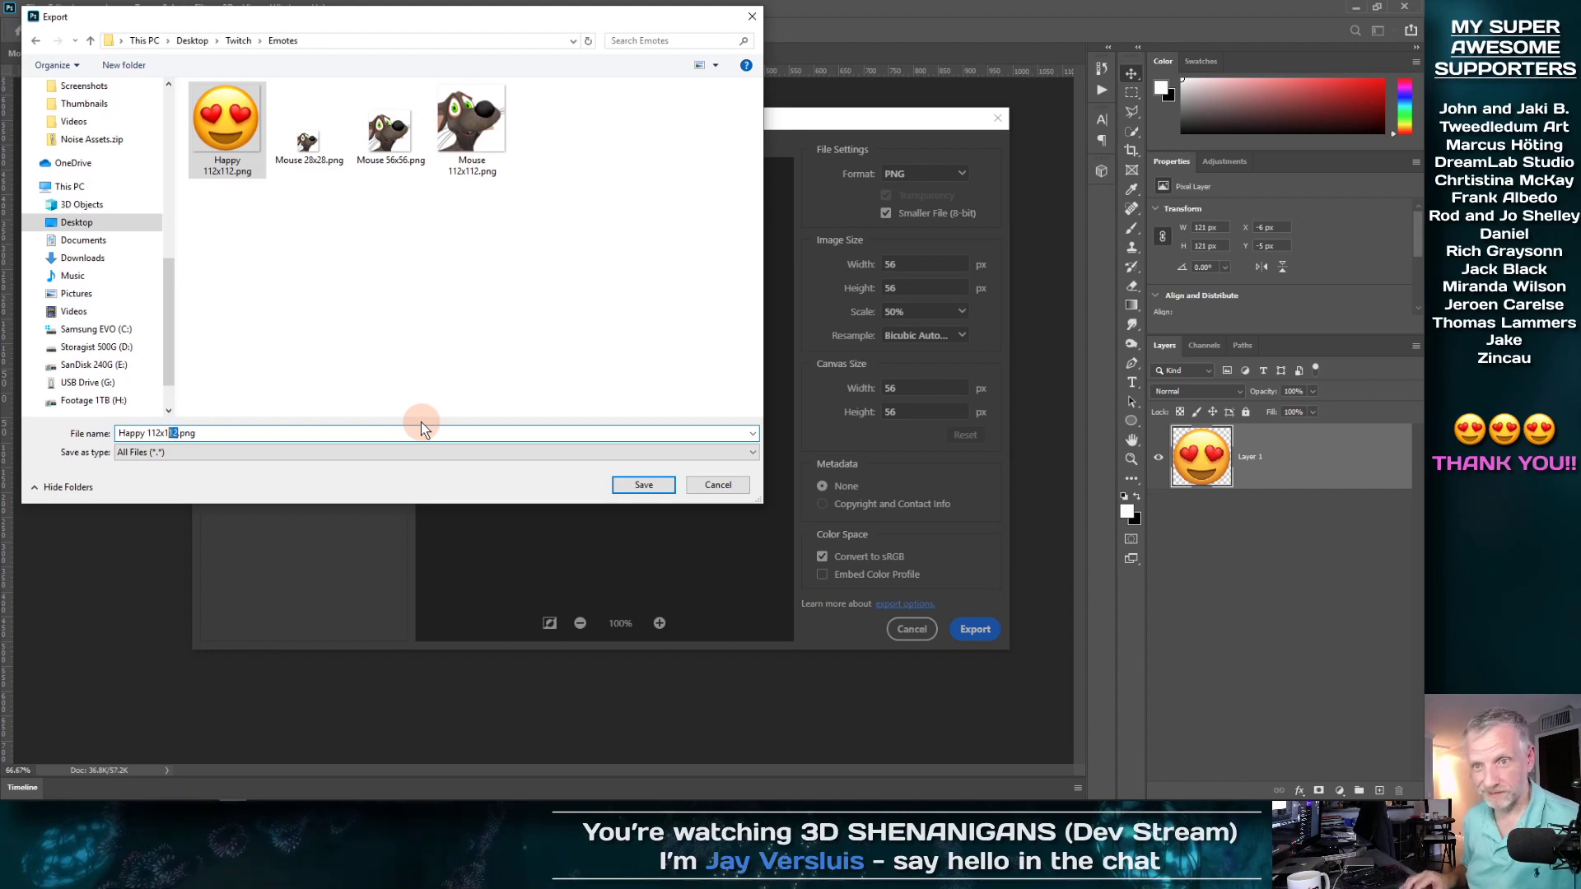
type("56x56")
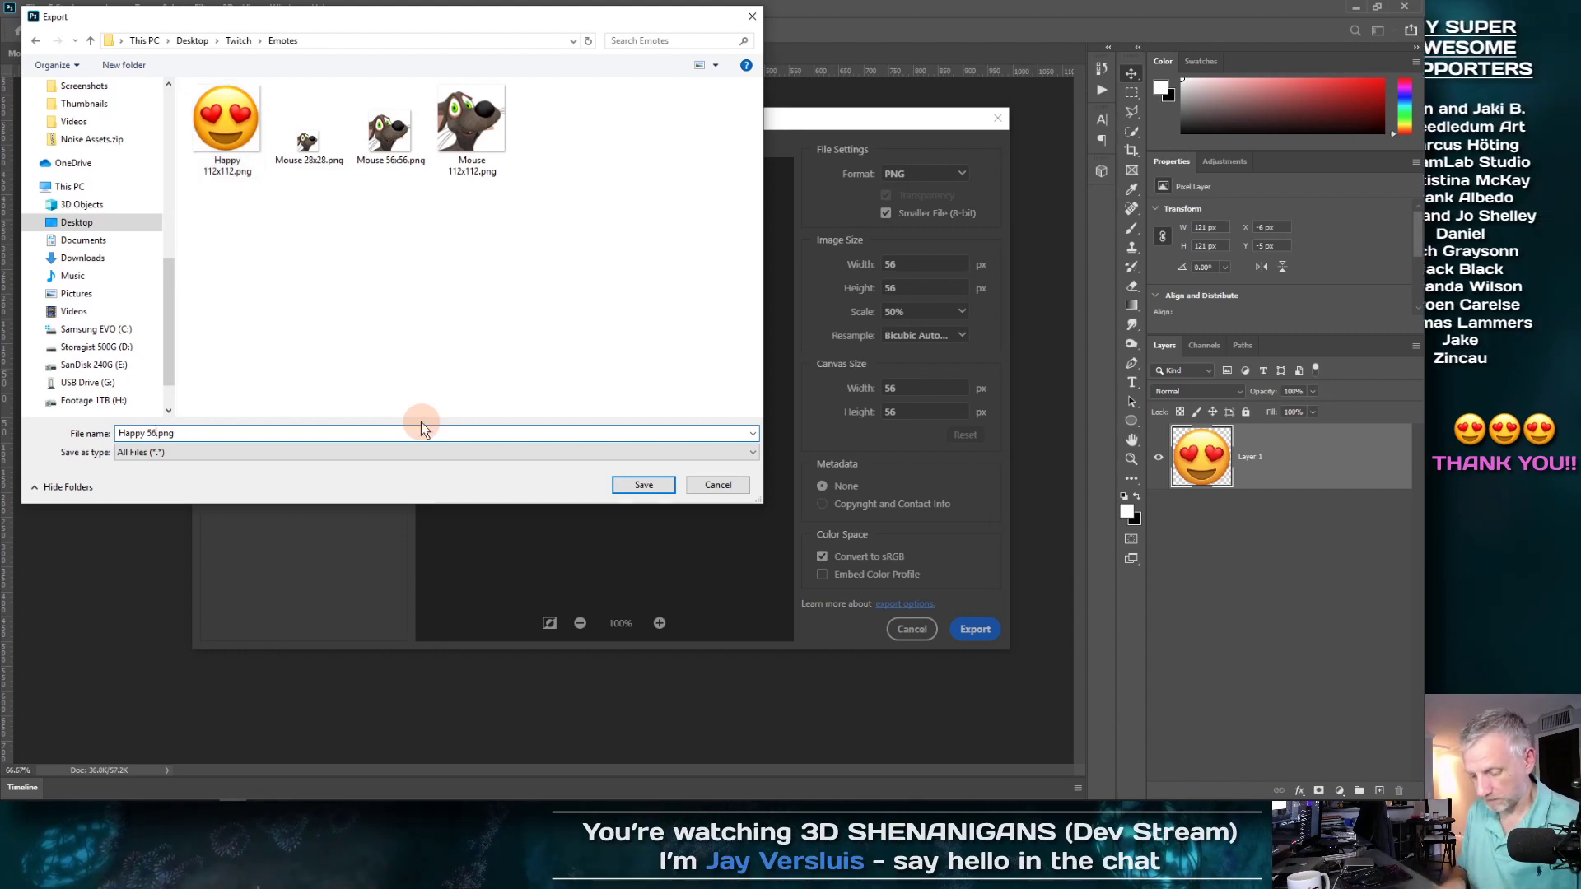
key("Return")
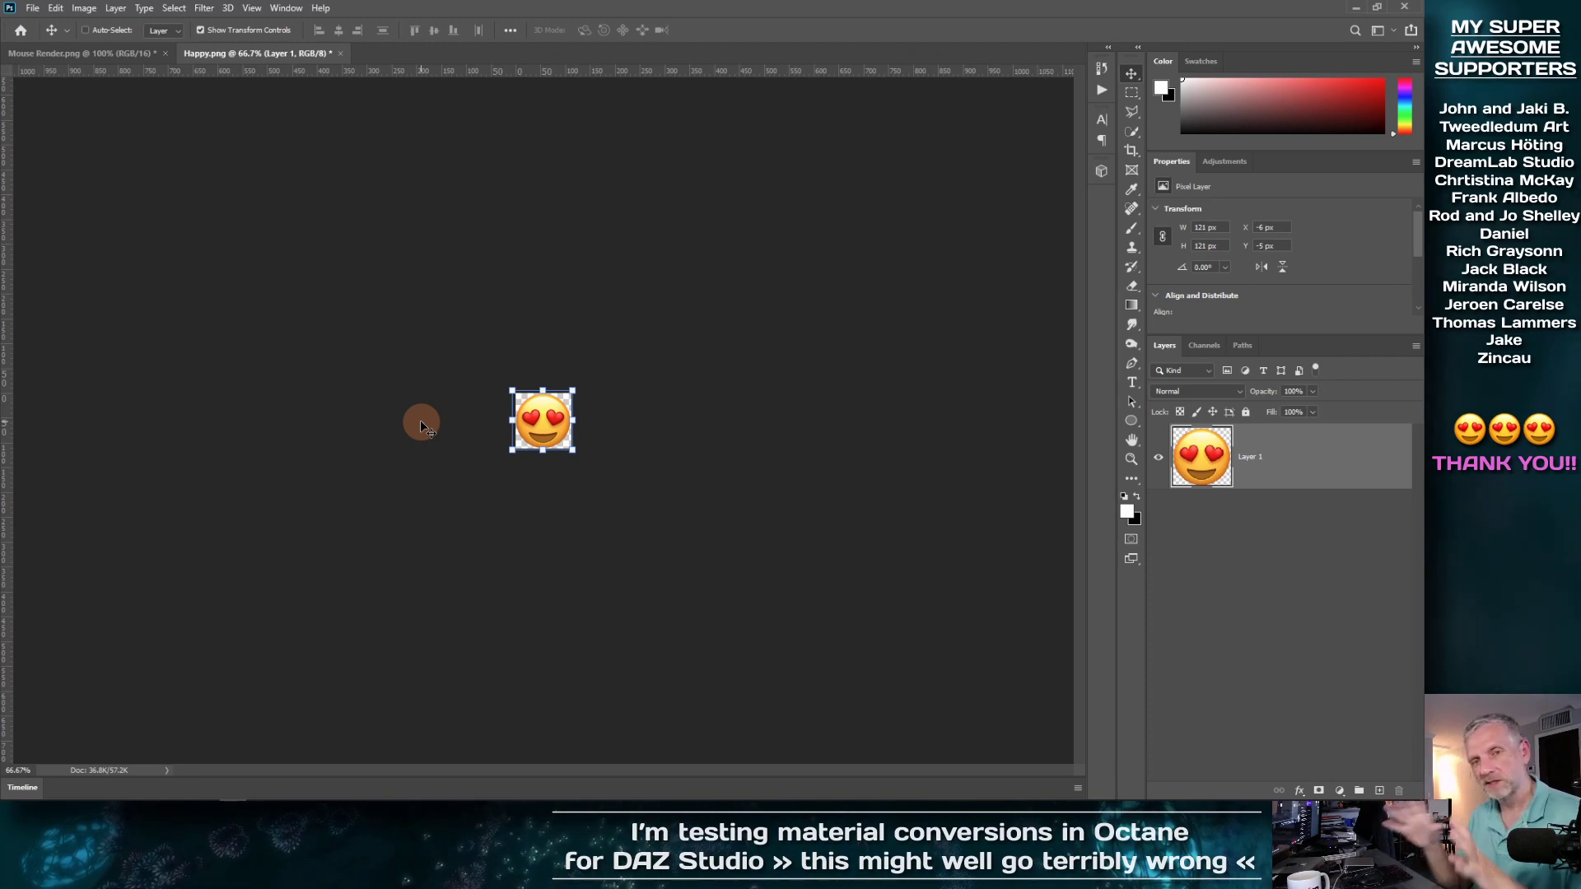
Start a quick PNG export of the emoji, reusing the "Happy 56x56.png" file name as a base, and check Twitch's points display page
left_click(33, 8)
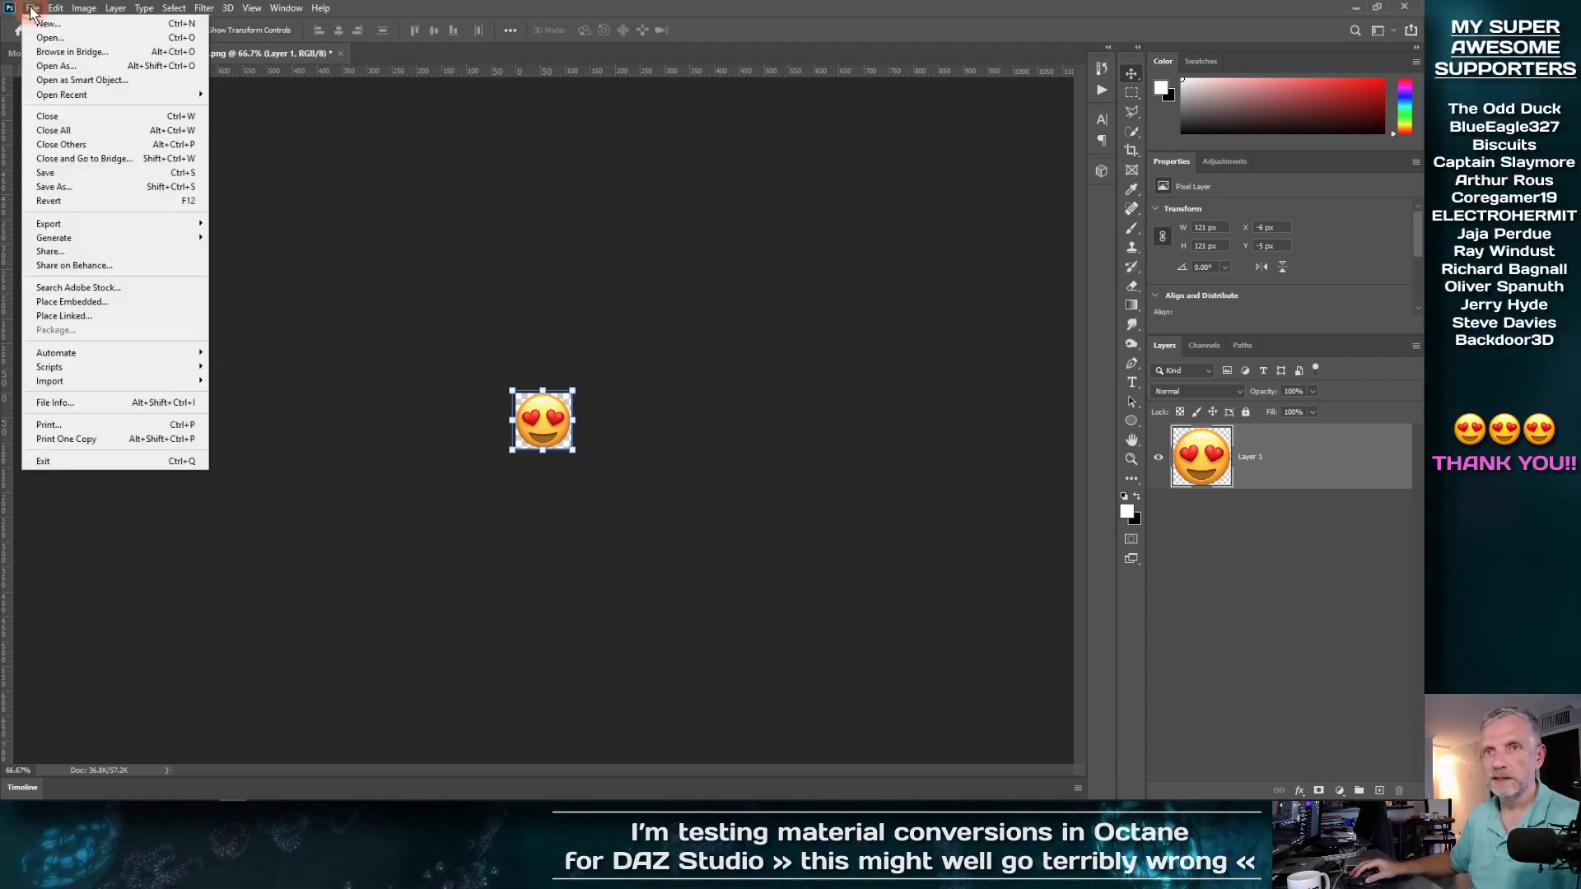
mouse_move(99, 223)
left_click(265, 225)
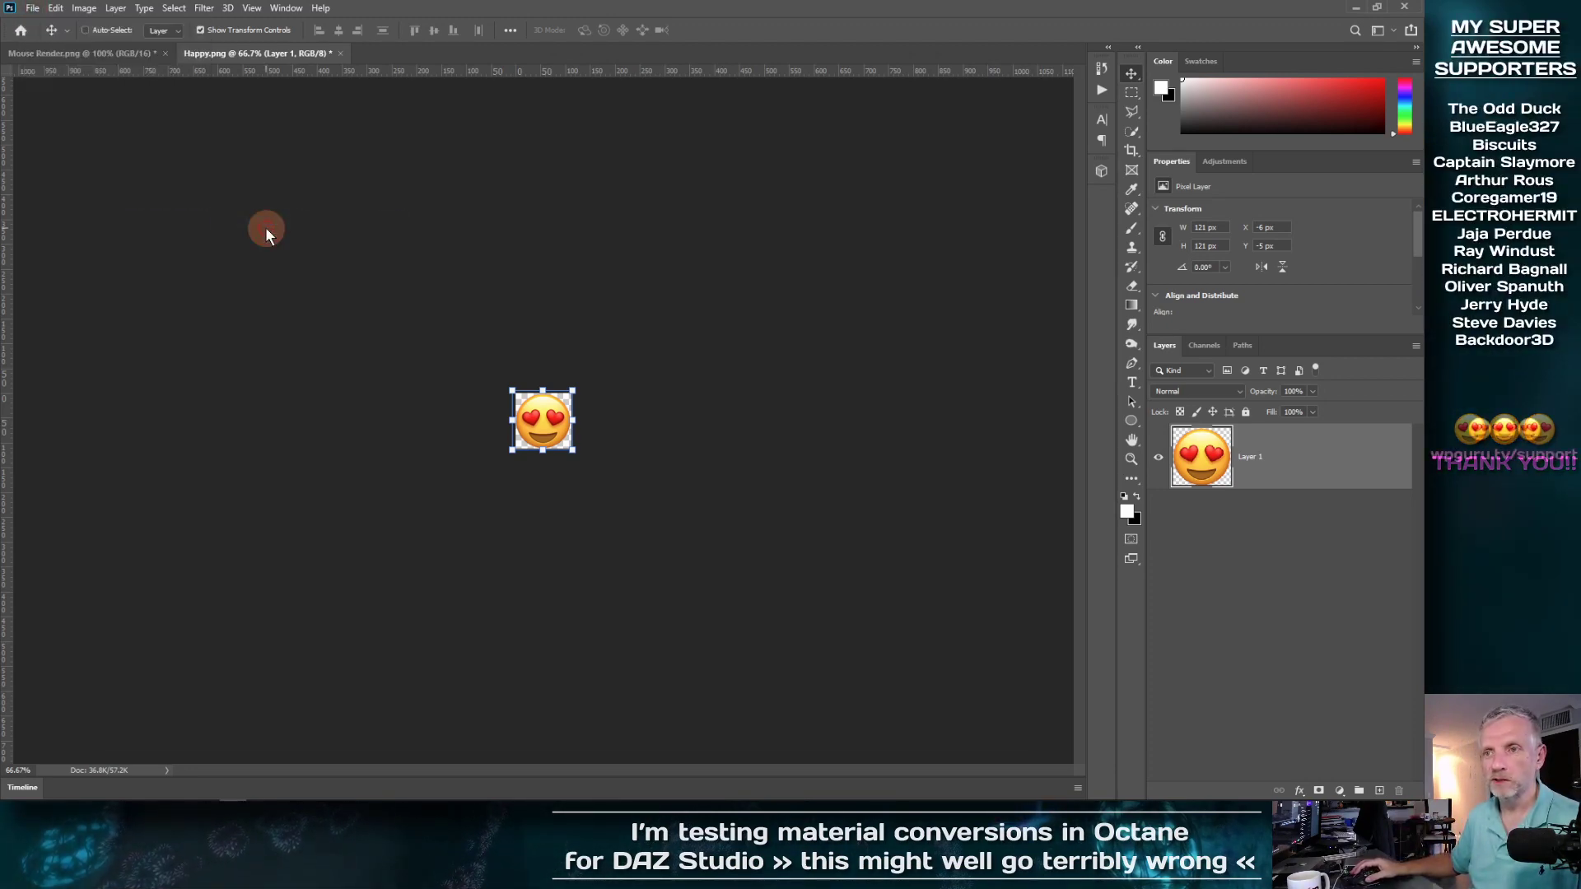
left_click(244, 169)
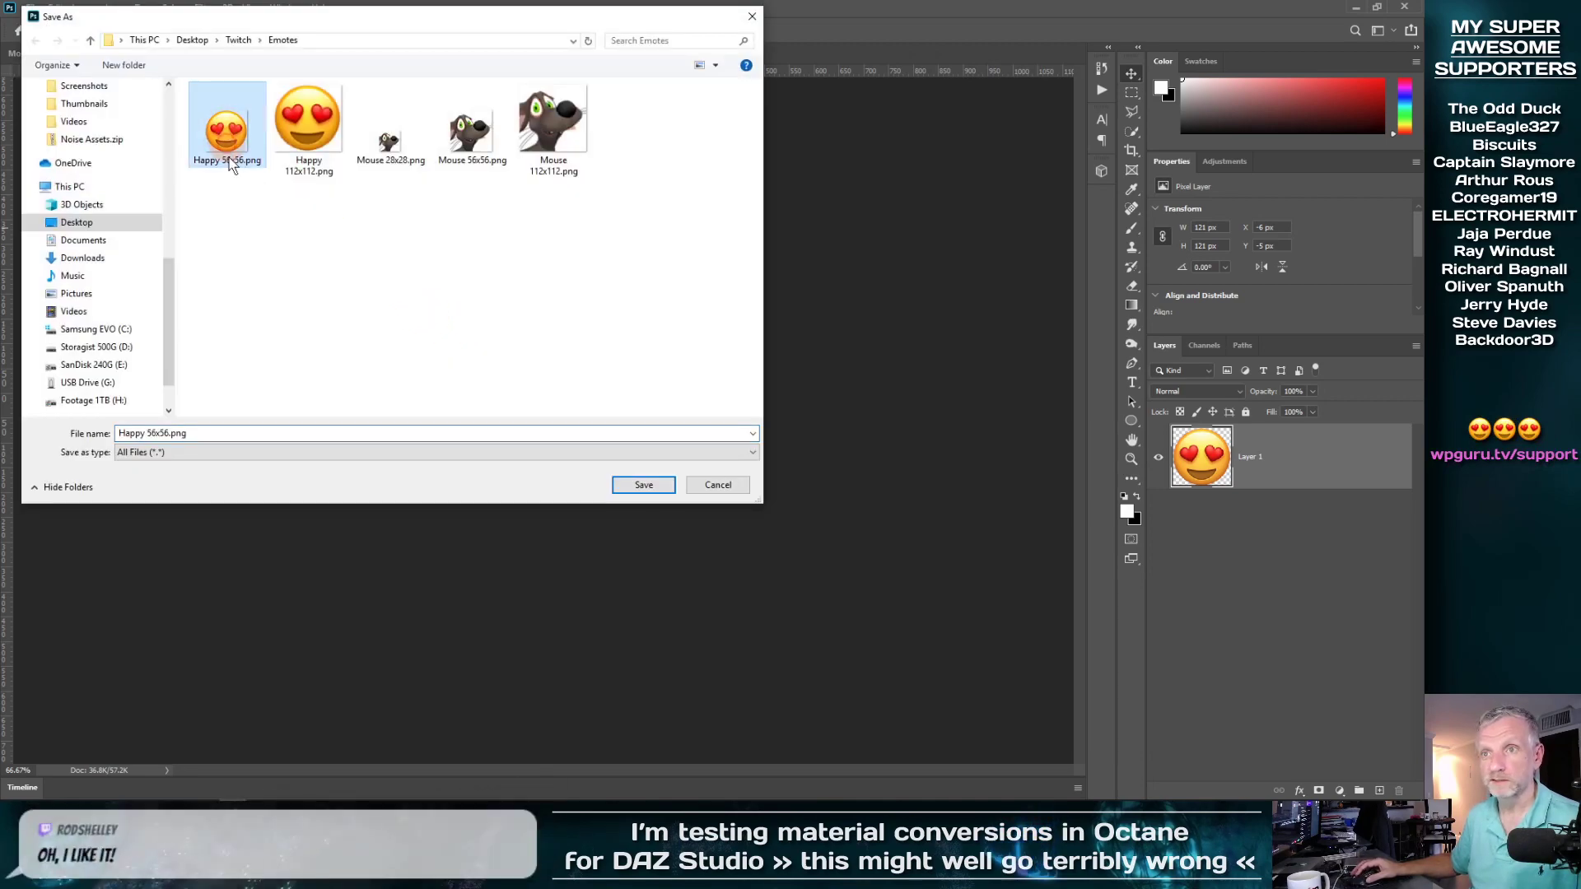
left_click(218, 436)
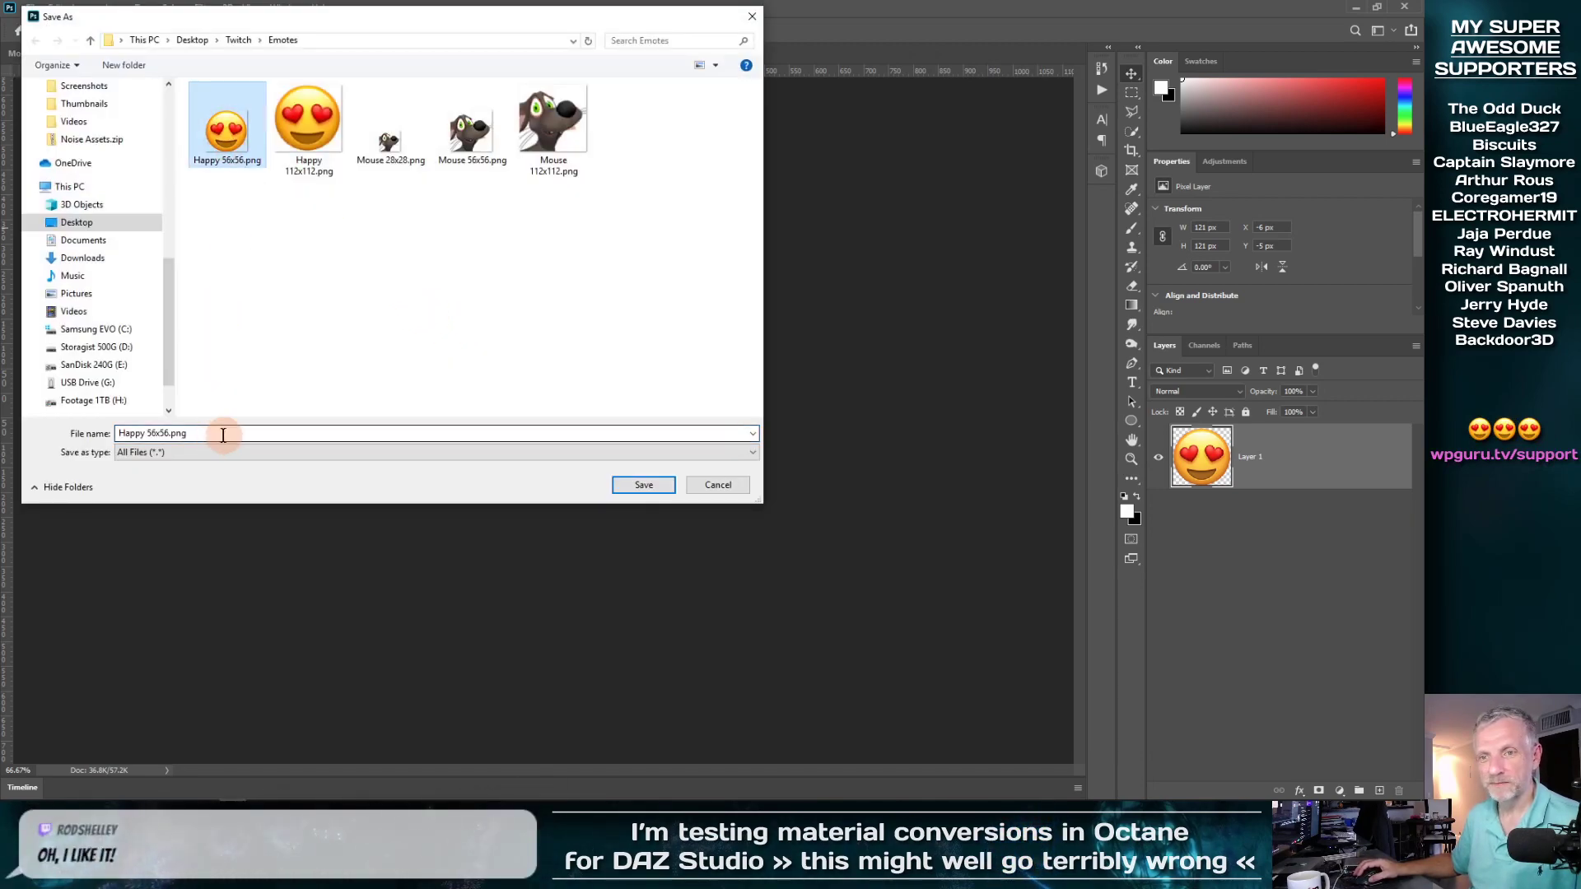
key("alt+Tab")
key("alt+Tab")
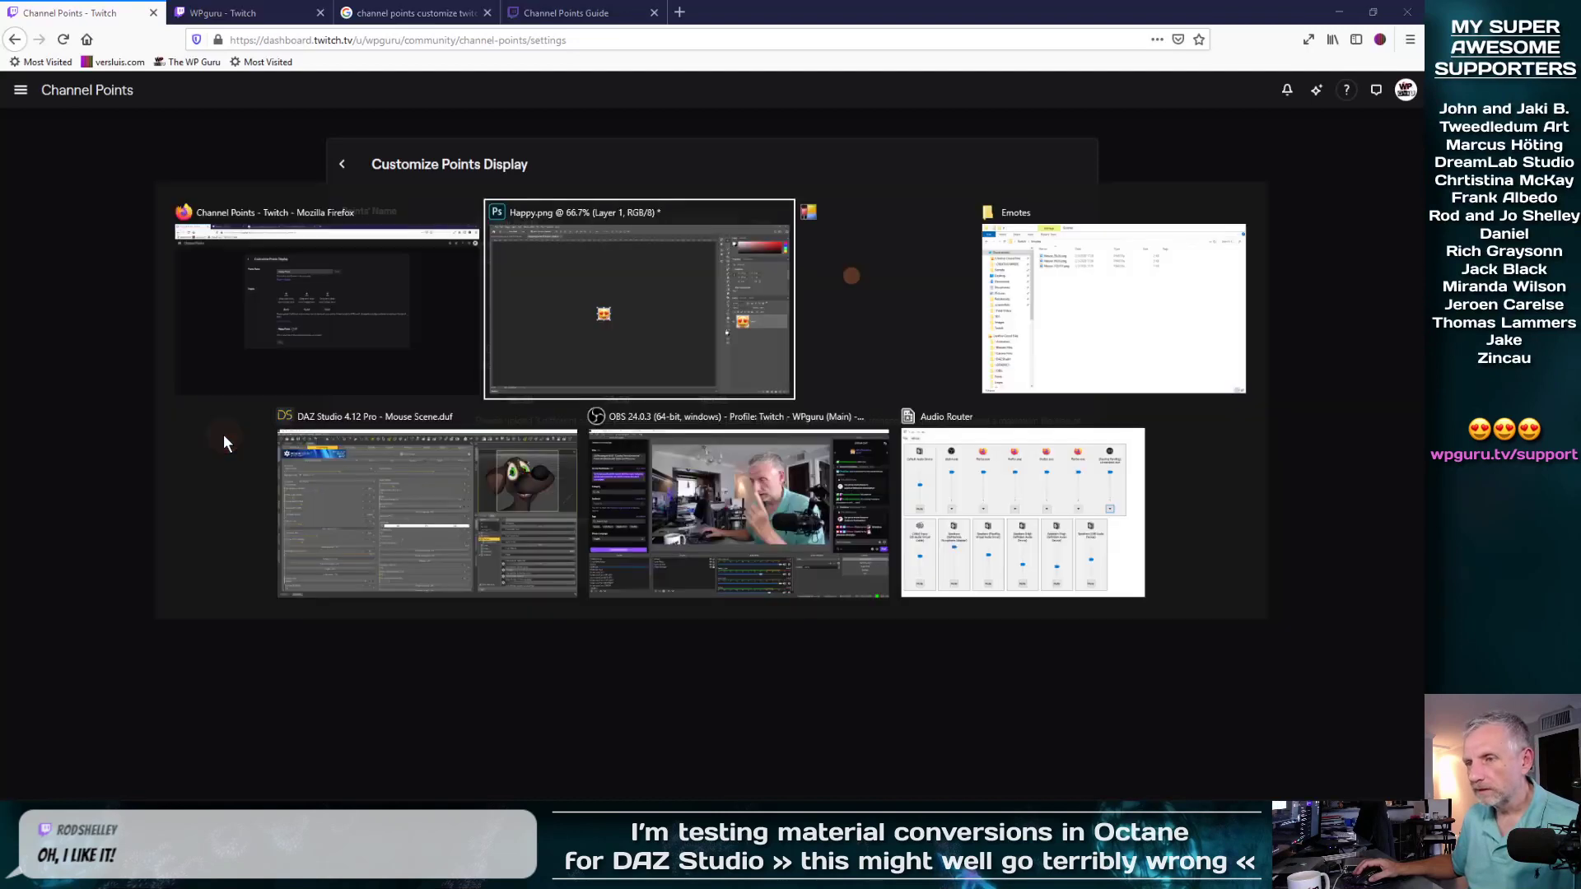
Change the export's file name to "Happy 28x28.png" and save it in the Emotes folder
left_click(183, 434)
left_click(156, 434)
key("BackSpace")
key("BackSpace")
type("28x56.png")
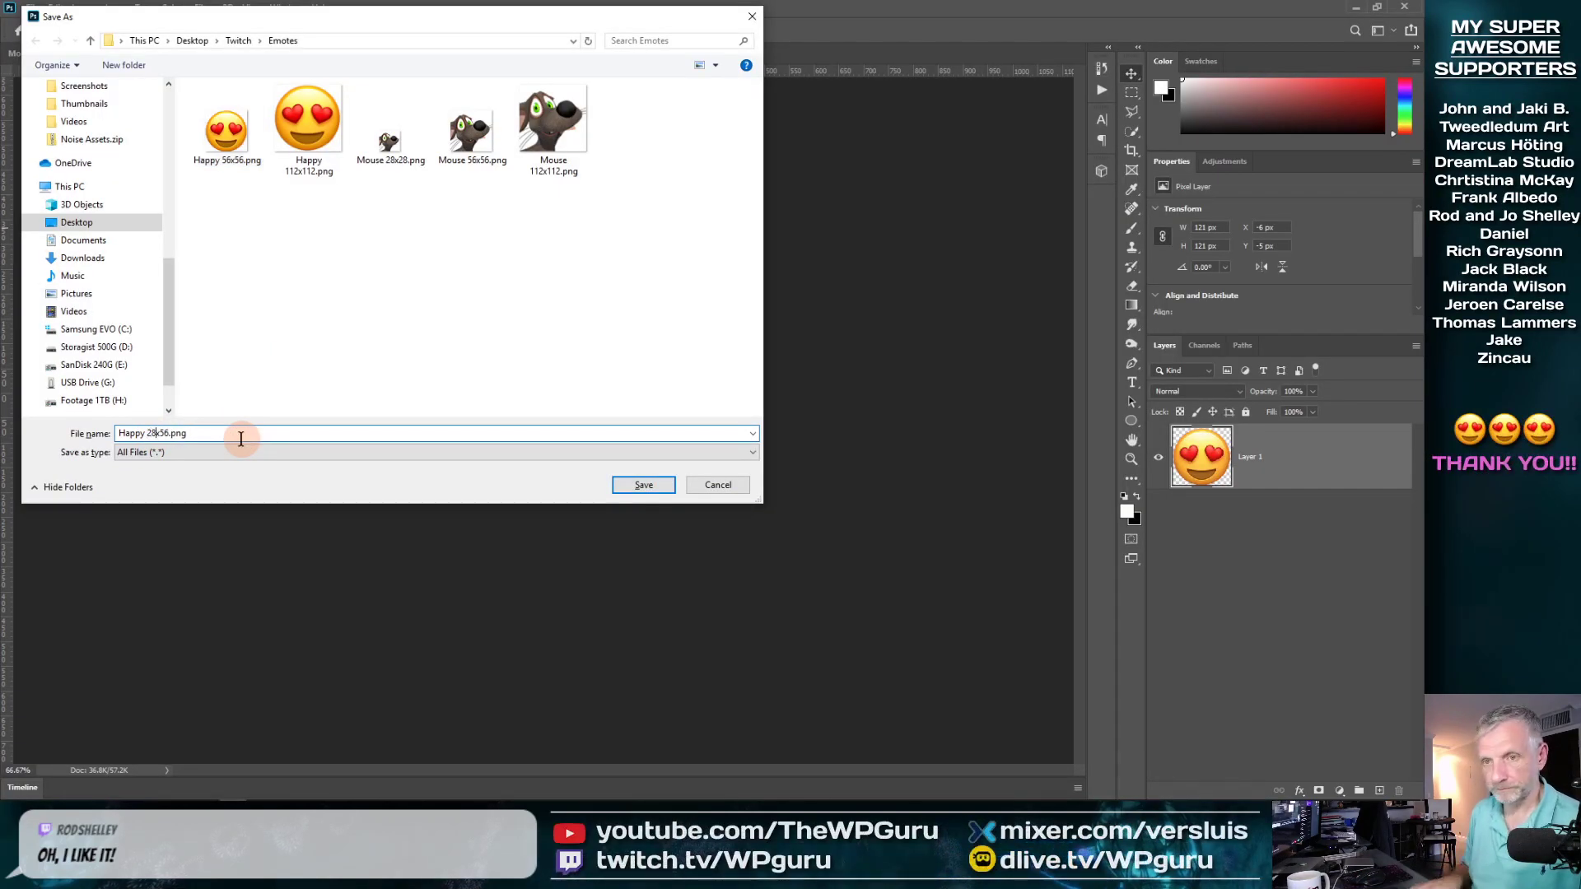
key("Right")
key("Delete")
key("Delete")
type("28")
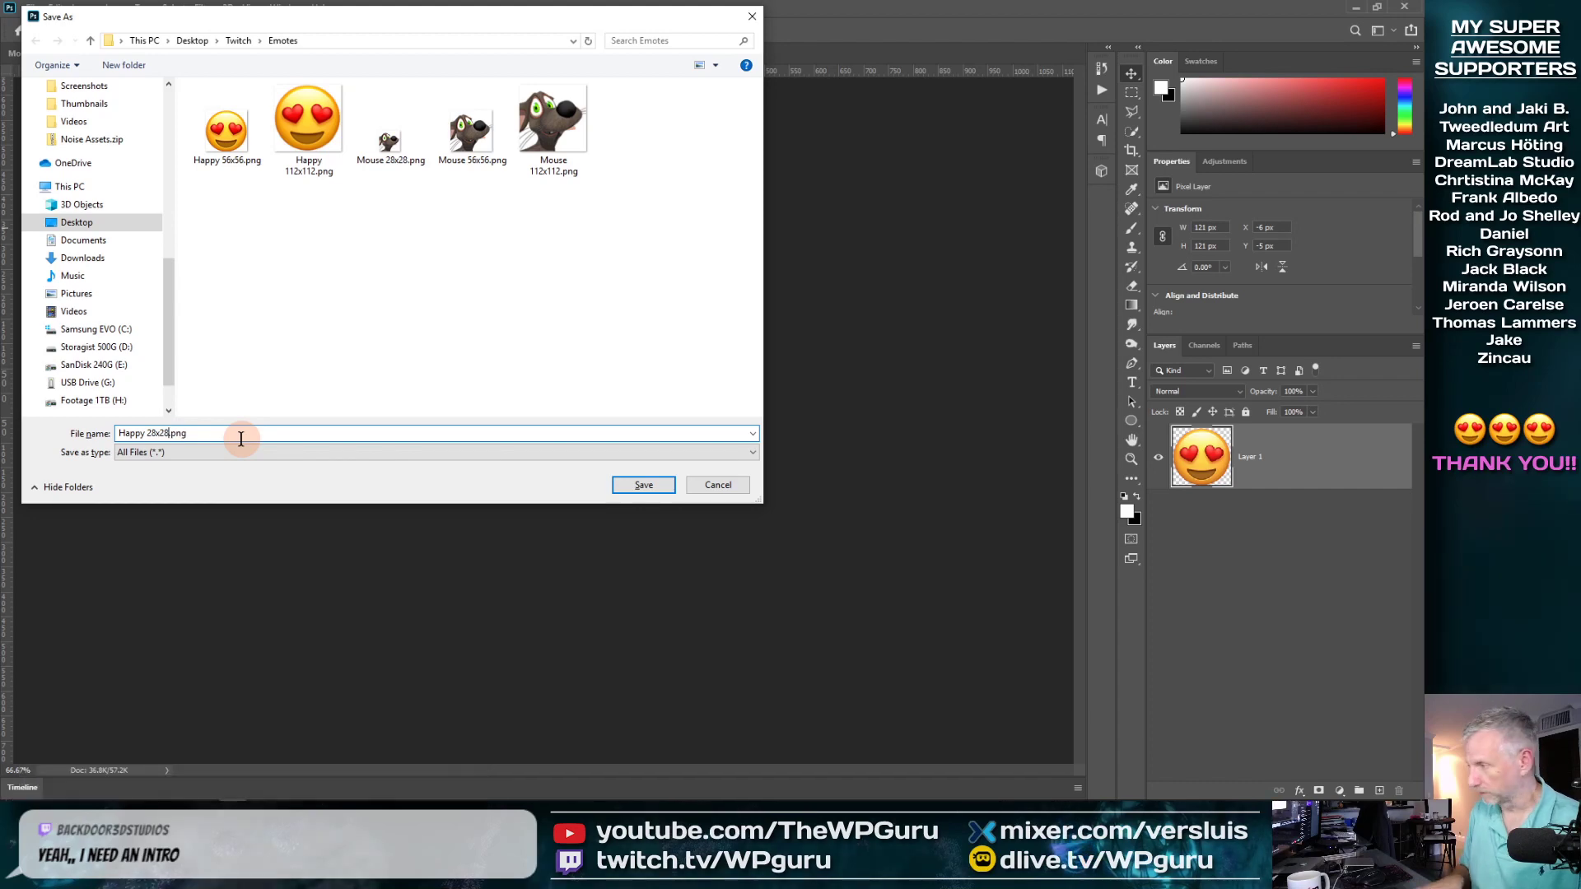
key("Return")
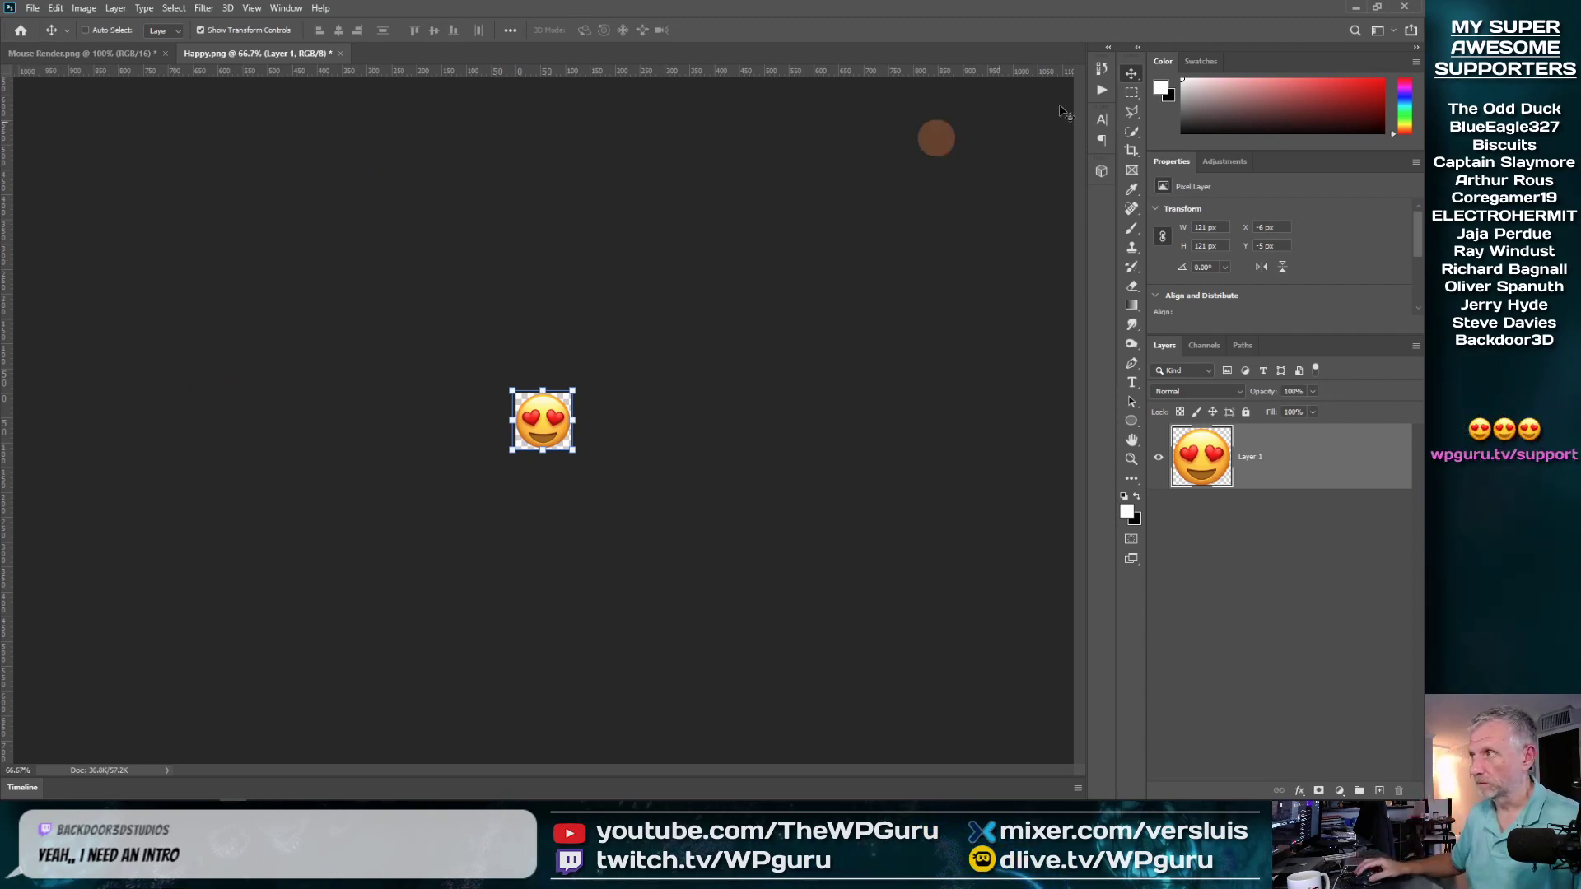
Switch to Twitch's points display page and upload "Happy 112x112.png" and "Happy 56x56.png" as the 112x112 and 56x56 icons
left_click(1355, 9)
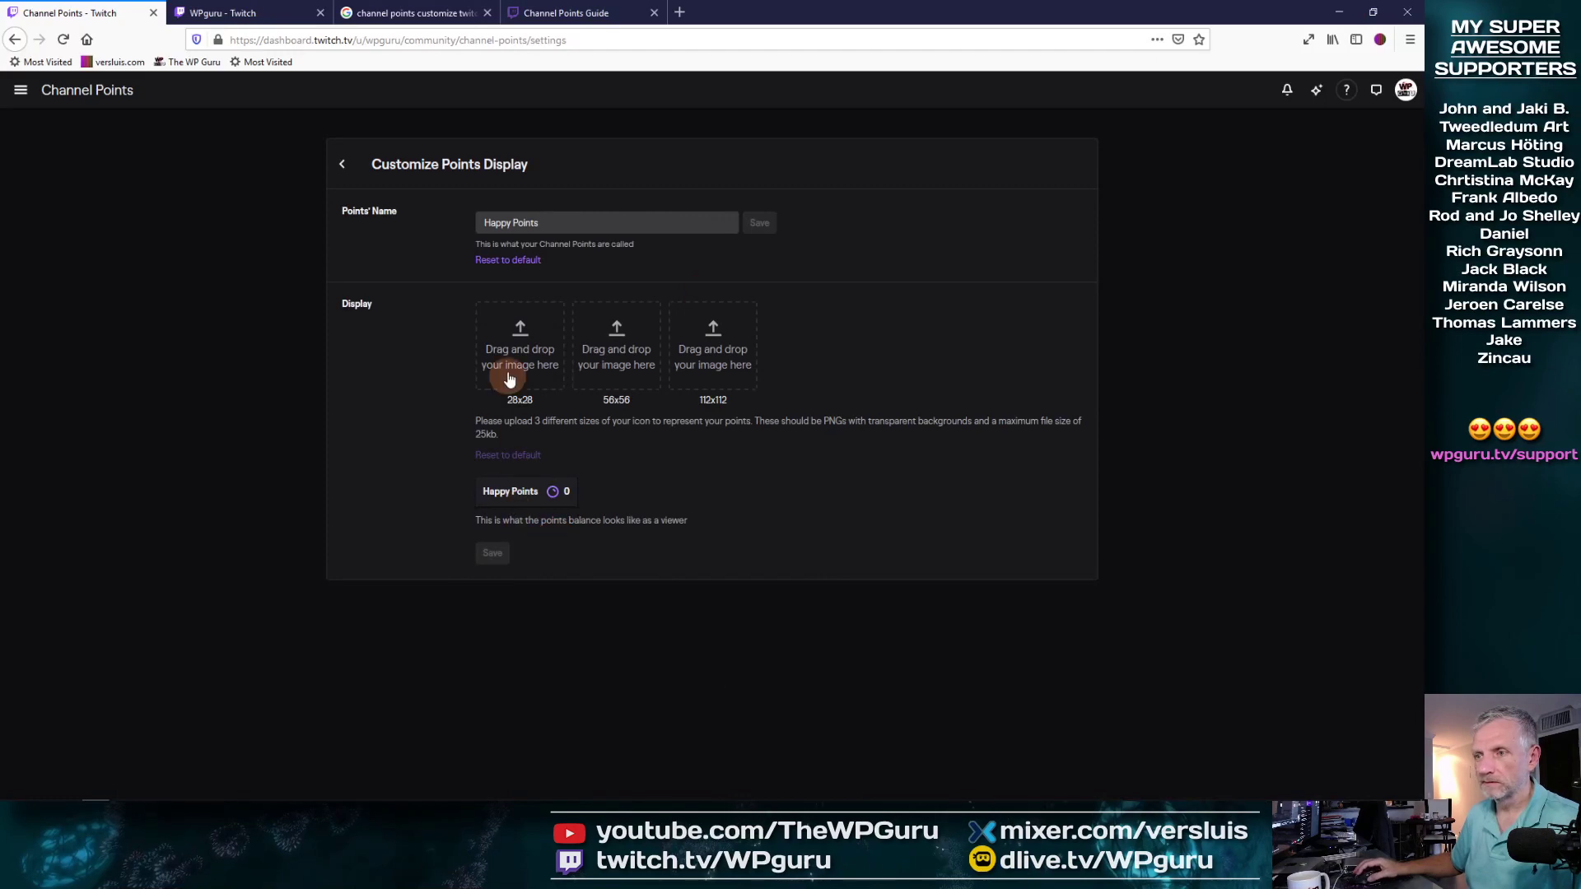
left_click(713, 344)
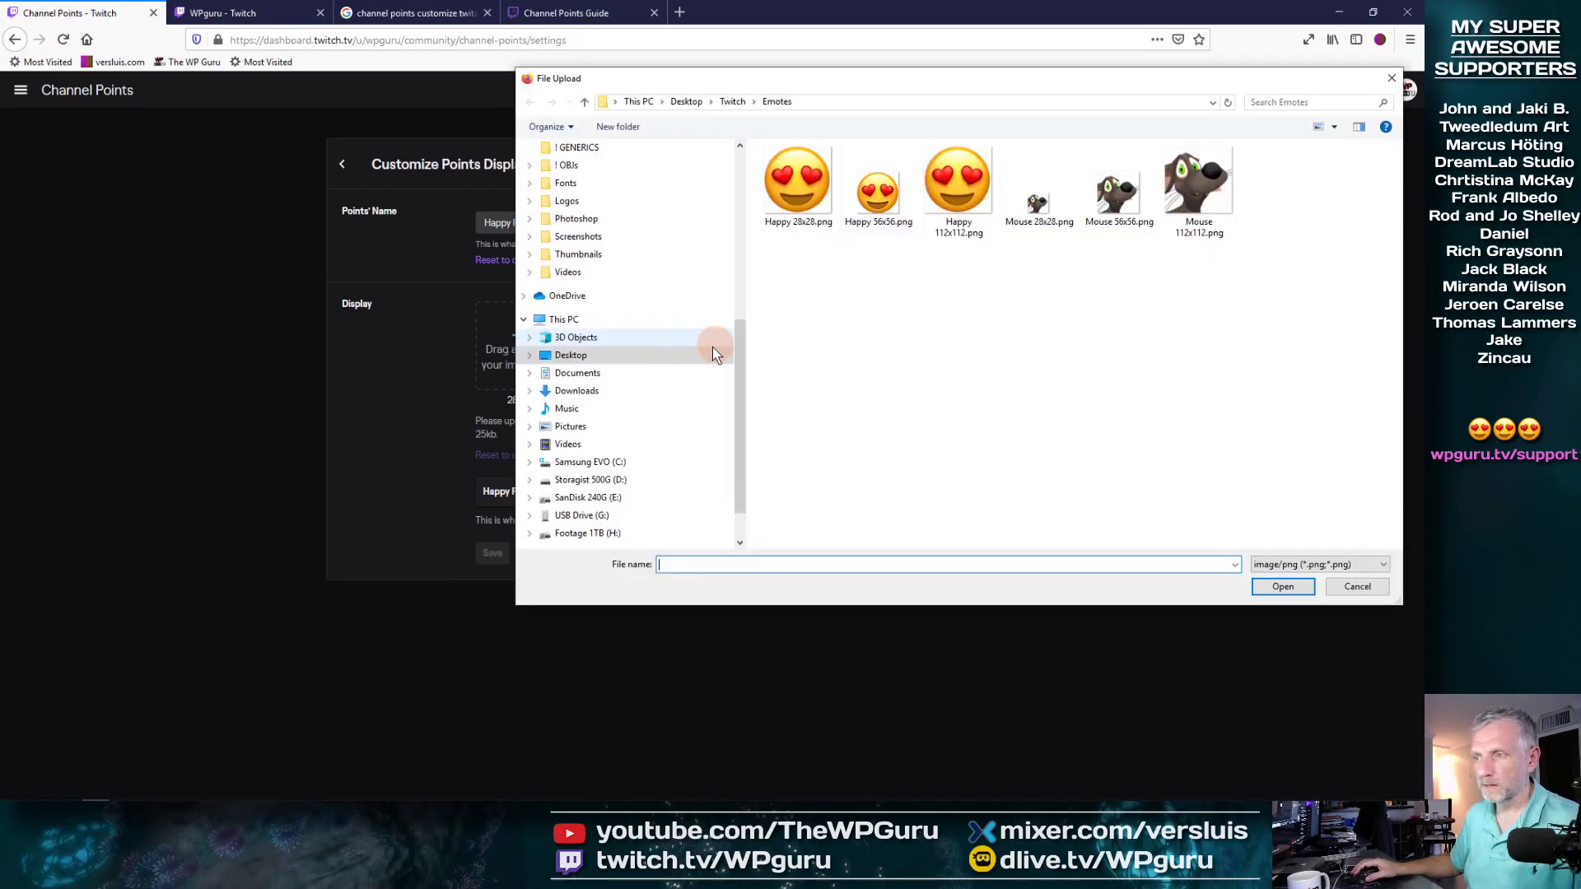
left_click(957, 185)
left_click(1283, 586)
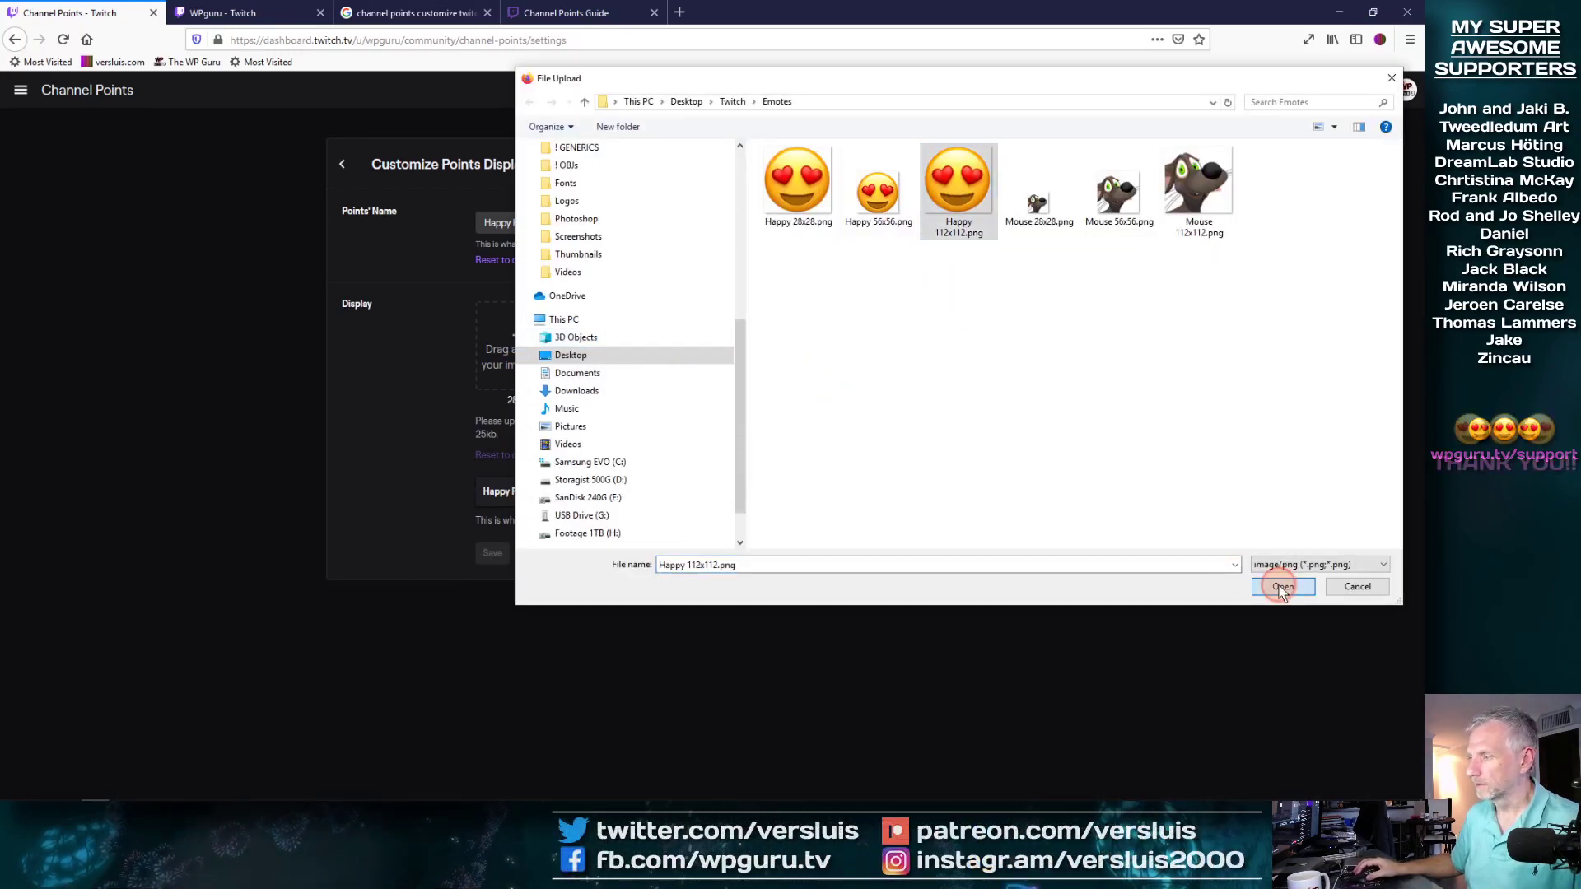
left_click(643, 358)
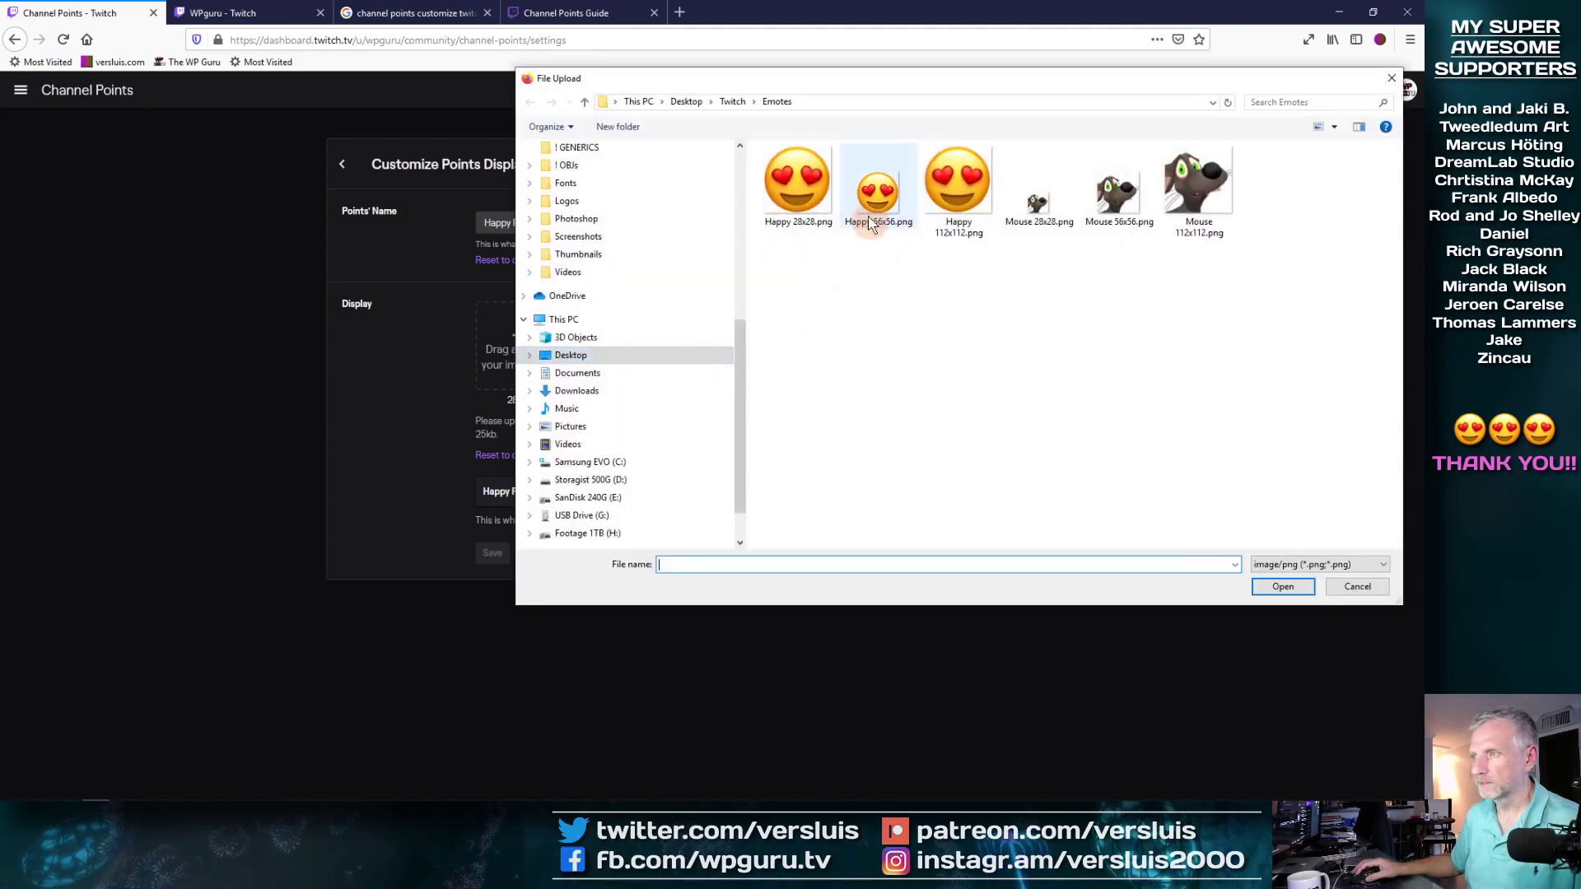
left_click(871, 224)
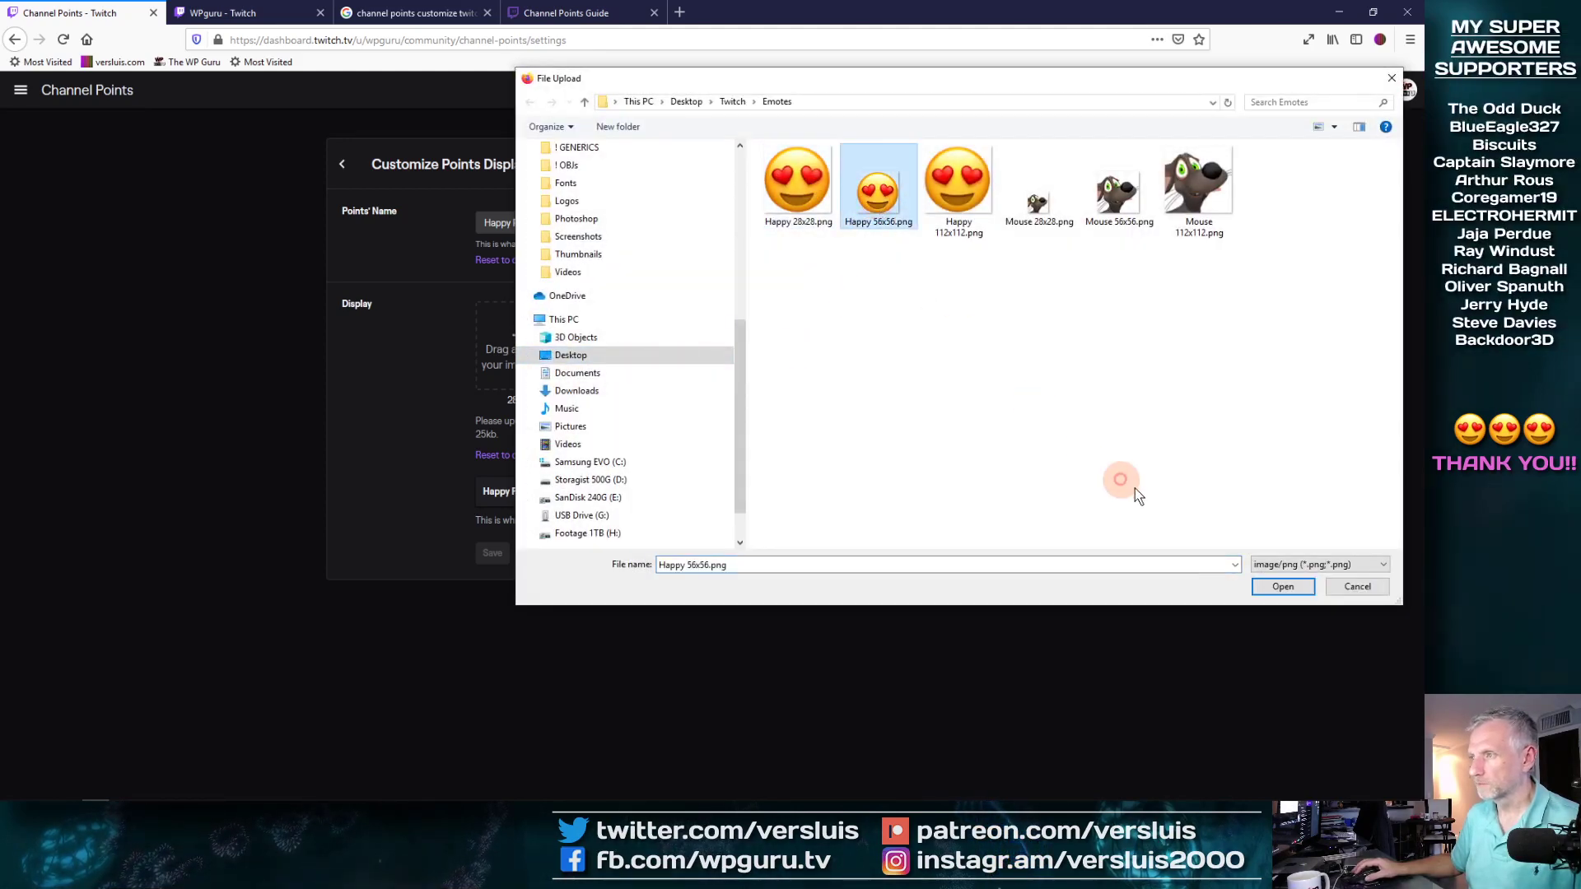
left_click(1282, 586)
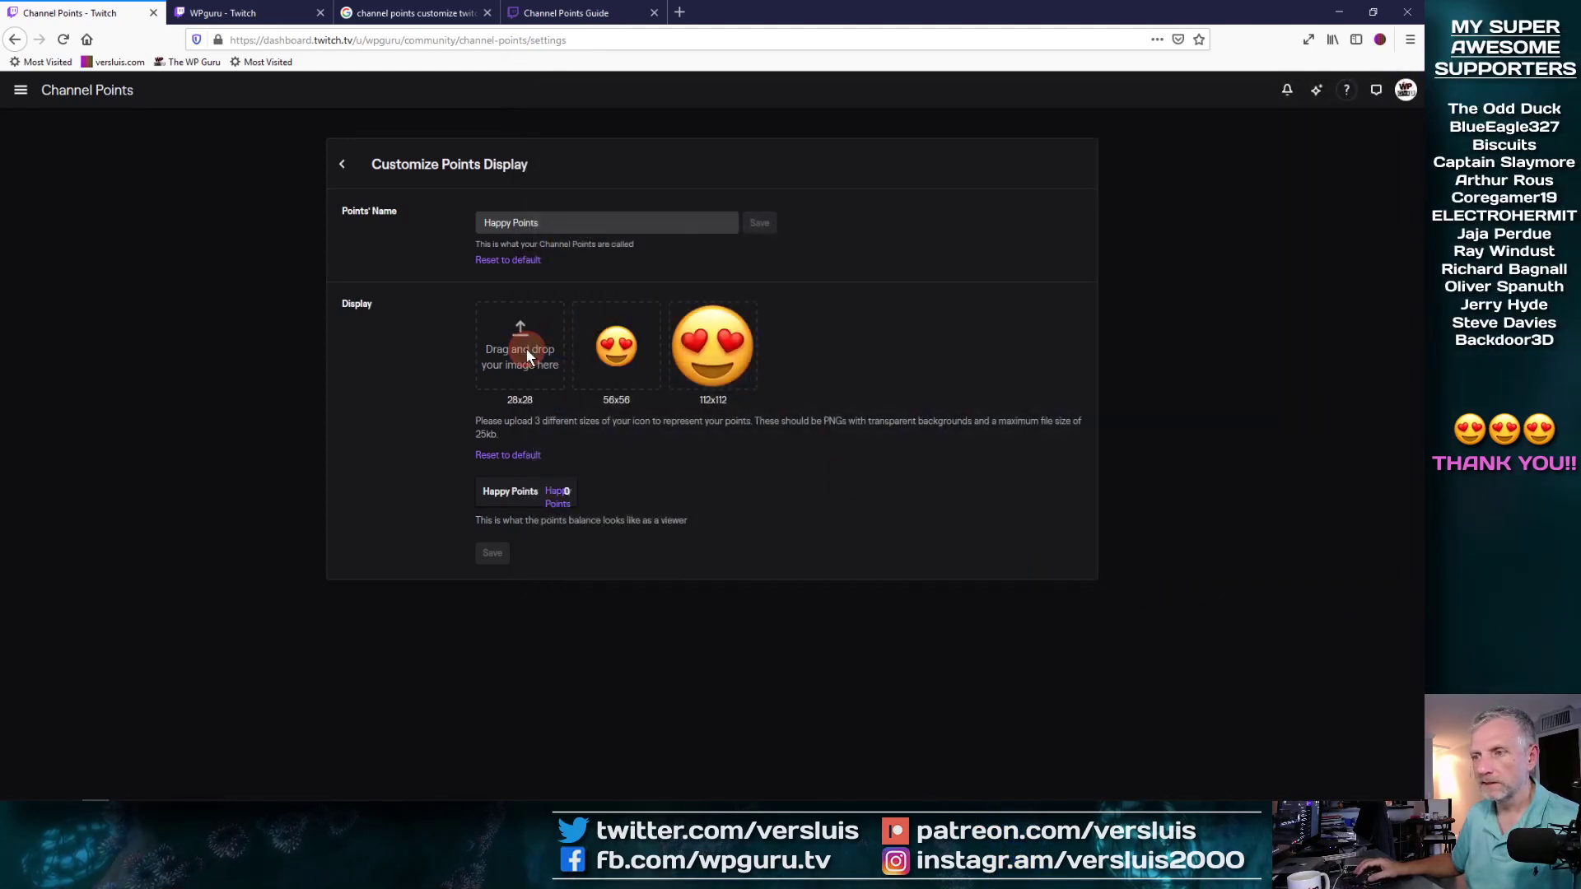
Try to upload "Happy 28x28.png" as the 28x28 points icon
left_click(527, 357)
left_click(797, 188)
left_click(1280, 587)
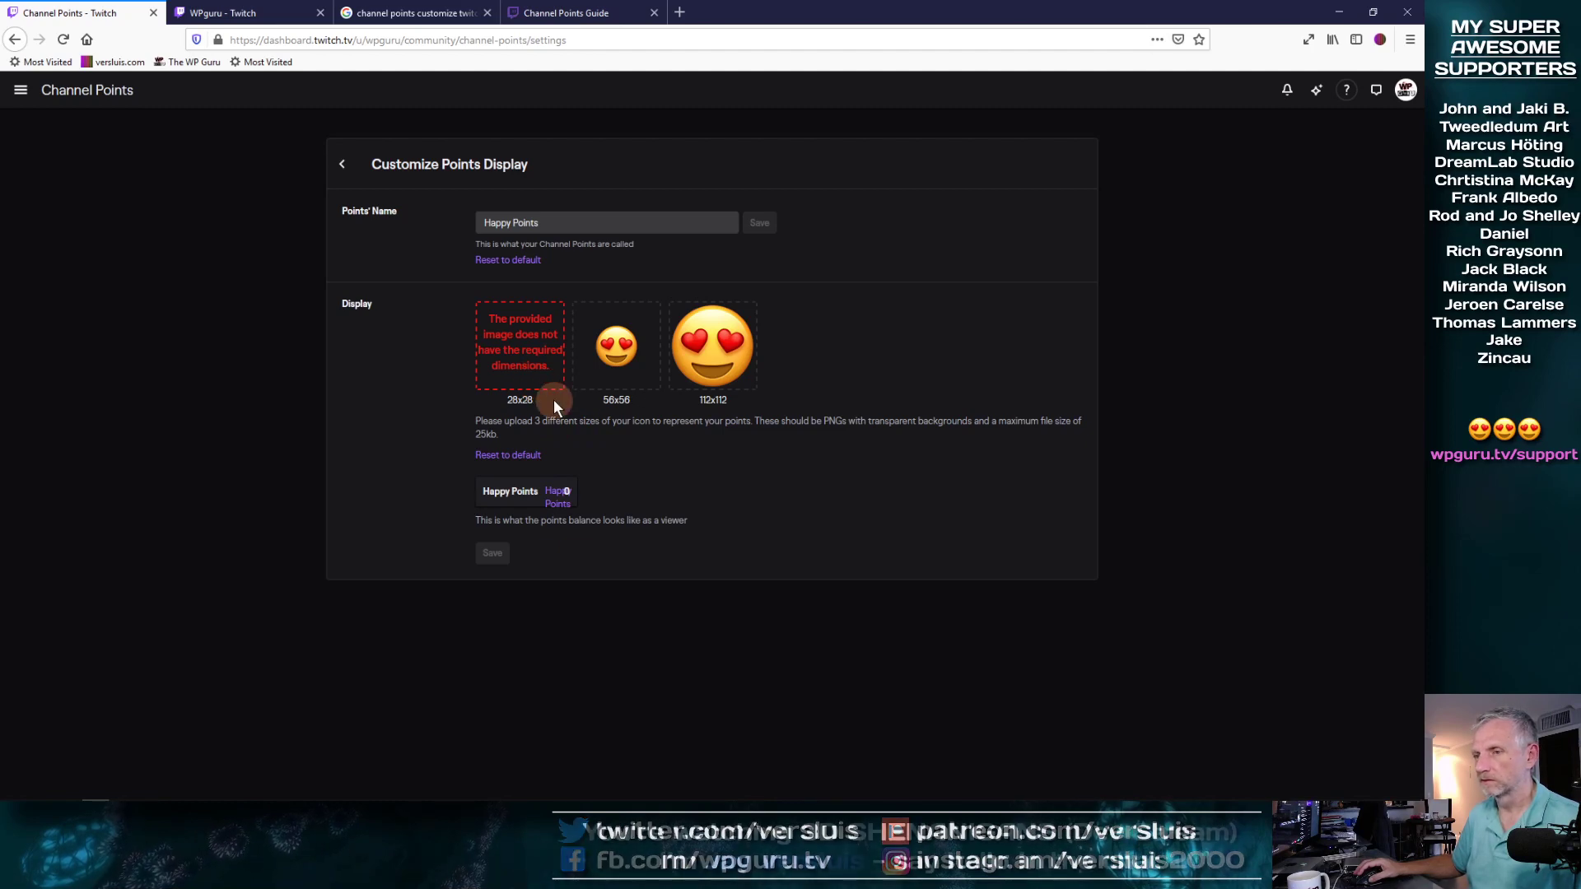
key("alt+Tab")
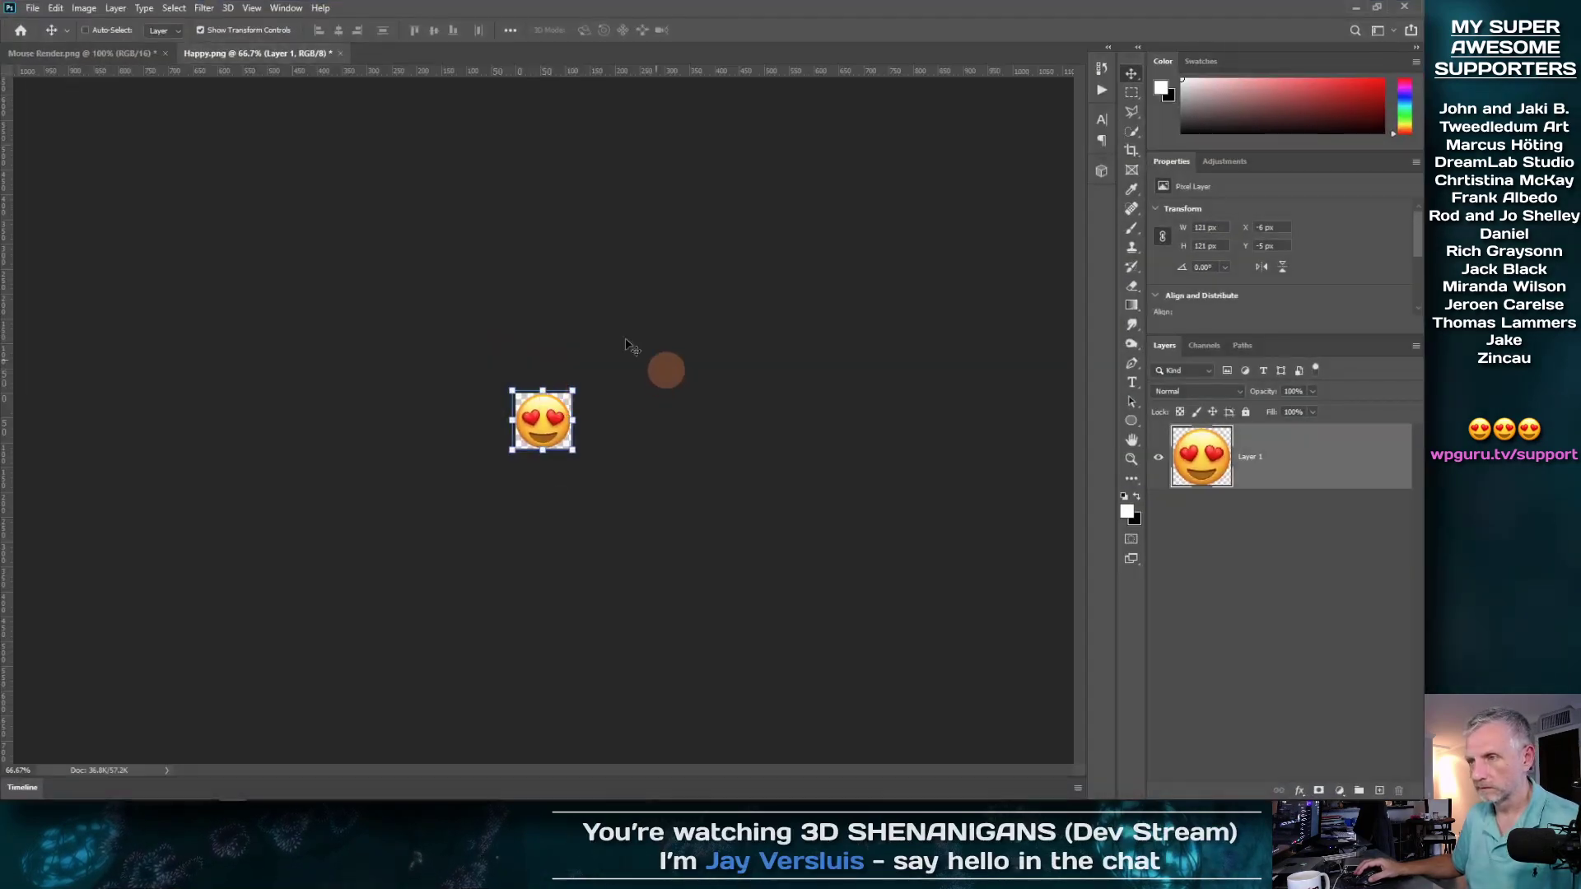
left_click(33, 7)
mouse_move(107, 231)
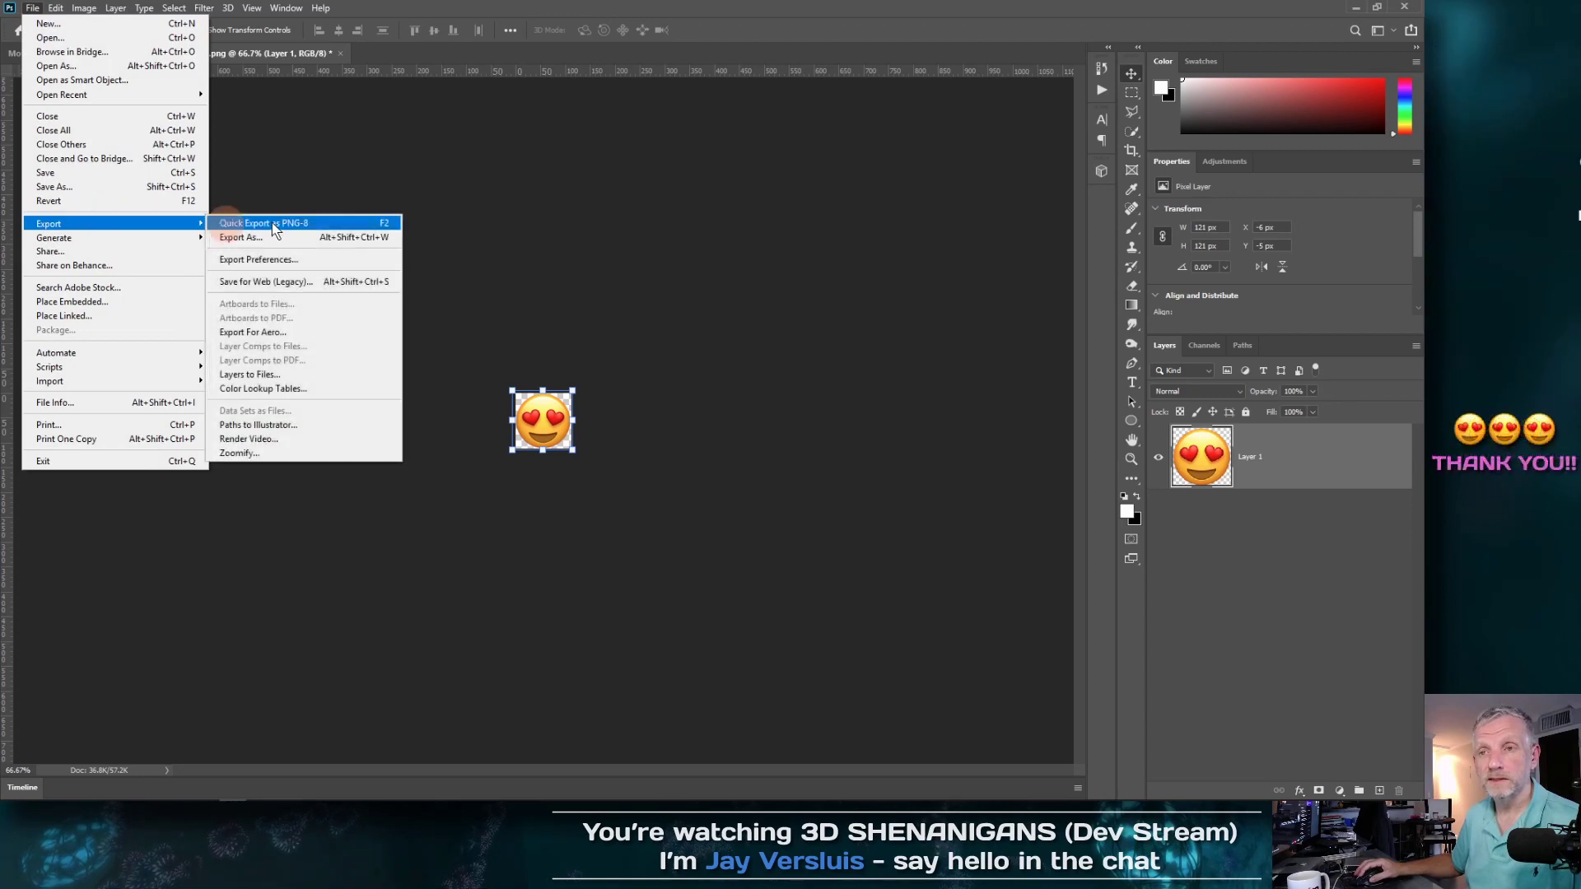
left_click(340, 237)
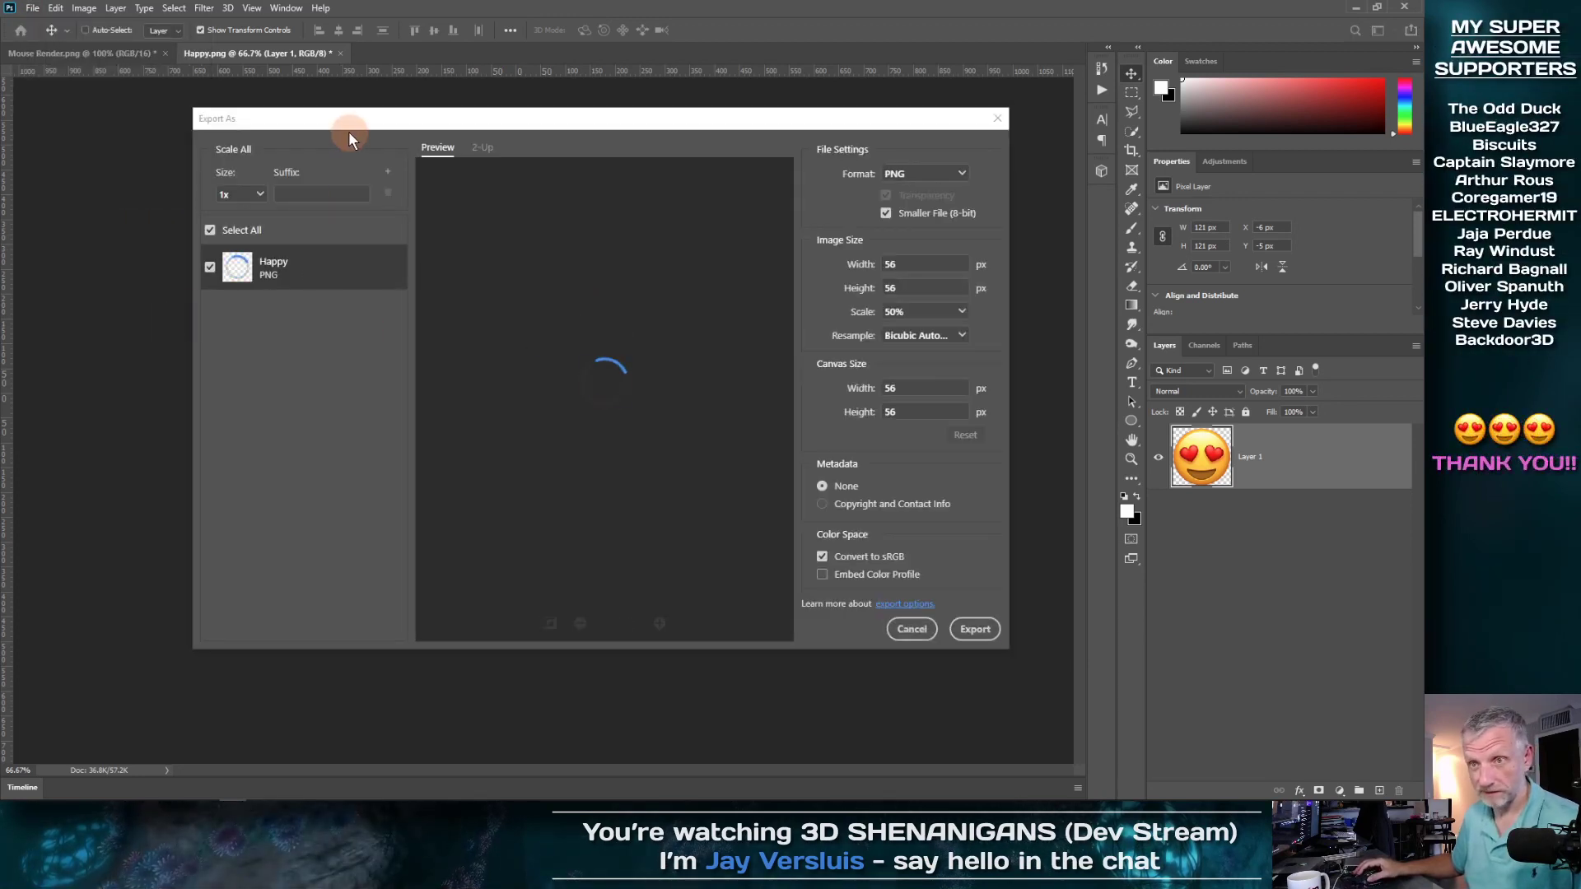
left_click_drag(349, 125, 316, 120)
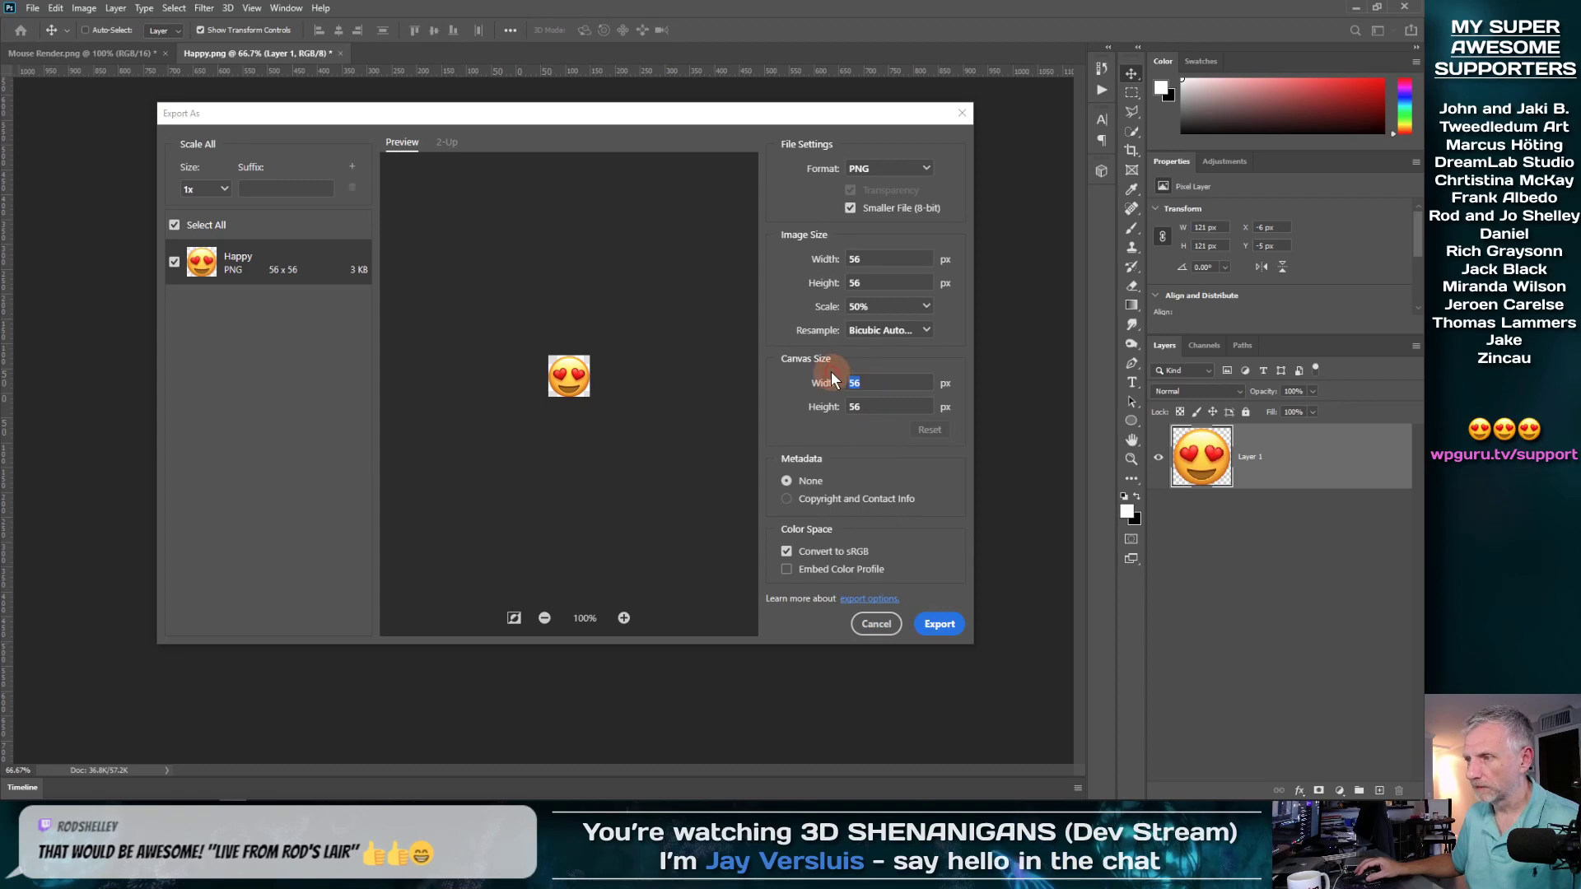
key("alt+Tab")
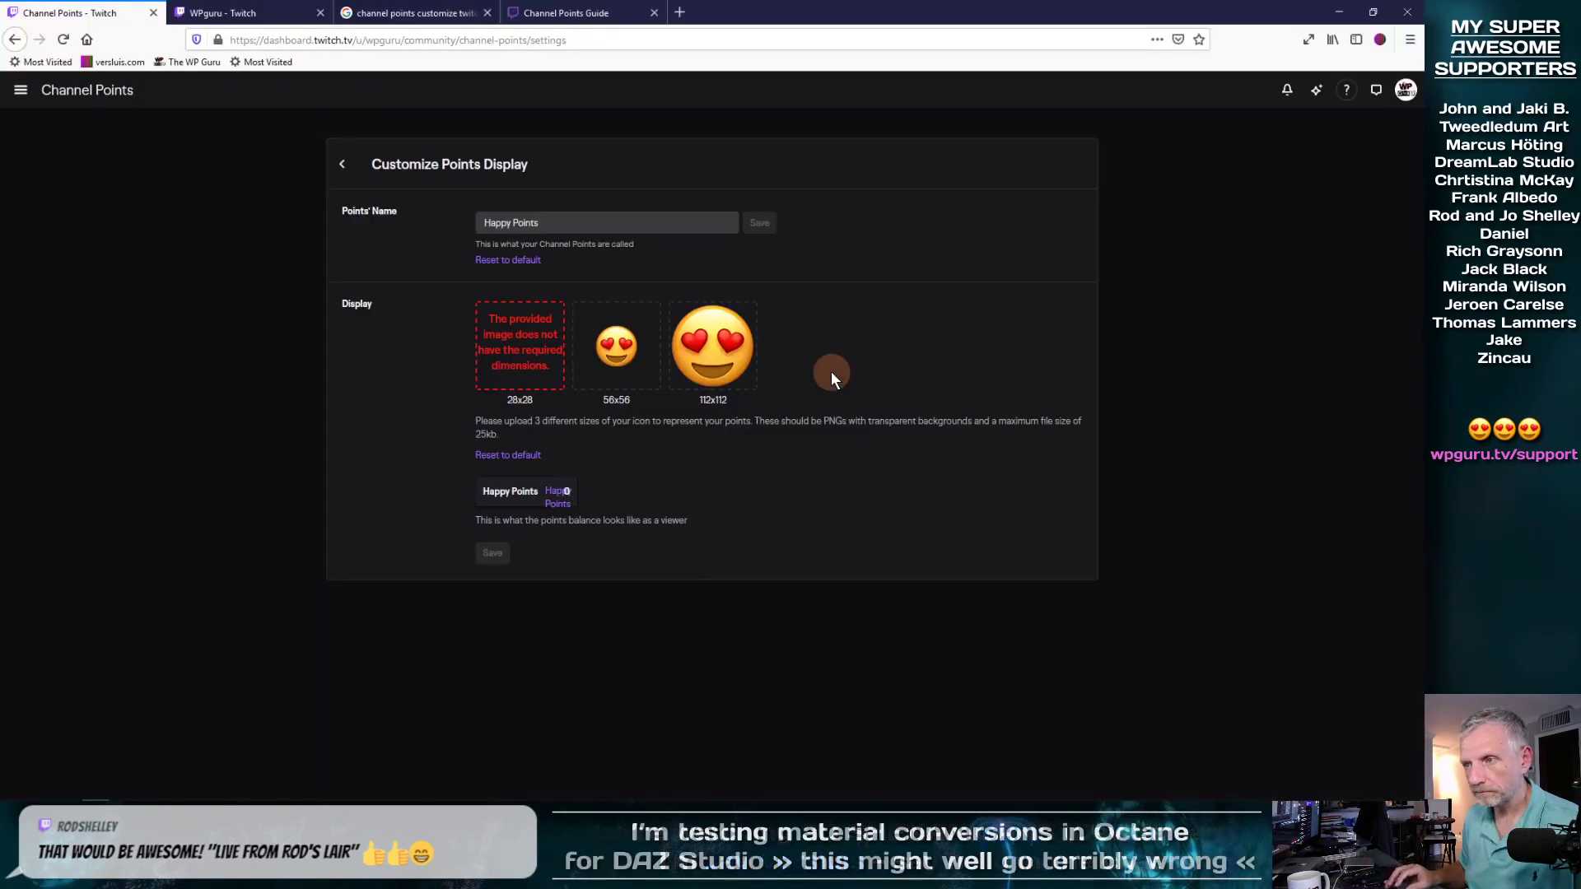
key("alt+Tab")
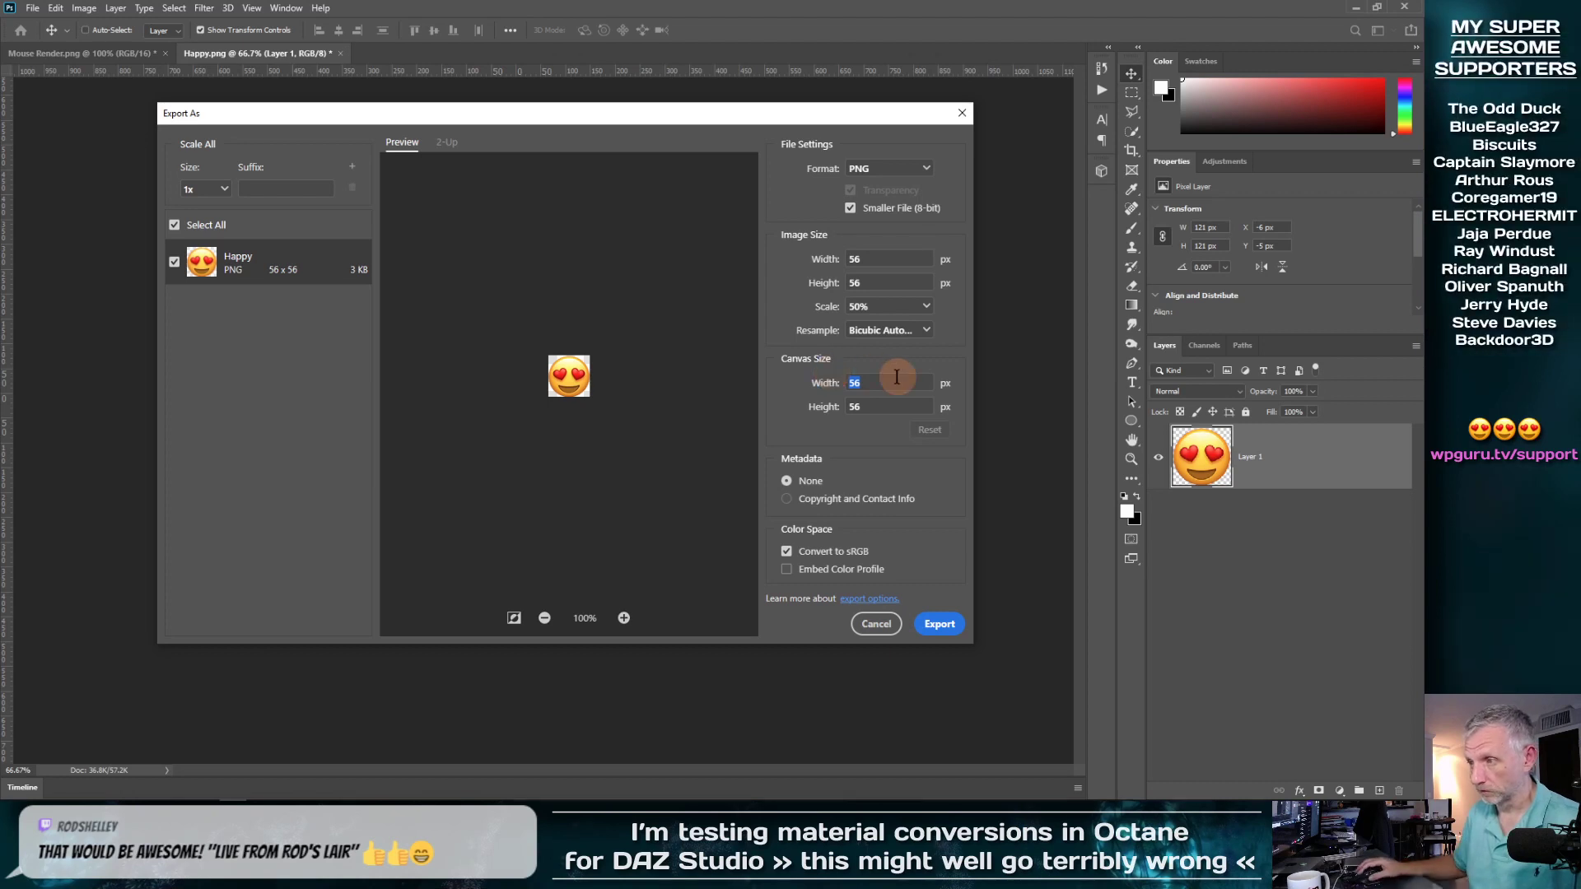
type("28")
key("Tab")
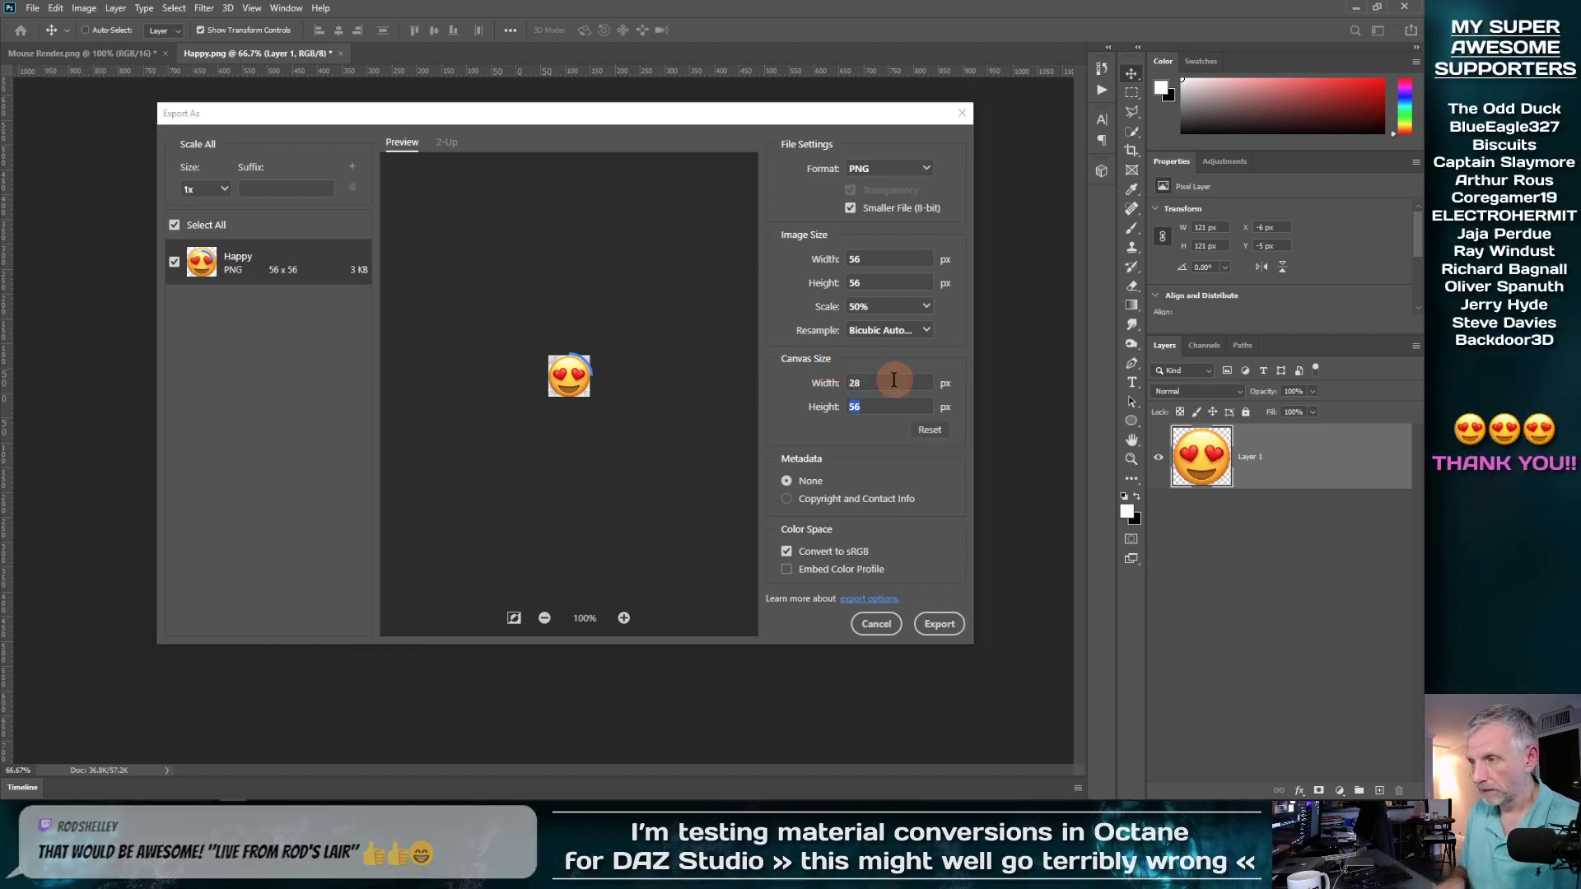
type("28")
key("Tab")
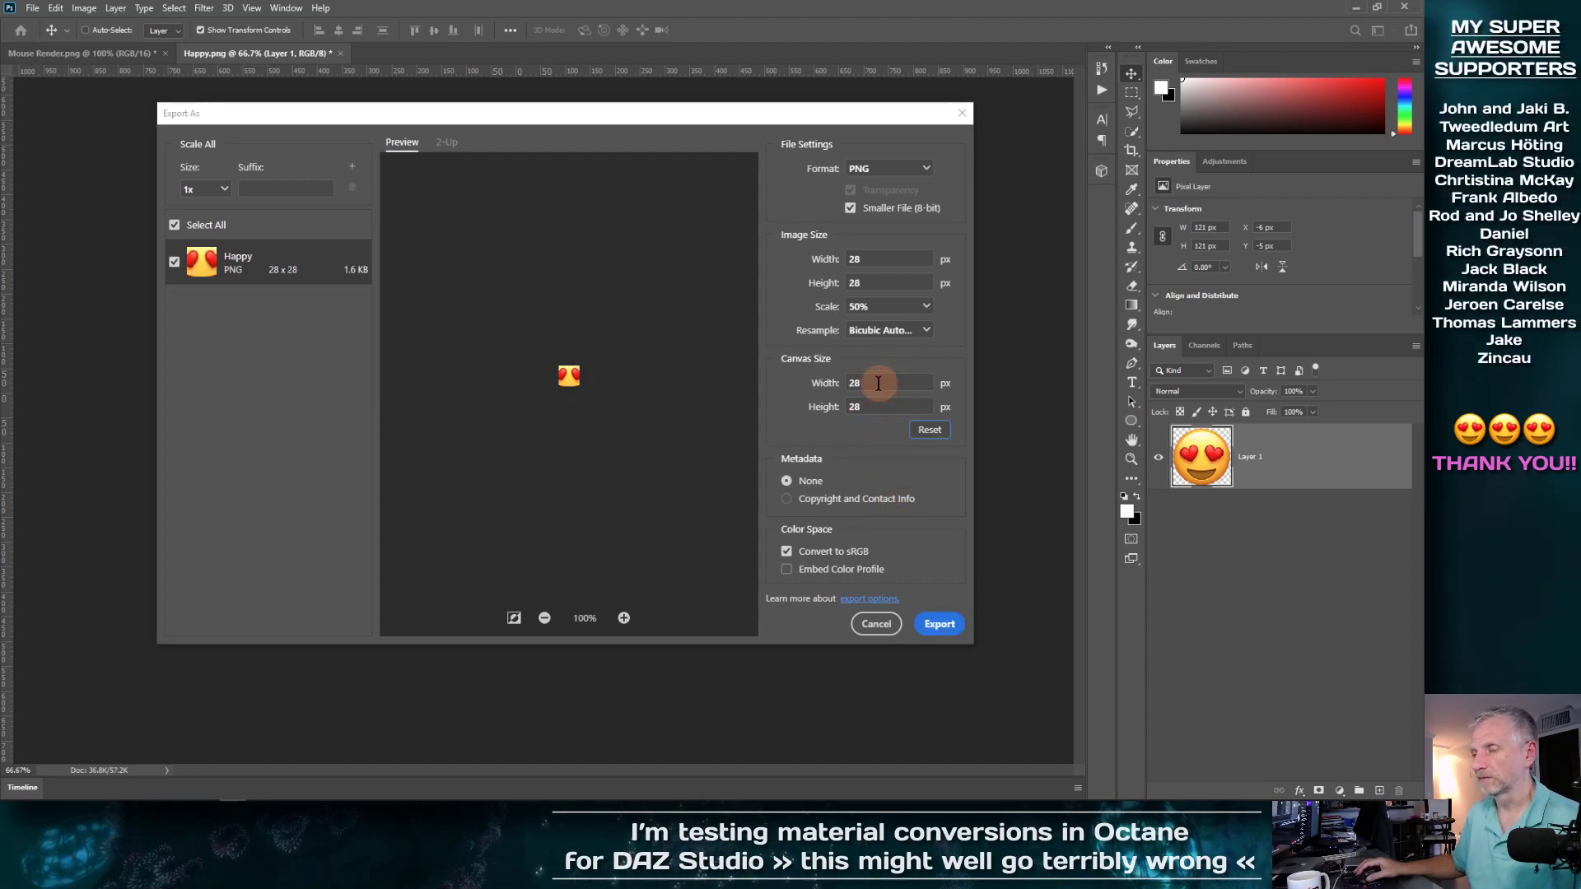
left_click_drag(878, 384, 835, 384)
left_click(874, 625)
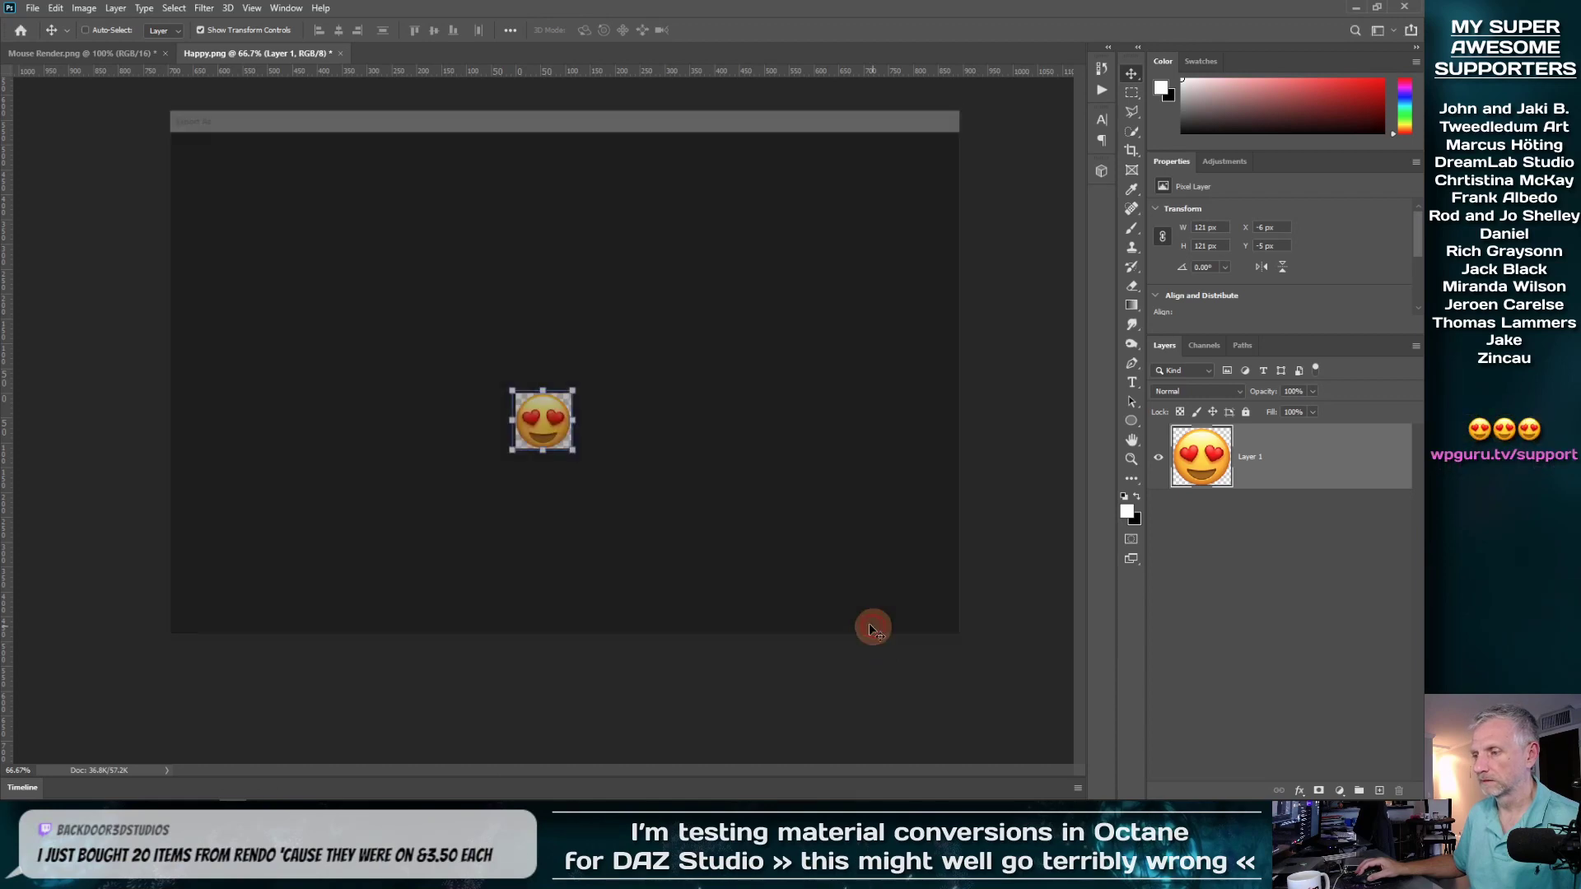
Export the emoji as a 28 x 28 px PNG, replacing the existing "Happy 28x28.png" file
left_click(33, 9)
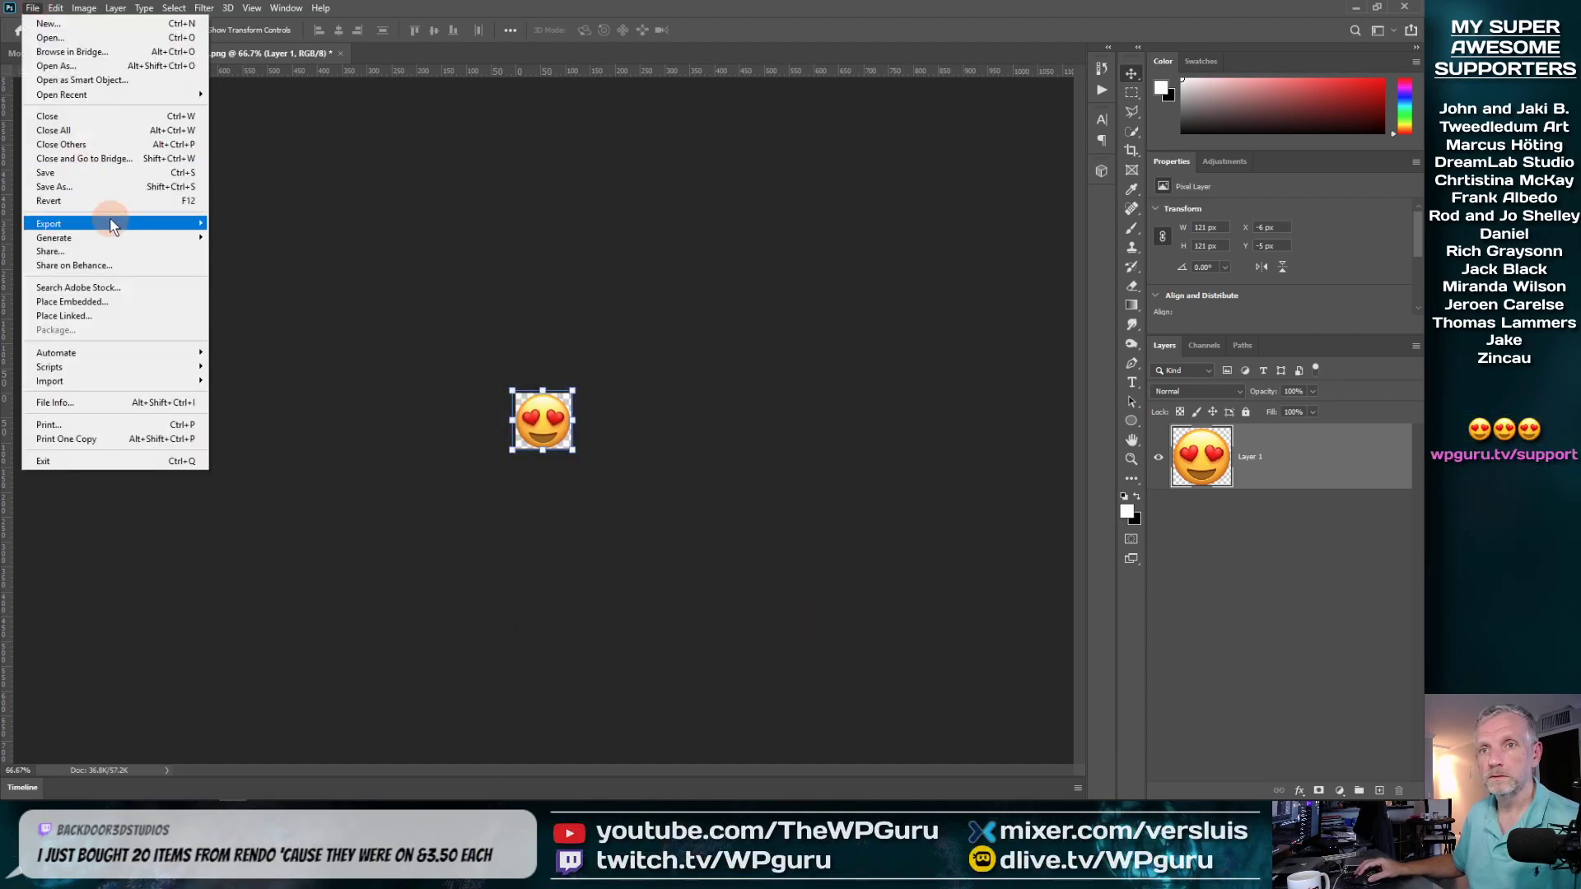
mouse_move(109, 223)
left_click(280, 238)
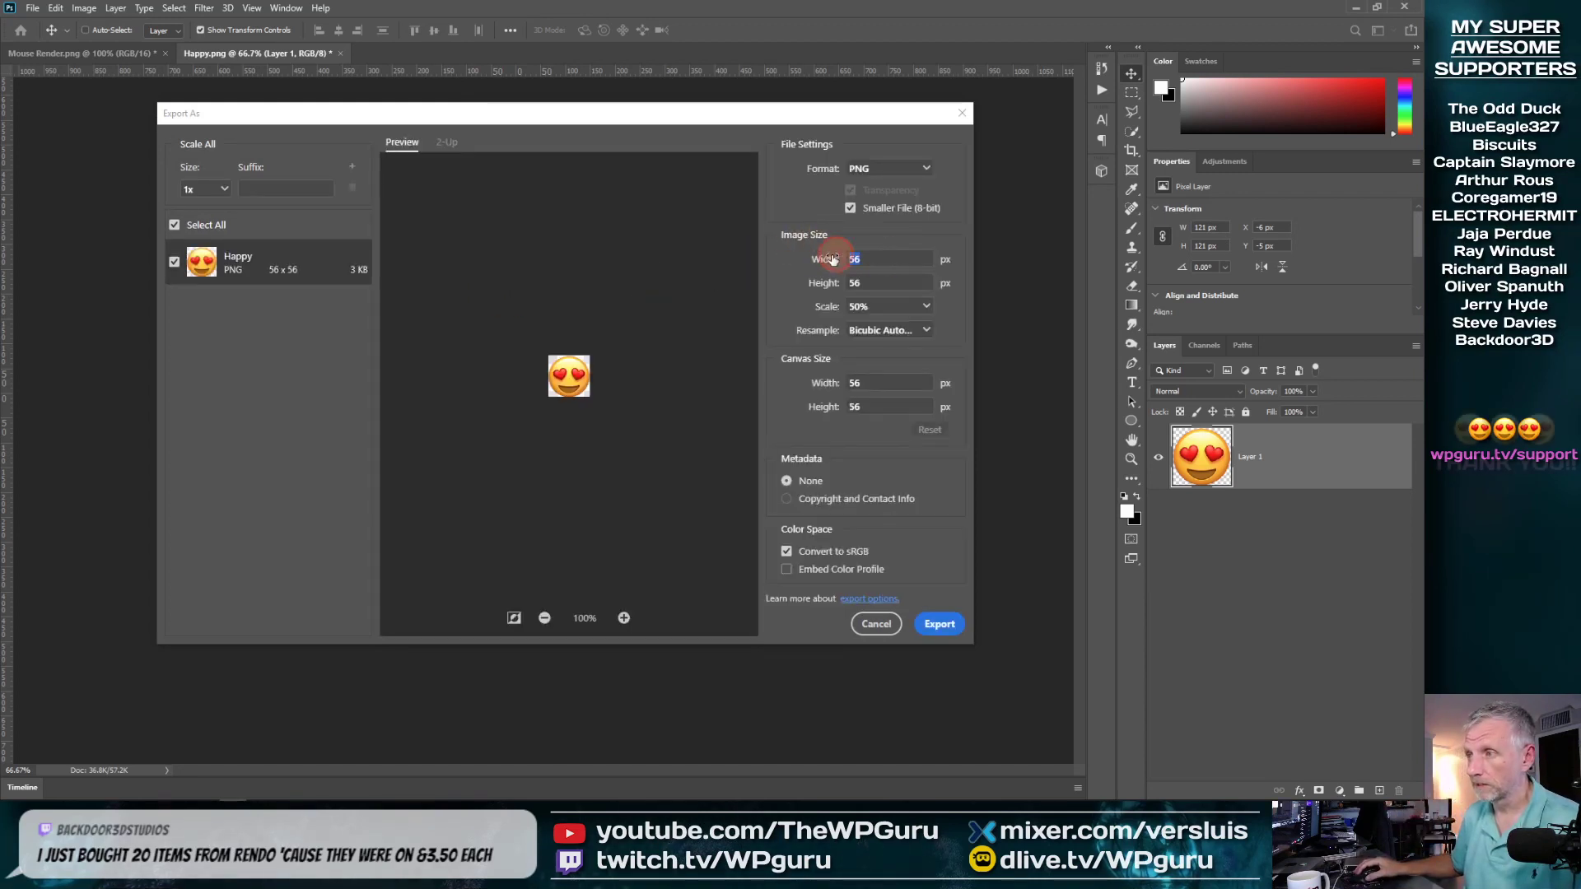
left_click_drag(865, 258, 820, 258)
type("28")
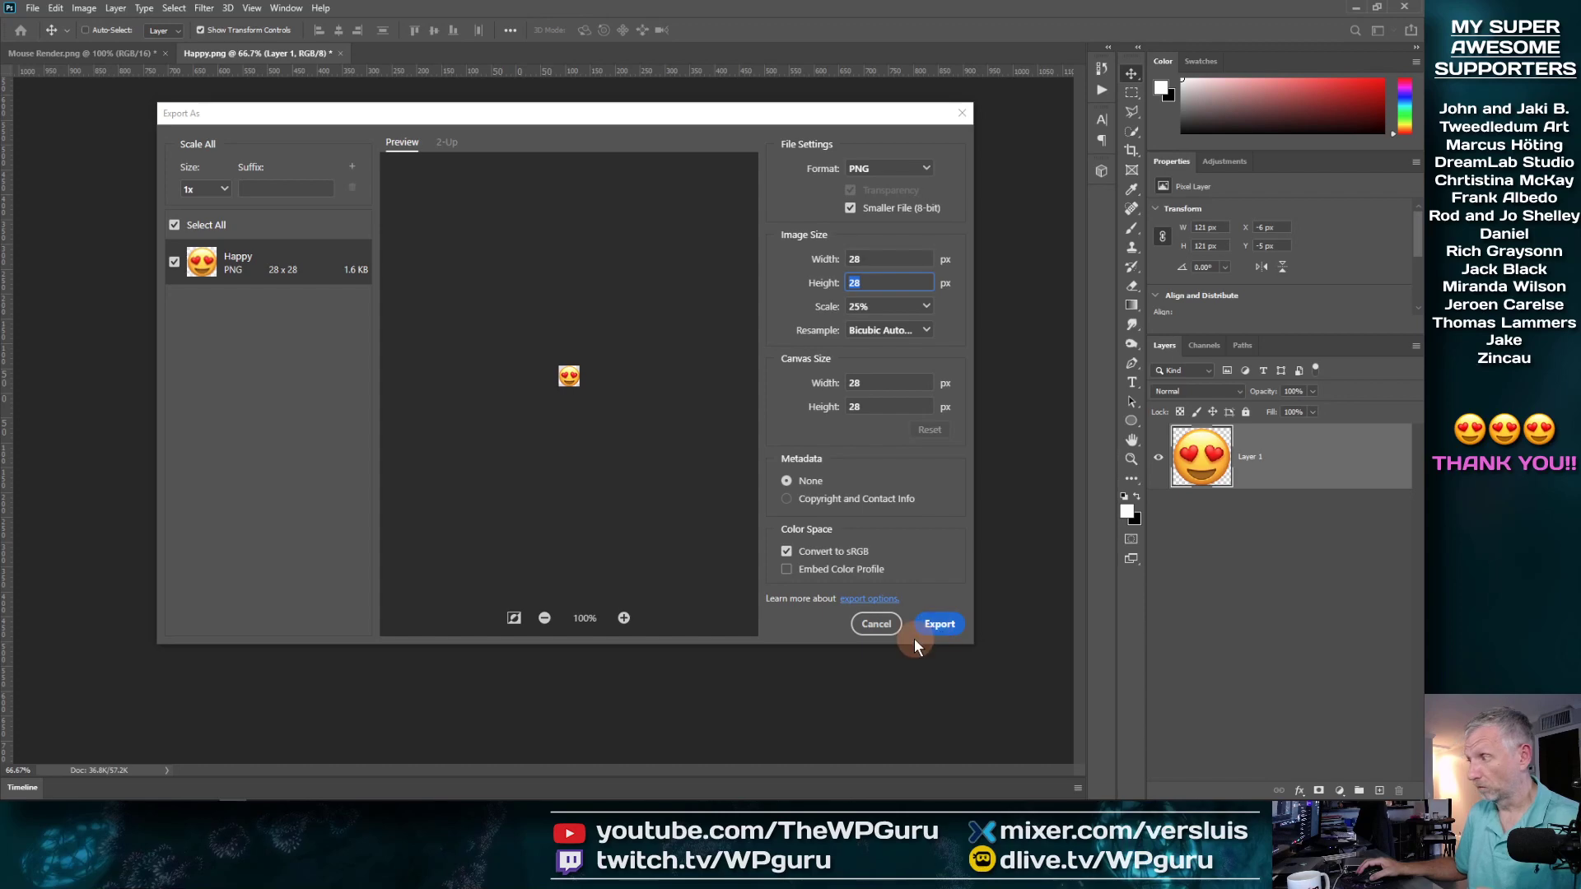
left_click(941, 634)
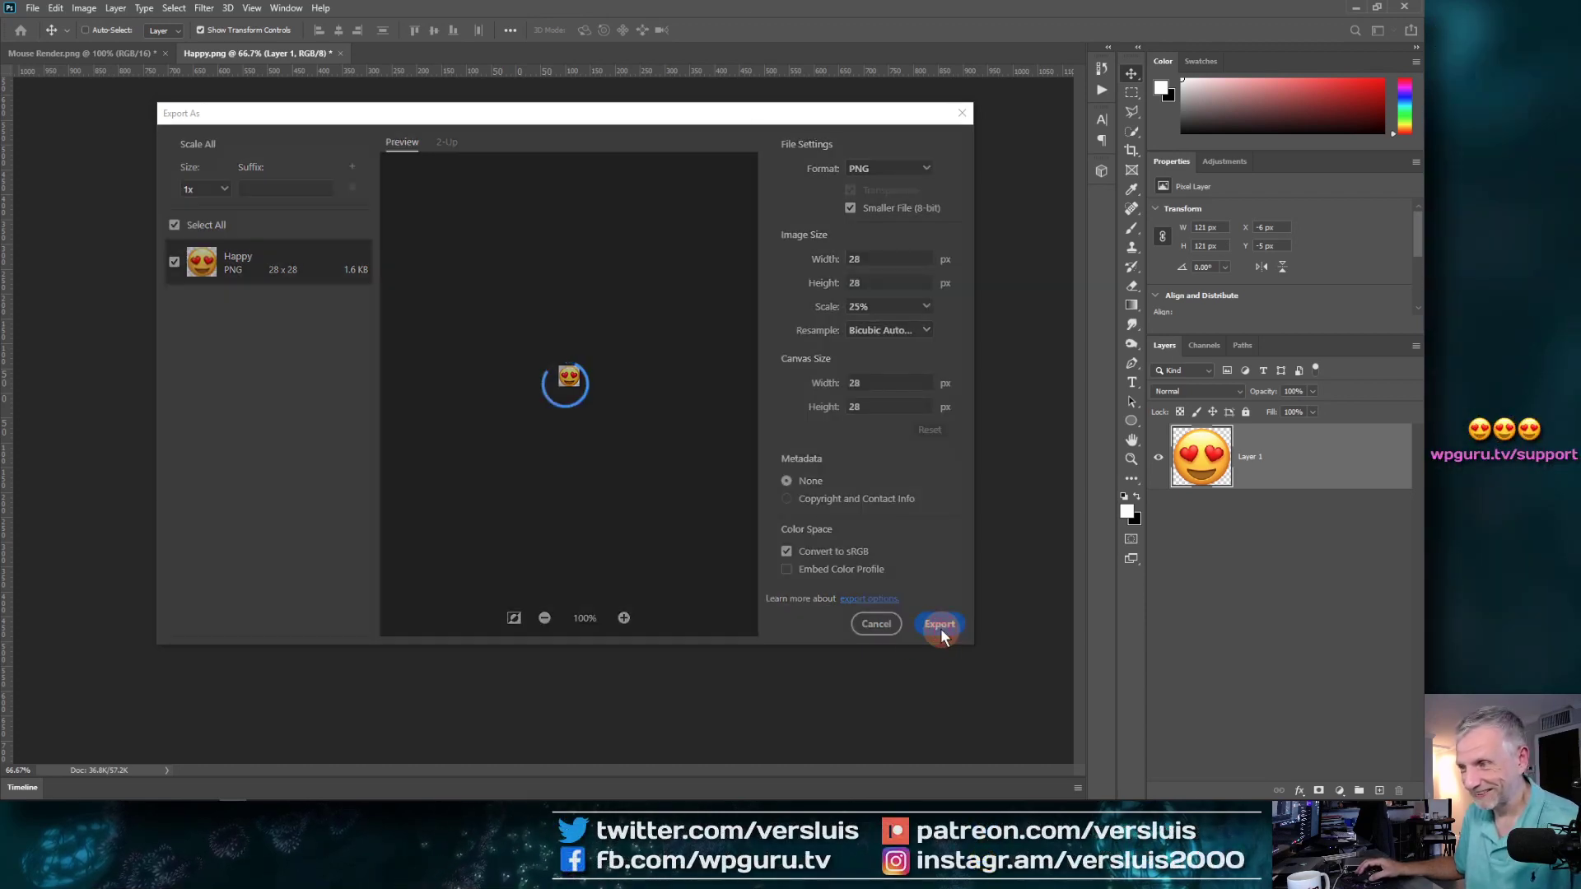
left_click(239, 123)
left_click(650, 486)
left_click(744, 406)
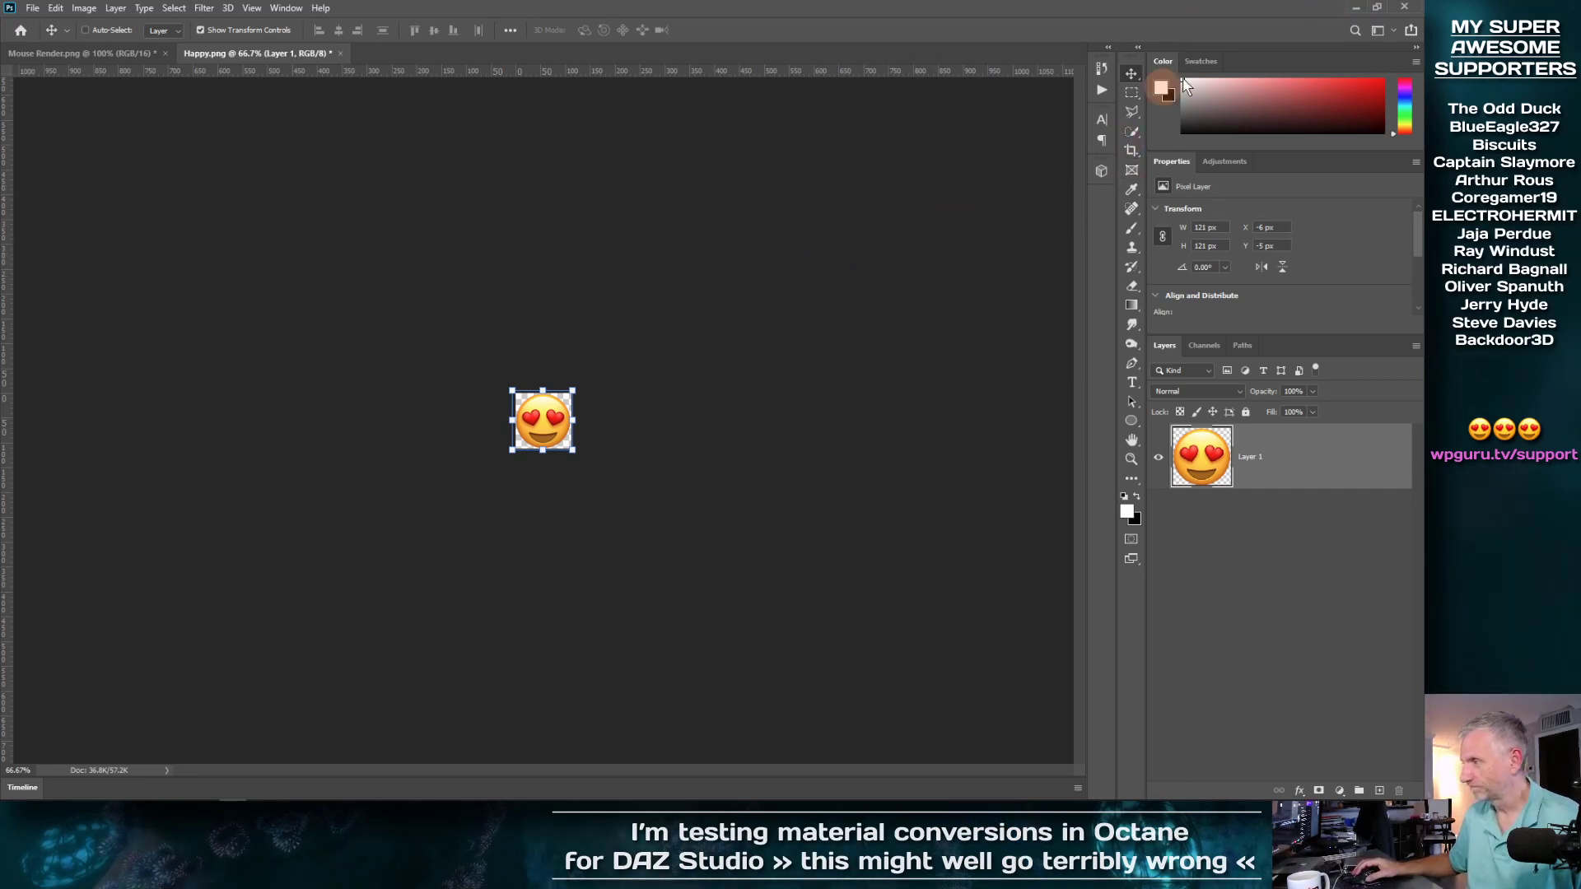
Switch to Twitch's points display page, upload "Happy 28x28.png" as the 28x28 icon, and save the Display settings
left_click(1356, 8)
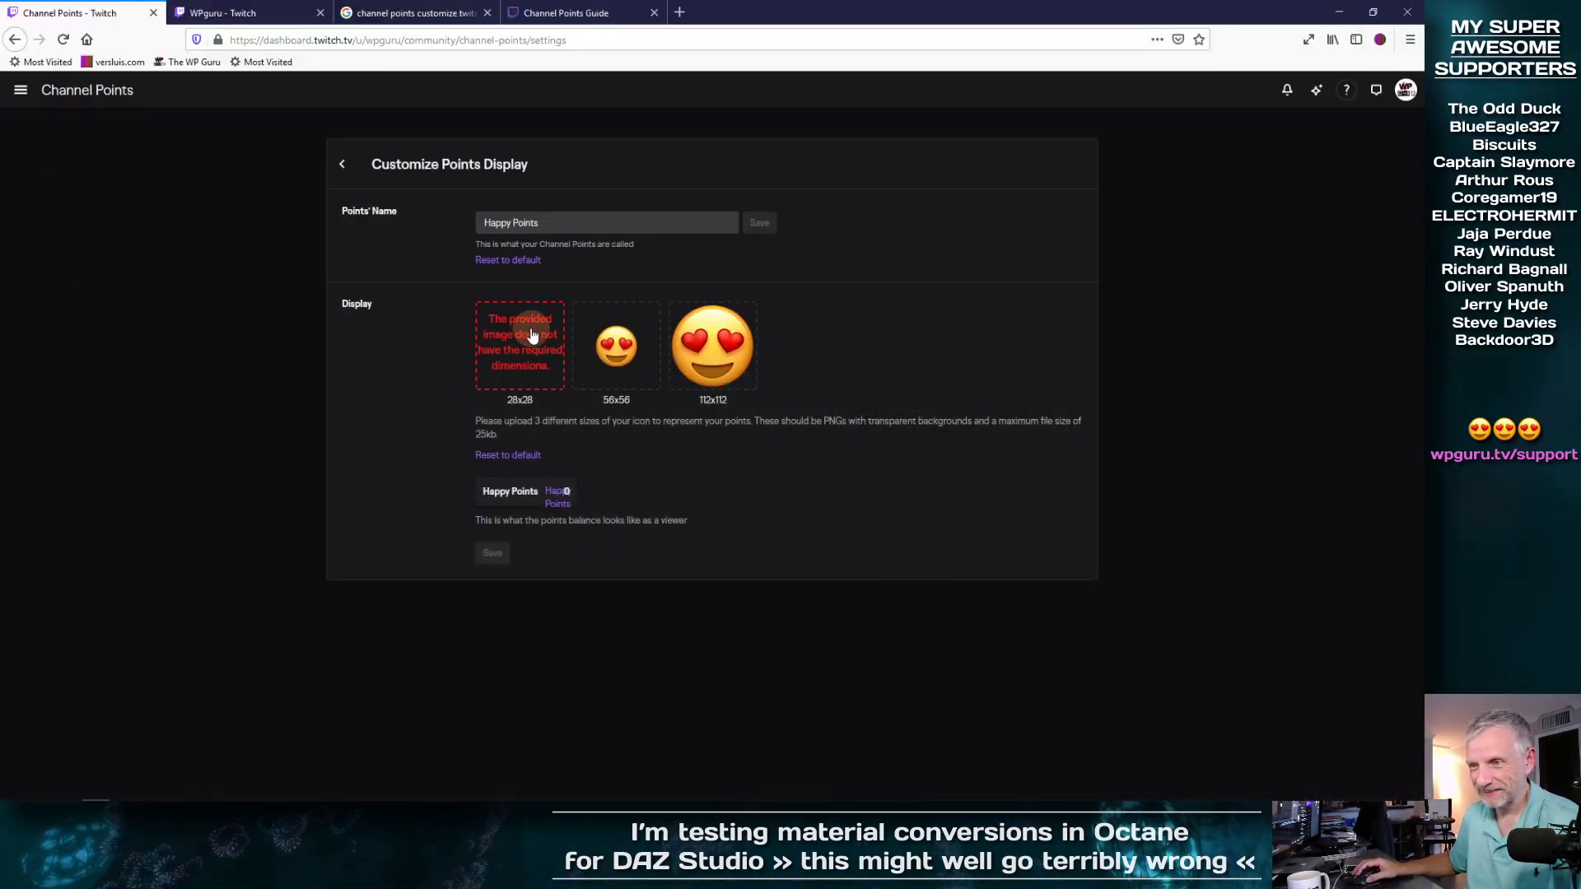
left_click(522, 328)
double_click(798, 202)
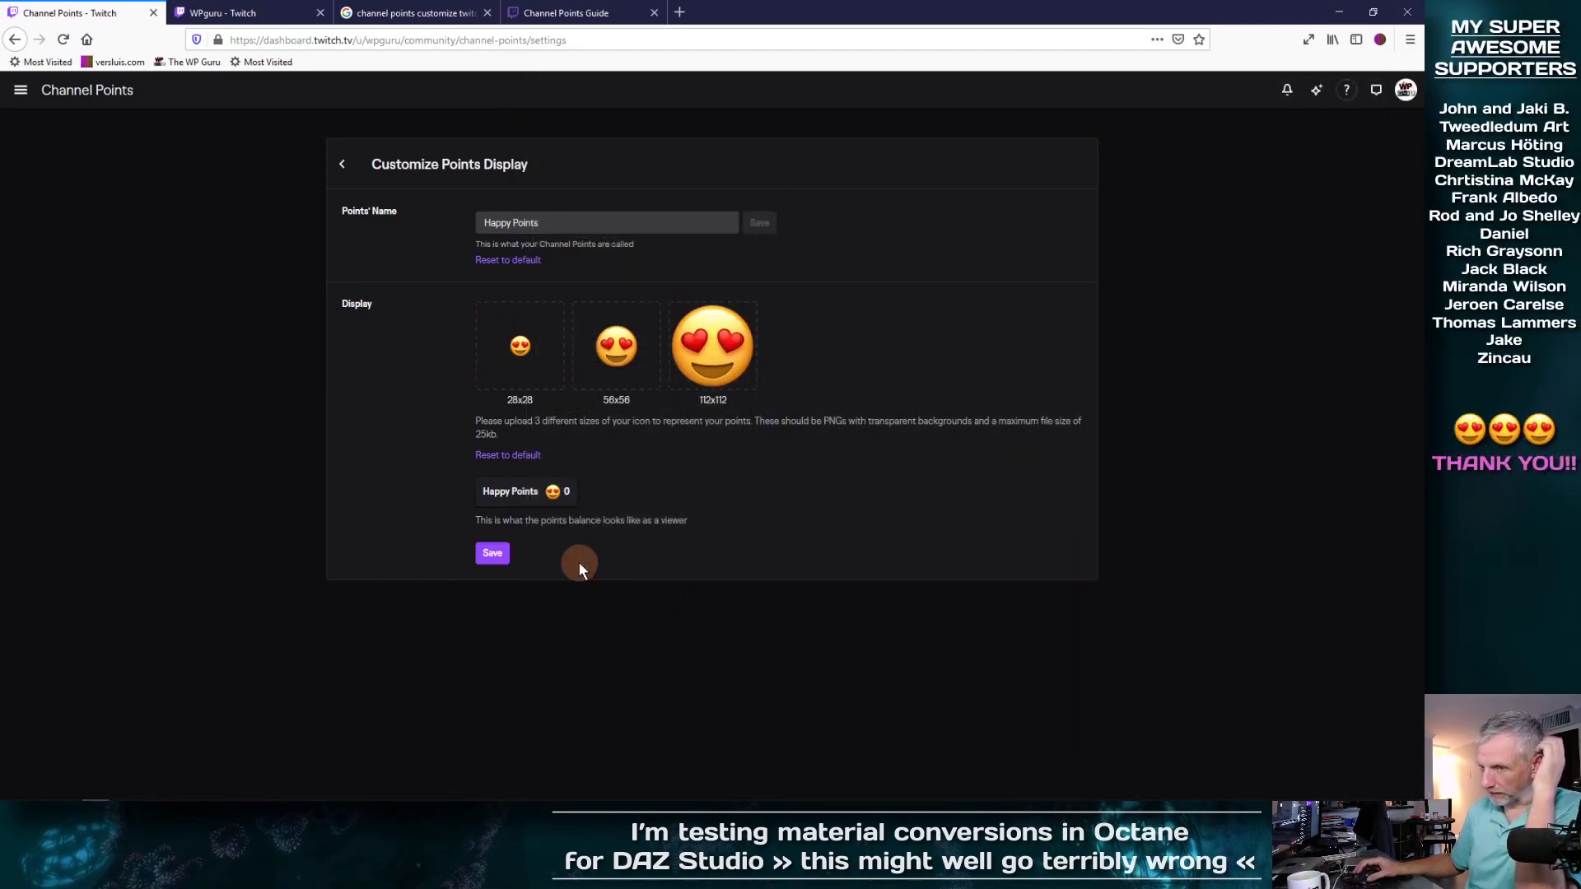
left_click(492, 554)
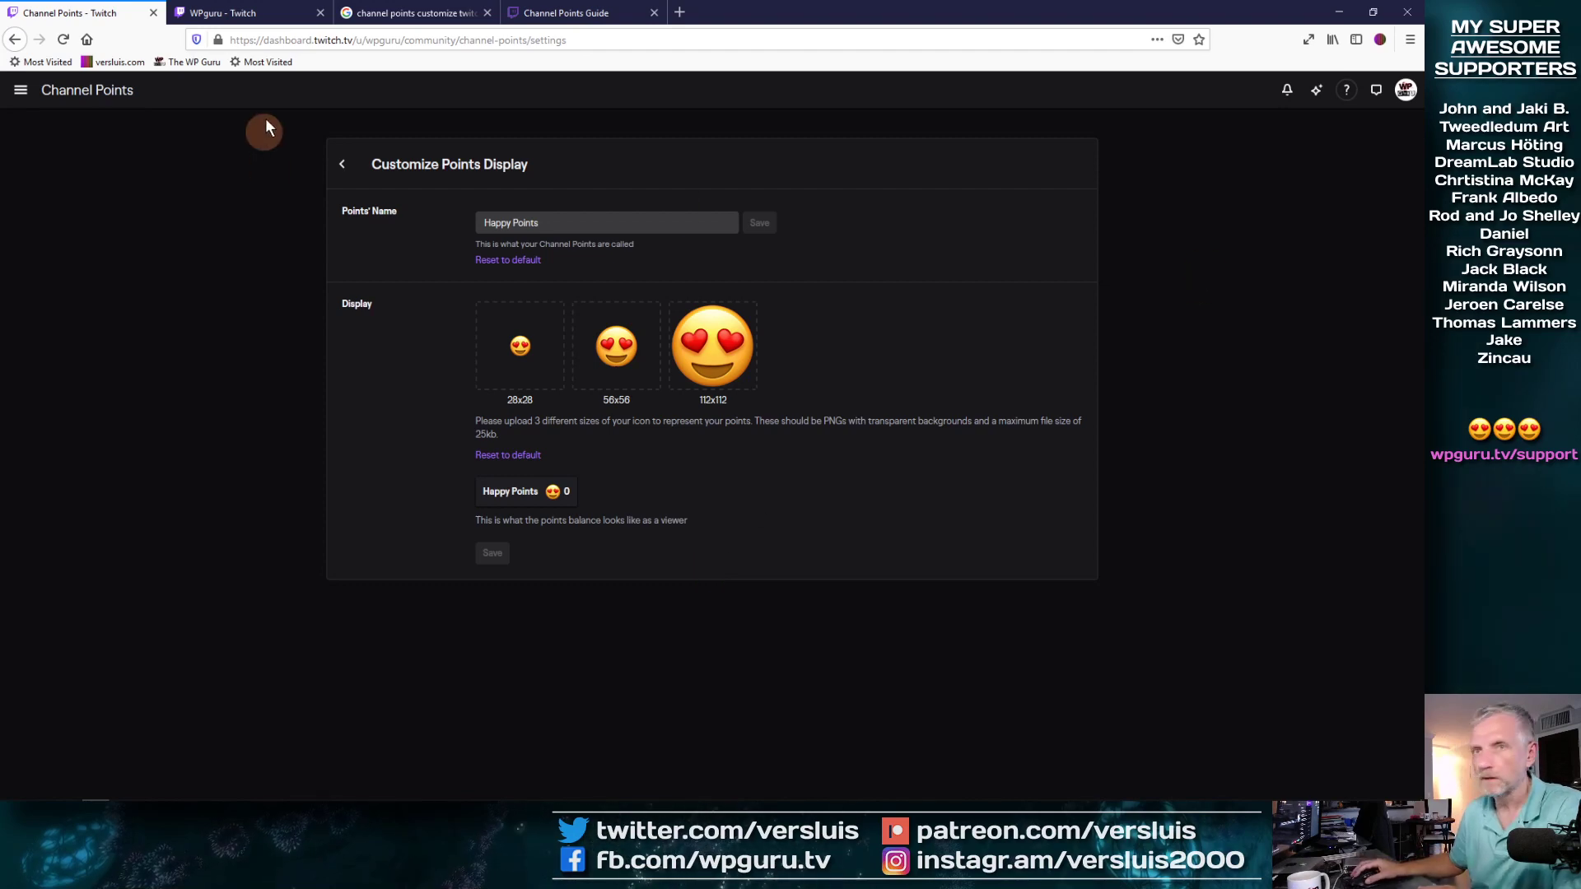
Return to the channel's public Twitch page and check the Happy Points icon below the chat
left_click(541, 15)
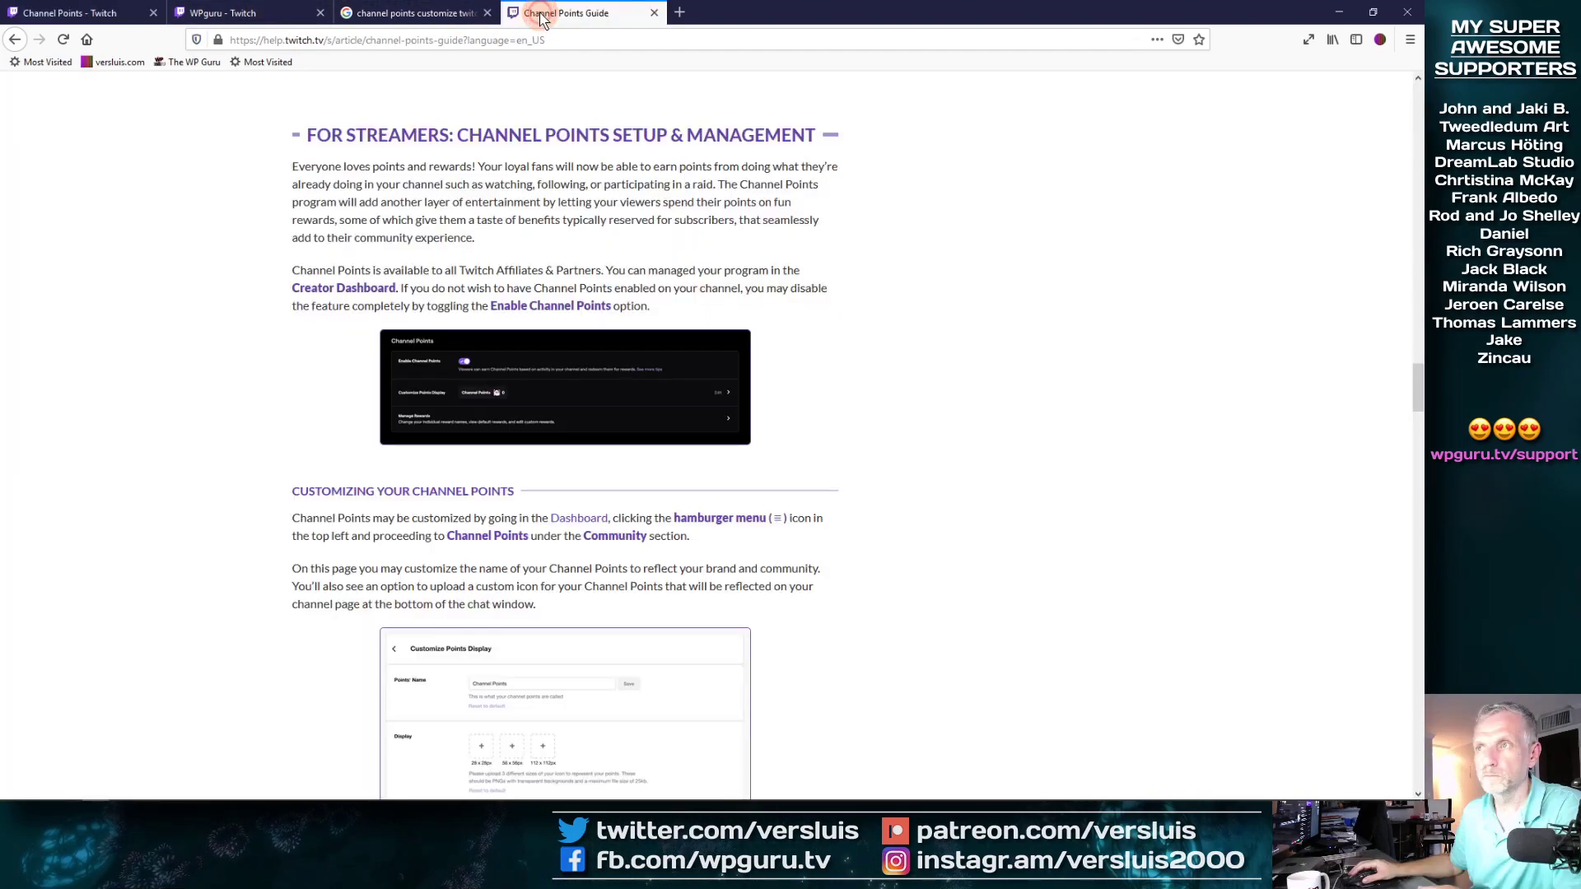
left_click(408, 13)
left_click(247, 13)
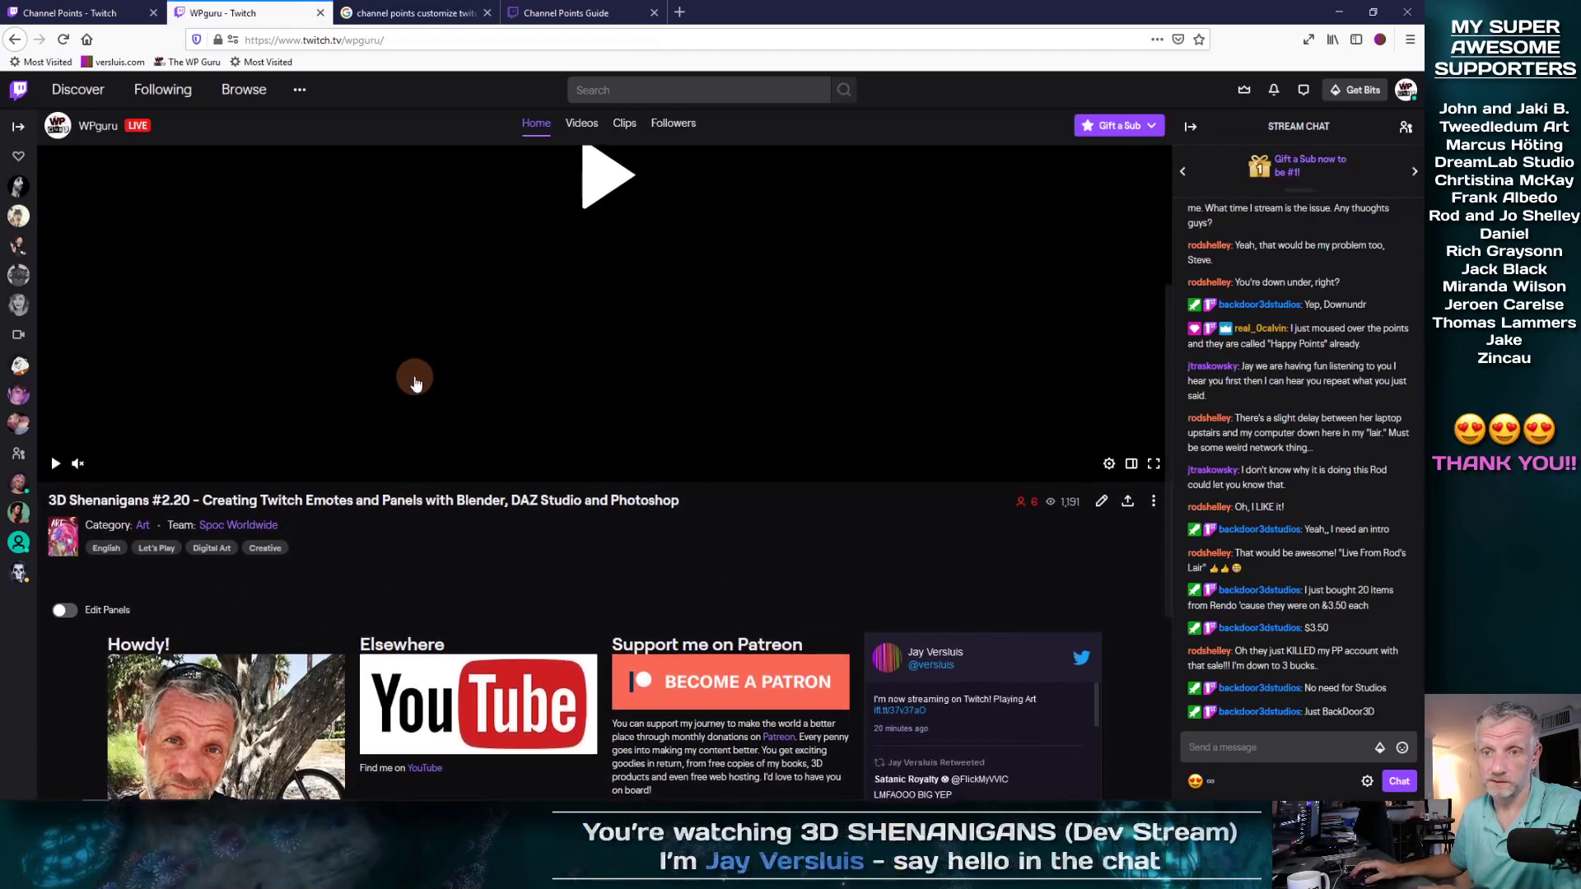
scroll(415, 383, "down", 4)
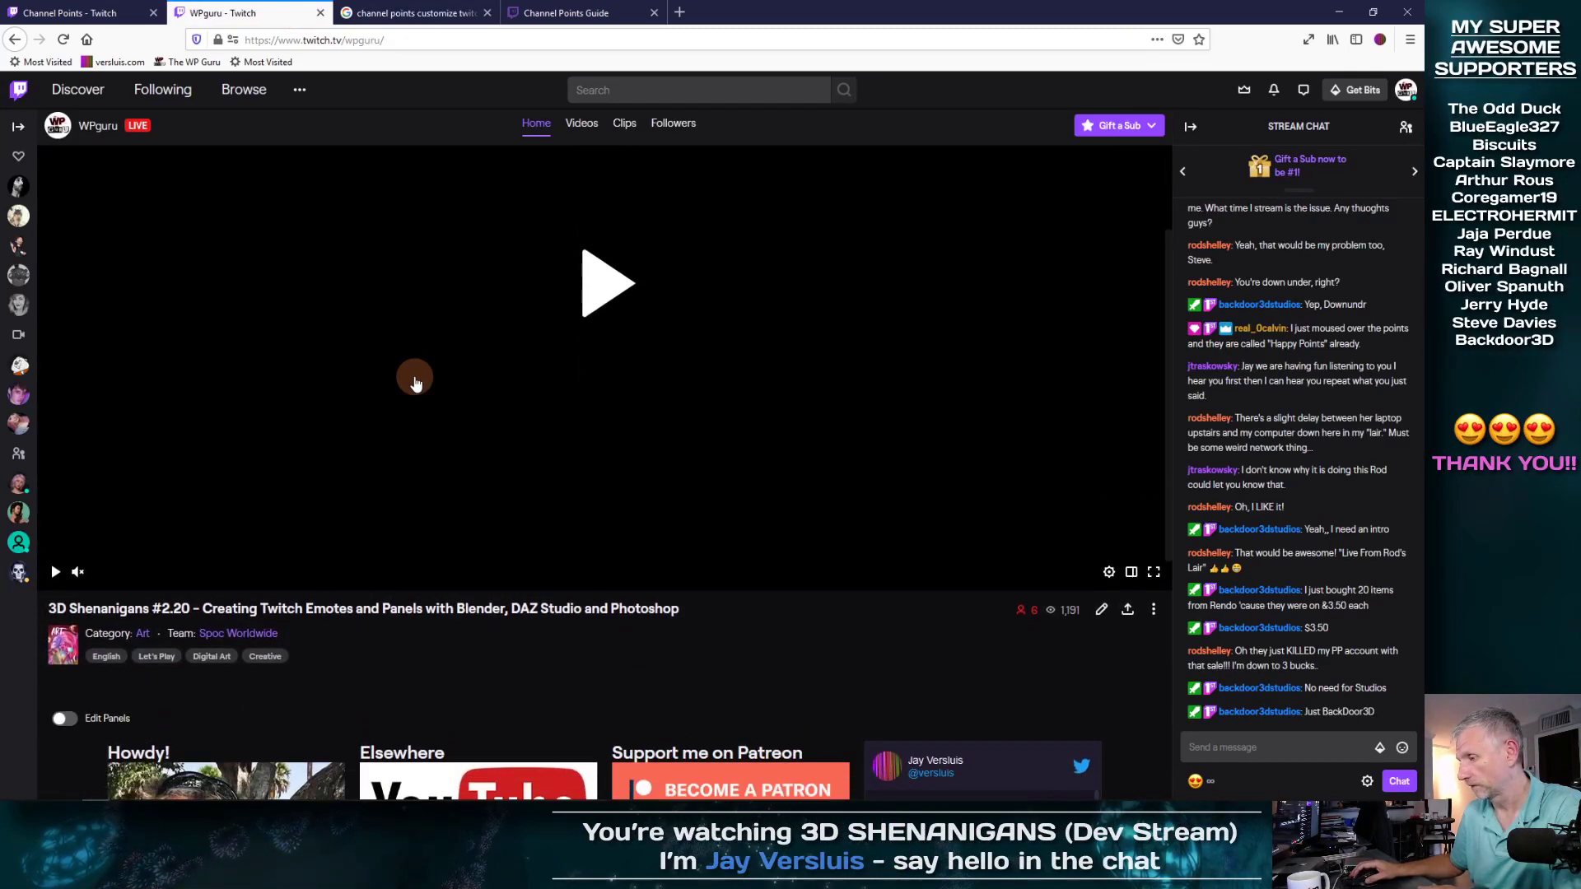
mouse_move(1194, 782)
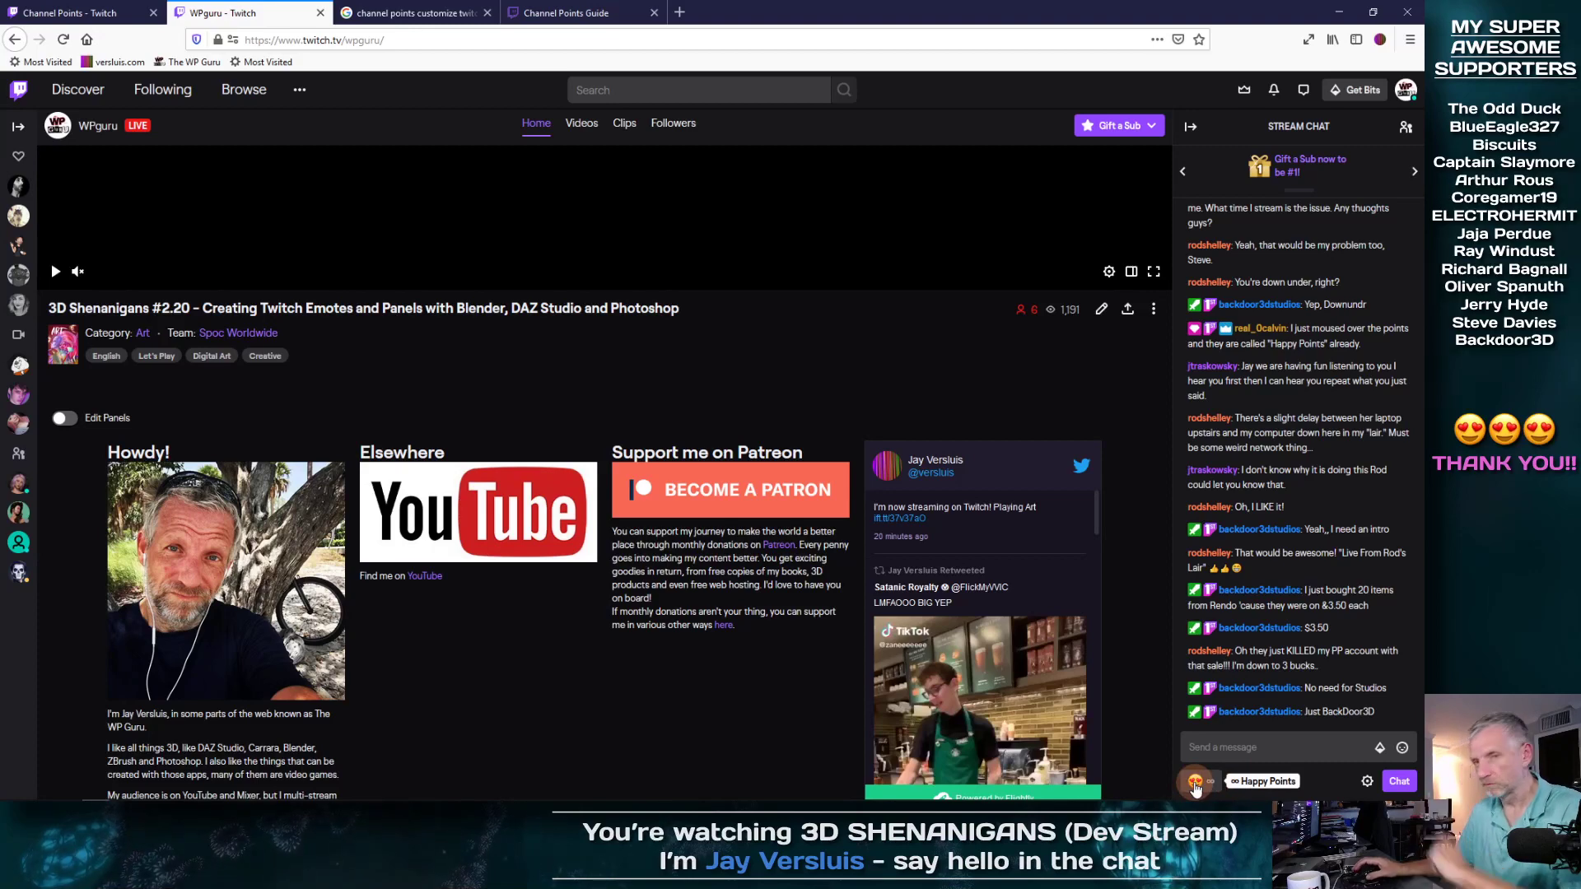
Look over the channel's info panels and play the video in the Twitter timeline panel
scroll(680, 698, "down", 2)
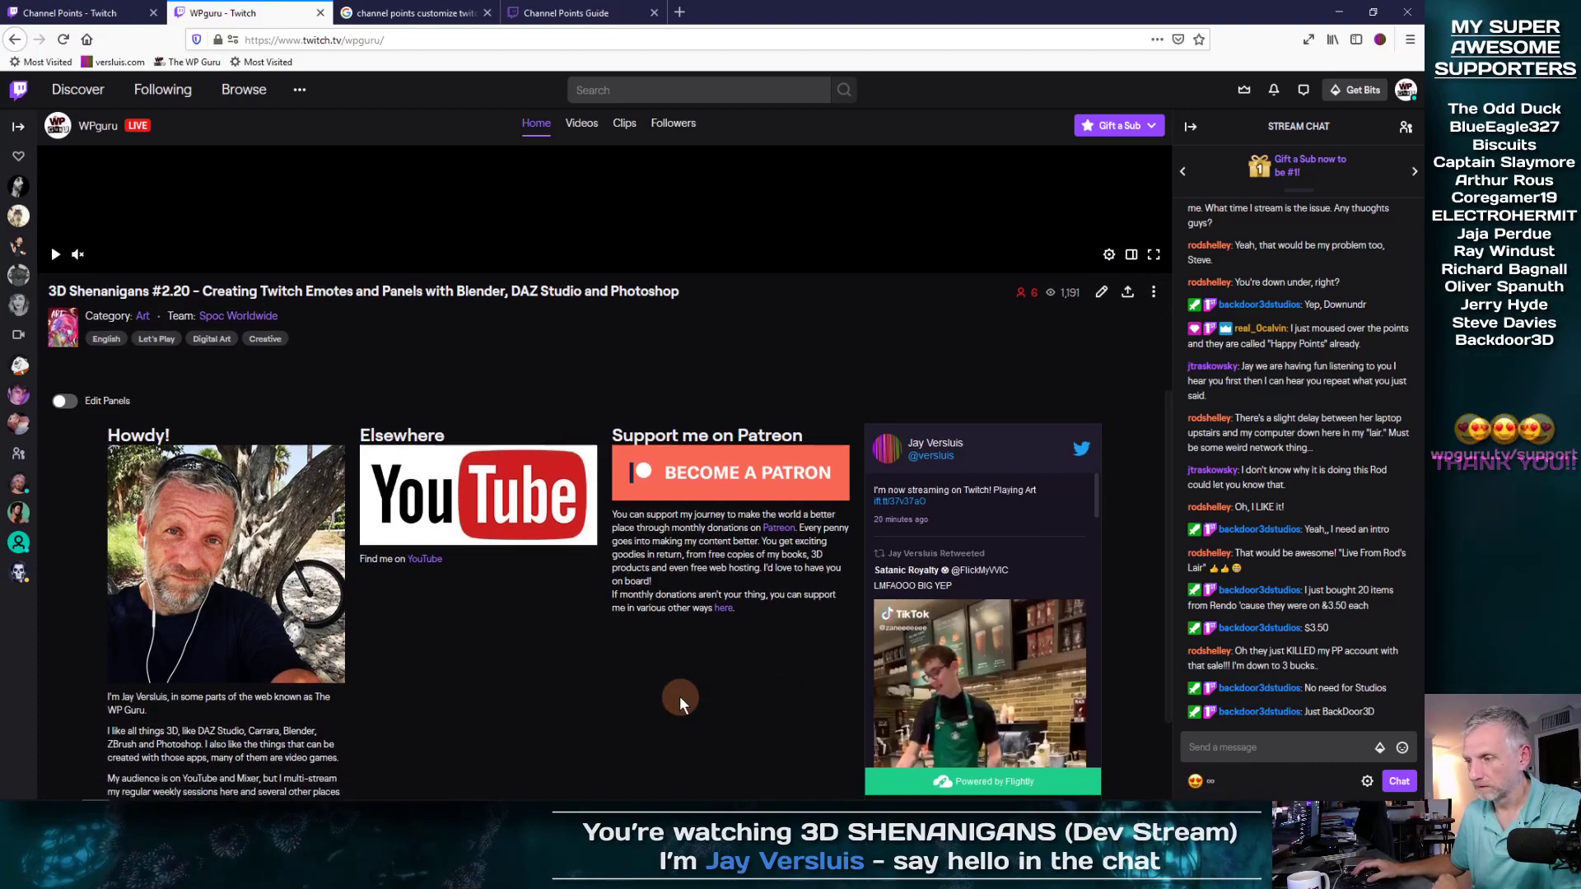
scroll(677, 684, "down", 1)
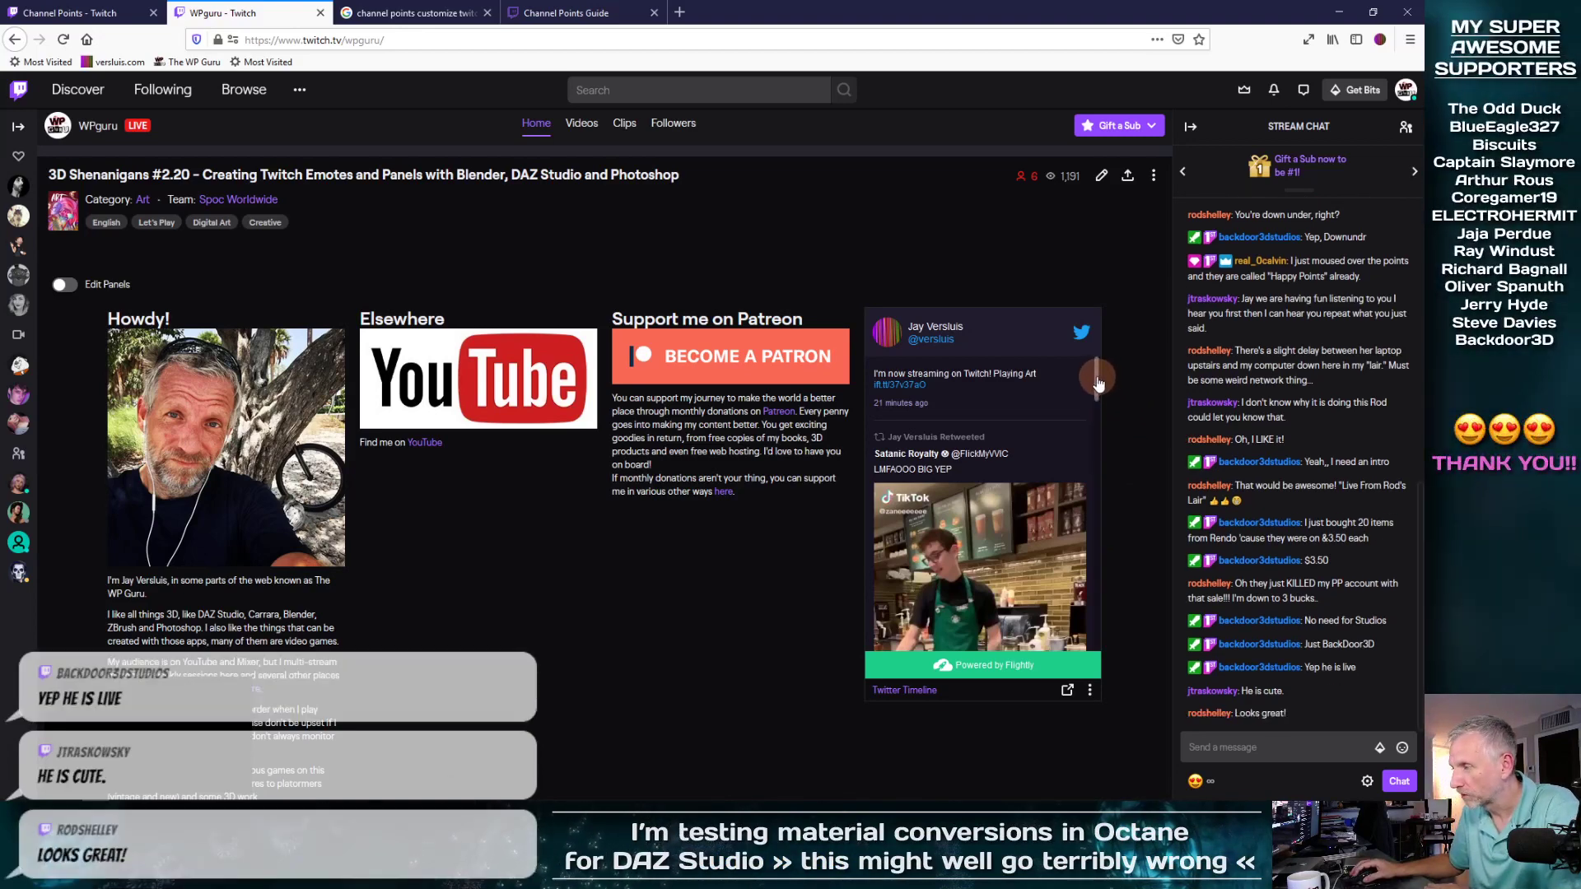
scroll(1098, 381, "down", 2)
scroll(1099, 399, "down", 1)
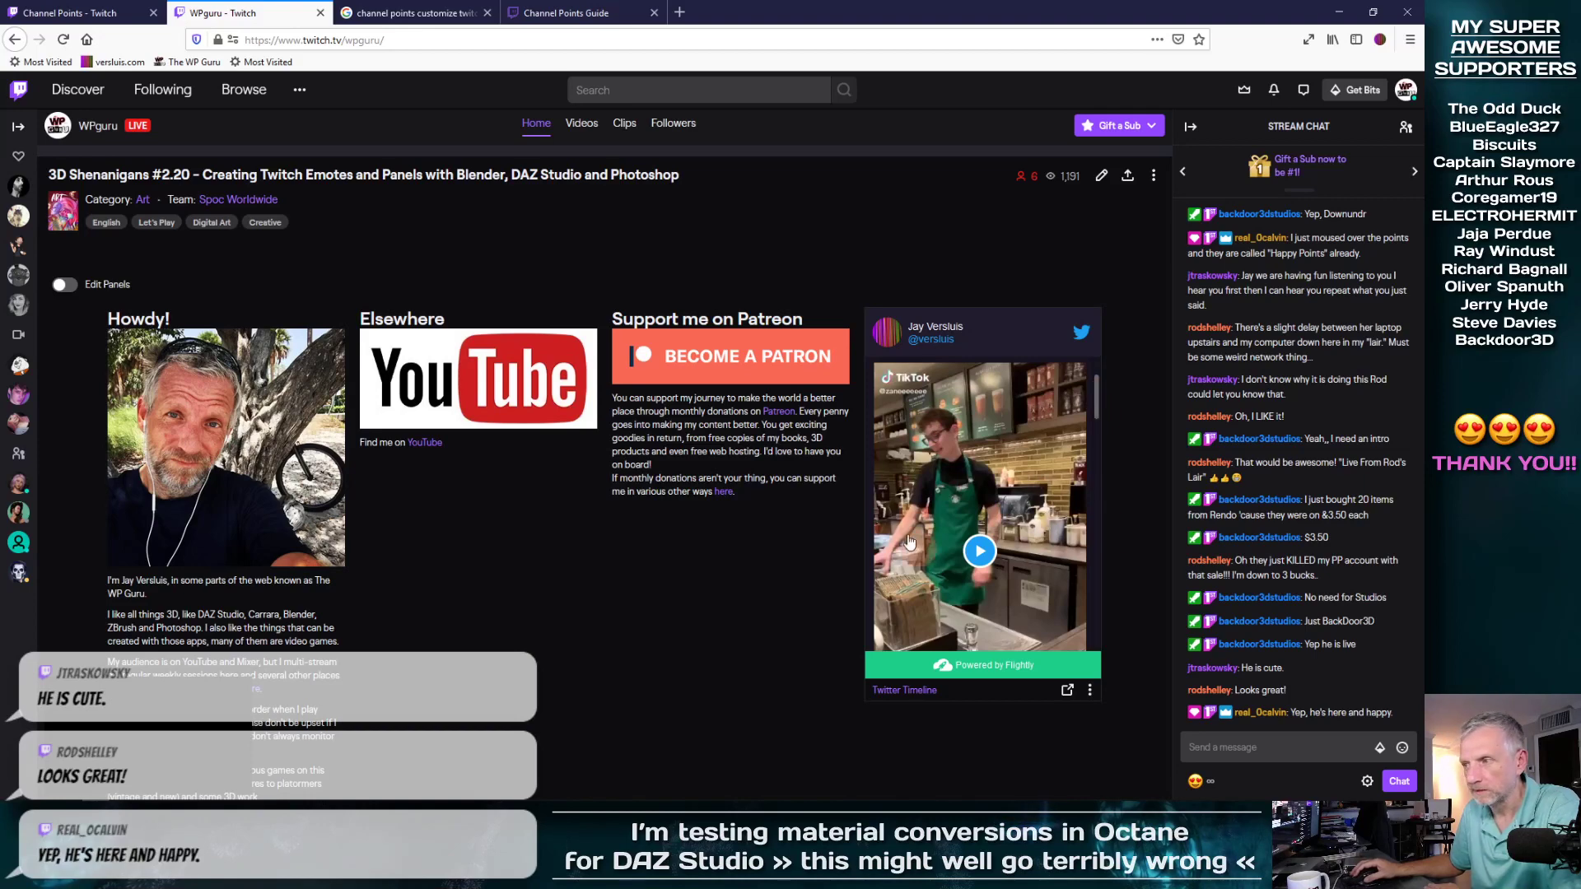
left_click(979, 551)
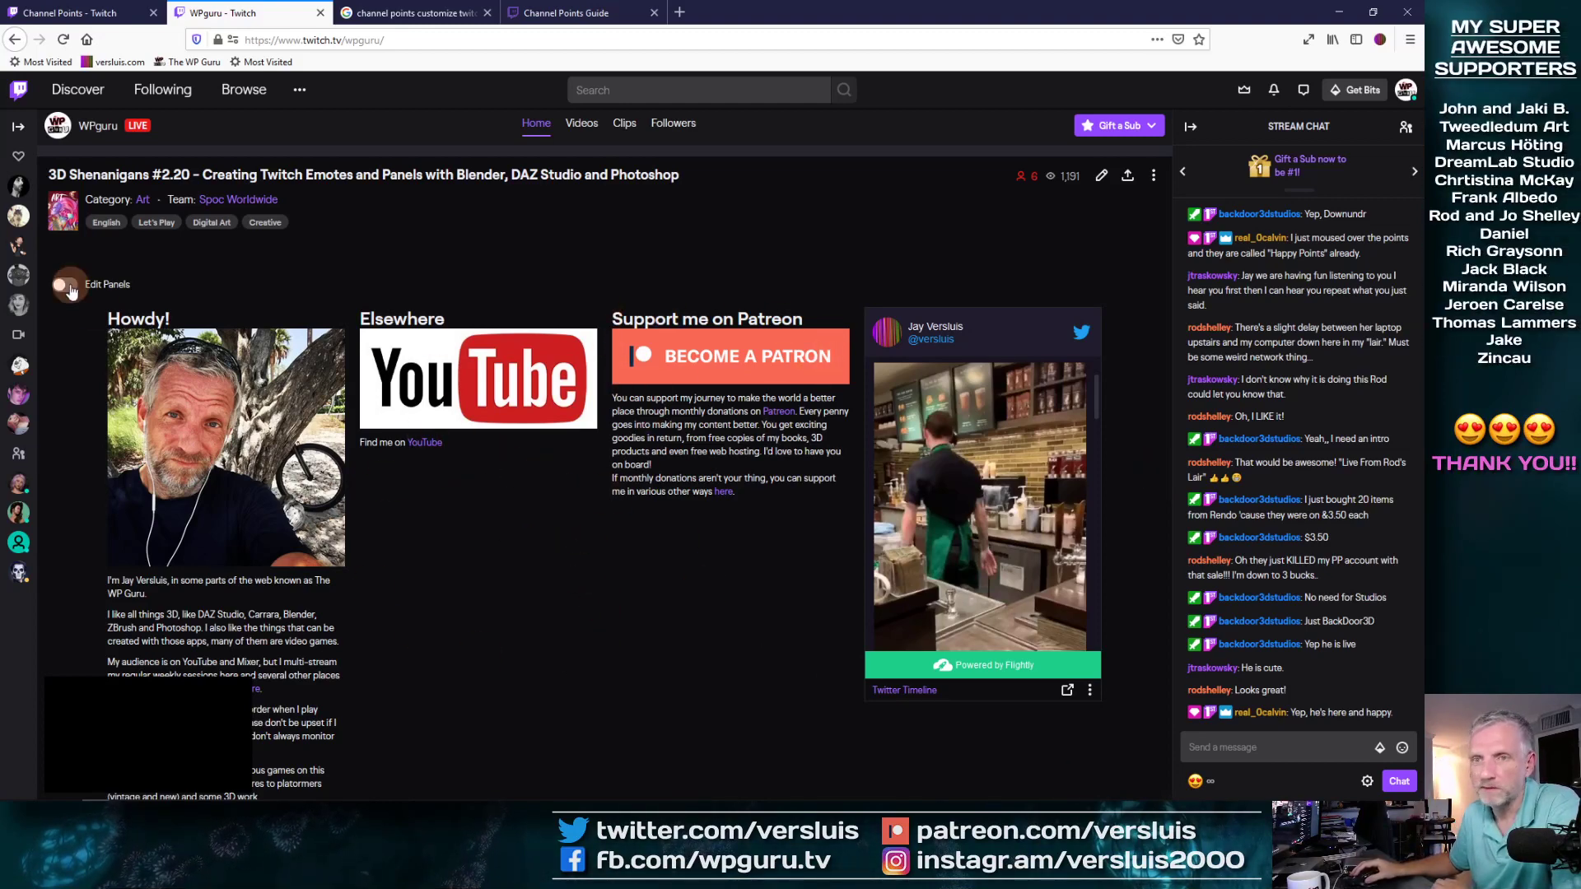
Turn on panel editing for the channel page and add a blank text and image panel after the Twitter Timeline
left_click(60, 289)
scroll(495, 269, "down", 2)
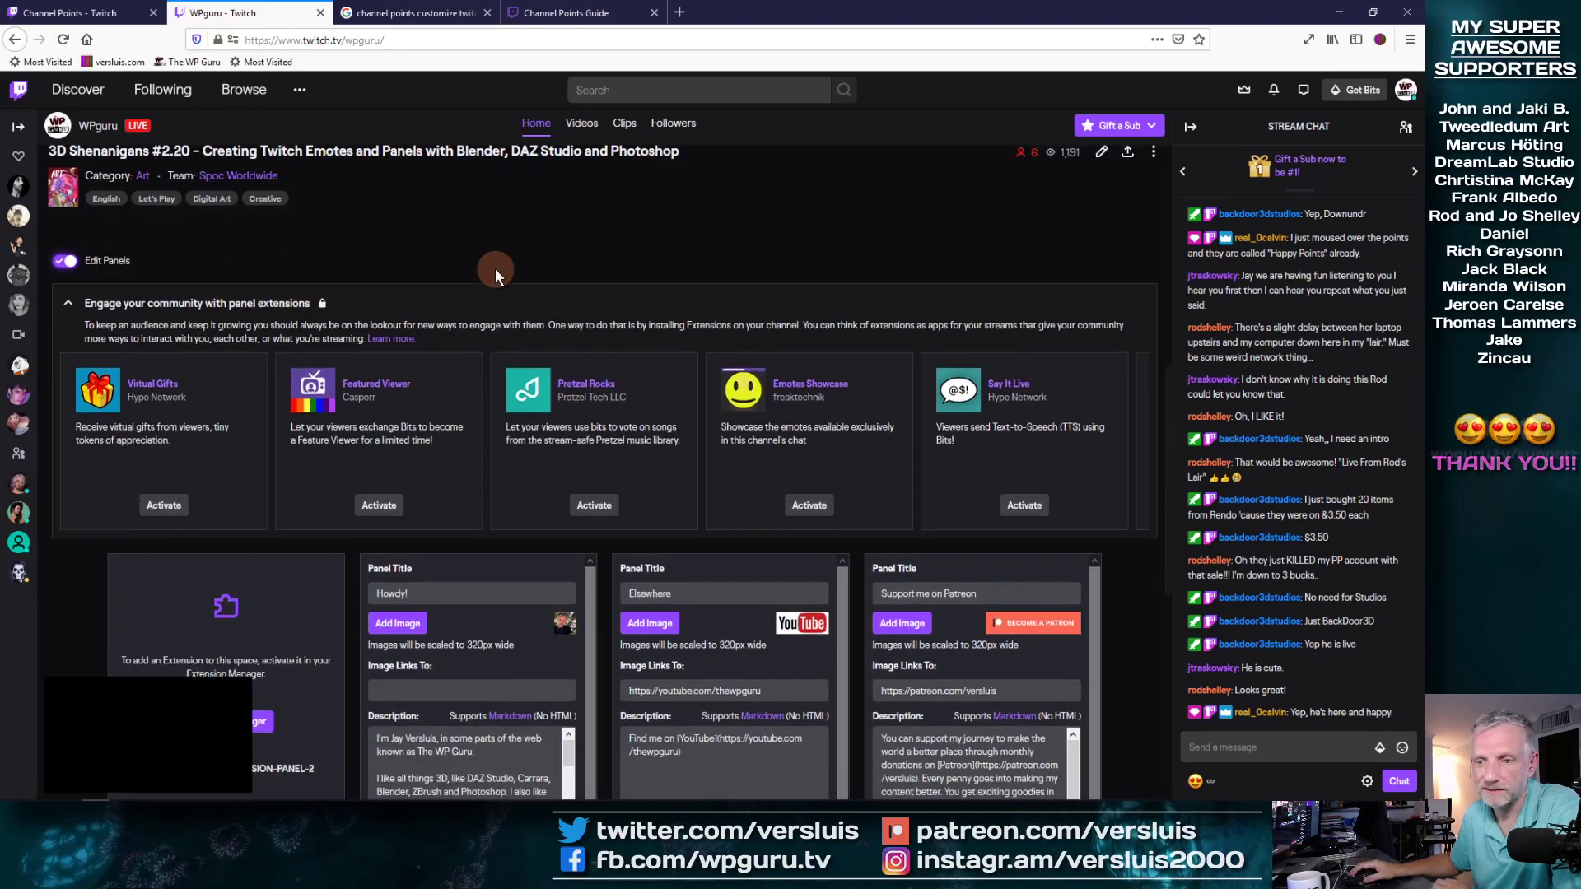
scroll(496, 269, "down", 4)
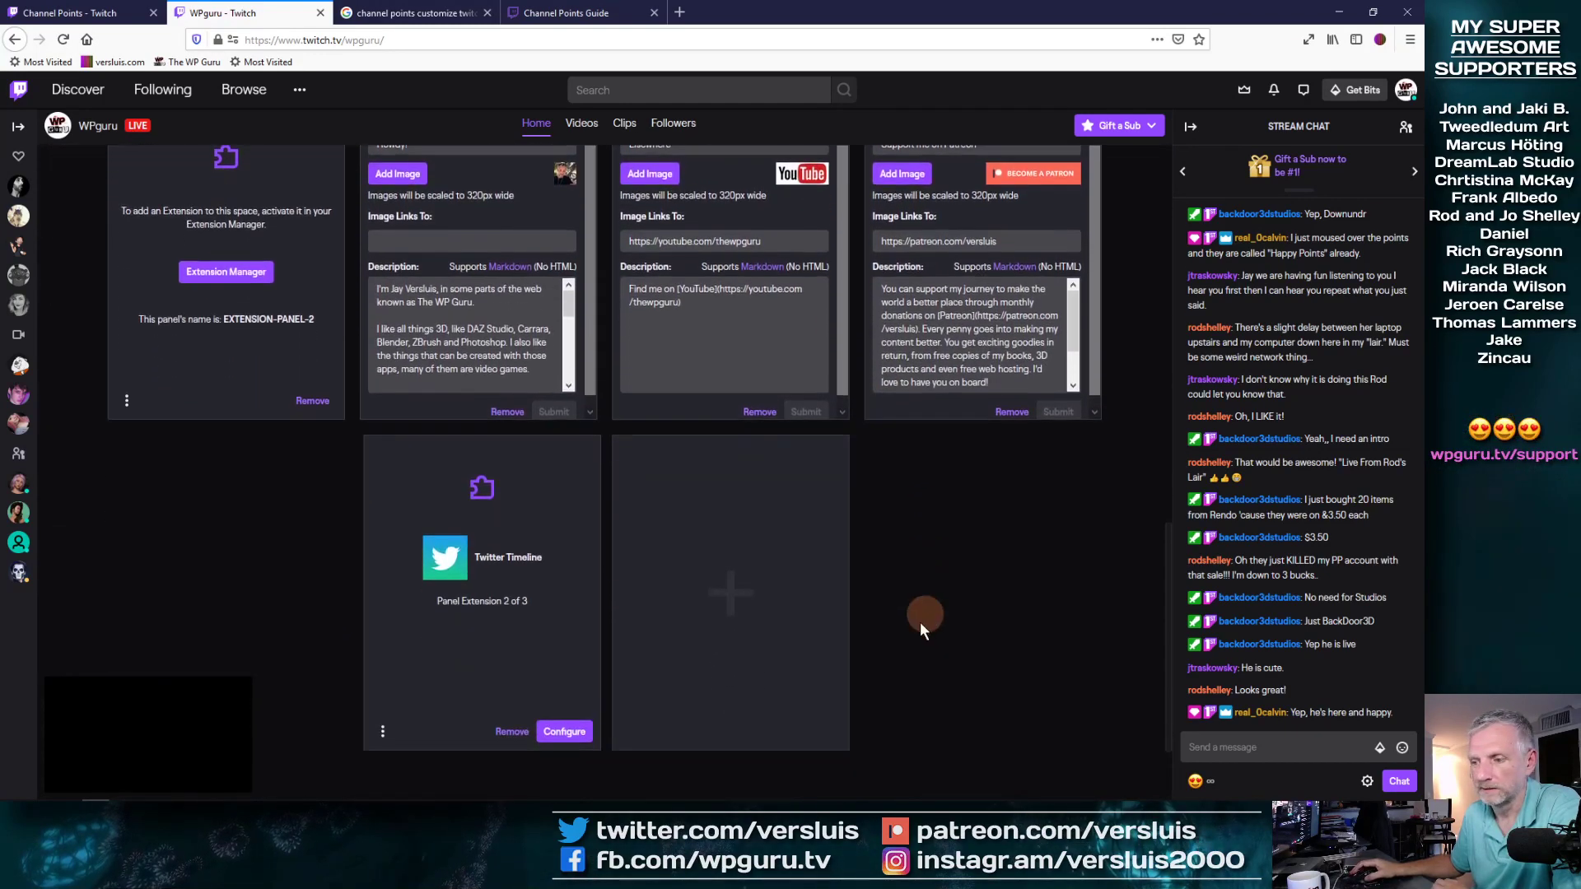
left_click(724, 527)
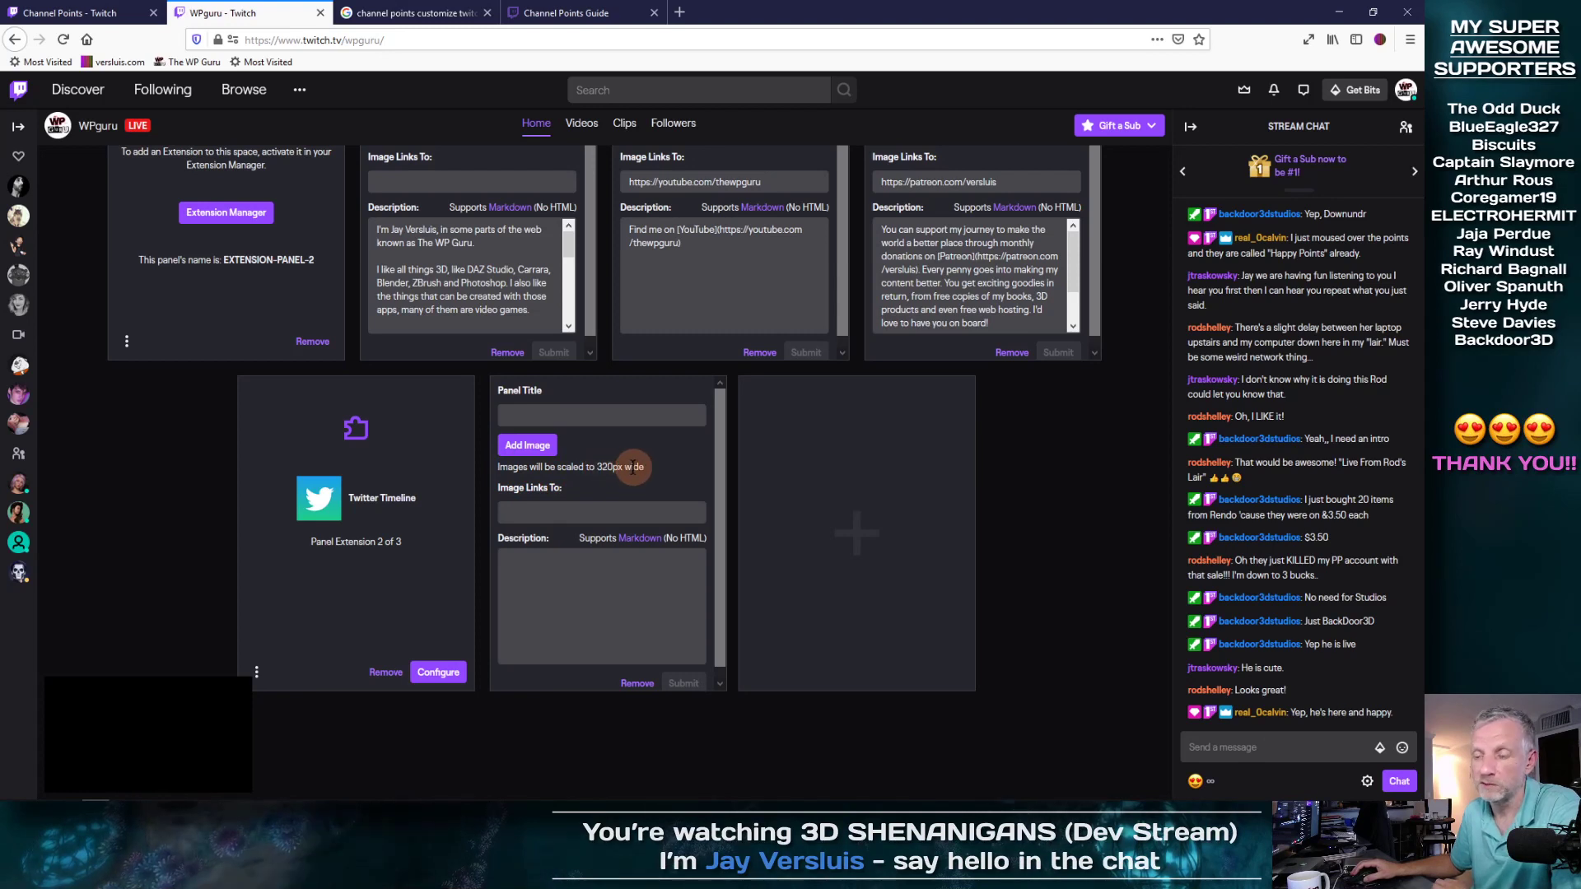
left_click(586, 509)
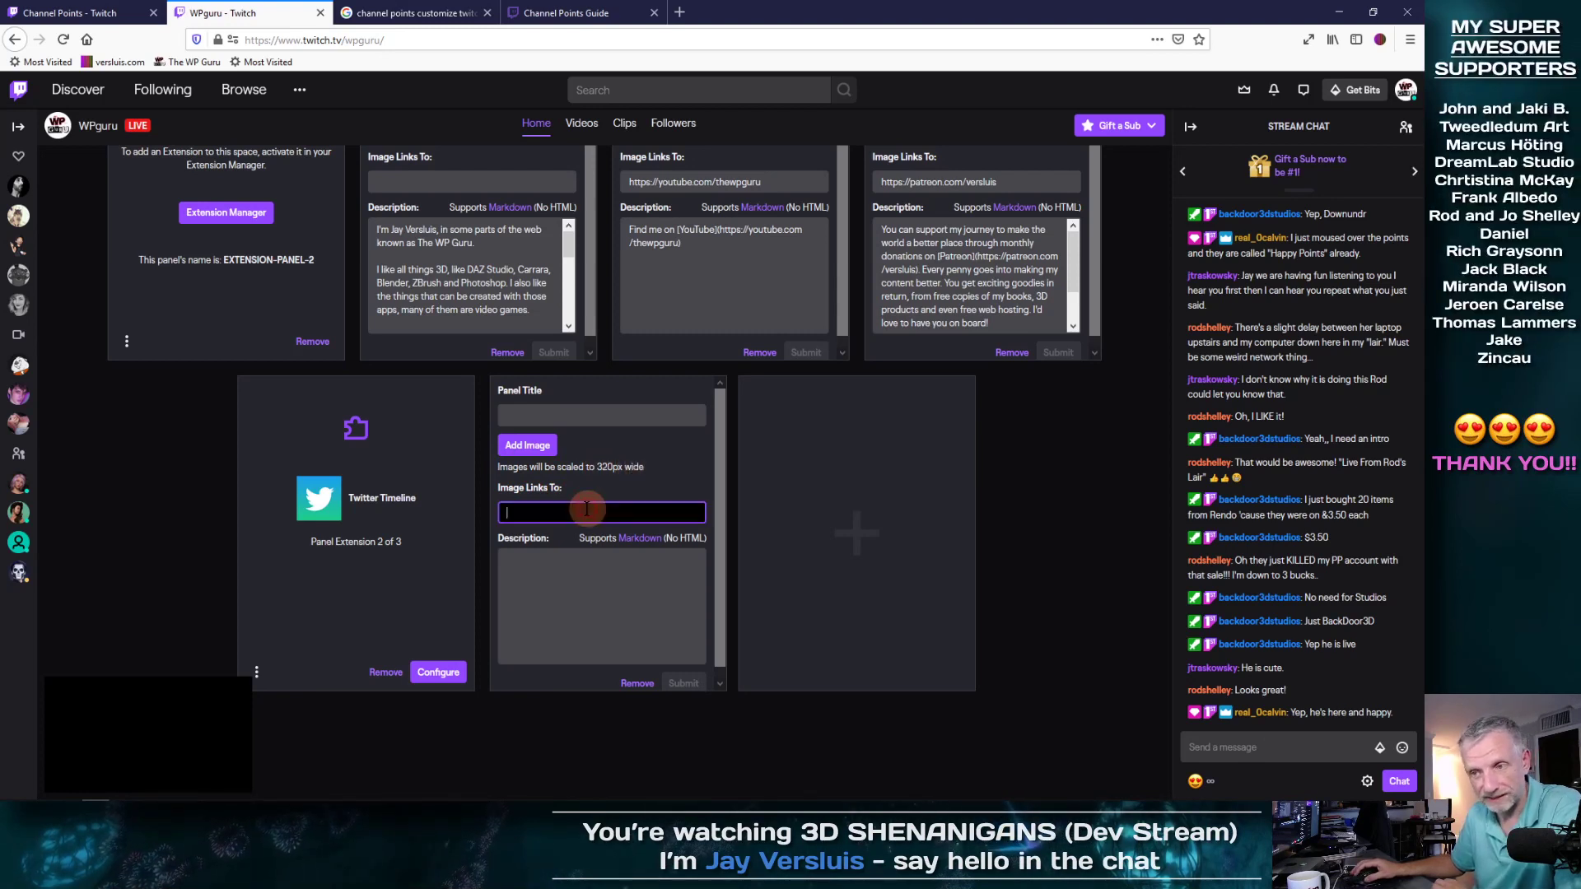
left_click(541, 593)
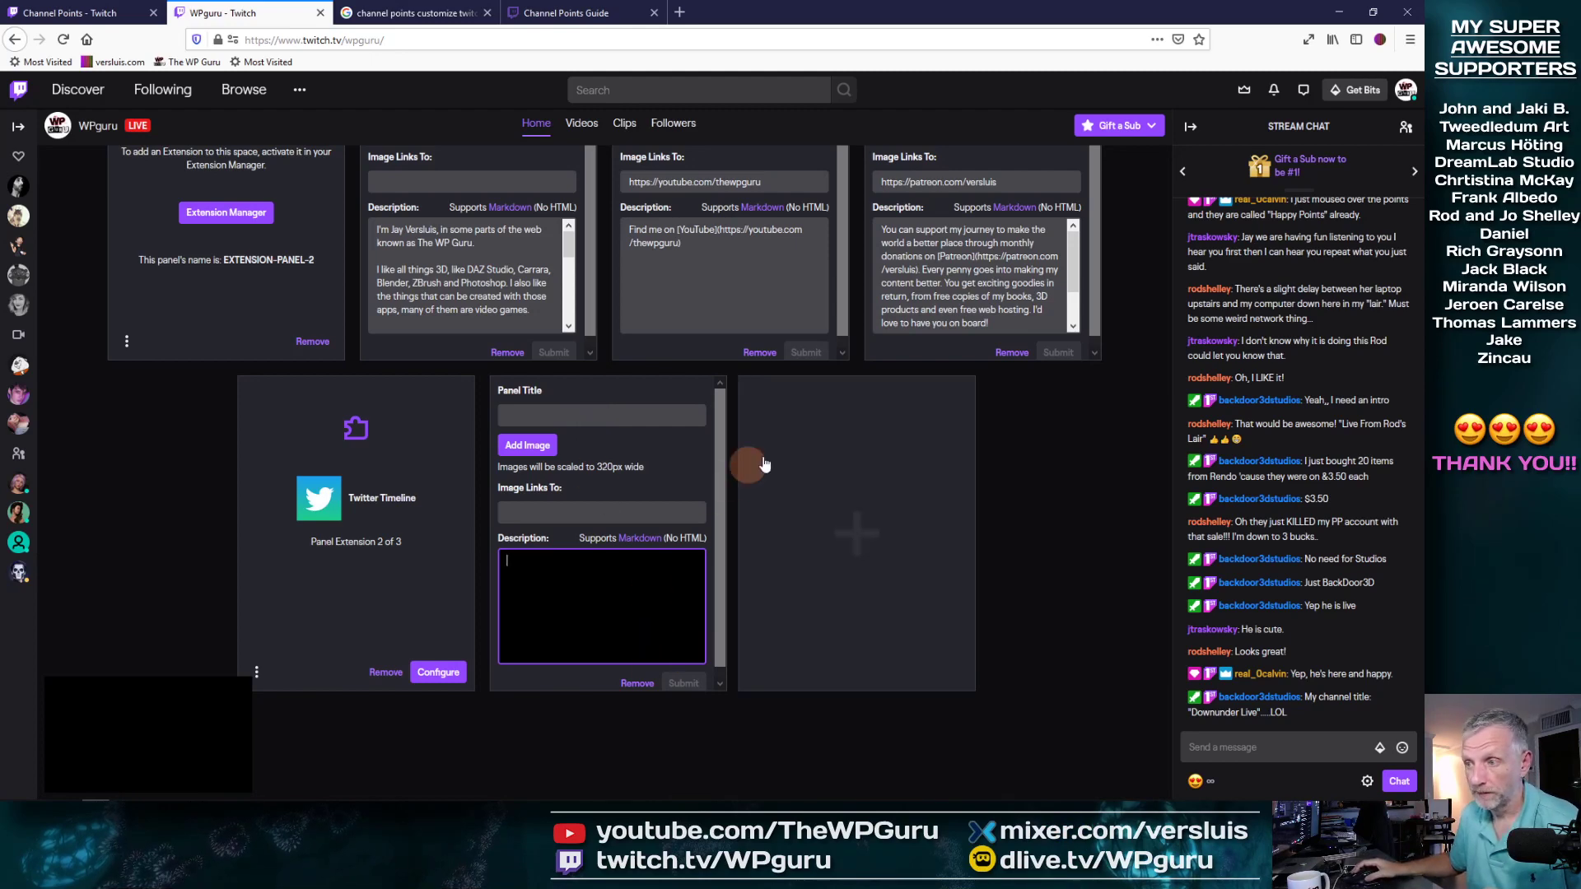
scroll(1039, 456, "up", 2)
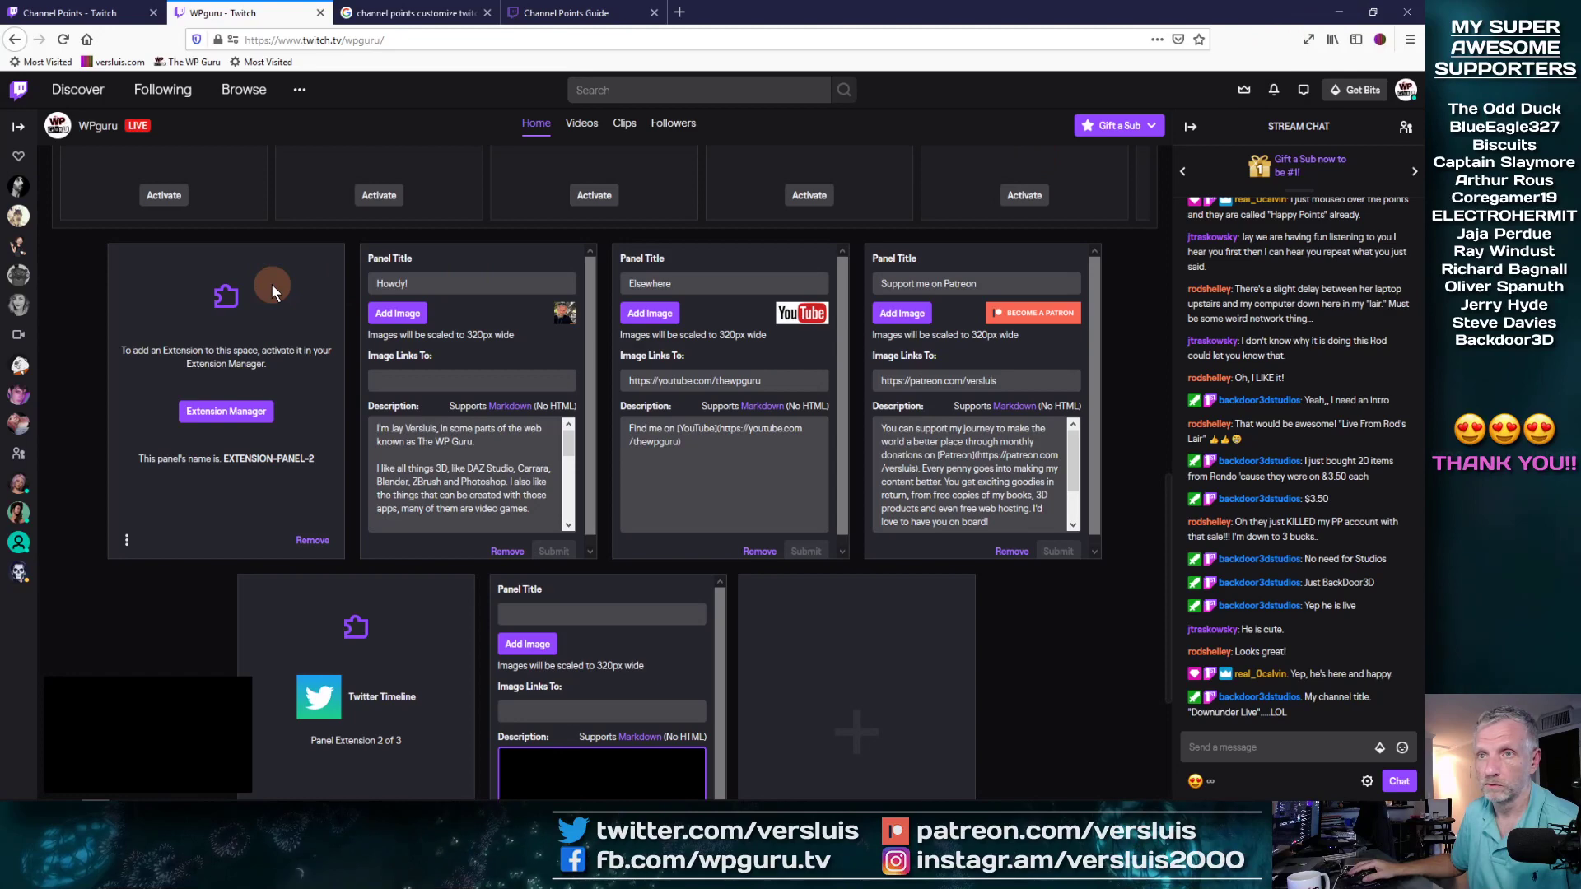
Switch to Photoshop and start a new document with a width of 320 pixels
left_click(1339, 13)
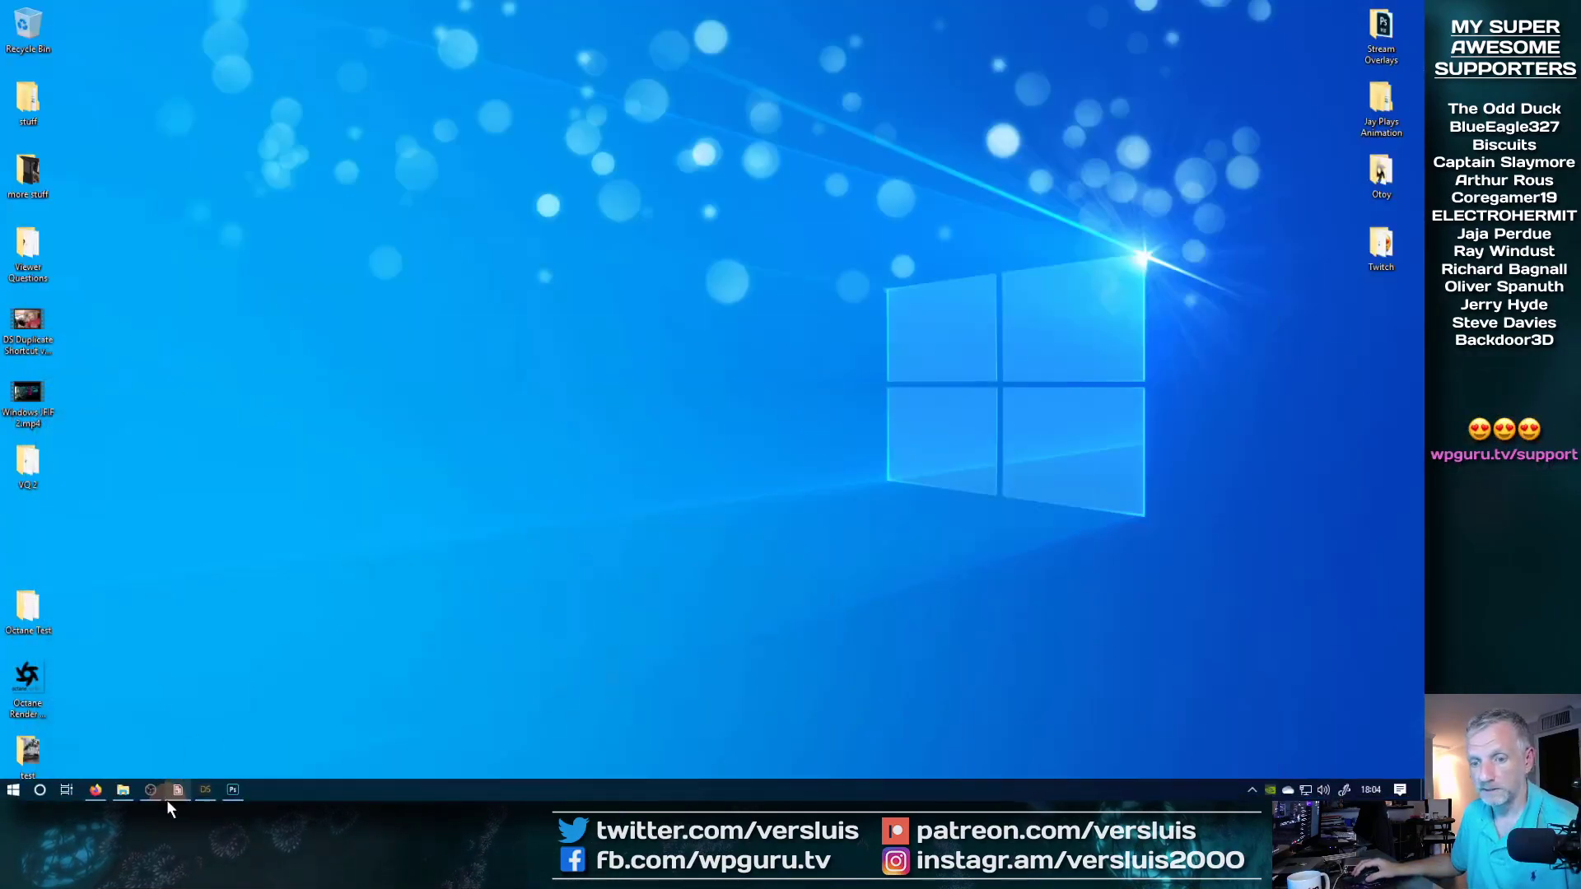
left_click(233, 790)
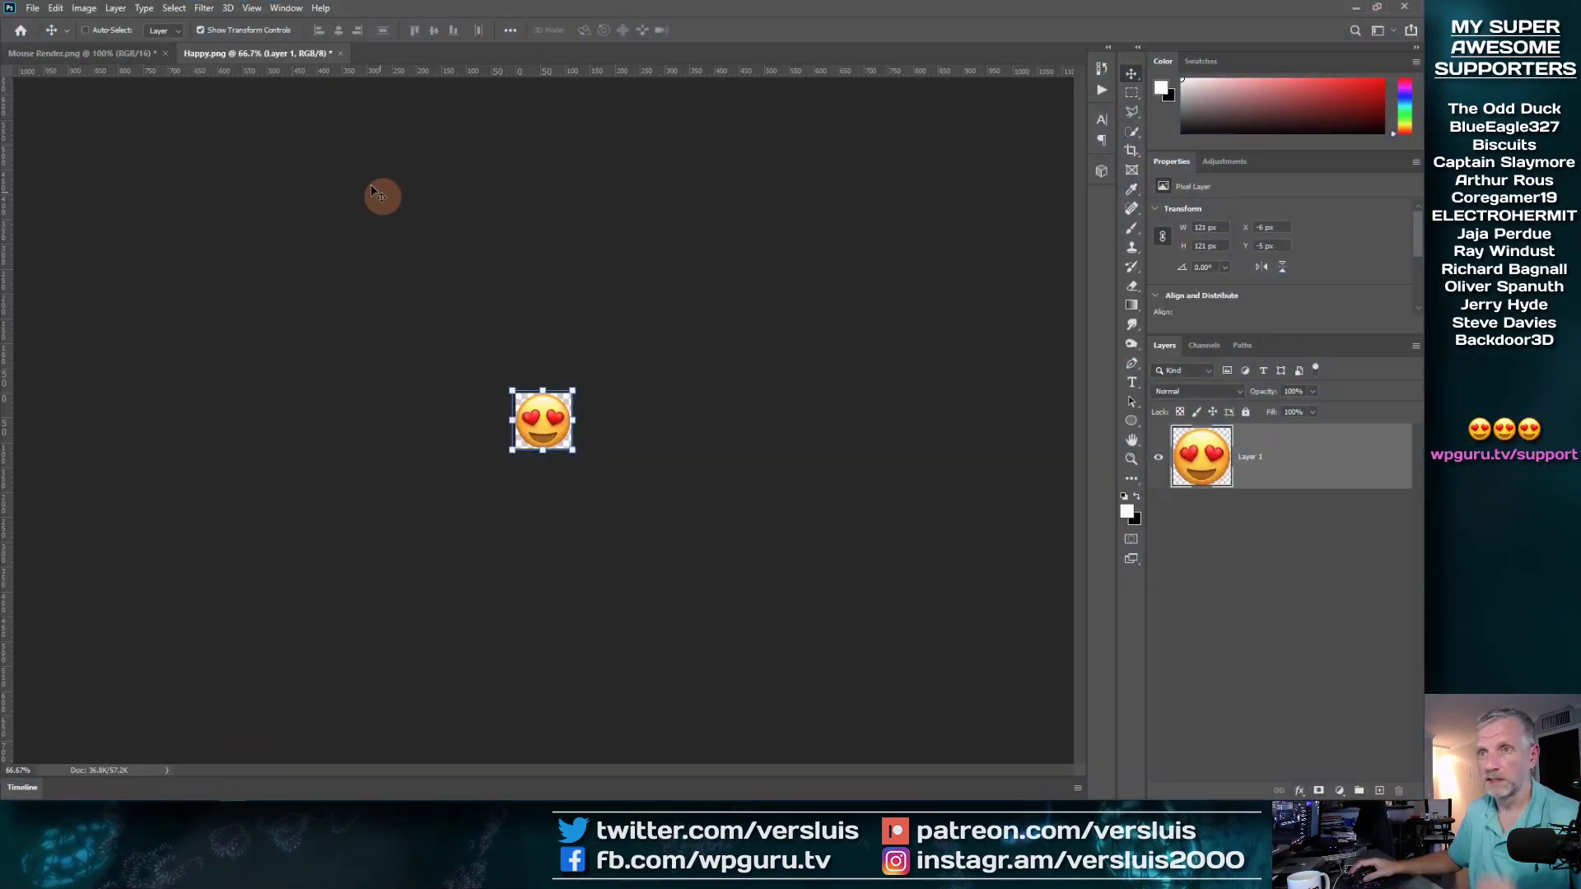
left_click(33, 8)
left_click(45, 23)
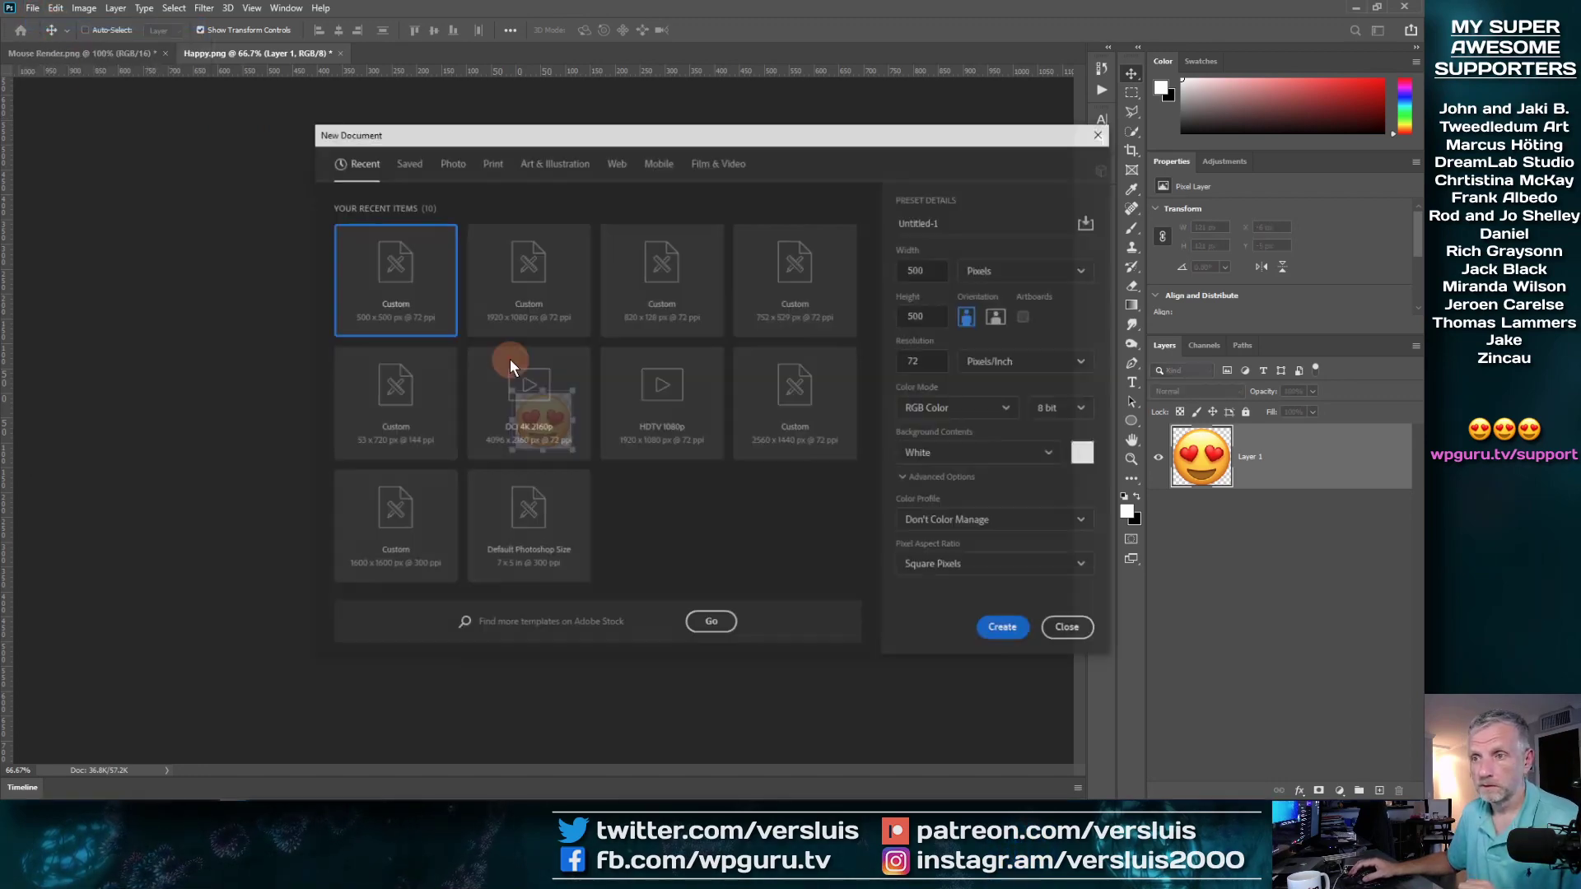
left_click(919, 270)
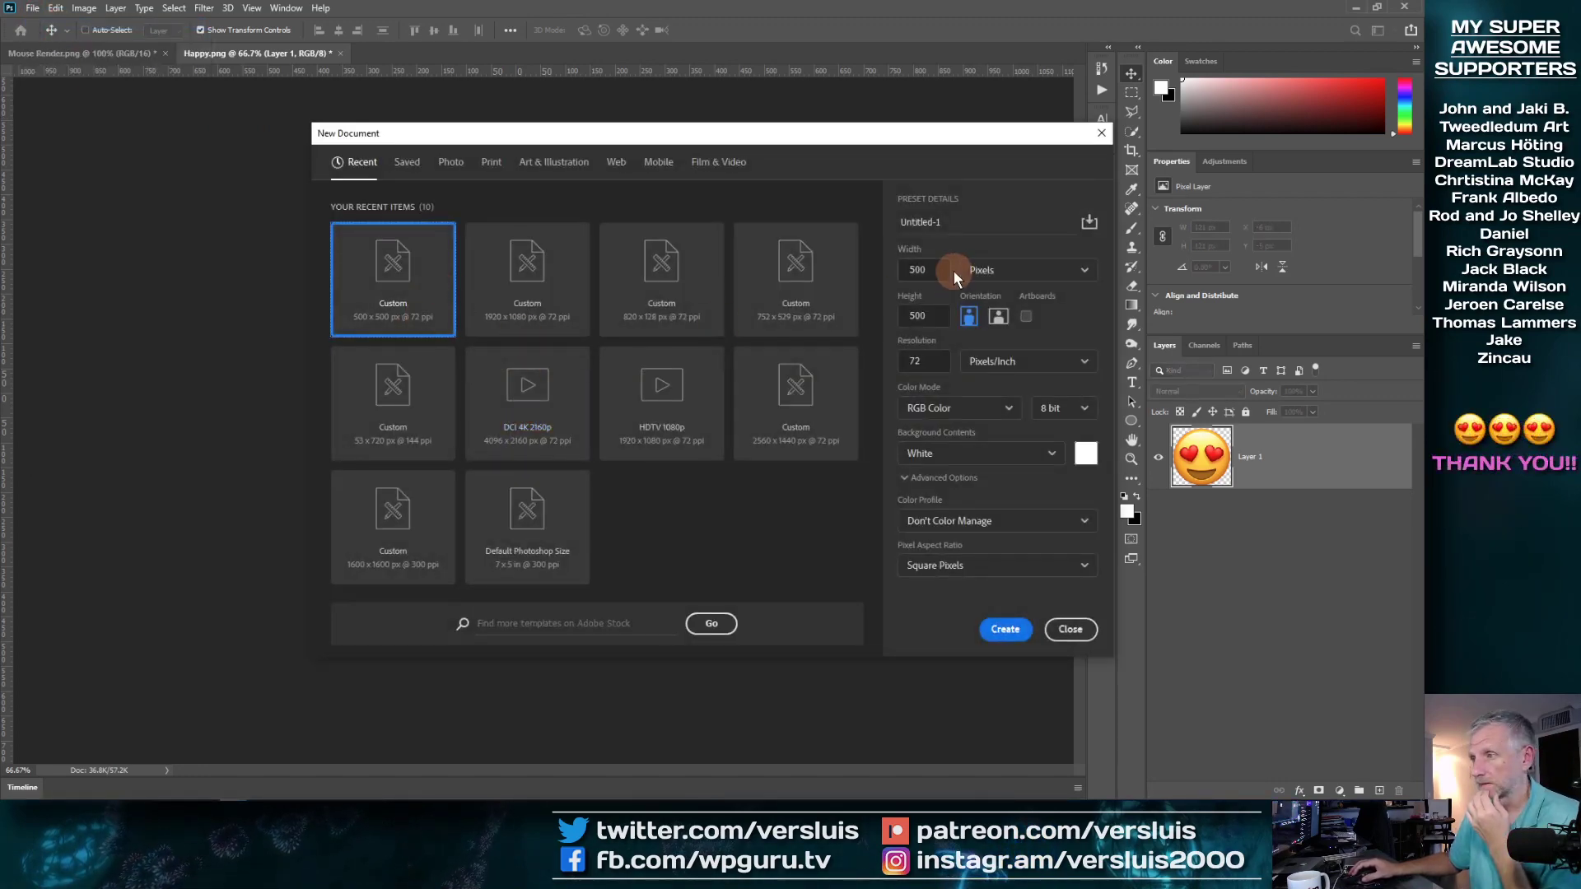
key("BackSpace")
key("BackSpace")
key("BackSpace")
type("320")
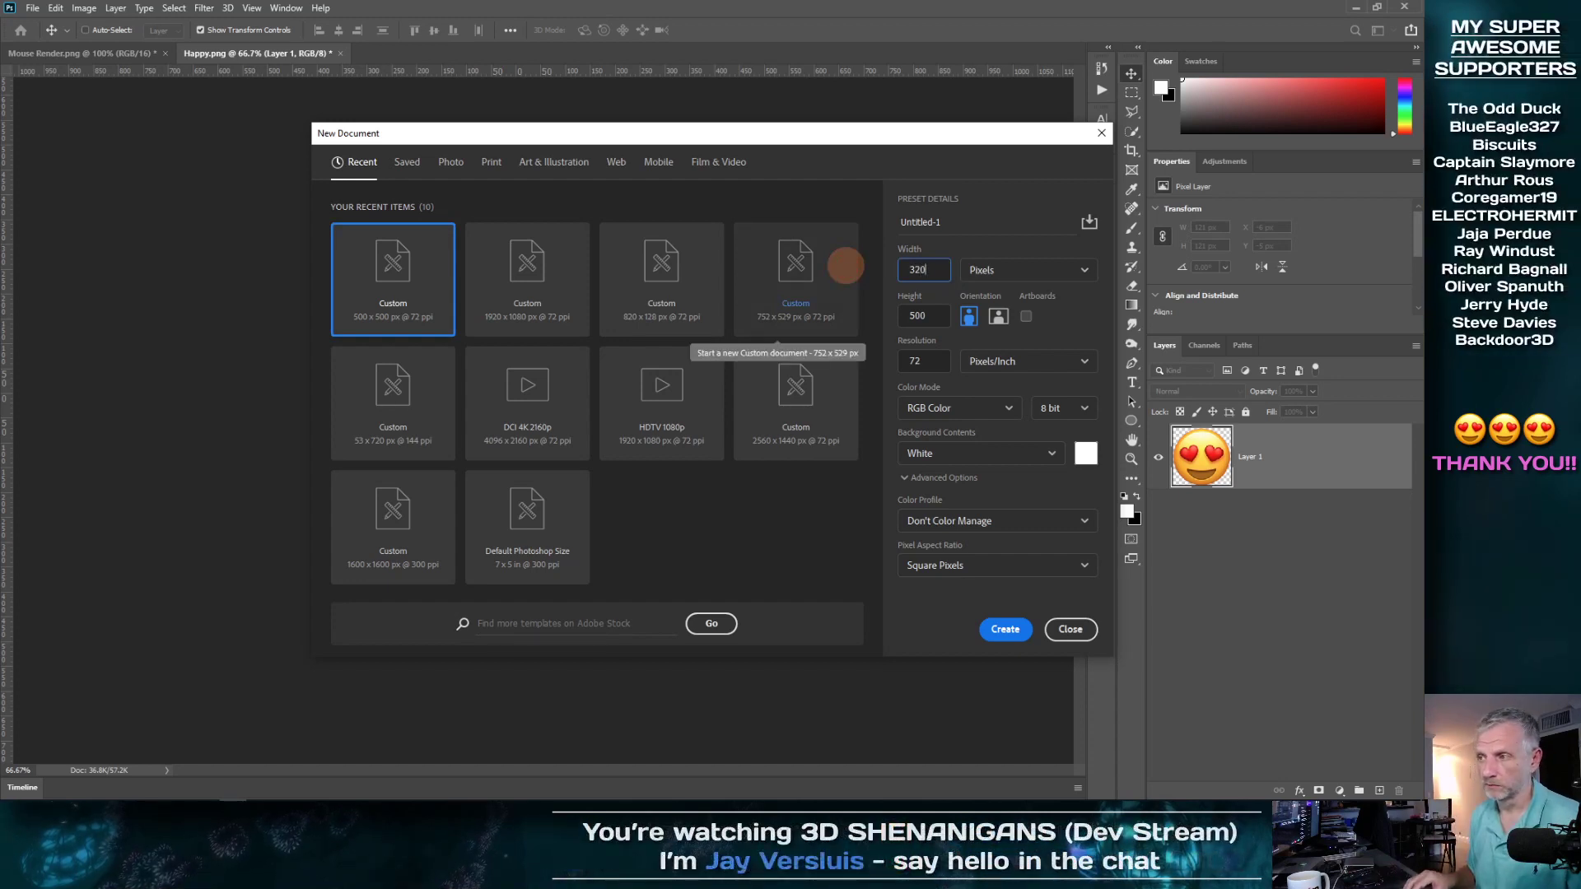
Set the new document's width to 640 and its height to 200 pixels, and create it
type("640")
key("Tab")
key("Tab")
type("200")
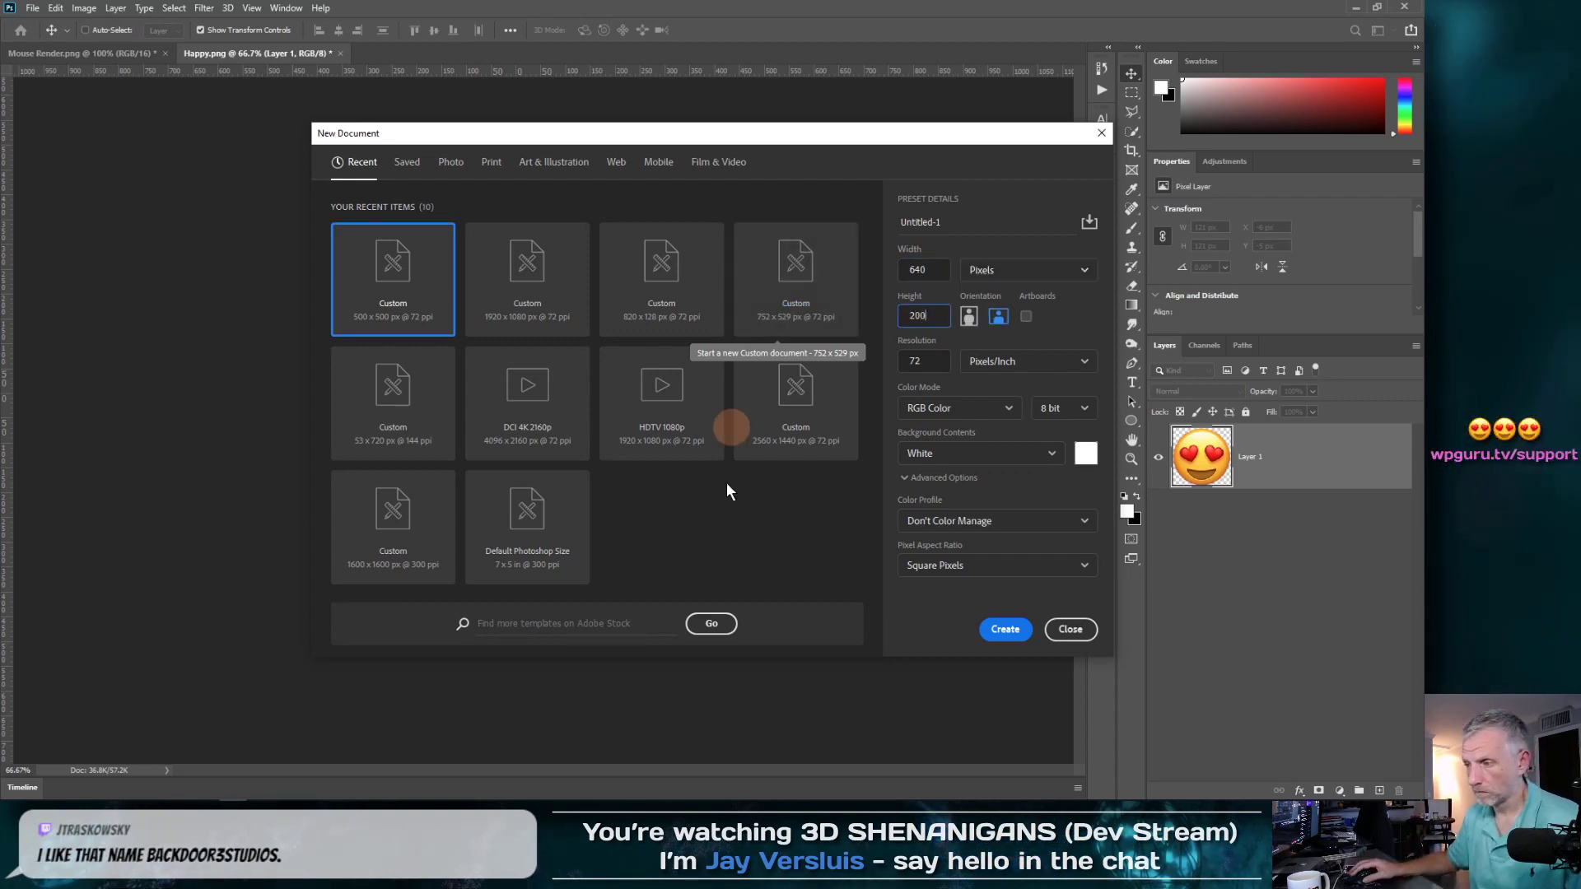
left_click(1005, 631)
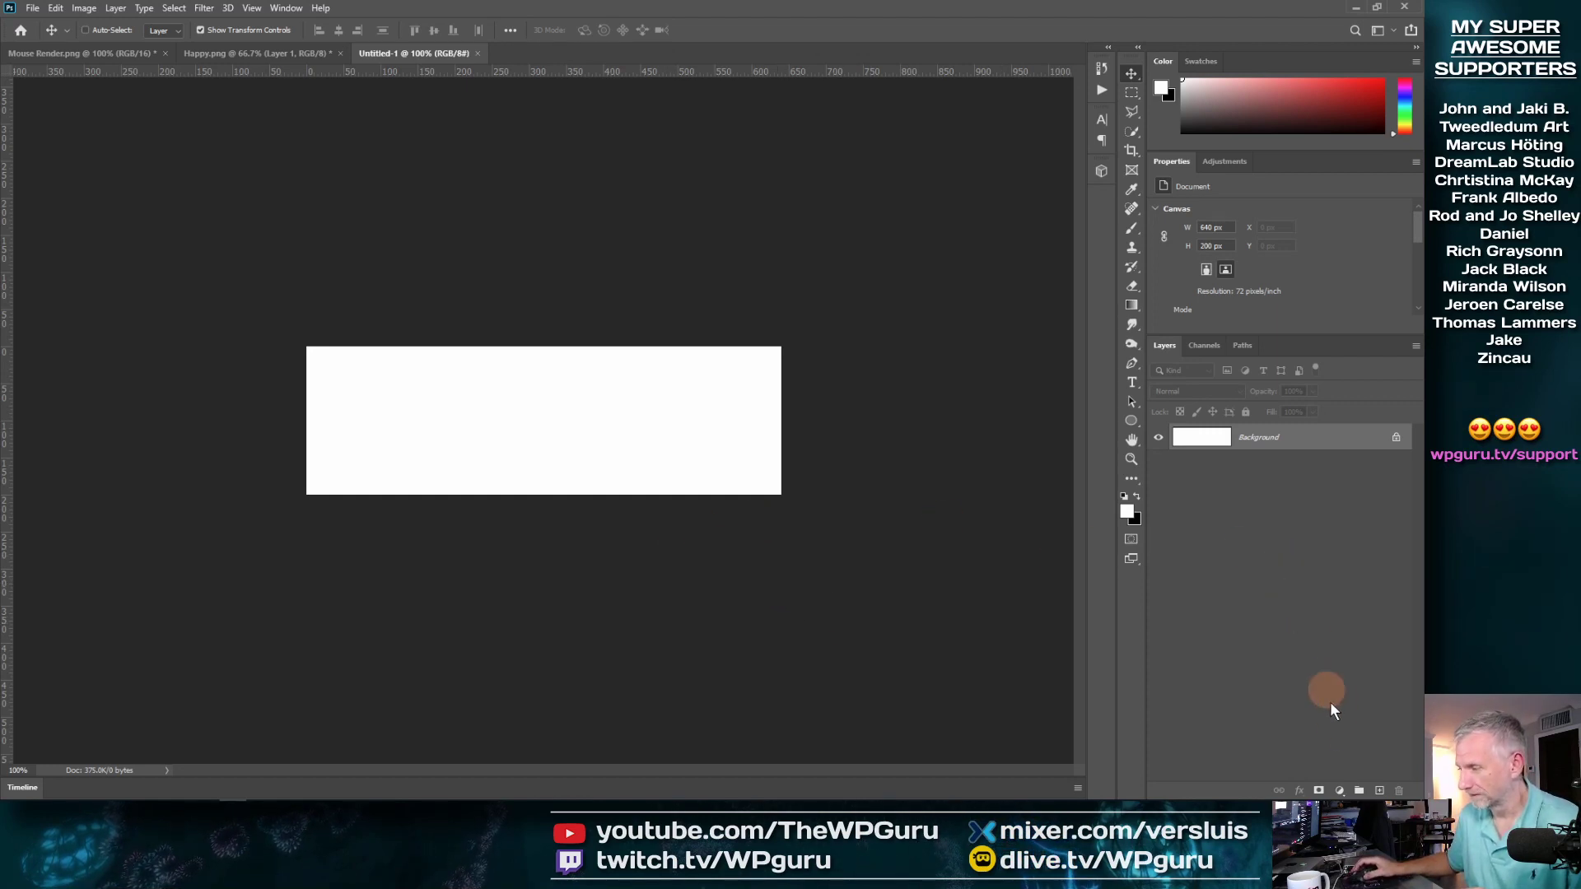
Add an empty layer above the Background in the new document and clear the layer selection
left_click(1380, 790)
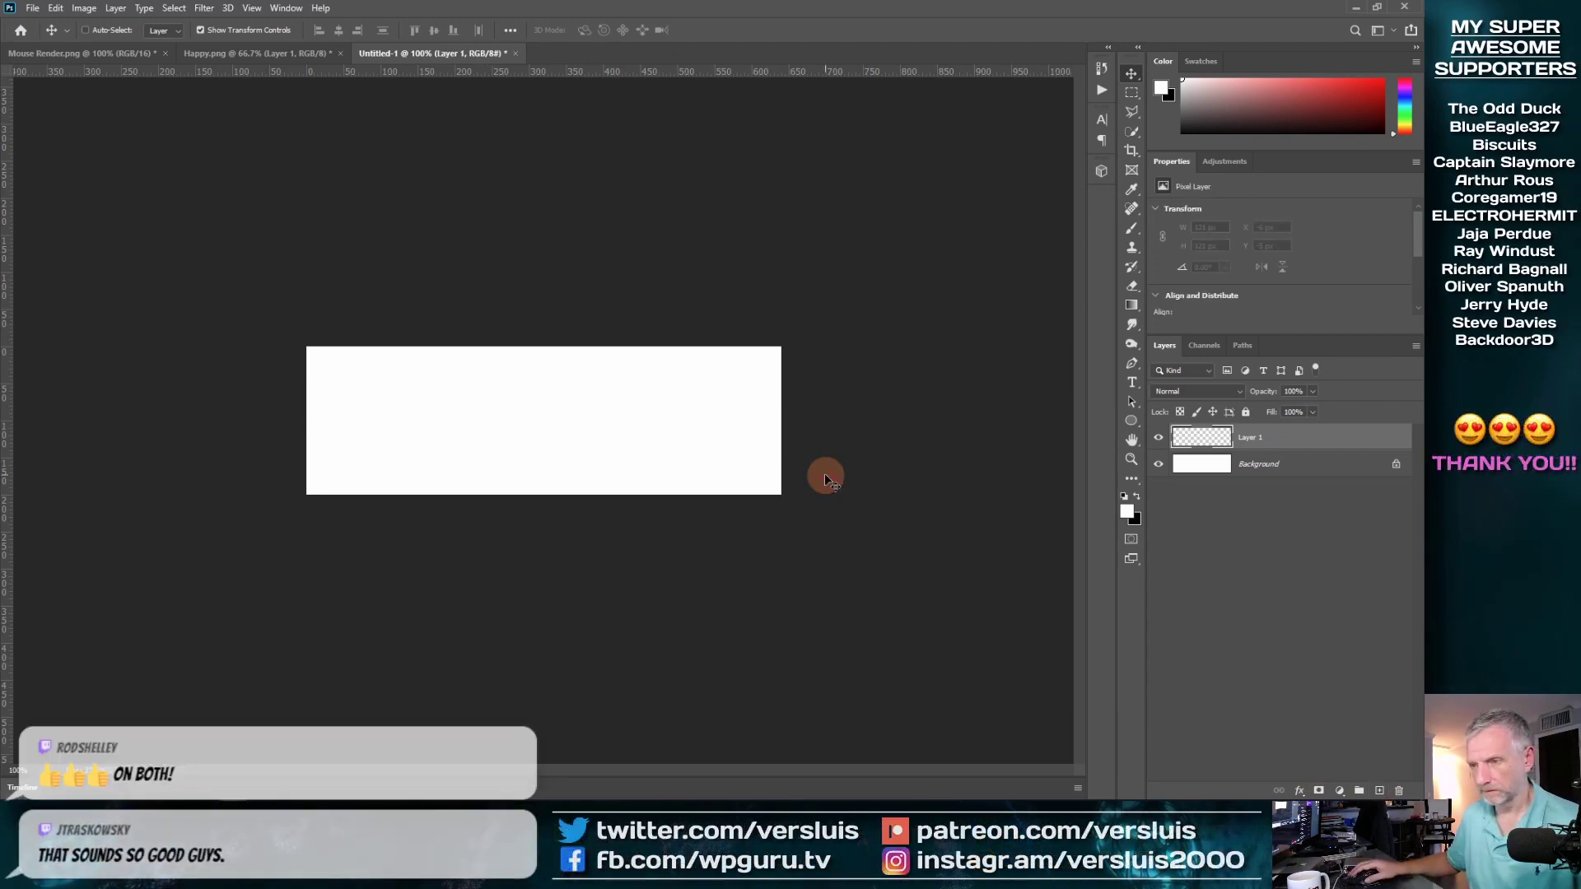
key("super")
key("super")
key("super")
key("super")
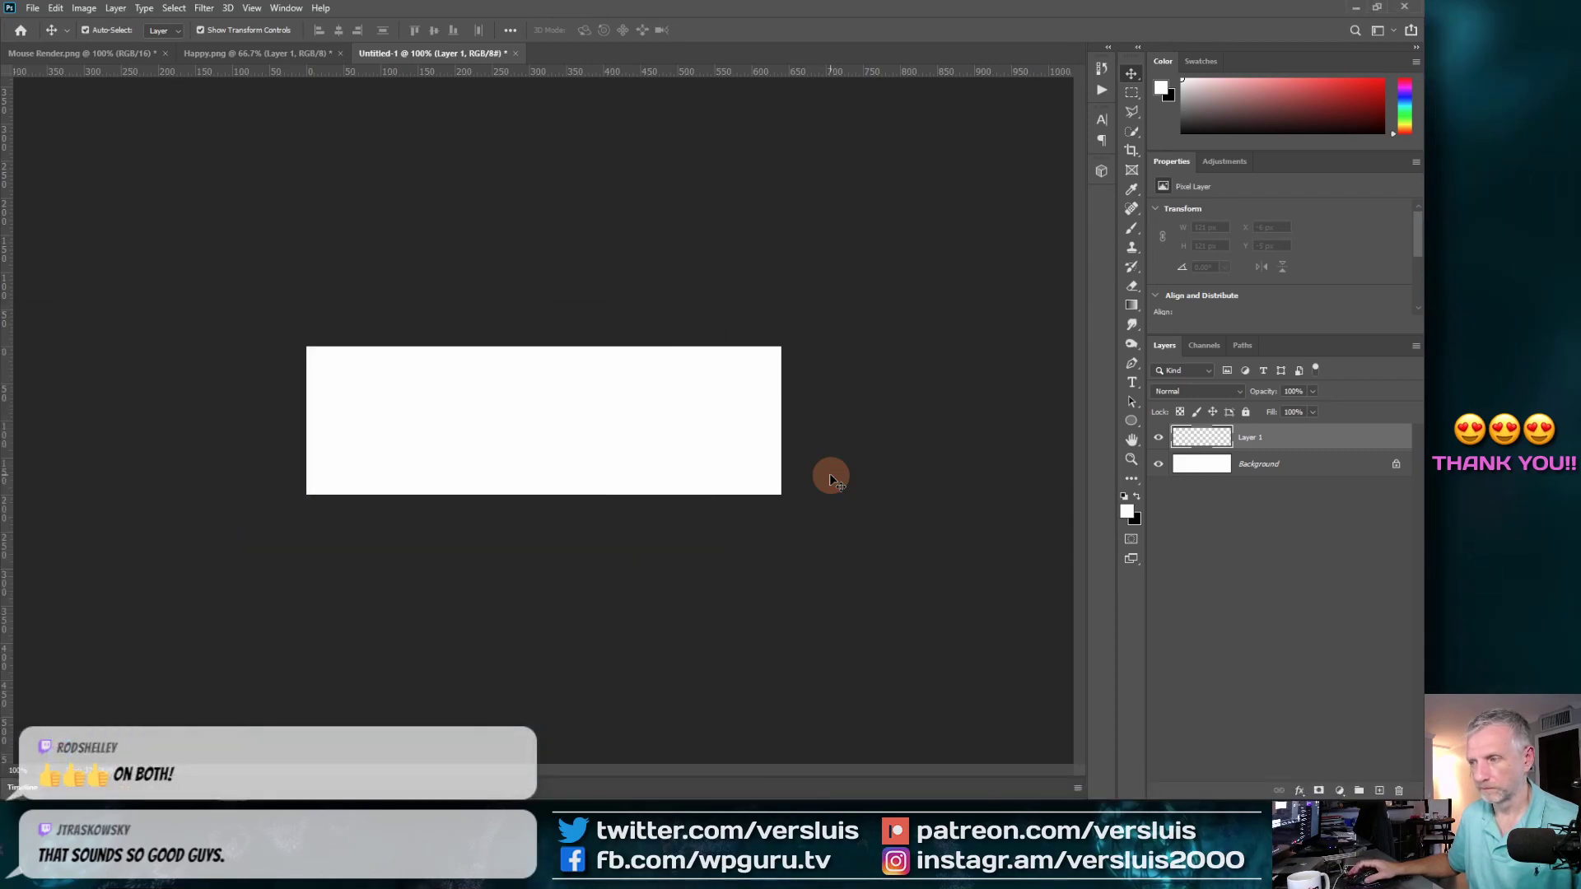
left_click(831, 476)
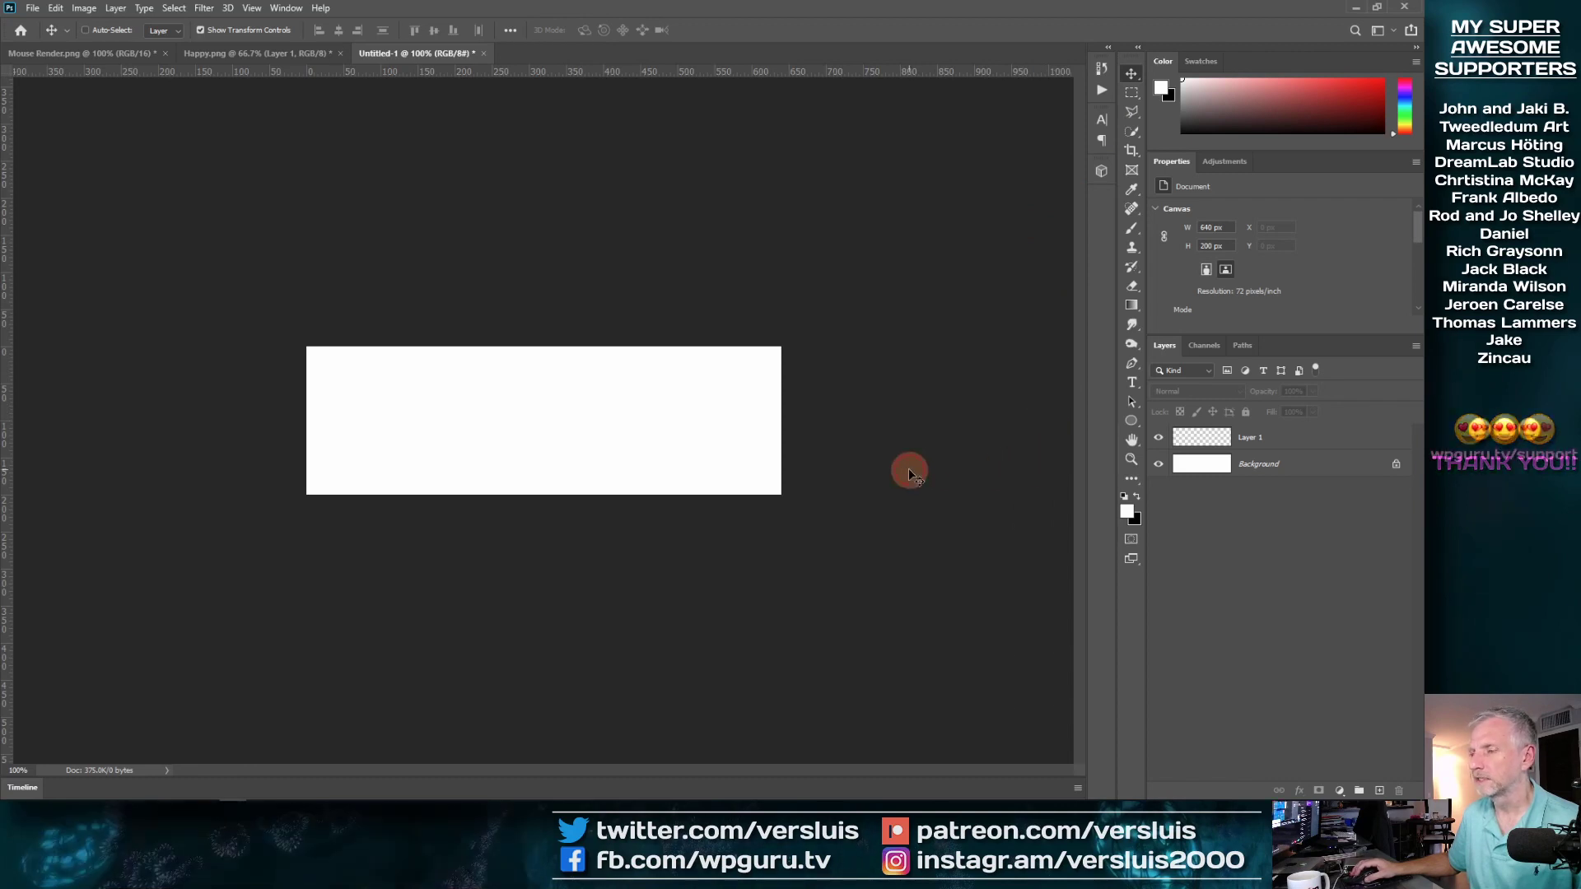
key("ctrl")
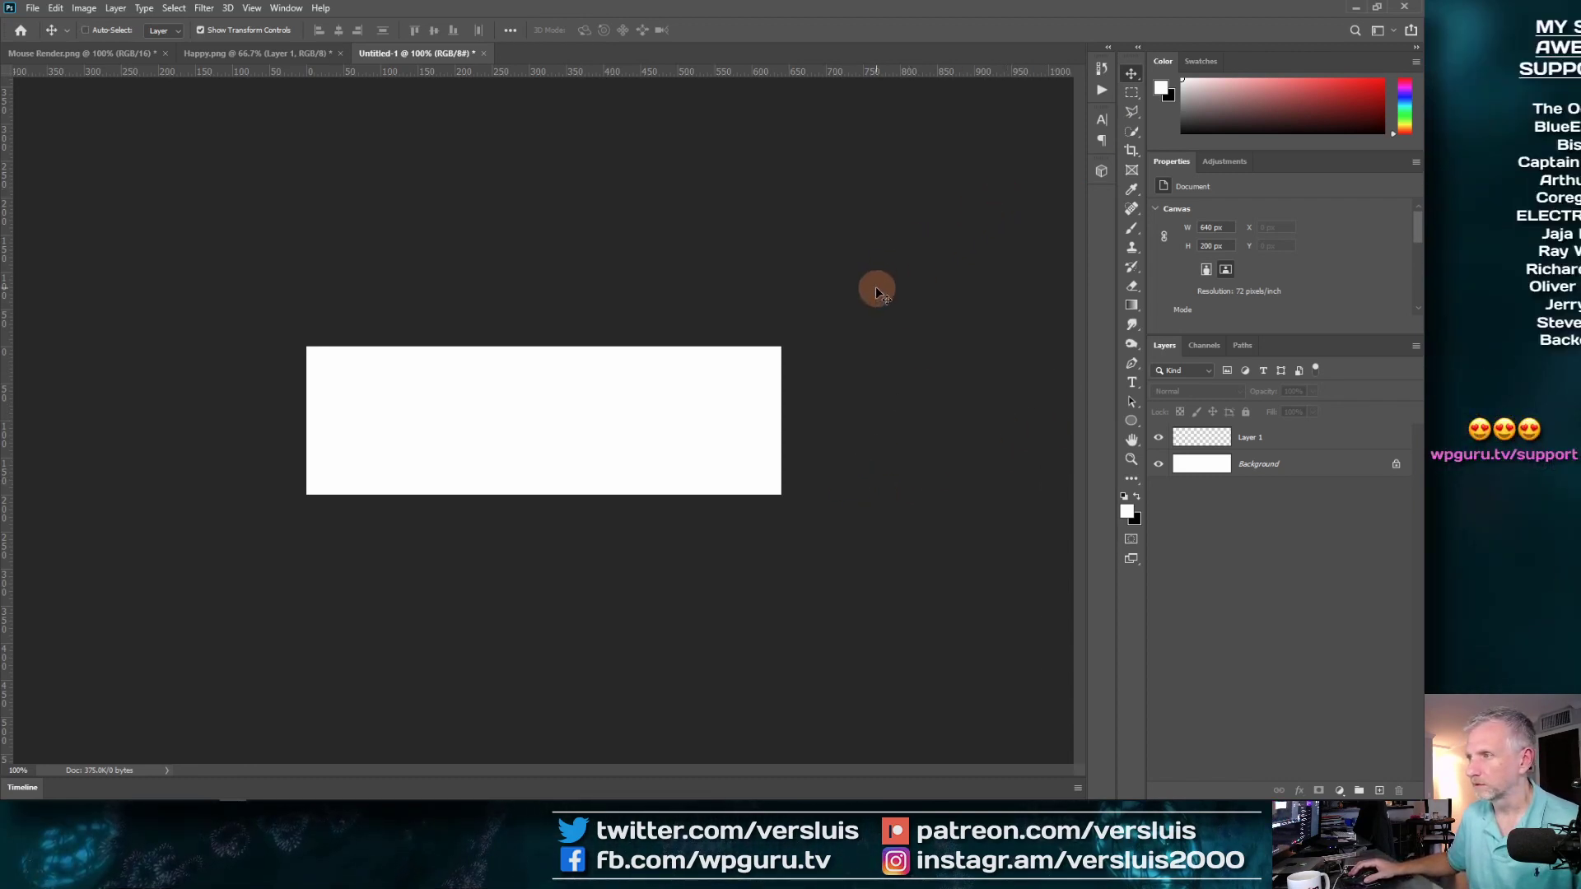
scroll(848, 307, "up", 3, "alt")
scroll(846, 309, "up", 2, "alt")
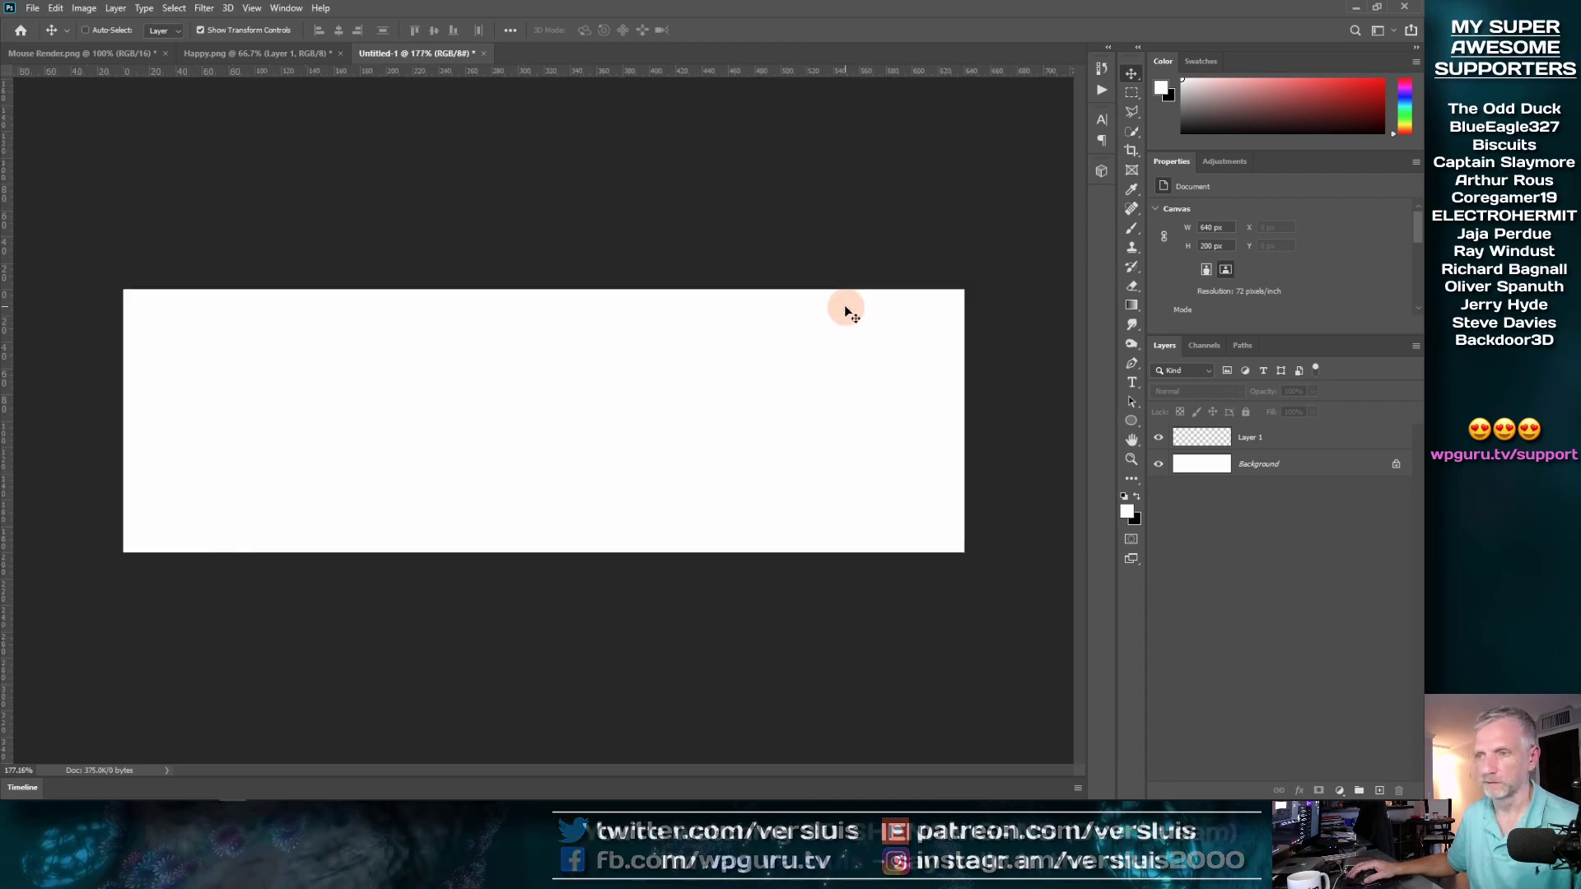
scroll(846, 310, "up", 1, "alt")
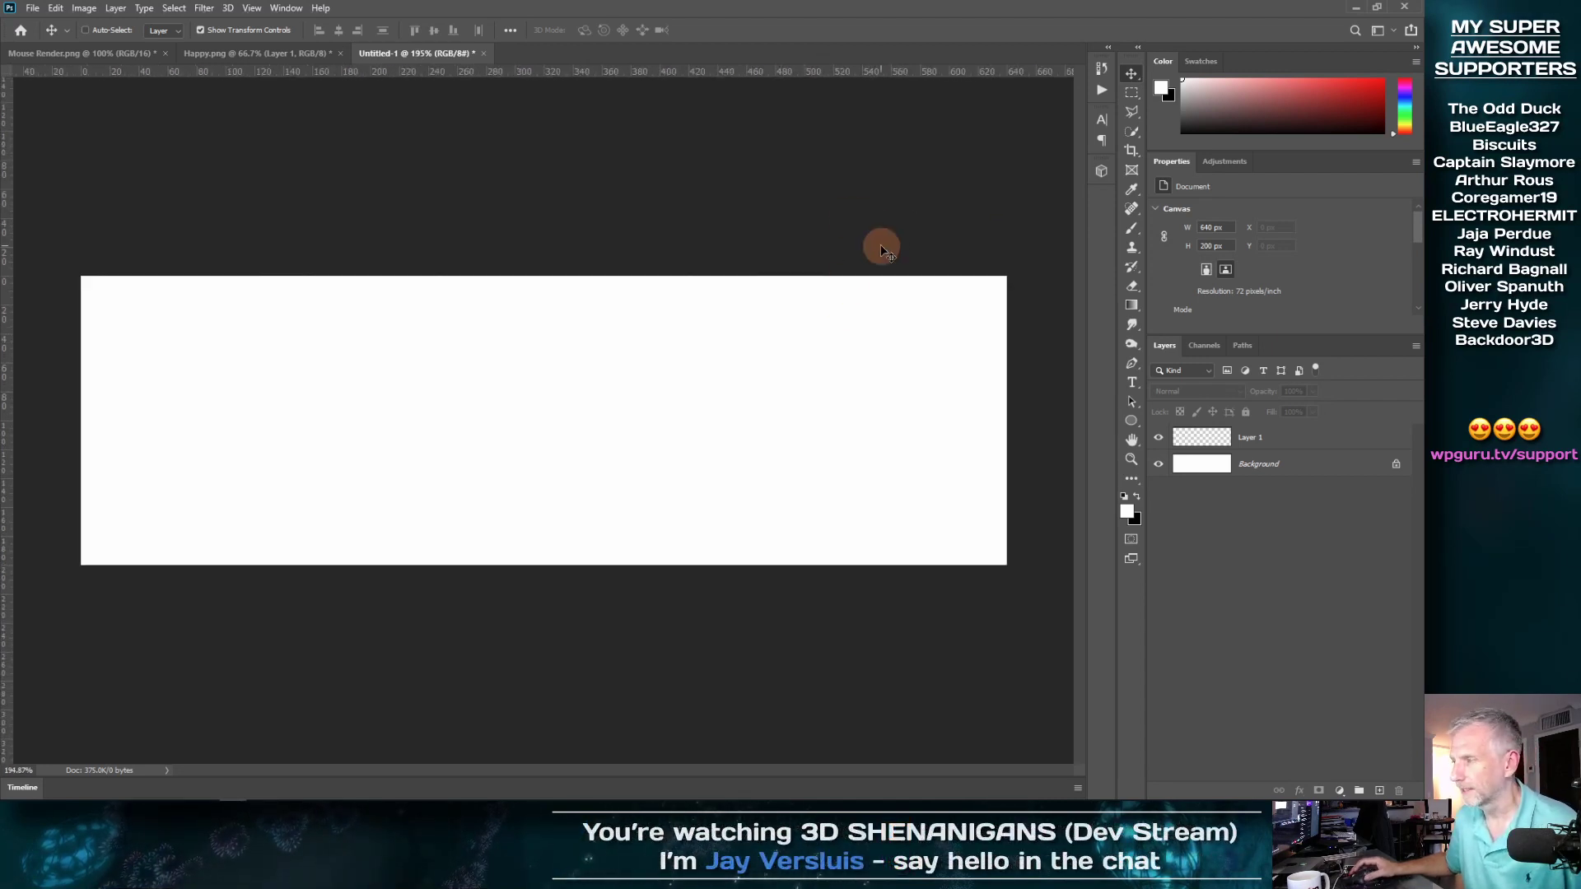
Start a line of text on the empty layer near the canvas's upper-left corner and set its font size to 50 pt
left_click(1211, 437)
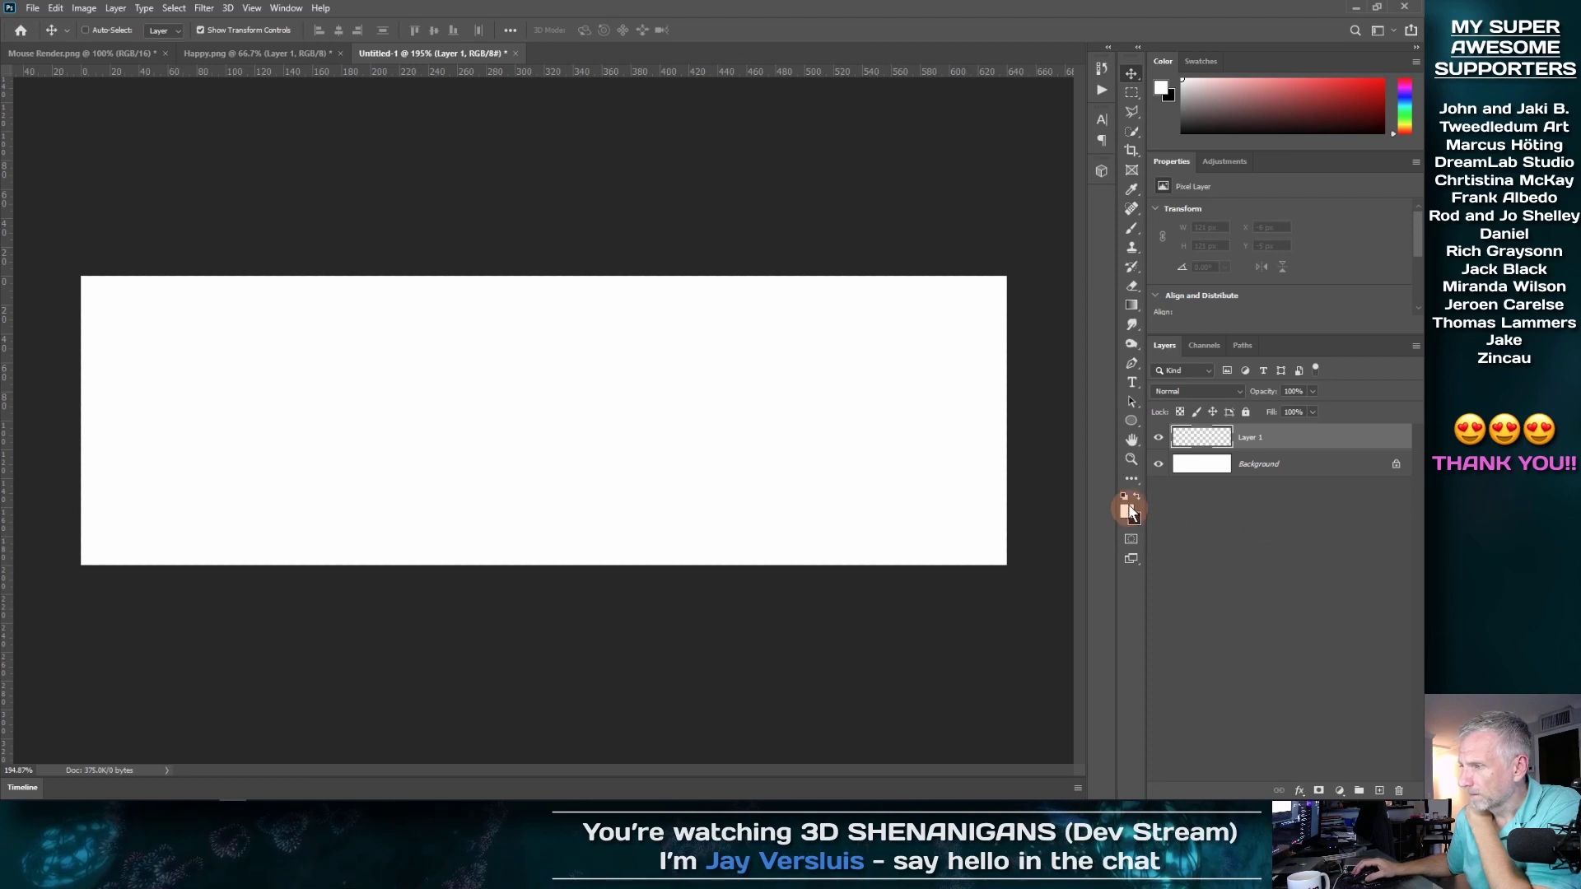
left_click(1132, 382)
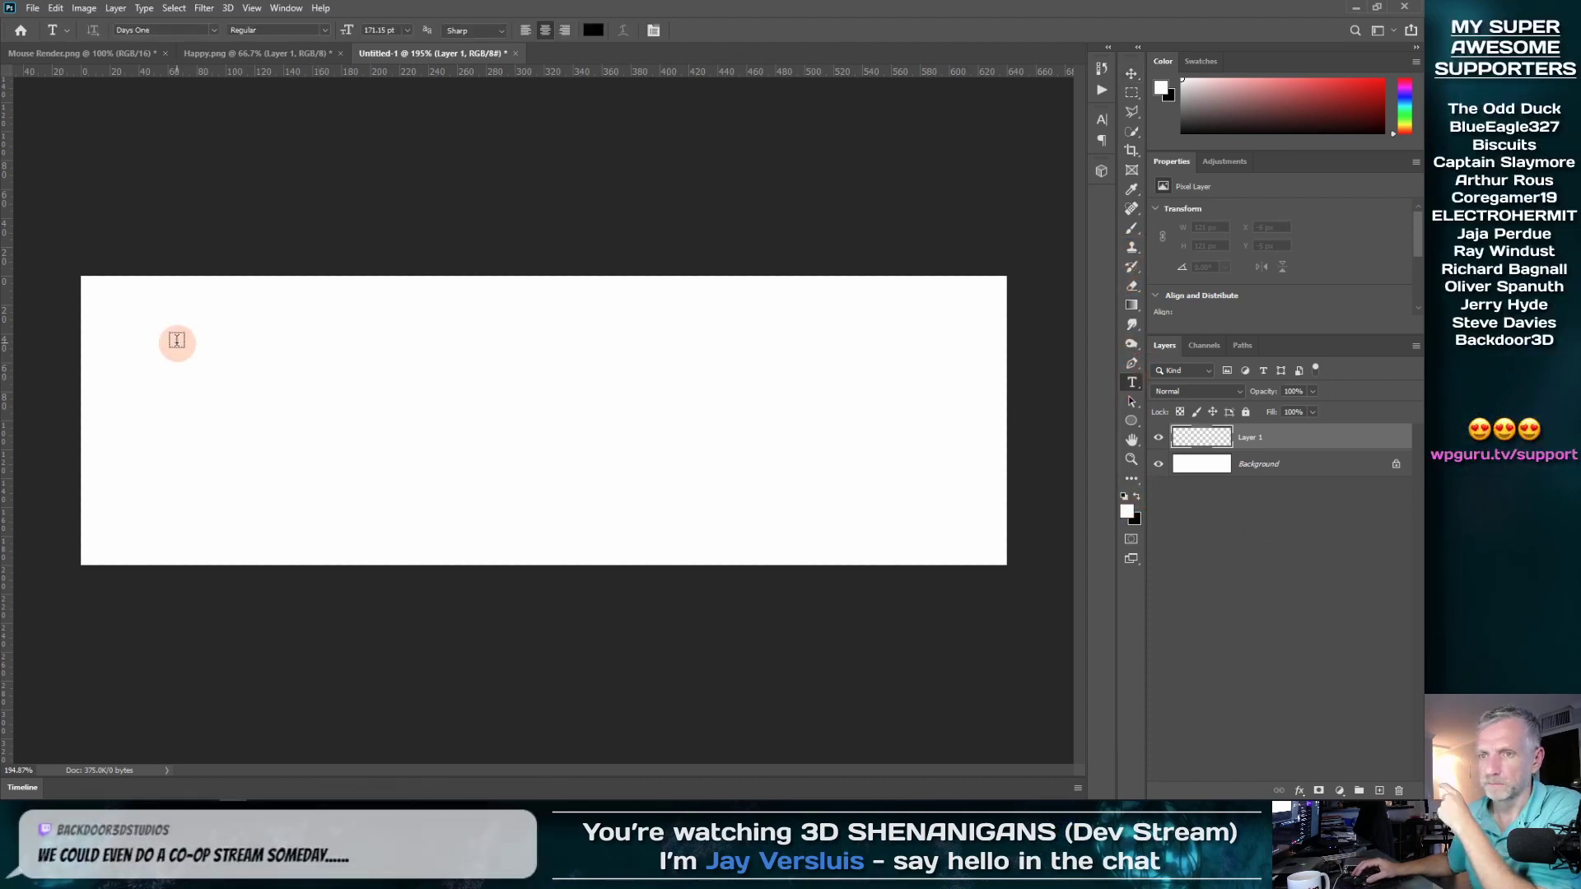
left_click(1101, 125)
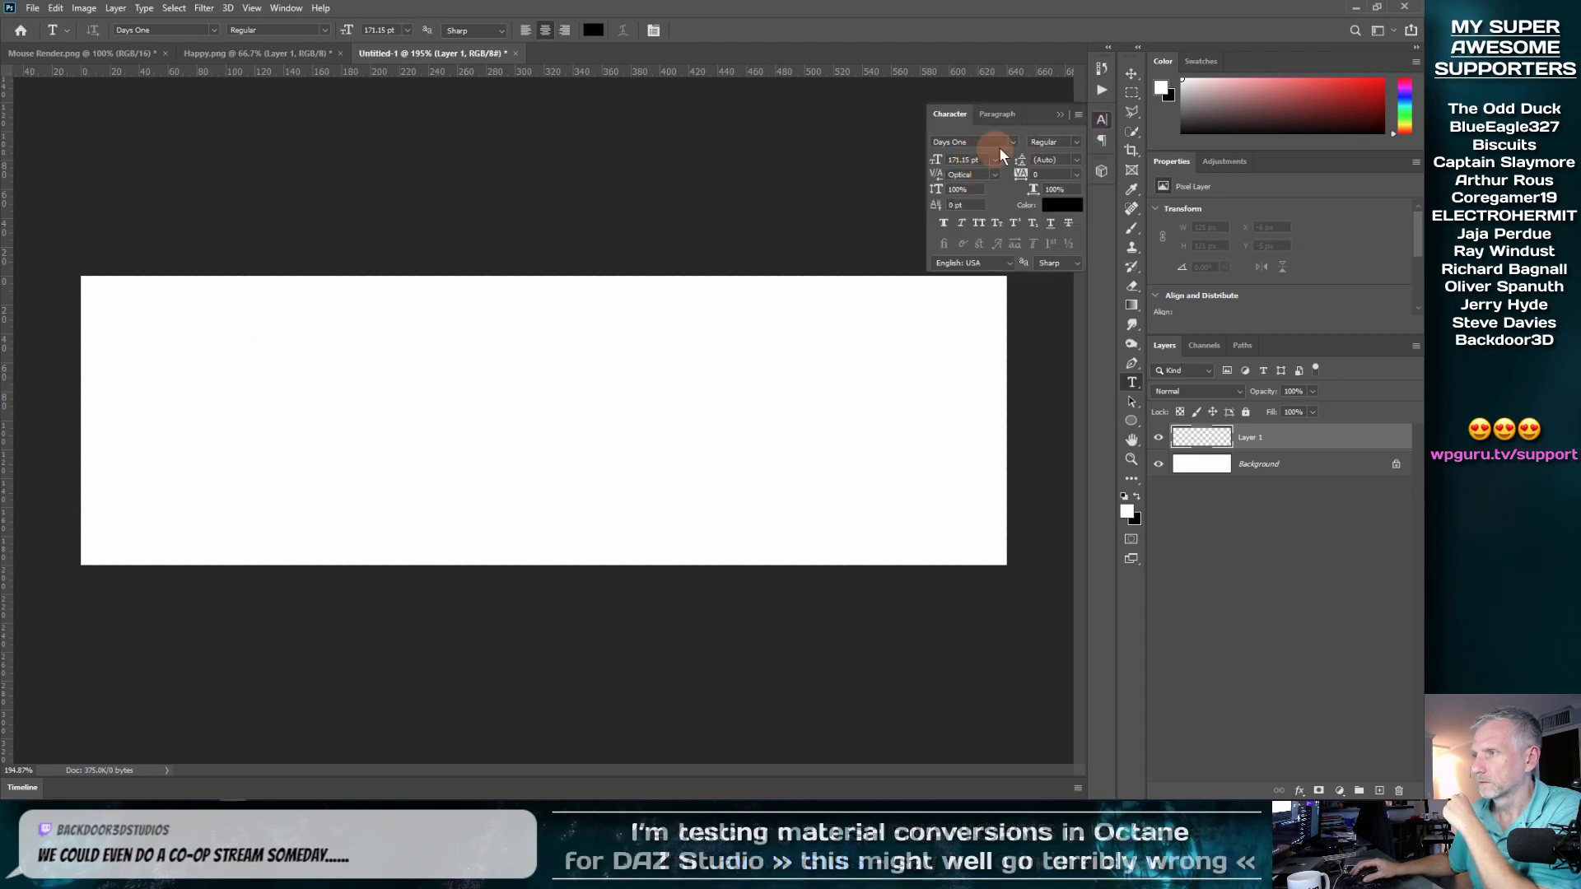
left_click(176, 353)
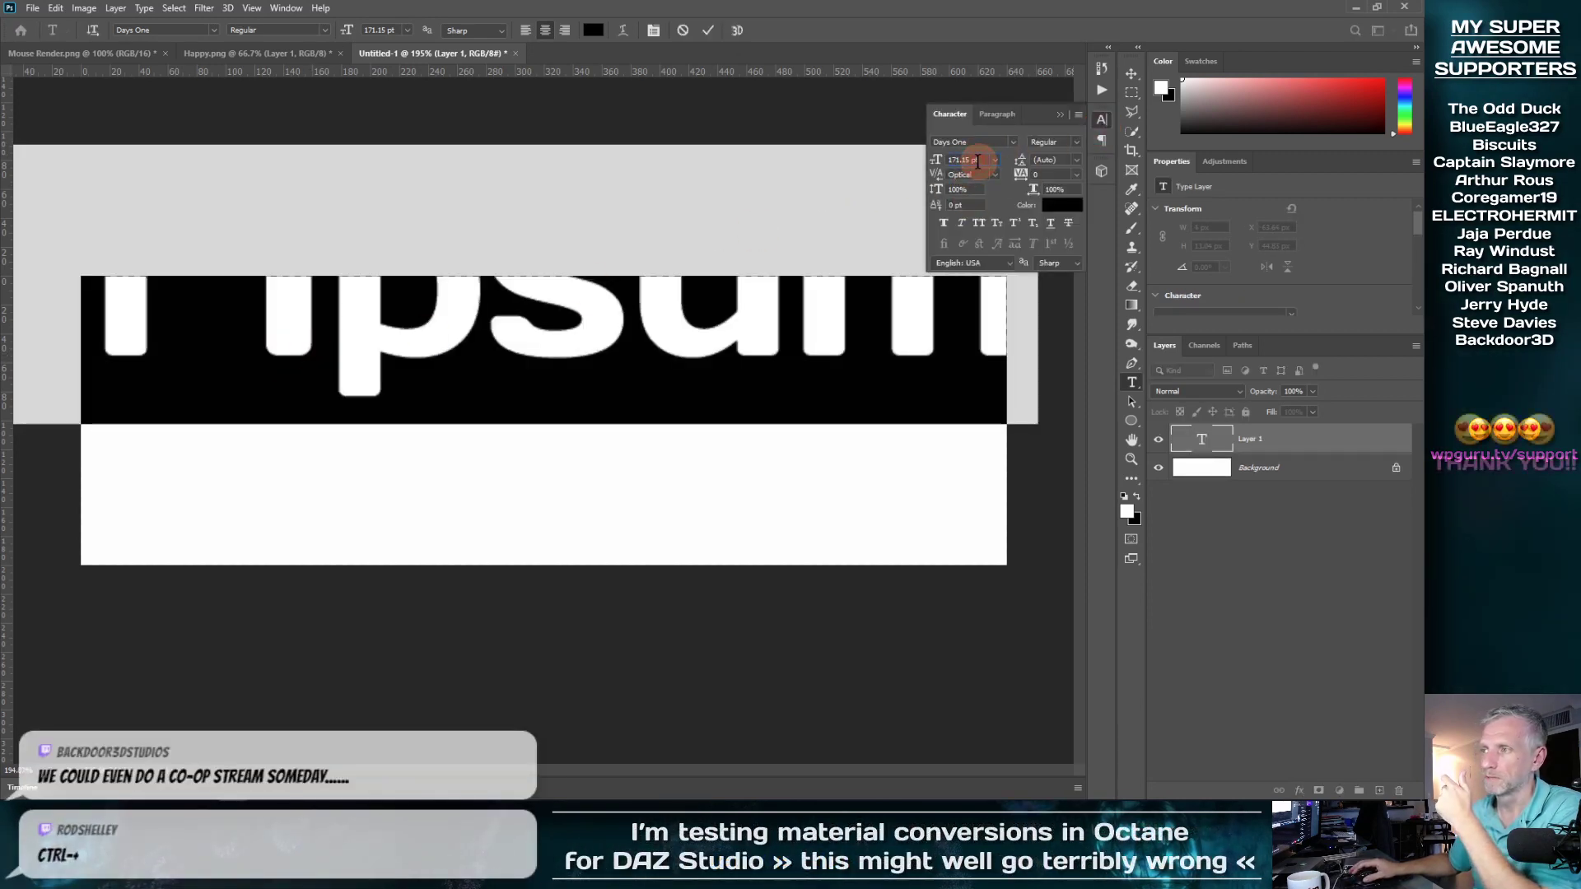
left_click(948, 160)
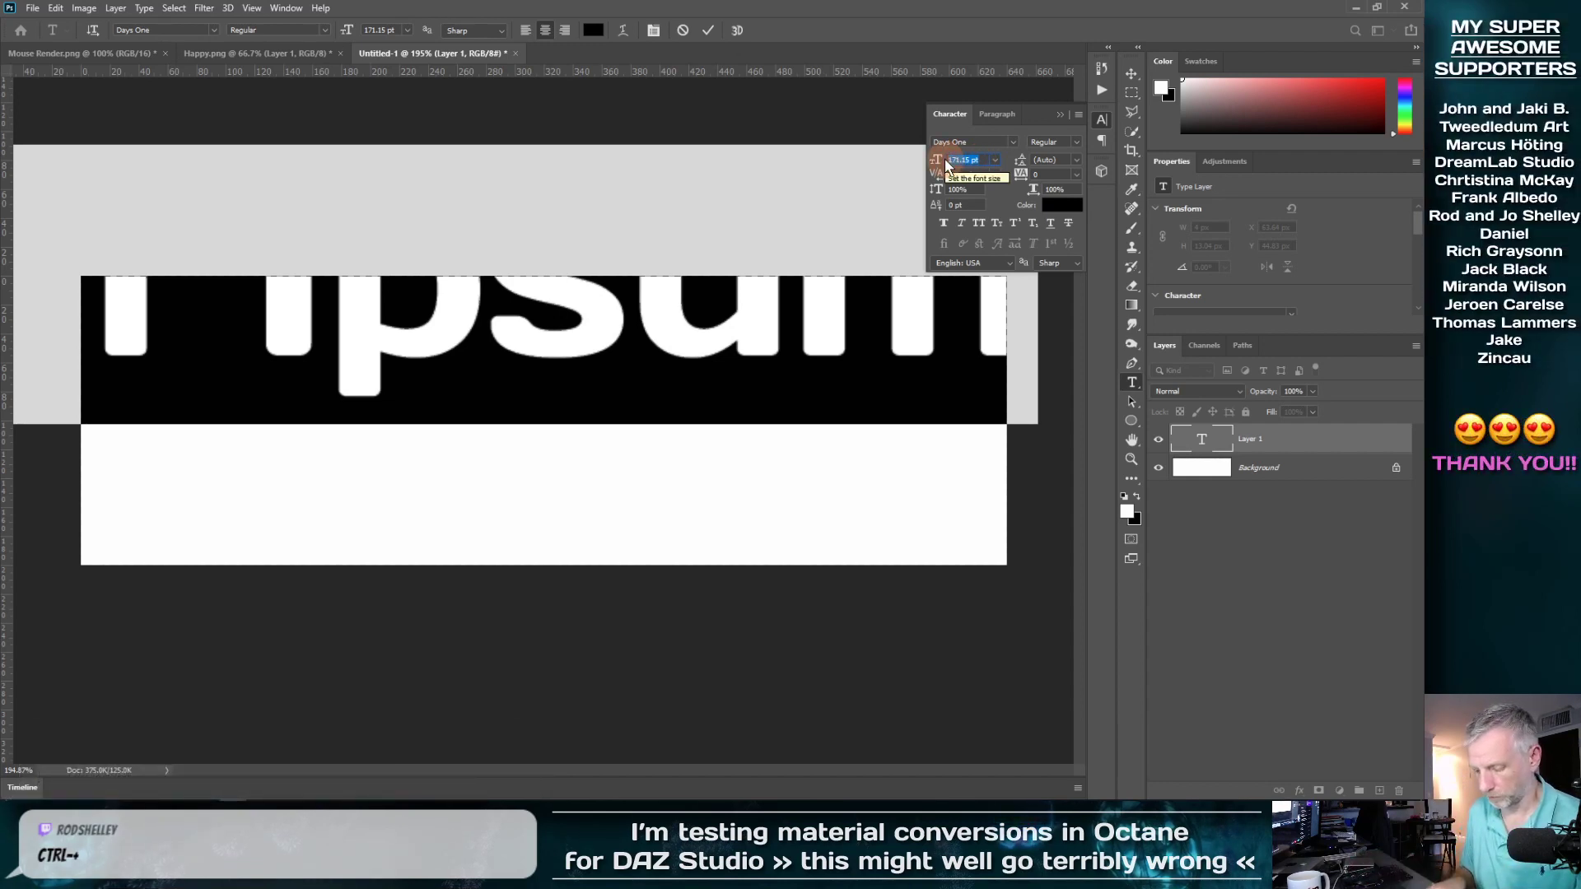
type("50")
key("Tab")
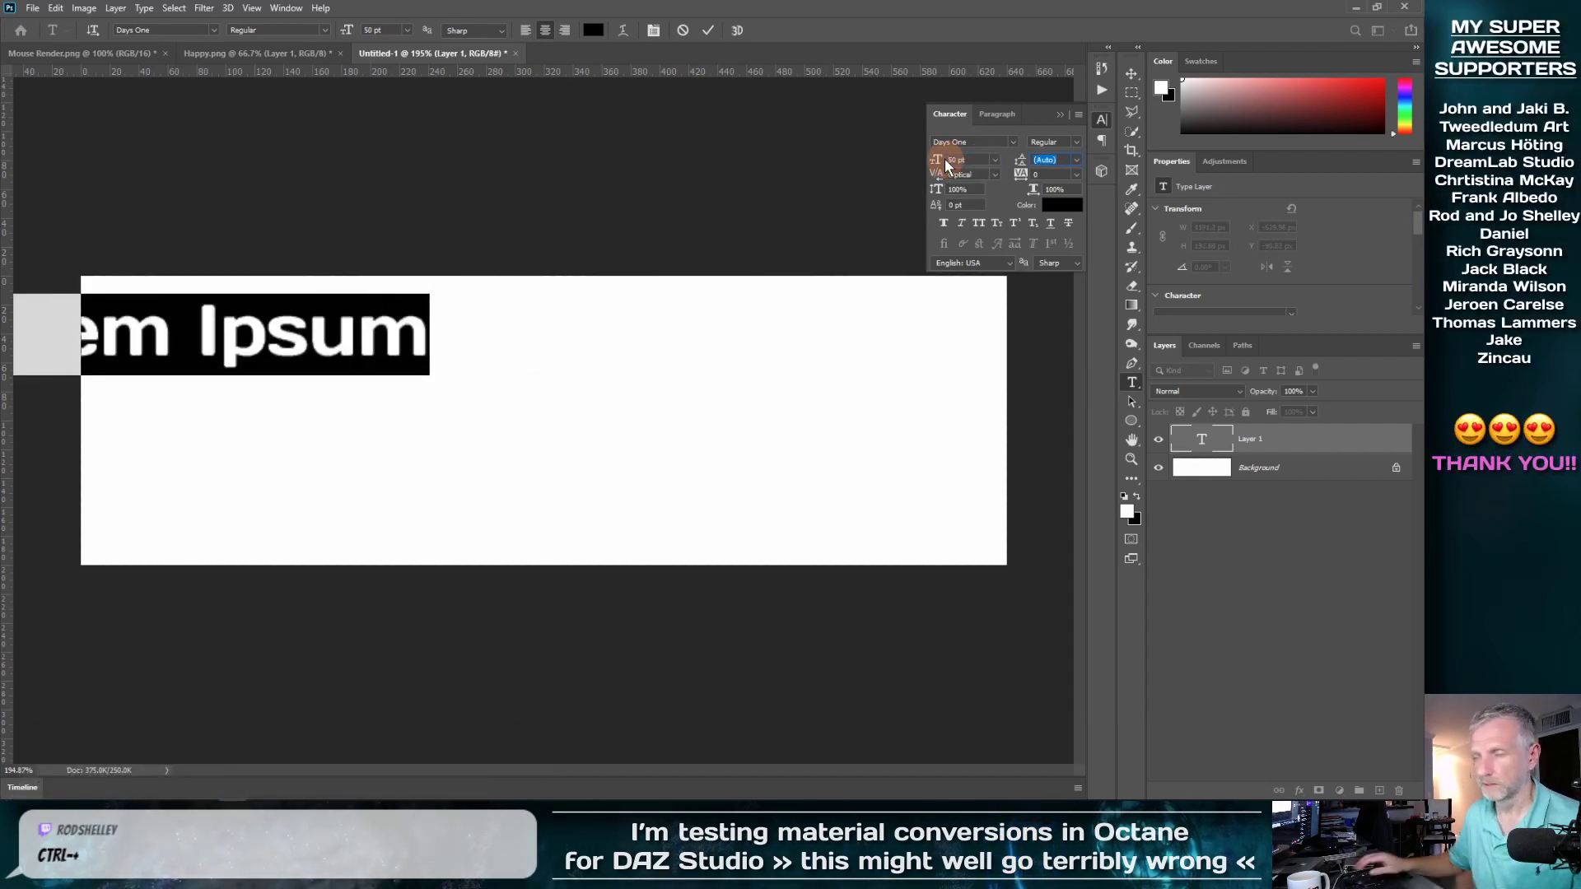
Move the placeholder text fully inside the upper-left area of the canvas and replace it with "YouTube"
left_click_drag(483, 233, 666, 242, "ctrl")
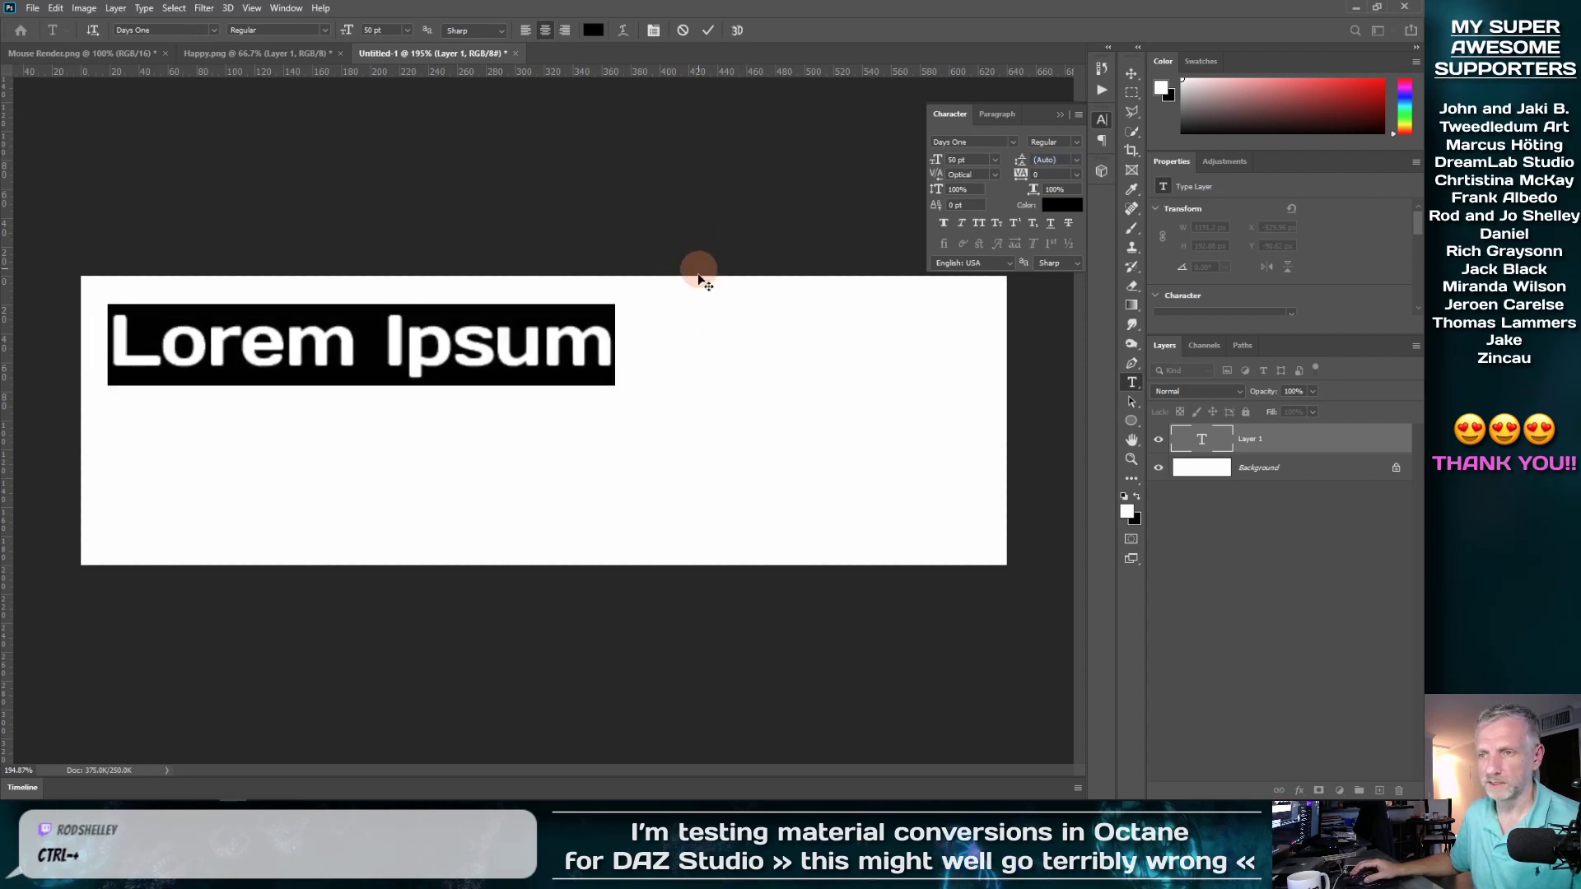
type("YouTube")
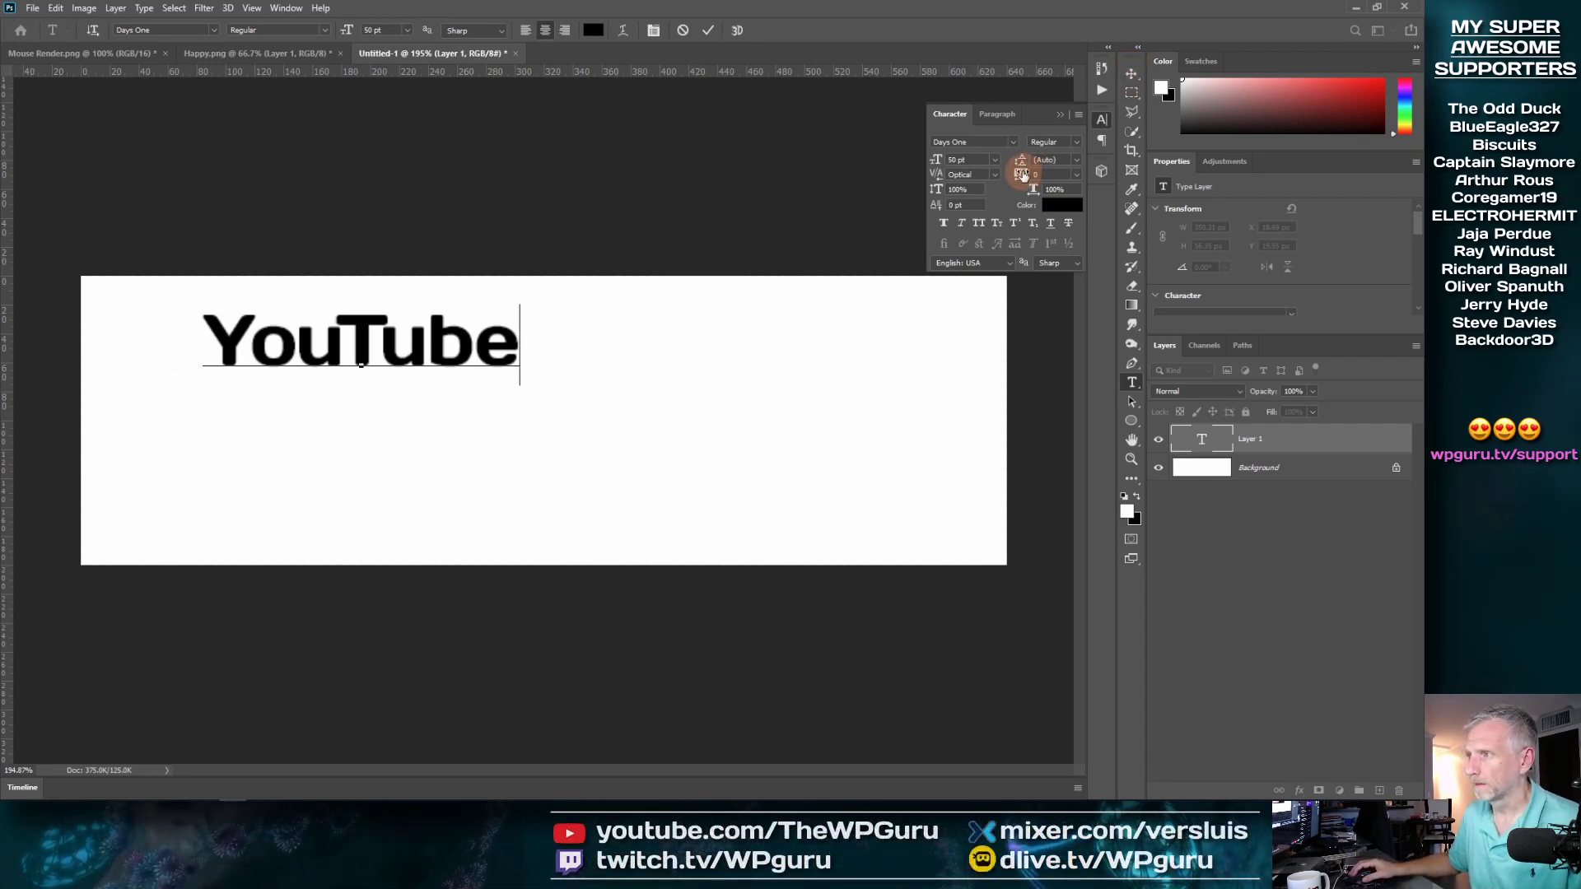
Set the tracking of the whole word "YouTube" to 140
left_click(1079, 176)
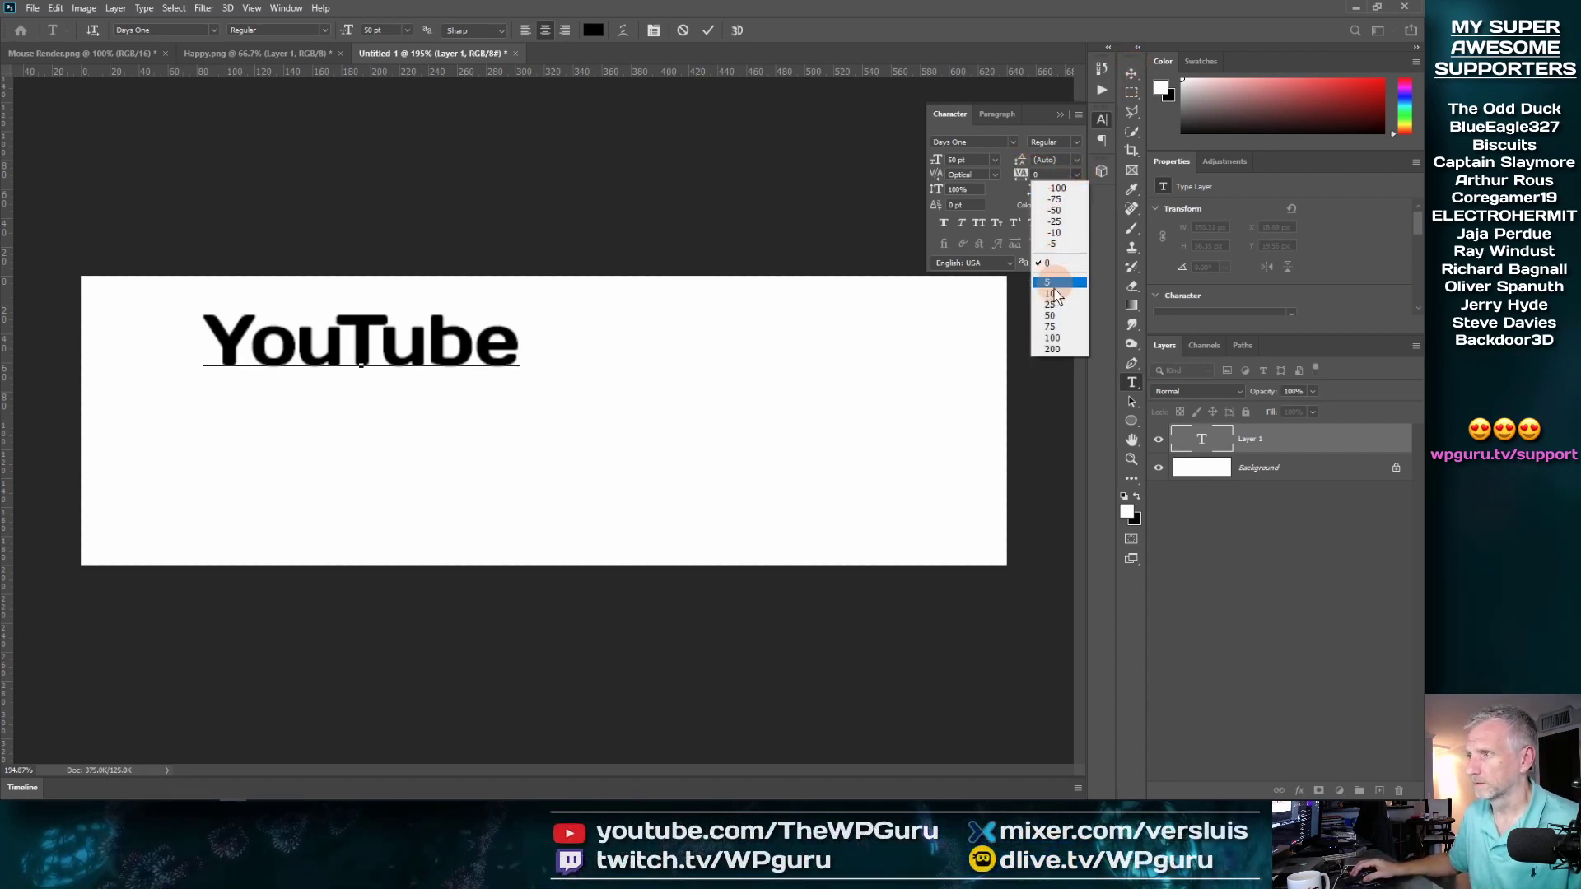
left_click(1052, 303)
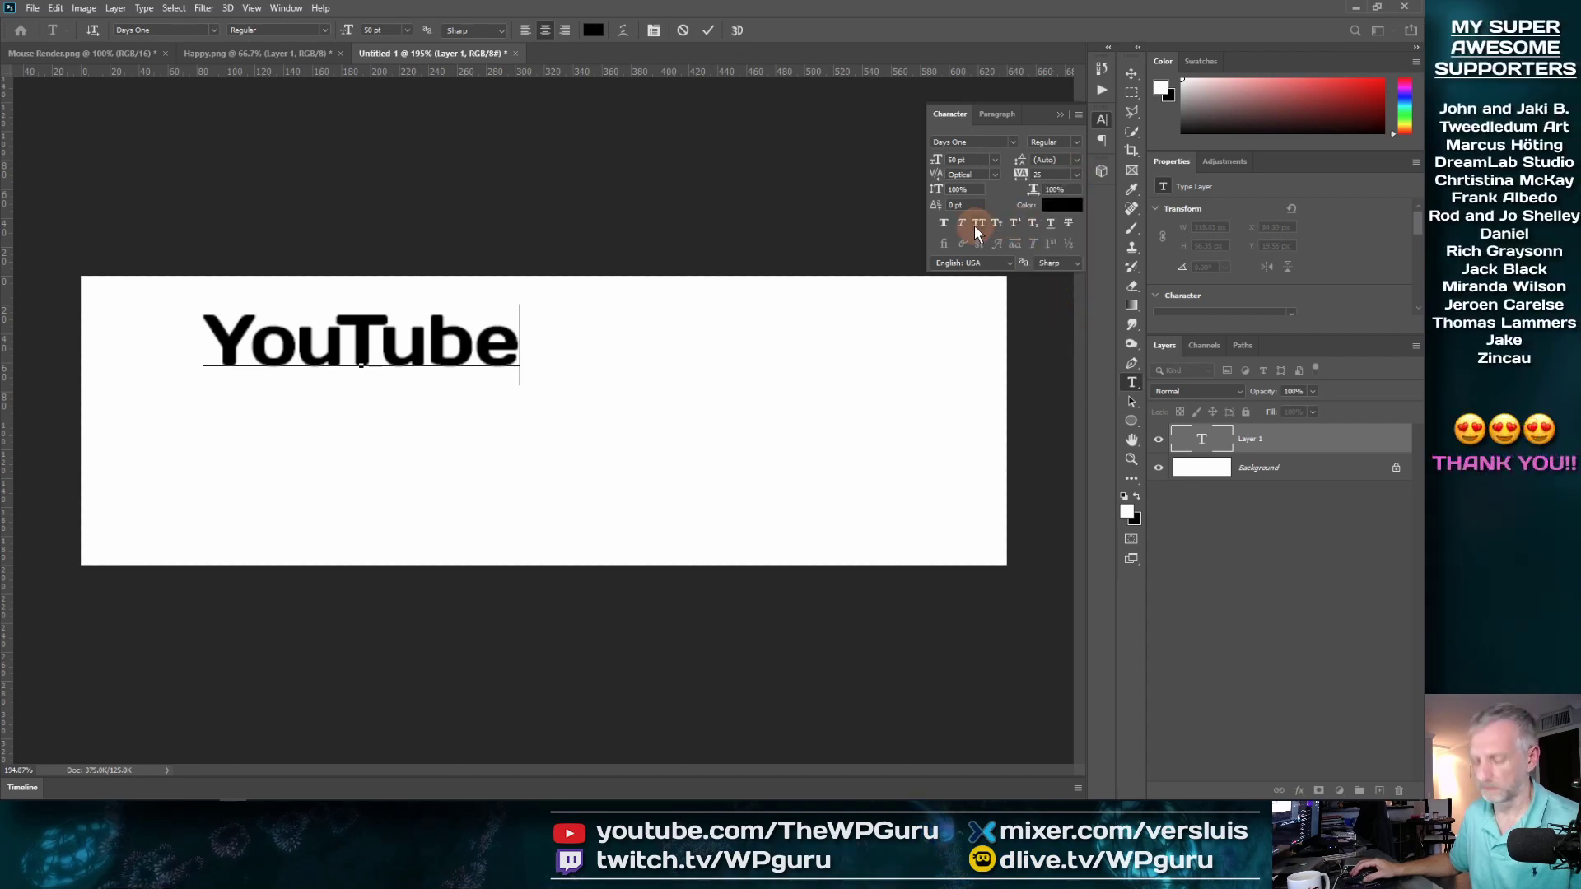
key("ctrl+a")
left_click_drag(1019, 175, 1023, 179)
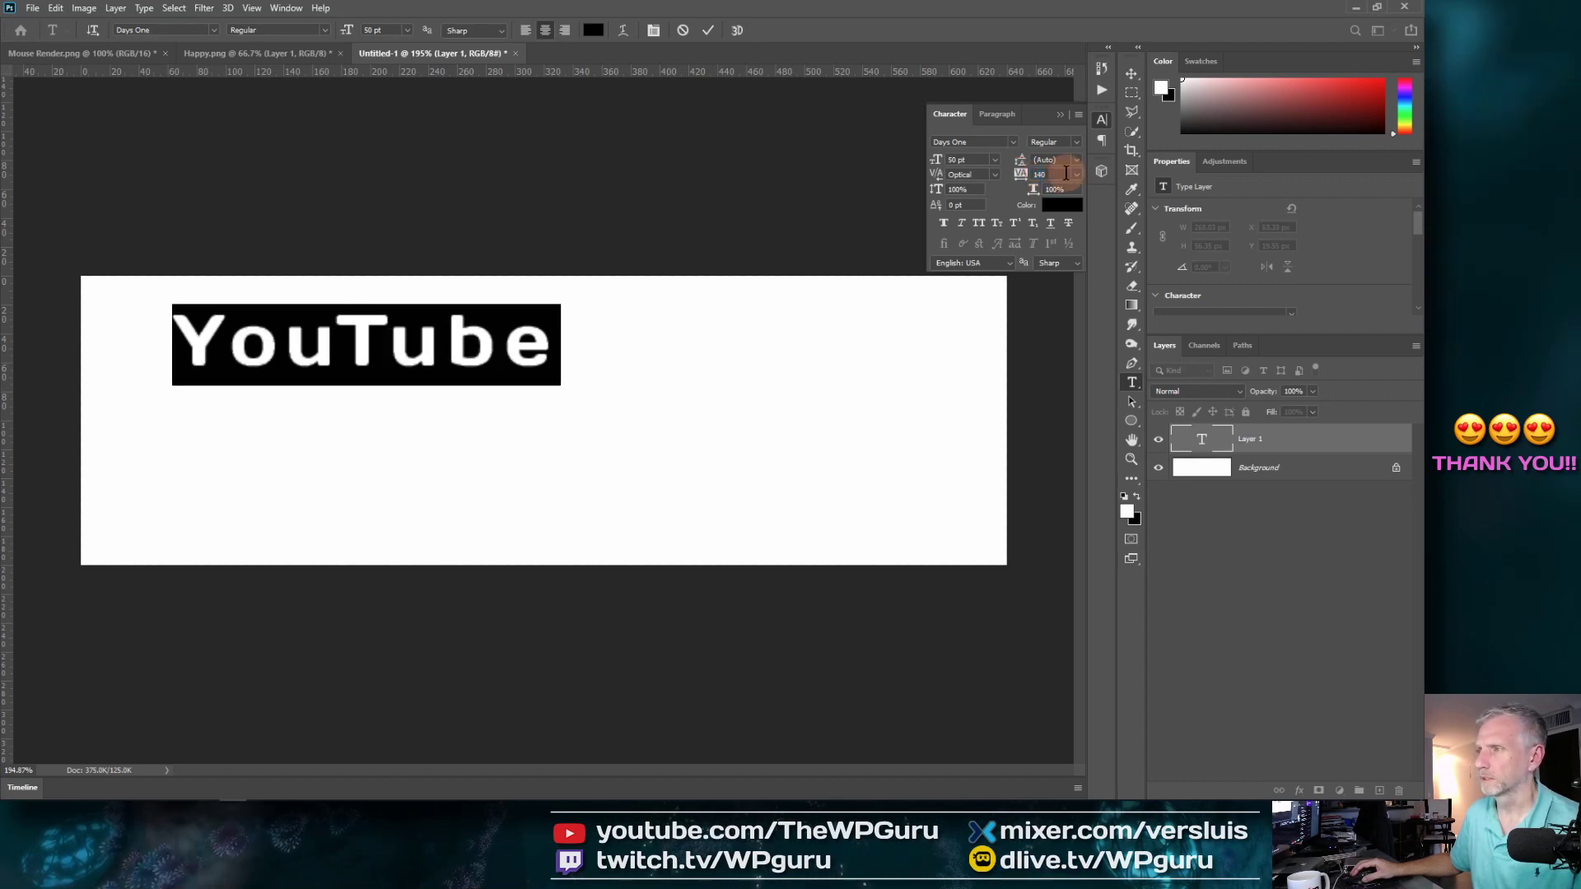